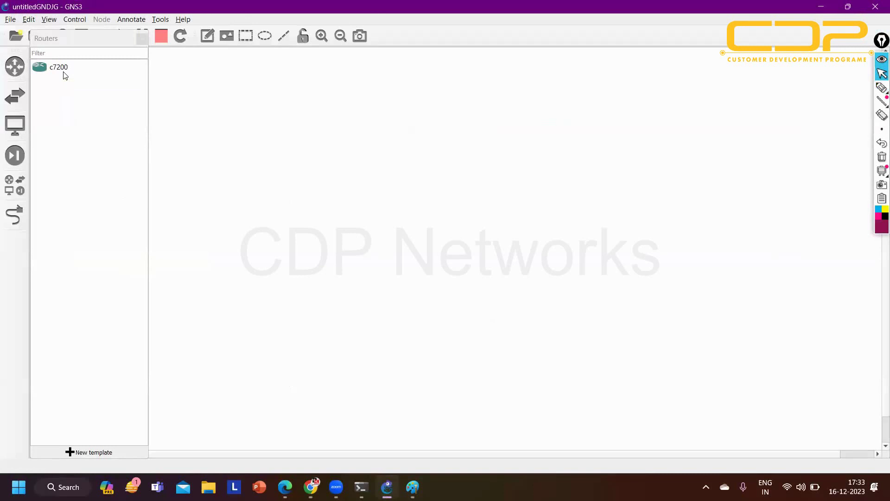
Place two c7200 routers side by side in the upper part of the workspace
{"action": "left_click_drag", "start_coordinate": [65, 70], "coordinate": [289, 177]}
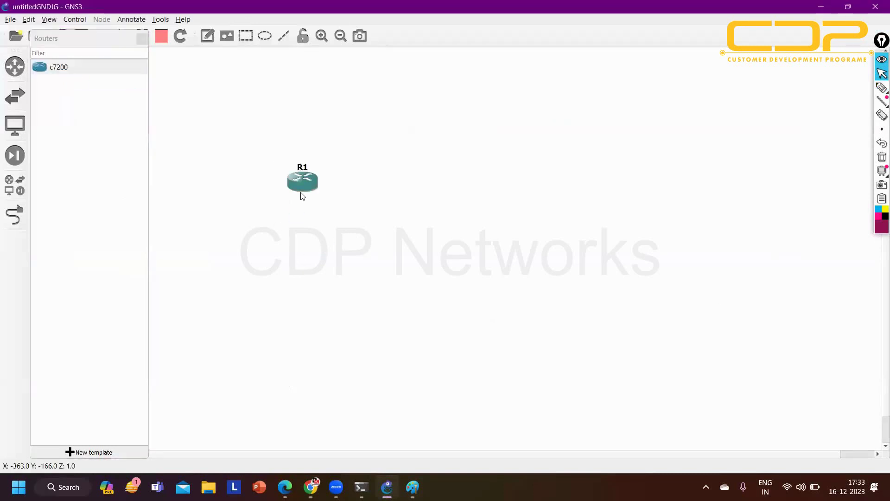
{"action": "left_click_drag", "start_coordinate": [300, 185], "coordinate": [295, 135]}
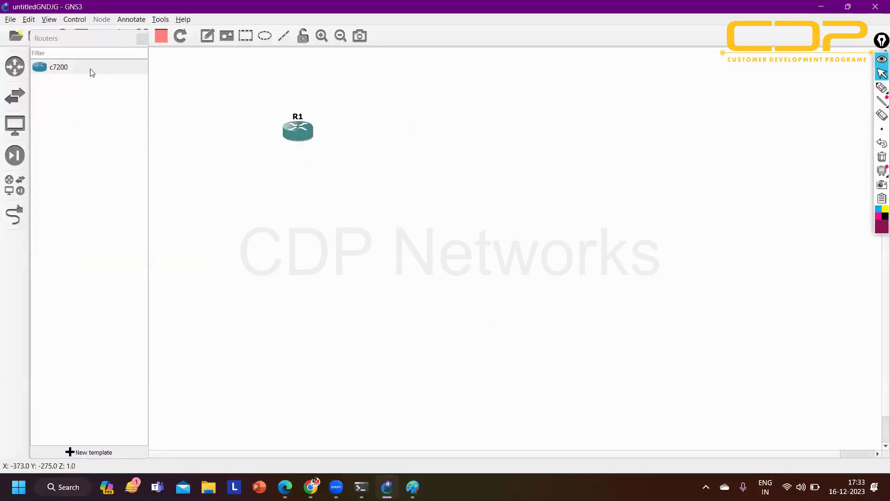
{"action": "left_click_drag", "start_coordinate": [90, 70], "coordinate": [523, 137]}
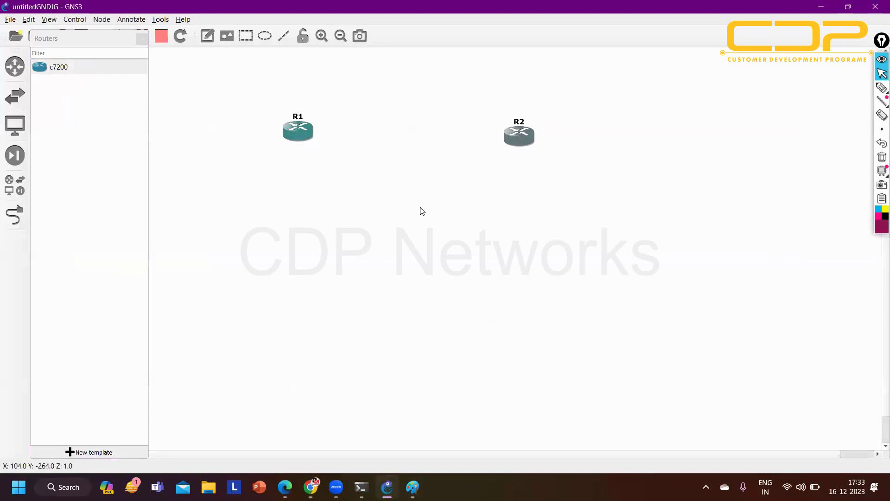
Link R1 to R2 using FastEthernet0/0 on both routers
{"action": "left_click", "coordinate": [15, 214]}
{"action": "left_click", "coordinate": [293, 130]}
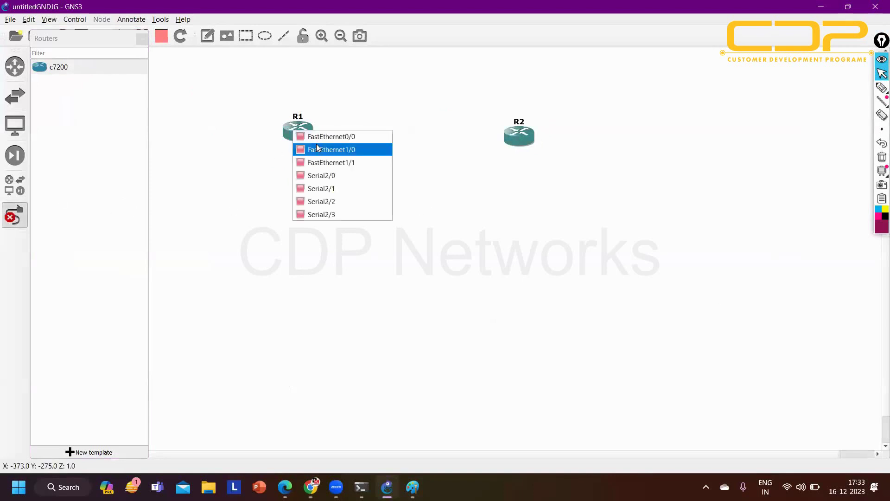
{"action": "left_click", "coordinate": [318, 148]}
{"action": "left_click", "coordinate": [527, 136]}
{"action": "left_click", "coordinate": [528, 141]}
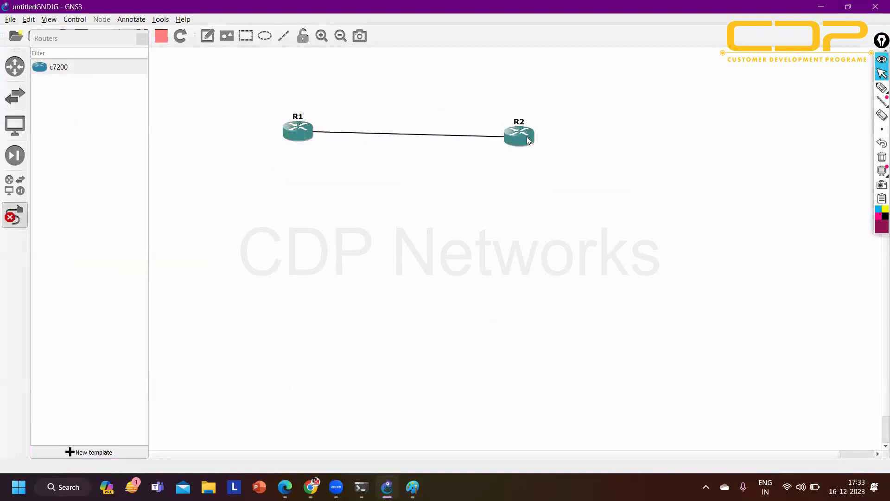
{"action": "left_click", "coordinate": [529, 140]}
{"action": "left_click", "coordinate": [318, 105]}
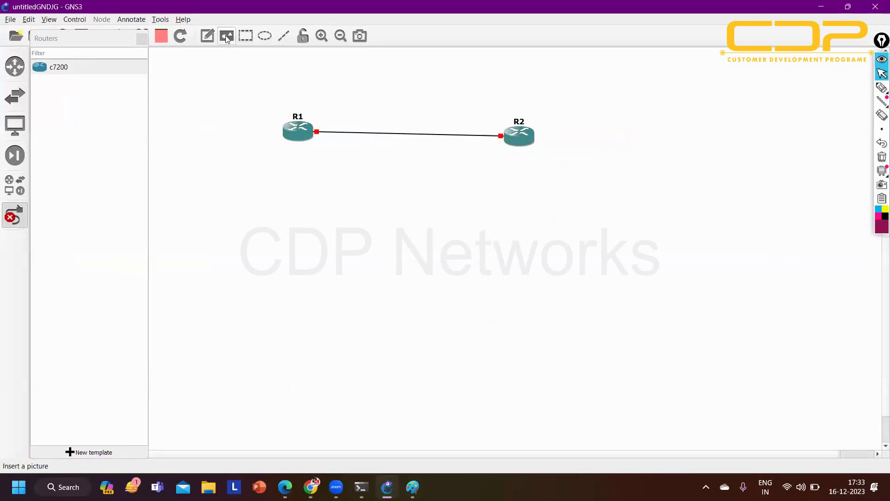
Show the interface labels and shift R2's f0/0 label clear of the router icon
{"action": "left_click", "coordinate": [141, 39]}
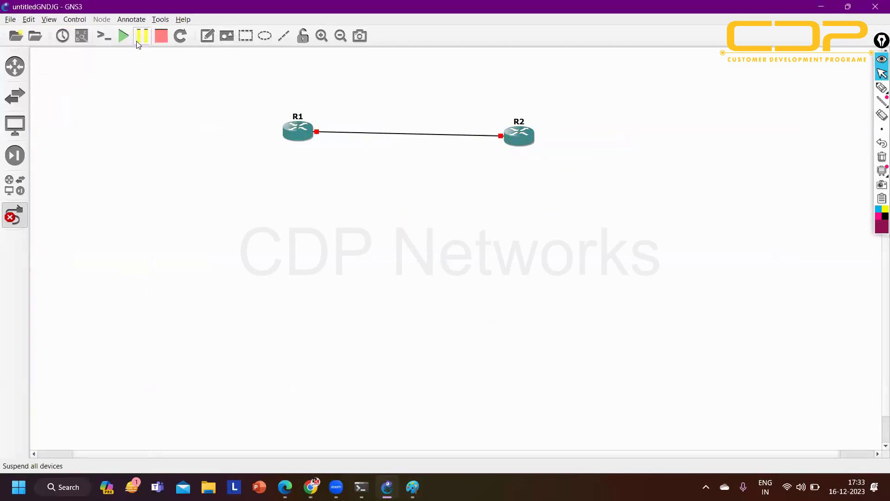
{"action": "left_click", "coordinate": [82, 35]}
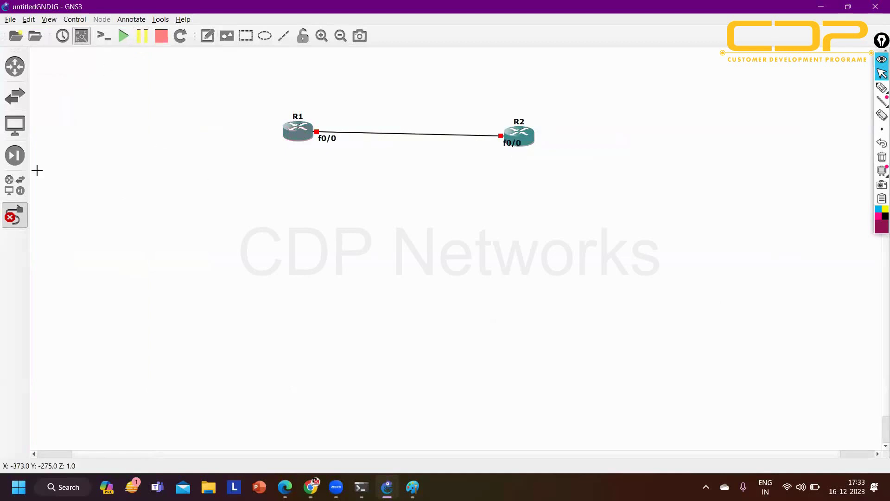
{"action": "left_click", "coordinate": [15, 215]}
{"action": "left_click_drag", "start_coordinate": [513, 153], "coordinate": [493, 156]}
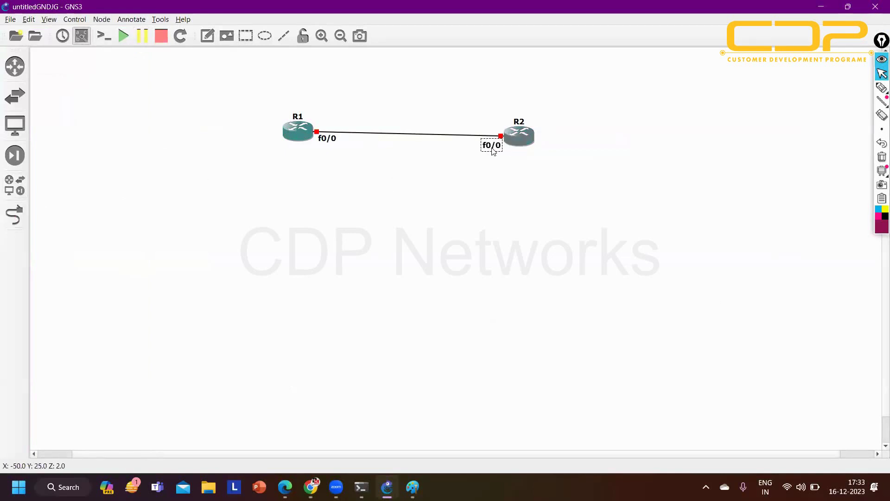
Add two Ethernet switches to the topology, one below R1 and one below R2
{"action": "left_click", "coordinate": [14, 184]}
{"action": "left_click_drag", "start_coordinate": [67, 137], "coordinate": [308, 197]}
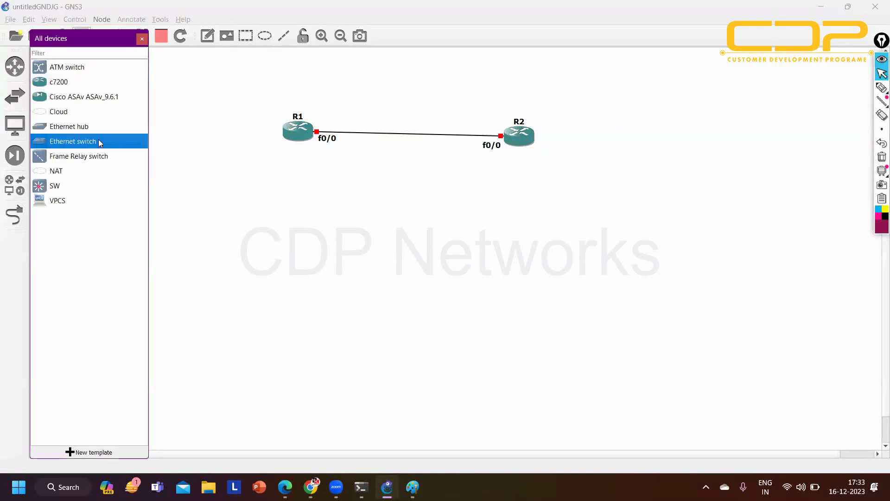
{"action": "left_click_drag", "start_coordinate": [100, 143], "coordinate": [533, 212]}
{"action": "left_click", "coordinate": [250, 147]}
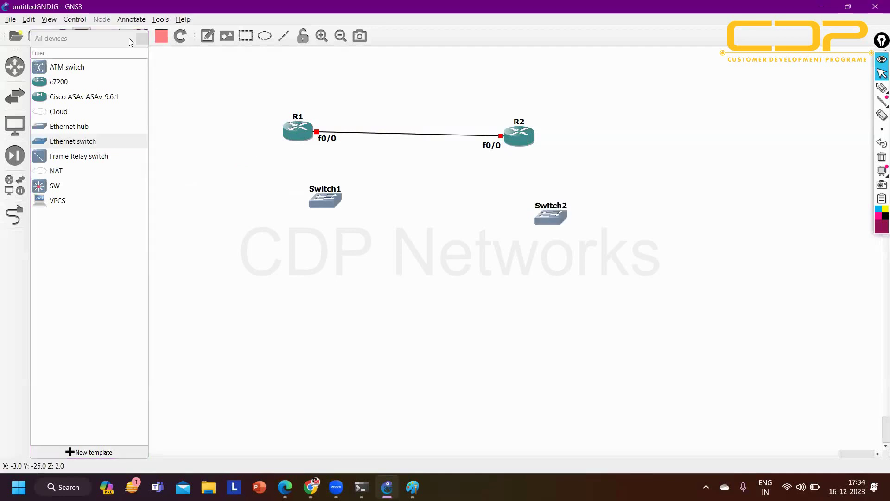
Adjust the positions of R1 and both switches so each switch sits roughly beneath its router
{"action": "left_click_drag", "start_coordinate": [326, 210], "coordinate": [306, 208]}
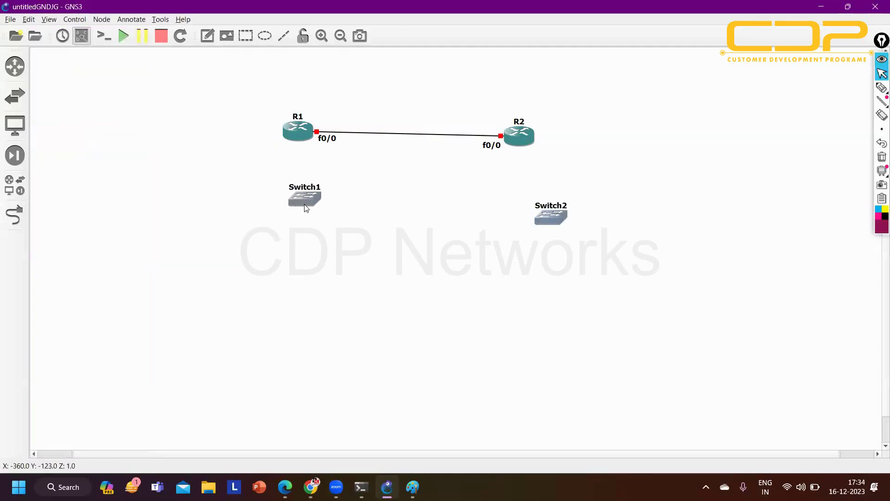
{"action": "left_click_drag", "start_coordinate": [549, 225], "coordinate": [520, 221]}
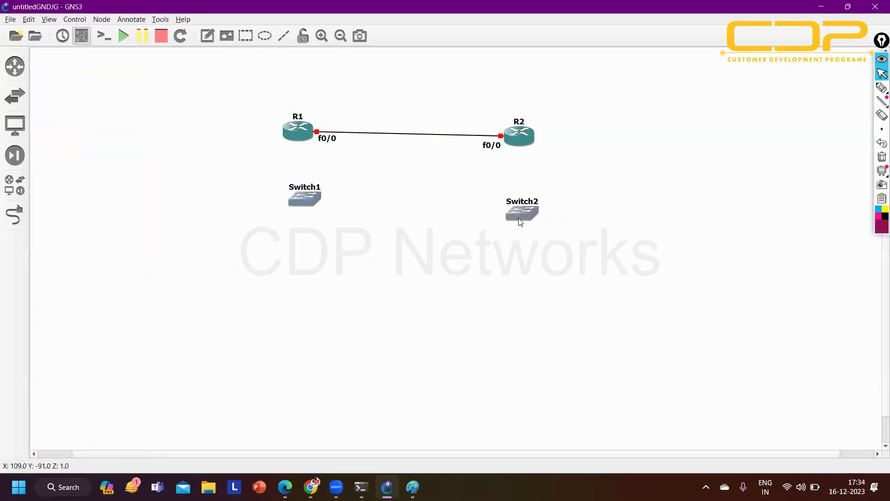
{"action": "left_click", "coordinate": [483, 333]}
{"action": "left_click_drag", "start_coordinate": [301, 201], "coordinate": [292, 210]}
{"action": "left_click", "coordinate": [354, 258]}
{"action": "left_click_drag", "start_coordinate": [285, 132], "coordinate": [284, 134]}
Link R1's FastEthernet1/0 to the first Ethernet port of Switch1
{"action": "left_click", "coordinate": [14, 214]}
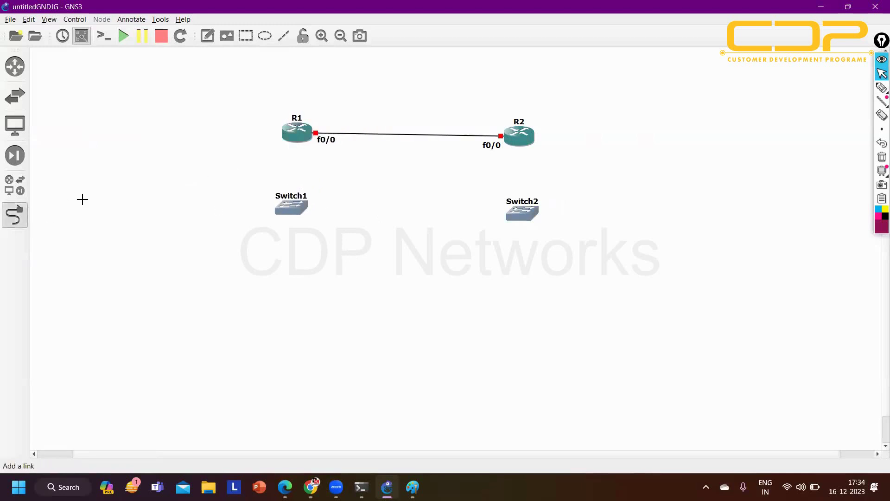
{"action": "left_click", "coordinate": [295, 138]}
{"action": "left_click", "coordinate": [324, 157]}
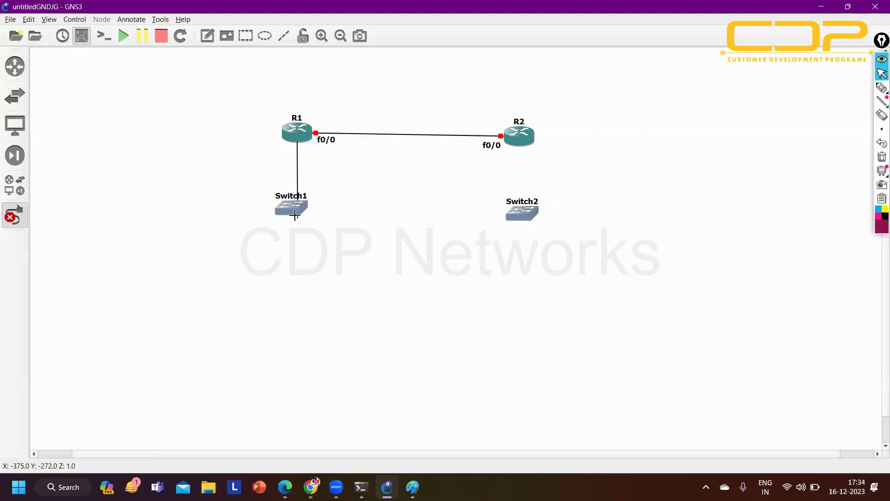
{"action": "left_click", "coordinate": [292, 208]}
{"action": "left_click", "coordinate": [303, 213]}
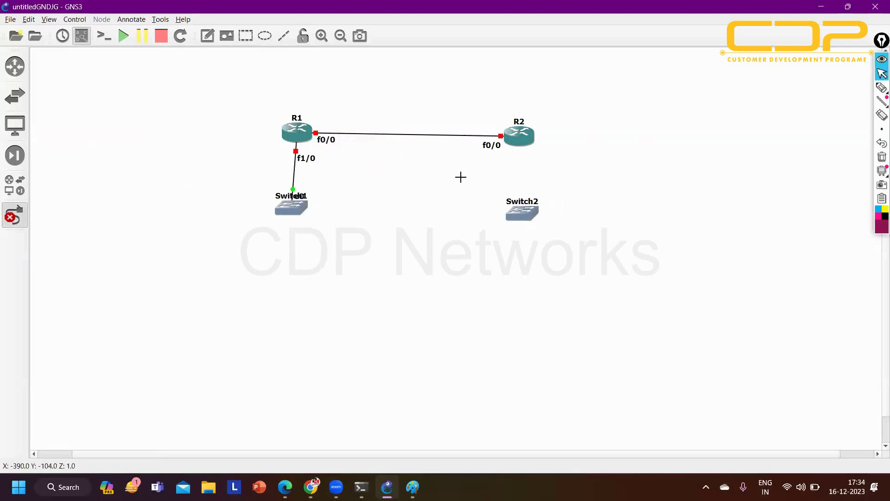
Link R2's FastEthernet1/0 to the first Ethernet port of Switch2 and finish adding links
{"action": "left_click", "coordinate": [523, 142]}
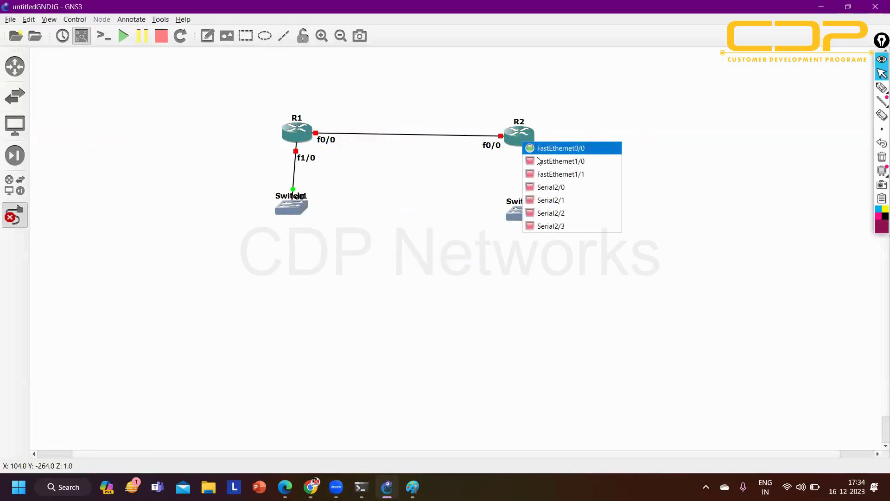
{"action": "left_click", "coordinate": [537, 161]}
{"action": "left_click", "coordinate": [524, 218]}
{"action": "left_click", "coordinate": [543, 224]}
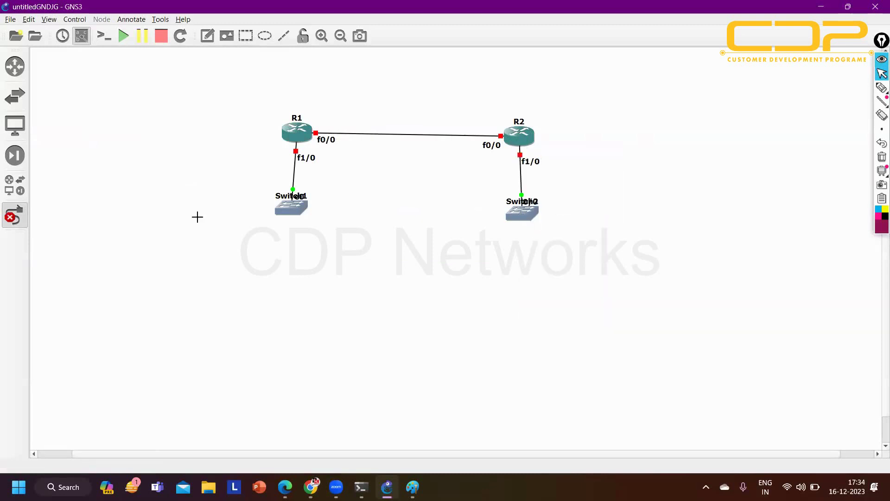
{"action": "left_click", "coordinate": [13, 218]}
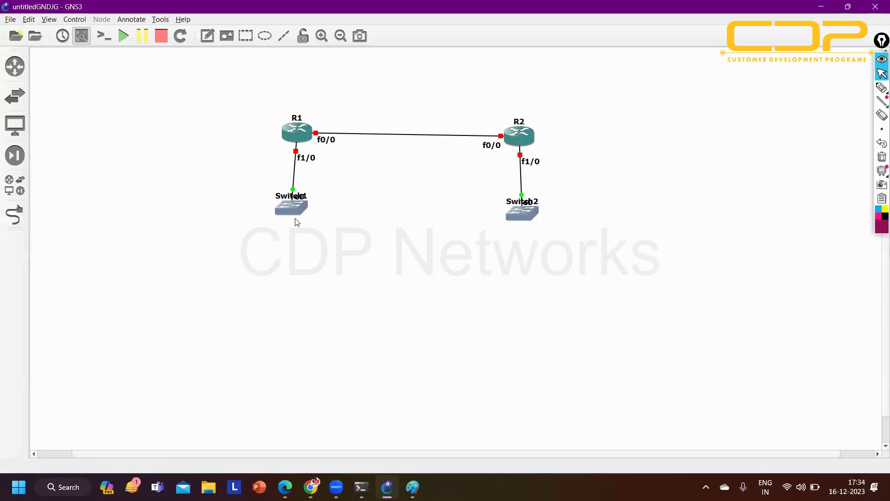
Align Switch1 directly under R1 and move both routers' f1/0 labels to the outer side of their links
{"action": "left_click_drag", "start_coordinate": [297, 222], "coordinate": [302, 223]}
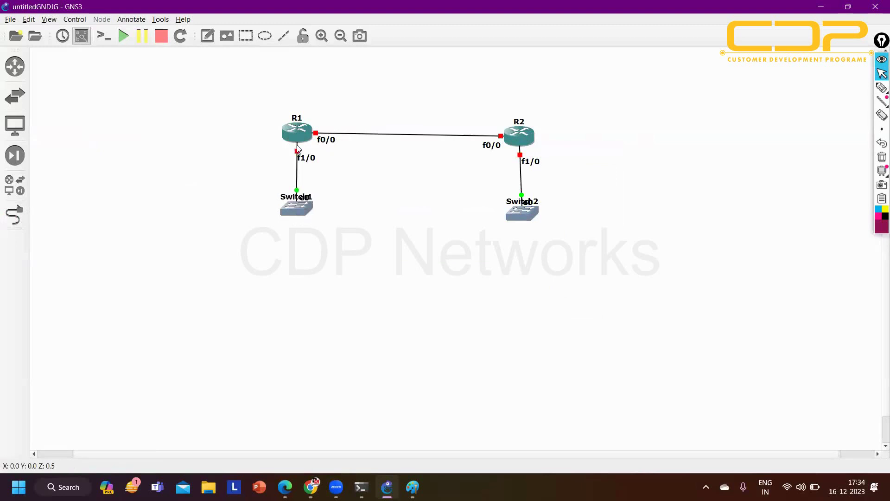
{"action": "left_click_drag", "start_coordinate": [301, 157], "coordinate": [275, 156]}
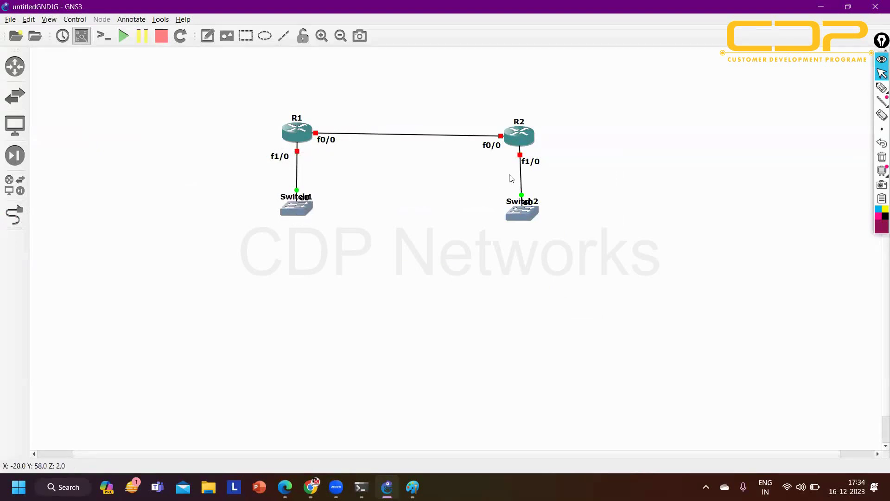
{"action": "left_click_drag", "start_coordinate": [538, 162], "coordinate": [544, 155]}
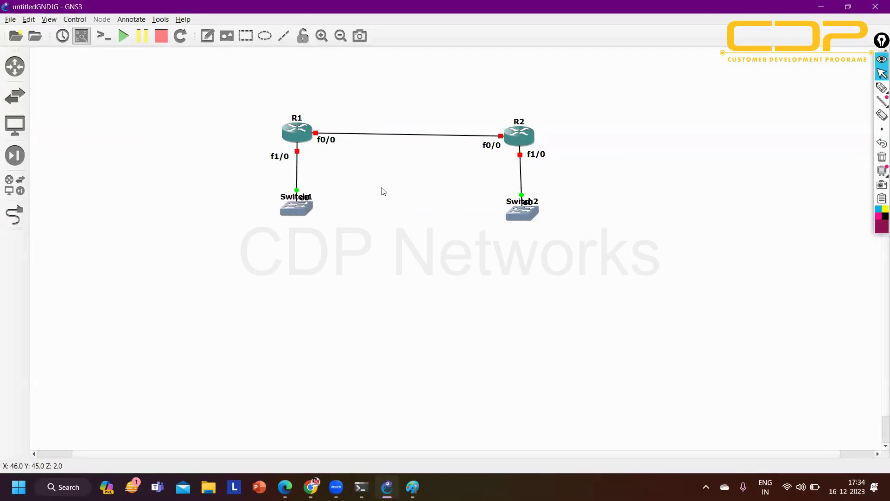
Select the whole topology and move it up toward the upper edge of the workspace
{"action": "left_click_drag", "start_coordinate": [203, 103], "coordinate": [617, 276]}
{"action": "left_click_drag", "start_coordinate": [521, 137], "coordinate": [534, 83]}
{"action": "left_click", "coordinate": [363, 51]}
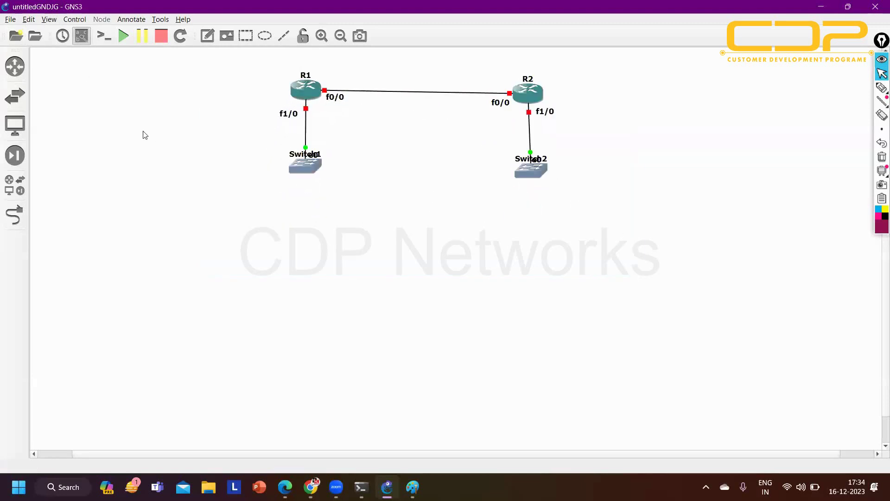
Add the note "12.1.1.0/24" above the link between R1 and R2
{"action": "left_click", "coordinate": [208, 35]}
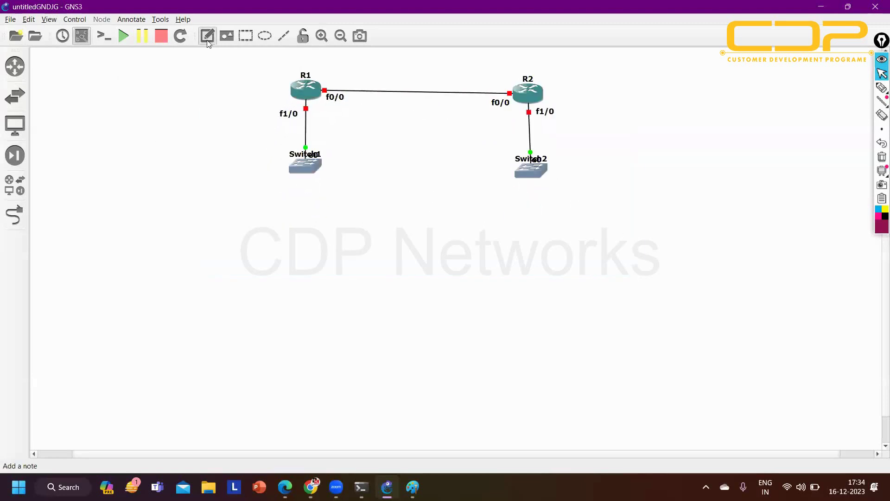
{"action": "left_click", "coordinate": [376, 74]}
{"action": "type", "text": "12.1.1.0/"}
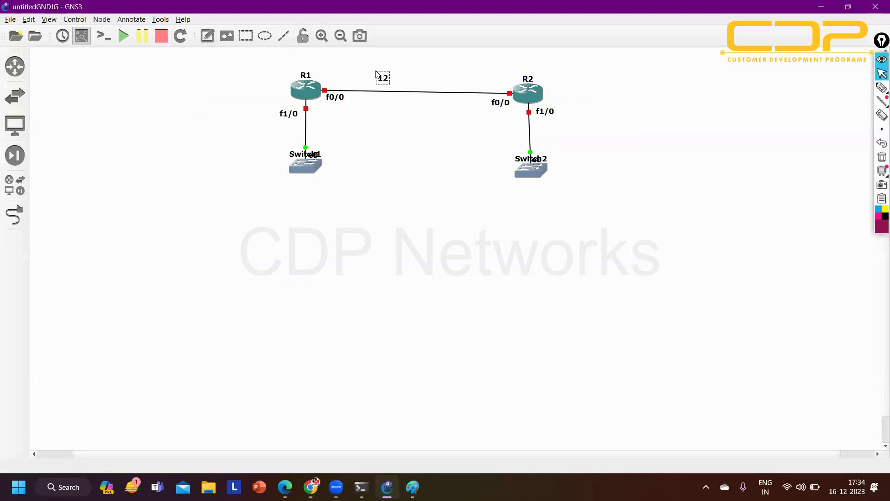
{"action": "type", "text": "24"}
{"action": "left_click", "coordinate": [322, 204]}
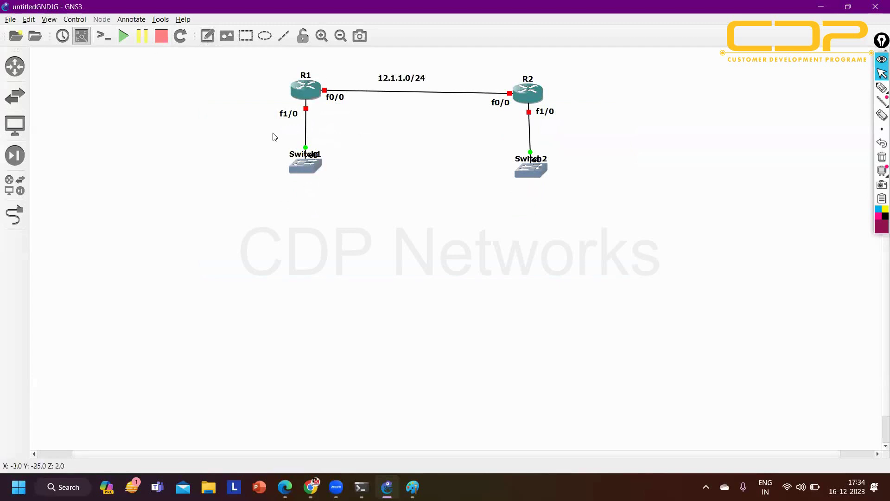
Add the note "10.1.1.0/24" below Switch1
{"action": "left_click", "coordinate": [207, 36]}
{"action": "left_click", "coordinate": [277, 181]}
{"action": "type", "text": "10."}
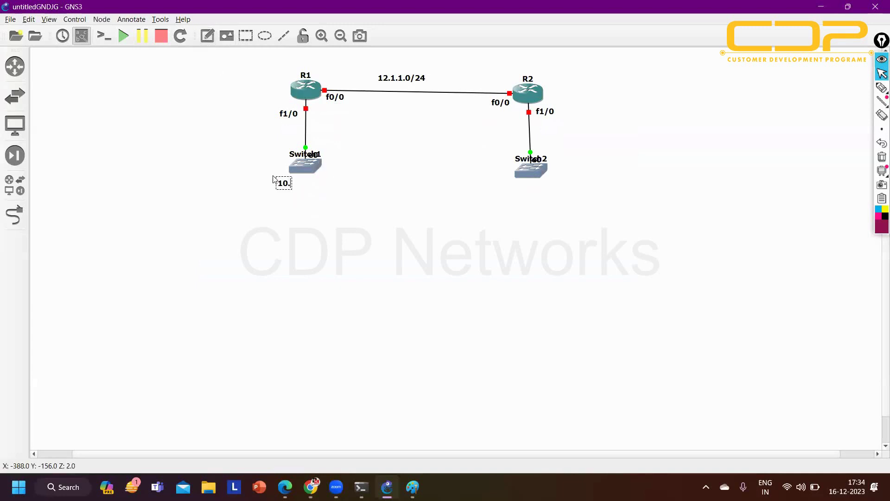
{"action": "type", "text": "1.1.0/24"}
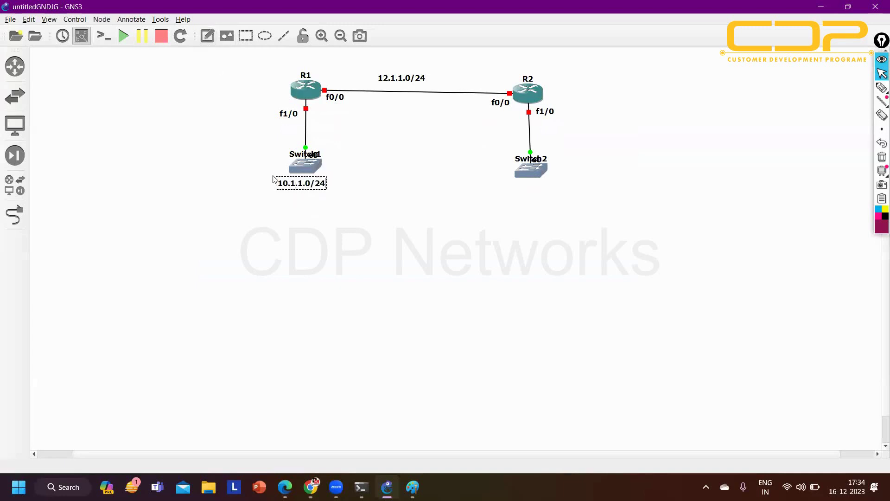
{"action": "left_click", "coordinate": [322, 238]}
Duplicate the 10.1.1.0/24 note and place the copy below Switch2
{"action": "right_click", "coordinate": [297, 189]}
{"action": "left_click", "coordinate": [312, 191]}
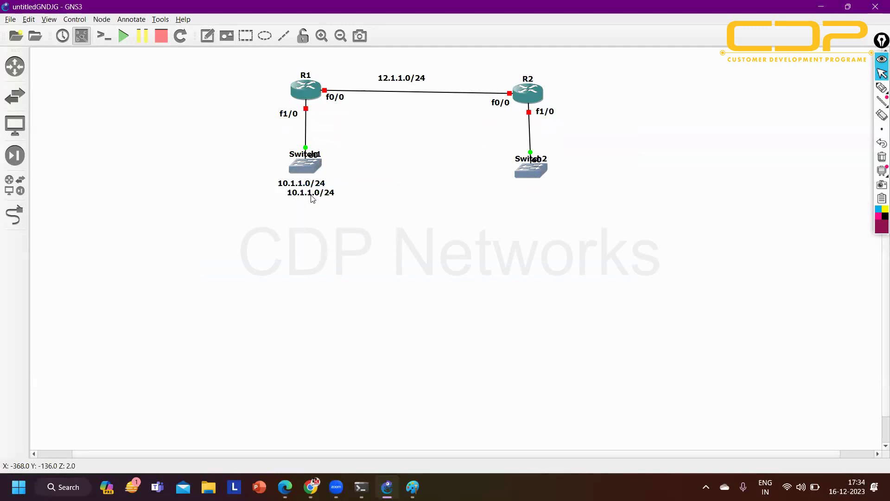
{"action": "left_click", "coordinate": [366, 251]}
{"action": "left_click_drag", "start_coordinate": [317, 198], "coordinate": [538, 193]}
Change the text of the note below Switch2 to "20.1.1.0/24"
{"action": "double_click", "coordinate": [537, 193]}
{"action": "left_click", "coordinate": [537, 194]}
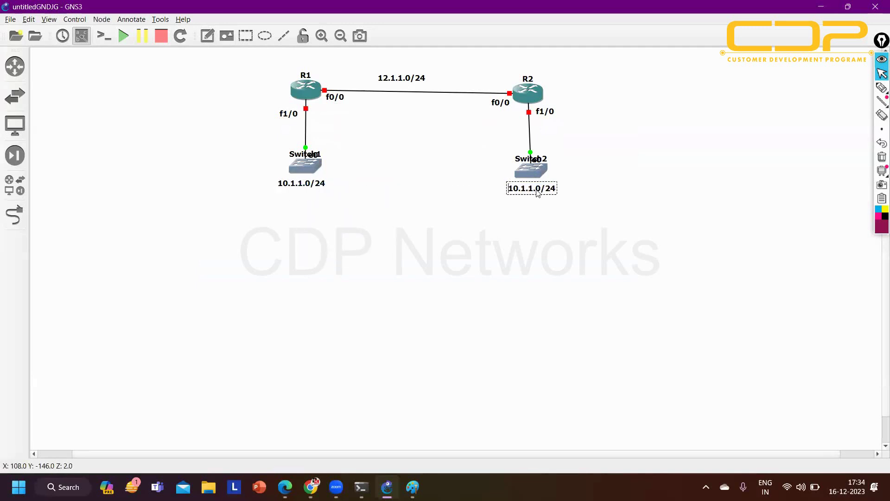
{"action": "key", "text": "Home"}
{"action": "key", "text": "Delete"}
{"action": "type", "text": "2"}
{"action": "left_click", "coordinate": [520, 251]}
{"action": "left_click", "coordinate": [547, 191]}
{"action": "left_click", "coordinate": [528, 234]}
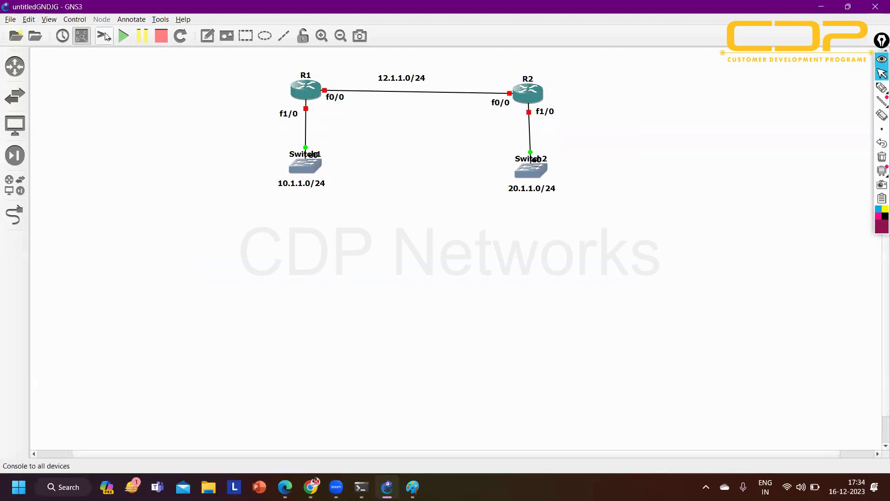
Start all devices in the topology and open R2's console, moving its window up into full view
{"action": "left_click", "coordinate": [122, 36]}
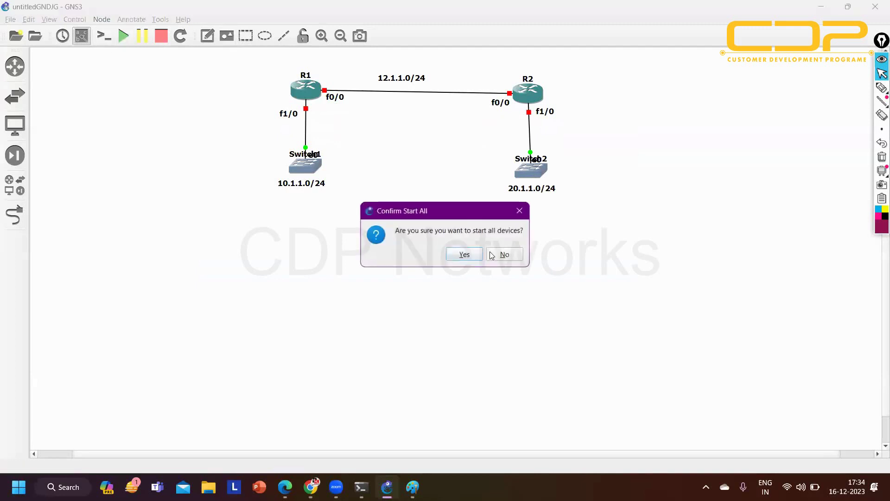
{"action": "left_click", "coordinate": [467, 259]}
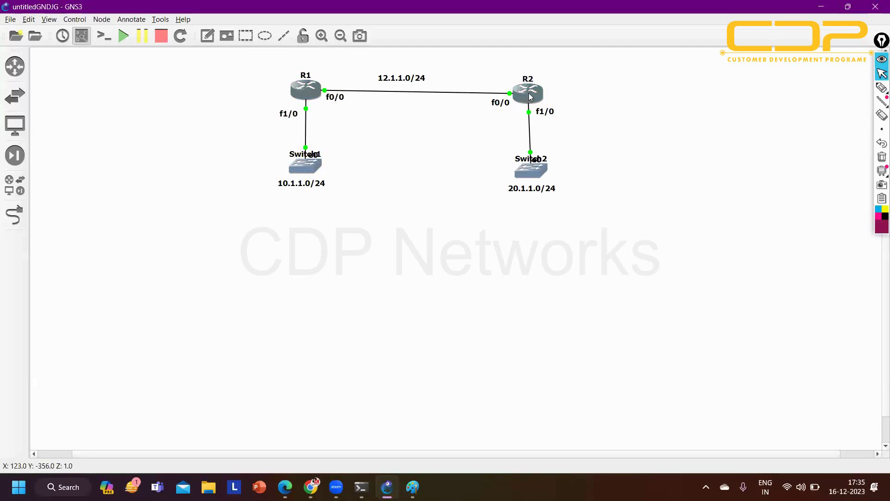
{"action": "double_click", "coordinate": [528, 92]}
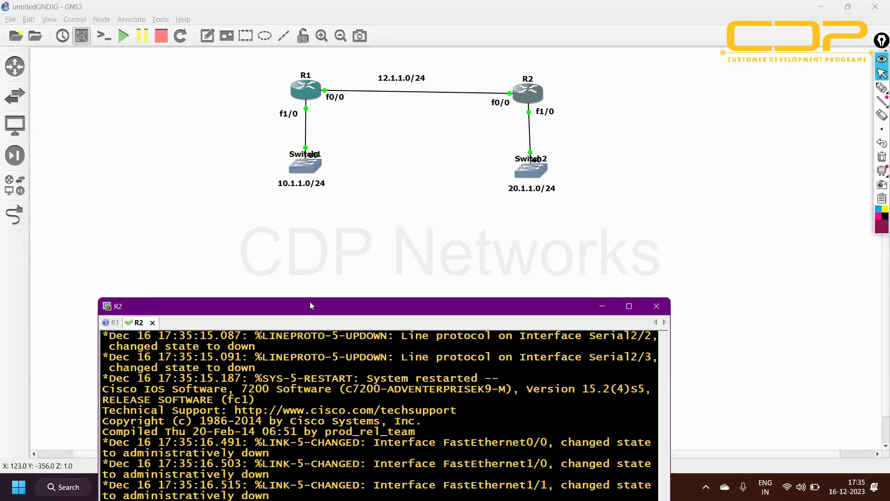
{"action": "left_click_drag", "start_coordinate": [310, 304], "coordinate": [348, 180]}
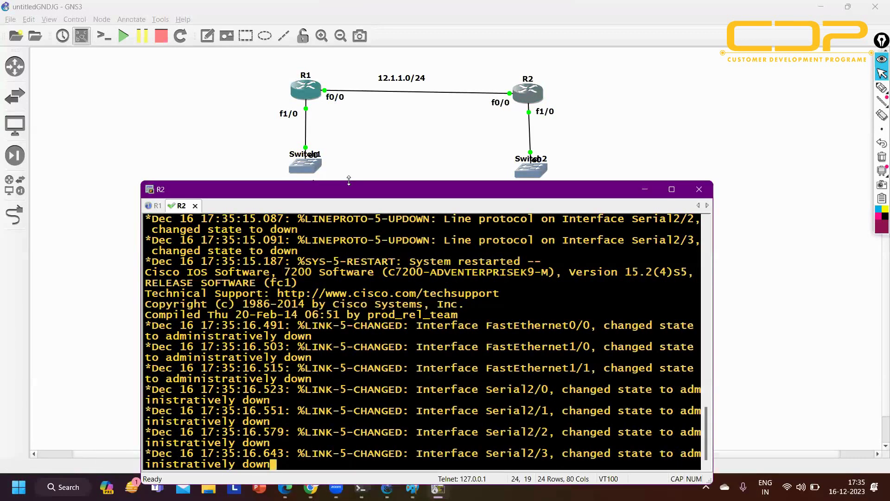
Shrink and widen R2's console window so the topology stays visible above it, and bring up the R2 command prompt
{"action": "left_click_drag", "start_coordinate": [348, 274], "coordinate": [343, 232]}
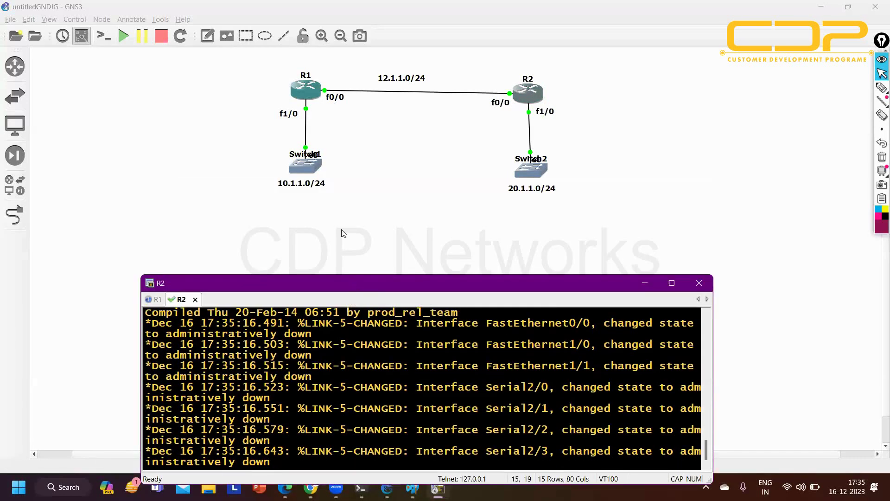
{"action": "left_click_drag", "start_coordinate": [700, 338], "coordinate": [809, 334]}
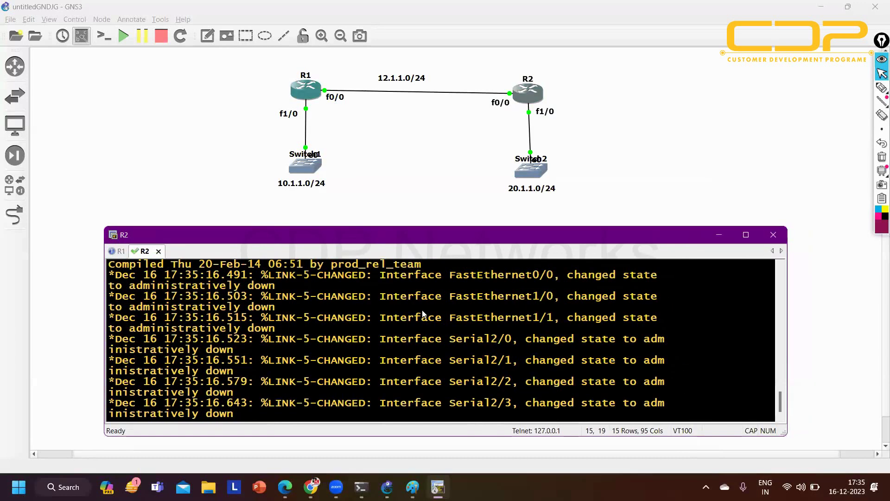
{"action": "key", "text": "Return"}
{"action": "key", "text": "Return"}
{"action": "key", "text": "Return"}
{"action": "key", "text": "Return"}
{"action": "key", "text": "Return"}
{"action": "key", "text": "Return"}
{"action": "key", "text": "Return"}
{"action": "key", "text": "Return"}
{"action": "key", "text": "Return"}
{"action": "key", "text": "Return"}
{"action": "key", "text": "Return"}
{"action": "key", "text": "Return"}
{"action": "key", "text": "Return"}
{"action": "key", "text": "Return"}
{"action": "key", "text": "Return"}
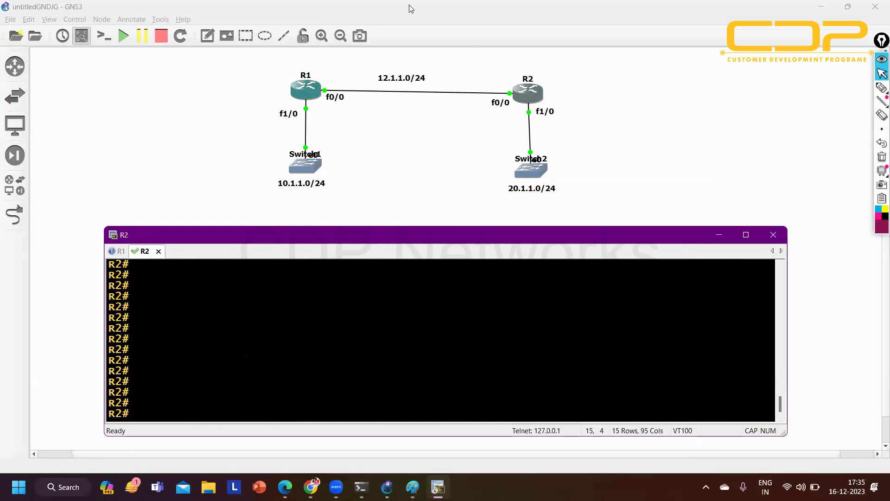
Switch to R1's console session and bring up its privileged command prompt
{"action": "left_click", "coordinate": [739, 89]}
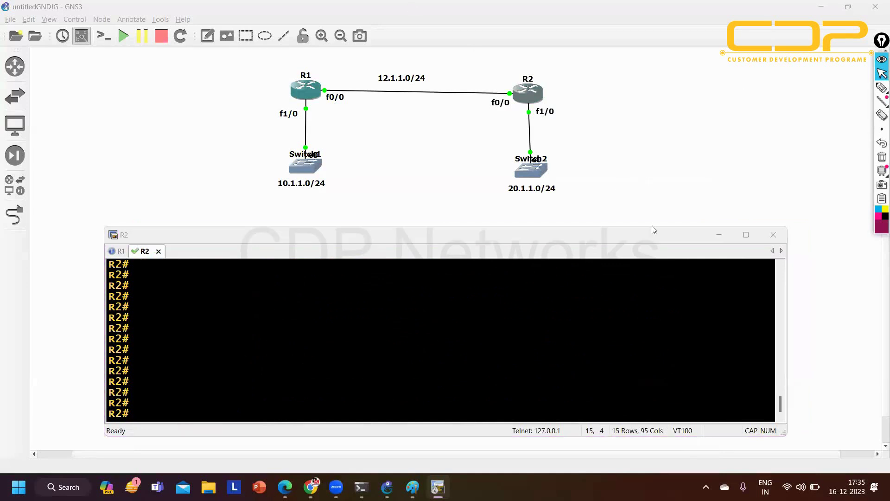
{"action": "mouse_move", "coordinate": [880, 169]}
{"action": "left_click", "coordinate": [165, 362]}
{"action": "key", "text": "alt+1"}
{"action": "key", "text": "Return"}
{"action": "key", "text": "Return"}
{"action": "key", "text": "Return"}
{"action": "key", "text": "Return"}
{"action": "key", "text": "Return"}
{"action": "key", "text": "Return"}
{"action": "key", "text": "Return"}
{"action": "key", "text": "Return"}
{"action": "key", "text": "Return"}
{"action": "key", "text": "Return"}
{"action": "key", "text": "Return"}
{"action": "key", "text": "Return"}
{"action": "key", "text": "Return"}
{"action": "key", "text": "Return"}
{"action": "key", "text": "Return"}
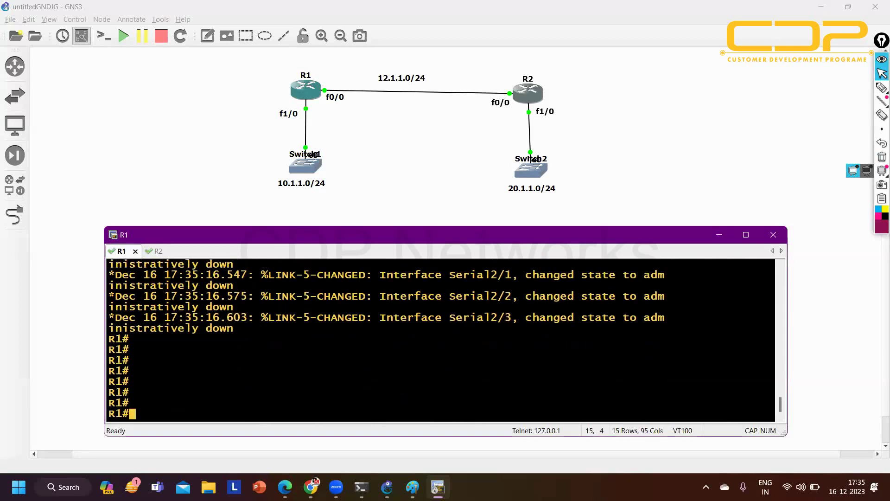
Enter global configuration mode on R1 from the terminal
{"action": "type", "text": "CONF"}
{"action": "key", "text": "Tab"}
{"action": "key", "text": "Return"}
{"action": "key", "text": "Return"}
{"action": "key", "text": "Return"}
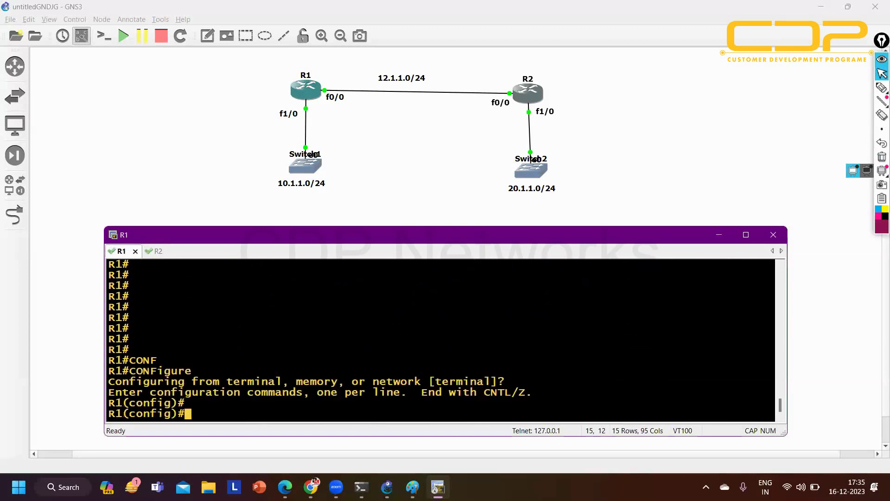
Open interface f0/0 on R1 for configuration and enable it with no shutdown
{"action": "key", "text": "Caps_Lock"}
{"action": "type", "text": "int "}
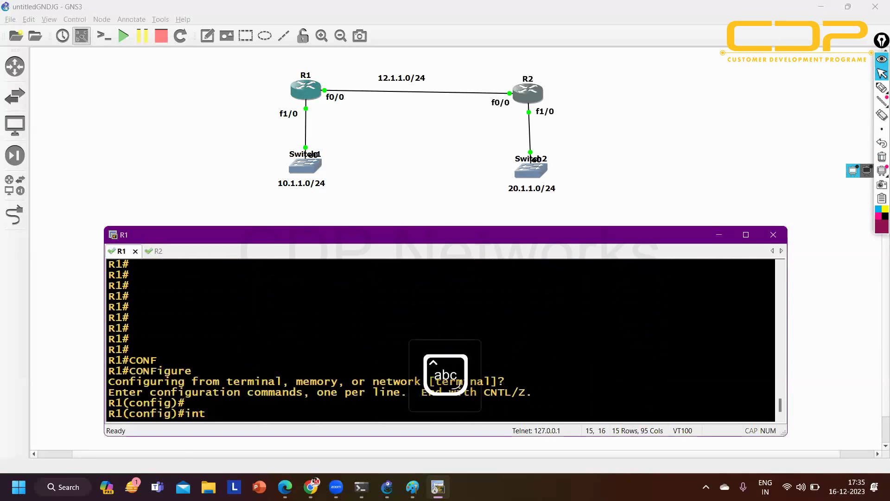
{"action": "type", "text": "f0/0"}
{"action": "key", "text": "Return"}
{"action": "type", "text": "no sh"}
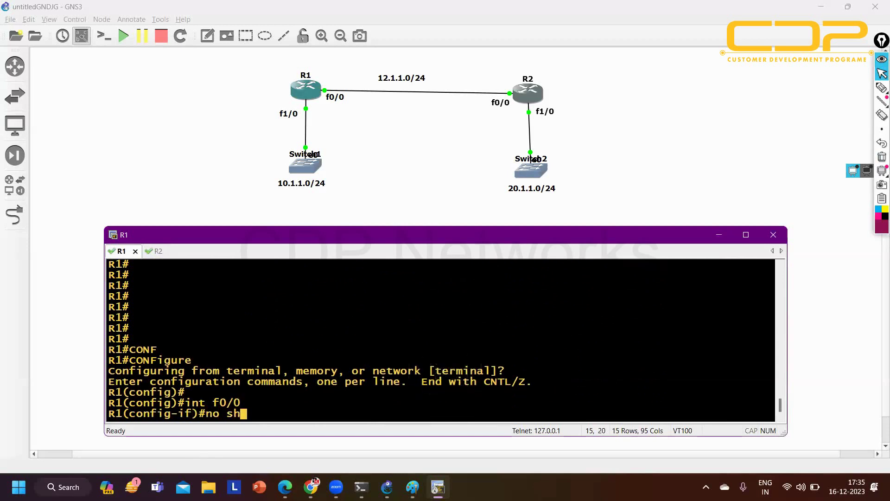
{"action": "key", "text": "Tab"}
{"action": "key", "text": "Return"}
Assign IP address 12.1.1.1 with mask 255.255.255.0 to R1's f0/0 and exit the interface configuration
{"action": "type", "text": "ip ad"}
{"action": "key", "text": "Tab"}
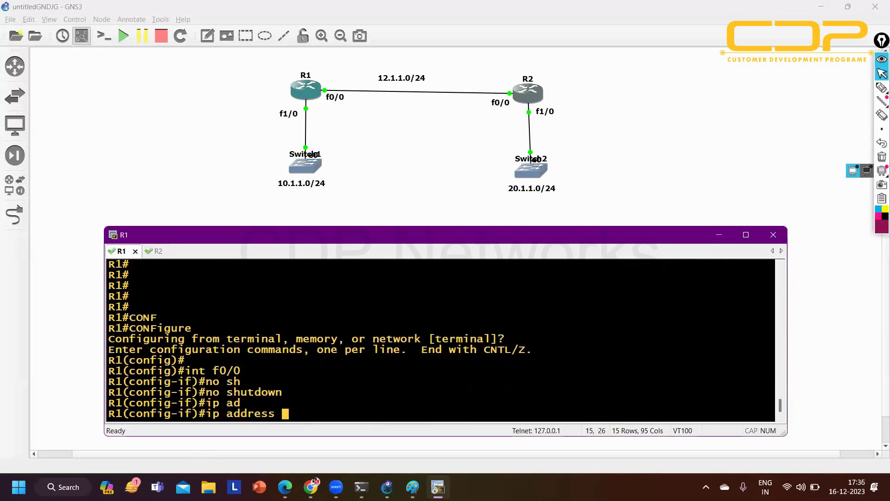
{"action": "type", "text": "12.1.1.1 255.255.255.0"}
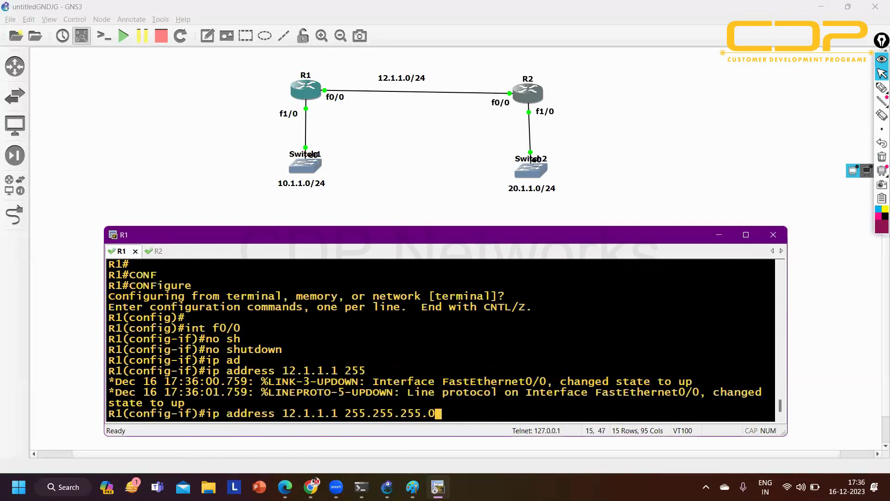
{"action": "key", "text": "Return"}
{"action": "type", "text": "exi"}
{"action": "key", "text": "Return"}
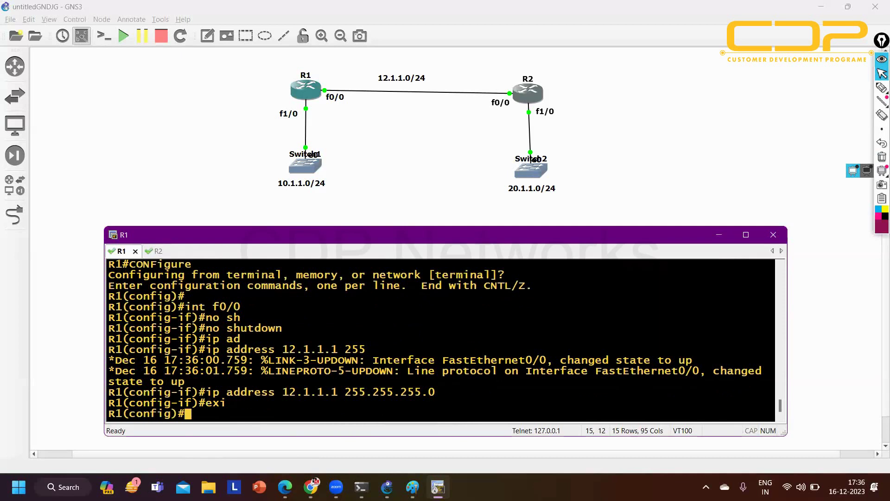
Open interface f1/0 on R1 for configuration and enable it with no shutdown
{"action": "type", "text": "int f1/0"}
{"action": "key", "text": "Return"}
{"action": "type", "text": "no sh"}
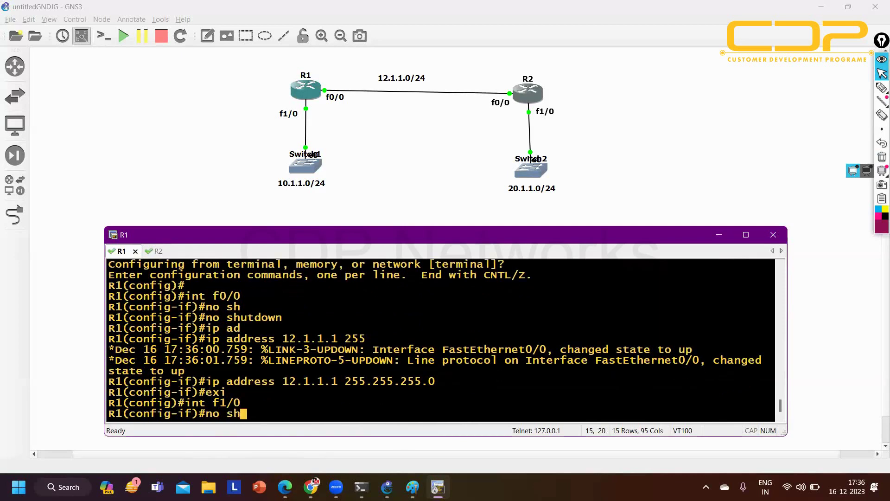
{"action": "key", "text": "Tab"}
{"action": "key", "text": "Return"}
Assign IP address 10.1.1.1 with mask 255.255.255.0 to R1's f1/0
{"action": "type", "text": "ip ad"}
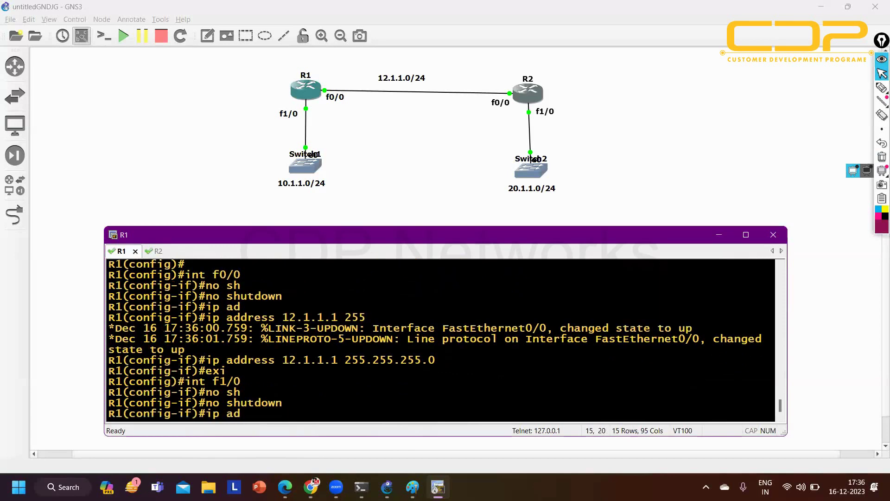
{"action": "key", "text": "Tab"}
{"action": "type", "text": "10."}
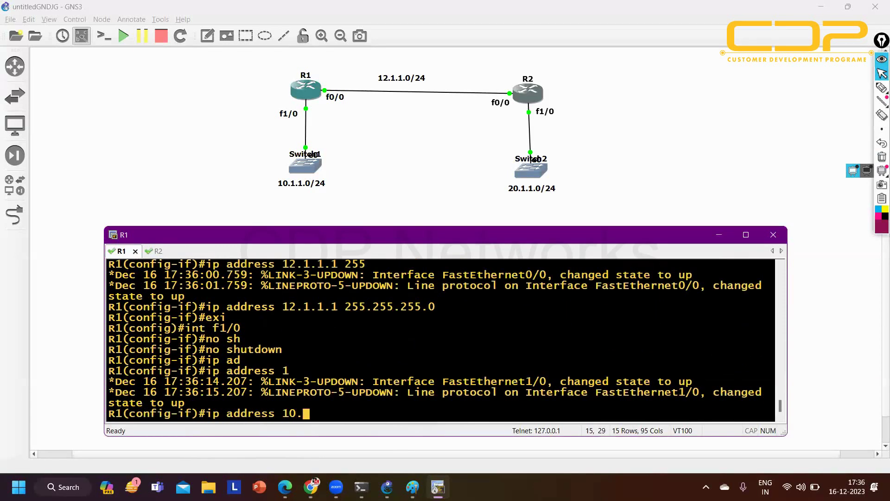
{"action": "type", "text": "1.1.1 255.255"}
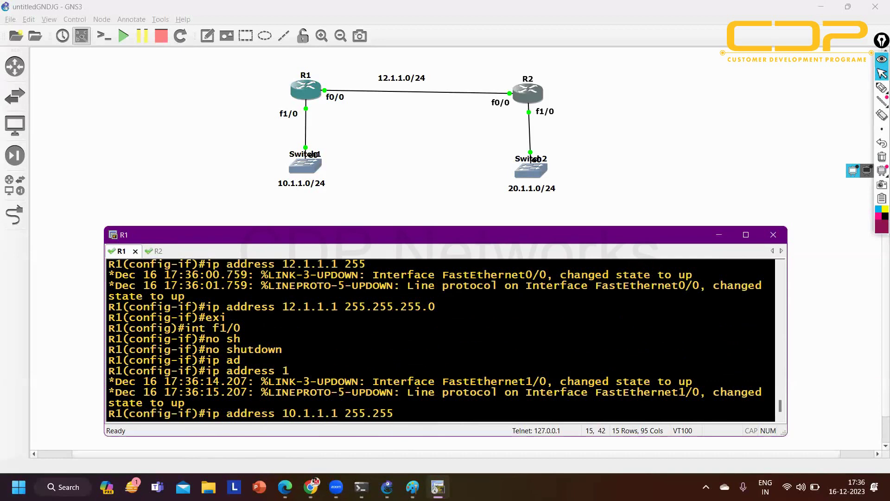
{"action": "type", "text": ".255.255.0"}
{"action": "key", "text": "Return"}
Leave interface and global configuration on R1, returning to the privileged prompt
{"action": "type", "text": "exi"}
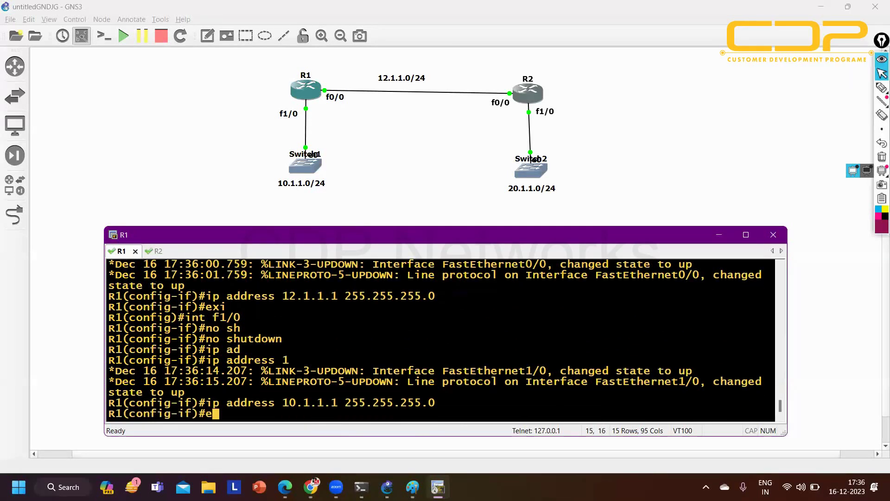
{"action": "key", "text": "Return"}
{"action": "key", "text": "Return"}
{"action": "key", "text": "Return"}
{"action": "key", "text": "Return"}
{"action": "key", "text": "Return"}
{"action": "key", "text": "Return"}
{"action": "key", "text": "Return"}
{"action": "key", "text": "Return"}
{"action": "key", "text": "Return"}
{"action": "key", "text": "Return"}
{"action": "key", "text": "Return"}
{"action": "key", "text": "Return"}
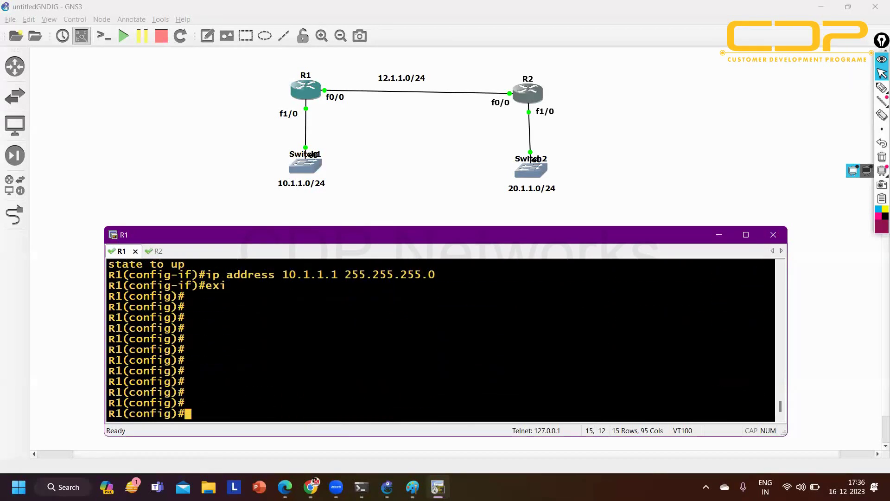
{"action": "key", "text": "ctrl+z"}
{"action": "key", "text": "Return"}
{"action": "key", "text": "Return"}
{"action": "key", "text": "Return"}
{"action": "key", "text": "Return"}
{"action": "key", "text": "Return"}
{"action": "key", "text": "Return"}
{"action": "key", "text": "Return"}
{"action": "key", "text": "Return"}
{"action": "key", "text": "Return"}
{"action": "key", "text": "Return"}
{"action": "key", "text": "Return"}
Run "show ip int br | ex un" on R1 to check the addresses and status of its assigned interfaces
{"action": "type", "text": "sh"}
{"action": "key", "text": "Tab"}
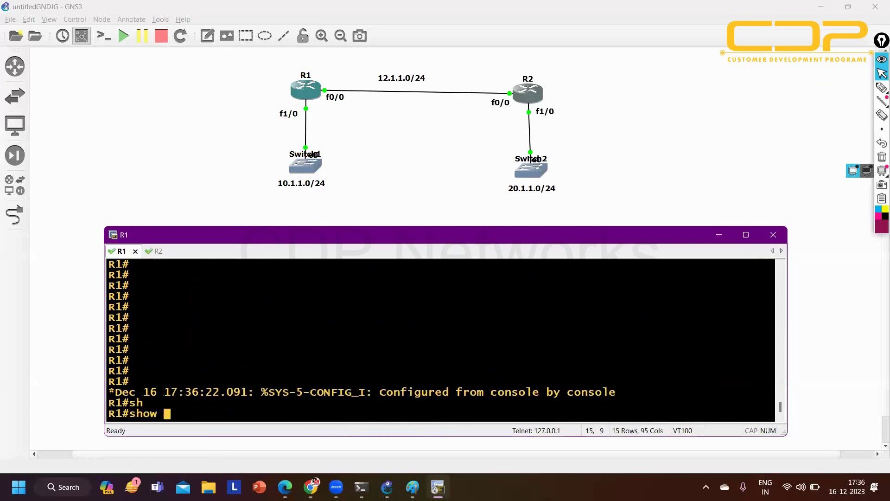
{"action": "type", "text": "ip int br |"}
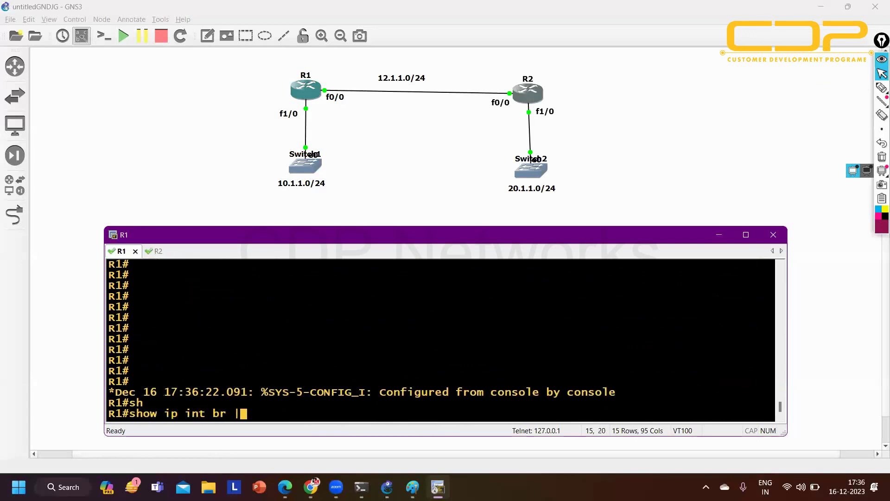
{"action": "type", "text": " ex un"}
{"action": "key", "text": "Return"}
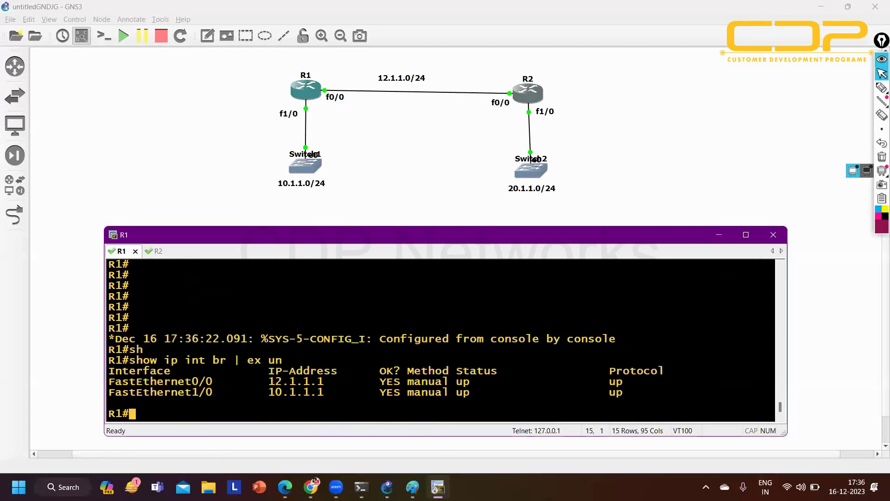
{"action": "left_click_drag", "start_coordinate": [111, 380], "coordinate": [722, 371]}
Display R1's routing table with "show ip route" and highlight the connected 10.1.1.0/24 and 12.1.1.0/24 entries
{"action": "key", "text": "Return"}
{"action": "type", "text": "sh"}
{"action": "key", "text": "Tab"}
{"action": "type", "text": "i9p"}
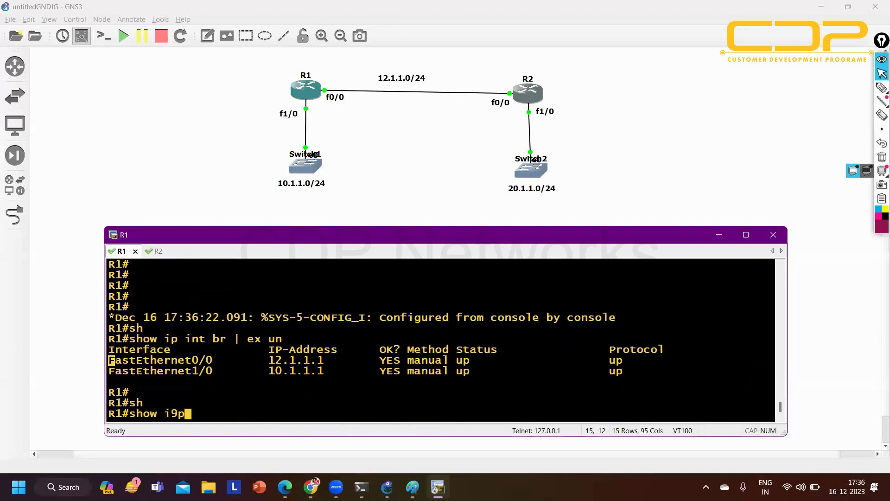
{"action": "key", "text": "BackSpace"}
{"action": "key", "text": "BackSpace"}
{"action": "type", "text": "p ro"}
{"action": "key", "text": "Tab"}
{"action": "key", "text": "Return"}
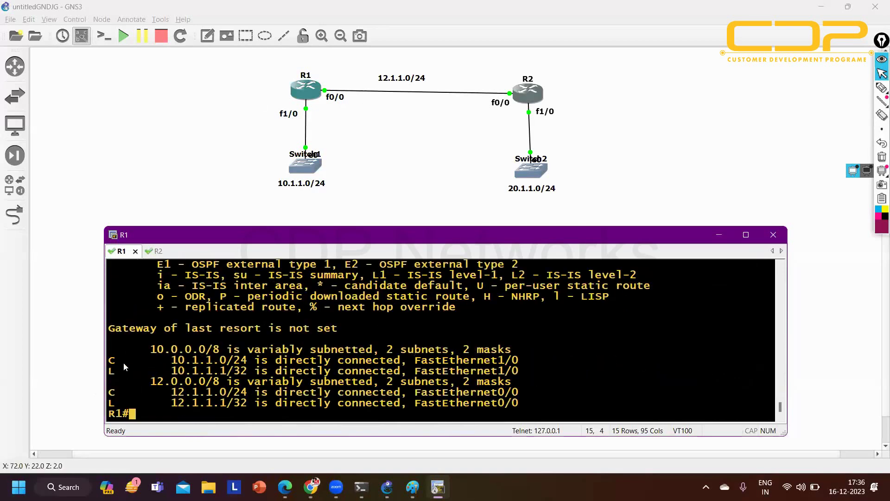
{"action": "left_click_drag", "start_coordinate": [117, 363], "coordinate": [246, 363]}
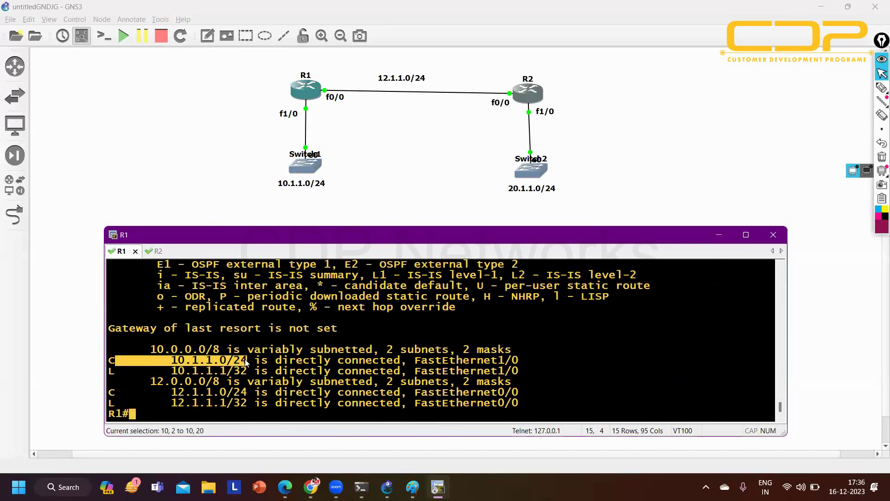
{"action": "left_click_drag", "start_coordinate": [114, 395], "coordinate": [251, 392]}
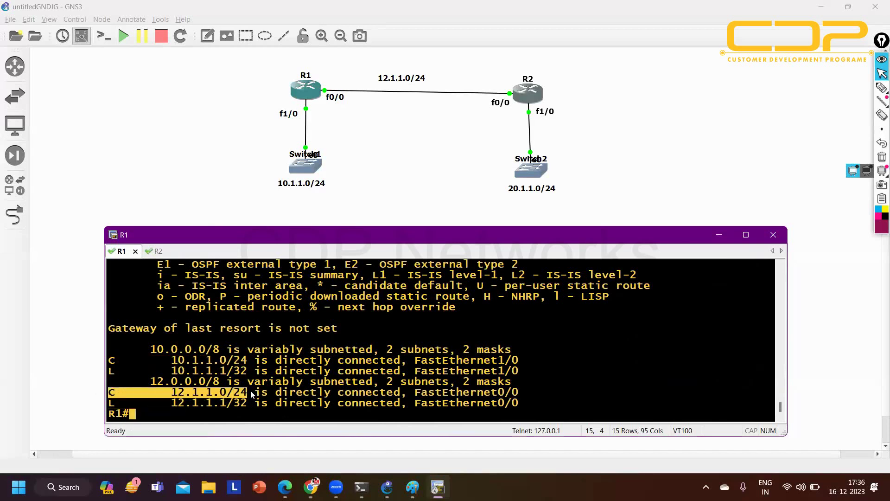
Switch to R2's console session and enter global configuration mode
{"action": "key", "text": "ctrl+Tab"}
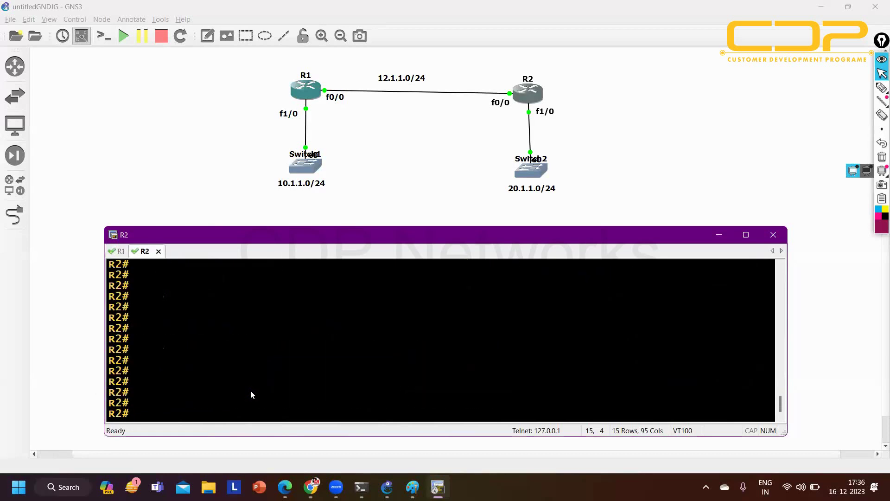
{"action": "type", "text": "conf"}
{"action": "key", "text": "Tab"}
{"action": "key", "text": "Return"}
{"action": "key", "text": "Return"}
{"action": "key", "text": "Return"}
{"action": "key", "text": "Return"}
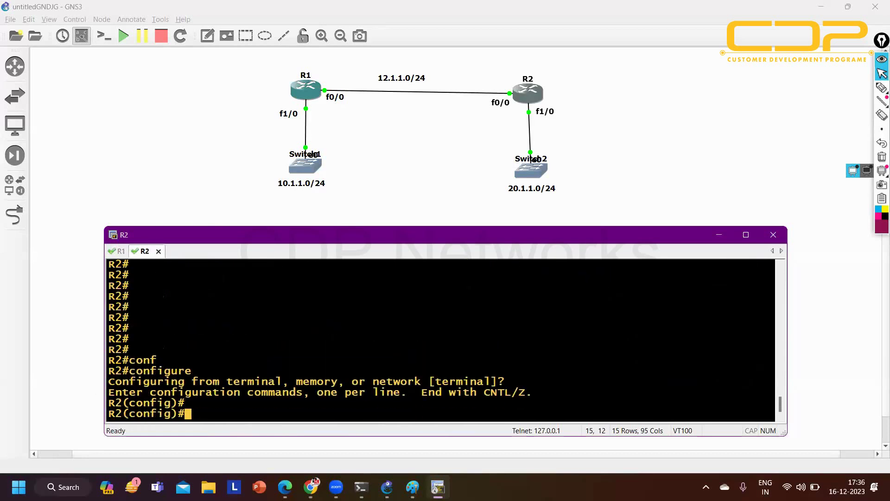
Open interface f0/0 on R2 for configuration and enable it with no shutdown
{"action": "type", "text": "int f0/0"}
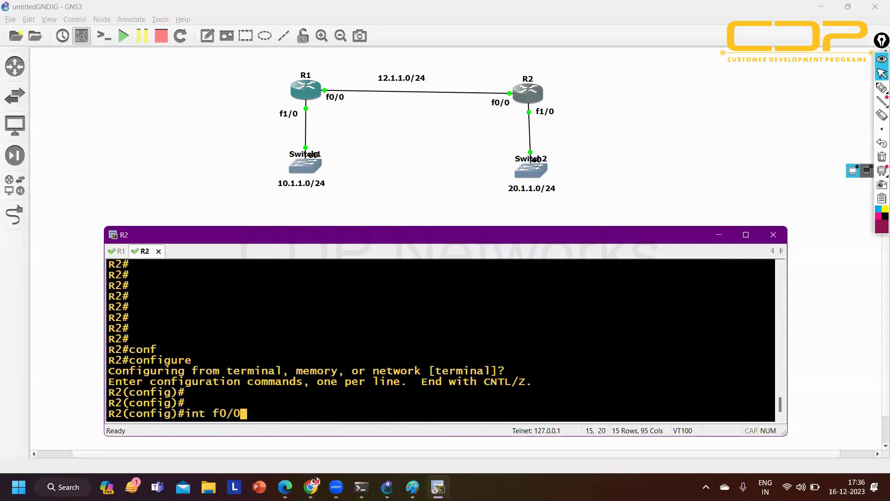
{"action": "key", "text": "Return"}
{"action": "type", "text": "no sh"}
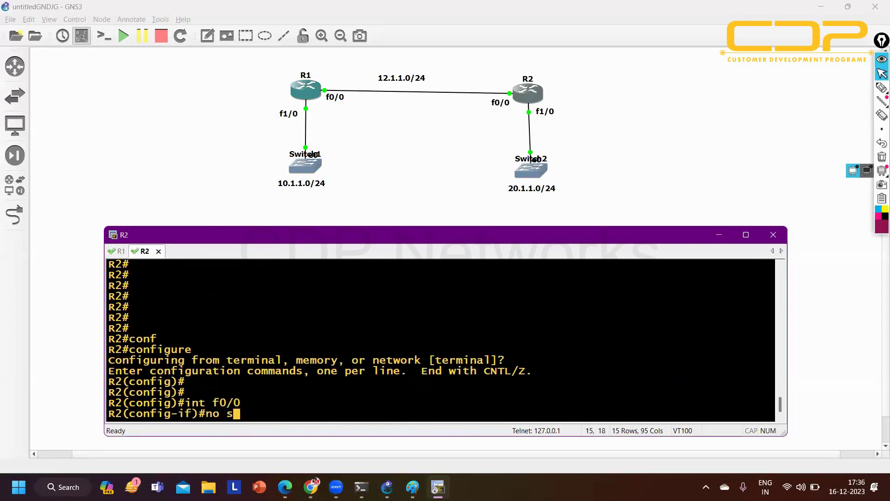
{"action": "key", "text": "Tab"}
{"action": "key", "text": "Return"}
Assign IP address 12.1.1.2 with mask 255.255.255.0 to R2's f0/0 and exit the interface configuration
{"action": "type", "text": "ip ad"}
{"action": "key", "text": "Tab"}
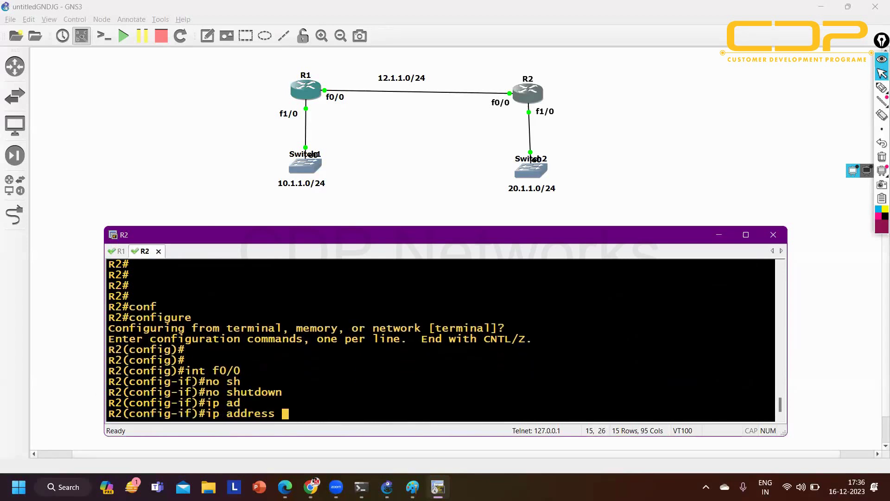
{"action": "type", "text": "12.1.1.2 v255"}
{"action": "key", "text": "BackSpace"}
{"action": "key", "text": "BackSpace"}
{"action": "key", "text": "BackSpace"}
{"action": "key", "text": "BackSpace"}
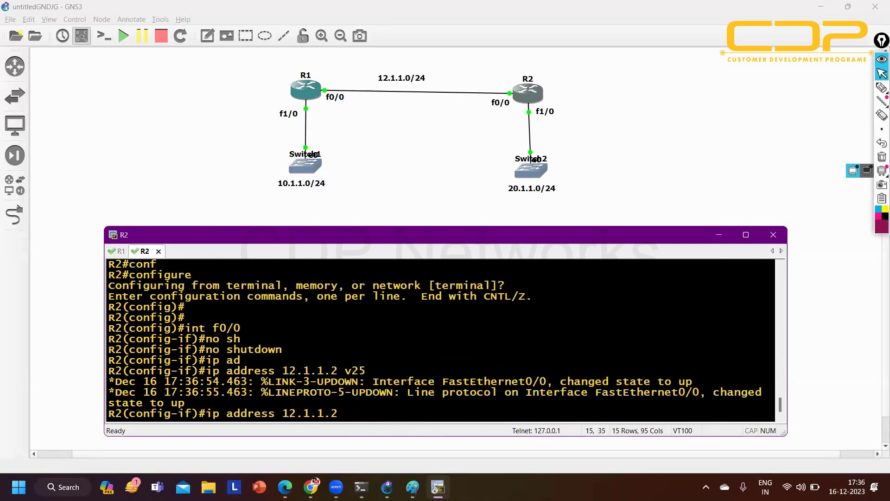
{"action": "type", "text": "255.255.255."}
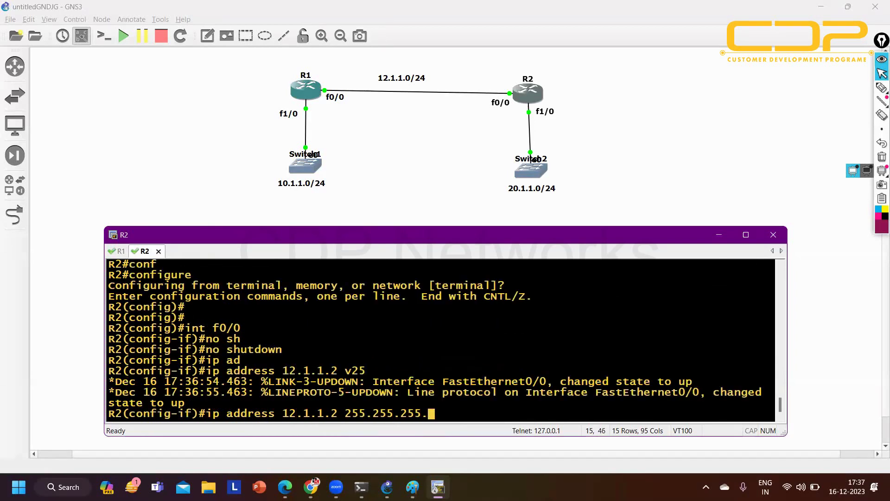
{"action": "type", "text": "0"}
{"action": "key", "text": "Return"}
{"action": "type", "text": "ex"}
{"action": "key", "text": "Return"}
Open interface f1/0 on R2 for configuration and enable it with no shutdown
{"action": "type", "text": "ig)#i"}
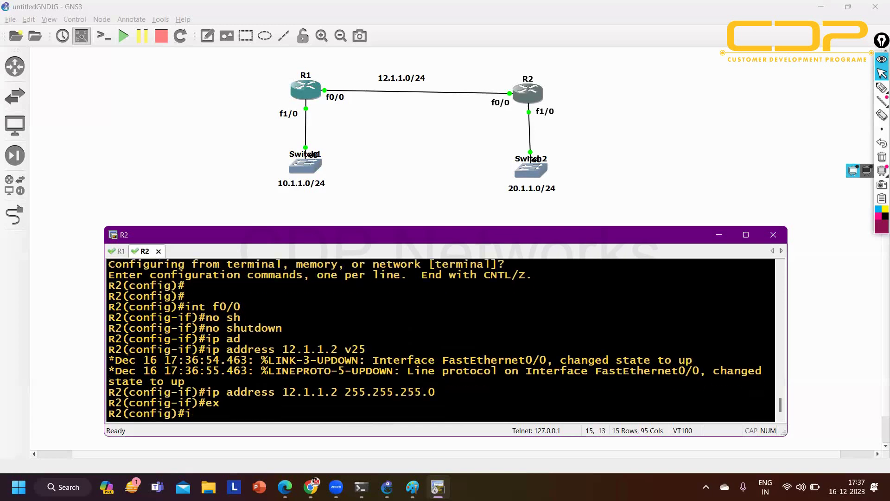
{"action": "type", "text": "nt f1/0"}
{"action": "key", "text": "Return"}
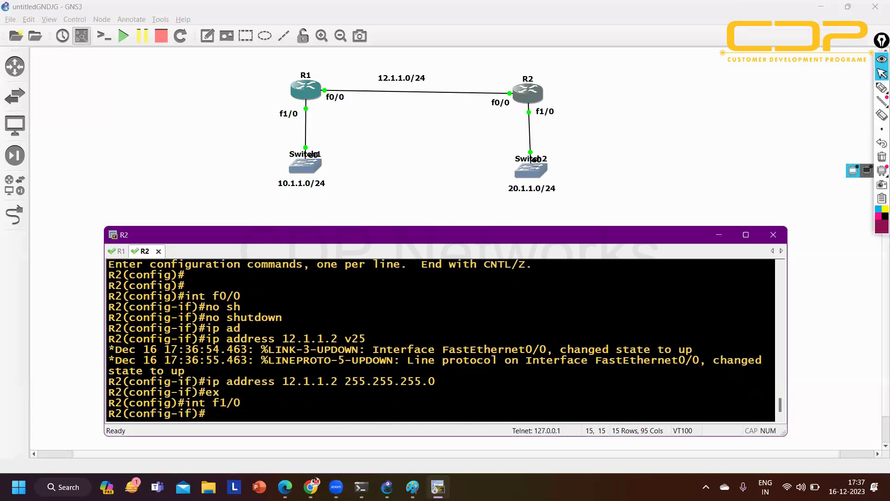
{"action": "type", "text": "no sh"}
{"action": "key", "text": "Tab"}
{"action": "key", "text": "Return"}
Assign IP address 20.1.1.1 with mask 255.255.255.0 to R2's f1/0 interface
{"action": "type", "text": "ig-if)#i"}
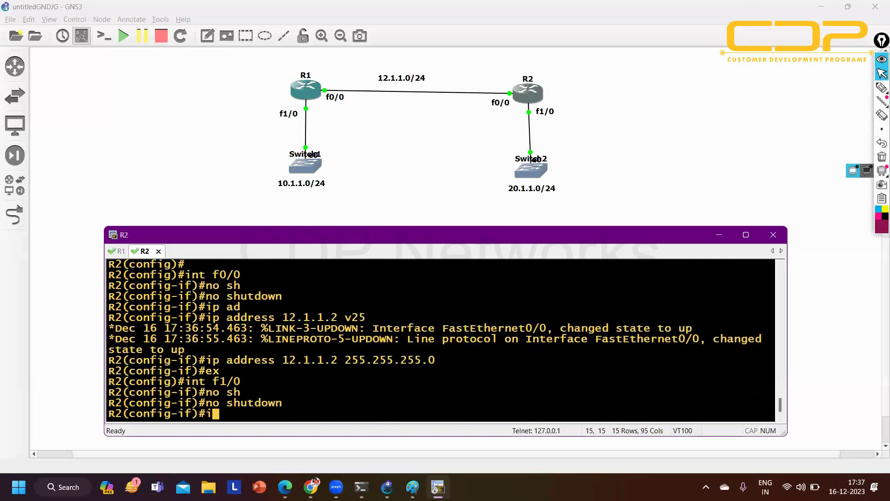
{"action": "type", "text": "p ad"}
{"action": "key", "text": "Tab"}
{"action": "type", "text": "20."}
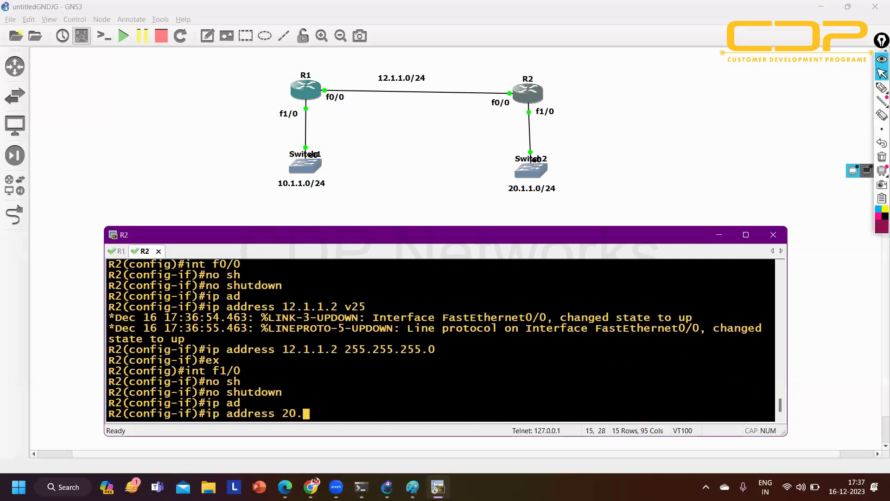
{"action": "type", "text": "1.1.1 255."}
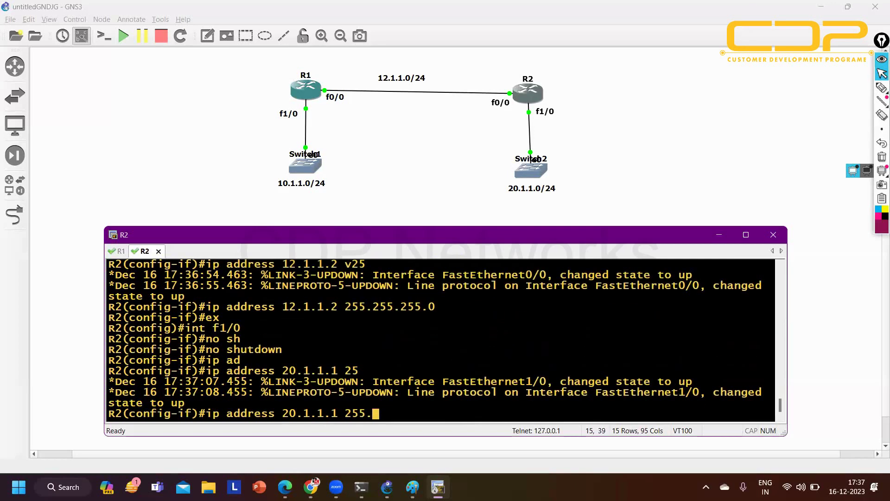
{"action": "type", "text": "255.255.0"}
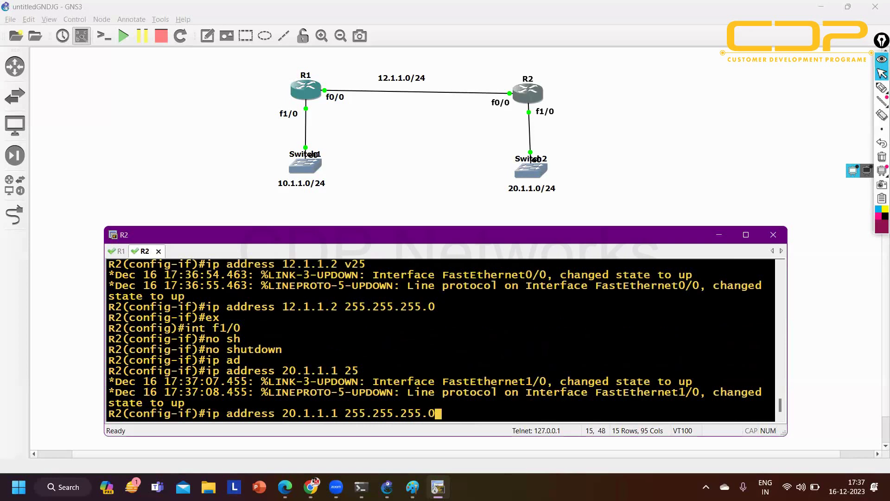
{"action": "key", "text": "Return"}
Exit R2's interface configuration and return to privileged EXEC mode
{"action": "type", "text": "exi\\"}
{"action": "key", "text": "Return"}
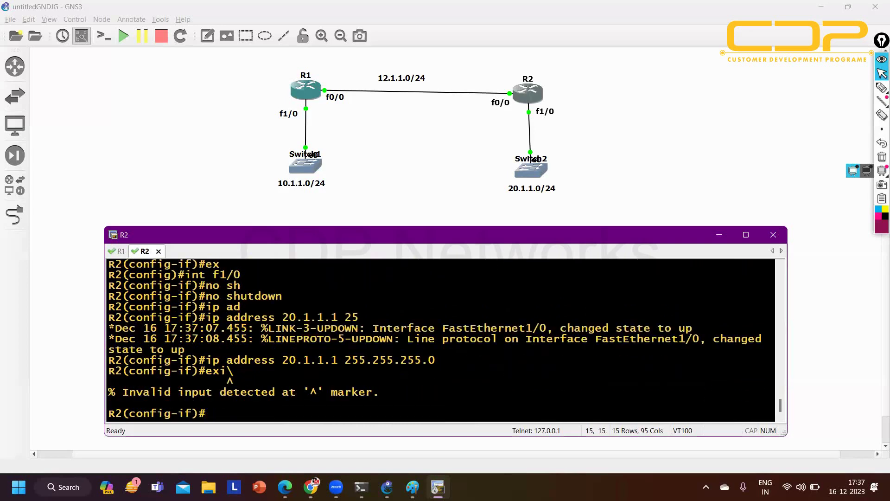
{"action": "type", "text": "exi"}
{"action": "key", "text": "Return"}
{"action": "key", "text": "ctrl+z"}
{"action": "key", "text": "Return"}
{"action": "key", "text": "Return"}
{"action": "key", "text": "Return"}
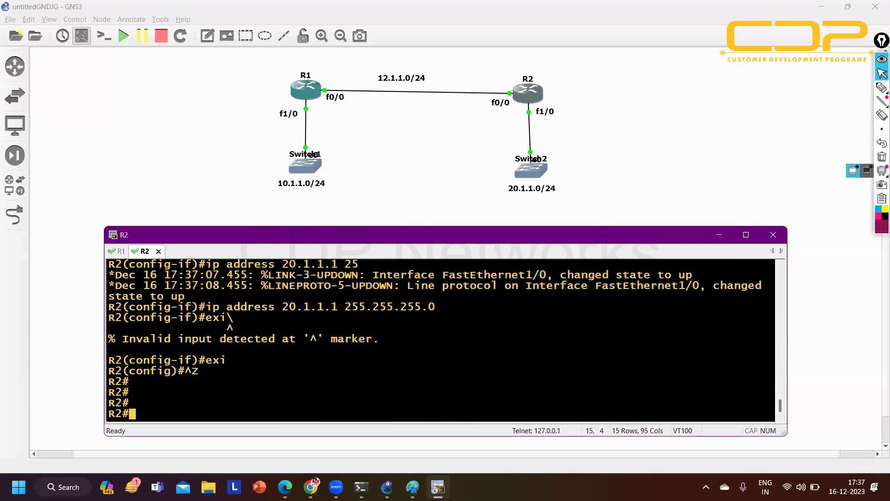
Display R2's routing table with show ip route
{"action": "key", "text": "Return"}
{"action": "key", "text": "Return"}
{"action": "key", "text": "Return"}
{"action": "key", "text": "Return"}
{"action": "key", "text": "Return"}
{"action": "key", "text": "Return"}
{"action": "key", "text": "Return"}
{"action": "key", "text": "Return"}
{"action": "type", "text": "sh"}
{"action": "key", "text": "Tab"}
{"action": "type", "text": "ip ro"}
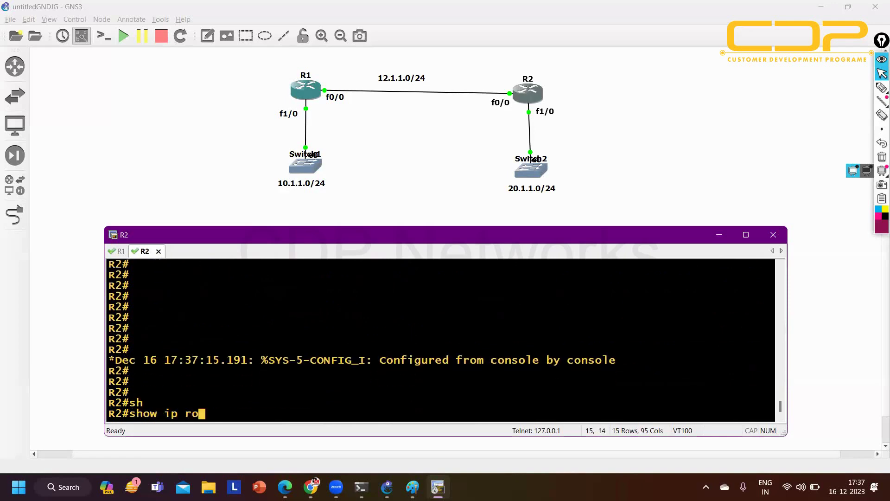
{"action": "key", "text": "Tab"}
{"action": "key", "text": "Return"}
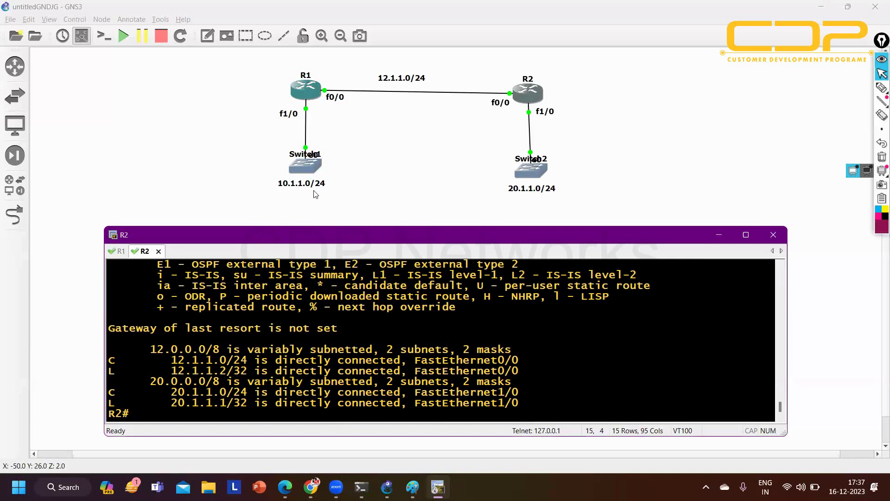
Switch to R1's console session and push the old output out of view with blank prompt lines
{"action": "left_click", "coordinate": [123, 249]}
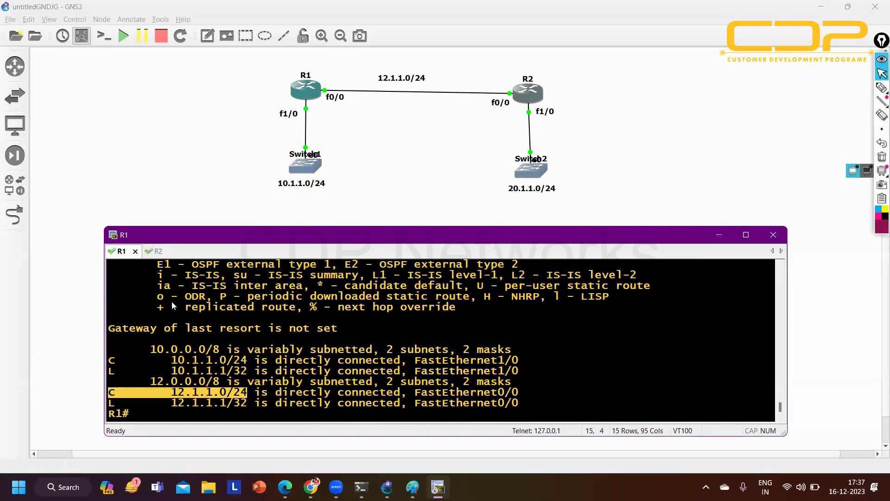
{"action": "key", "text": "Return"}
{"action": "key", "text": "Return"}
{"action": "key", "text": "Return"}
{"action": "key", "text": "Return"}
{"action": "key", "text": "Return"}
{"action": "key", "text": "Return"}
{"action": "key", "text": "Return"}
{"action": "key", "text": "Return"}
{"action": "key", "text": "Return"}
{"action": "key", "text": "Return"}
{"action": "key", "text": "Return"}
{"action": "key", "text": "Return"}
{"action": "key", "text": "Return"}
{"action": "key", "text": "Return"}
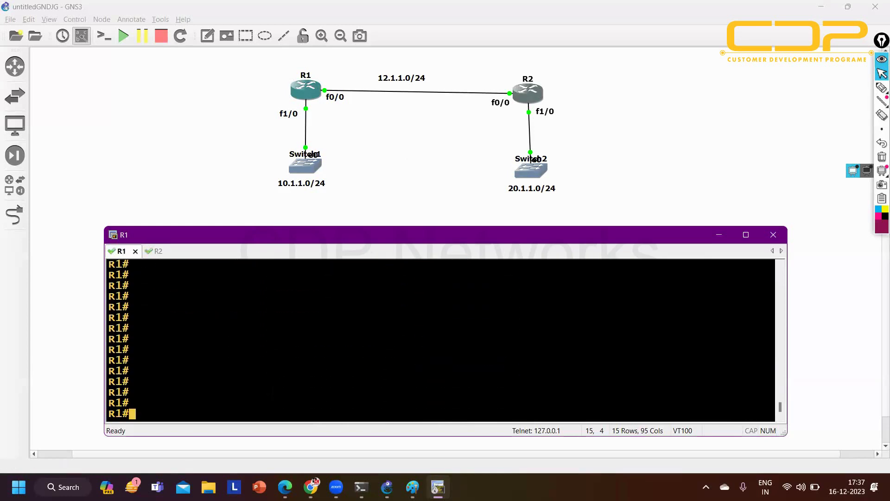
Enter global configuration mode on R1 and fill the console with fresh prompt lines
{"action": "type", "text": "conf"}
{"action": "key", "text": "Tab"}
{"action": "key", "text": "Return"}
{"action": "key", "text": "Return"}
{"action": "key", "text": "Return"}
{"action": "key", "text": "Return"}
{"action": "key", "text": "Return"}
{"action": "key", "text": "Return"}
{"action": "key", "text": "Return"}
{"action": "key", "text": "Return"}
{"action": "key", "text": "Return"}
{"action": "key", "text": "Return"}
{"action": "key", "text": "Return"}
{"action": "key", "text": "Return"}
{"action": "key", "text": "Return"}
{"action": "key", "text": "Return"}
{"action": "key", "text": "Return"}
{"action": "key", "text": "Return"}
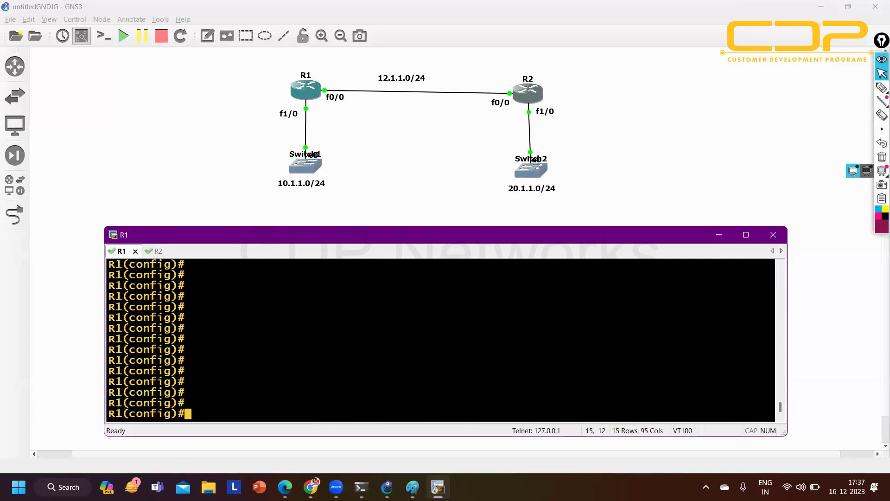
Enter RIP configuration on R1 with router rip, add no networks, and return to privileged EXEC mode
{"action": "type", "text": "ro"}
{"action": "key", "text": "Tab"}
{"action": "type", "text": "uter ri"}
{"action": "key", "text": "Tab"}
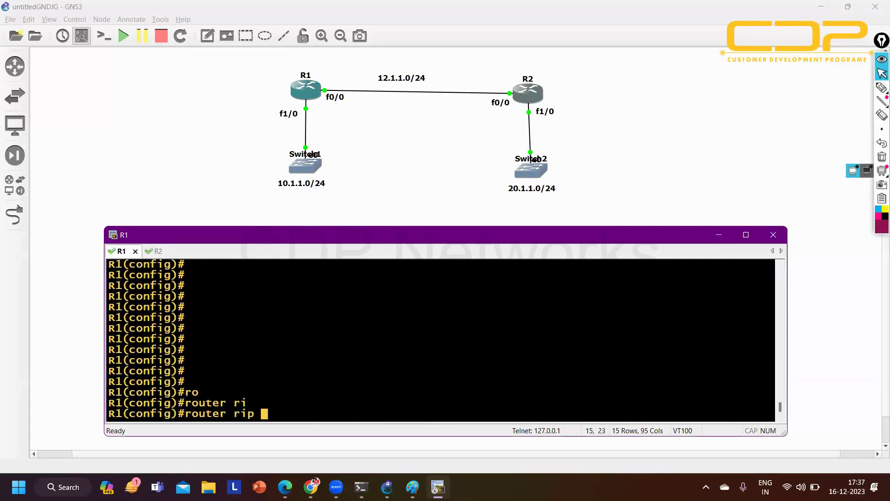
{"action": "key", "text": "Return"}
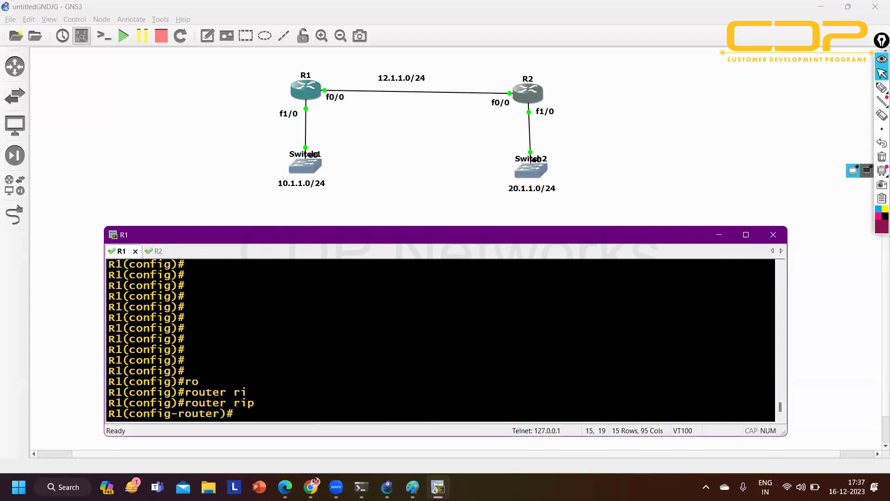
{"action": "key", "text": "ctrl+z"}
{"action": "key", "text": "Return"}
{"action": "key", "text": "Return"}
{"action": "key", "text": "Return"}
{"action": "key", "text": "Return"}
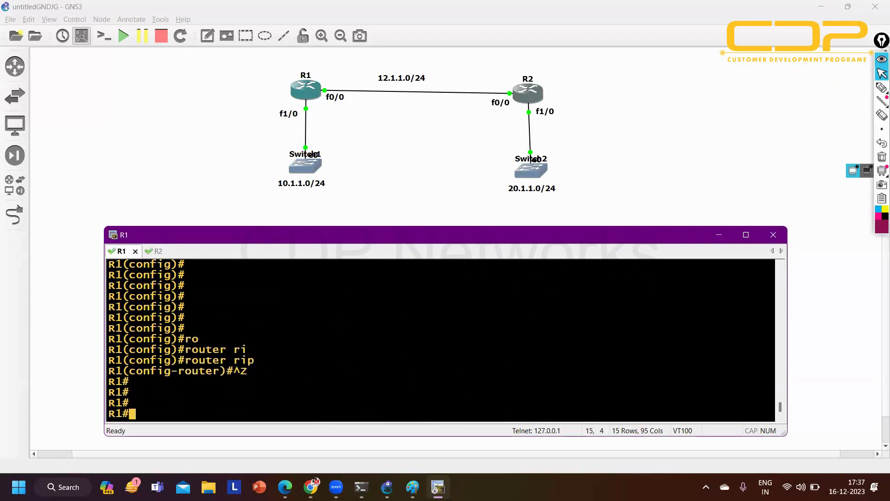
Check R1's routing protocols with show ip protocols and highlight the earlier router rip command
{"action": "type", "text": "sh"}
{"action": "key", "text": "Tab"}
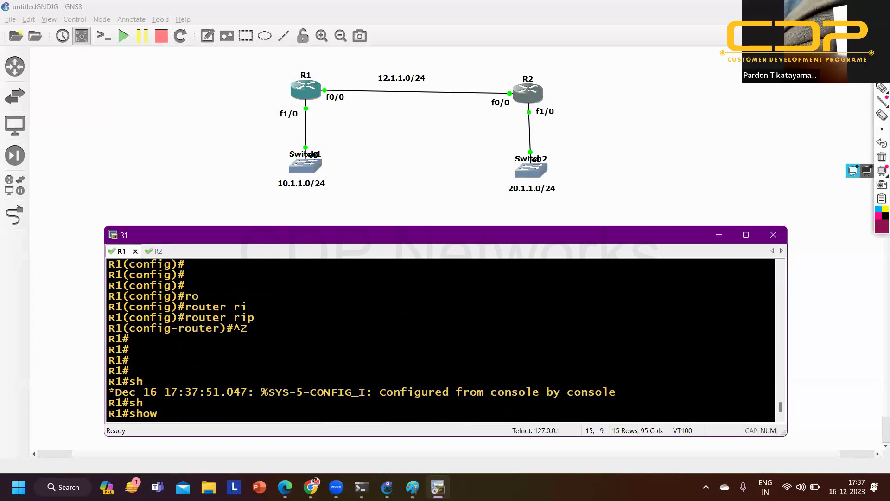
{"action": "type", "text": "ip pro"}
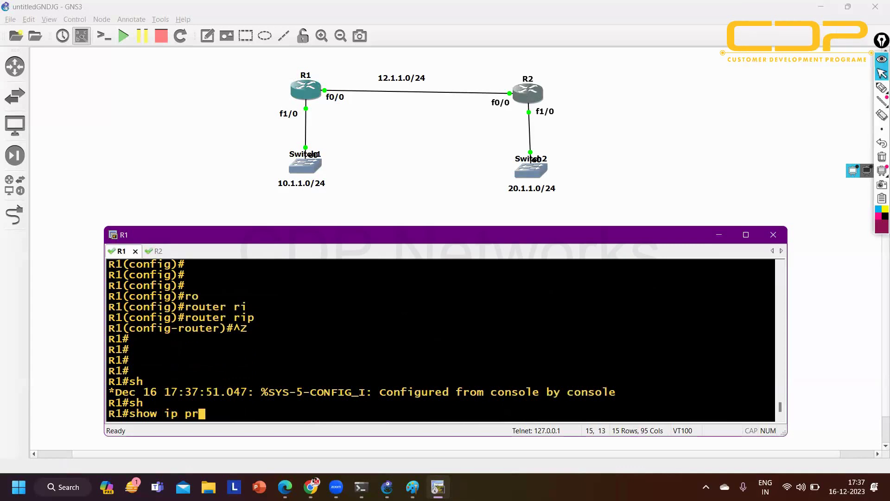
{"action": "key", "text": "Tab"}
{"action": "key", "text": "Return"}
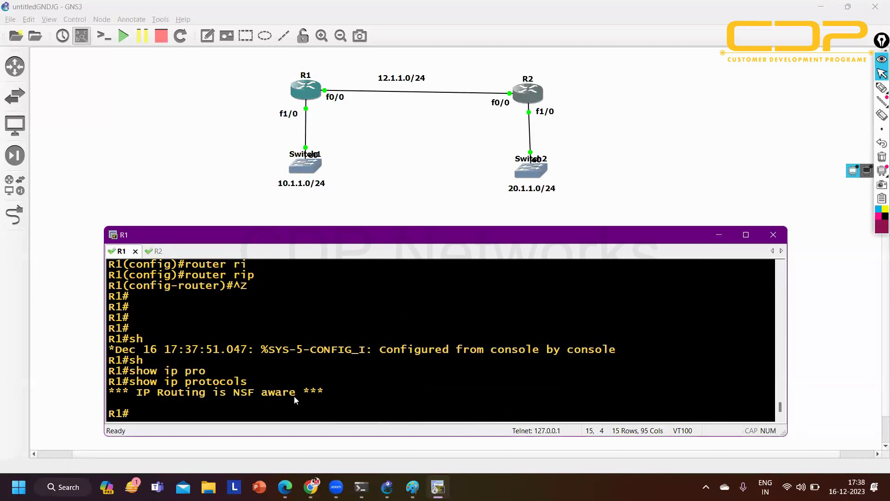
{"action": "scroll", "coordinate": [258, 346], "scroll_direction": "up", "scroll_amount": 1}
{"action": "left_click_drag", "start_coordinate": [193, 310], "coordinate": [298, 312]}
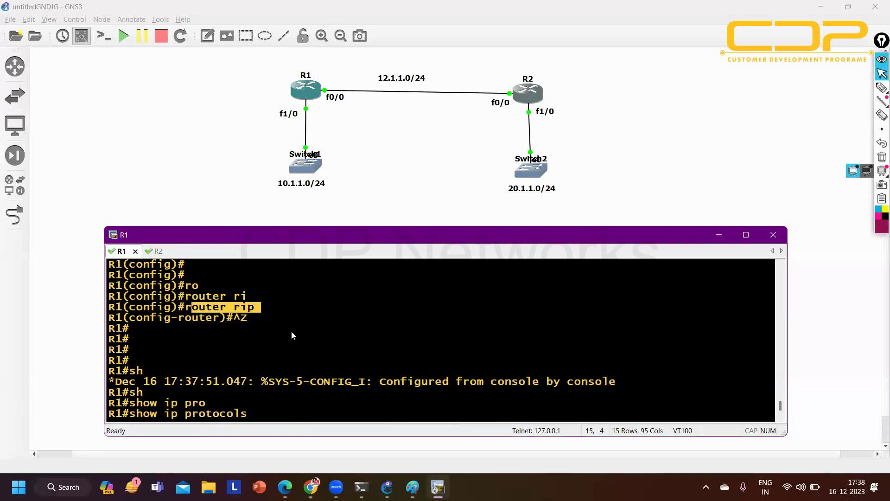
{"action": "scroll", "coordinate": [291, 330], "scroll_direction": "down", "scroll_amount": 1}
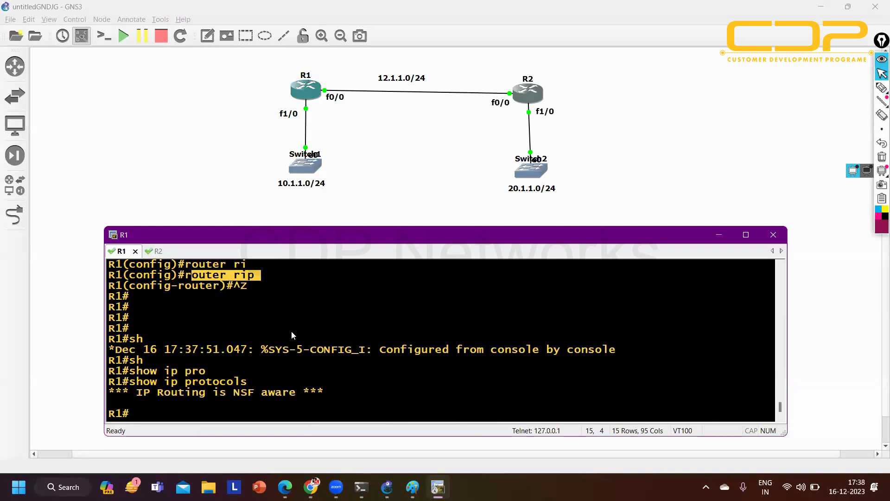
Enter global configuration mode on R1 again from the terminal
{"action": "type", "text": "conf"}
{"action": "key", "text": "Tab"}
{"action": "key", "text": "Return"}
{"action": "key", "text": "Return"}
{"action": "key", "text": "Return"}
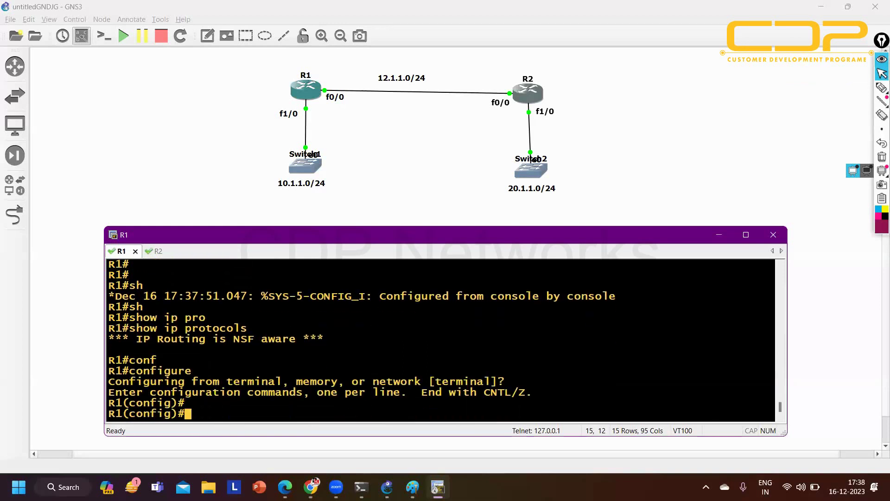
{"action": "key", "text": "Return"}
{"action": "key", "text": "Return"}
Open RIP configuration on R1, advertise network 10.1.1.0, and highlight the entered network address
{"action": "type", "text": "ro"}
{"action": "key", "text": "Tab"}
{"action": "type", "text": "ri"}
{"action": "key", "text": "Tab"}
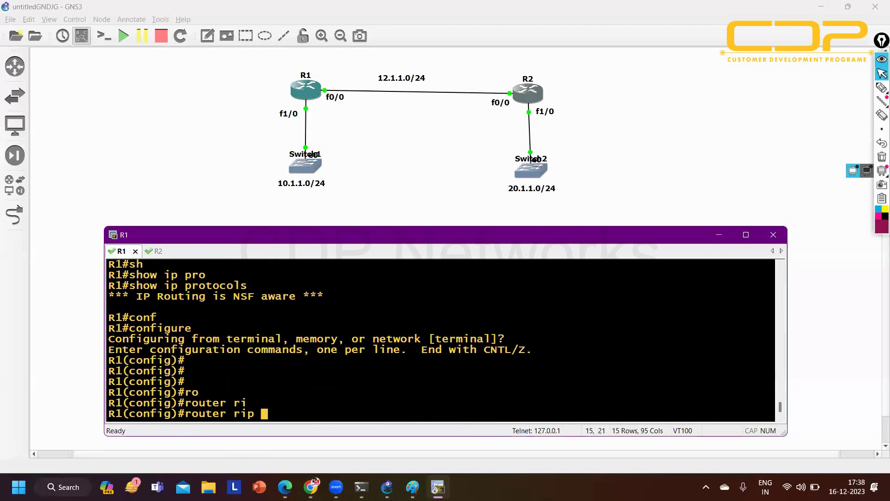
{"action": "key", "text": "Return"}
{"action": "type", "text": "net"}
{"action": "key", "text": "Tab"}
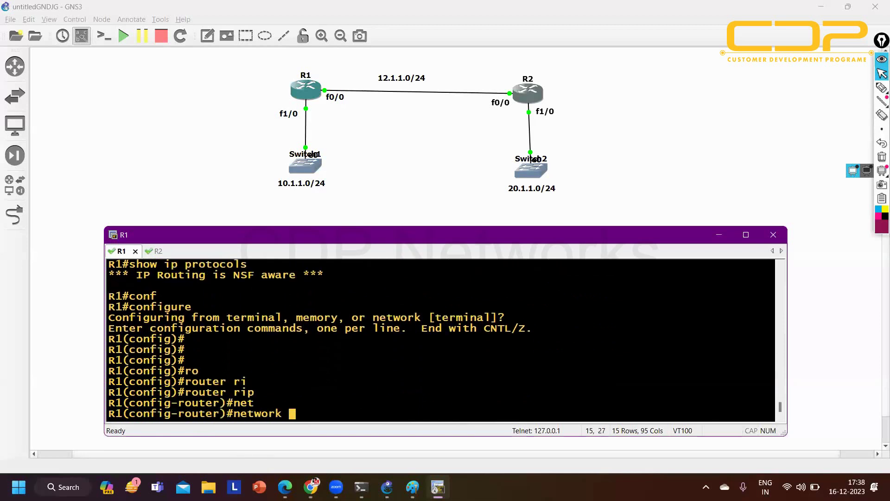
{"action": "type", "text": "10.1.1.0"}
{"action": "key", "text": "Return"}
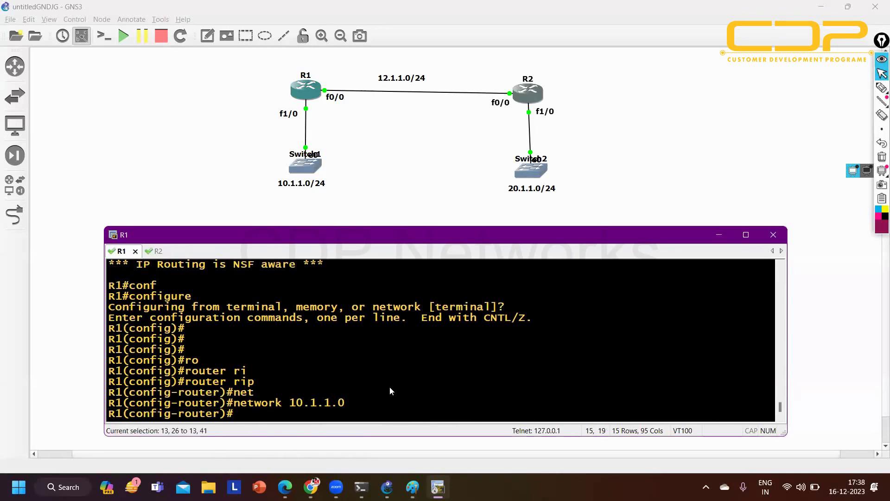
{"action": "left_click_drag", "start_coordinate": [358, 402], "coordinate": [288, 402]}
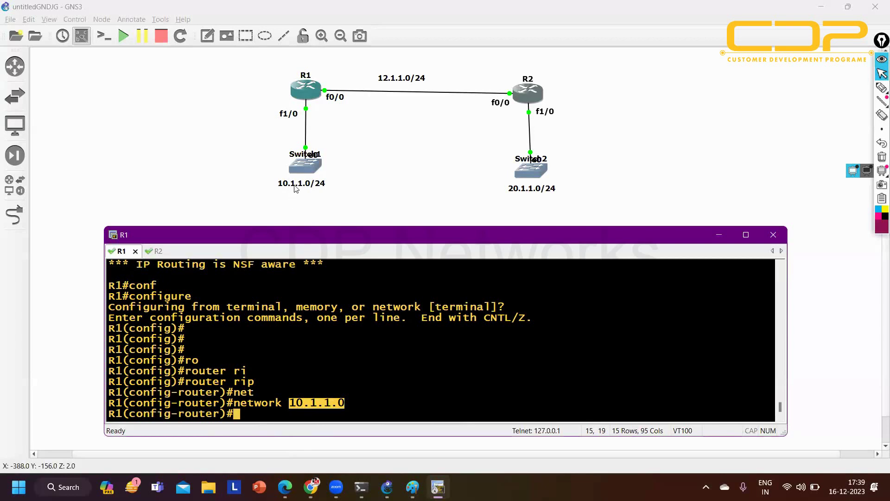
Leave R1's RIP configuration for privileged EXEC mode and move the old output up with blank prompt lines
{"action": "key", "text": "ctrl+z"}
{"action": "key", "text": "Return"}
{"action": "key", "text": "Return"}
{"action": "key", "text": "Return"}
{"action": "key", "text": "Return"}
{"action": "key", "text": "Return"}
{"action": "key", "text": "Return"}
{"action": "key", "text": "Return"}
{"action": "key", "text": "Return"}
{"action": "key", "text": "Return"}
{"action": "key", "text": "Return"}
{"action": "key", "text": "Return"}
{"action": "key", "text": "Return"}
{"action": "key", "text": "Return"}
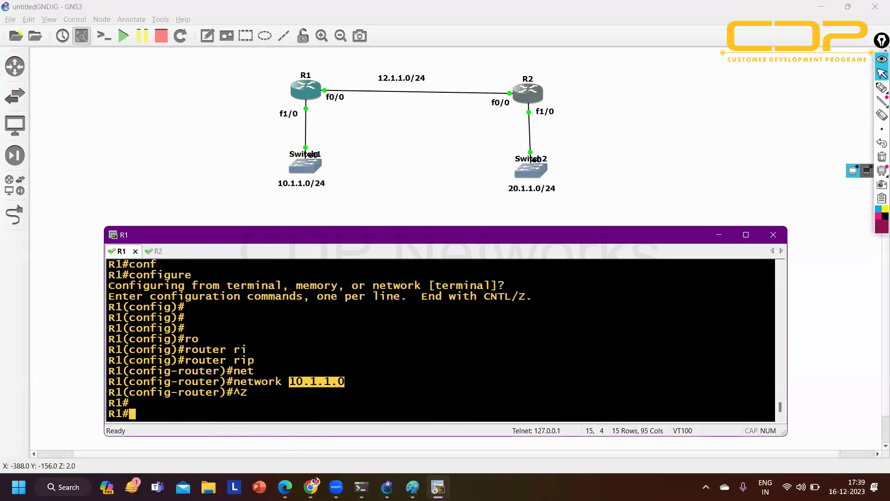
Display R1's RIP settings with show ip protocols
{"action": "type", "text": "sh"}
{"action": "key", "text": "Tab"}
{"action": "type", "text": "ip rp"}
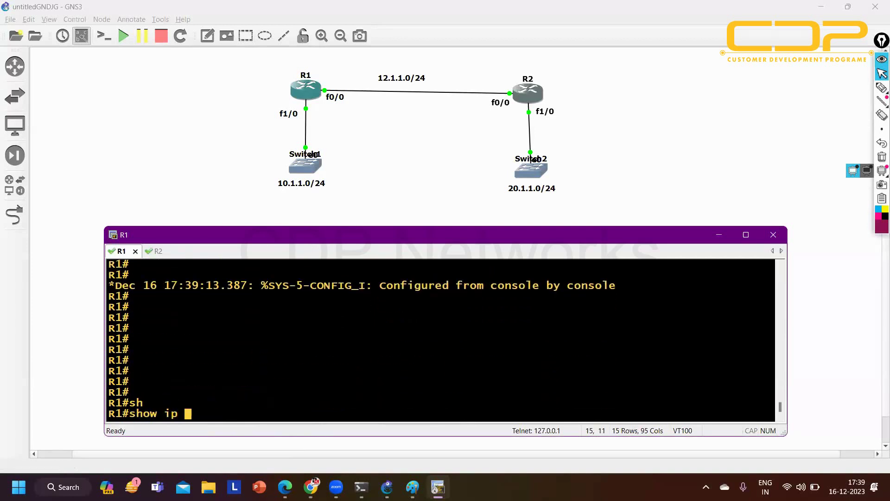
{"action": "key", "text": "Tab"}
{"action": "key", "text": "BackSpace"}
{"action": "key", "text": "BackSpace"}
{"action": "key", "text": "BackSpace"}
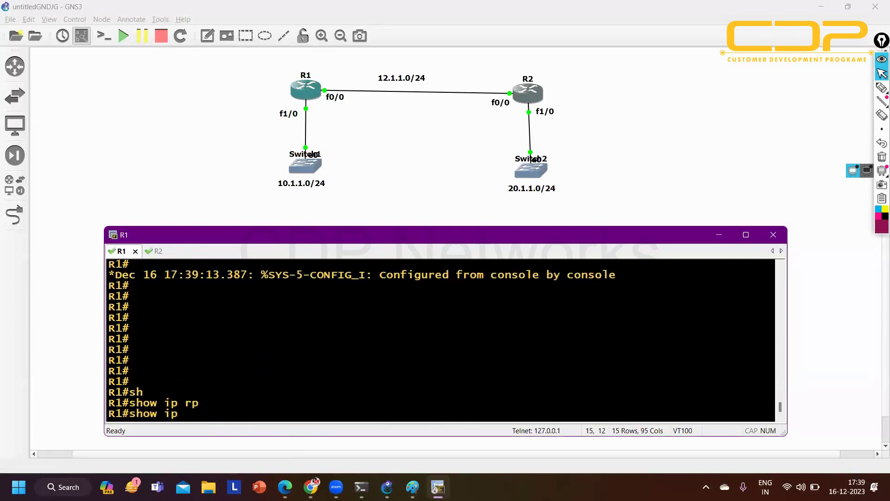
{"action": "type", "text": "pro"}
{"action": "key", "text": "Tab"}
{"action": "key", "text": "Return"}
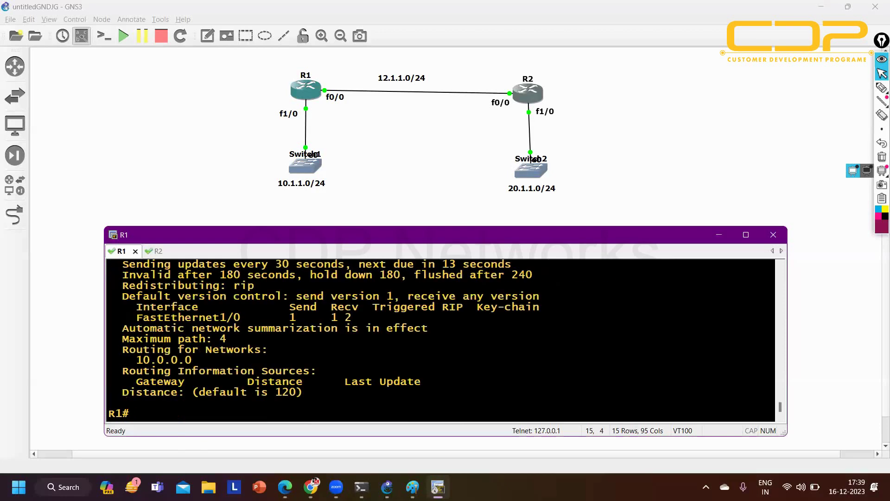
Maximize the console and highlight the protocol name, timers, update interval, advertised network, distance and maximum path in R1's output
{"action": "left_click", "coordinate": [746, 235]}
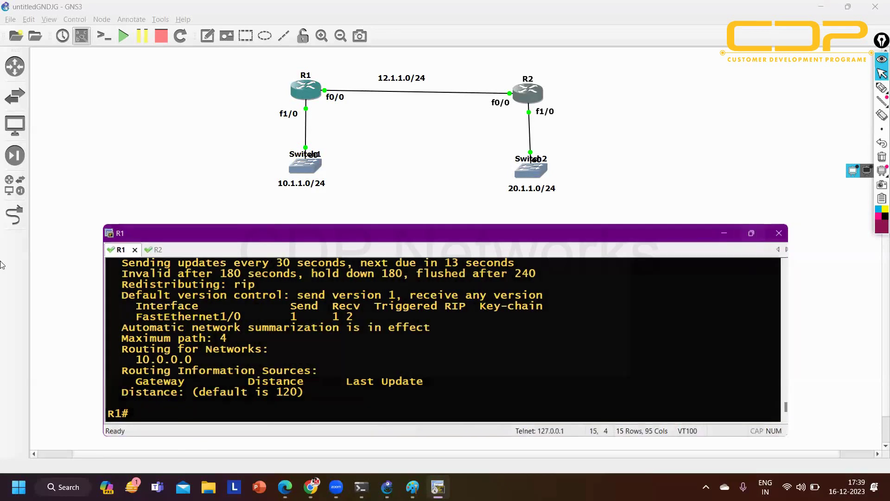
{"action": "left_click_drag", "start_coordinate": [10, 270], "coordinate": [183, 271]}
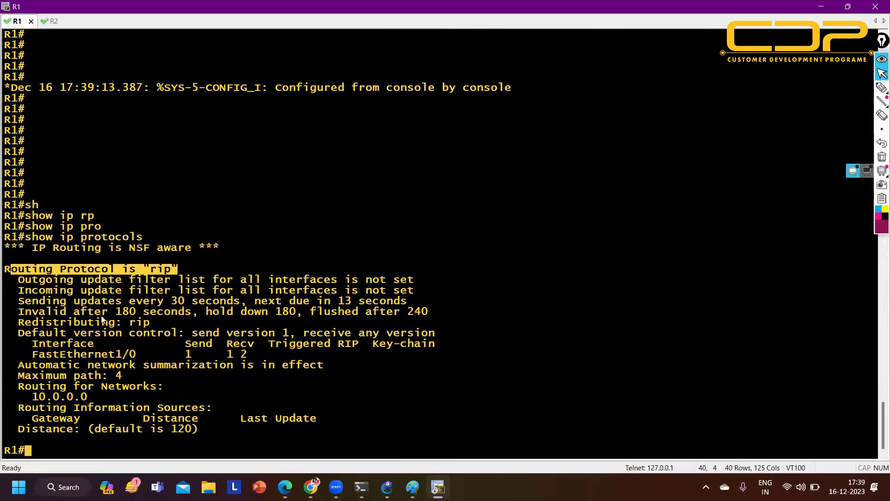
{"action": "left_click_drag", "start_coordinate": [25, 311], "coordinate": [429, 313]}
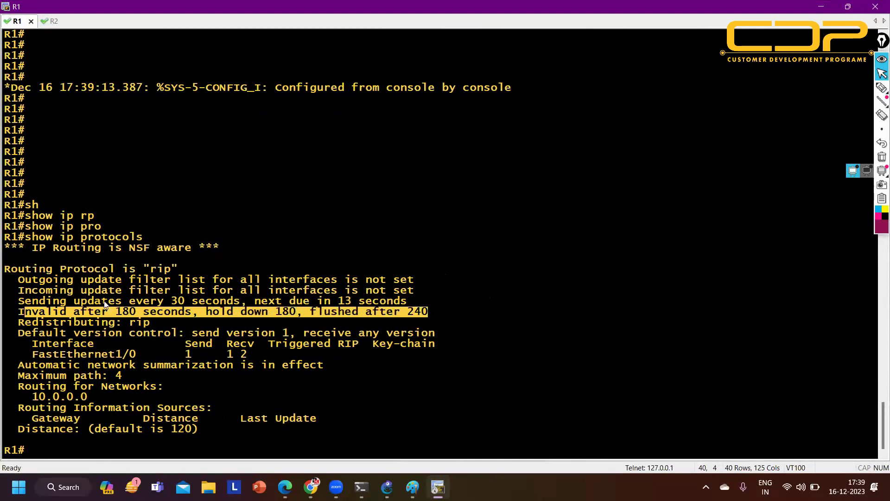
{"action": "left_click_drag", "start_coordinate": [101, 301], "coordinate": [226, 304]}
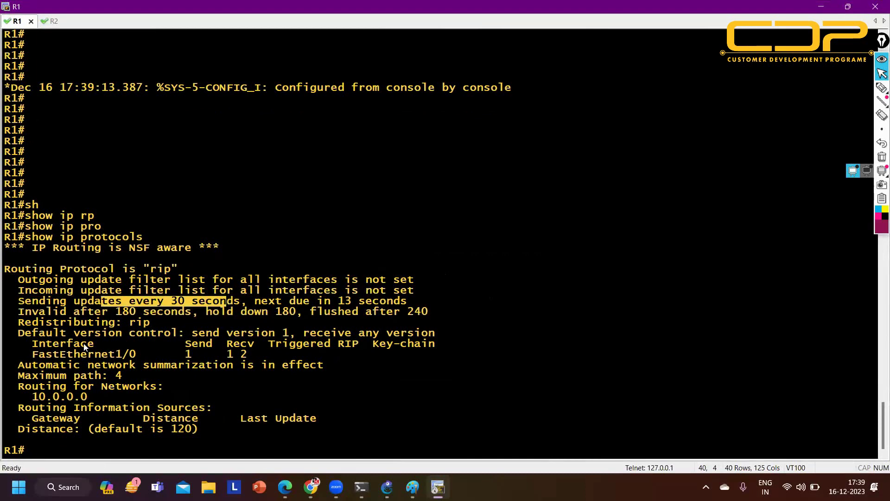
{"action": "left_click_drag", "start_coordinate": [25, 396], "coordinate": [98, 397]}
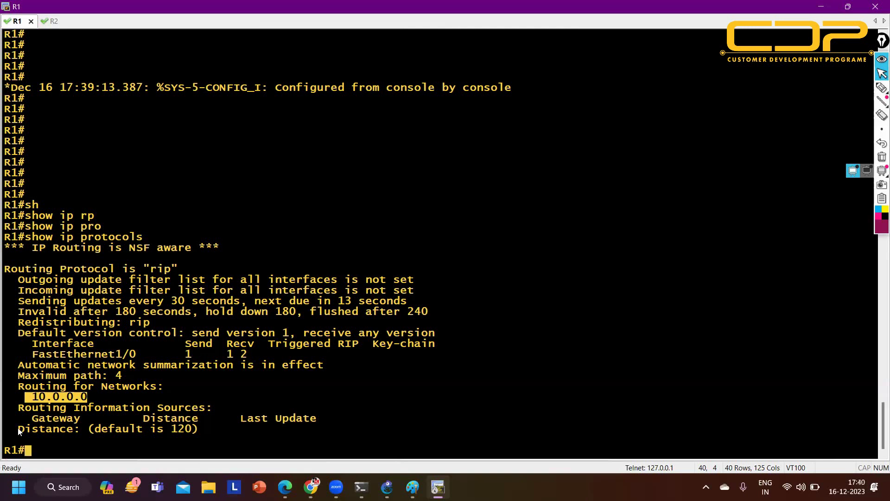
{"action": "left_click_drag", "start_coordinate": [18, 431], "coordinate": [195, 417]}
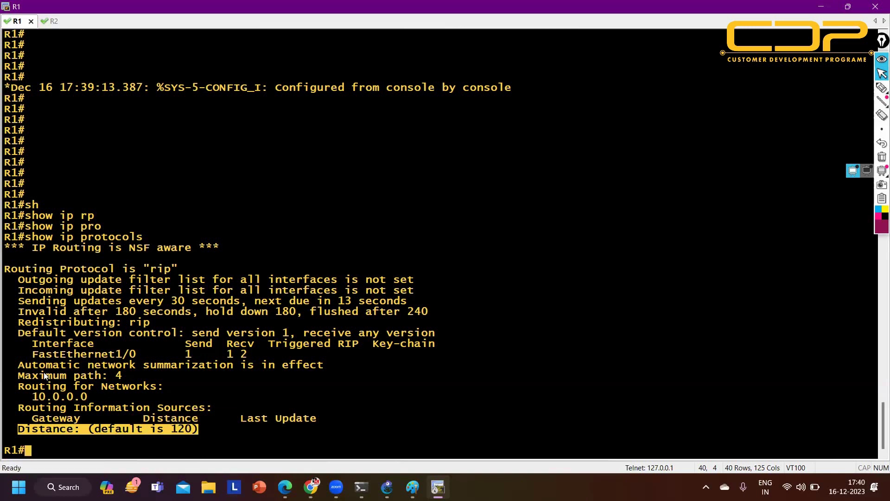
{"action": "left_click_drag", "start_coordinate": [18, 375], "coordinate": [116, 379]}
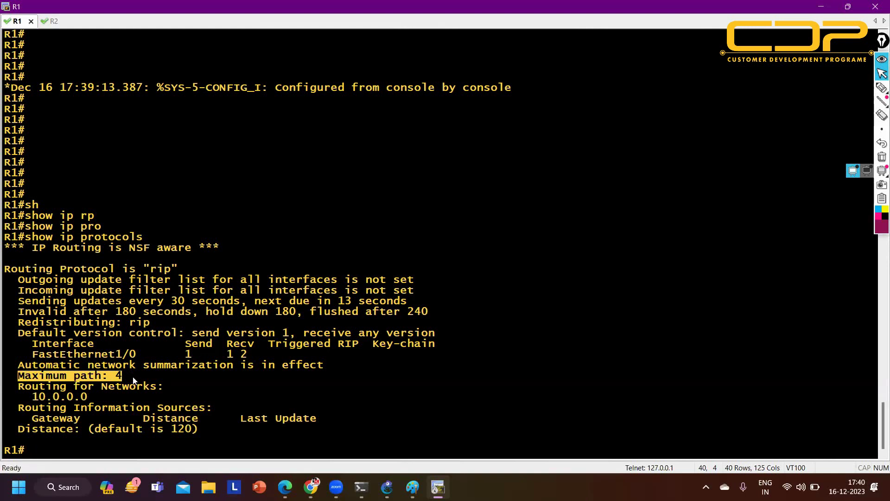
Highlight the FastEthernet1/0 interface, its send and receive versions, the default version control and the automatic summarization line in R1's output
{"action": "left_click", "coordinate": [29, 356]}
{"action": "left_click_drag", "start_coordinate": [41, 356], "coordinate": [136, 360]}
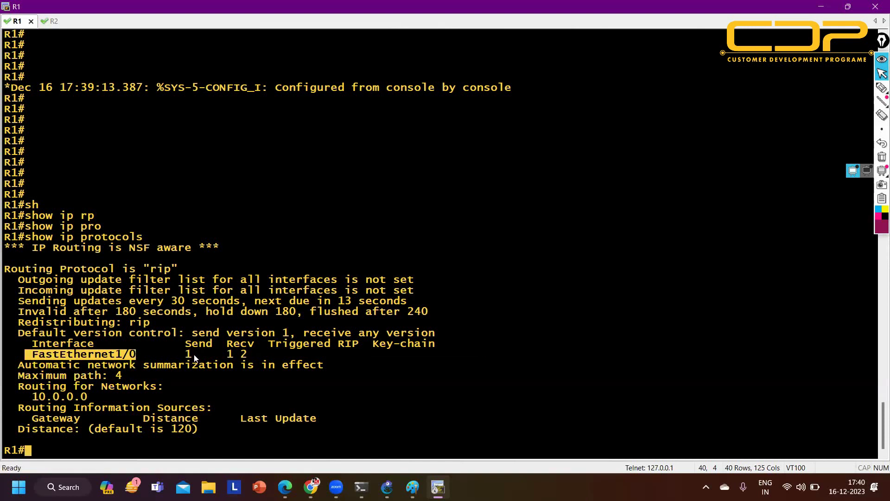
{"action": "left_click_drag", "start_coordinate": [195, 357], "coordinate": [179, 358]}
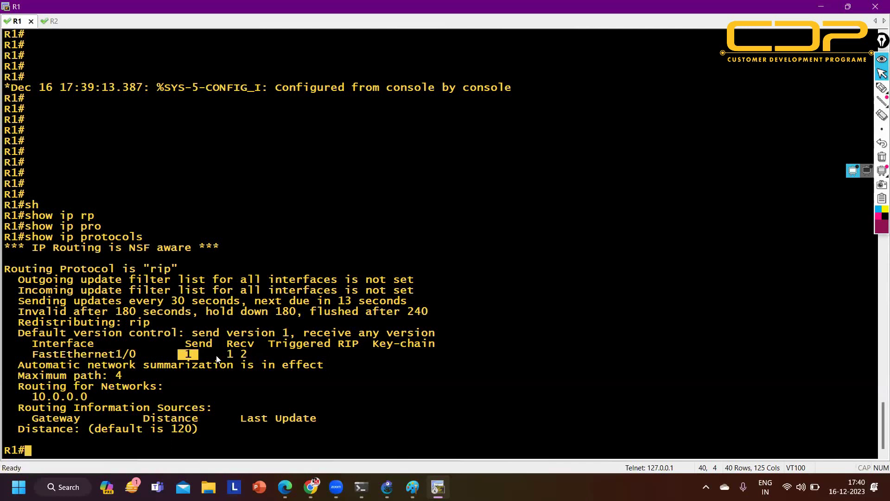
{"action": "left_click_drag", "start_coordinate": [217, 359], "coordinate": [241, 359]}
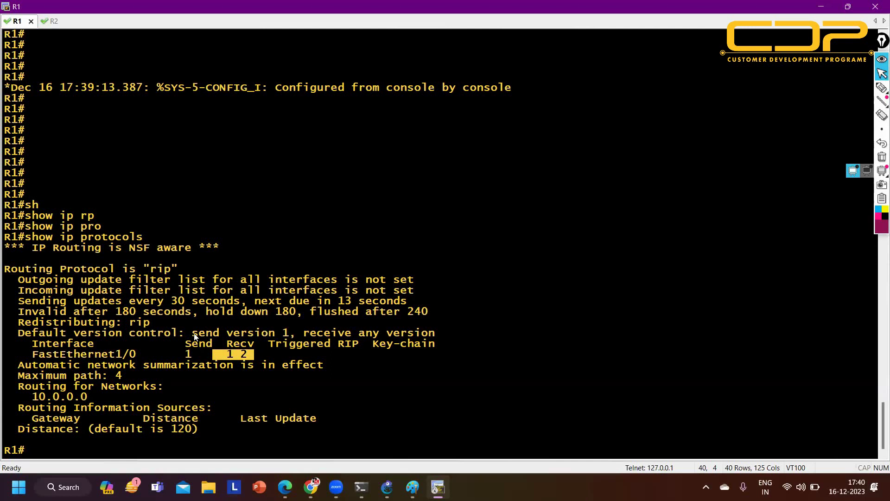
{"action": "left_click_drag", "start_coordinate": [185, 333], "coordinate": [286, 340]}
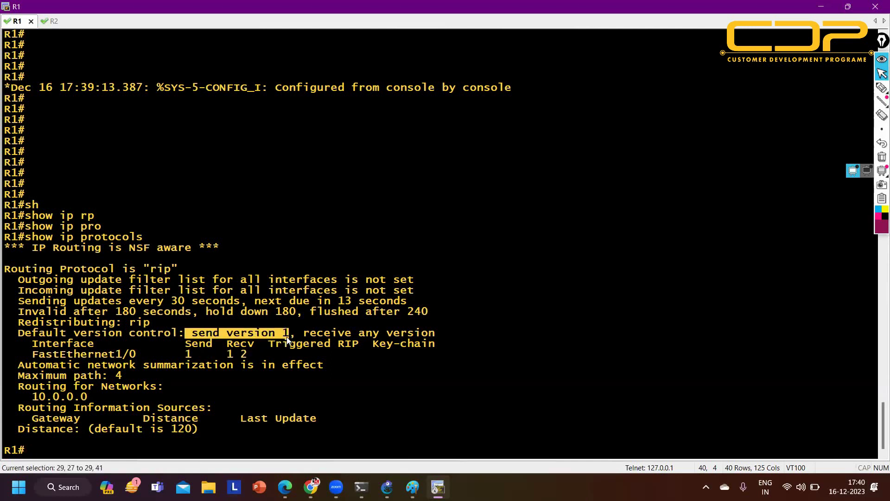
{"action": "left_click_drag", "start_coordinate": [304, 333], "coordinate": [449, 332]}
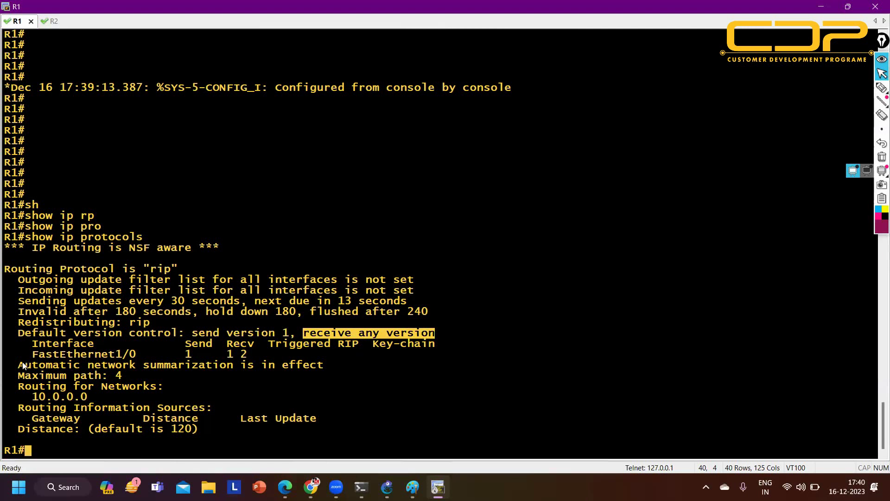
{"action": "left_click_drag", "start_coordinate": [18, 364], "coordinate": [332, 364]}
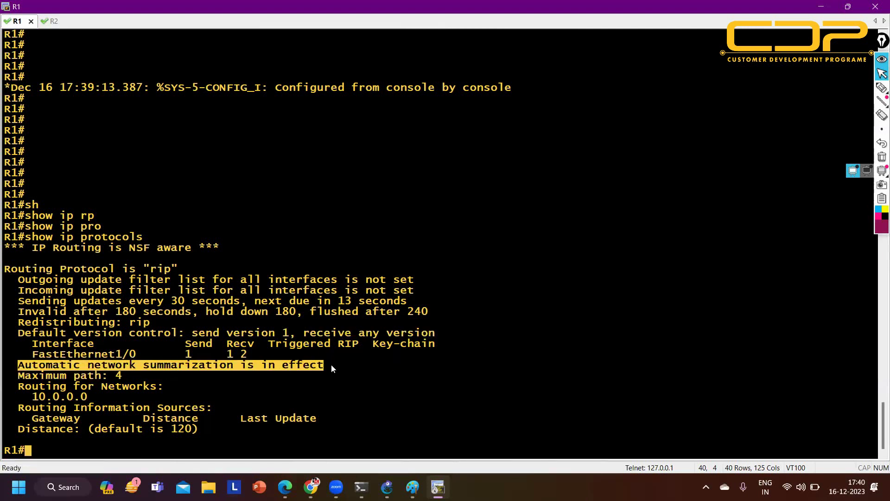
Enter !10.1.1.0 as a comment line at R1's prompt, write !10.0.0.0 below it and clear that second line
{"action": "key", "text": "Return"}
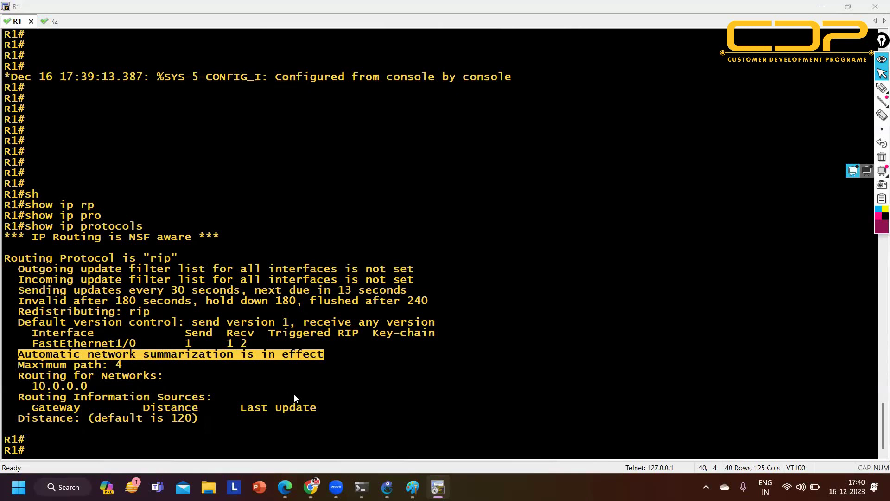
{"action": "left_click", "coordinate": [295, 377]}
{"action": "type", "text": "!10.1.1.0"}
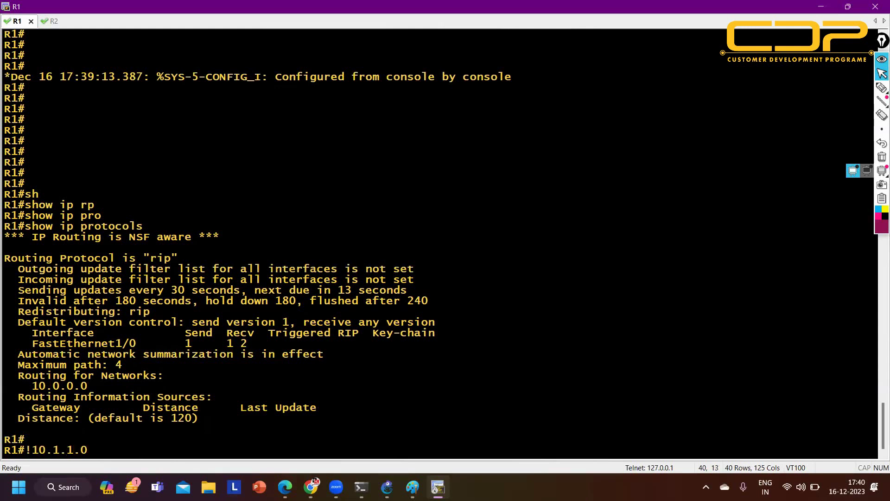
{"action": "key", "text": "Return"}
{"action": "type", "text": "!"}
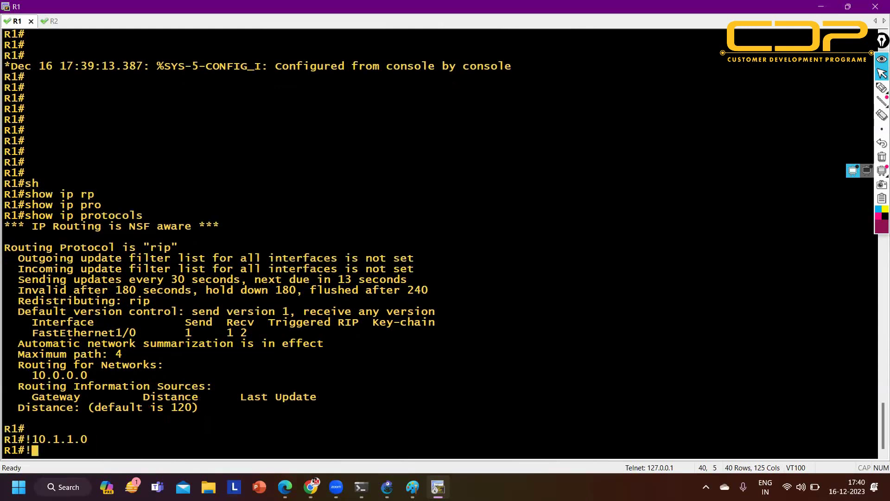
{"action": "type", "text": "10.0.0.0"}
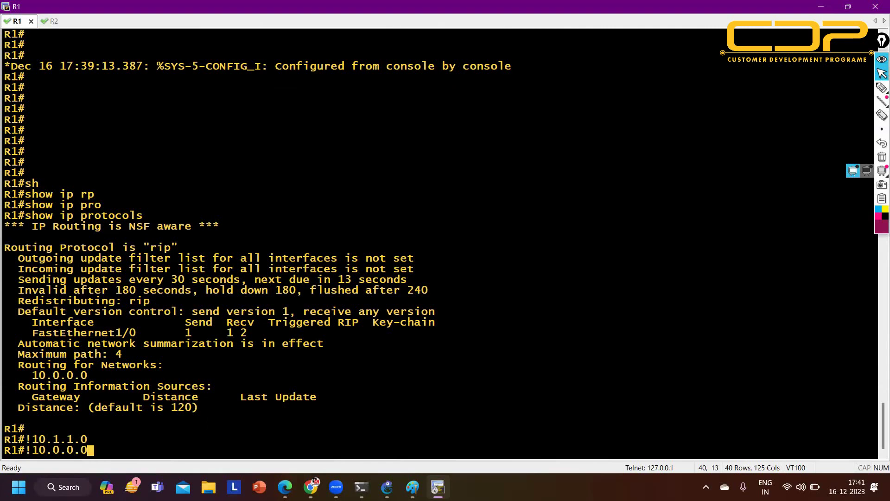
{"action": "key", "text": "ctrl+u"}
Enter global configuration mode on R1 and highlight the 10.0.0.0 network in the earlier RIP output
{"action": "type", "text": "conf"}
{"action": "key", "text": "Tab"}
{"action": "key", "text": "Return"}
{"action": "key", "text": "Return"}
{"action": "key", "text": "Return"}
{"action": "key", "text": "Return"}
{"action": "key", "text": "Return"}
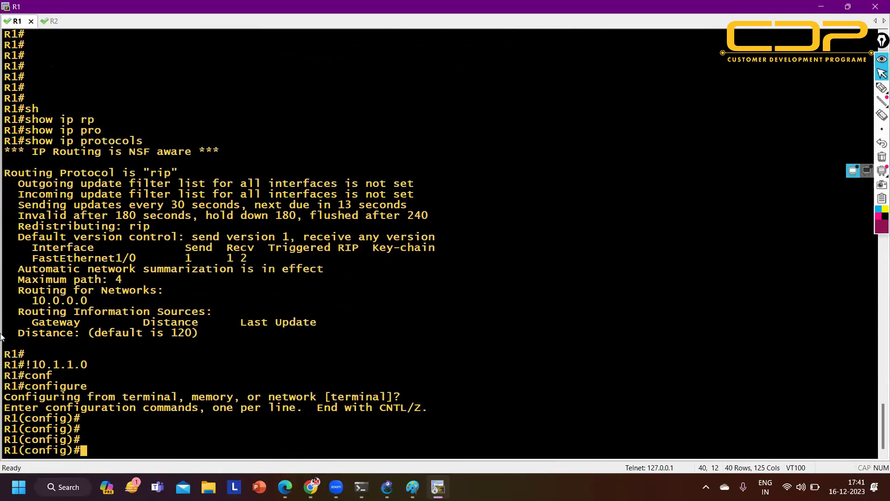
{"action": "left_click_drag", "start_coordinate": [32, 300], "coordinate": [105, 300]}
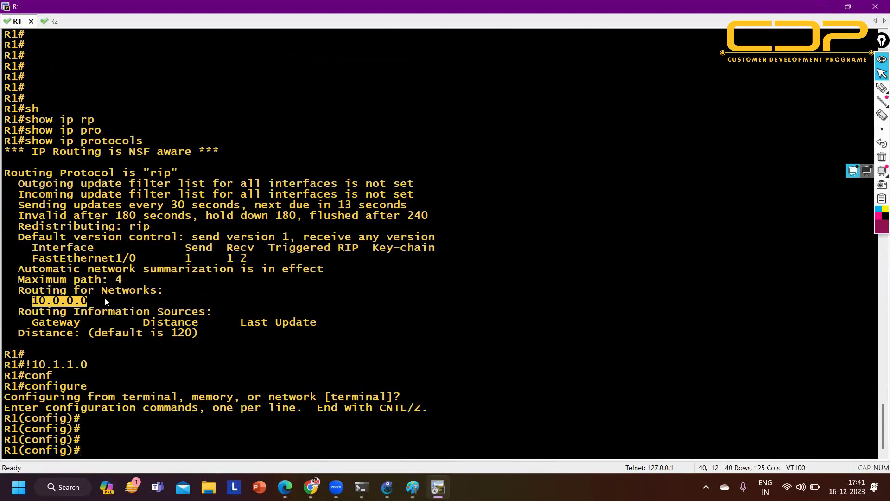
Turn off automatic summarization in R1's RIP configuration with no auto-summary and return to privileged EXEC mode
{"action": "type", "text": "ro"}
{"action": "key", "text": "Tab"}
{"action": "type", "text": "ri"}
{"action": "key", "text": "Tab"}
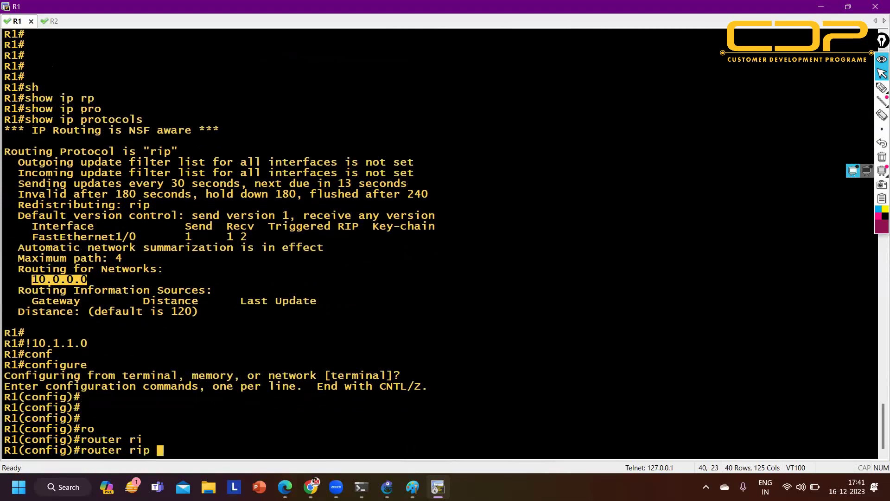
{"action": "key", "text": "Return"}
{"action": "type", "text": "no"}
{"action": "key", "text": "Tab"}
{"action": "type", "text": "au"}
{"action": "key", "text": "Tab"}
{"action": "key", "text": "Return"}
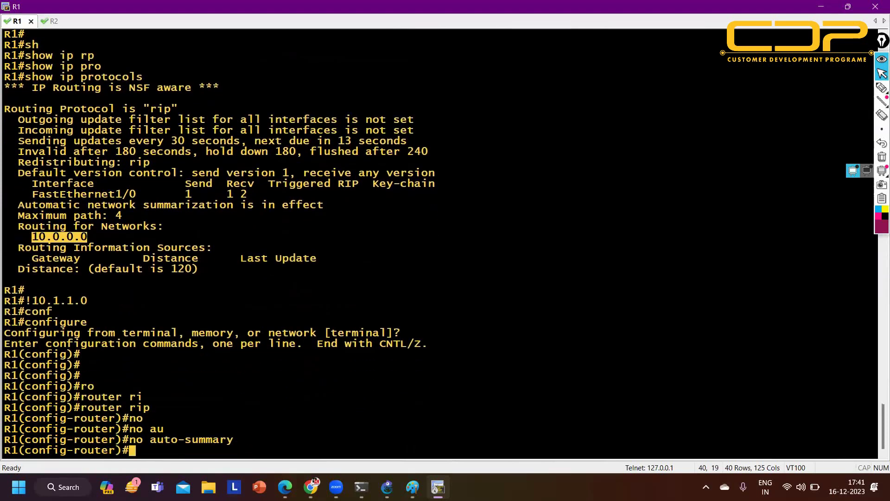
{"action": "key", "text": "ctrl+z"}
{"action": "key", "text": "Return"}
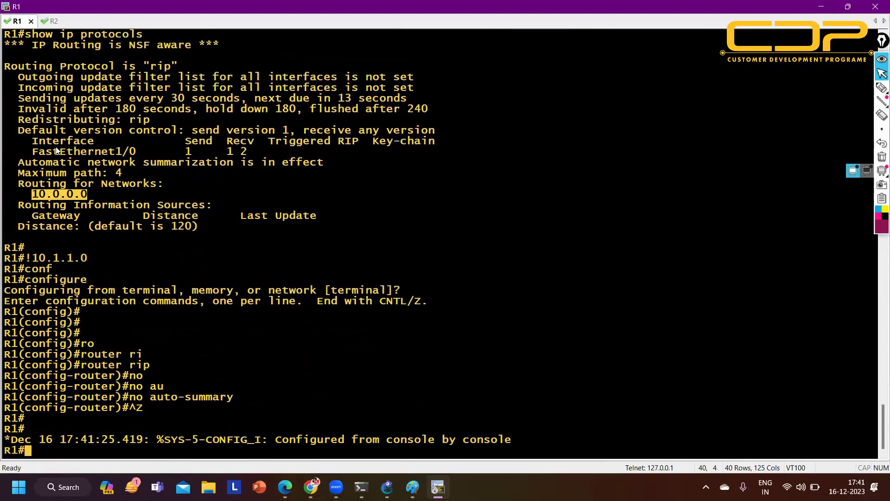
Highlight the old automatic summarization line and display R1's RIP settings again with show ip protocols
{"action": "left_click_drag", "start_coordinate": [16, 165], "coordinate": [318, 163]}
{"action": "key", "text": "Return"}
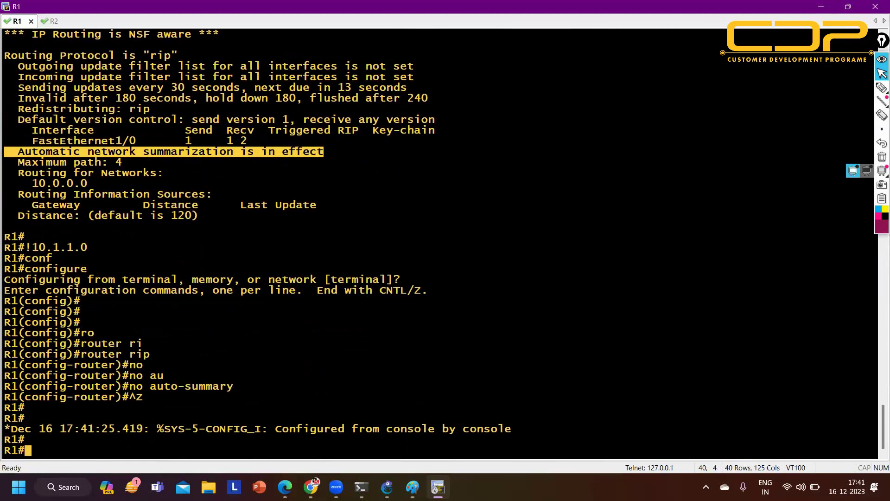
{"action": "type", "text": "sh"}
{"action": "key", "text": "Tab"}
{"action": "type", "text": "ip pro"}
{"action": "key", "text": "Tab"}
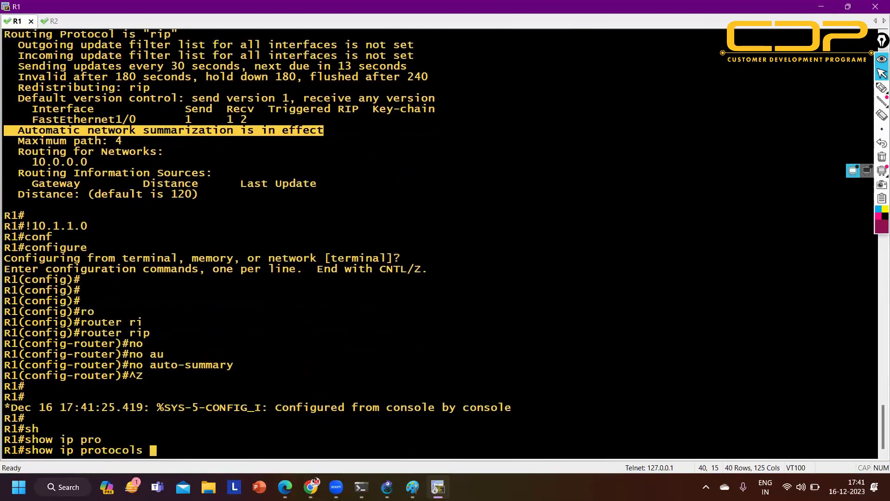
{"action": "key", "text": "Return"}
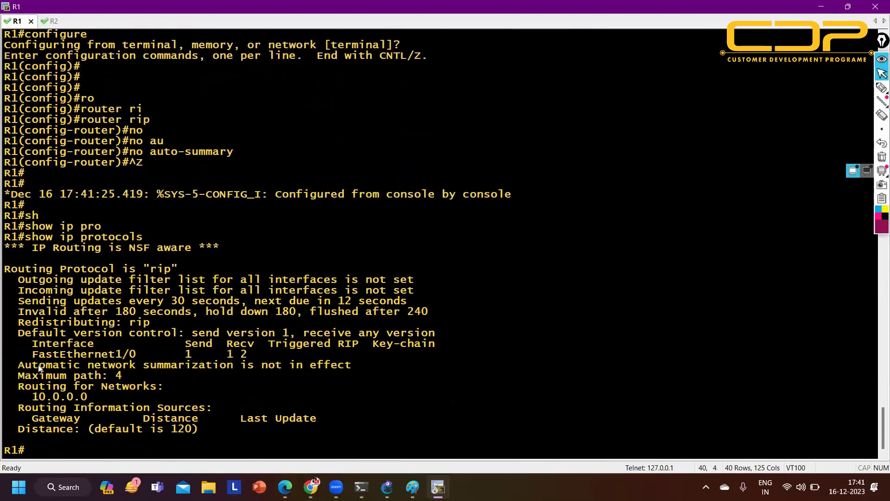
Highlight the new summarization line and advertised network, restore the smaller console over the topology, and mark the FastEthernet1/0 entry
{"action": "left_click_drag", "start_coordinate": [19, 365], "coordinate": [355, 370]}
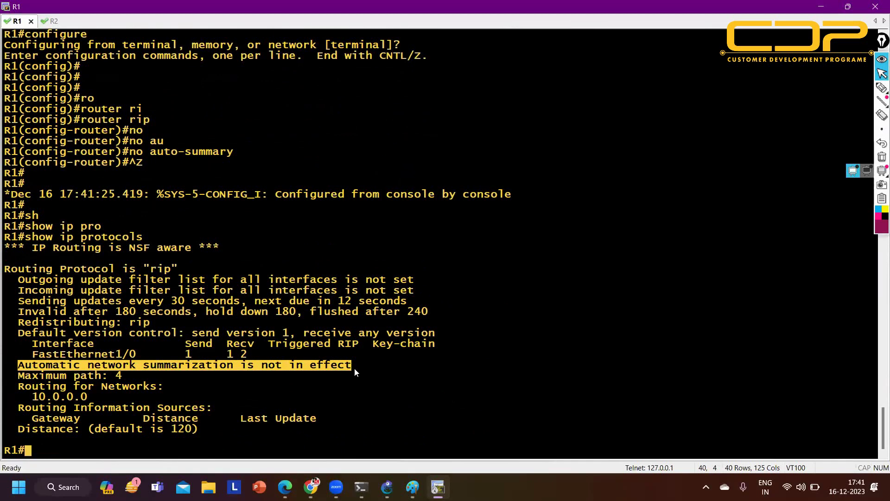
{"action": "left_click_drag", "start_coordinate": [19, 398], "coordinate": [99, 401]}
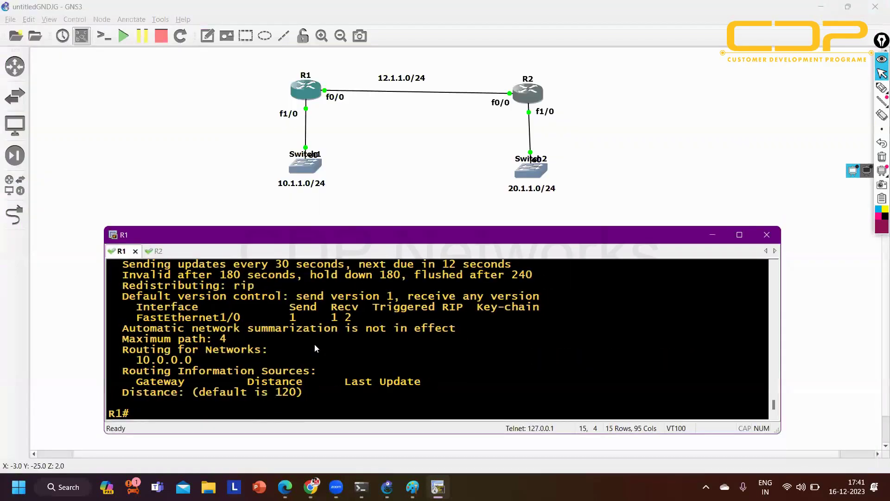
{"action": "key", "text": "Return"}
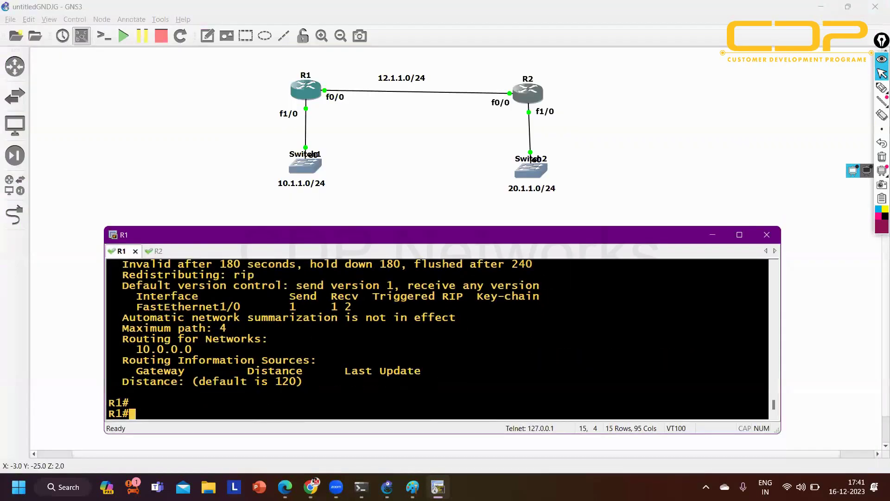
{"action": "left_click_drag", "start_coordinate": [240, 307], "coordinate": [142, 308]}
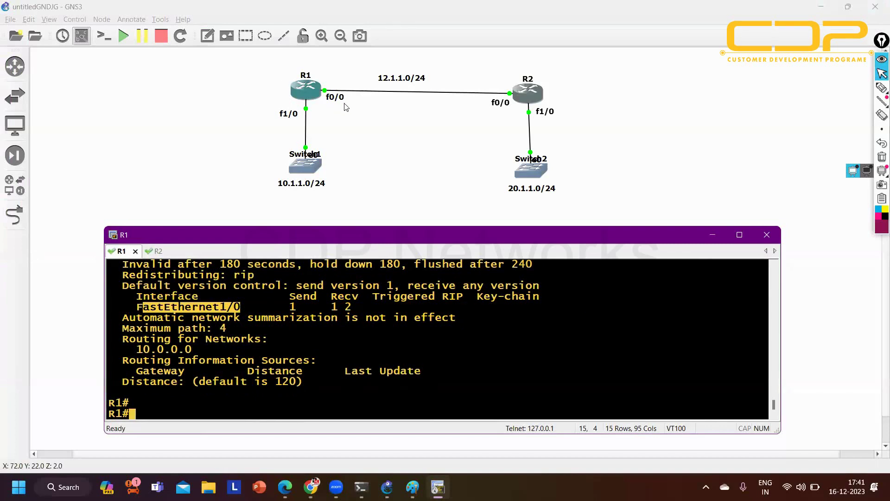
Enter global configuration mode on R1 and add a few blank prompt lines
{"action": "key", "text": "Return"}
{"action": "type", "text": "conf"}
{"action": "key", "text": "Tab"}
{"action": "key", "text": "Return"}
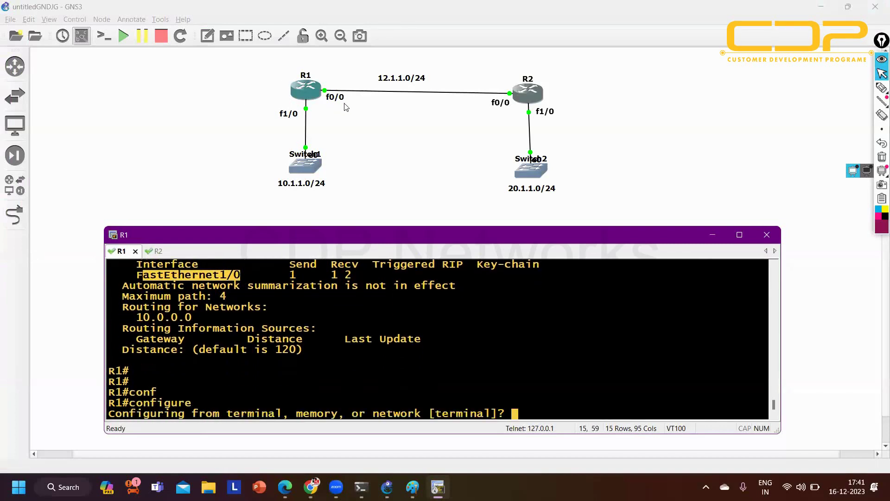
{"action": "key", "text": "Return"}
{"action": "key", "text": "Return"}
{"action": "key", "text": "Return"}
{"action": "key", "text": "Return"}
Open the RIP routing configuration on R1 with router rip, correcting the mistyped protocol name
{"action": "type", "text": "ro"}
{"action": "key", "text": "Tab"}
{"action": "type", "text": "r4i"}
{"action": "key", "text": "Tab"}
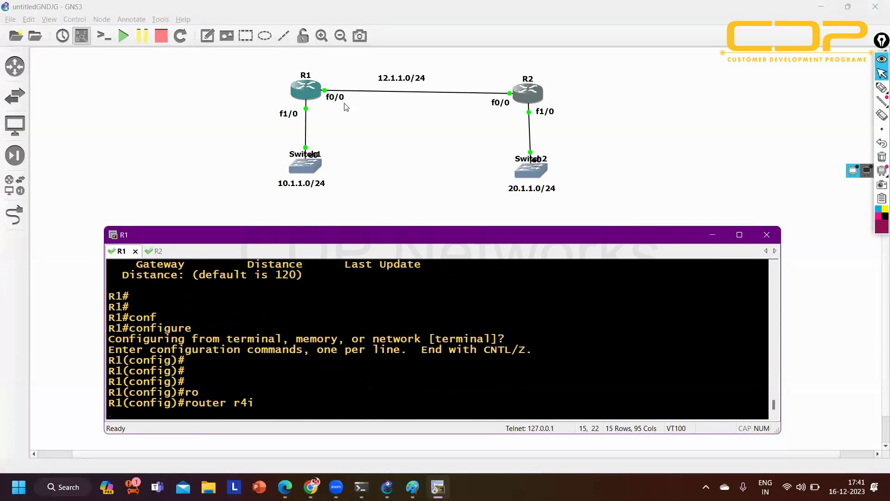
{"action": "key", "text": "BackSpace"}
{"action": "key", "text": "BackSpace"}
{"action": "type", "text": "i"}
{"action": "key", "text": "Tab"}
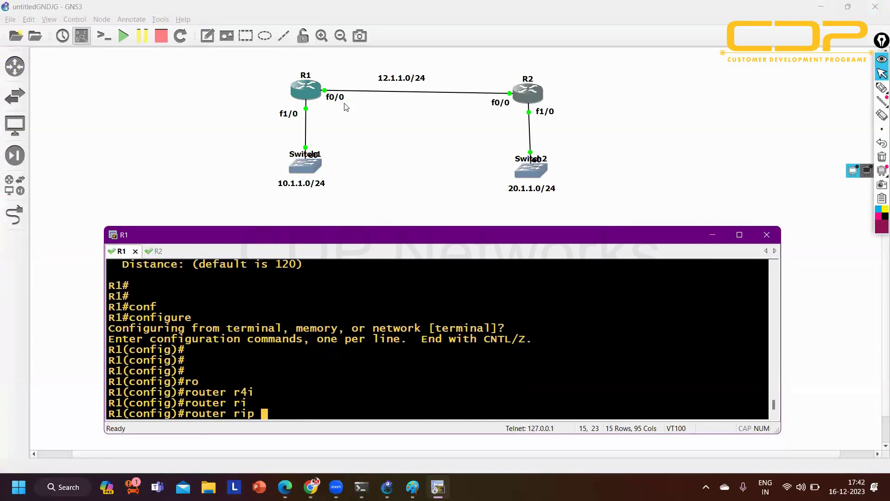
{"action": "key", "text": "Return"}
Advertise network 12.1.1.0 in R1's RIP configuration and return to privileged EXEC mode
{"action": "type", "text": "net"}
{"action": "key", "text": "Tab"}
{"action": "type", "text": "1"}
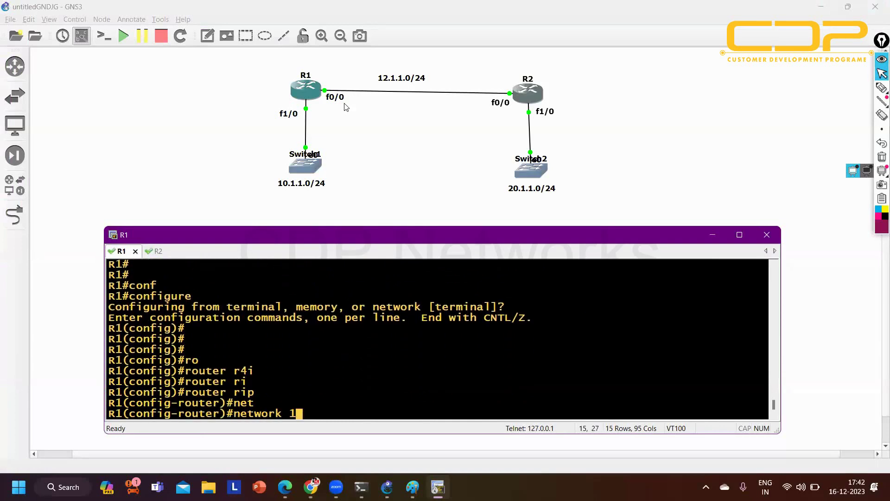
{"action": "type", "text": "2.1.1.0"}
{"action": "key", "text": "Return"}
{"action": "key", "text": "ctrl+z"}
{"action": "key", "text": "Return"}
{"action": "key", "text": "Return"}
{"action": "key", "text": "Return"}
{"action": "key", "text": "Return"}
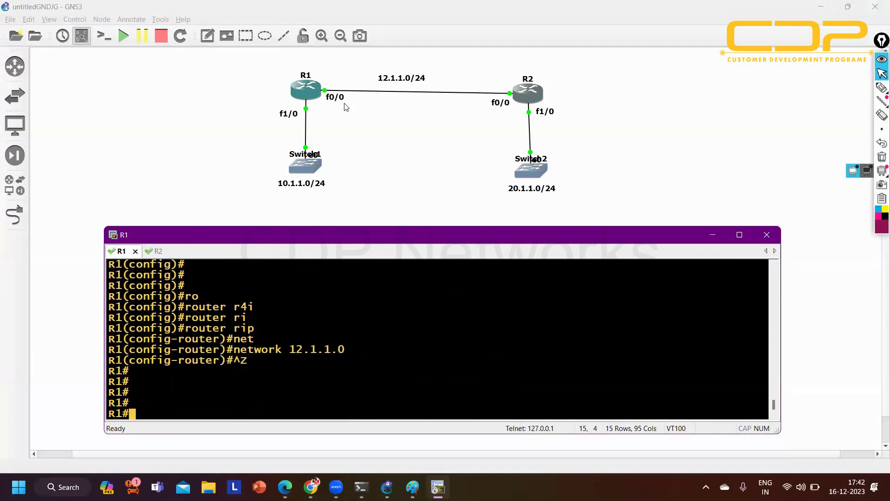
Display R1's RIP settings with show ip protocols and highlight the FastEthernet0/0 and FastEthernet1/0 rows
{"action": "type", "text": "sh"}
{"action": "key", "text": "Tab"}
{"action": "type", "text": "ip pro"}
{"action": "key", "text": "Tab"}
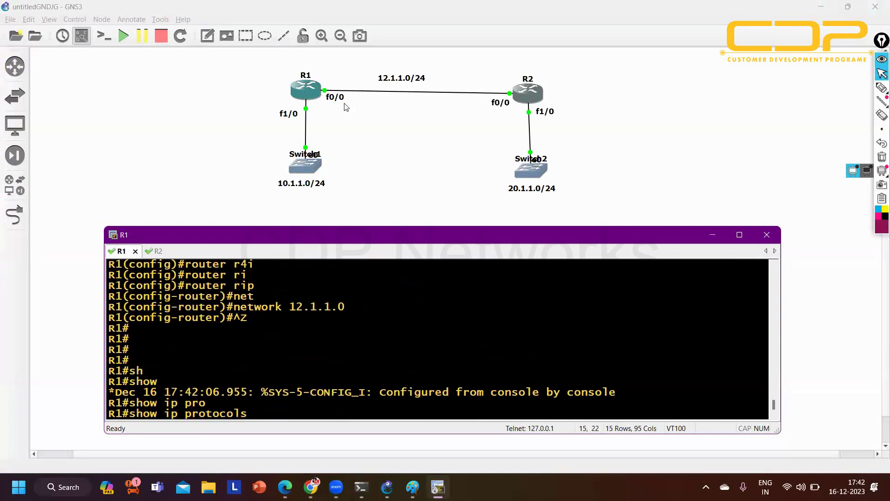
{"action": "key", "text": "Return"}
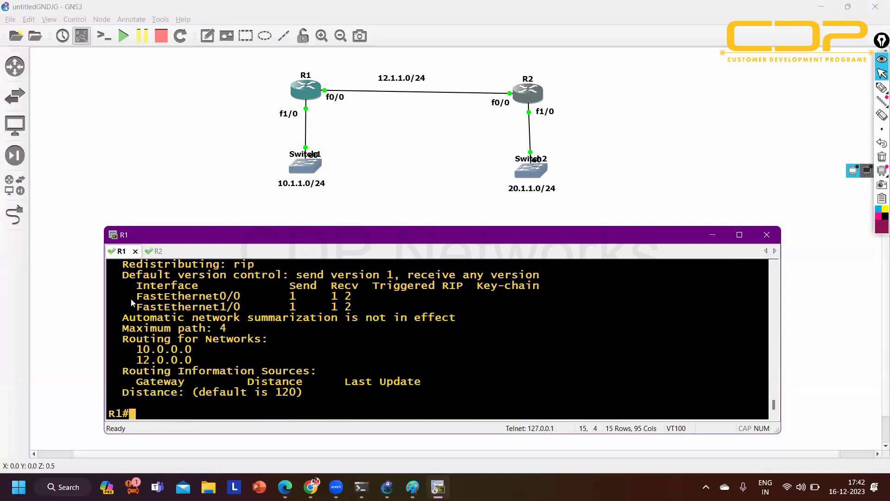
{"action": "left_click_drag", "start_coordinate": [132, 301], "coordinate": [561, 308]}
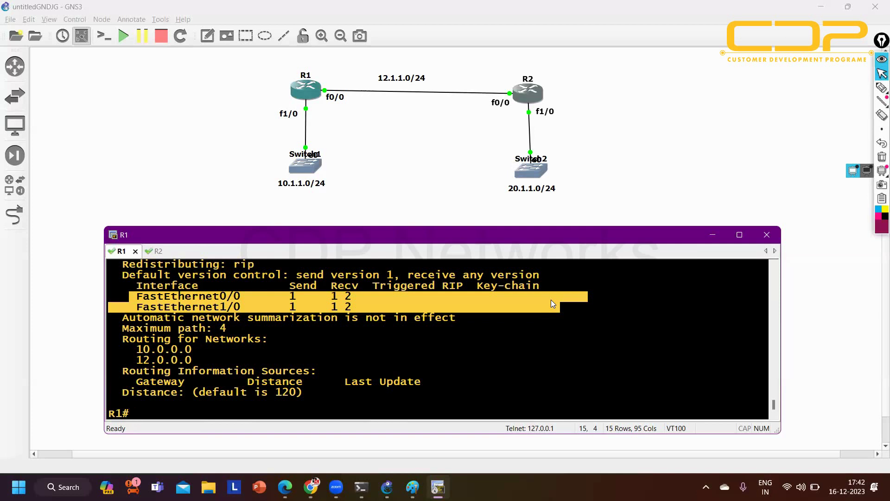
Begin a debug ip rip command on R1, replacing the wrong rif keyword, and list its available options
{"action": "type", "text": "deb"}
{"action": "key", "text": "Tab"}
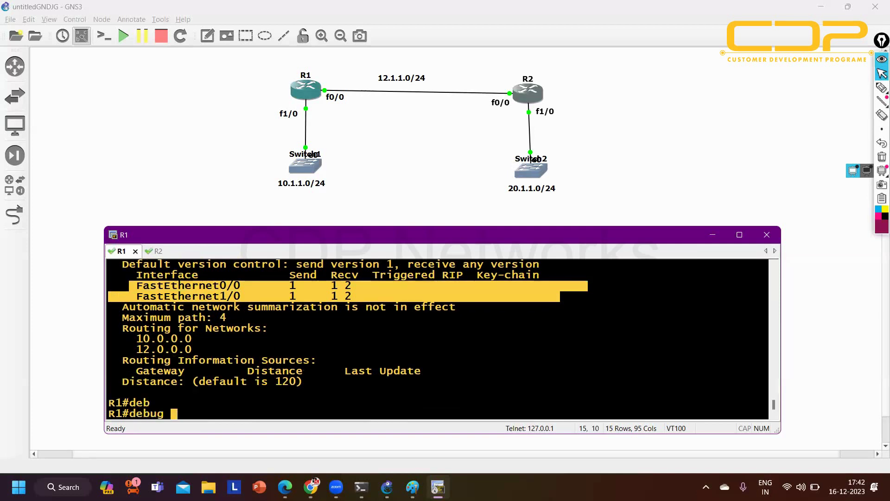
{"action": "type", "text": "ri"}
{"action": "key", "text": "Tab"}
{"action": "type", "text": "f"}
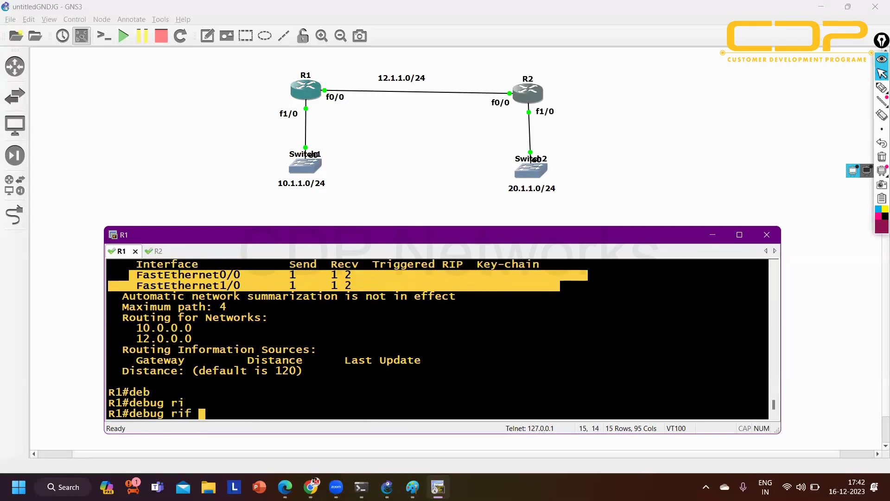
{"action": "key", "text": "BackSpace"}
{"action": "key", "text": "BackSpace"}
{"action": "key", "text": "BackSpace"}
{"action": "type", "text": "ip ri"}
{"action": "key", "text": "Tab"}
{"action": "type", "text": "?"}
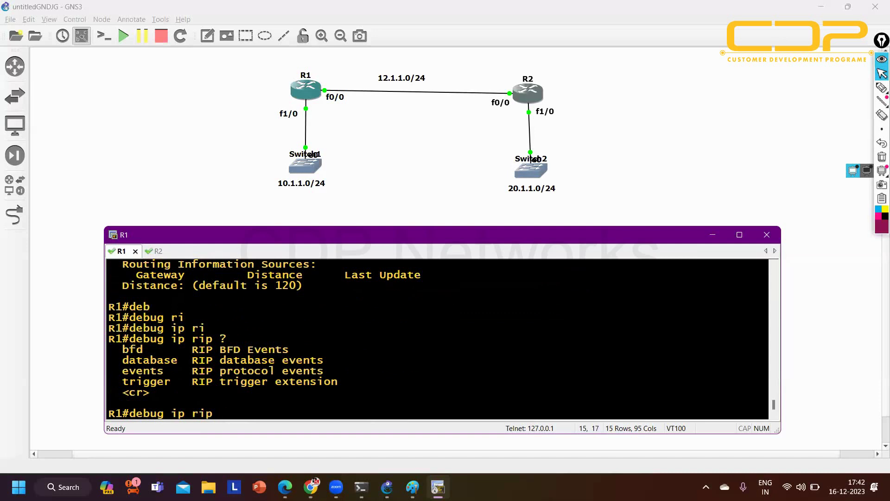
Turn on RIP event debugging on R1 with debug ip rip events and highlight the message about sending an update via FastEthernet1/0
{"action": "type", "text": "ev"}
{"action": "key", "text": "Tab"}
{"action": "key", "text": "Return"}
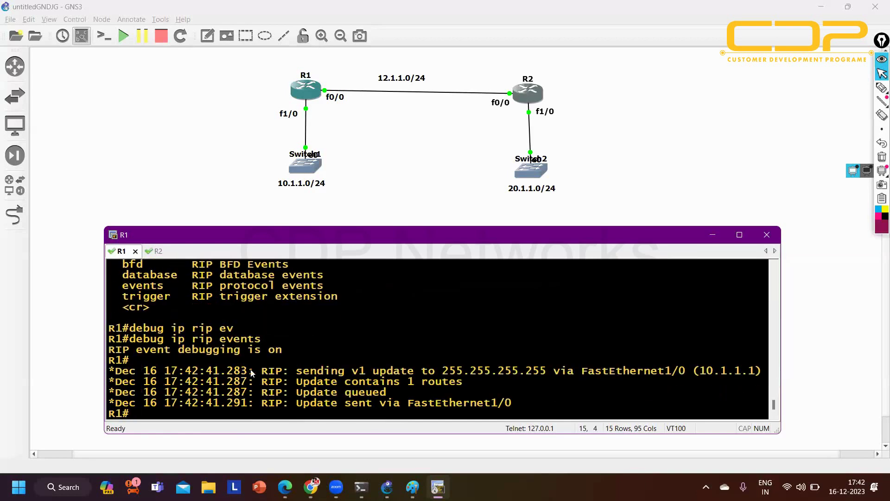
{"action": "left_click_drag", "start_coordinate": [261, 371], "coordinate": [681, 370]}
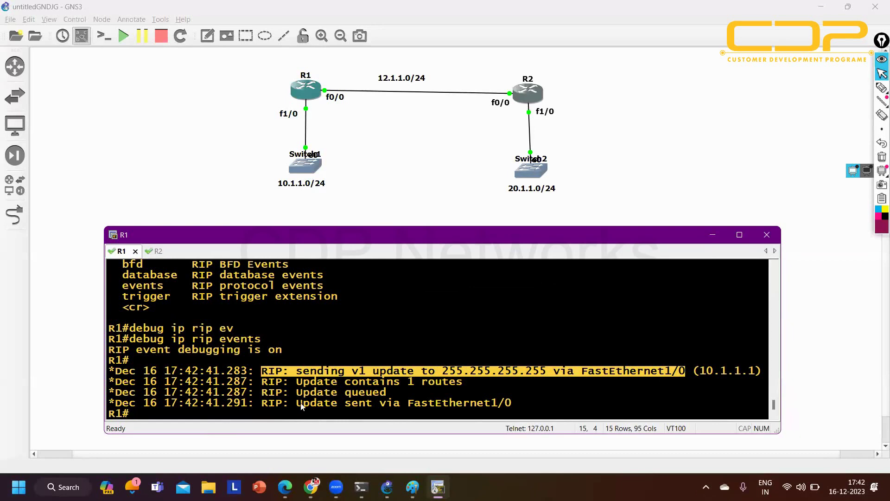
Highlight R1's debug message about the update sent via FastEthernet1/0
{"action": "left_click_drag", "start_coordinate": [247, 402], "coordinate": [521, 402]}
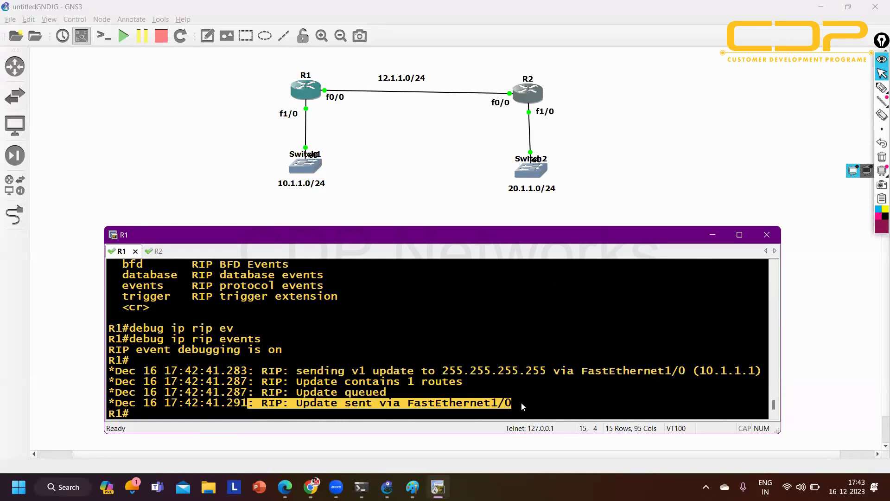
{"action": "left_click", "coordinate": [307, 90]}
{"action": "type", "text": "sh"}
{"action": "key", "text": "Tab"}
{"action": "type", "text": "ip int br"}
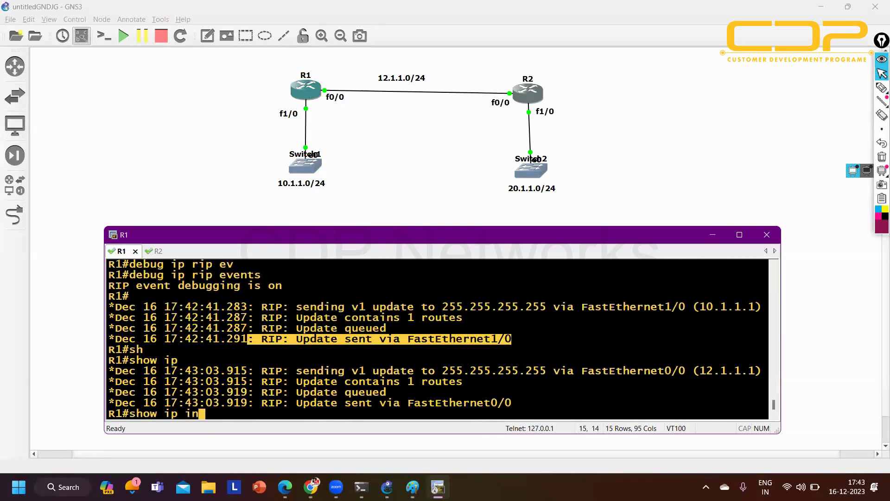
{"action": "key", "text": "BackSpace"}
{"action": "key", "text": "BackSpace"}
{"action": "key", "text": "BackSpace"}
{"action": "key", "text": "BackSpace"}
{"action": "key", "text": "BackSpace"}
{"action": "key", "text": "BackSpace"}
{"action": "key", "text": "BackSpace"}
{"action": "key", "text": "BackSpace"}
{"action": "key", "text": "BackSpace"}
{"action": "key", "text": "BackSpace"}
{"action": "key", "text": "BackSpace"}
{"action": "key", "text": "BackSpace"}
{"action": "key", "text": "BackSpace"}
{"action": "key", "text": "BackSpace"}
{"action": "key", "text": "BackSpace"}
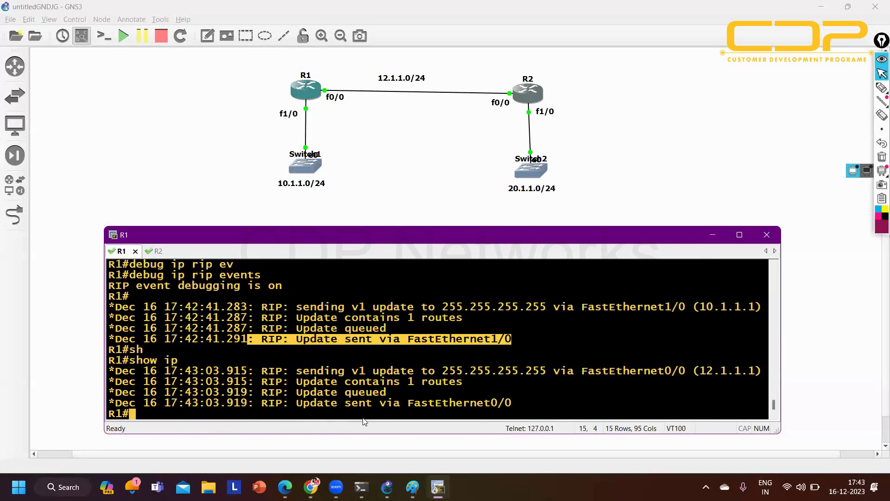
Highlight R1's debug message about the update sent via FastEthernet0/0
{"action": "left_click_drag", "start_coordinate": [247, 402], "coordinate": [527, 404]}
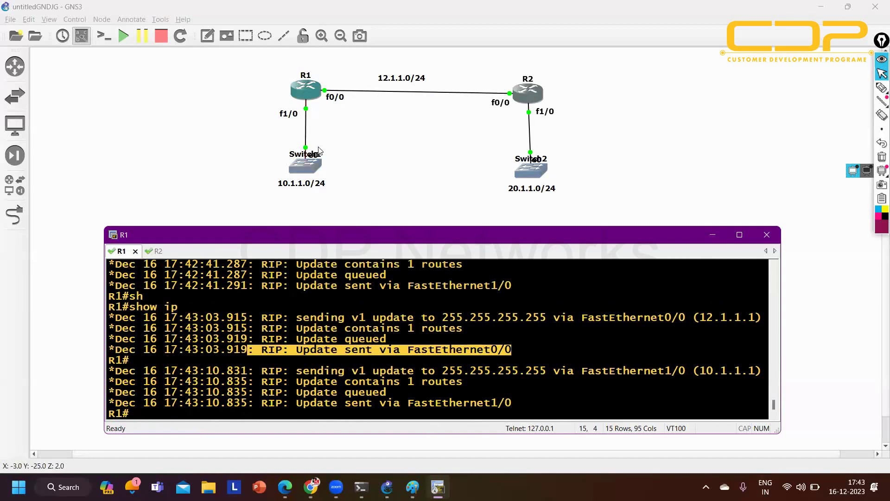
Start an Ethernet packet capture with the visualization program on the R1–R2 link and dismiss the Wireshark update notice
{"action": "left_click", "coordinate": [392, 95]}
{"action": "right_click", "coordinate": [392, 94]}
{"action": "left_click", "coordinate": [419, 96]}
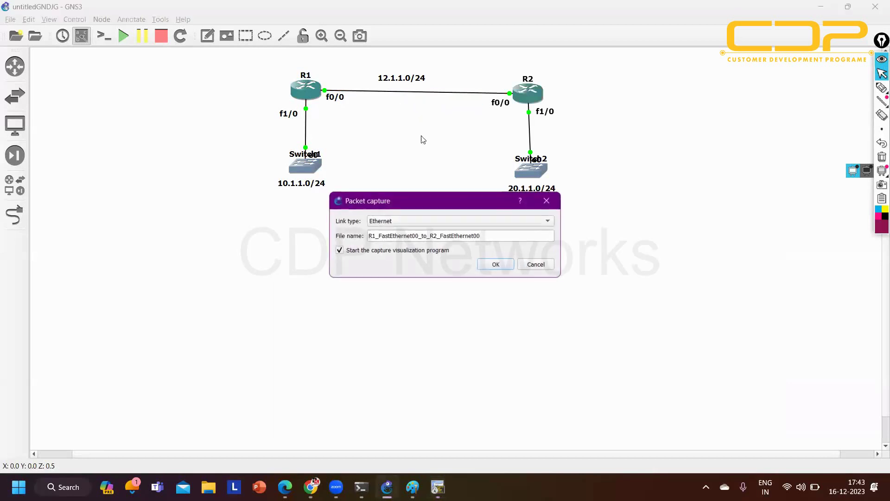
{"action": "left_click", "coordinate": [495, 264]}
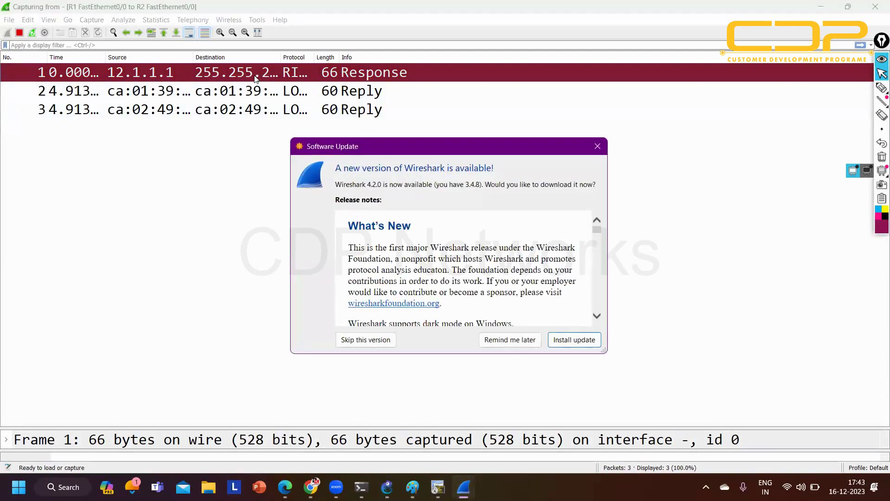
{"action": "left_click", "coordinate": [596, 146]}
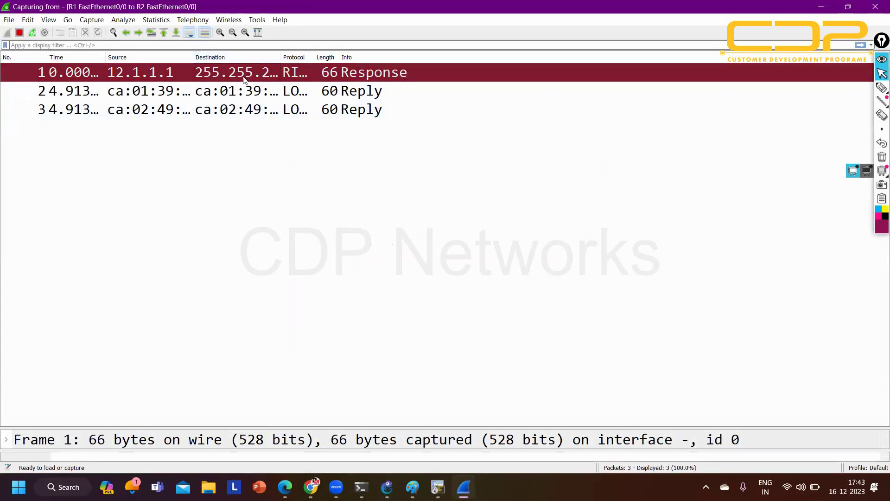
Open the RIP response packet from 12.1.1.1, enlarge its details area and expand Routing Information Protocol to examine the advertised address
{"action": "double_click", "coordinate": [420, 72]}
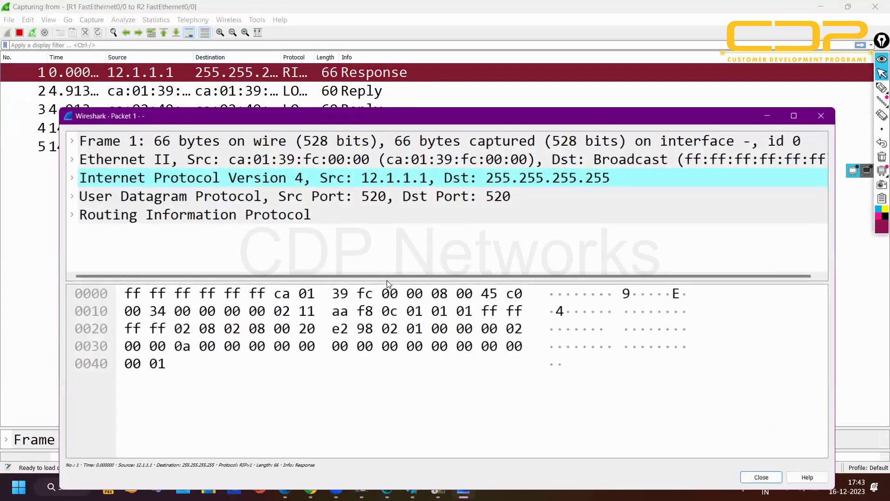
{"action": "left_click_drag", "start_coordinate": [391, 282], "coordinate": [414, 471]}
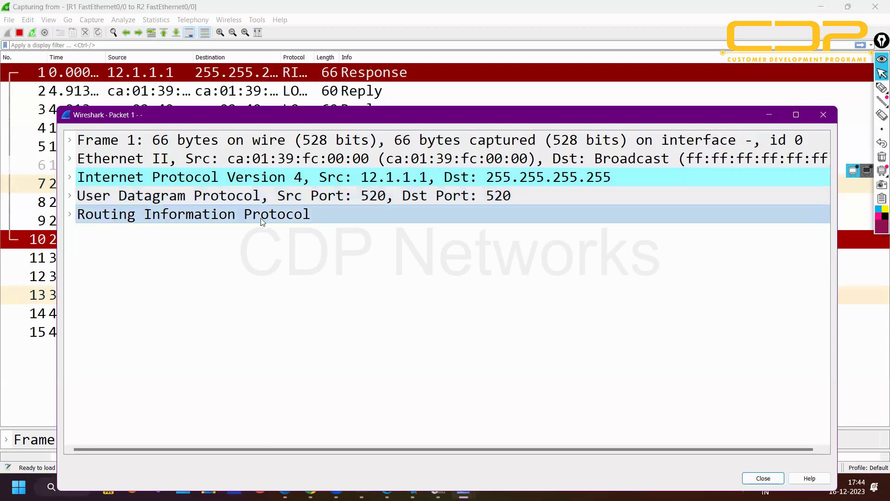
{"action": "double_click", "coordinate": [165, 218]}
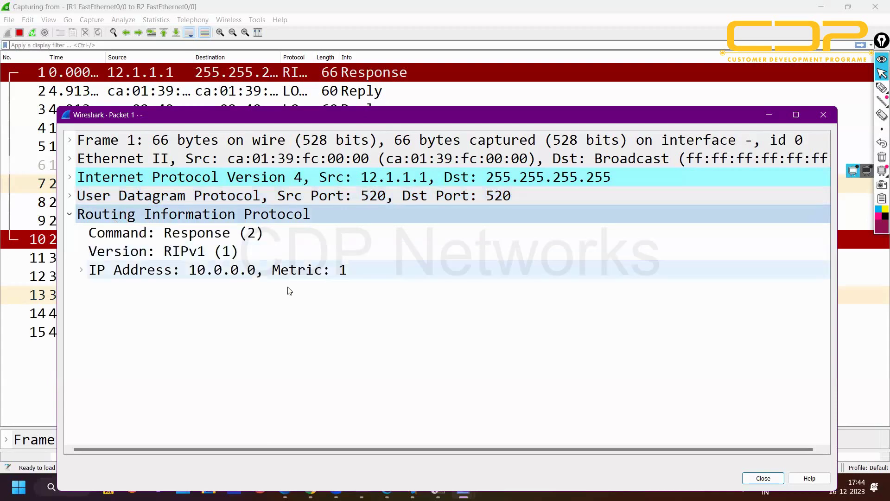
{"action": "left_click", "coordinate": [155, 274]}
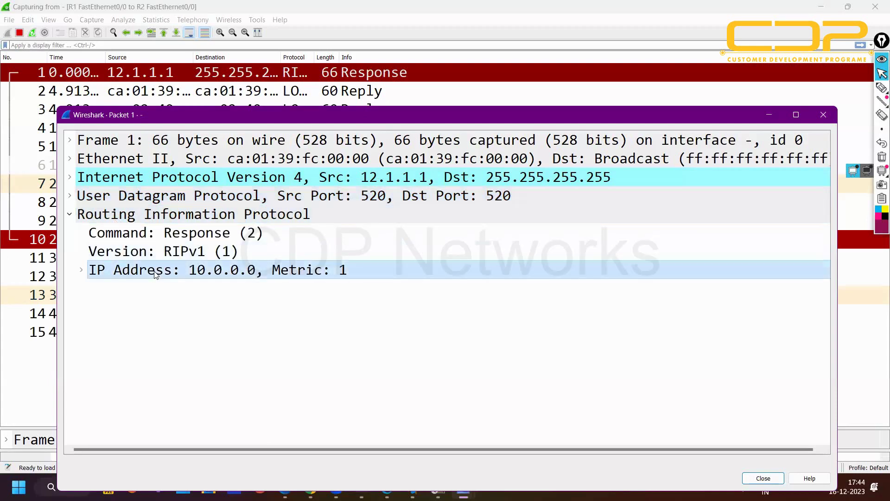
Minimize the main capture window and move the packet details window below the routers to uncover the topology
{"action": "left_click", "coordinate": [819, 7]}
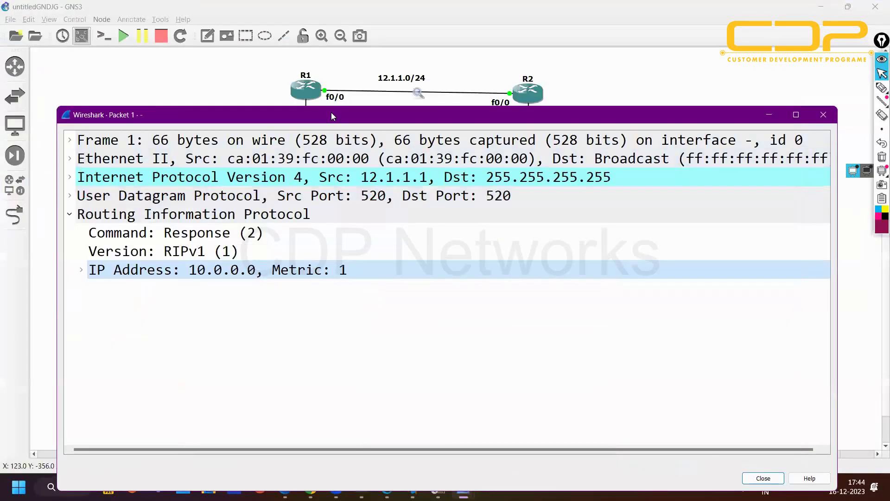
{"action": "left_click_drag", "start_coordinate": [331, 116], "coordinate": [335, 195]}
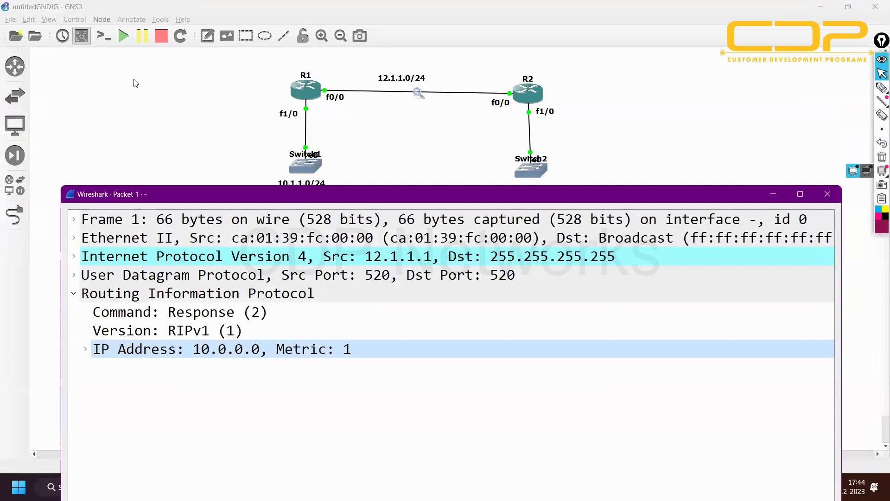
Draw an arrow from R1 towards R2, underline f0/0, circle 10.1.1.0/24, and clear these pen annotations
{"action": "left_click", "coordinate": [881, 88]}
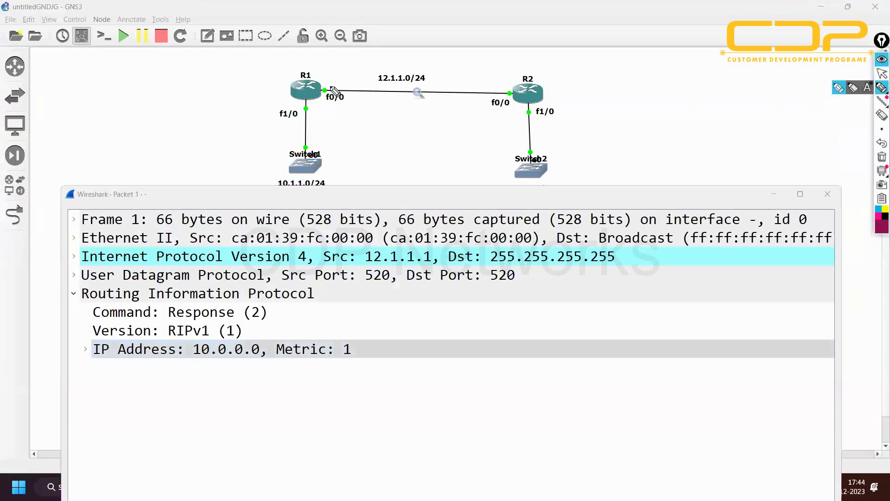
{"action": "mouse_move", "coordinate": [326, 84]}
{"action": "left_mouse_down"}
{"action": "mouse_move", "coordinate": [363, 83]}
{"action": "mouse_move", "coordinate": [352, 89]}
{"action": "left_mouse_up"}
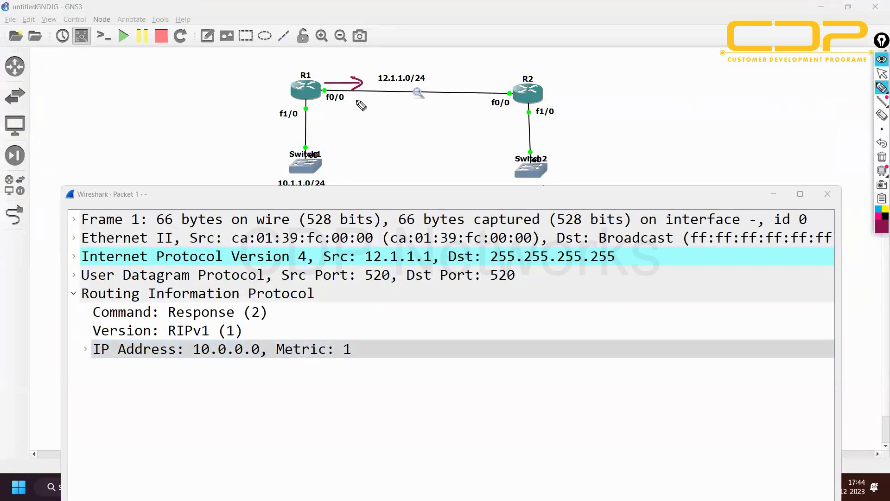
{"action": "left_click_drag", "start_coordinate": [319, 106], "coordinate": [349, 108]}
{"action": "mouse_move", "coordinate": [318, 176]}
{"action": "left_mouse_down"}
{"action": "mouse_move", "coordinate": [283, 194]}
{"action": "mouse_move", "coordinate": [323, 195]}
{"action": "mouse_move", "coordinate": [330, 178]}
{"action": "mouse_move", "coordinate": [307, 176]}
{"action": "left_mouse_up"}
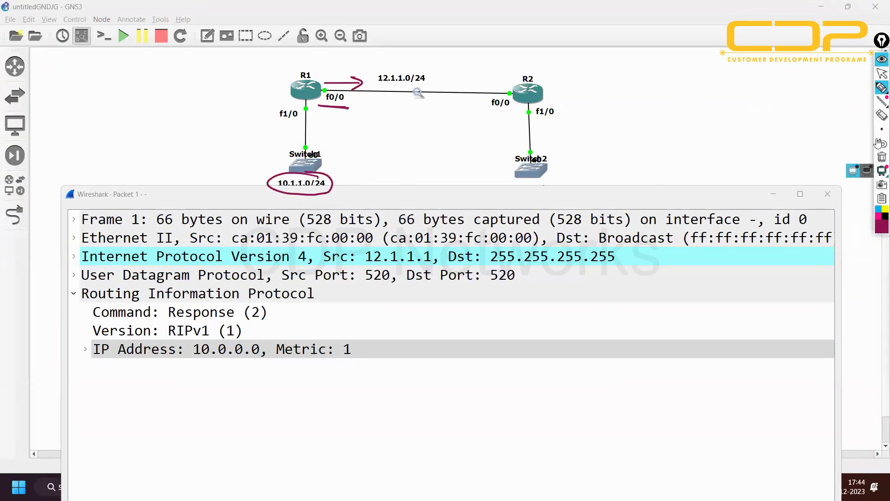
{"action": "left_click", "coordinate": [881, 158]}
{"action": "left_click", "coordinate": [882, 73]}
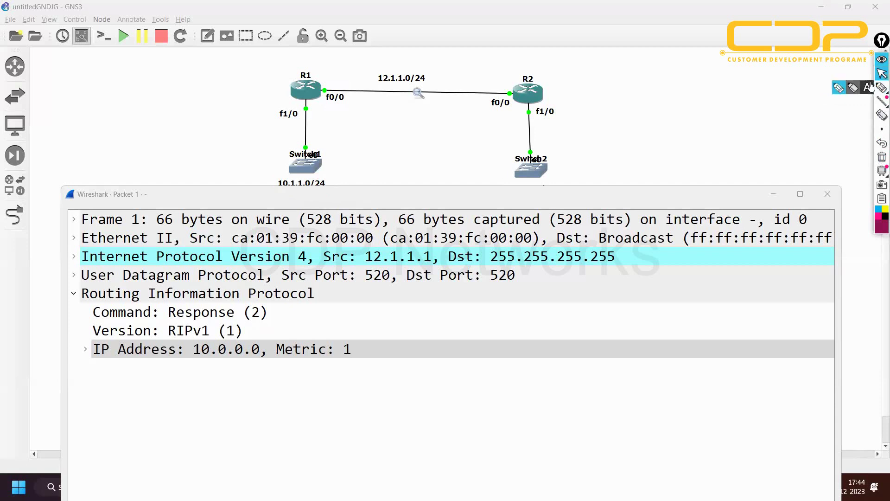
Expand the packet's IP Address 10.0.0.0 entry and examine its Metric and IP Address fields
{"action": "left_click", "coordinate": [214, 356]}
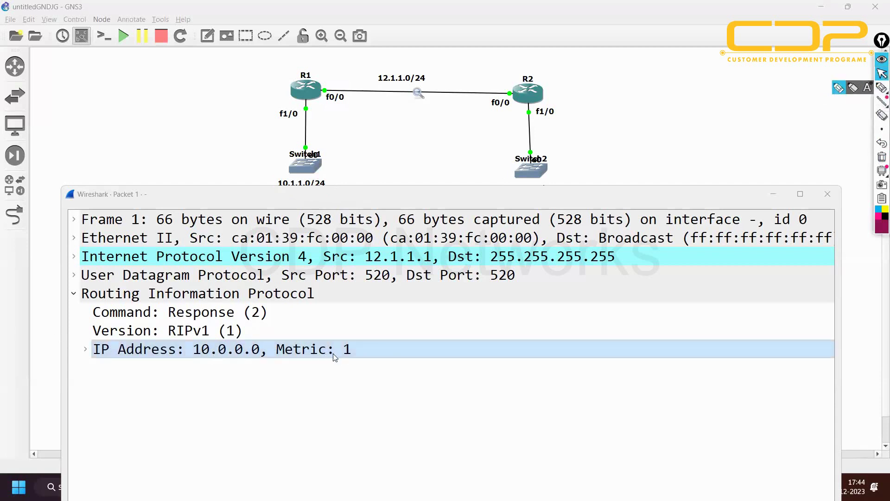
{"action": "left_click", "coordinate": [293, 6]}
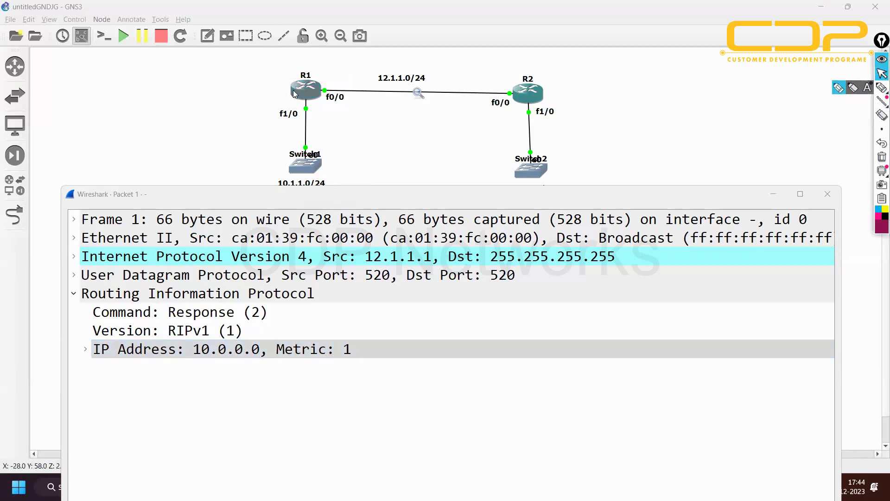
{"action": "left_click", "coordinate": [289, 354]}
{"action": "left_click", "coordinate": [494, 40]}
{"action": "left_click", "coordinate": [262, 356]}
{"action": "double_click", "coordinate": [262, 356]}
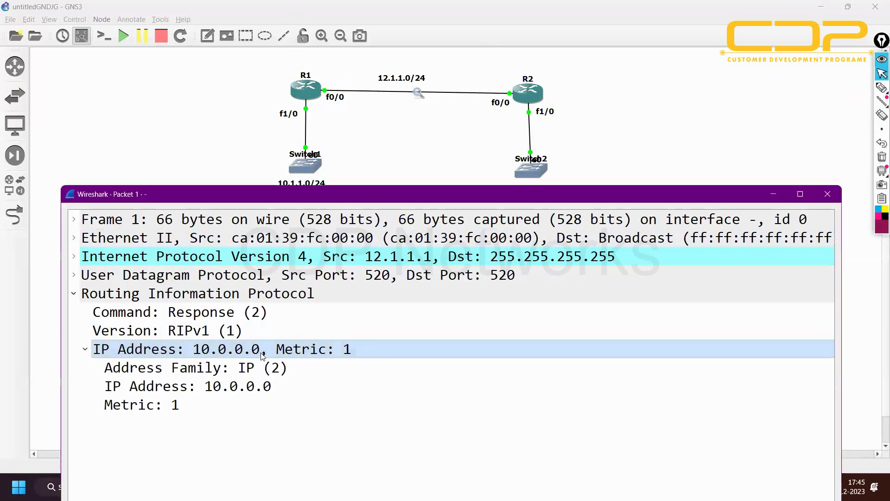
{"action": "left_click", "coordinate": [176, 406]}
{"action": "left_click", "coordinate": [183, 389]}
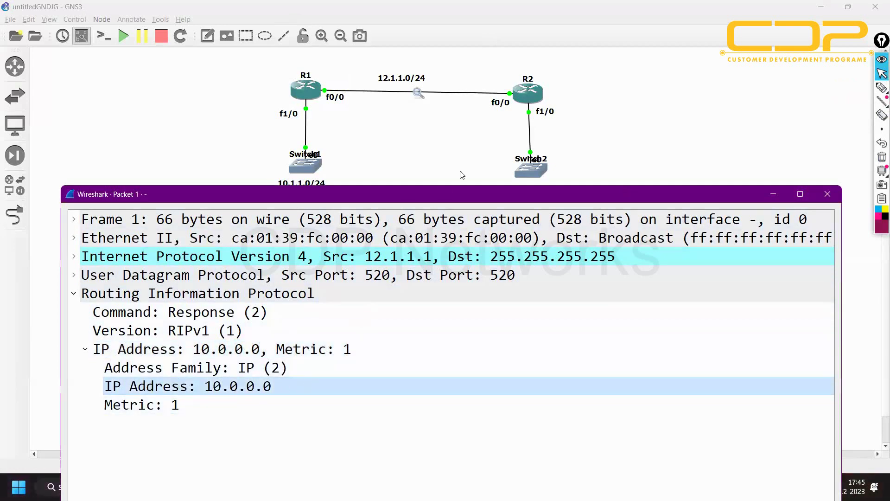
Close the packet details, return to R1's console and turn off all debugging with un all
{"action": "left_click", "coordinate": [828, 196]}
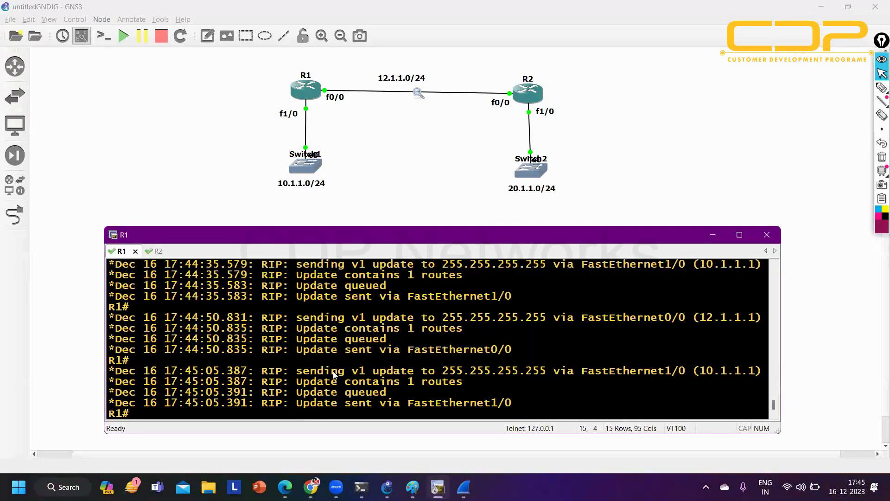
{"action": "type", "text": "un all"}
{"action": "key", "text": "Return"}
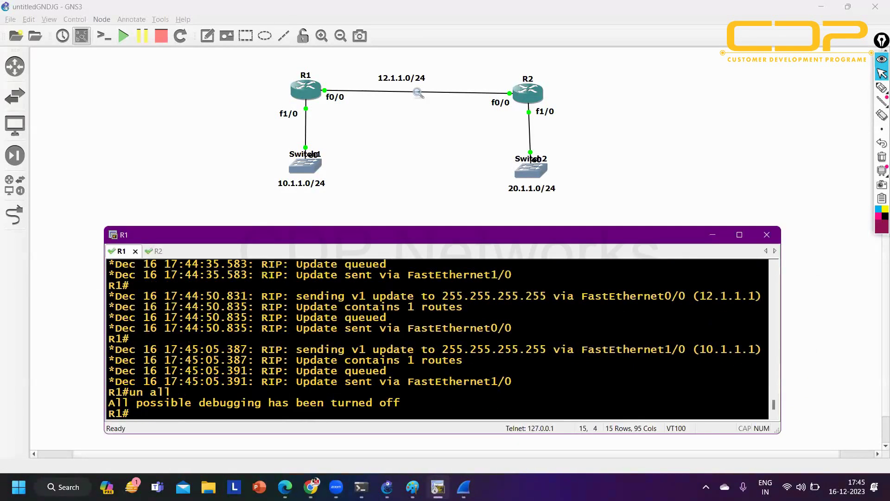
Switch to R2's console and display its routing table with show ip route
{"action": "key", "text": "ctrl+Tab"}
{"action": "key", "text": "Return"}
{"action": "type", "text": "sh"}
{"action": "key", "text": "Tab"}
{"action": "type", "text": "i"}
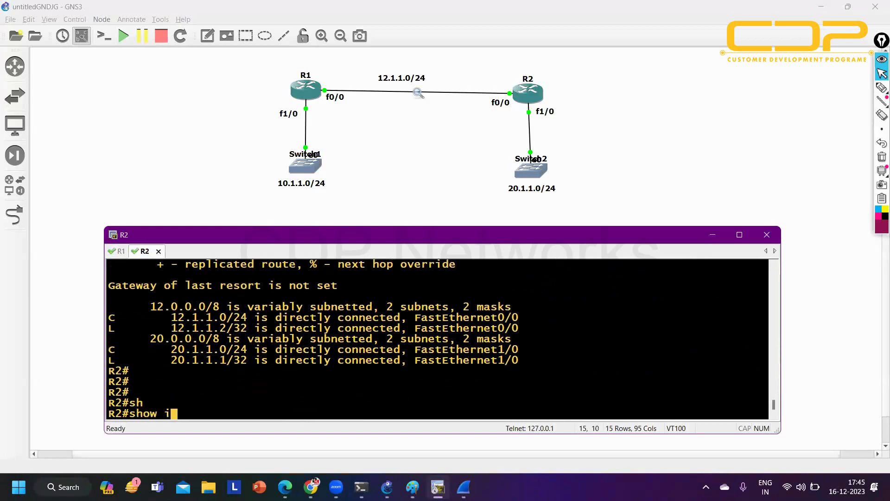
{"action": "type", "text": "p ro"}
{"action": "key", "text": "Tab"}
{"action": "key", "text": "Return"}
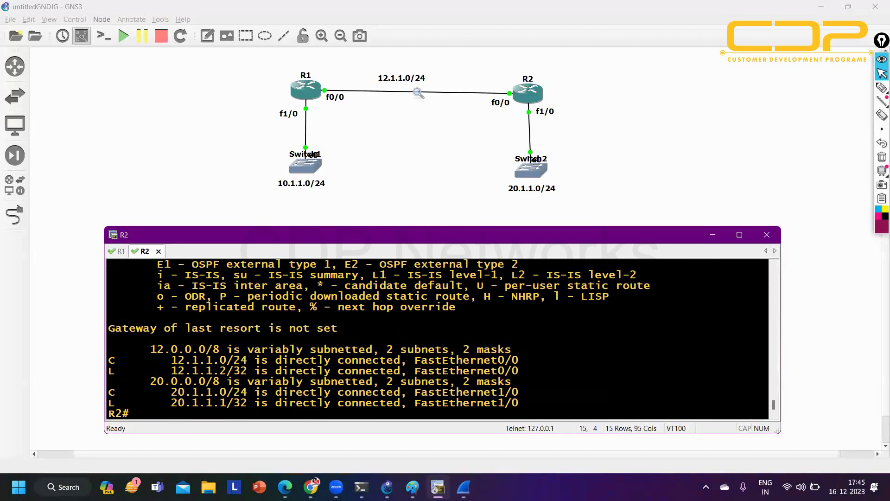
Enter global configuration mode on R2 and open its RIP configuration with router rip
{"action": "key", "text": "Return"}
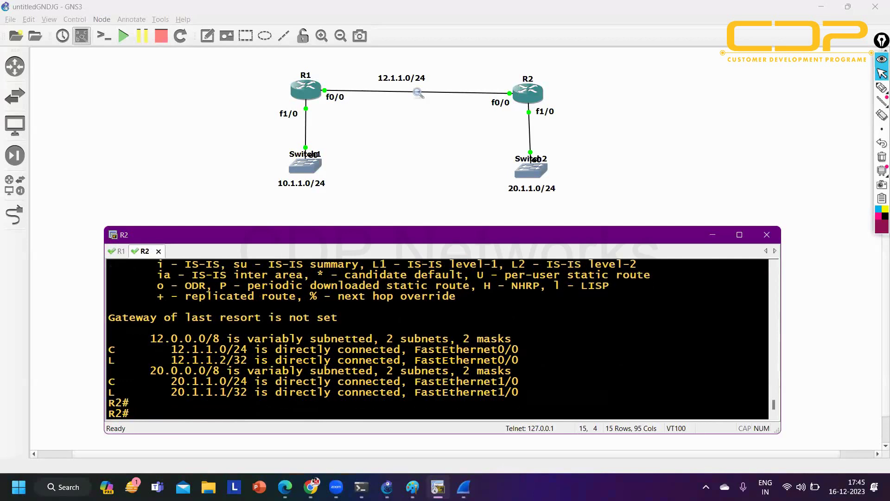
{"action": "key", "text": "Return"}
{"action": "type", "text": "conf"}
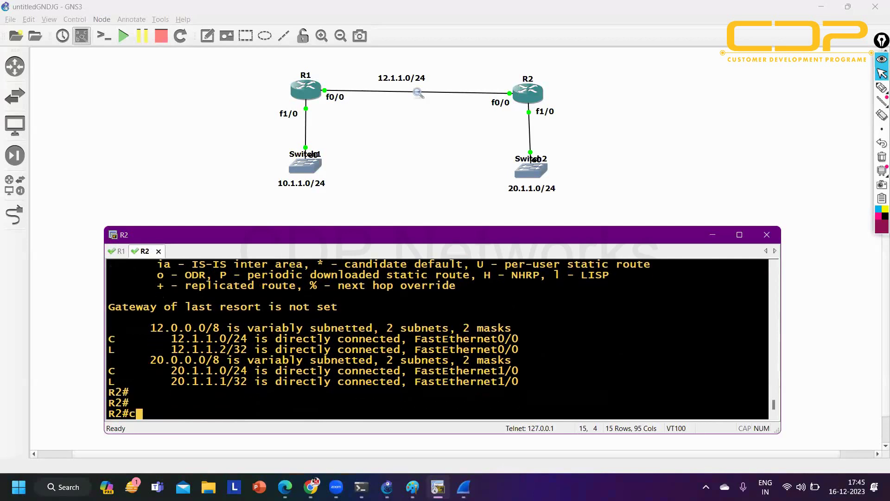
{"action": "key", "text": "Tab"}
{"action": "key", "text": "Return"}
{"action": "key", "text": "Return"}
{"action": "key", "text": "Return"}
{"action": "key", "text": "Return"}
{"action": "key", "text": "Return"}
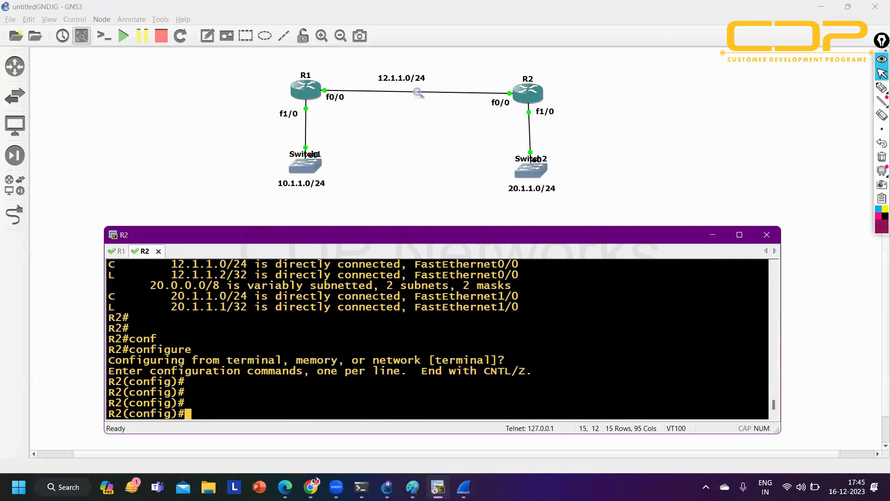
{"action": "type", "text": "ro"}
{"action": "key", "text": "Tab"}
{"action": "type", "text": "ri"}
{"action": "key", "text": "Tab"}
{"action": "key", "text": "Return"}
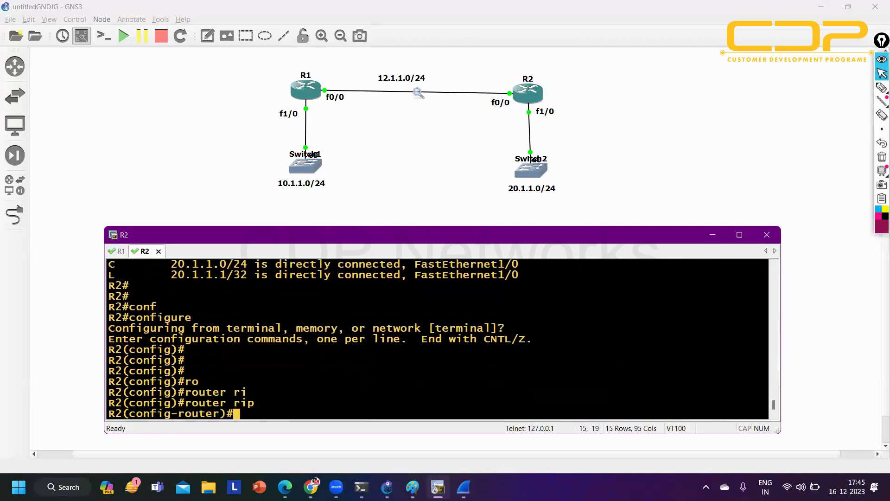
Advertise networks 20.1.1.0 and 12.1.1.0 in R2's RIP configuration and return to privileged EXEC mode
{"action": "type", "text": "net"}
{"action": "key", "text": "Tab"}
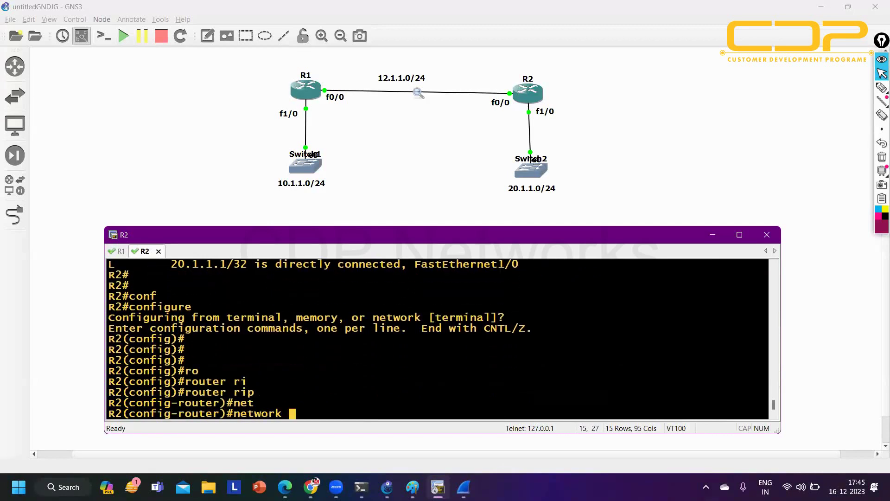
{"action": "type", "text": "20.1.1.0"}
{"action": "key", "text": "Return"}
{"action": "type", "text": "net"}
{"action": "key", "text": "Tab"}
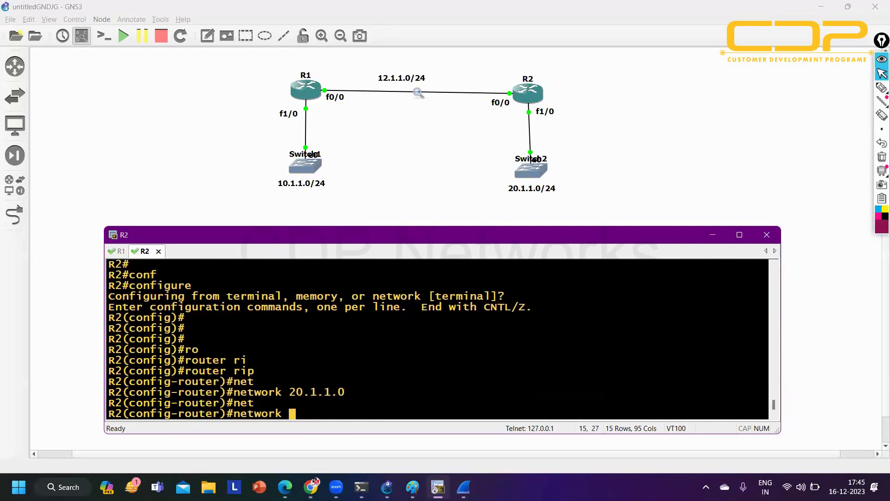
{"action": "type", "text": "12.1.1.0"}
{"action": "key", "text": "Return"}
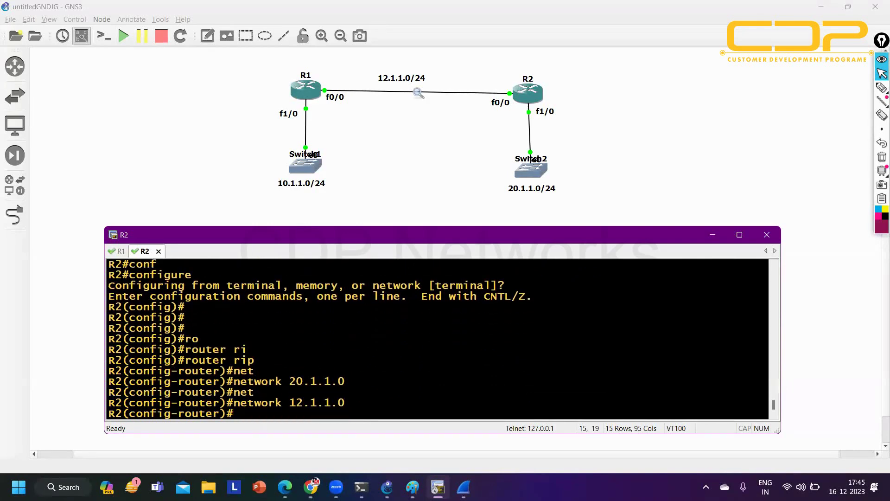
{"action": "key", "text": "ctrl+z"}
{"action": "key", "text": "Return"}
{"action": "key", "text": "Return"}
{"action": "key", "text": "Return"}
{"action": "key", "text": "Return"}
{"action": "key", "text": "Return"}
Display R2's RIP settings with show ip protocols and highlight the FastEthernet0/0 interface
{"action": "type", "text": "sh"}
{"action": "key", "text": "Tab"}
{"action": "type", "text": "ip"}
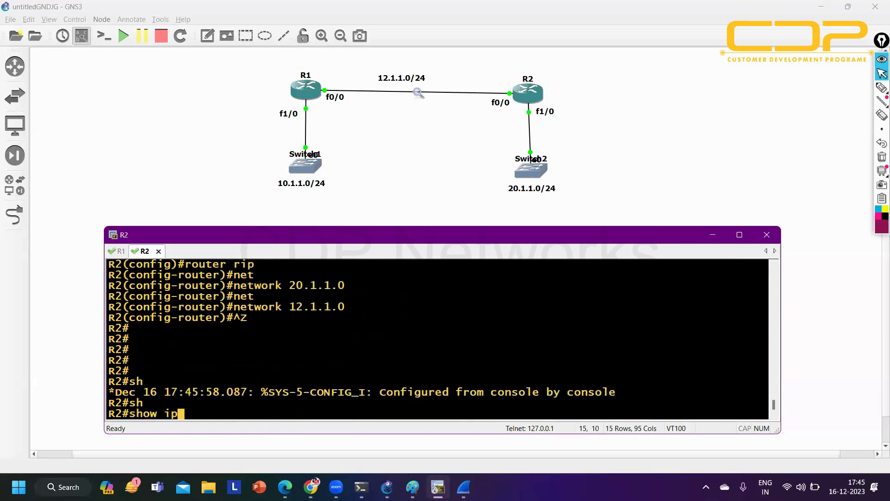
{"action": "type", "text": " pro"}
{"action": "key", "text": "Tab"}
{"action": "key", "text": "Return"}
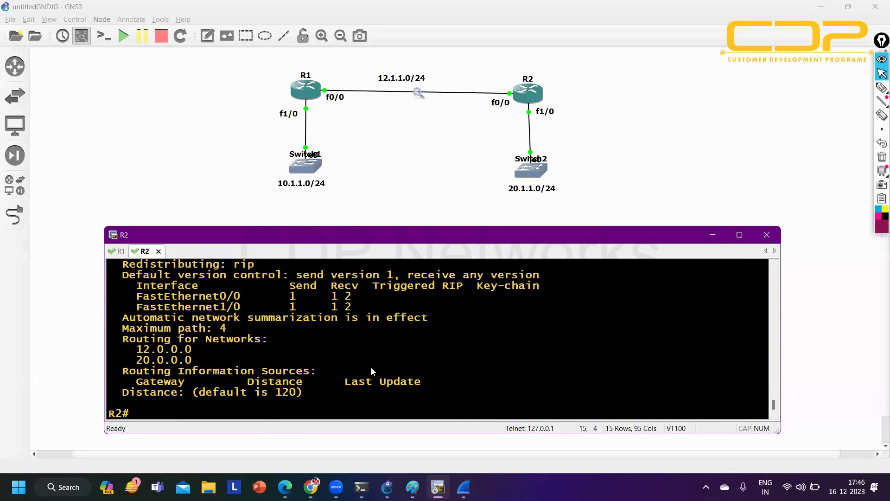
{"action": "left_click_drag", "start_coordinate": [123, 296], "coordinate": [256, 299]}
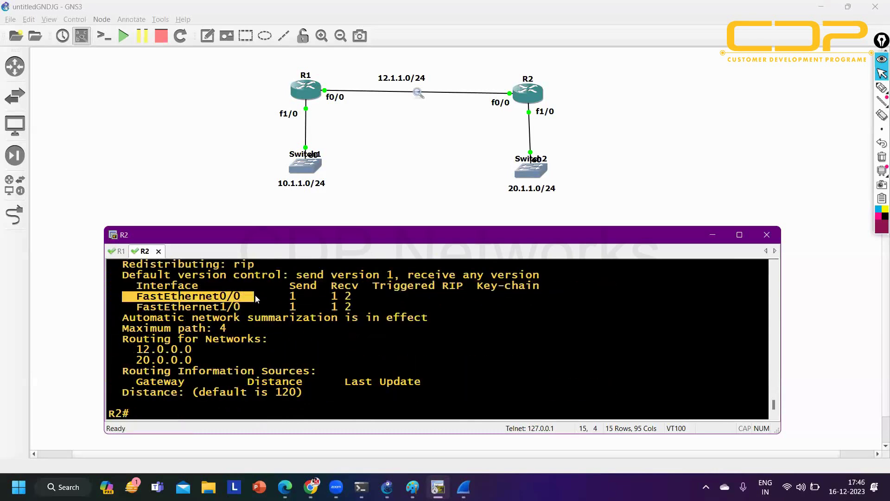
Highlight the FastEthernet0/0 and FastEthernet1/0 interface entries in R2's RIP protocol output
{"action": "left_click_drag", "start_coordinate": [130, 307], "coordinate": [261, 307]}
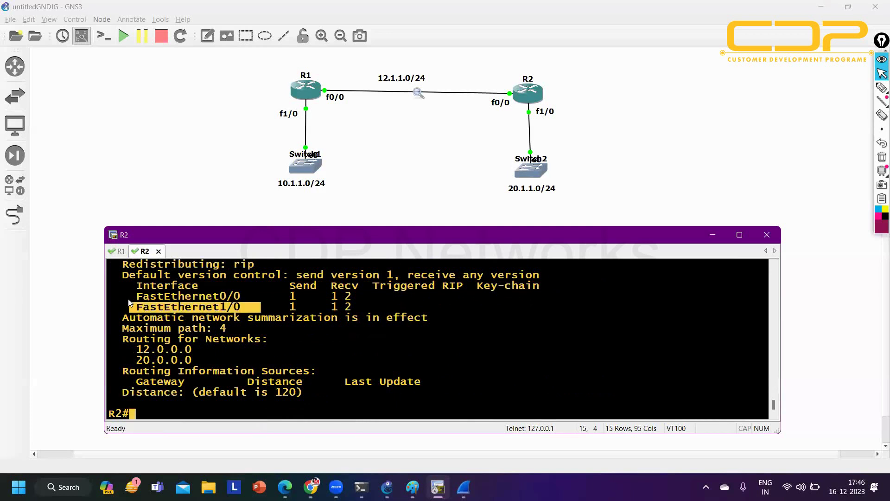
{"action": "left_click_drag", "start_coordinate": [129, 297], "coordinate": [269, 296]}
{"action": "left_click_drag", "start_coordinate": [130, 307], "coordinate": [250, 304]}
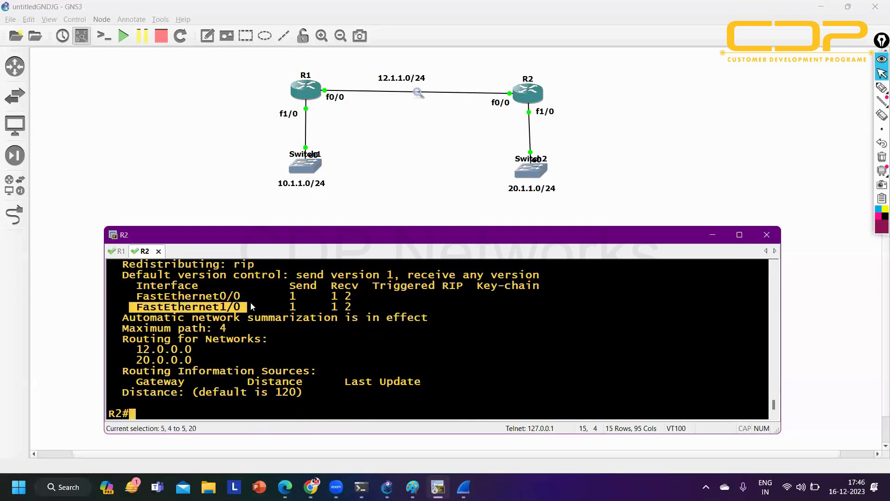
Display R2's routing table with show ip route
{"action": "type", "text": "sh"}
{"action": "key", "text": "Tab"}
{"action": "type", "text": "ip"}
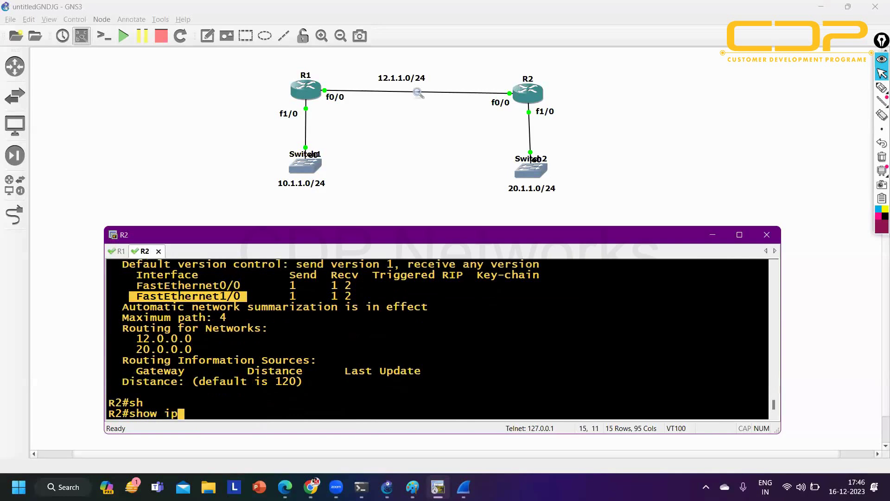
{"action": "type", "text": " ro"}
{"action": "key", "text": "Tab"}
{"action": "key", "text": "Return"}
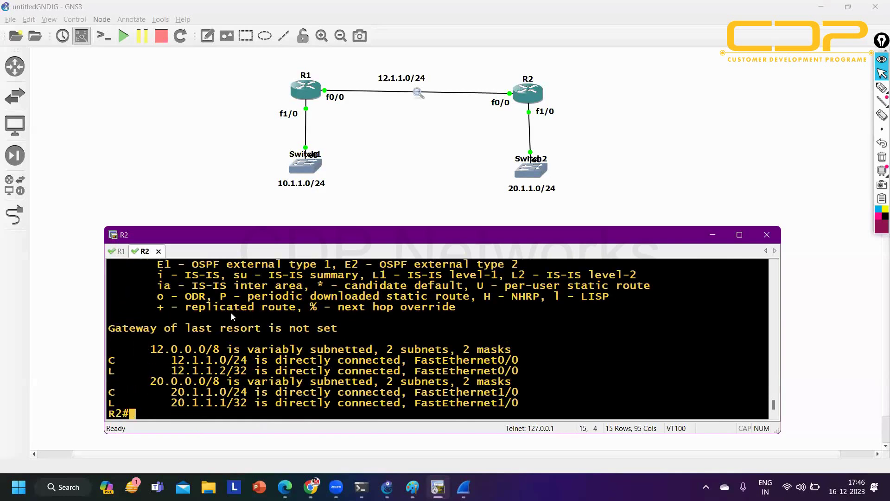
Run show ip route on R2 again to check for newly learned routes
{"action": "key", "text": "Up"}
{"action": "key", "text": "Down"}
{"action": "key", "text": "Return"}
{"action": "key", "text": "Return"}
{"action": "key", "text": "Up"}
{"action": "key", "text": "Return"}
{"action": "key", "text": "Up"}
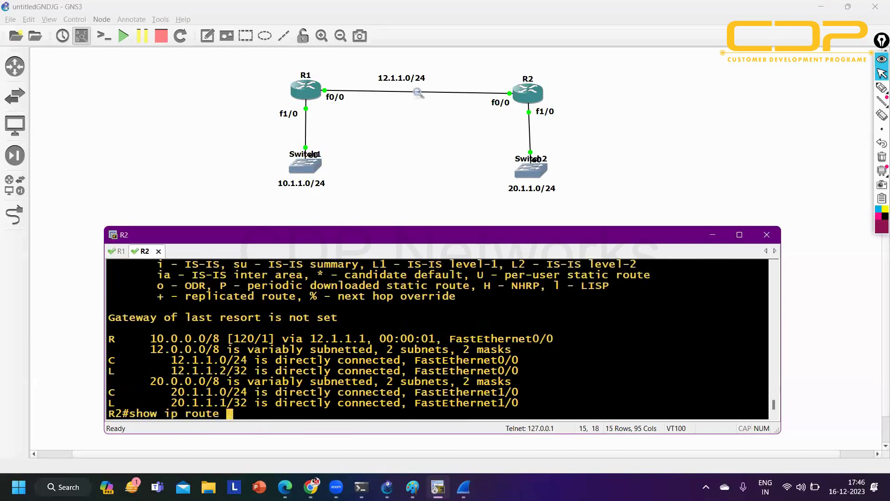
Push the old output out of view with blank prompts and redisplay R2's routing table with show ip route
{"action": "key", "text": "Down"}
{"action": "key", "text": "Return"}
{"action": "key", "text": "Return"}
{"action": "key", "text": "Return"}
{"action": "key", "text": "Return"}
{"action": "key", "text": "Return"}
{"action": "key", "text": "Return"}
{"action": "key", "text": "Return"}
{"action": "key", "text": "Return"}
{"action": "key", "text": "Return"}
{"action": "key", "text": "Return"}
{"action": "key", "text": "Return"}
{"action": "key", "text": "Return"}
{"action": "key", "text": "Return"}
{"action": "key", "text": "Return"}
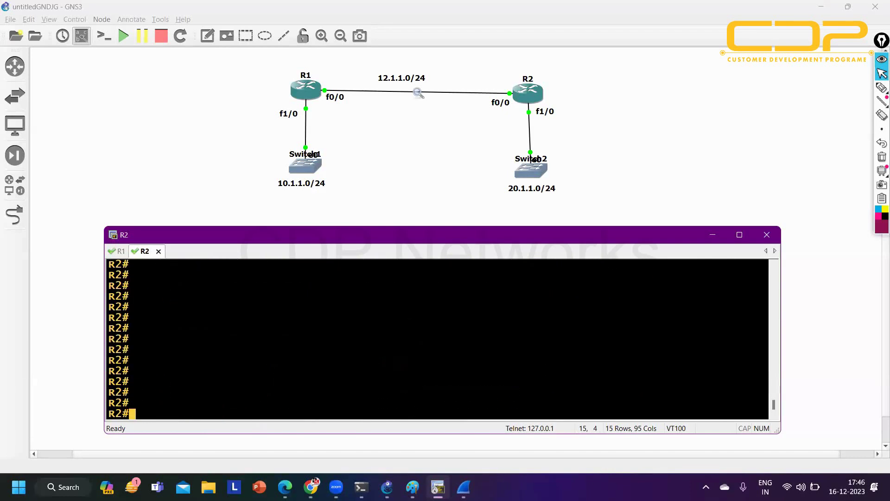
{"action": "key", "text": "Up"}
{"action": "key", "text": "Return"}
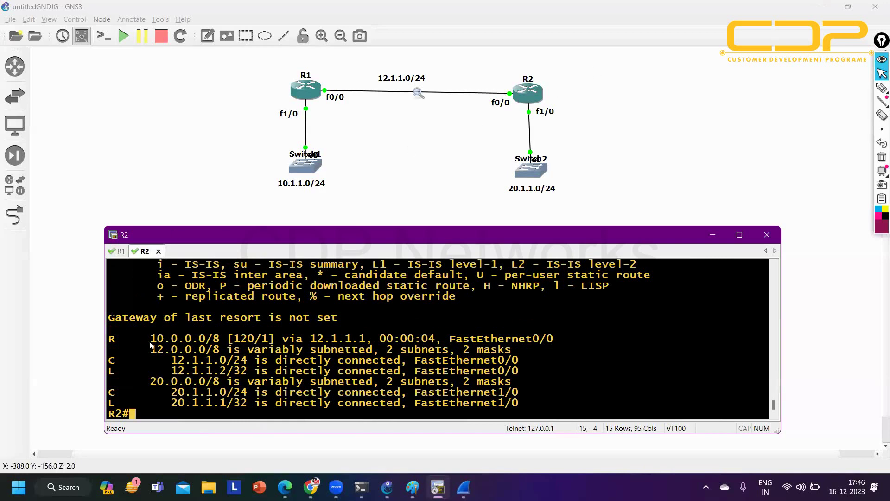
Examine R2's 10.0.0.0/8 route, highlighting its R code, the RIP entry in the legend, the network and the outgoing interface
{"action": "left_click_drag", "start_coordinate": [151, 344], "coordinate": [228, 344]}
{"action": "left_click", "coordinate": [119, 340]}
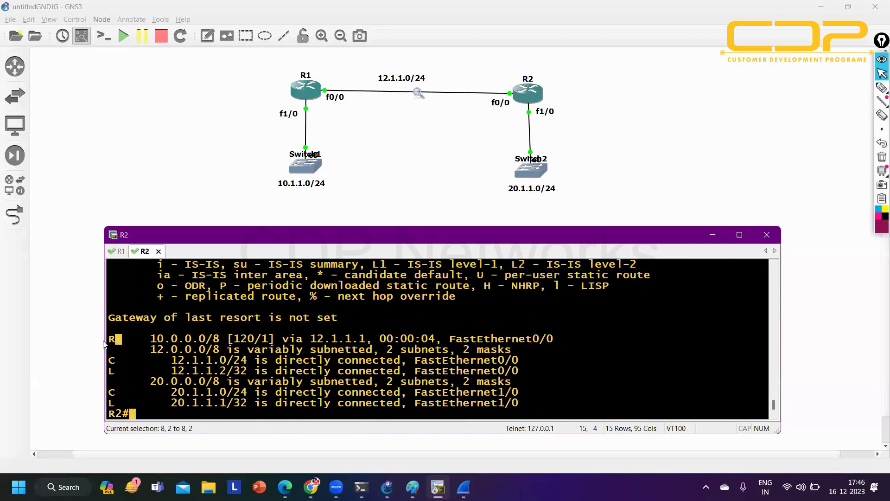
{"action": "scroll", "coordinate": [218, 342], "scroll_direction": "up", "scroll_amount": 1}
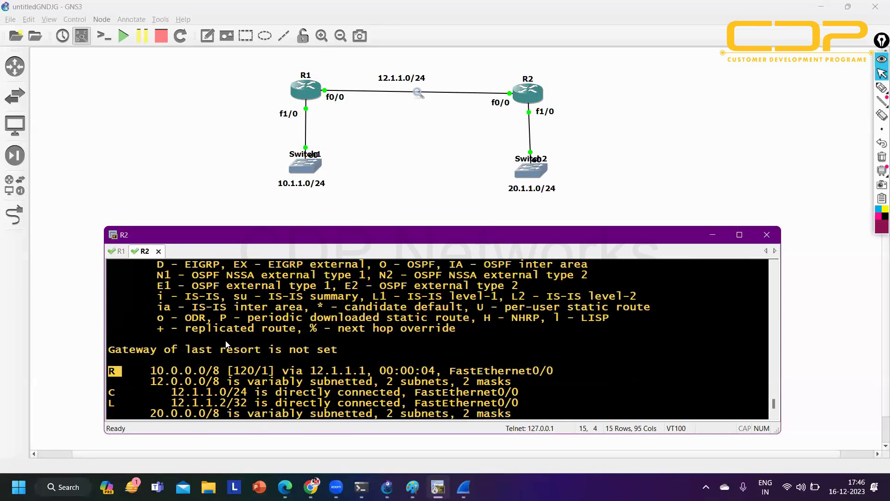
{"action": "scroll", "coordinate": [227, 344], "scroll_direction": "up", "scroll_amount": 1}
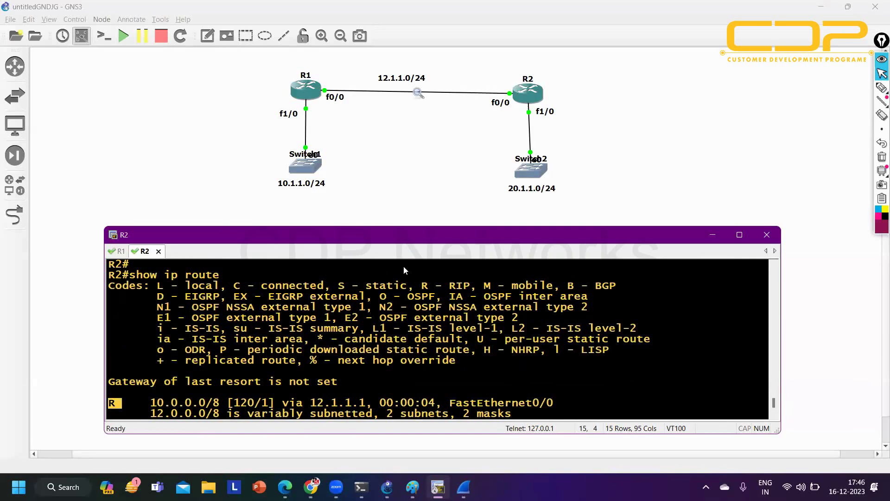
{"action": "left_click_drag", "start_coordinate": [417, 286], "coordinate": [470, 287]}
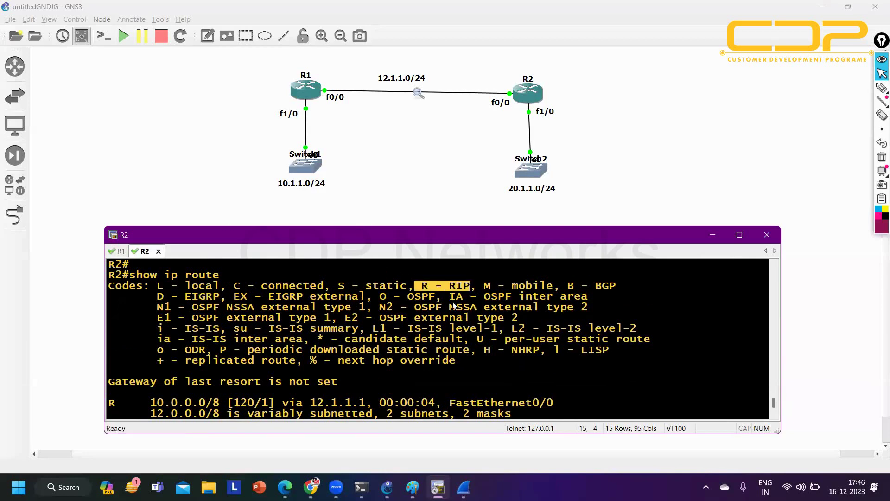
{"action": "scroll", "coordinate": [334, 315], "scroll_direction": "down", "scroll_amount": 1}
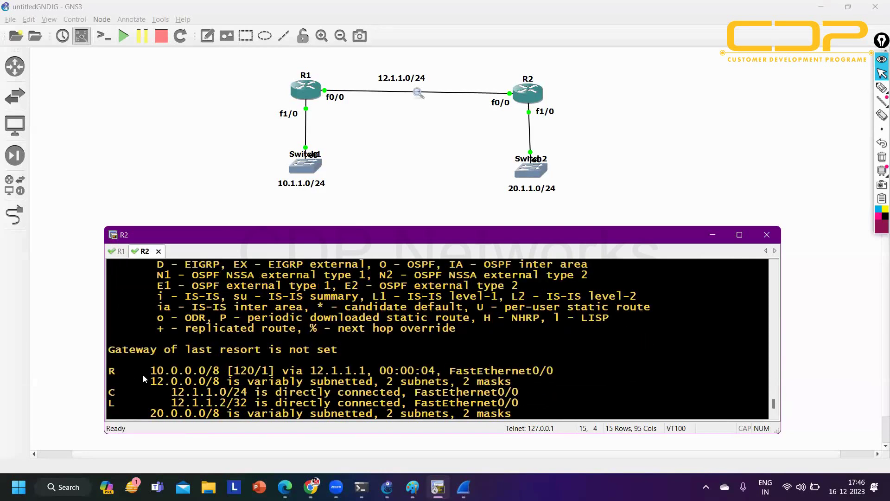
{"action": "left_click_drag", "start_coordinate": [143, 375], "coordinate": [210, 370]}
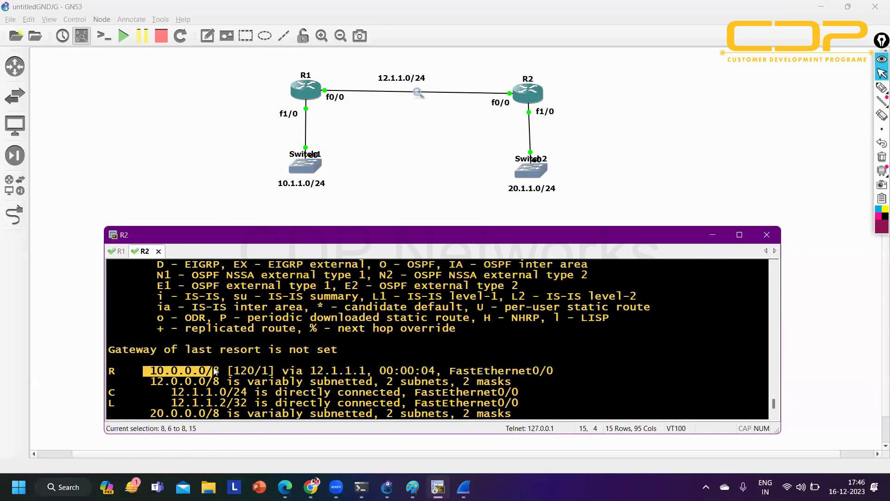
{"action": "left_click", "coordinate": [204, 371]}
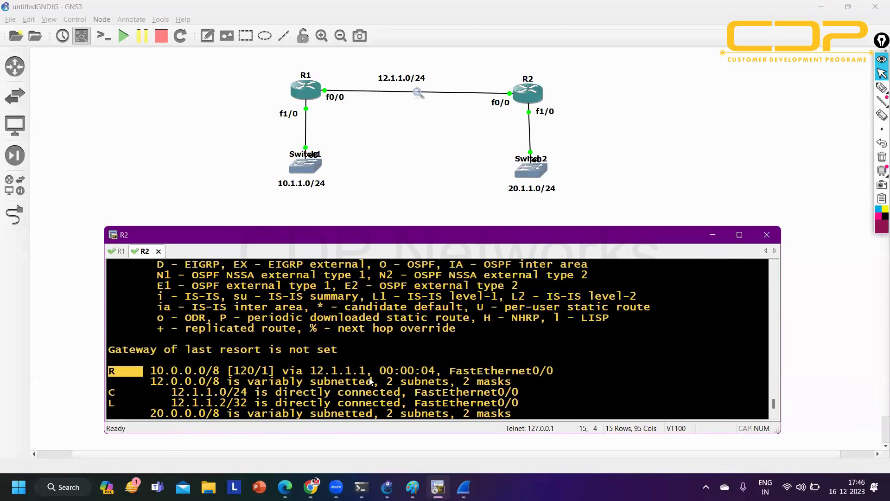
{"action": "left_click_drag", "start_coordinate": [314, 372], "coordinate": [318, 373]}
{"action": "left_click_drag", "start_coordinate": [367, 374], "coordinate": [559, 366]}
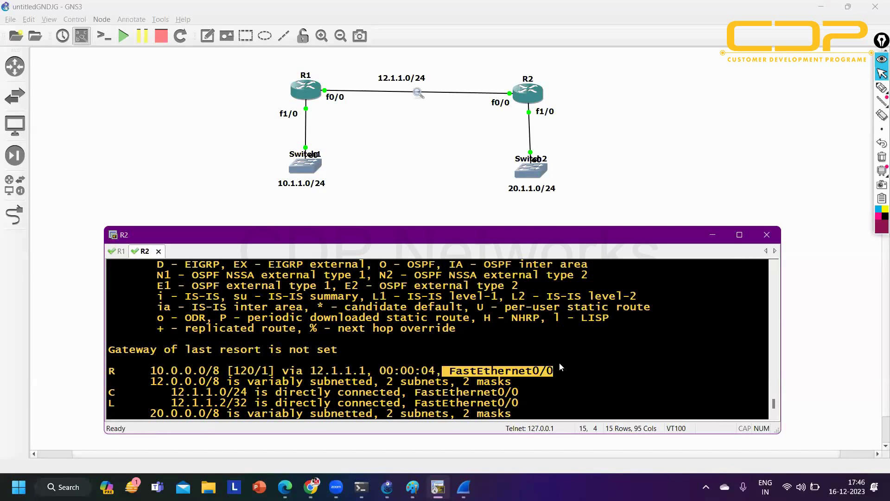
Switch to R1's console, clear the view with blank prompts, display its routing table with show ip route and highlight the RIP route
{"action": "left_click", "coordinate": [119, 251]}
{"action": "key", "text": "Return"}
{"action": "key", "text": "Return"}
{"action": "key", "text": "Return"}
{"action": "key", "text": "Return"}
{"action": "key", "text": "Return"}
{"action": "key", "text": "Return"}
{"action": "key", "text": "Return"}
{"action": "key", "text": "Return"}
{"action": "key", "text": "Return"}
{"action": "key", "text": "Return"}
{"action": "key", "text": "Return"}
{"action": "key", "text": "Return"}
{"action": "key", "text": "Return"}
{"action": "key", "text": "Return"}
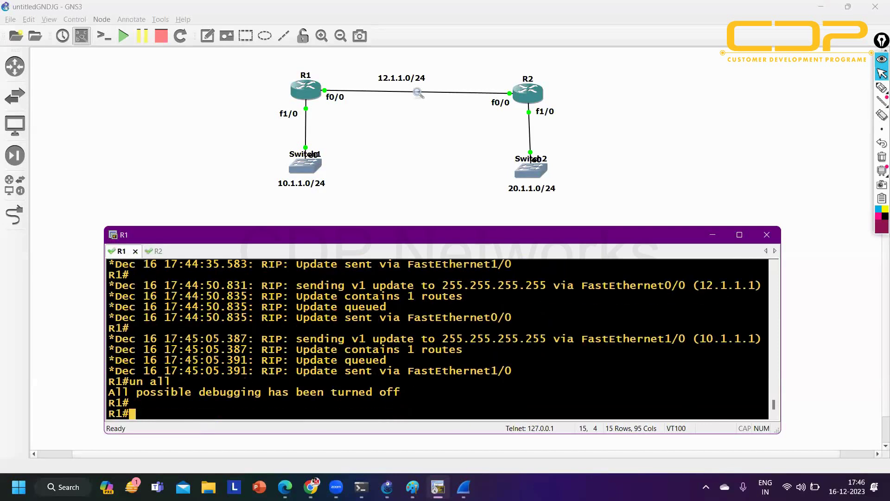
{"action": "type", "text": "sh"}
{"action": "key", "text": "Tab"}
{"action": "type", "text": "ip ro"}
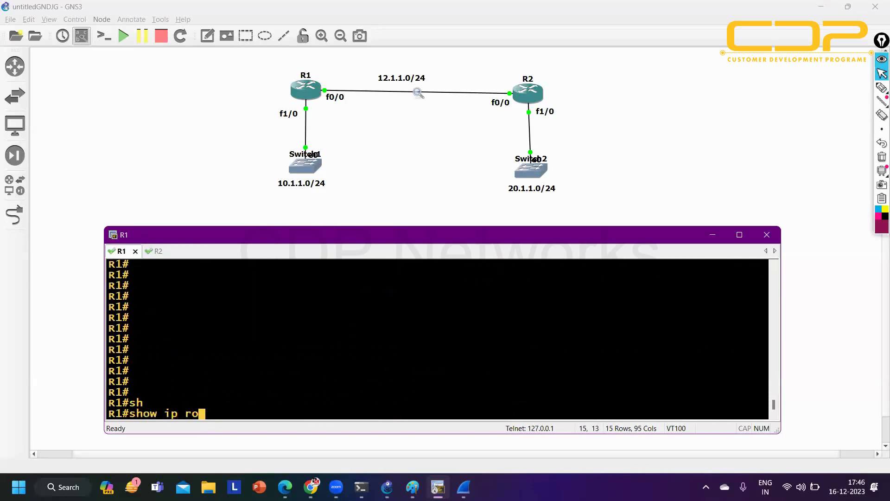
{"action": "key", "text": "Tab"}
{"action": "key", "text": "Return"}
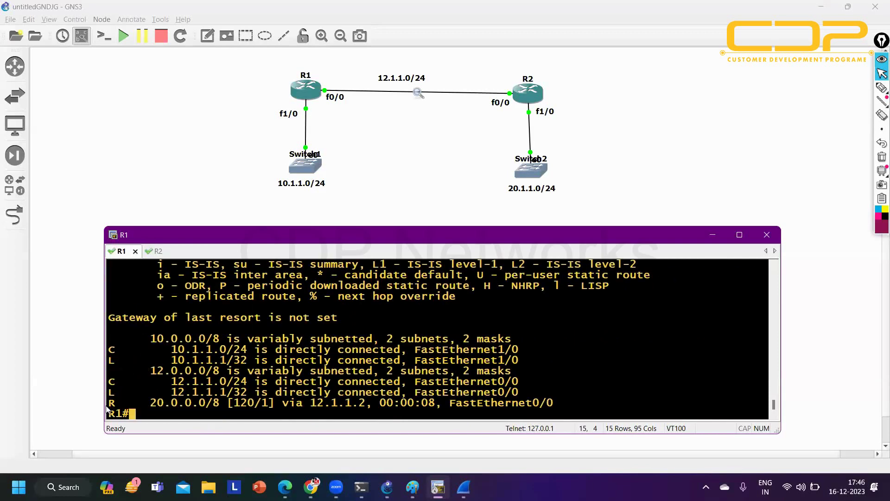
{"action": "left_click_drag", "start_coordinate": [110, 403], "coordinate": [561, 404]}
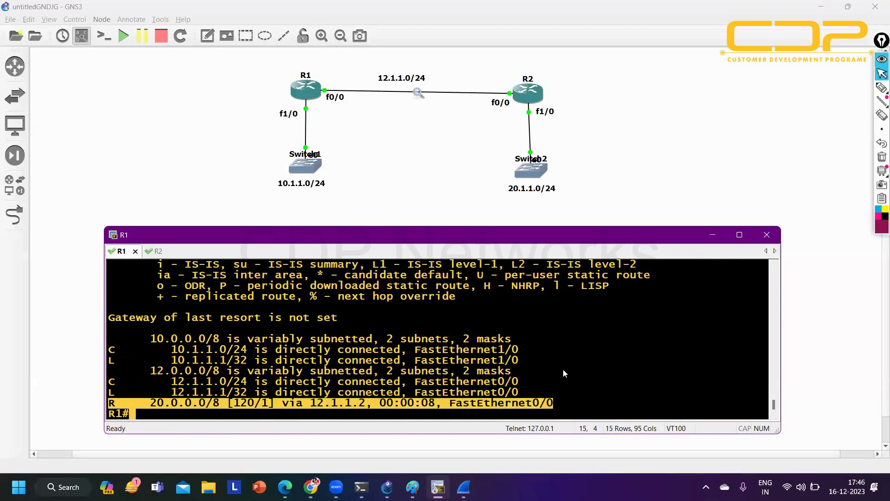
Ping 20.1.1.1 from R1 using source address 10.1.1.1
{"action": "key", "text": "Return"}
{"action": "key", "text": "Return"}
{"action": "type", "text": "ping "}
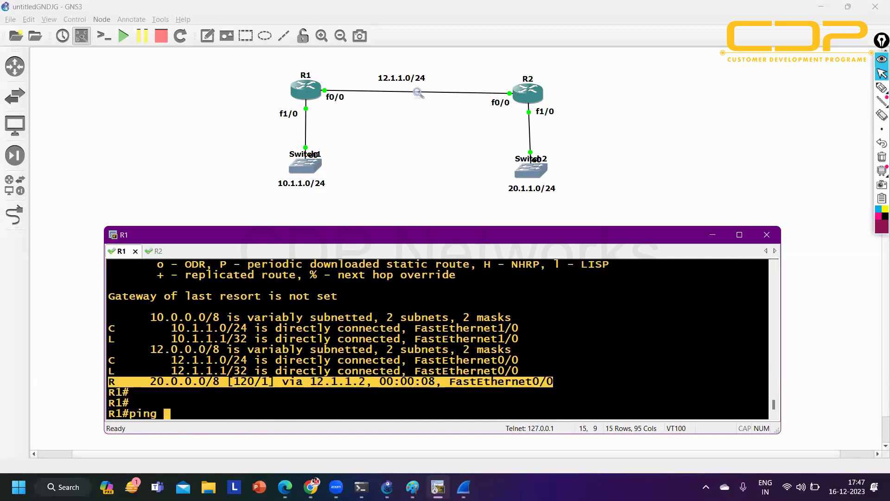
{"action": "type", "text": "20.1.1.1 "}
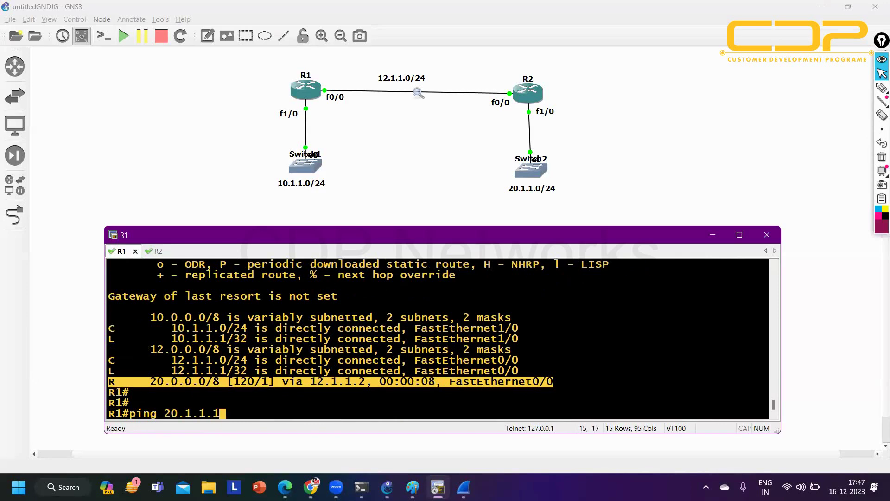
{"action": "type", "text": "so"}
{"action": "key", "text": "Tab"}
{"action": "type", "text": "10."}
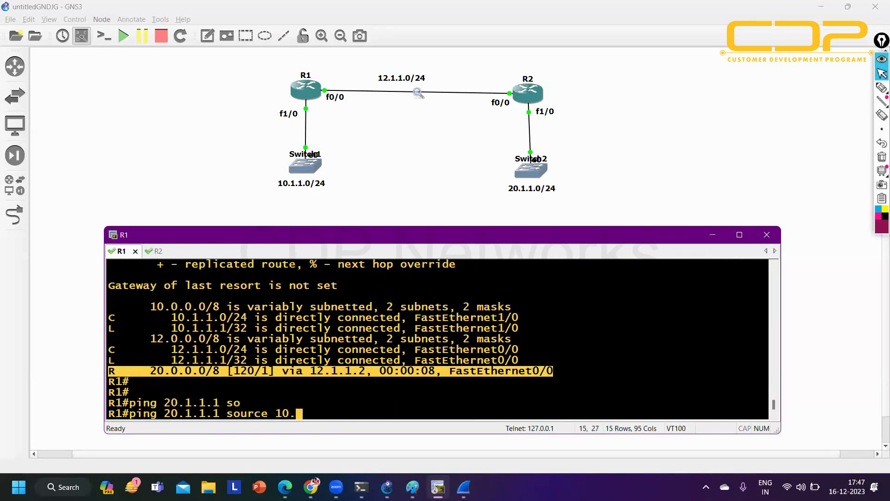
{"action": "type", "text": "1.1.1"}
{"action": "key", "text": "Return"}
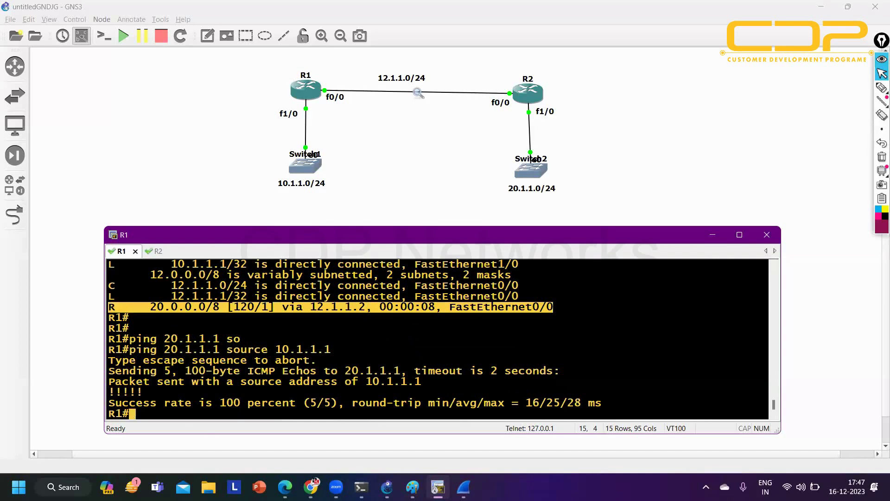
Highlight the 20.0.0.0/8 network in R1's routing table output, then clear the highlight
{"action": "left_click", "coordinate": [416, 11]}
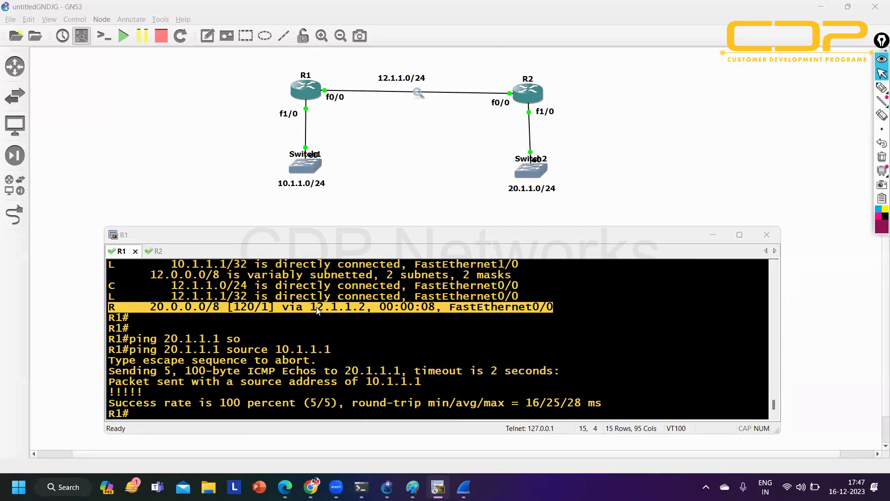
{"action": "left_click", "coordinate": [286, 349]}
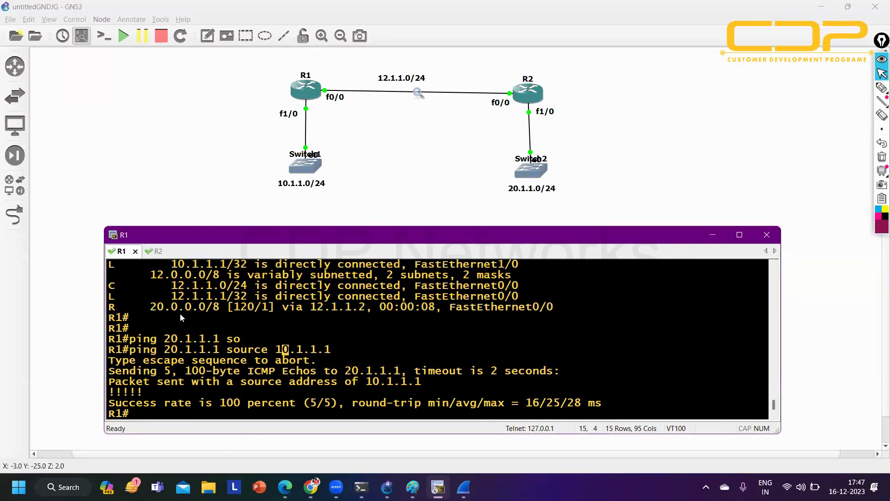
{"action": "mouse_move", "coordinate": [158, 310]}
{"action": "left_mouse_down"}
{"action": "mouse_move", "coordinate": [264, 309]}
{"action": "mouse_move", "coordinate": [138, 312]}
{"action": "mouse_move", "coordinate": [150, 311]}
{"action": "left_mouse_up"}
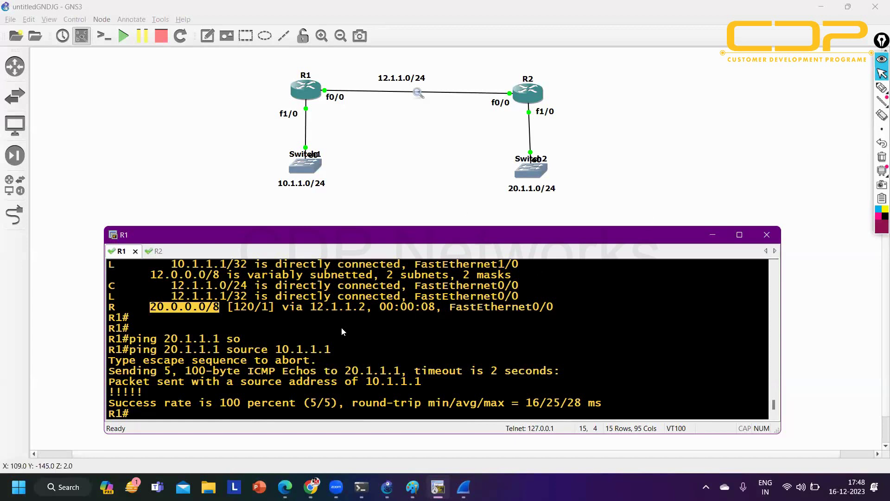
{"action": "left_click", "coordinate": [327, 332]}
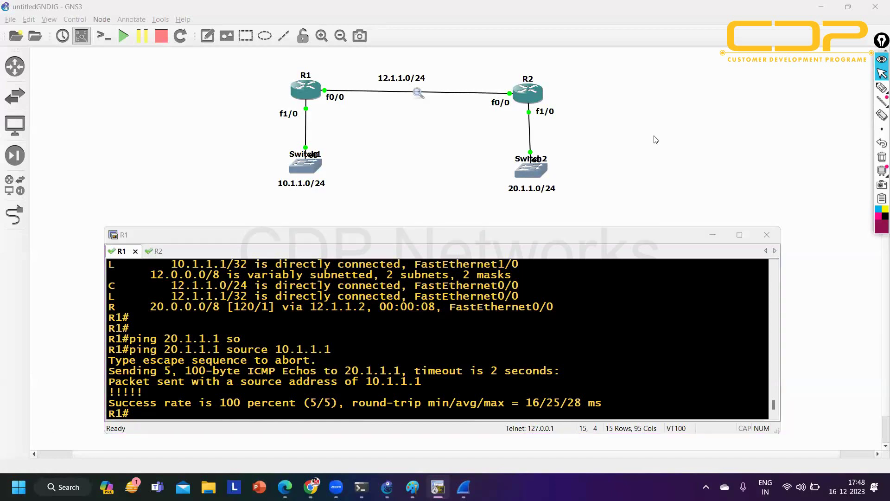
Clear R1's console view with blank prompts, list only RIP routes with show ip route rip, and highlight the 20.0.0.0/8 network
{"action": "key", "text": "Return"}
{"action": "key", "text": "Return"}
{"action": "key", "text": "Return"}
{"action": "key", "text": "Return"}
{"action": "key", "text": "Return"}
{"action": "key", "text": "Return"}
{"action": "key", "text": "Return"}
{"action": "key", "text": "Return"}
{"action": "key", "text": "Return"}
{"action": "key", "text": "Return"}
{"action": "key", "text": "Return"}
{"action": "key", "text": "Return"}
{"action": "key", "text": "Return"}
{"action": "key", "text": "Return"}
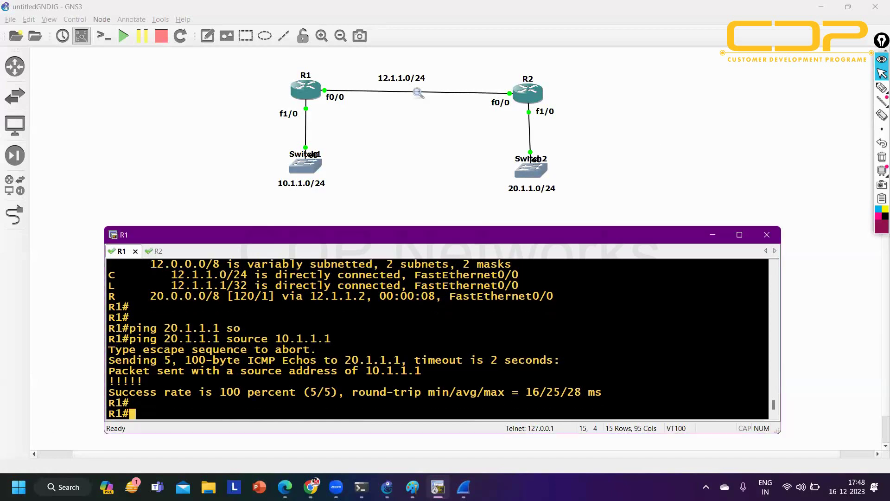
{"action": "type", "text": "sh"}
{"action": "key", "text": "Tab"}
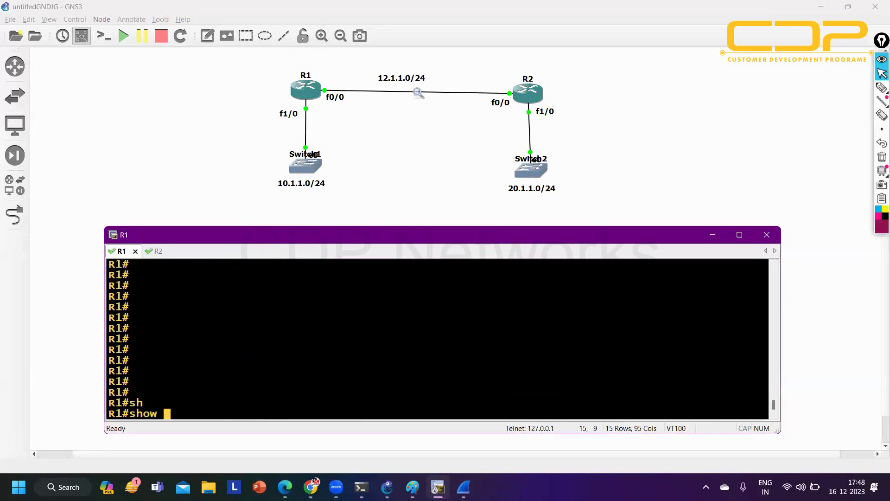
{"action": "type", "text": "ip ro"}
{"action": "key", "text": "Tab"}
{"action": "type", "text": "ri"}
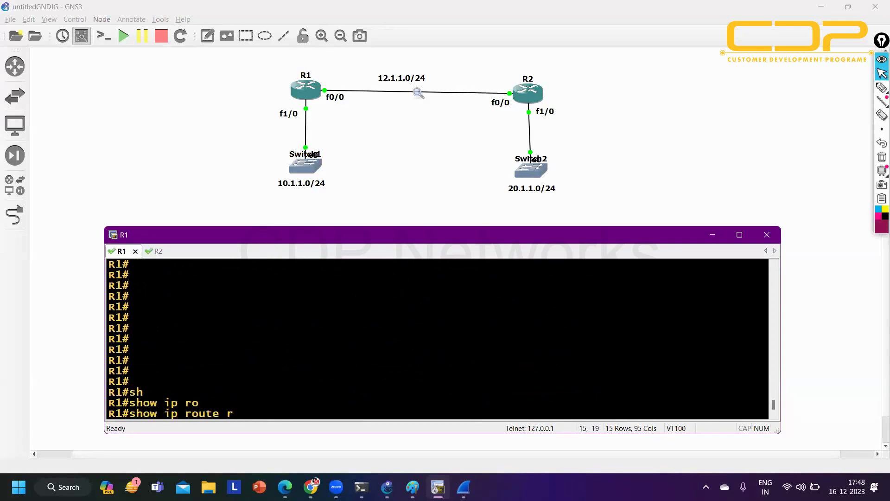
{"action": "key", "text": "Tab"}
{"action": "key", "text": "Return"}
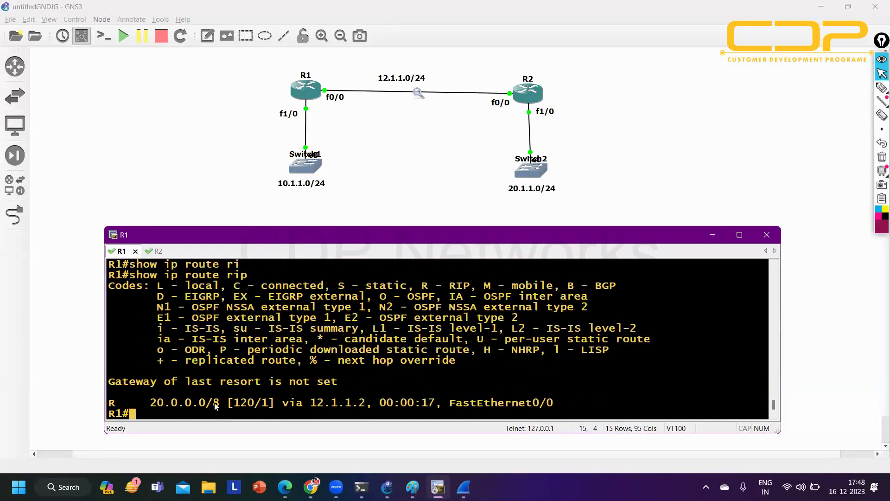
{"action": "left_click_drag", "start_coordinate": [150, 403], "coordinate": [219, 407]}
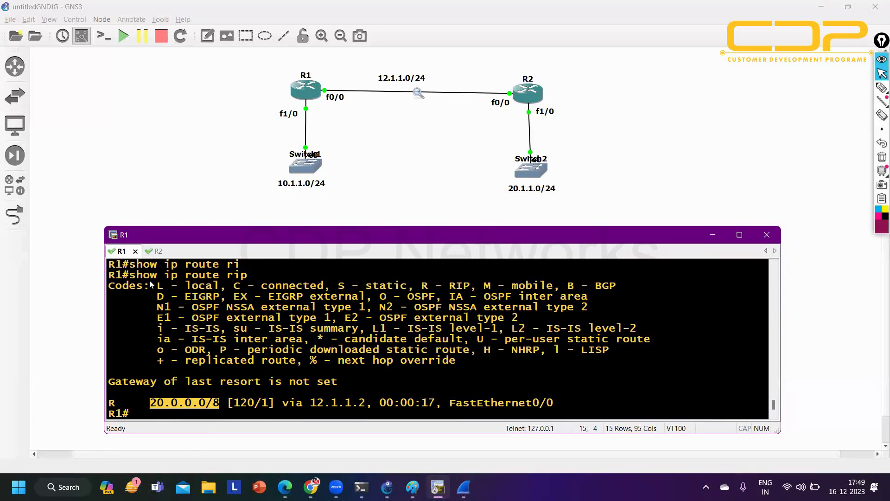
Turn on RIP event debugging on R1 with debug ip rip events
{"action": "type", "text": "deb"}
{"action": "key", "text": "Tab"}
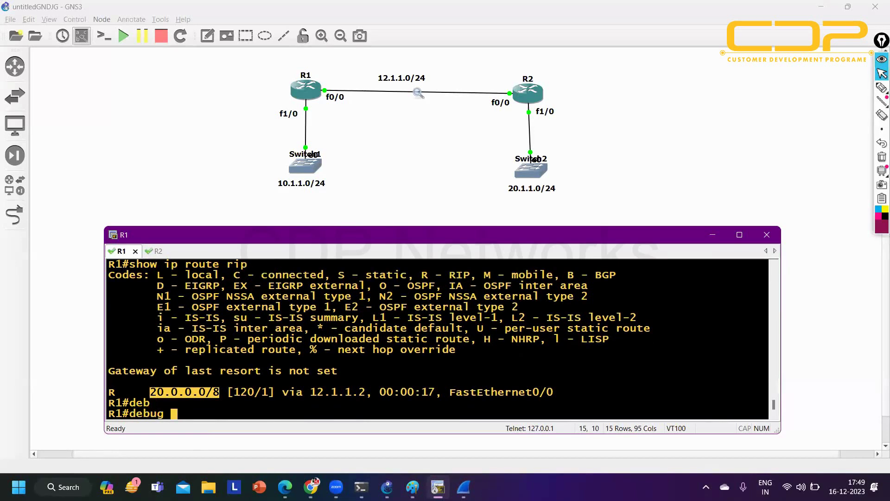
{"action": "type", "text": "ip ri"}
{"action": "key", "text": "Tab"}
{"action": "type", "text": "ev"}
{"action": "key", "text": "Tab"}
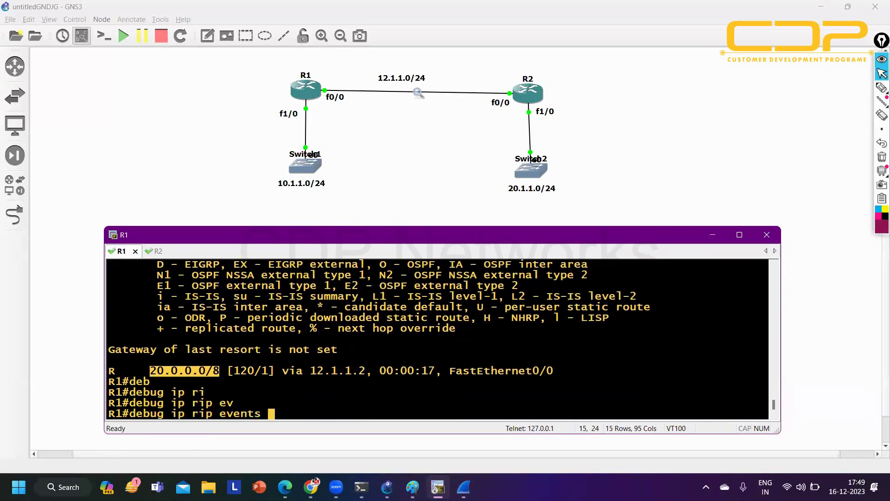
{"action": "key", "text": "Return"}
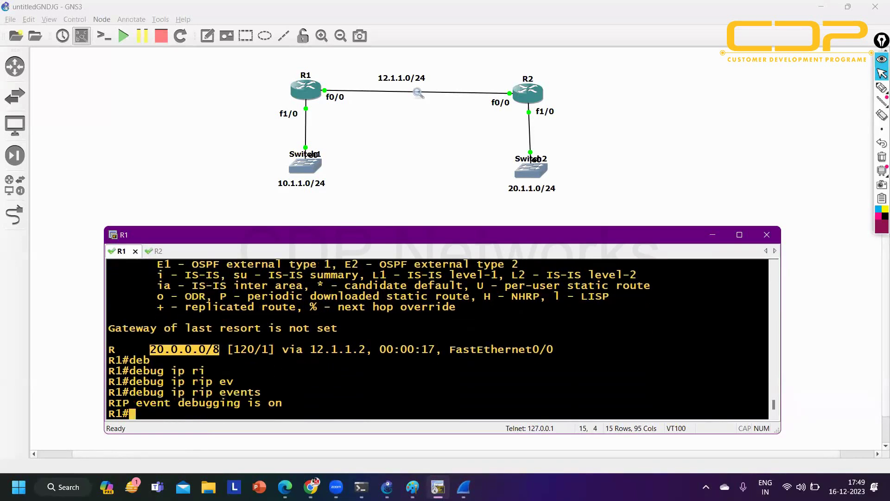
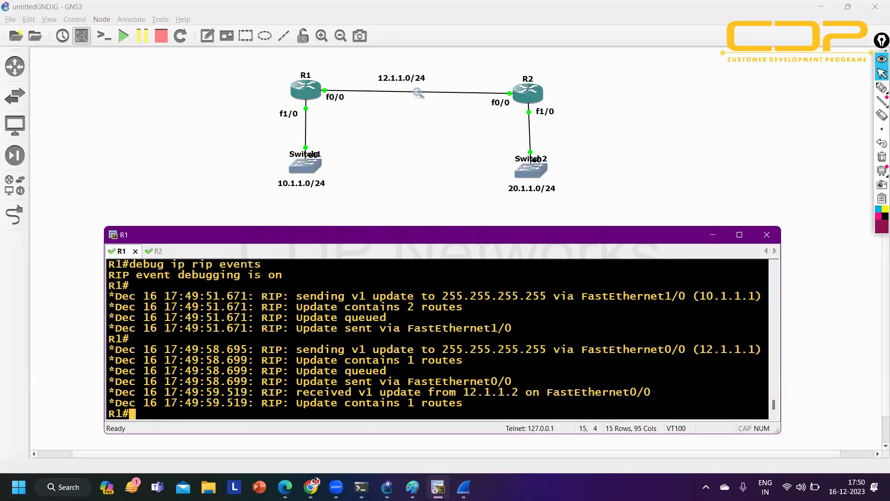
Highlight the FastEthernet1/0 and FastEthernet0/0 sent-update entries in R1's debug output, then turn off all debugging with un all
{"action": "left_click_drag", "start_coordinate": [393, 331], "coordinate": [522, 334]}
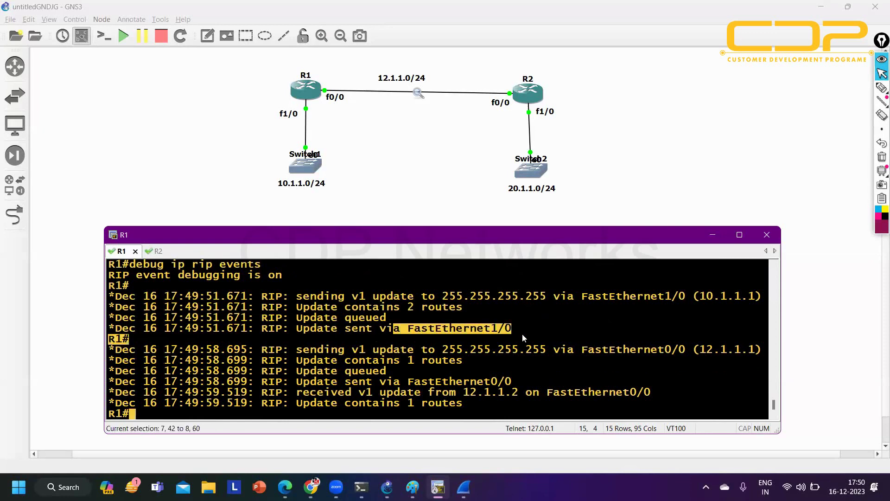
{"action": "left_click_drag", "start_coordinate": [408, 381], "coordinate": [512, 382]}
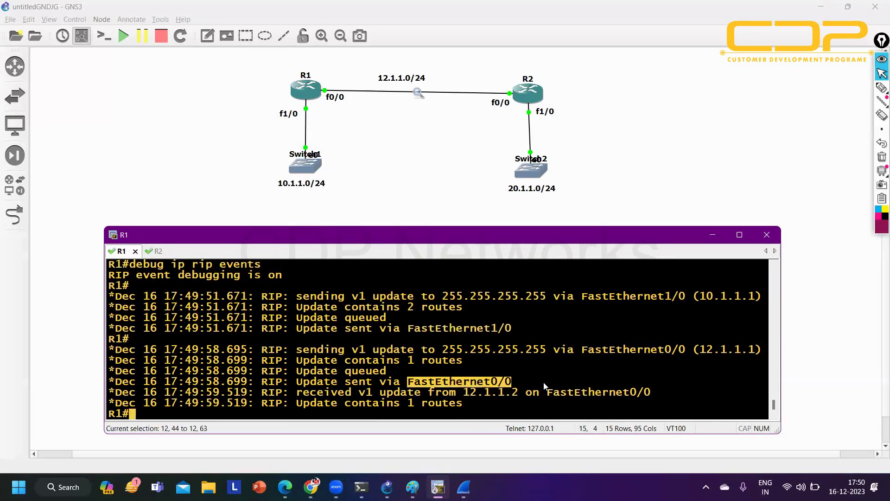
{"action": "type", "text": "un all"}
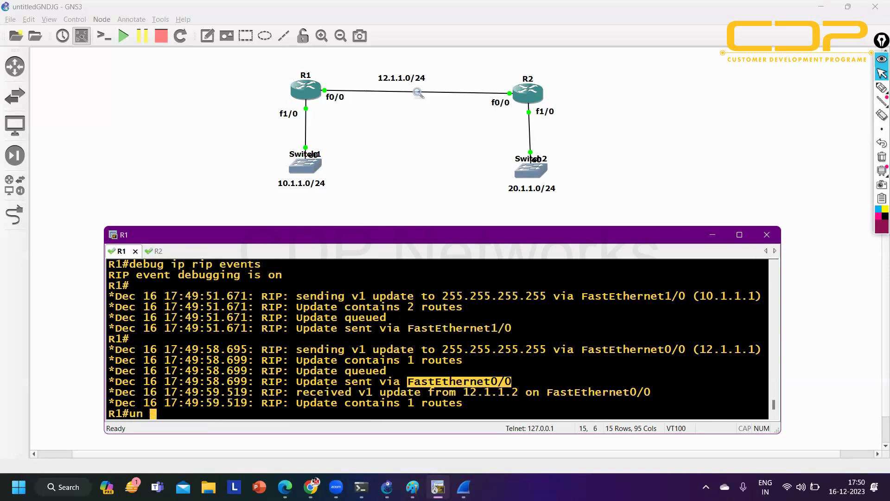
{"action": "key", "text": "Return"}
{"action": "key", "text": "Return"}
{"action": "key", "text": "Return"}
{"action": "key", "text": "Return"}
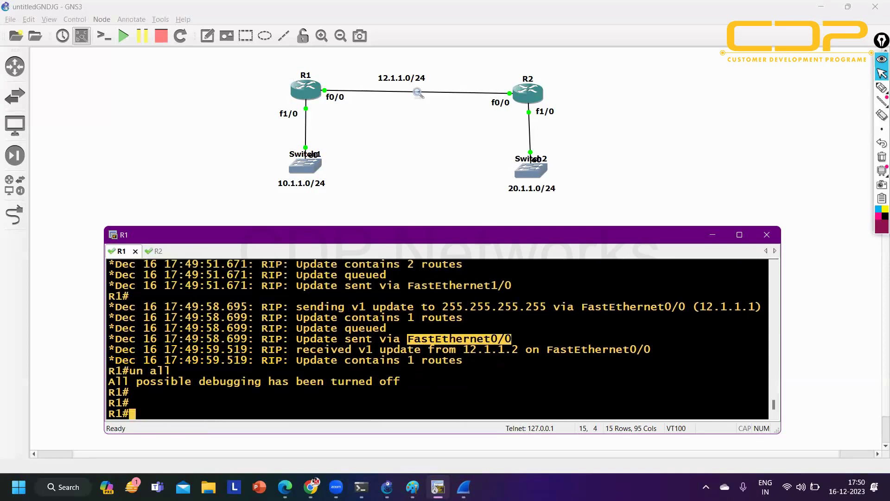
Enter configuration mode on R1 and open the RIP process with router rip
{"action": "type", "text": "conf"}
{"action": "key", "text": "Tab"}
{"action": "key", "text": "Return"}
{"action": "key", "text": "Return"}
{"action": "key", "text": "Return"}
{"action": "key", "text": "Return"}
{"action": "key", "text": "Return"}
{"action": "key", "text": "Return"}
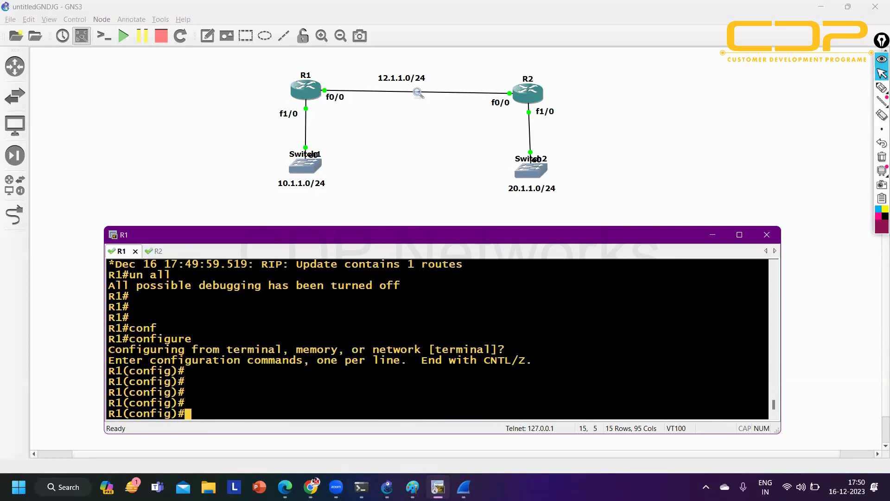
{"action": "type", "text": "ro"}
{"action": "key", "text": "Tab"}
{"action": "type", "text": "uter r"}
{"action": "type", "text": "i"}
{"action": "key", "text": "Tab"}
{"action": "key", "text": "Return"}
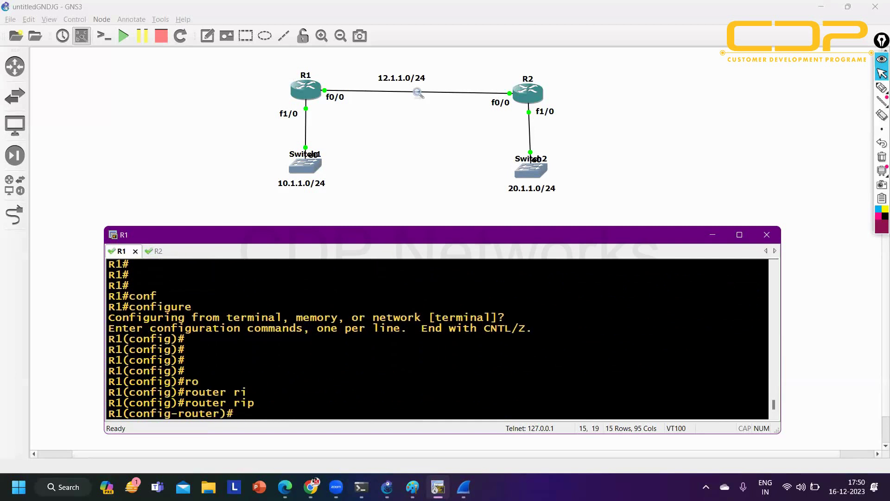
Make fastEthernet 1/0 a passive interface in R1's RIP configuration
{"action": "type", "text": "pas"}
{"action": "key", "text": "Tab"}
{"action": "type", "text": "fas"}
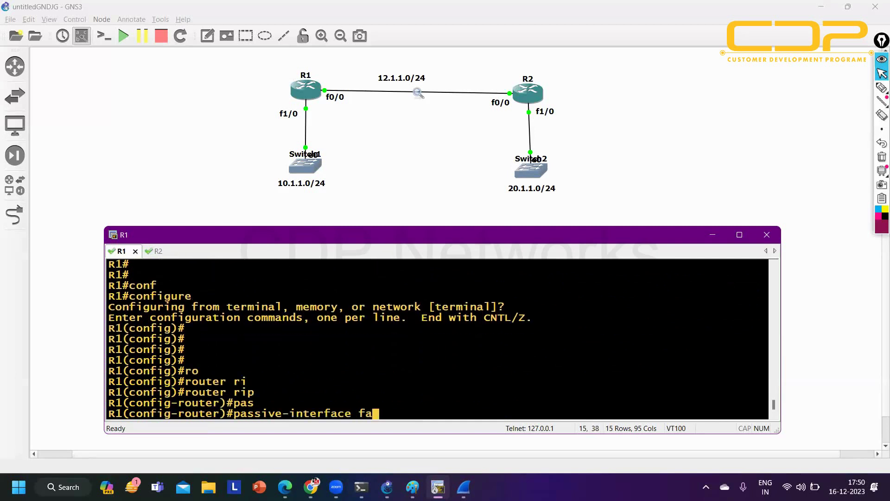
{"action": "key", "text": "Tab"}
{"action": "type", "text": "1/0"}
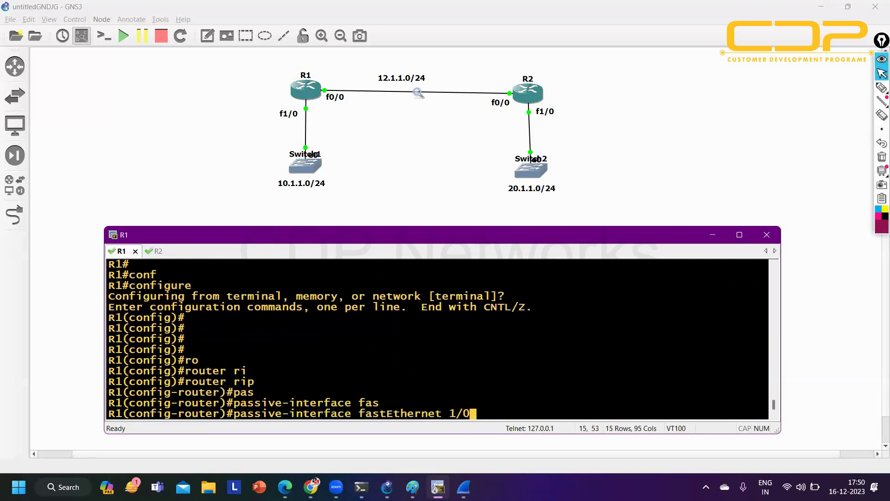
{"action": "key", "text": "Return"}
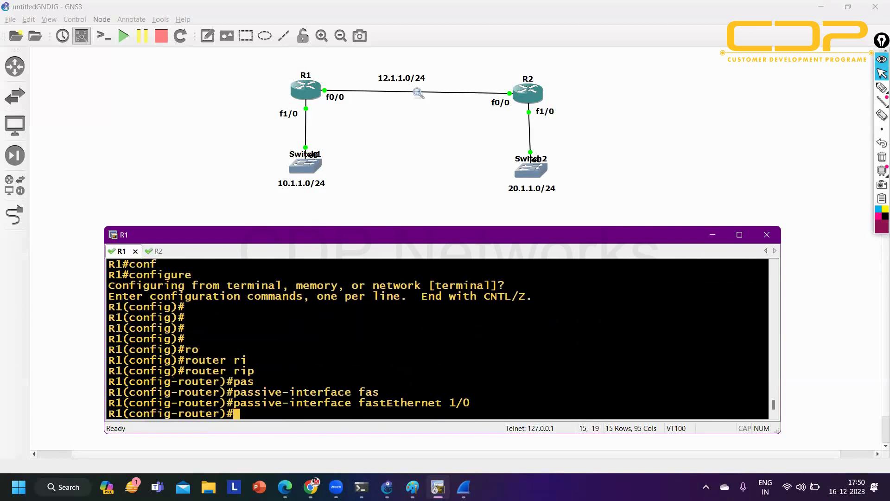
Leave configuration mode on R1 and turn on RIP event debugging with debug ip rip events
{"action": "key", "text": "ctrl+z"}
{"action": "key", "text": "Return"}
{"action": "key", "text": "Return"}
{"action": "type", "text": "deb"}
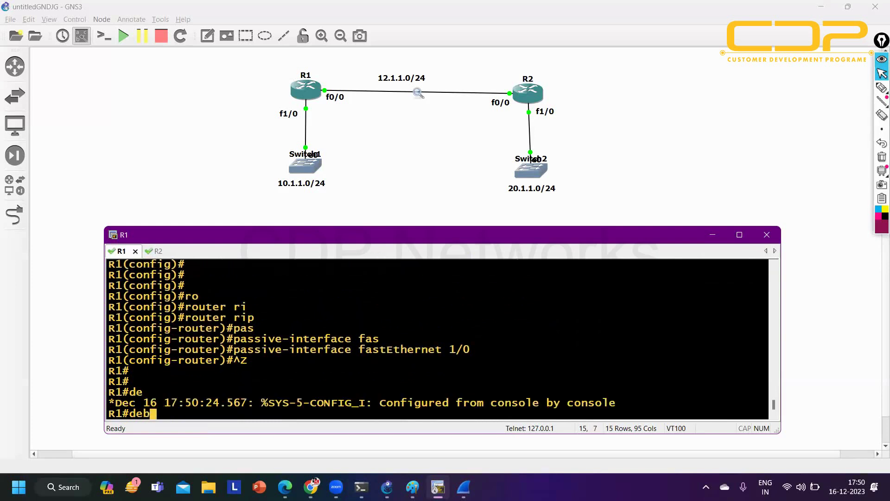
{"action": "key", "text": "Tab"}
{"action": "type", "text": "ip ri"}
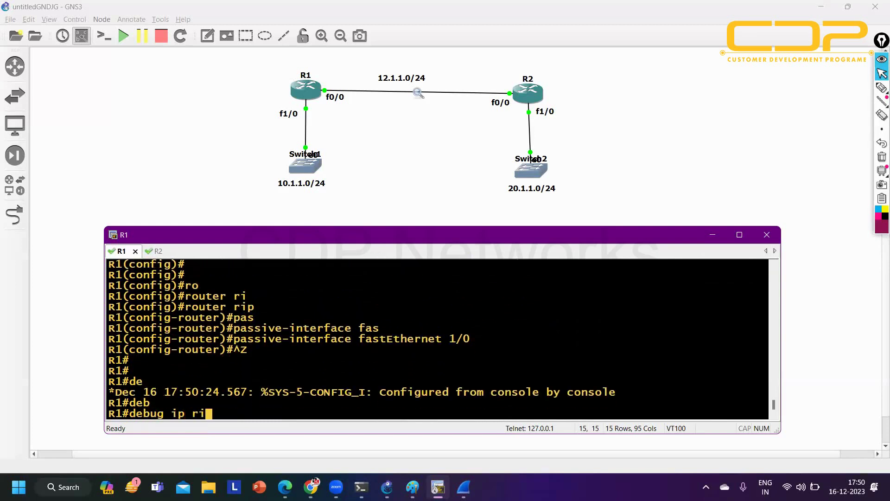
{"action": "key", "text": "Tab"}
{"action": "type", "text": "ev"}
{"action": "key", "text": "Tab"}
{"action": "key", "text": "Return"}
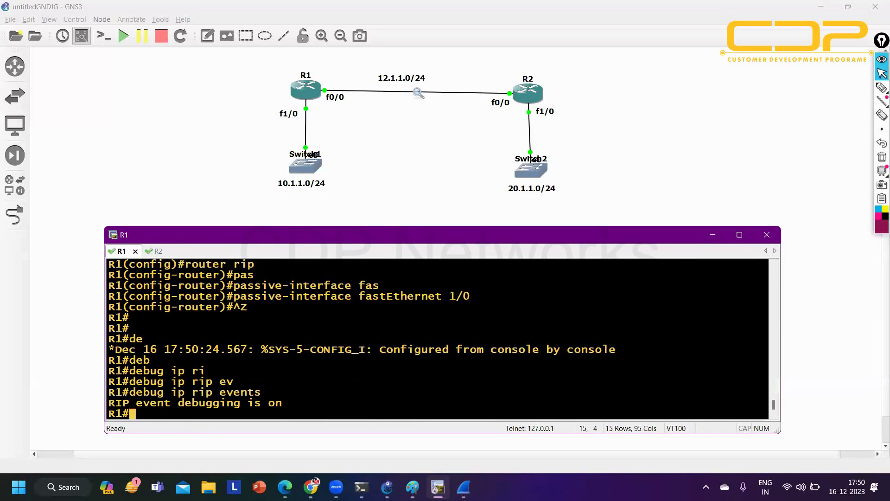
Examine the new RIP debug messages on R1 and highlight the interface name in the received-update line
{"action": "left_click", "coordinate": [272, 71]}
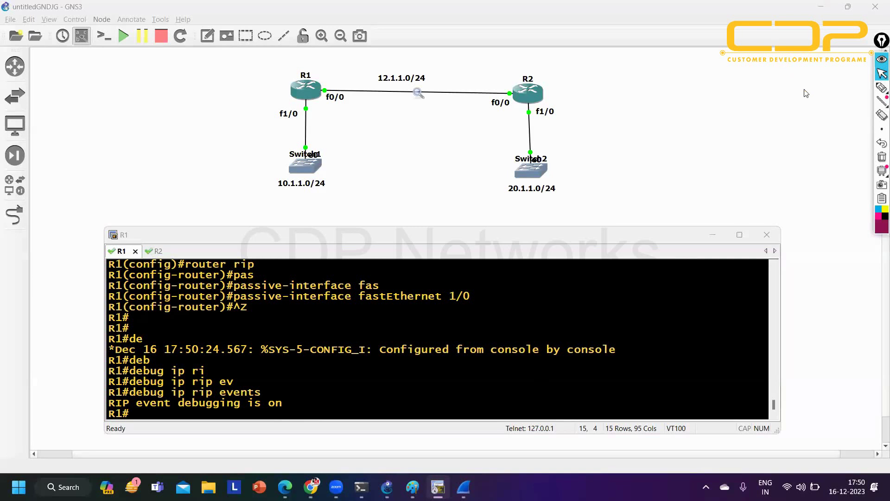
{"action": "left_click", "coordinate": [232, 394]}
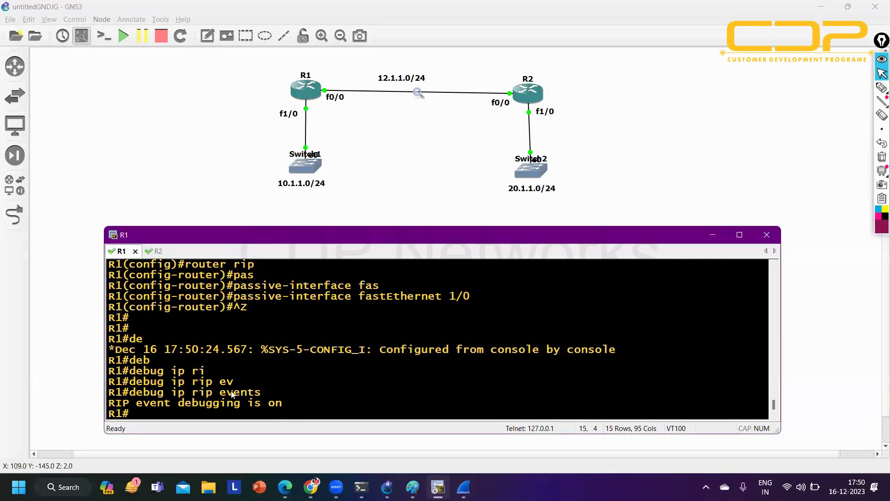
{"action": "key", "text": "Return"}
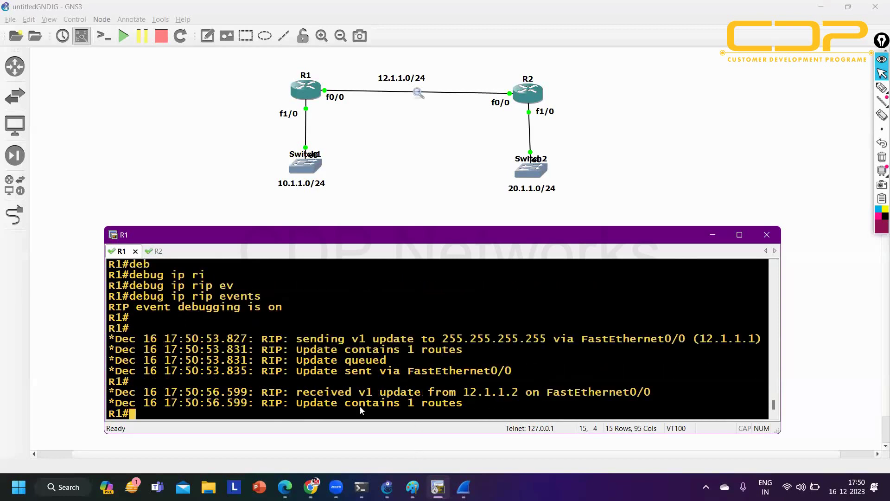
{"action": "left_click_drag", "start_coordinate": [416, 371], "coordinate": [690, 388]}
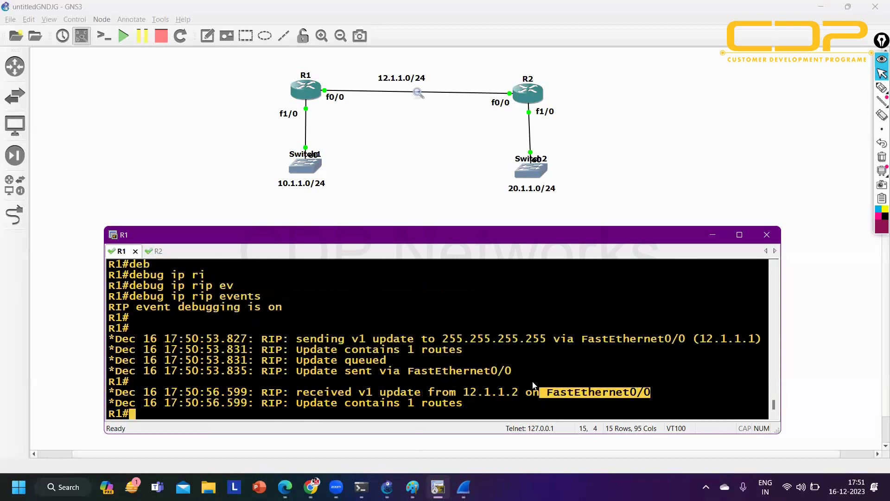
{"action": "key", "text": "Return"}
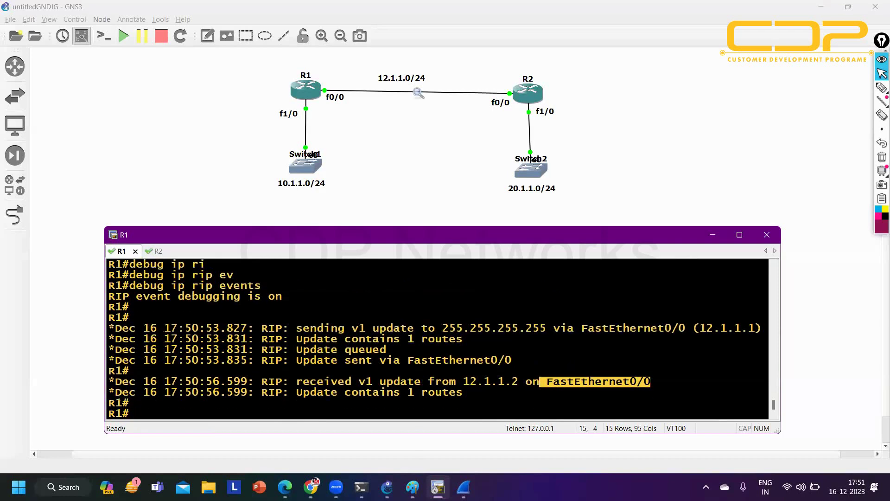
Turn off all debugging on R1 with un all
{"action": "type", "text": "un all"}
{"action": "key", "text": "Return"}
{"action": "key", "text": "Return"}
{"action": "key", "text": "Return"}
{"action": "key", "text": "Return"}
Switch to R2's console, enter configuration mode and open the RIP process with router rip
{"action": "key", "text": "ctrl+Tab"}
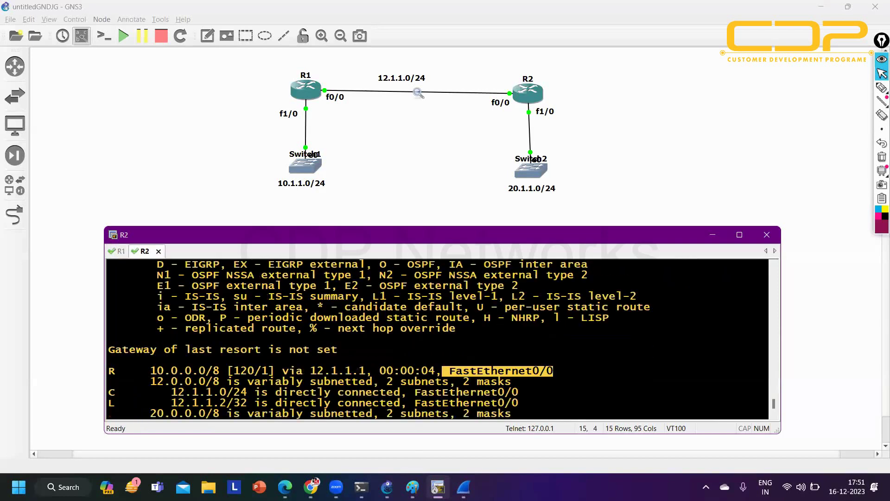
{"action": "type", "text": "conf"}
{"action": "key", "text": "Tab"}
{"action": "key", "text": "Return"}
{"action": "key", "text": "Return"}
{"action": "key", "text": "Return"}
{"action": "key", "text": "Return"}
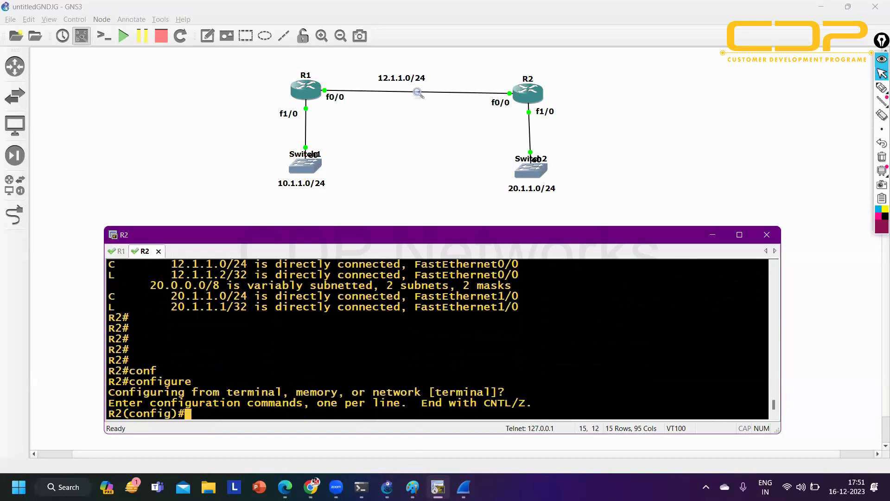
{"action": "key", "text": "Return"}
{"action": "key", "text": "Return"}
{"action": "type", "text": "ro"}
{"action": "key", "text": "Tab"}
{"action": "type", "text": "ri"}
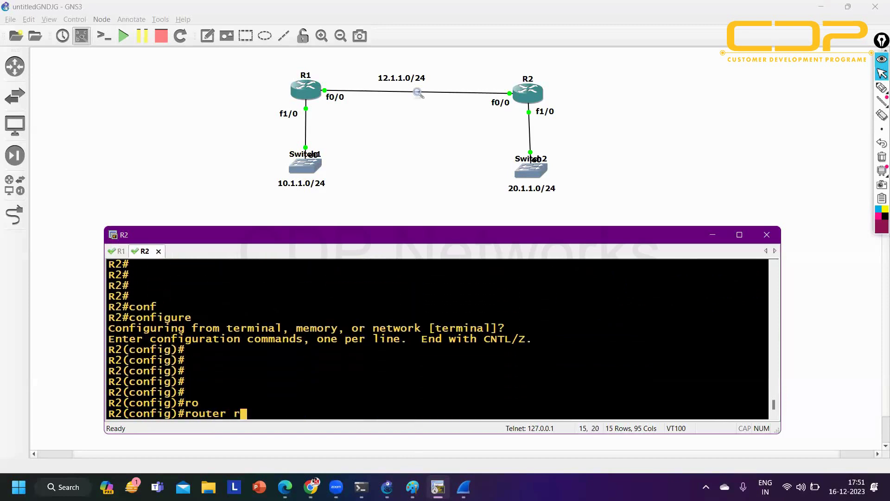
{"action": "key", "text": "Tab"}
{"action": "key", "text": "Return"}
Make fastEthernet 1/0 a passive interface in R2's RIP configuration
{"action": "type", "text": "pas"}
{"action": "key", "text": "Tab"}
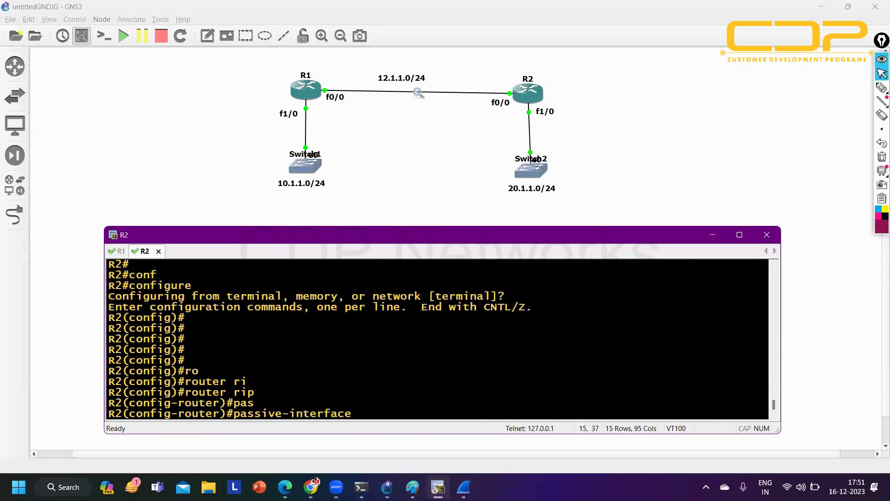
{"action": "type", "text": "fas"}
{"action": "key", "text": "Tab"}
{"action": "type", "text": "1/0"}
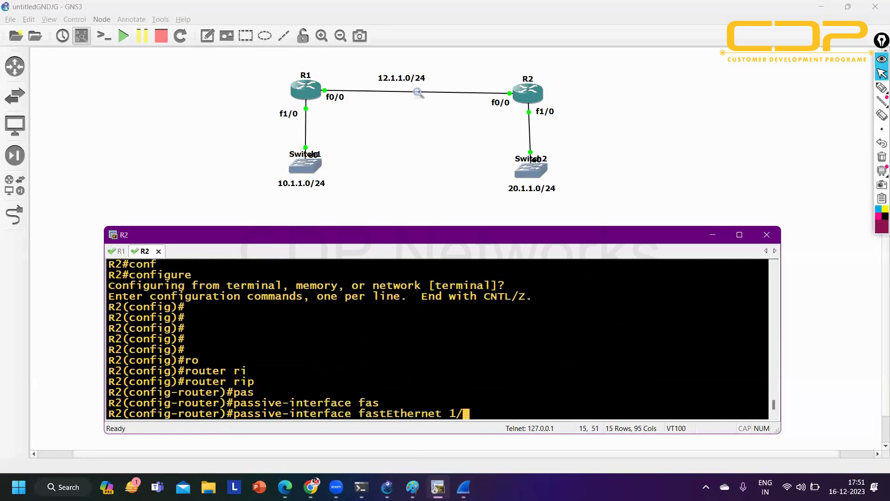
{"action": "key", "text": "Return"}
Exit R2's RIP configuration to global configuration mode and clear the console view with blank prompts
{"action": "type", "text": "exit"}
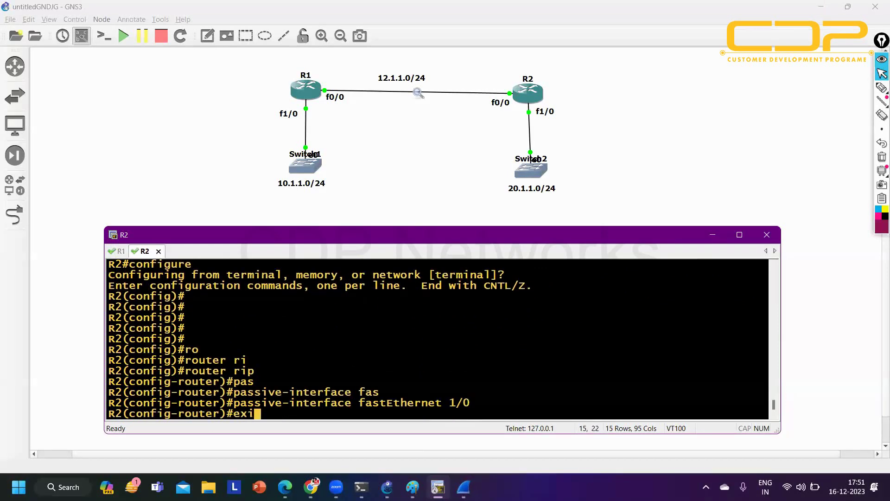
{"action": "key", "text": "Return"}
{"action": "key", "text": "Return"}
{"action": "key", "text": "Return"}
{"action": "key", "text": "Return"}
{"action": "key", "text": "Return"}
{"action": "key", "text": "Return"}
{"action": "key", "text": "Return"}
{"action": "key", "text": "Return"}
{"action": "key", "text": "Return"}
{"action": "key", "text": "Return"}
{"action": "key", "text": "Return"}
{"action": "key", "text": "Return"}
{"action": "key", "text": "Return"}
{"action": "key", "text": "Return"}
{"action": "key", "text": "Return"}
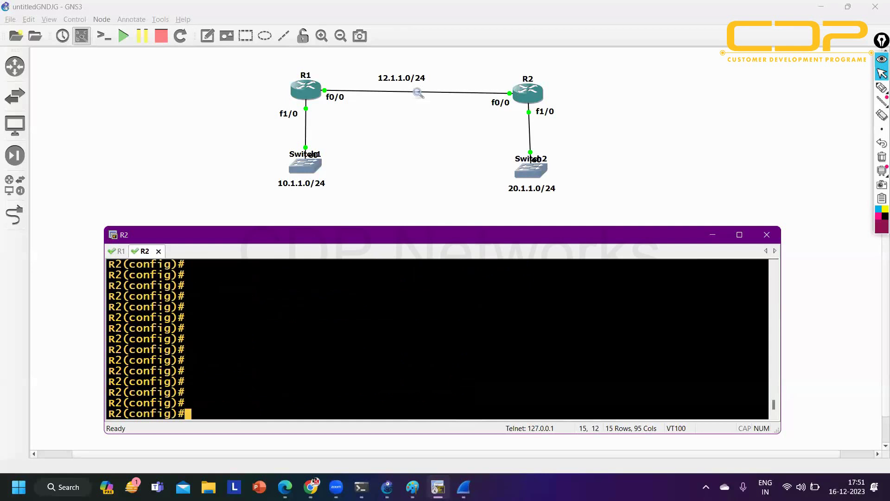
Switch to R1's console, enter configuration mode and reopen the RIP process with router rip
{"action": "key", "text": "ctrl+Tab"}
{"action": "key", "text": "Return"}
{"action": "key", "text": "Return"}
{"action": "type", "text": "conf"}
{"action": "key", "text": "Tab"}
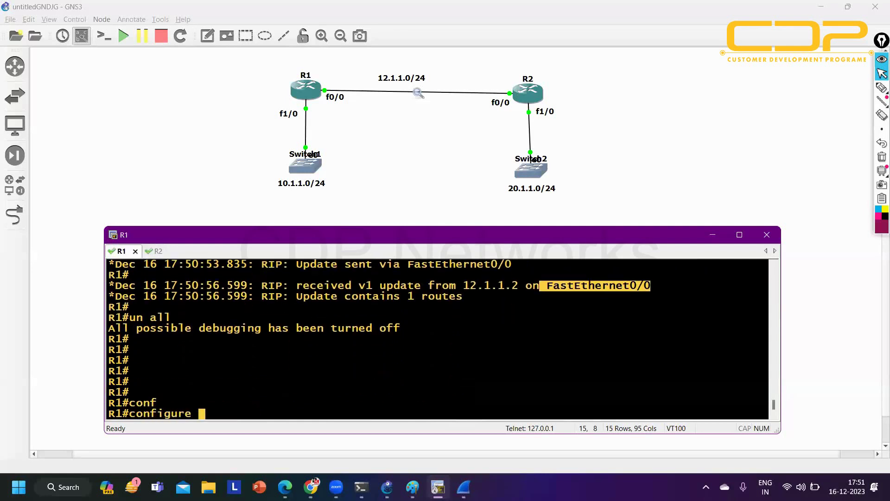
{"action": "key", "text": "Return"}
{"action": "key", "text": "Return"}
{"action": "key", "text": "Return"}
{"action": "type", "text": "ro"}
{"action": "key", "text": "Tab"}
{"action": "type", "text": "r"}
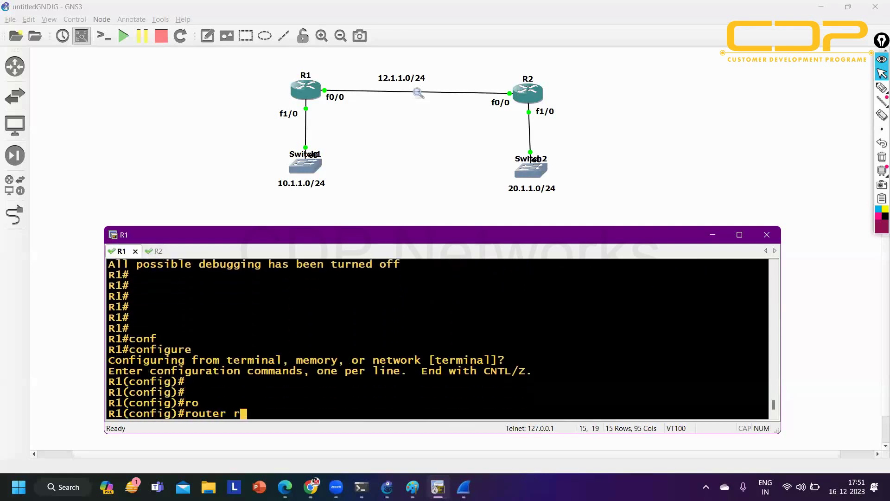
{"action": "type", "text": "i"}
{"action": "key", "text": "Tab"}
{"action": "key", "text": "Return"}
Set the RIP process on R1 to version 2
{"action": "type", "text": "ver"}
{"action": "key", "text": "Tab"}
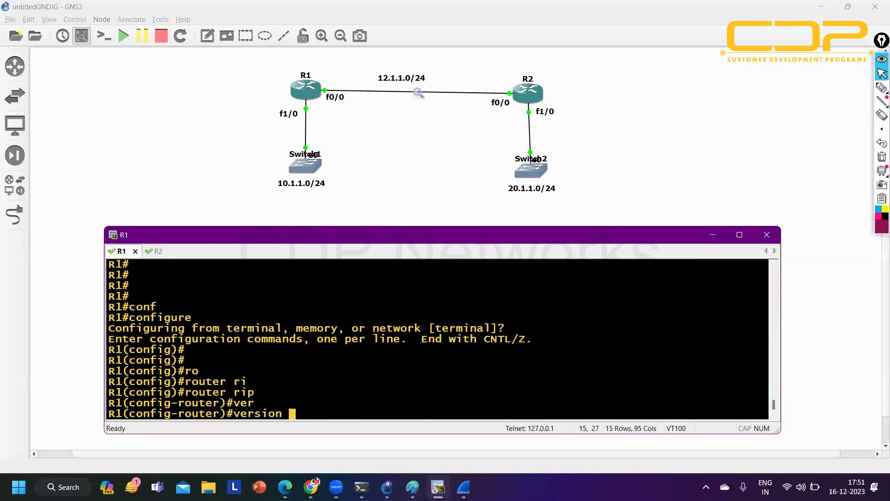
{"action": "type", "text": "2"}
{"action": "key", "text": "Return"}
Switch to R2's console, open its RIP process with router rip and set it to version 2
{"action": "key", "text": "ctrl+Tab"}
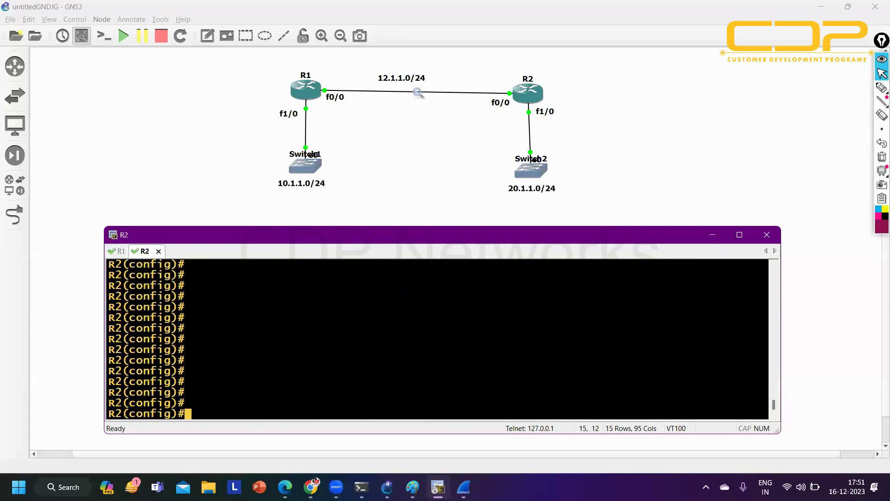
{"action": "type", "text": "ro"}
{"action": "key", "text": "Tab"}
{"action": "type", "text": "ri"}
{"action": "key", "text": "Tab"}
{"action": "key", "text": "Return"}
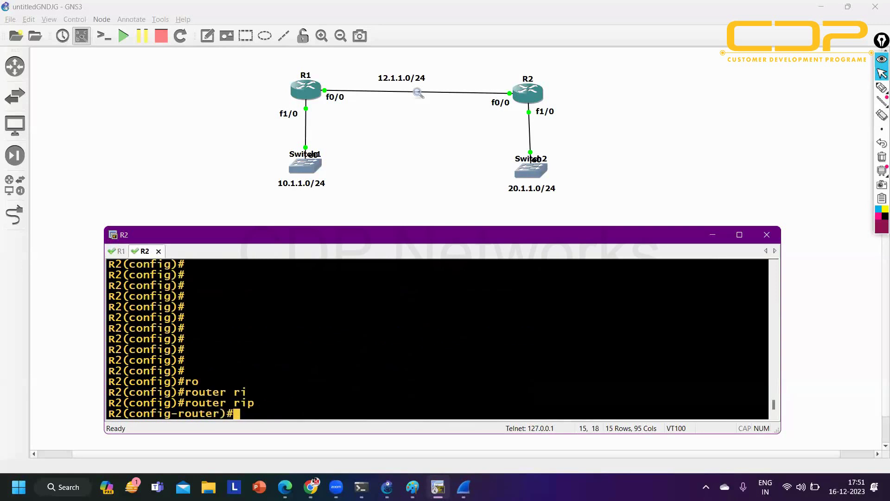
{"action": "type", "text": "ver"}
{"action": "key", "text": "Tab"}
{"action": "type", "text": "2"}
{"action": "key", "text": "Return"}
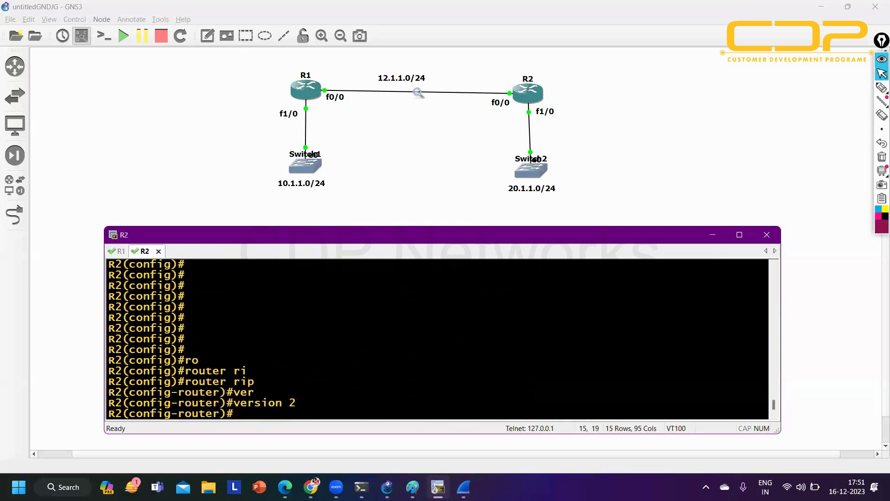
Leave configuration mode on R2 and clear its console view with blank prompts
{"action": "key", "text": "ctrl+z"}
{"action": "key", "text": "Return"}
{"action": "key", "text": "Return"}
{"action": "key", "text": "Return"}
{"action": "key", "text": "Return"}
{"action": "key", "text": "Return"}
{"action": "key", "text": "Return"}
{"action": "key", "text": "Return"}
{"action": "key", "text": "Return"}
{"action": "key", "text": "Return"}
{"action": "key", "text": "Return"}
{"action": "key", "text": "Return"}
{"action": "key", "text": "Return"}
{"action": "key", "text": "Return"}
{"action": "key", "text": "Return"}
{"action": "key", "text": "Return"}
{"action": "key", "text": "Return"}
{"action": "key", "text": "Return"}
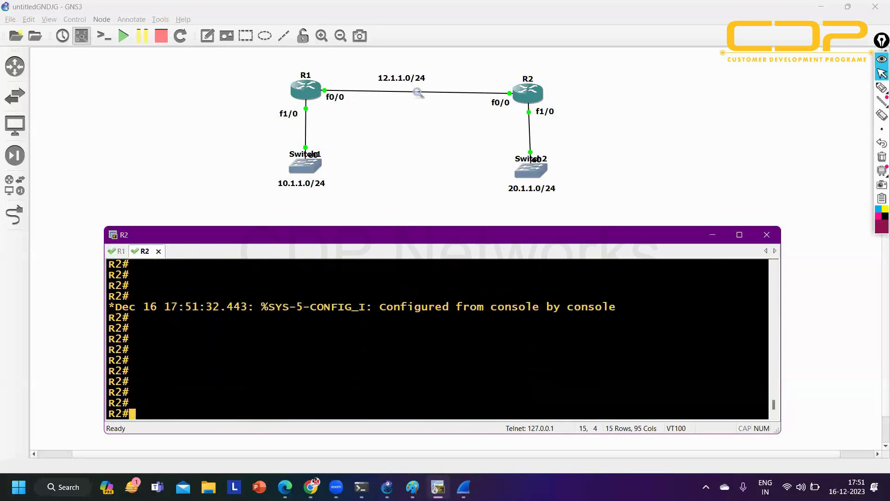
{"action": "key", "text": "Return"}
{"action": "key", "text": "Return"}
{"action": "key", "text": "Return"}
{"action": "key", "text": "Return"}
{"action": "key", "text": "Return"}
{"action": "key", "text": "Return"}
Return to R1's console, leave configuration mode and clear the view with blank prompts
{"action": "key", "text": "ctrl+Tab"}
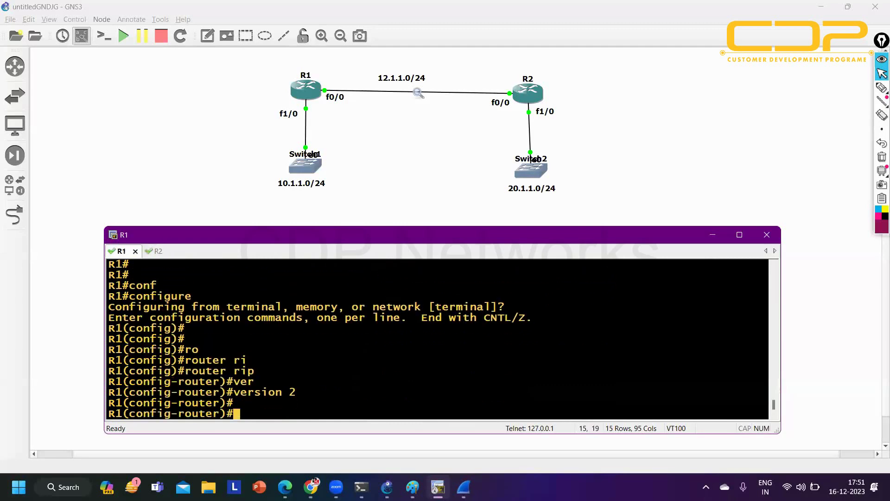
{"action": "key", "text": "ctrl+z"}
{"action": "key", "text": "Return"}
{"action": "key", "text": "Return"}
{"action": "key", "text": "Return"}
{"action": "key", "text": "Return"}
{"action": "key", "text": "Return"}
{"action": "key", "text": "Return"}
{"action": "key", "text": "Return"}
{"action": "key", "text": "Return"}
{"action": "key", "text": "Return"}
{"action": "key", "text": "Return"}
{"action": "key", "text": "Return"}
{"action": "key", "text": "Return"}
{"action": "key", "text": "Return"}
{"action": "key", "text": "Return"}
{"action": "key", "text": "Return"}
{"action": "key", "text": "Return"}
{"action": "key", "text": "Return"}
{"action": "key", "text": "Return"}
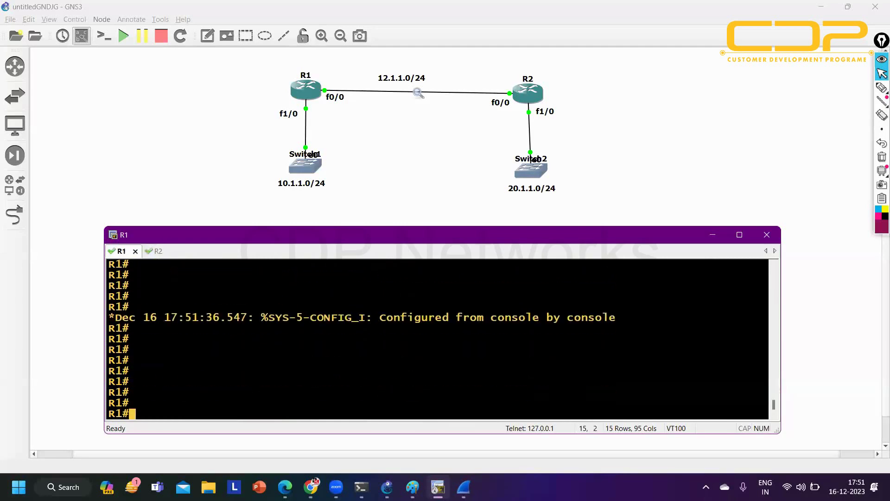
Run show ip protocols on R1 in the maximized console and add blank prompts below the output
{"action": "type", "text": "sh"}
{"action": "key", "text": "Tab"}
{"action": "type", "text": "ip rou"}
{"action": "key", "text": "BackSpace"}
{"action": "key", "text": "BackSpace"}
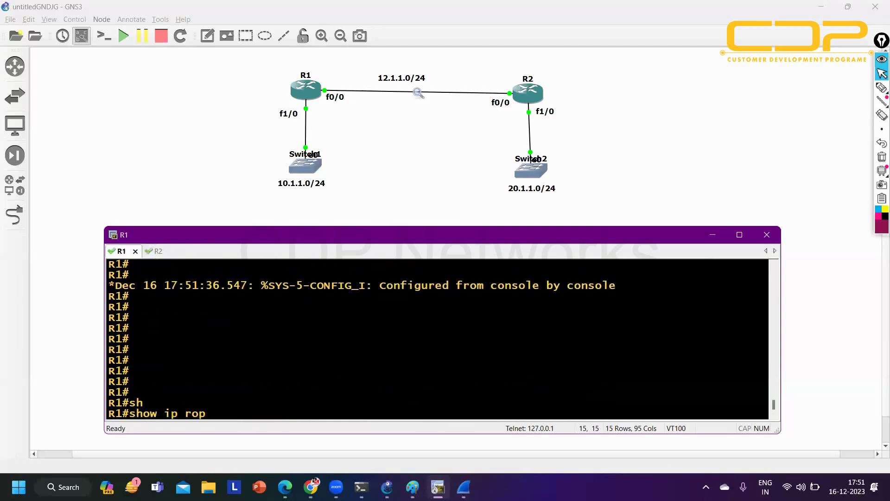
{"action": "key", "text": "BackSpace"}
{"action": "type", "text": "pro"}
{"action": "key", "text": "Tab"}
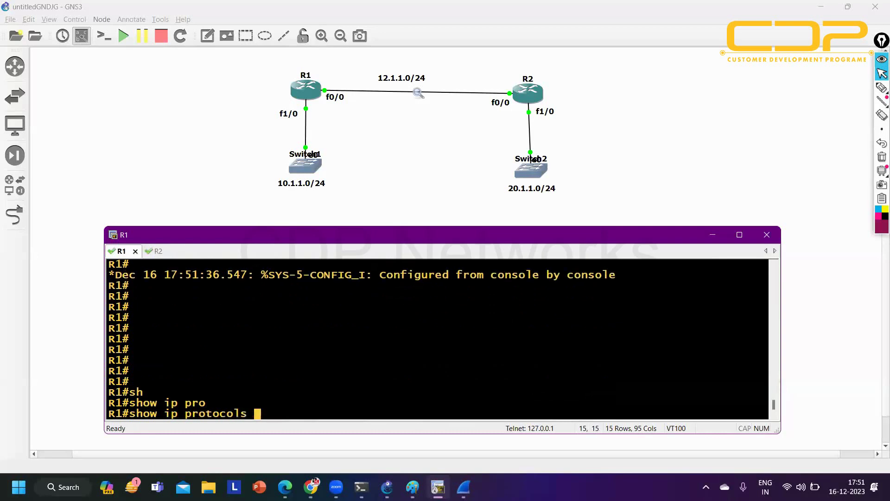
{"action": "left_click", "coordinate": [740, 234]}
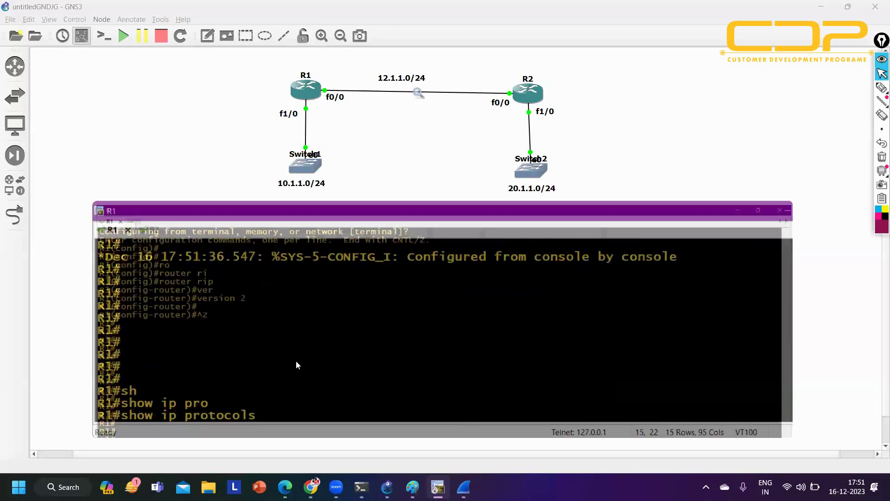
{"action": "key", "text": "Return"}
{"action": "key", "text": "Return"}
{"action": "key", "text": "Return"}
{"action": "key", "text": "Return"}
{"action": "key", "text": "Return"}
{"action": "key", "text": "Return"}
{"action": "key", "text": "Return"}
{"action": "key", "text": "Return"}
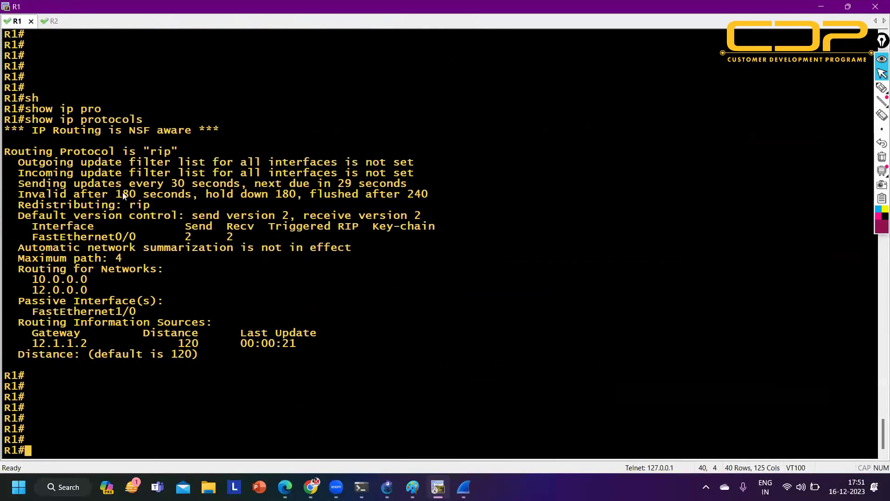
Examine the passive interface, send and receive versions, automatic summarization and routed networks in R1's protocol output
{"action": "left_click_drag", "start_coordinate": [14, 301], "coordinate": [125, 314]}
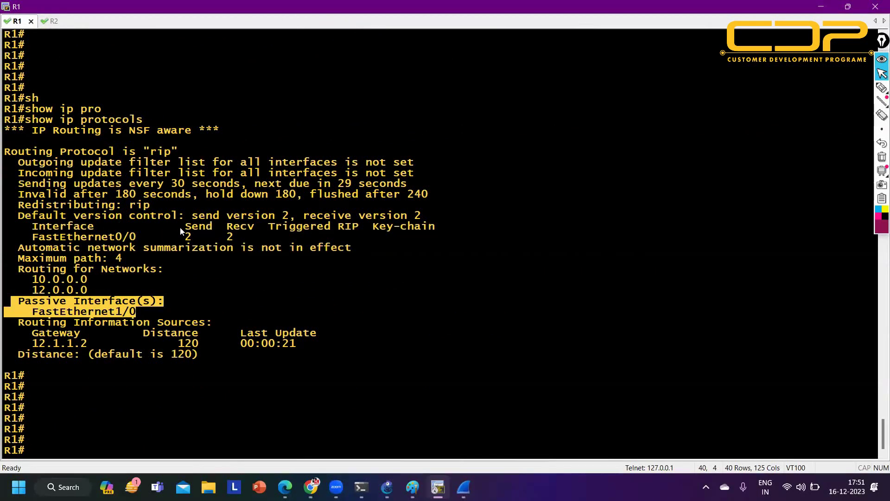
{"action": "left_click_drag", "start_coordinate": [181, 230], "coordinate": [212, 227]}
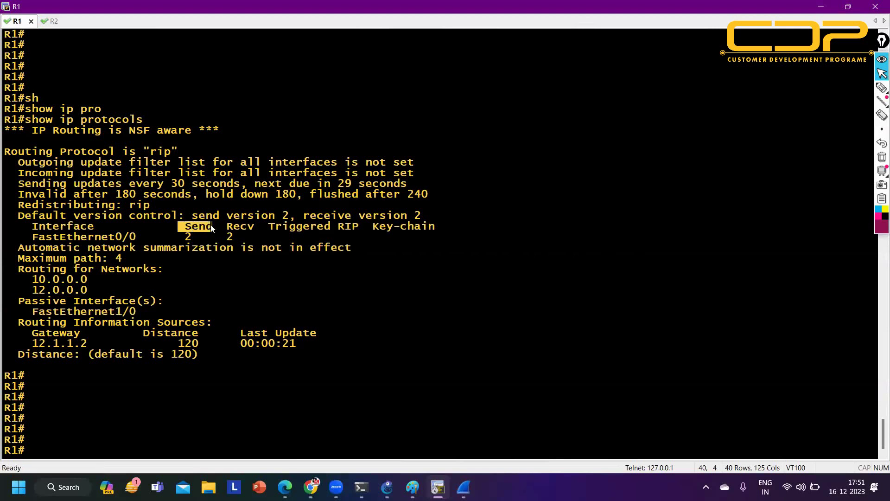
{"action": "left_click_drag", "start_coordinate": [230, 226], "coordinate": [256, 226]}
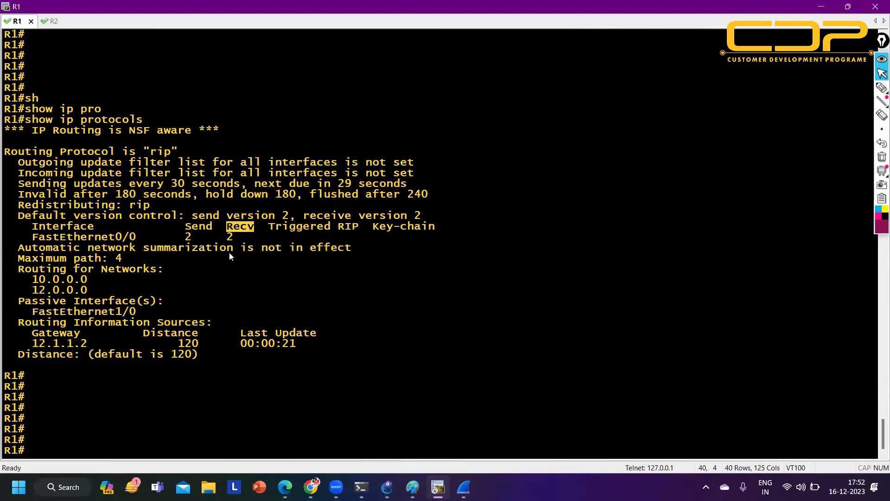
{"action": "left_click_drag", "start_coordinate": [21, 251], "coordinate": [353, 250]}
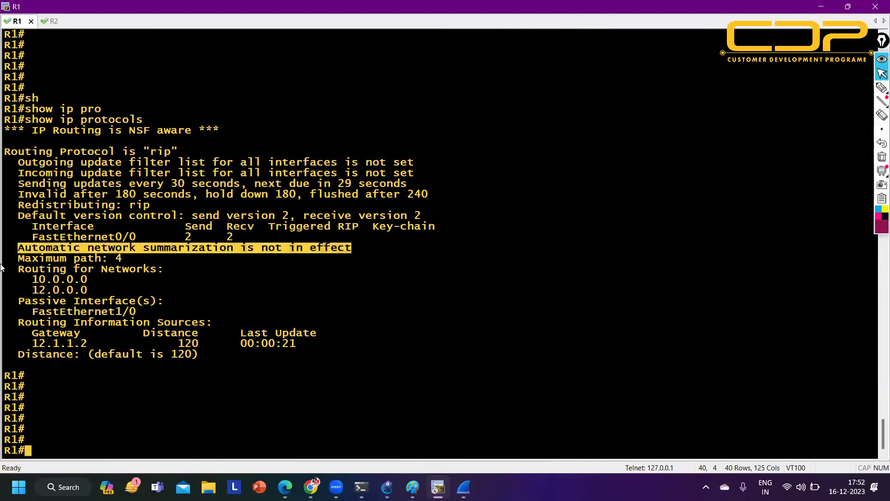
{"action": "left_click_drag", "start_coordinate": [31, 279], "coordinate": [88, 280]}
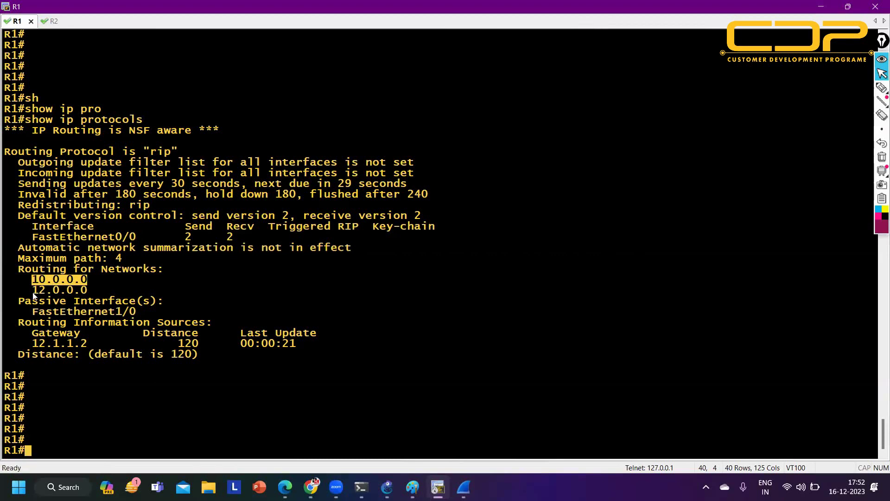
{"action": "left_click_drag", "start_coordinate": [33, 295], "coordinate": [94, 284]}
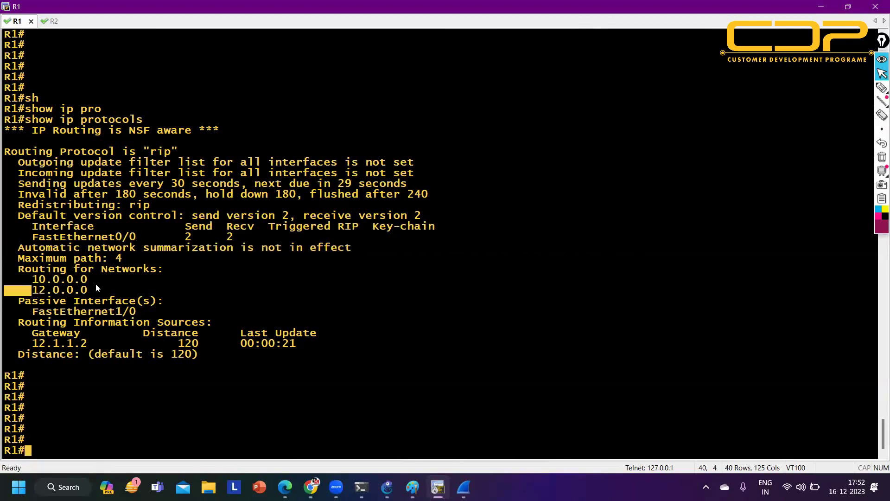
Display R1's routing table with show ip route and examine the RIP-learned 20.0.0.0/8 entry
{"action": "type", "text": "sh"}
{"action": "key", "text": "Tab"}
{"action": "type", "text": "ip ro"}
{"action": "key", "text": "Tab"}
{"action": "key", "text": "Return"}
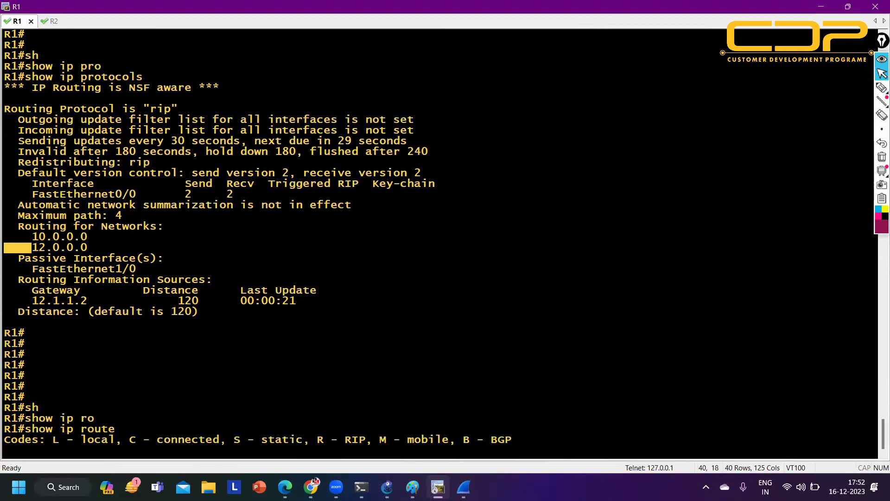
{"action": "key", "text": "Return"}
{"action": "key", "text": "Return"}
{"action": "key", "text": "Return"}
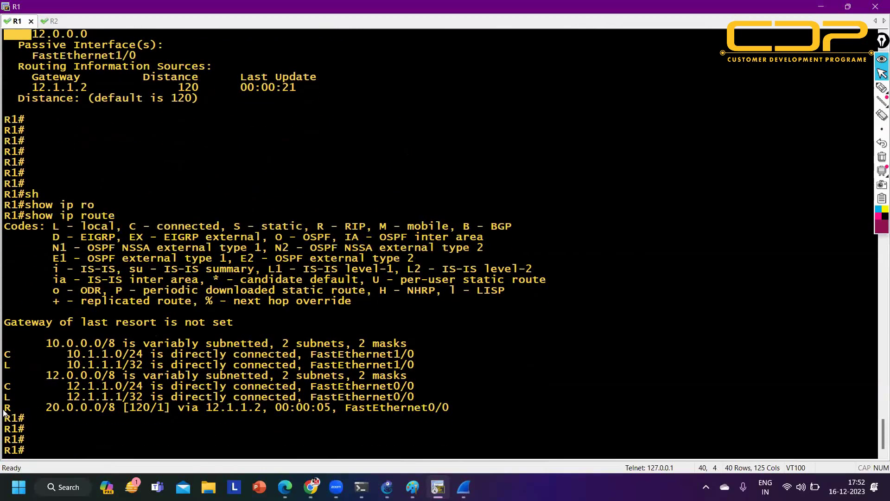
{"action": "left_click_drag", "start_coordinate": [4, 408], "coordinate": [108, 410]}
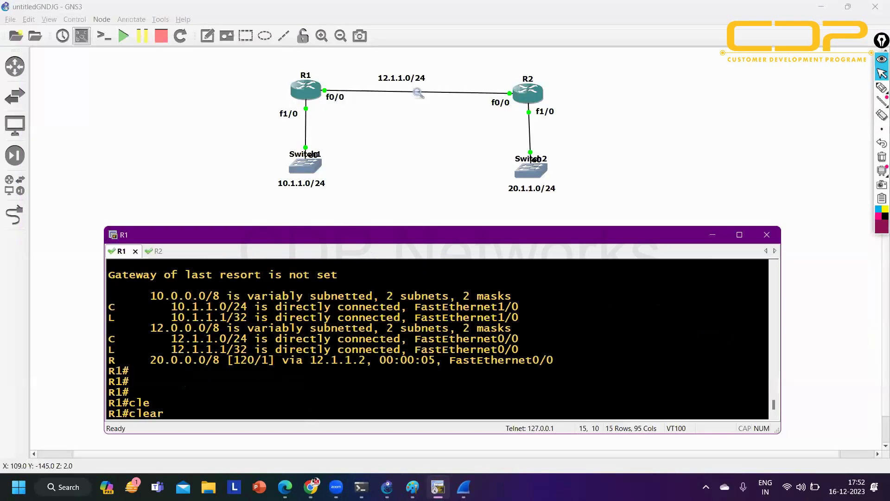
Try to complete a RIP clearing command on R1, first as clear ip rip and as clear rip
{"action": "type", "text": "ip ri"}
{"action": "key", "text": "Tab"}
{"action": "type", "text": "p"}
{"action": "key", "text": "Tab"}
{"action": "key", "text": "BackSpace"}
{"action": "key", "text": "BackSpace"}
{"action": "key", "text": "BackSpace"}
{"action": "key", "text": "BackSpace"}
{"action": "key", "text": "BackSpace"}
{"action": "key", "text": "BackSpace"}
{"action": "key", "text": "BackSpace"}
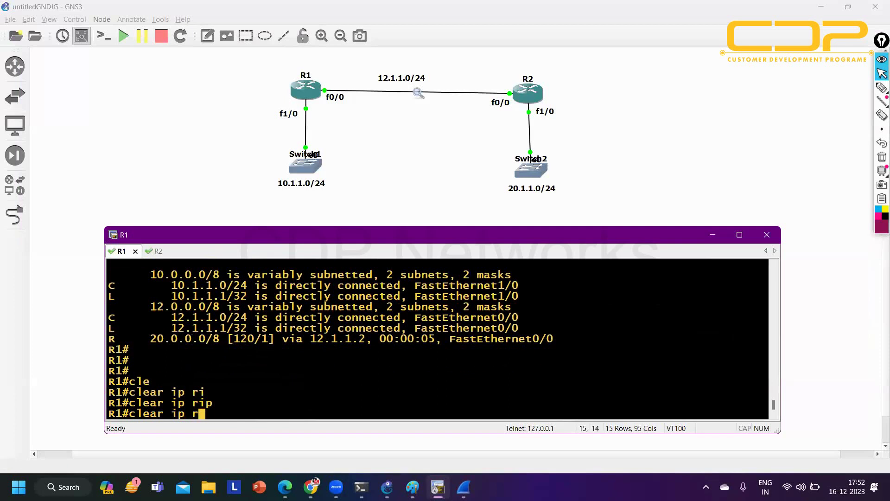
{"action": "type", "text": "ri"}
{"action": "key", "text": "Tab"}
{"action": "key", "text": "BackSpace"}
{"action": "key", "text": "BackSpace"}
{"action": "key", "text": "BackSpace"}
{"action": "key", "text": "BackSpace"}
{"action": "key", "text": "BackSpace"}
{"action": "key", "text": "BackSpace"}
{"action": "key", "text": "BackSpace"}
{"action": "key", "text": "BackSpace"}
{"action": "key", "text": "BackSpace"}
{"action": "key", "text": "BackSpace"}
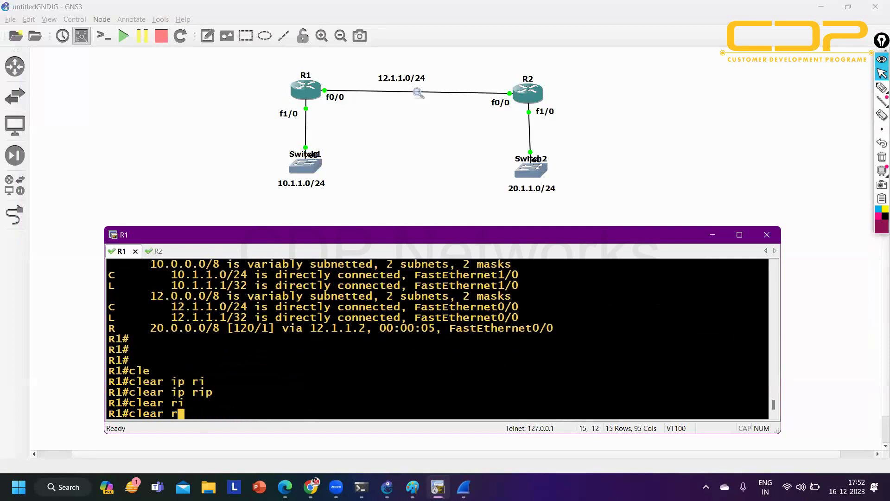
Query the command help for clear ip rip on R1 and remove the entry
{"action": "type", "text": "ip ri"}
{"action": "key", "text": "Tab"}
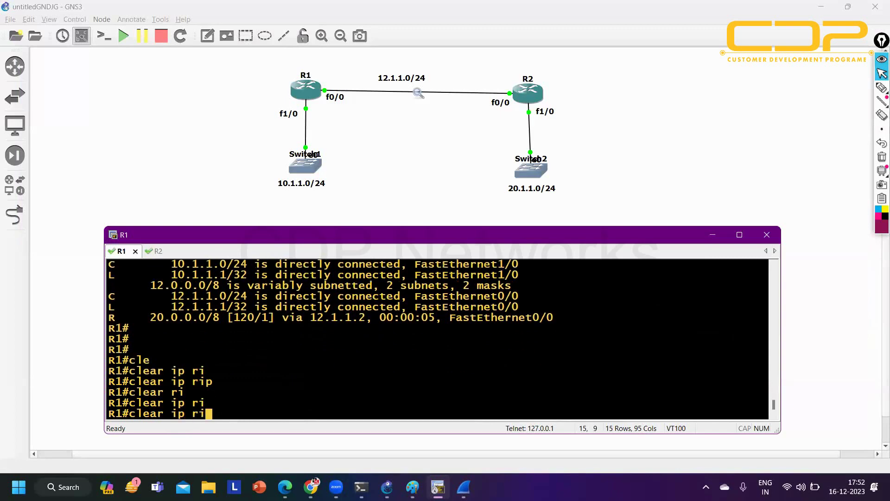
{"action": "type", "text": "p"}
{"action": "key", "text": "Tab"}
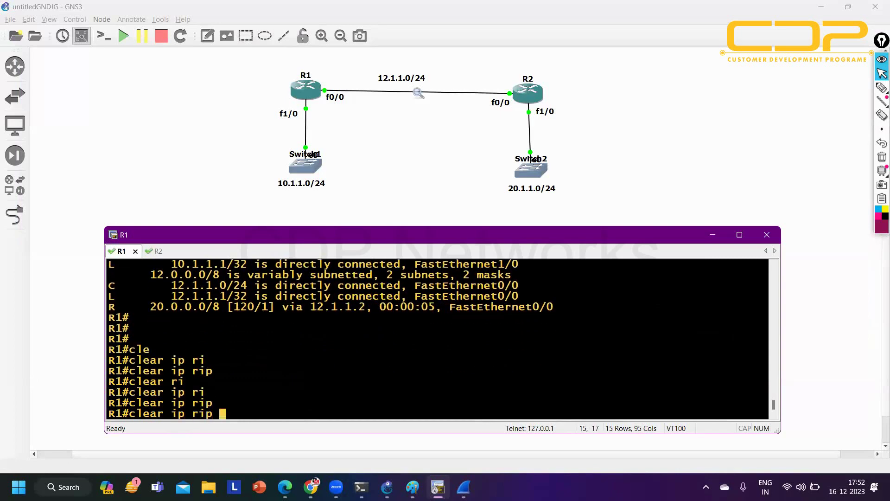
{"action": "type", "text": "?"}
{"action": "key", "text": "BackSpace"}
{"action": "key", "text": "BackSpace"}
{"action": "key", "text": "BackSpace"}
{"action": "key", "text": "BackSpace"}
{"action": "key", "text": "BackSpace"}
{"action": "key", "text": "BackSpace"}
{"action": "key", "text": "BackSpace"}
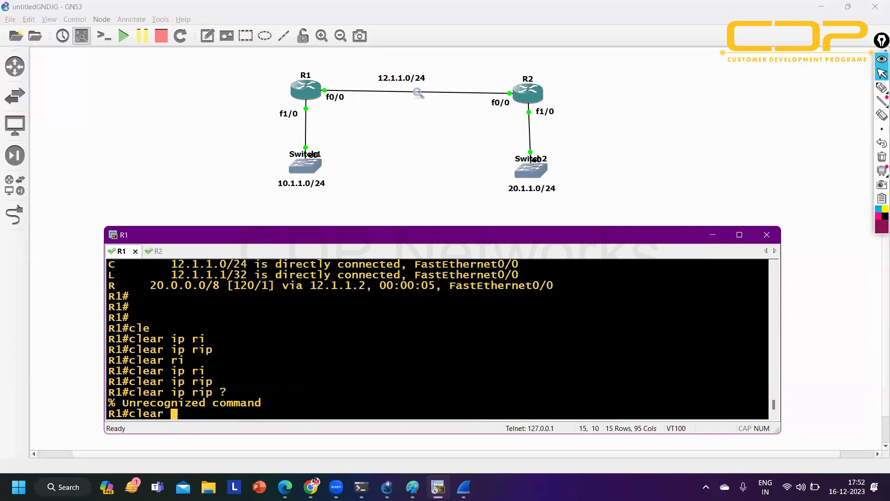
Query the command help for clear rip on R1, erase the command and return to blank prompts
{"action": "type", "text": "rip ?"}
{"action": "key", "text": "BackSpace"}
{"action": "key", "text": "BackSpace"}
{"action": "key", "text": "BackSpace"}
{"action": "key", "text": "BackSpace"}
{"action": "key", "text": "BackSpace"}
{"action": "key", "text": "BackSpace"}
{"action": "key", "text": "BackSpace"}
{"action": "key", "text": "BackSpace"}
{"action": "key", "text": "BackSpace"}
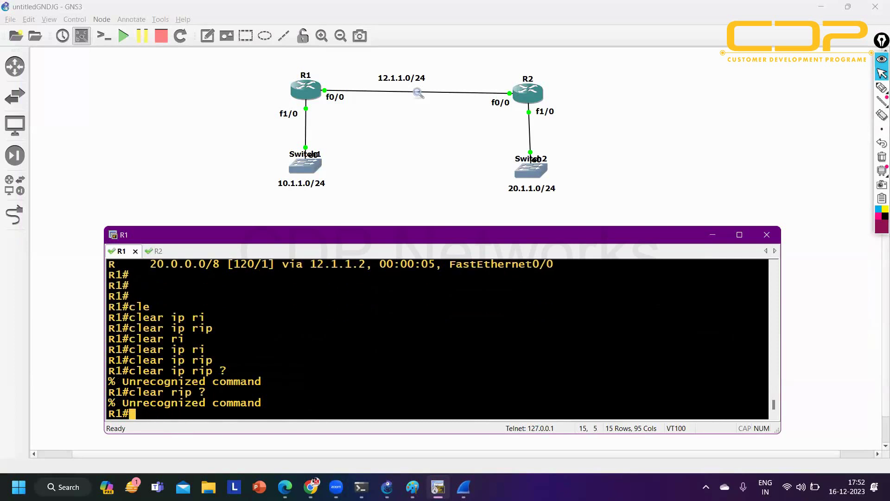
{"action": "key", "text": "Return"}
{"action": "key", "text": "Return"}
{"action": "key", "text": "Return"}
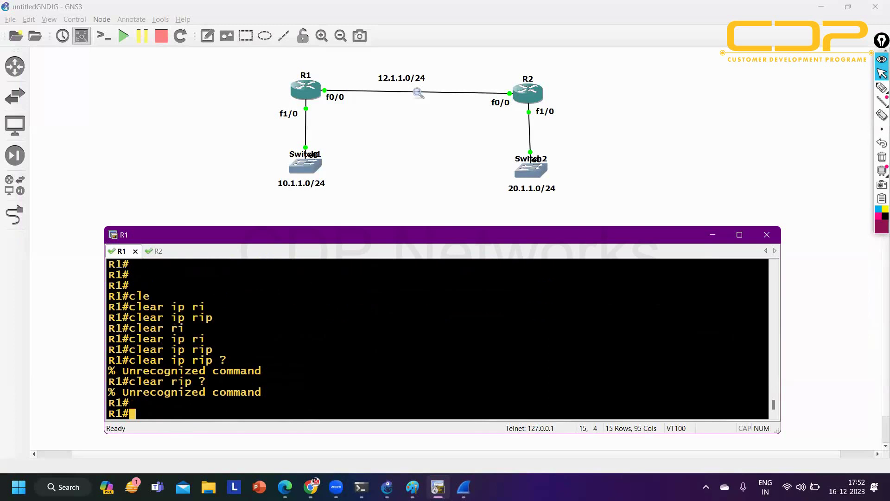
Display the RIP database on R1 with show ip rip database
{"action": "type", "text": "sh"}
{"action": "key", "text": "Tab"}
{"action": "type", "text": "ip "}
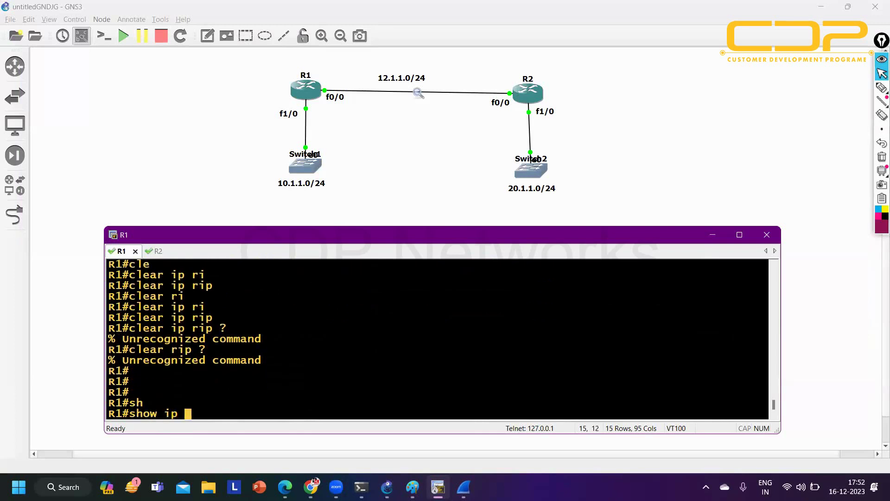
{"action": "type", "text": "ri"}
{"action": "key", "text": "Tab"}
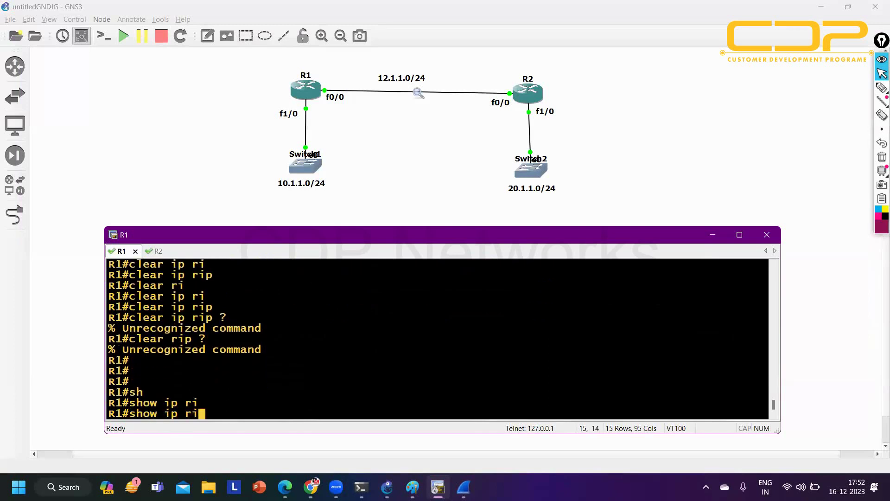
{"action": "type", "text": "p da"}
{"action": "key", "text": "Tab"}
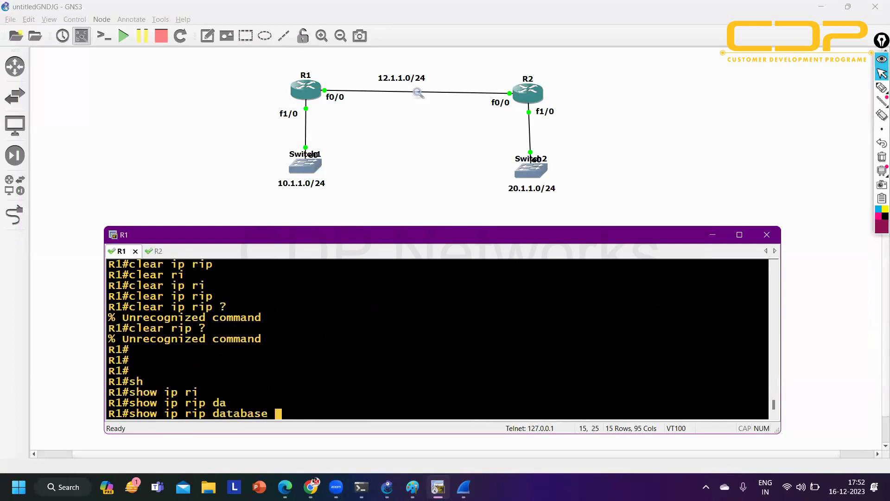
{"action": "key", "text": "Return"}
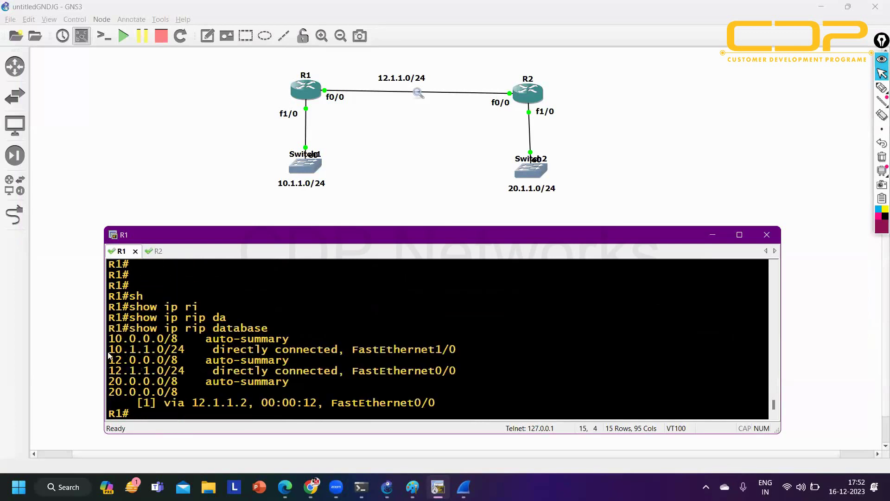
Compare the 10.1.1.0/24 and 10.0.0.0/8 auto-summary entries in R1's RIP database, glancing briefly at R2's console
{"action": "left_click_drag", "start_coordinate": [108, 351], "coordinate": [464, 349]}
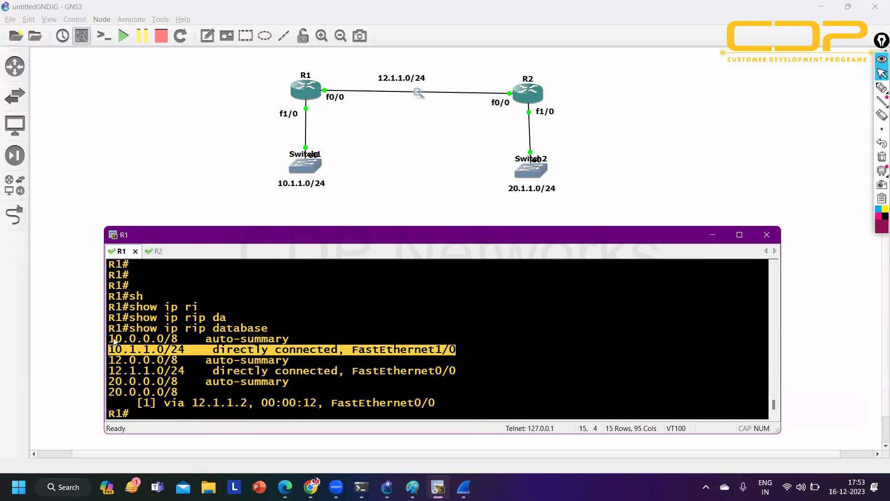
{"action": "left_click_drag", "start_coordinate": [108, 339], "coordinate": [295, 343]}
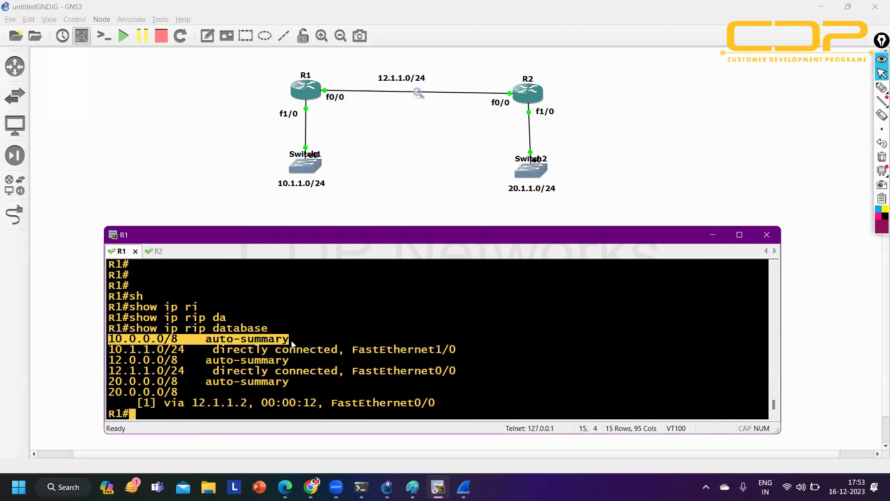
{"action": "left_click_drag", "start_coordinate": [110, 350], "coordinate": [427, 351]}
{"action": "key", "text": "ctrl+Tab"}
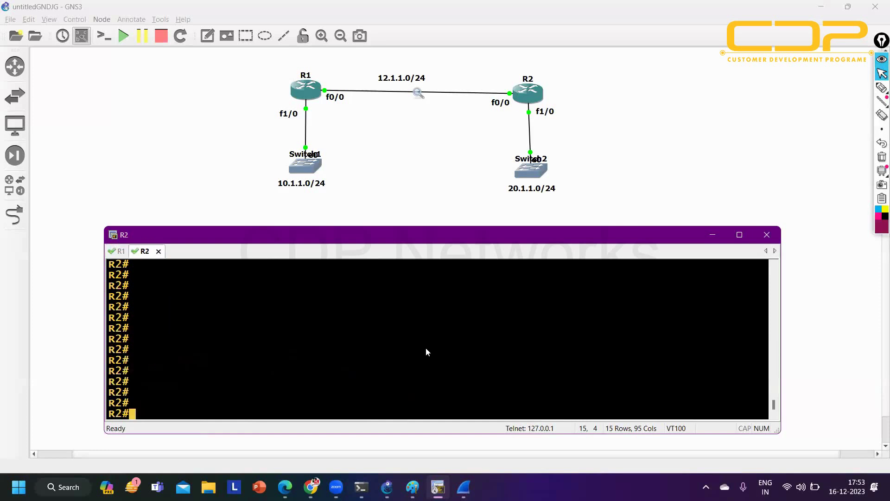
{"action": "left_click", "coordinate": [120, 252]}
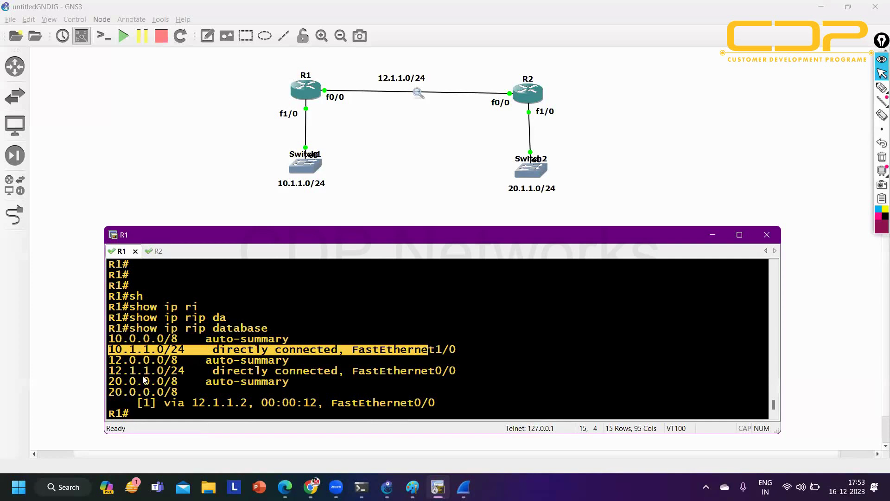
On R2, run show ip route rip and examine the 10.1.1.0/24 and 10.0.0.0/8 routes
{"action": "key", "text": "alt+2"}
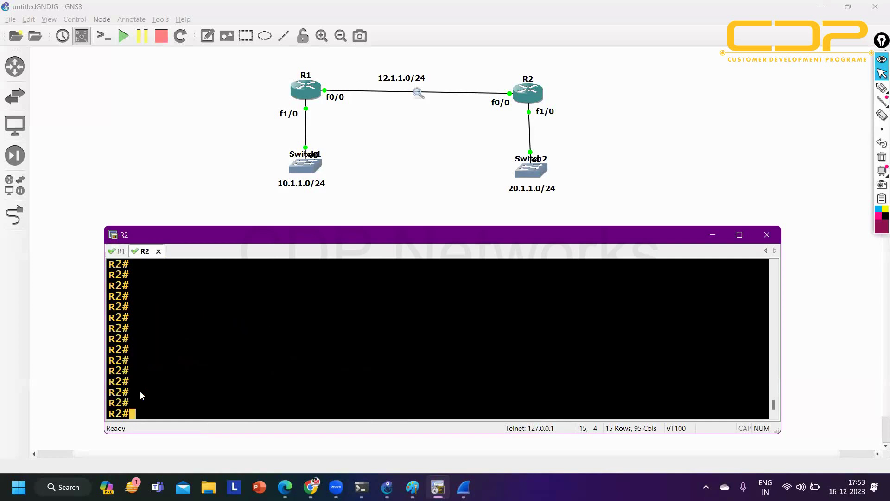
{"action": "type", "text": "sh"}
{"action": "key", "text": "Tab"}
{"action": "type", "text": "ip"}
{"action": "key", "text": "Tab"}
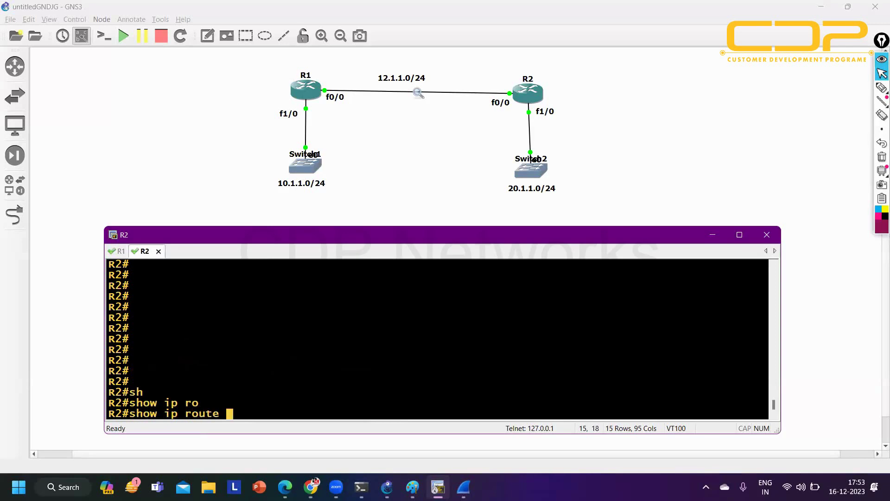
{"action": "type", "text": "ri"}
{"action": "key", "text": "Tab"}
{"action": "key", "text": "Return"}
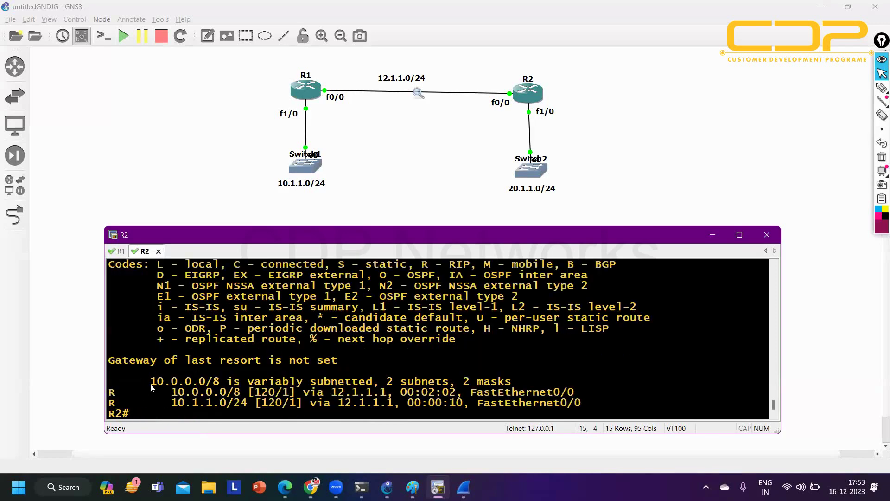
{"action": "left_click_drag", "start_coordinate": [157, 405], "coordinate": [341, 405]}
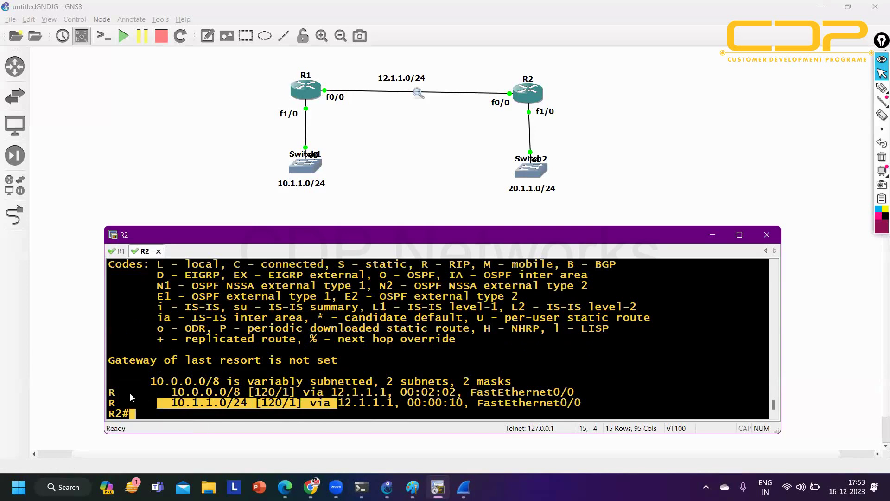
{"action": "left_click_drag", "start_coordinate": [113, 393], "coordinate": [582, 390]}
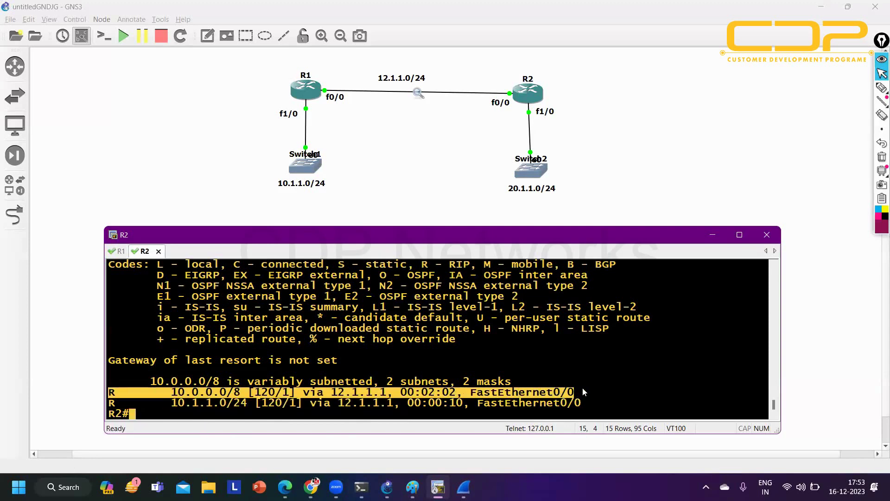
Return to R1's console and list its RIP-learned routes with show ip route rip
{"action": "left_click", "coordinate": [121, 251]}
{"action": "type", "text": "sh"}
{"action": "key", "text": "Tab"}
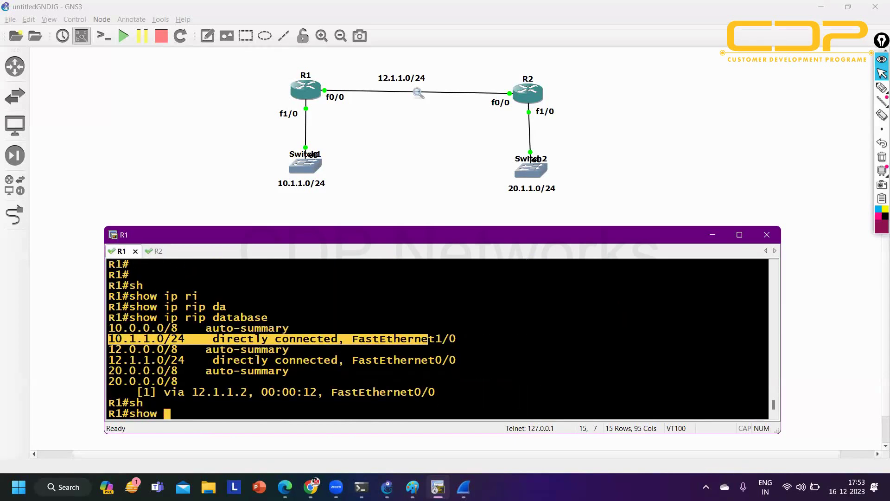
{"action": "type", "text": "ip ro"}
{"action": "key", "text": "Tab"}
{"action": "type", "text": "ri"}
{"action": "key", "text": "Tab"}
{"action": "key", "text": "Return"}
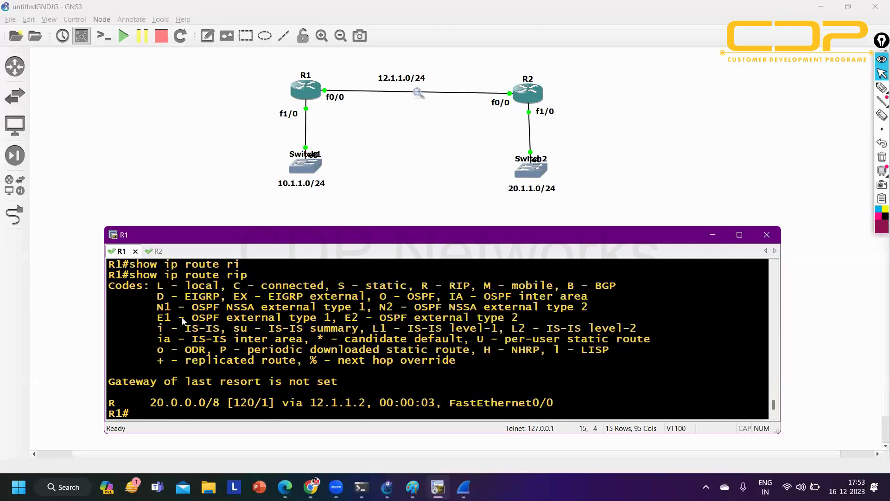
Examine the 20.0.0.0/8 route on R1 and repeat show ip route rip to watch its update timer
{"action": "left_click_drag", "start_coordinate": [139, 404], "coordinate": [568, 407]}
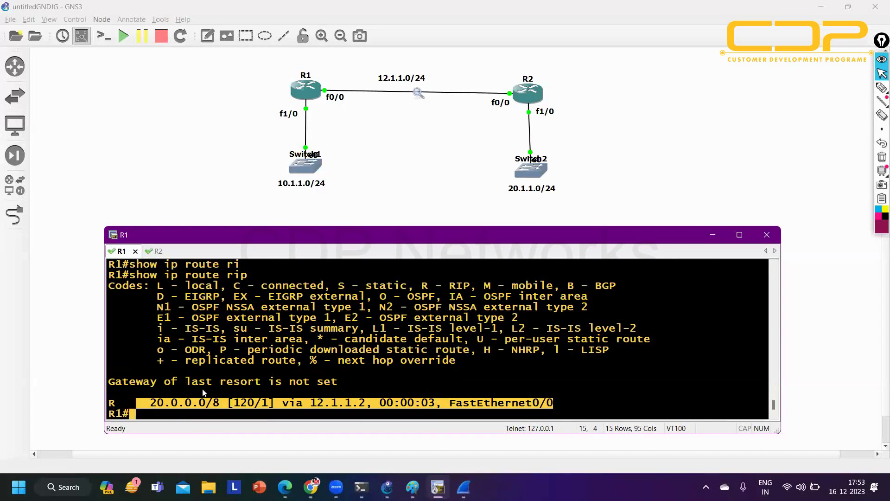
{"action": "key", "text": "Up"}
{"action": "key", "text": "Return"}
{"action": "key", "text": "Up"}
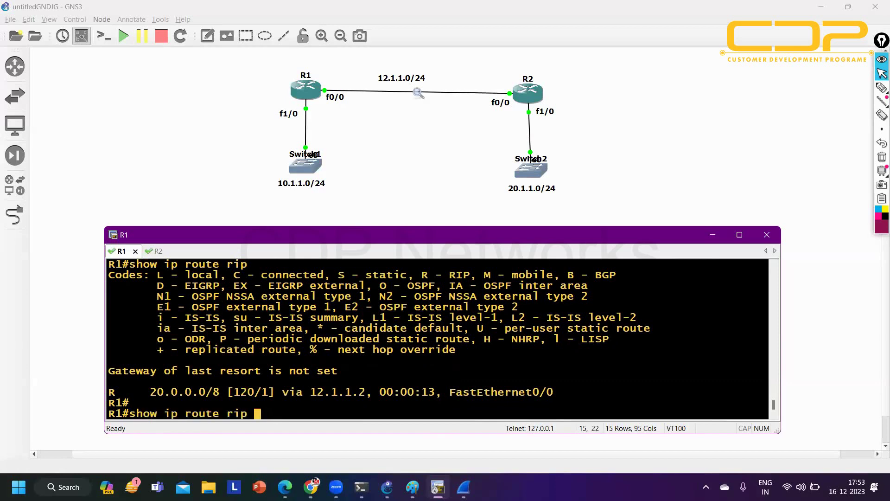
{"action": "key", "text": "Return"}
{"action": "key", "text": "Up"}
{"action": "key", "text": "Return"}
{"action": "key", "text": "Up"}
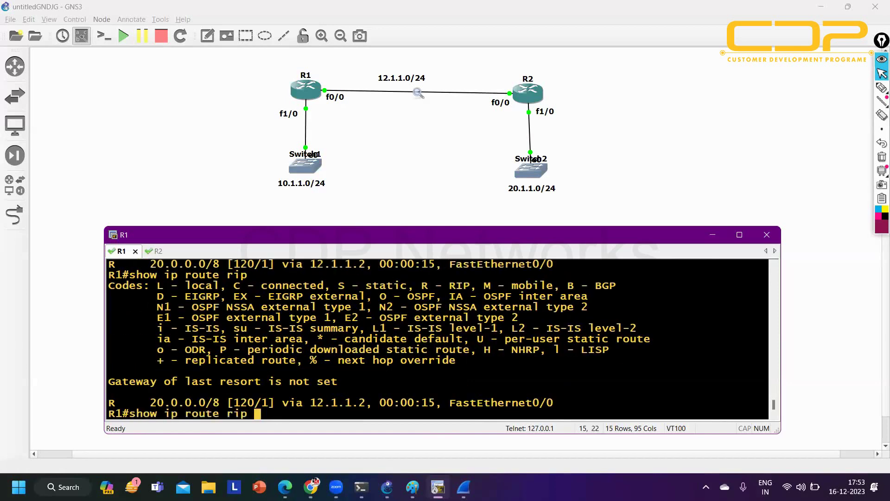
{"action": "key", "text": "Return"}
Switch to R2's console, run show ip protocols and read through its RIP settings
{"action": "key", "text": "ctrl+Tab"}
{"action": "key", "text": "Return"}
{"action": "key", "text": "Return"}
{"action": "key", "text": "Return"}
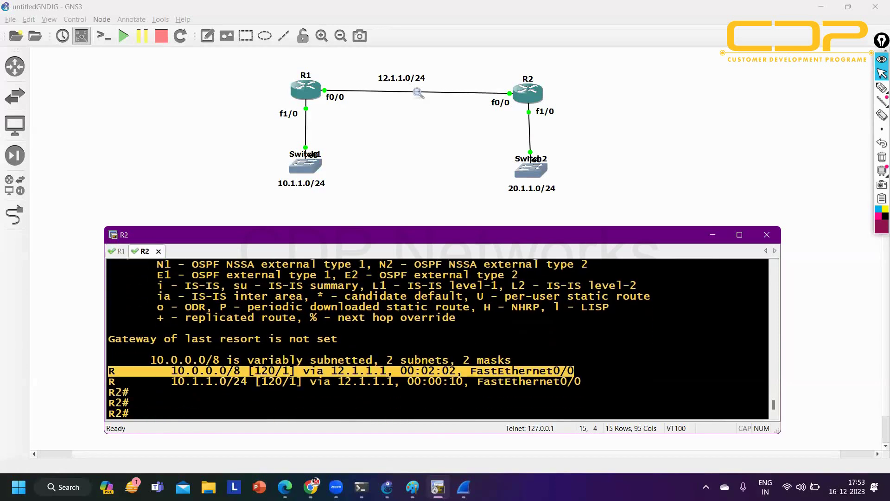
{"action": "type", "text": "sh"}
{"action": "key", "text": "Tab"}
{"action": "type", "text": "ip pro"}
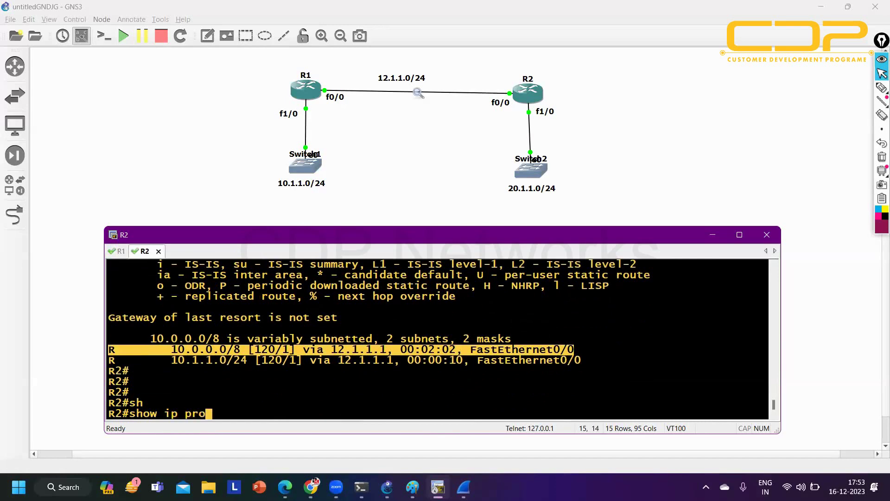
{"action": "key", "text": "Tab"}
{"action": "key", "text": "Return"}
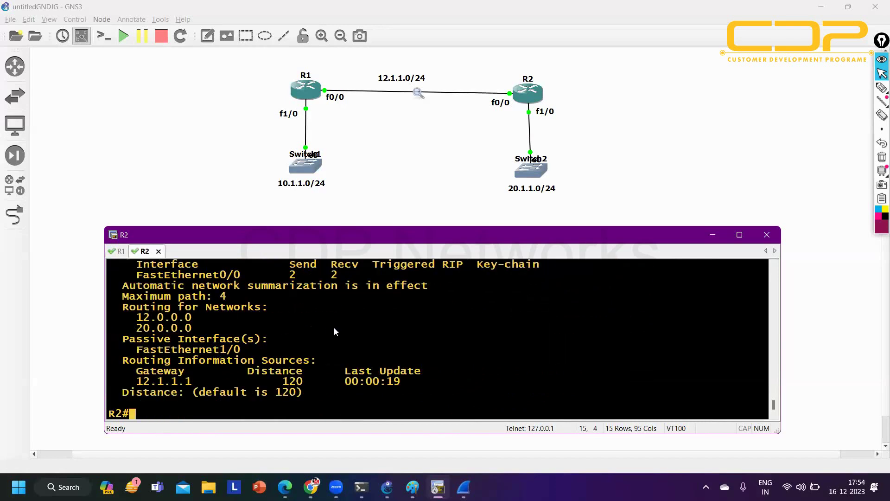
{"action": "scroll", "coordinate": [307, 339], "scroll_direction": "up", "scroll_amount": 1}
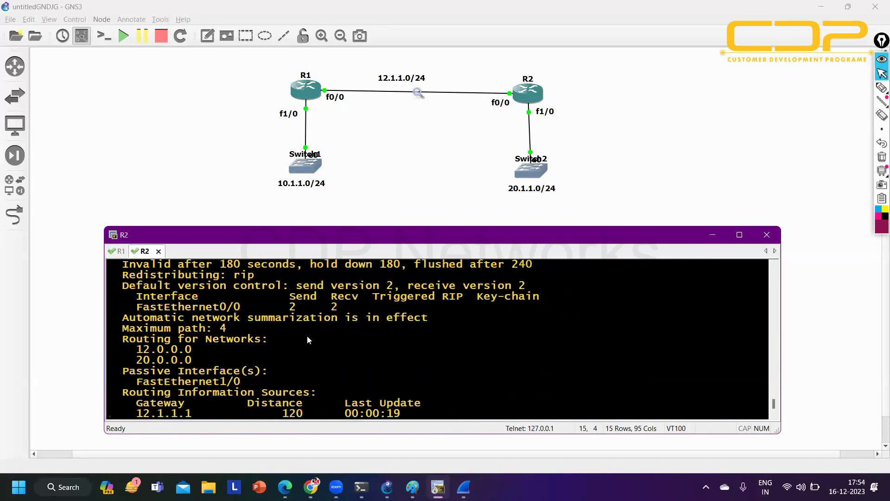
{"action": "scroll", "coordinate": [307, 336], "scroll_direction": "up", "scroll_amount": 1}
{"action": "scroll", "coordinate": [307, 336], "scroll_direction": "up", "scroll_amount": 2}
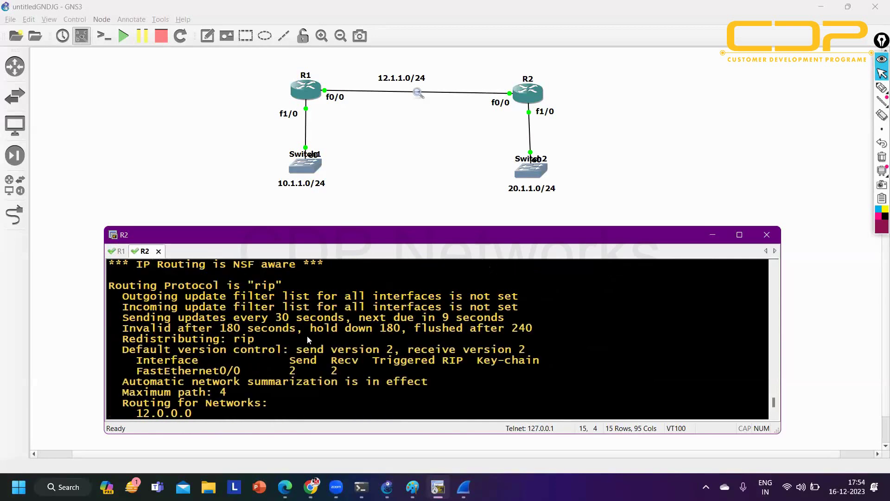
{"action": "scroll", "coordinate": [308, 340], "scroll_direction": "down", "scroll_amount": 4}
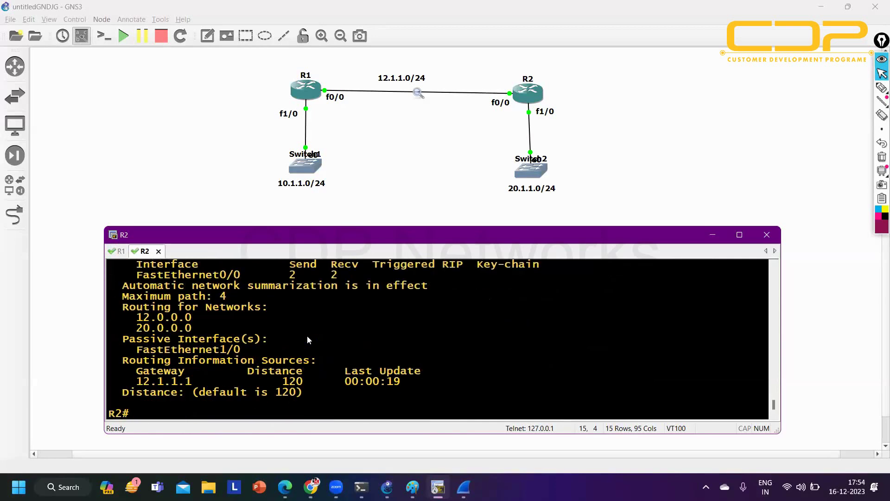
On R2, reset interface f0/0 with shutdown and no shutdown, and return to privileged mode
{"action": "key", "text": "Return"}
{"action": "key", "text": "Return"}
{"action": "key", "text": "Return"}
{"action": "key", "text": "Return"}
{"action": "type", "text": "con"}
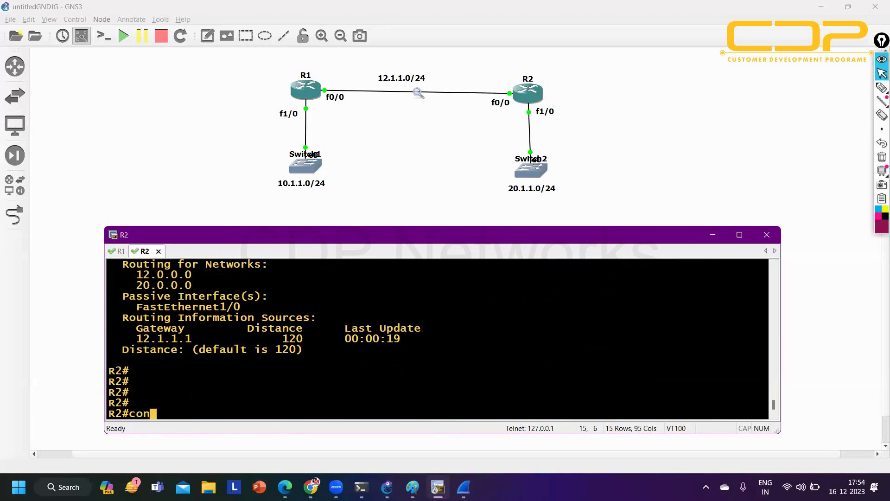
{"action": "type", "text": "f"}
{"action": "key", "text": "Tab"}
{"action": "key", "text": "Return"}
{"action": "key", "text": "Return"}
{"action": "key", "text": "Return"}
{"action": "type", "text": "int f"}
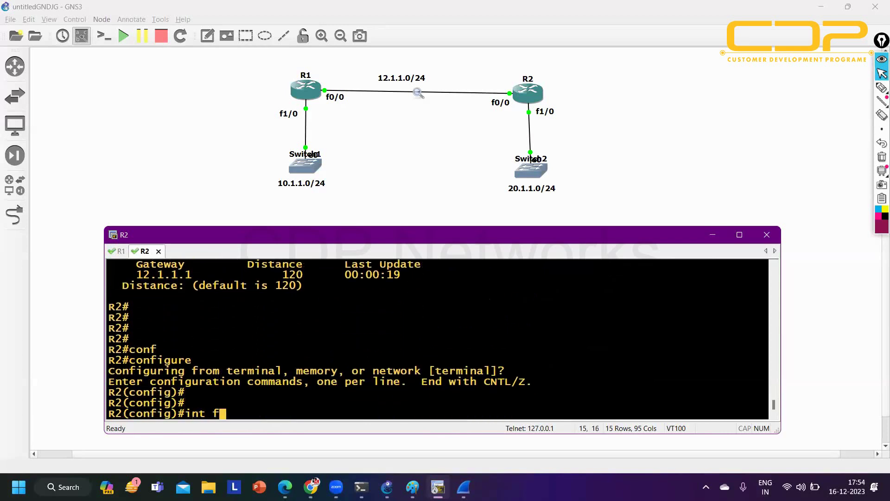
{"action": "type", "text": "0/0"}
{"action": "key", "text": "Return"}
{"action": "type", "text": "sh"}
{"action": "key", "text": "Tab"}
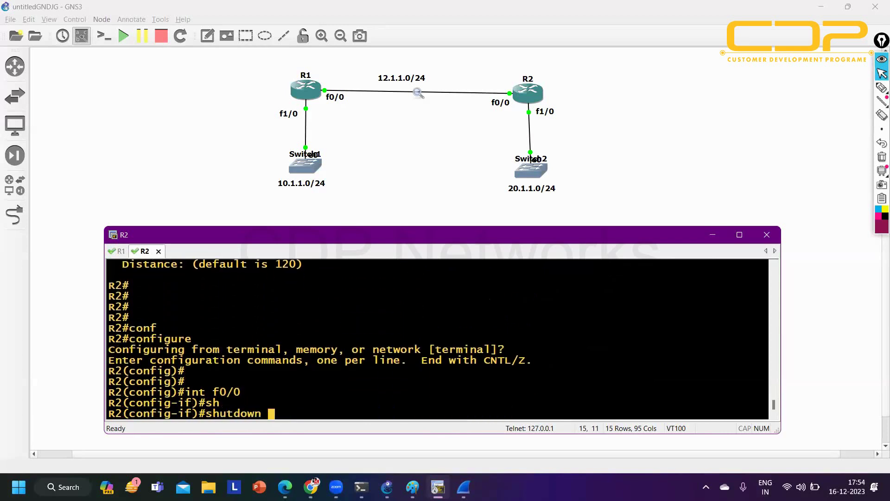
{"action": "key", "text": "Return"}
{"action": "type", "text": "no sh"}
{"action": "key", "text": "Tab"}
{"action": "key", "text": "Return"}
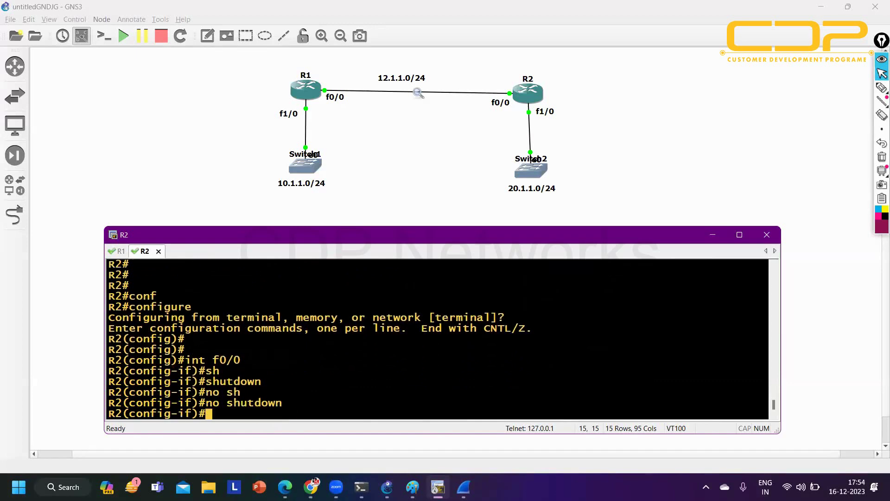
{"action": "key", "text": "ctrl+z"}
{"action": "key", "text": "Return"}
{"action": "key", "text": "Return"}
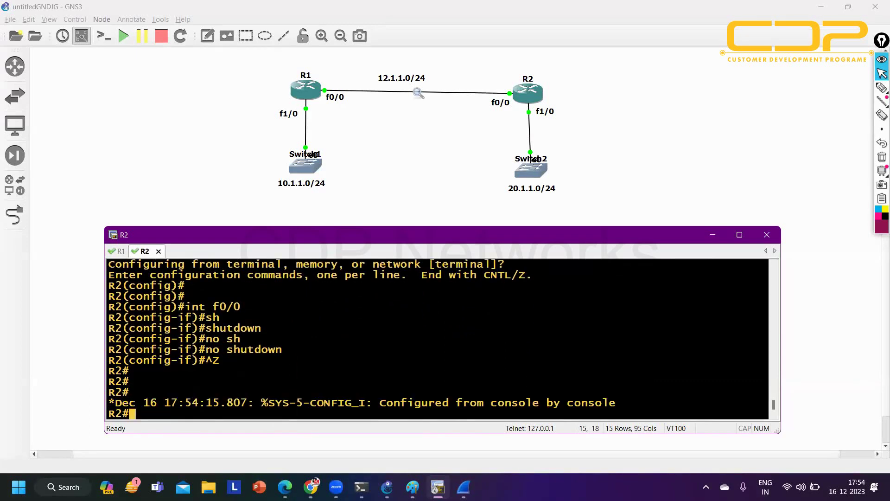
Clear space in R2's console, run show ip route rip and examine the 10.1.1.0 route
{"action": "key", "text": "Return"}
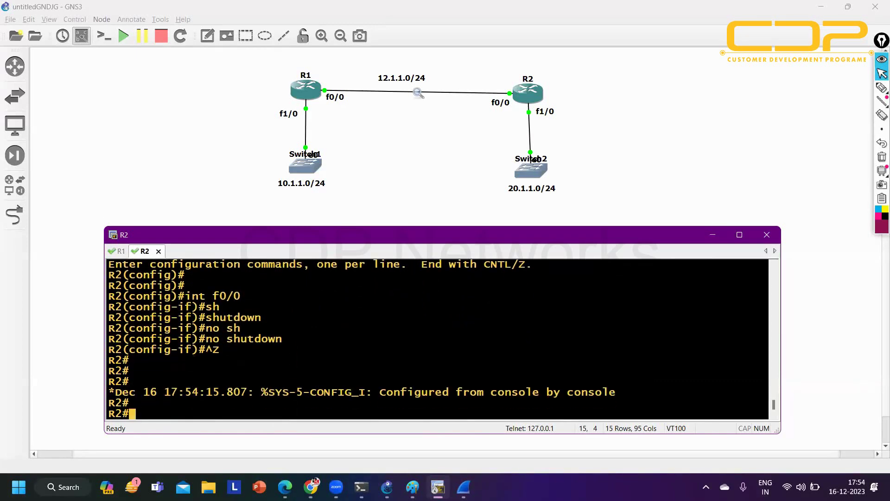
{"action": "key", "text": "Return"}
{"action": "key", "text": "Return"}
{"action": "key", "text": "Return"}
{"action": "key", "text": "Return"}
{"action": "key", "text": "Return"}
{"action": "key", "text": "Return"}
{"action": "key", "text": "Return"}
{"action": "key", "text": "Return"}
{"action": "key", "text": "Return"}
{"action": "key", "text": "Return"}
{"action": "key", "text": "Return"}
{"action": "key", "text": "Return"}
{"action": "key", "text": "Return"}
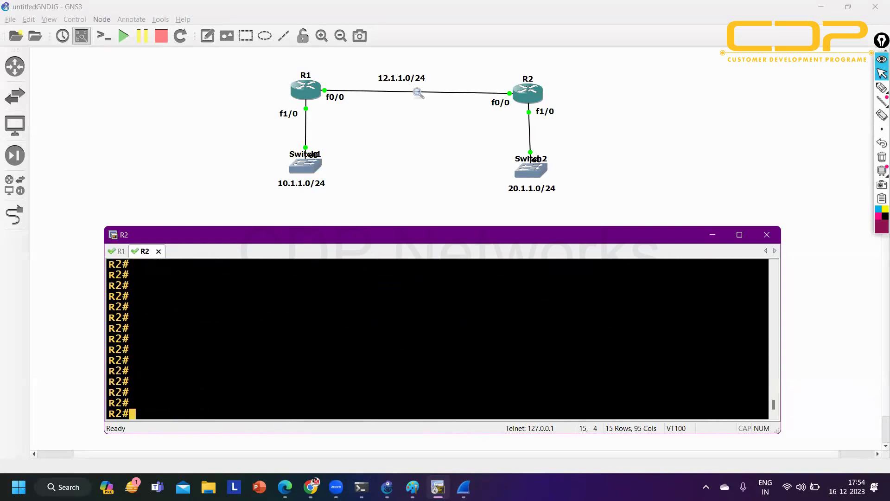
{"action": "type", "text": "sh"}
{"action": "key", "text": "Tab"}
{"action": "type", "text": "ip ro"}
{"action": "key", "text": "Tab"}
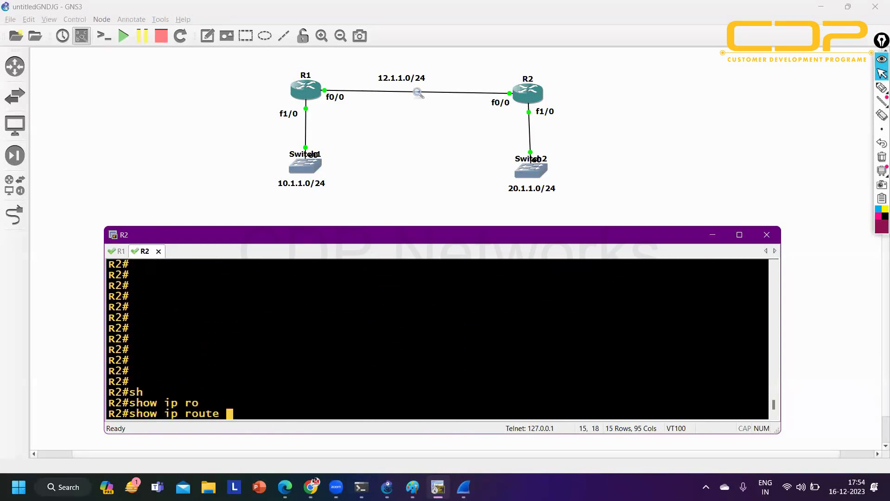
{"action": "type", "text": "ri"}
{"action": "key", "text": "Tab"}
{"action": "key", "text": "Return"}
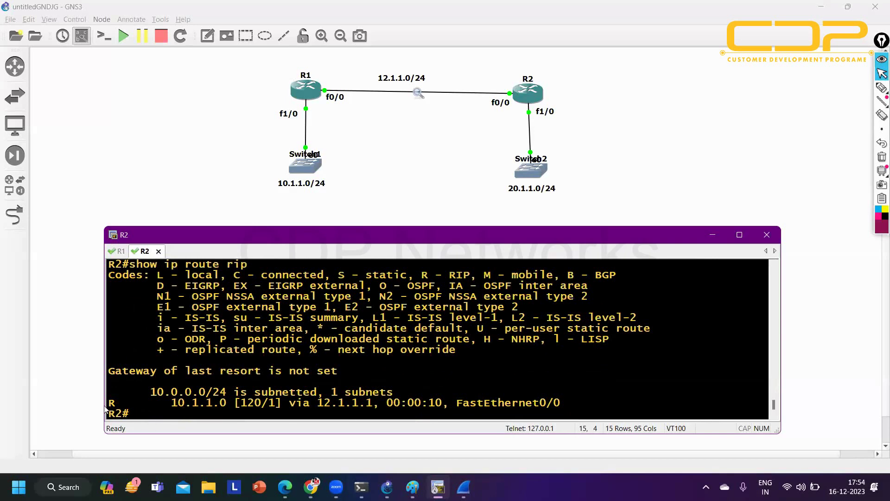
{"action": "left_click_drag", "start_coordinate": [109, 404], "coordinate": [561, 409]}
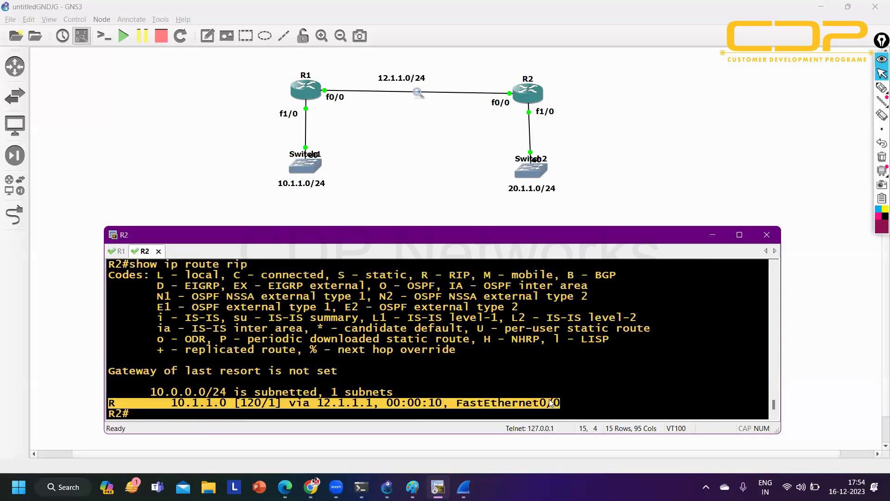
On R1, run show ip route rip again and examine the 20.0.0.0/8 route's mask and metric
{"action": "key", "text": "ctrl+Tab"}
{"action": "type", "text": "sh"}
{"action": "key", "text": "Tab"}
{"action": "type", "text": "ip ro"}
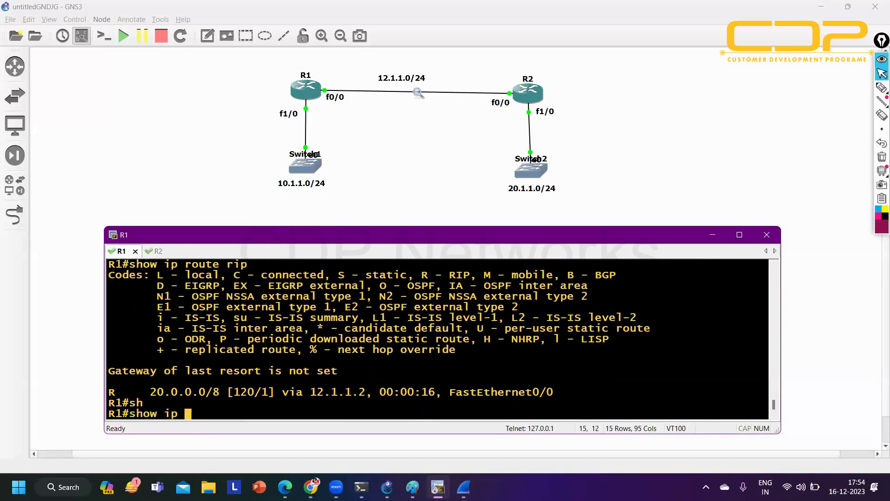
{"action": "key", "text": "Tab"}
{"action": "type", "text": "ri"}
{"action": "key", "text": "Tab"}
{"action": "key", "text": "Return"}
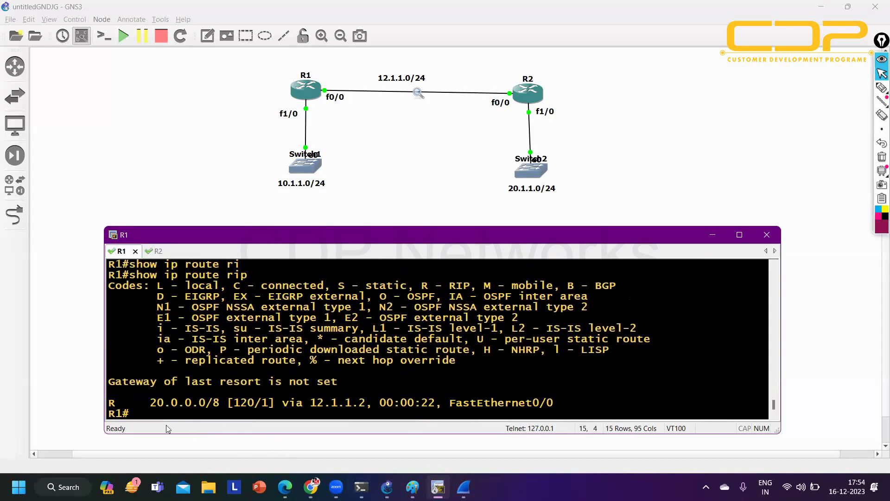
{"action": "left_click_drag", "start_coordinate": [140, 402], "coordinate": [263, 407]}
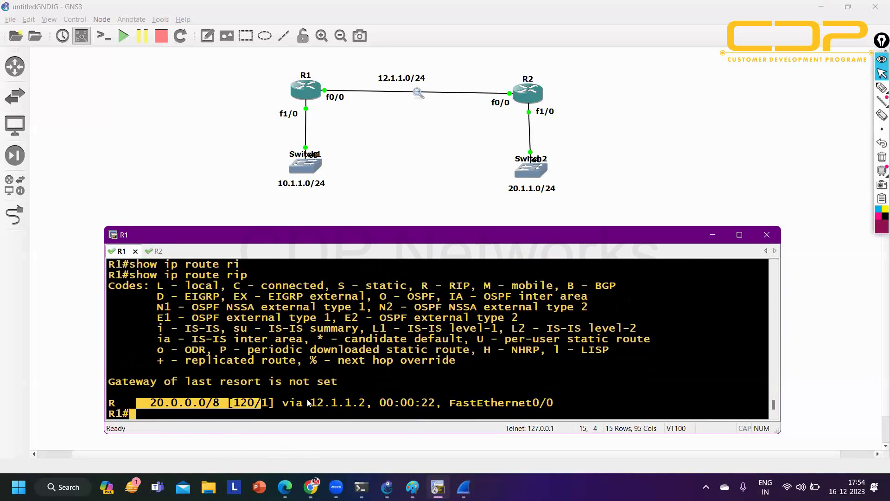
On R2, run show run int f1/0 and check the interface's IP address and subnet mask
{"action": "key", "text": "ctrl+Tab"}
{"action": "key", "text": "Return"}
{"action": "type", "text": "sh"}
{"action": "key", "text": "Tab"}
{"action": "type", "text": "ip"}
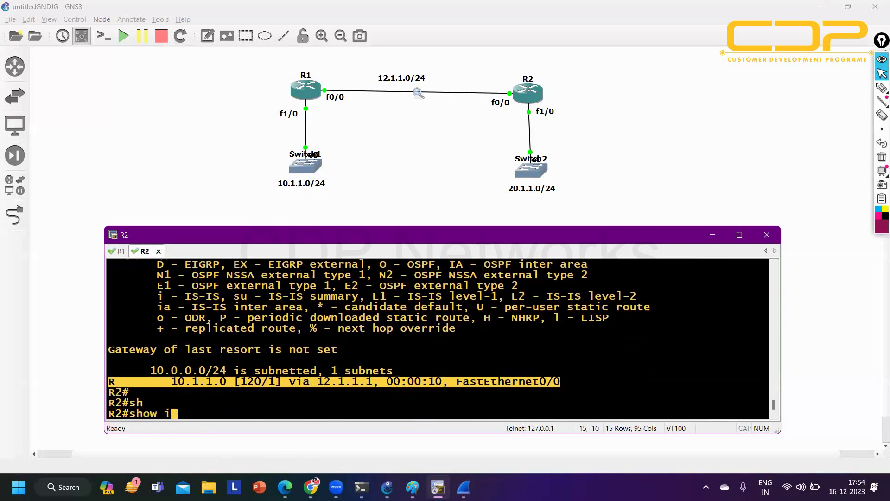
{"action": "key", "text": "BackSpace"}
{"action": "key", "text": "BackSpace"}
{"action": "type", "text": "run int f"}
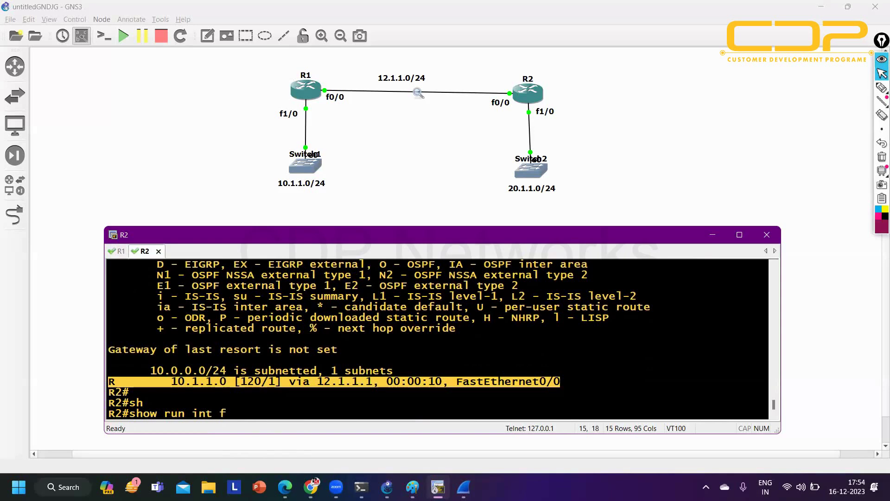
{"action": "type", "text": "1/0"}
{"action": "key", "text": "Return"}
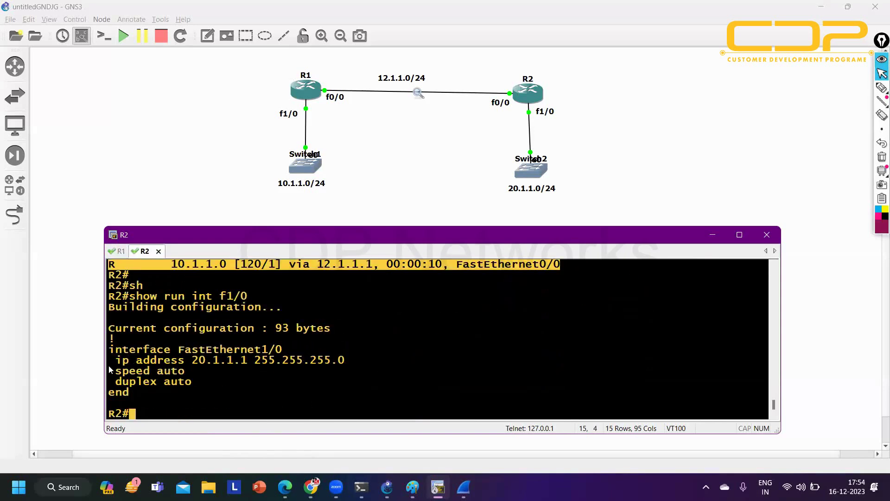
{"action": "left_click_drag", "start_coordinate": [109, 366], "coordinate": [351, 364]}
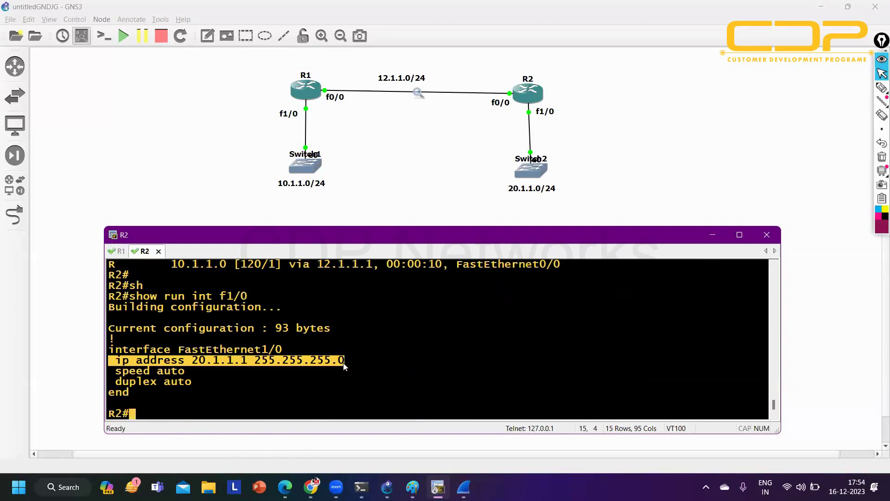
Display R2's RIP database with show ip rip database and examine the 20.1.1.0/24 entry
{"action": "type", "text": "sh"}
{"action": "key", "text": "Tab"}
{"action": "type", "text": "ip ri"}
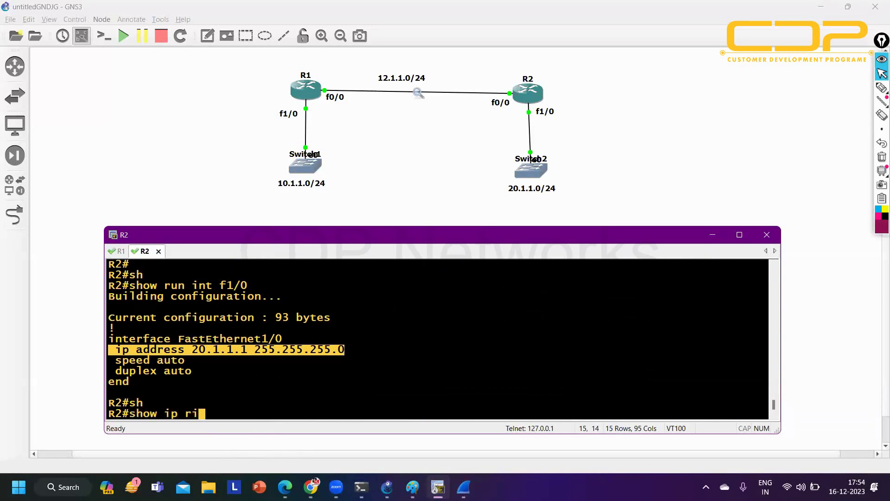
{"action": "key", "text": "Tab"}
{"action": "type", "text": "p da"}
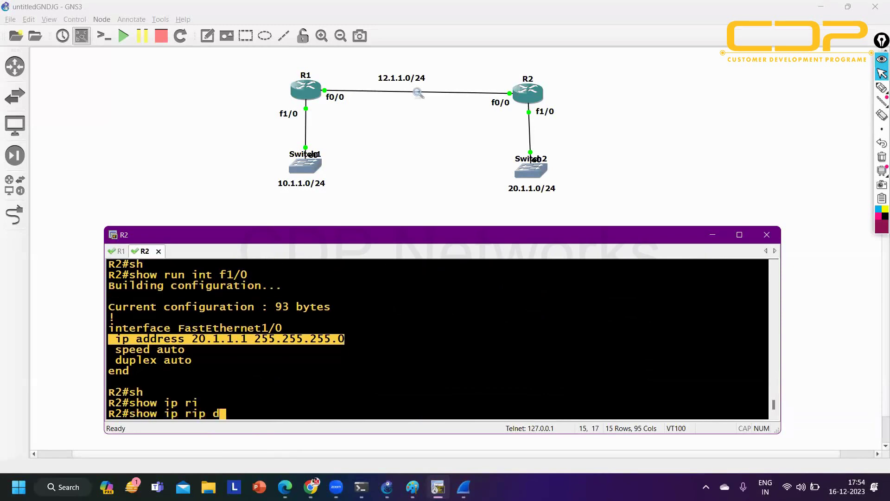
{"action": "key", "text": "Tab"}
{"action": "key", "text": "Return"}
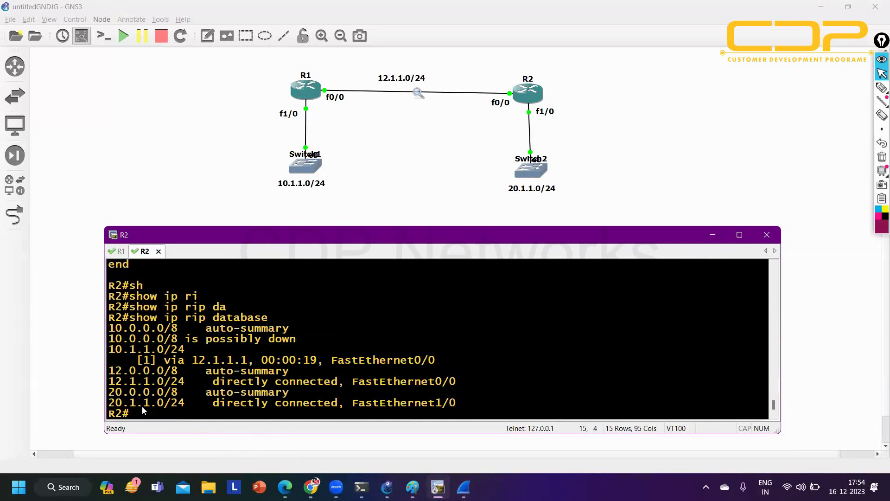
{"action": "left_click_drag", "start_coordinate": [110, 403], "coordinate": [483, 418]}
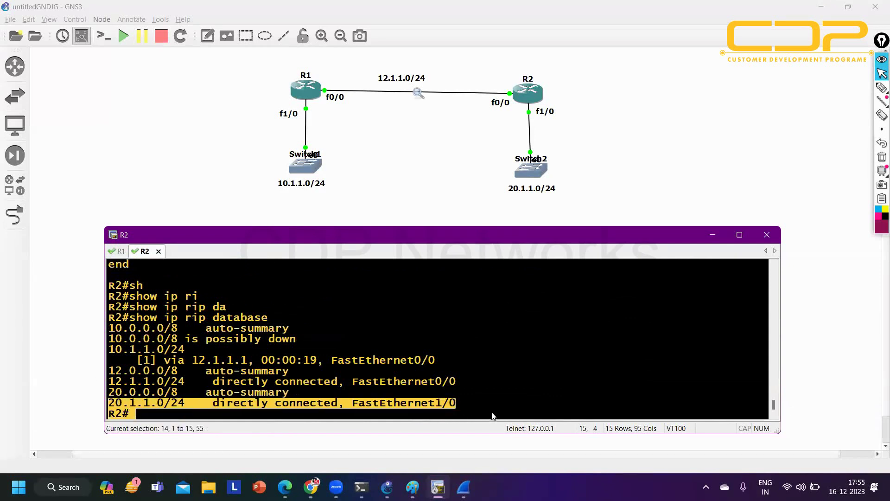
Return to R1 and rerun show ip route rip several times to monitor the route learned from R2
{"action": "left_click", "coordinate": [120, 255]}
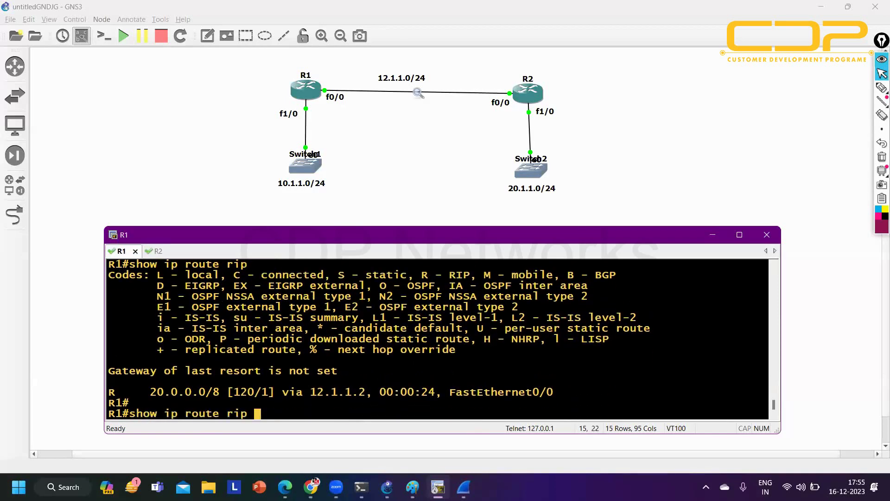
{"action": "key", "text": "Up"}
{"action": "key", "text": "Return"}
{"action": "key", "text": "Up"}
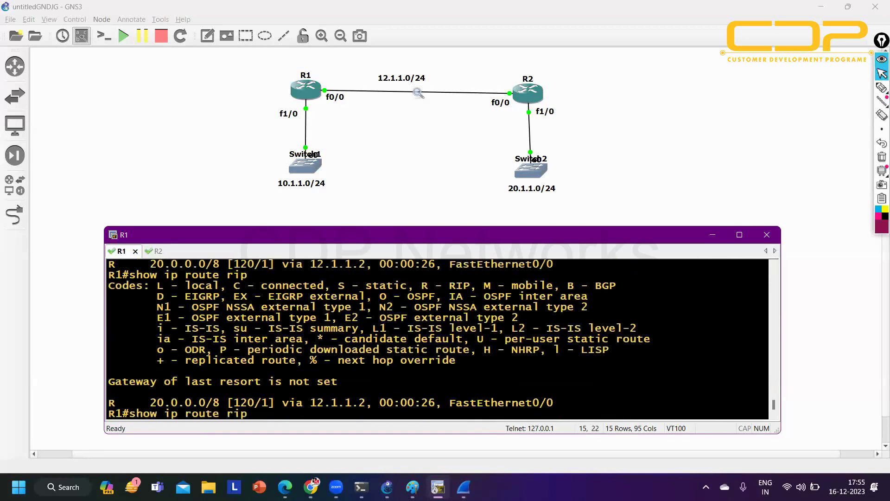
{"action": "key", "text": "Return"}
{"action": "key", "text": "Return"}
{"action": "key", "text": "Up"}
{"action": "key", "text": "Return"}
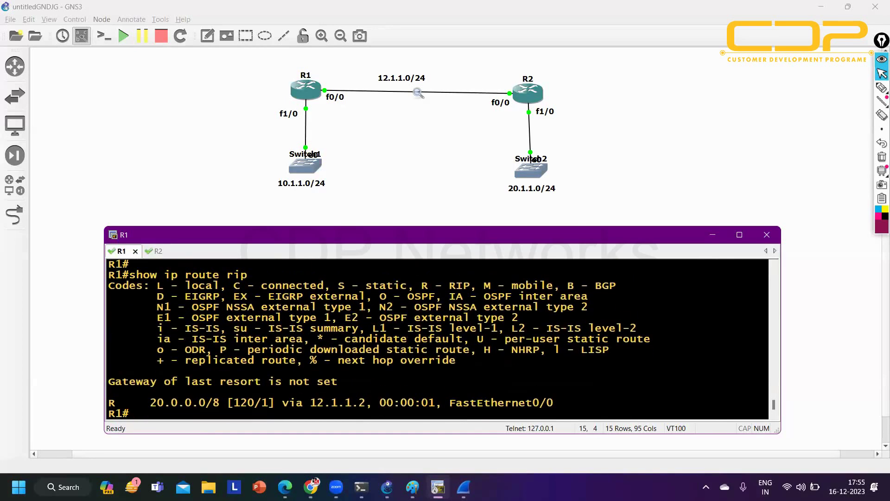
{"action": "key", "text": "Up"}
{"action": "key", "text": "Return"}
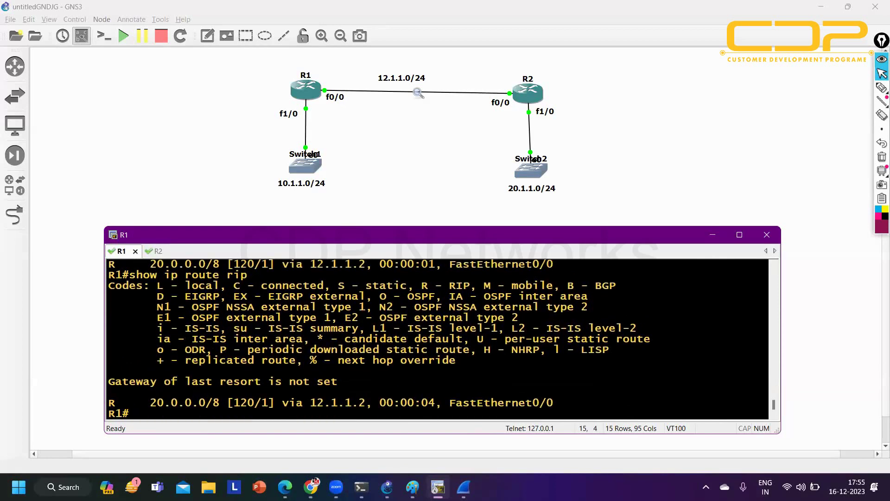
{"action": "key", "text": "Return"}
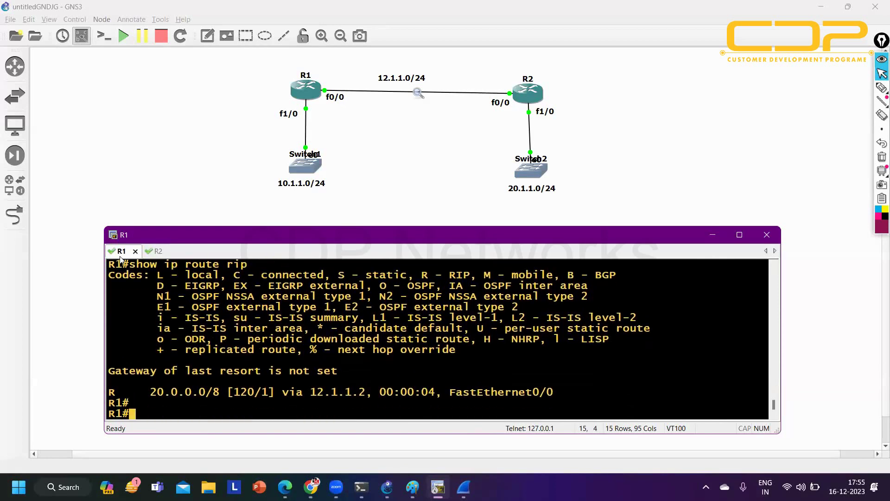
On R2, run show ip protocols and examine the automatic network summarization line
{"action": "left_click", "coordinate": [155, 250]}
{"action": "key", "text": "Return"}
{"action": "key", "text": "Return"}
{"action": "key", "text": "Return"}
{"action": "type", "text": "sh"}
{"action": "key", "text": "Tab"}
{"action": "type", "text": "i"}
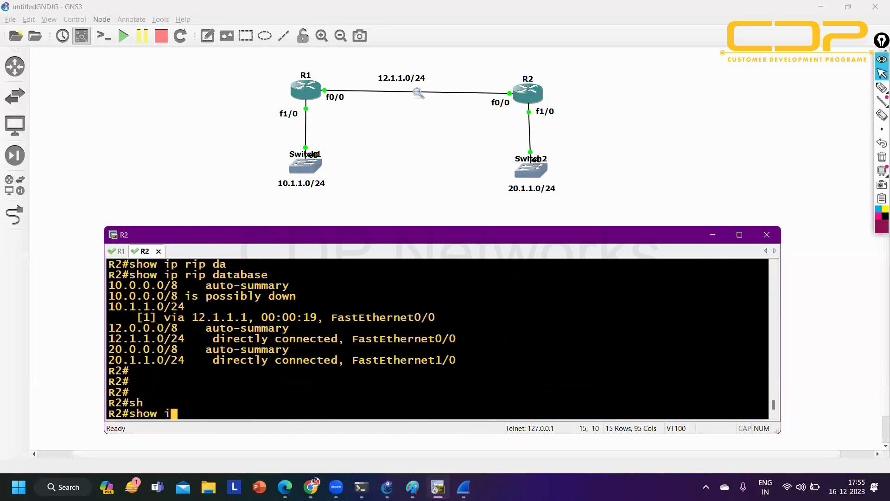
{"action": "type", "text": "p pro"}
{"action": "key", "text": "Tab"}
{"action": "key", "text": "Return"}
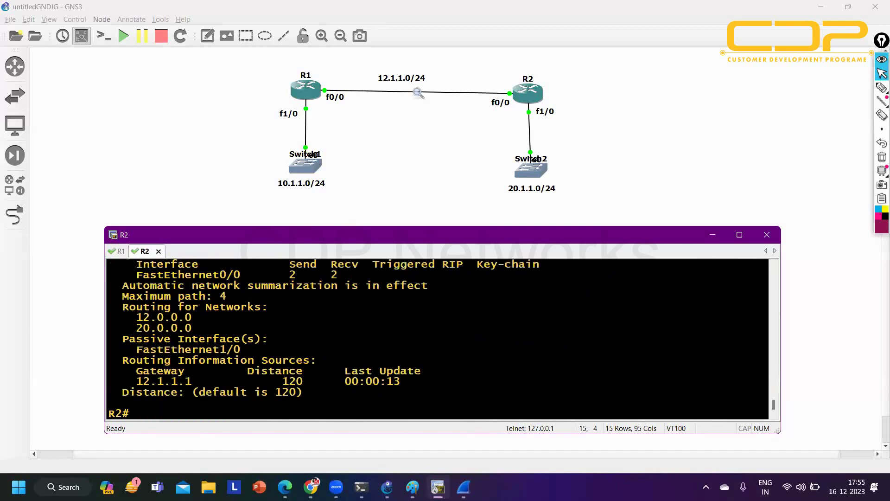
{"action": "left_click_drag", "start_coordinate": [123, 285], "coordinate": [437, 289]}
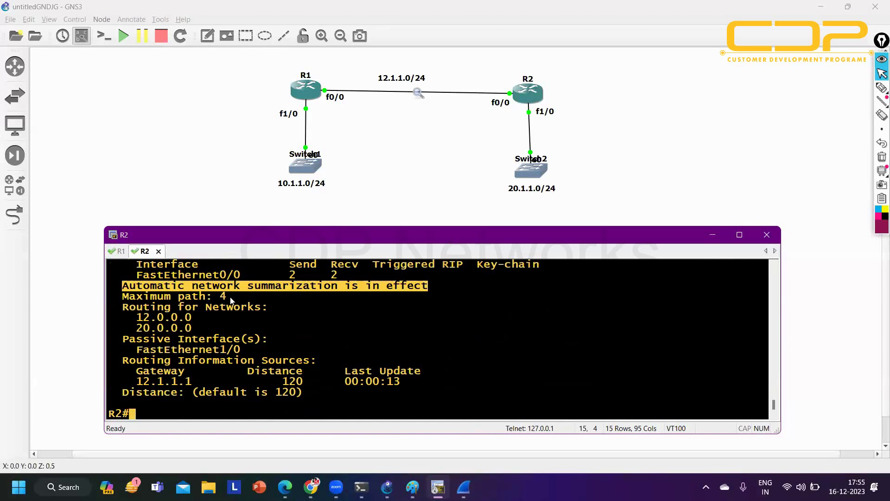
Enter global configuration mode on R2 and open the RIP routing process
{"action": "left_click_drag", "start_coordinate": [136, 328], "coordinate": [204, 333]}
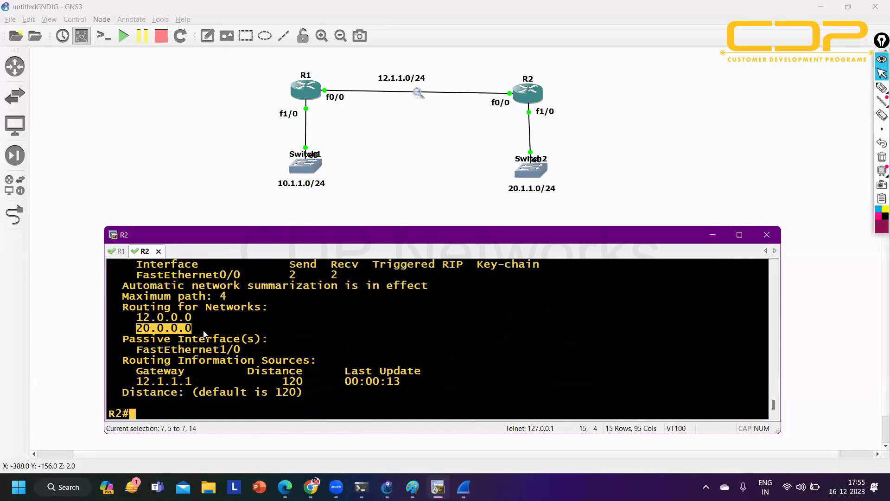
{"action": "type", "text": "conf"}
{"action": "key", "text": "Tab"}
{"action": "key", "text": "Return"}
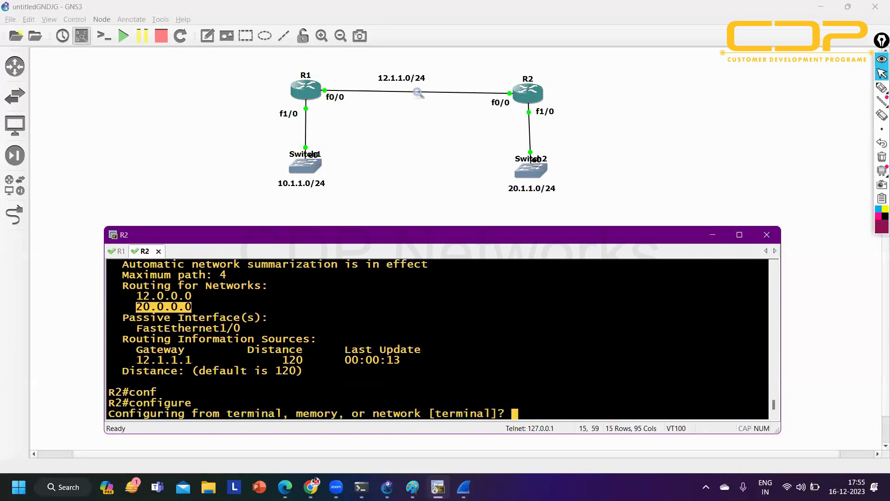
{"action": "key", "text": "Return"}
{"action": "key", "text": "Return"}
{"action": "type", "text": "ro"}
{"action": "key", "text": "Tab"}
{"action": "type", "text": "uter ri"}
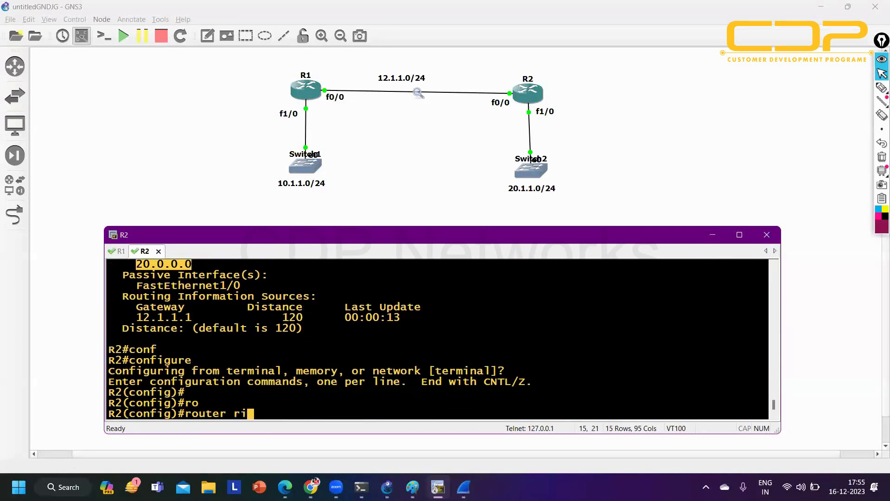
{"action": "key", "text": "Tab"}
{"action": "key", "text": "Return"}
Disable automatic summarization for RIP on R2 with no auto-summary and return to privileged mode
{"action": "type", "text": "no au"}
{"action": "key", "text": "Tab"}
{"action": "key", "text": "Return"}
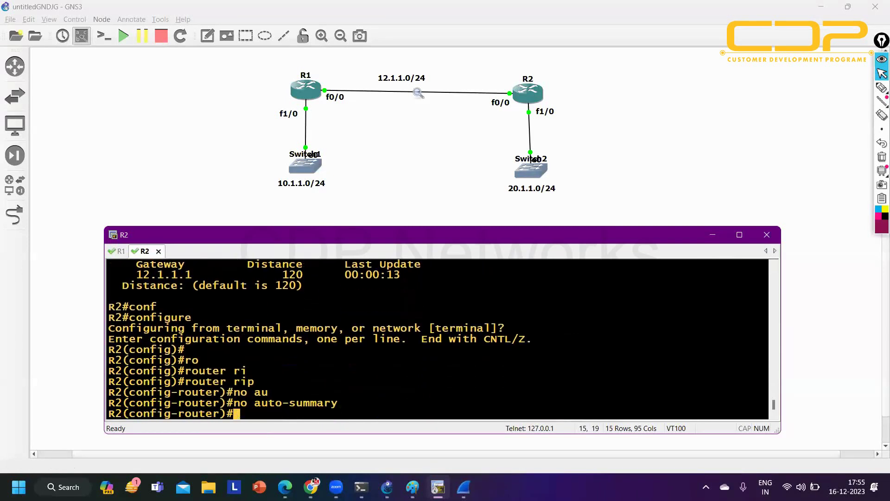
{"action": "key", "text": "ctrl+z"}
{"action": "key", "text": "Return"}
{"action": "key", "text": "Return"}
Switch to the R1 console and display its RIP routes with show ip route rip until the table refreshes
{"action": "key", "text": "ctrl+Tab"}
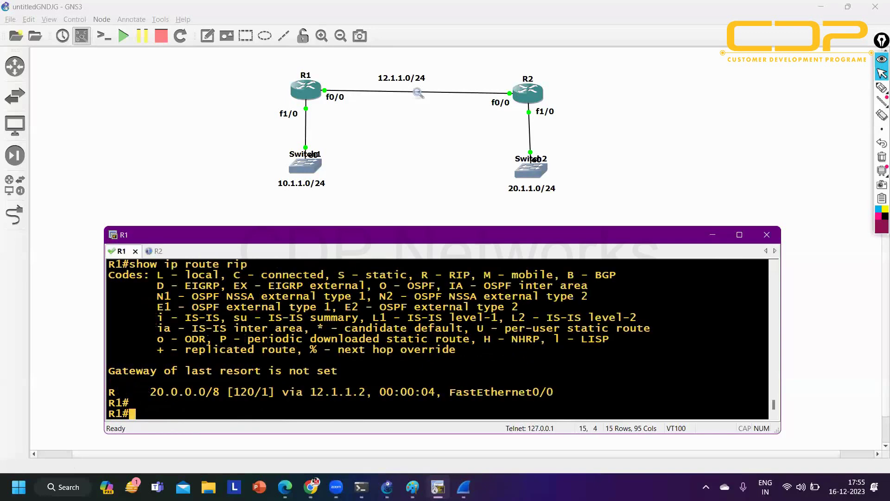
{"action": "key", "text": "Return"}
{"action": "key", "text": "Up"}
{"action": "key", "text": "Return"}
{"action": "key", "text": "Return"}
{"action": "key", "text": "Up"}
{"action": "key", "text": "Return"}
{"action": "key", "text": "Up"}
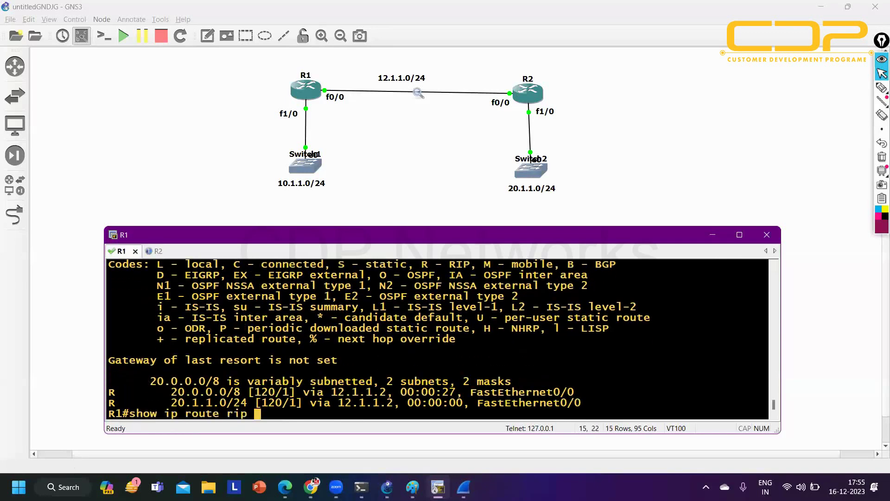
{"action": "key", "text": "Return"}
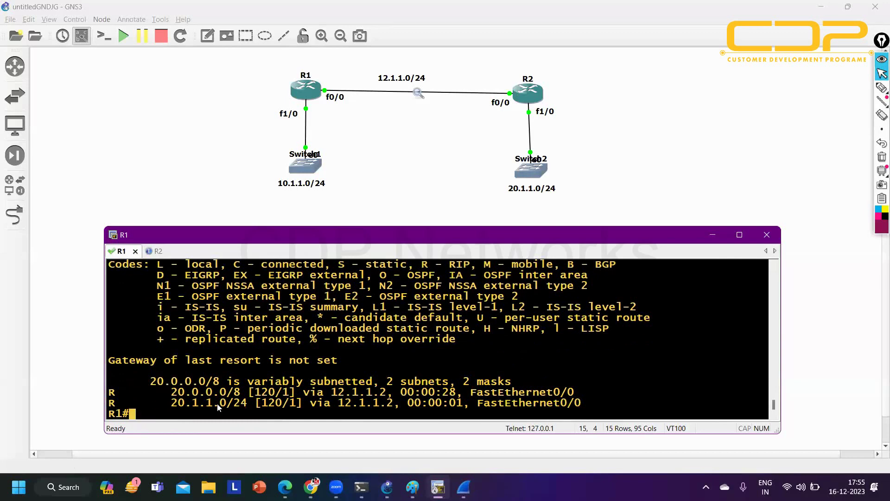
Highlight the 20.1.1.0/24 and 20.0.0.0/8 RIP route entries in R1's output to compare them
{"action": "left_click_drag", "start_coordinate": [217, 402], "coordinate": [102, 405]}
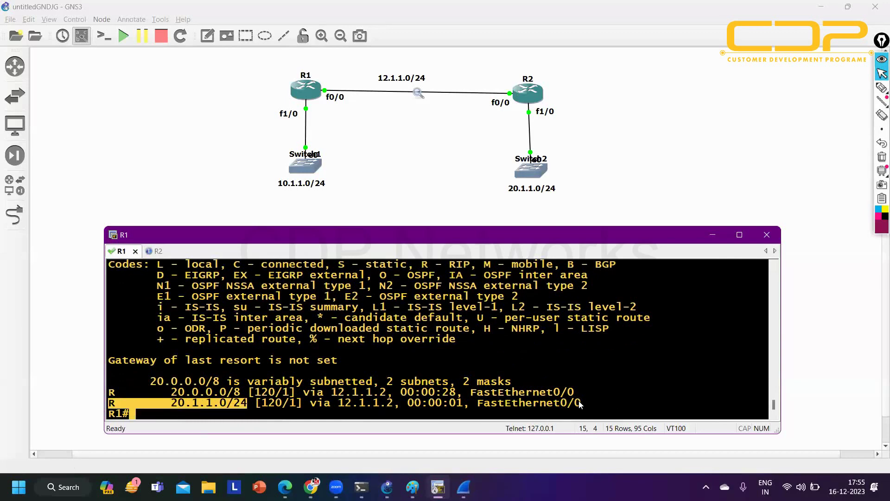
{"action": "left_click_drag", "start_coordinate": [617, 402], "coordinate": [439, 404]}
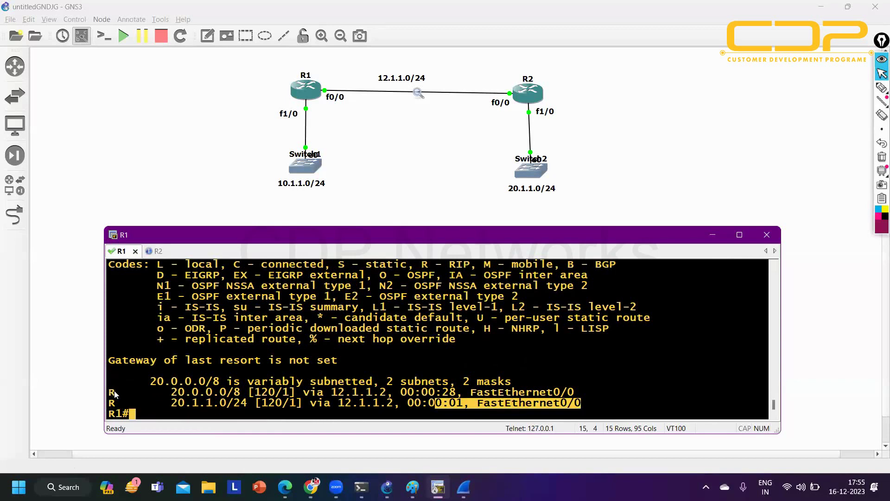
{"action": "left_click_drag", "start_coordinate": [113, 393], "coordinate": [573, 395]}
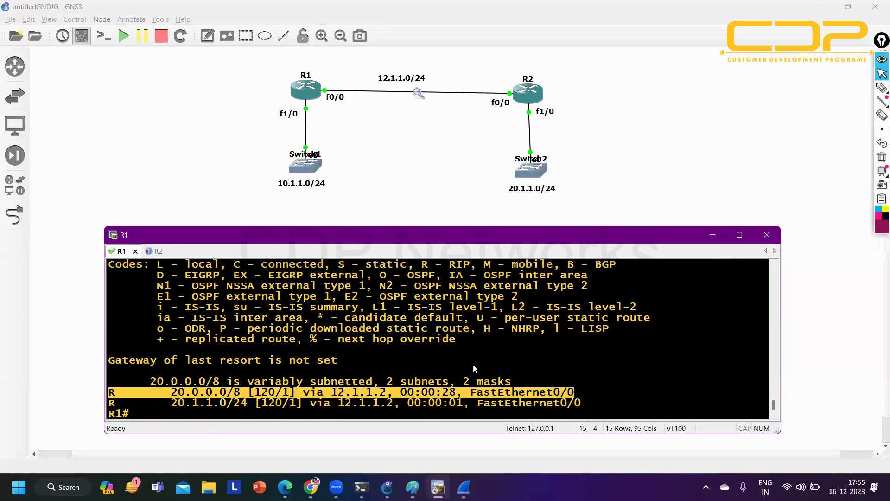
Display R1's routing protocol details with show ip protocols and highlight the RIP flush timer
{"action": "type", "text": "sh"}
{"action": "key", "text": "Tab"}
{"action": "type", "text": "ip pr"}
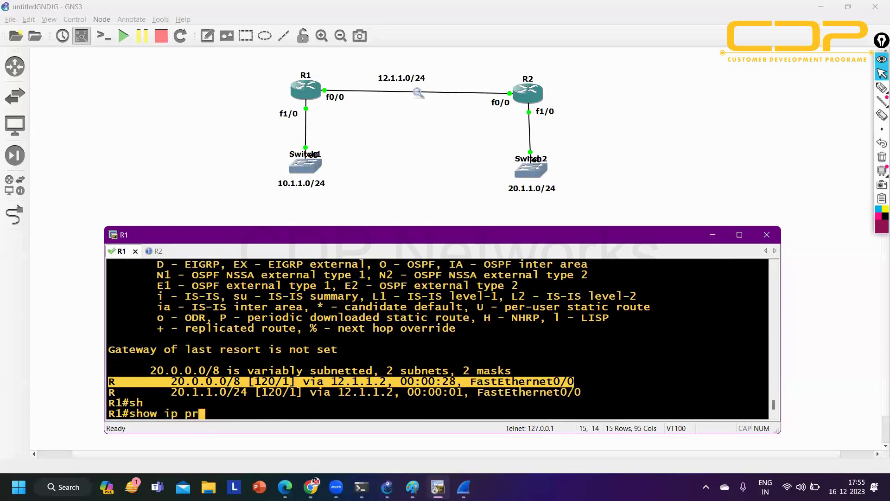
{"action": "type", "text": "o"}
{"action": "key", "text": "Return"}
{"action": "scroll", "coordinate": [468, 360], "scroll_direction": "up", "scroll_amount": 2}
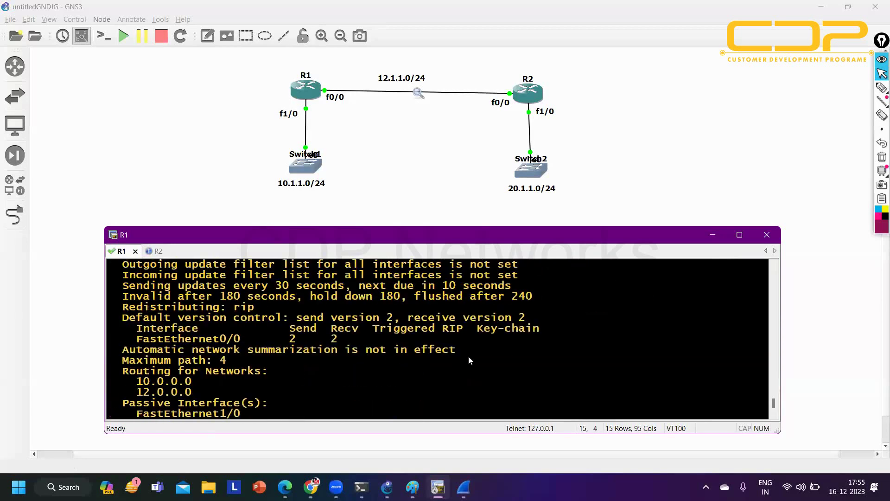
{"action": "left_click_drag", "start_coordinate": [422, 299], "coordinate": [538, 299]}
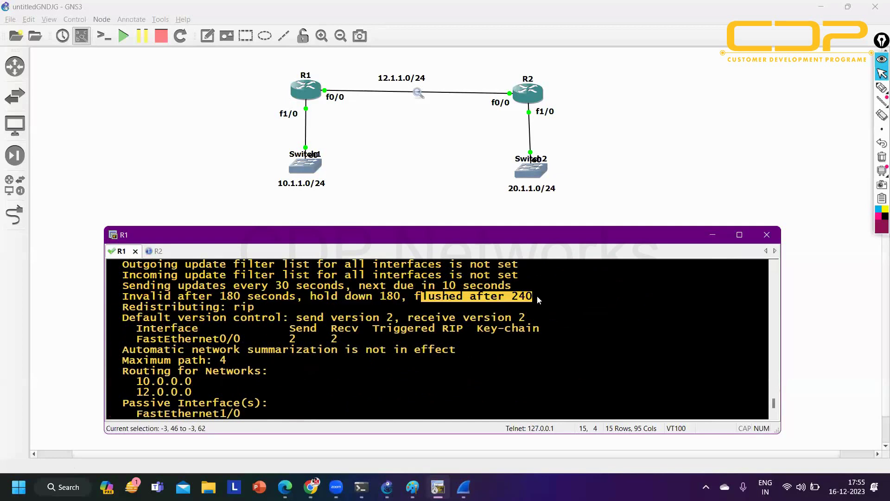
{"action": "scroll", "coordinate": [531, 306], "scroll_direction": "down", "scroll_amount": 2}
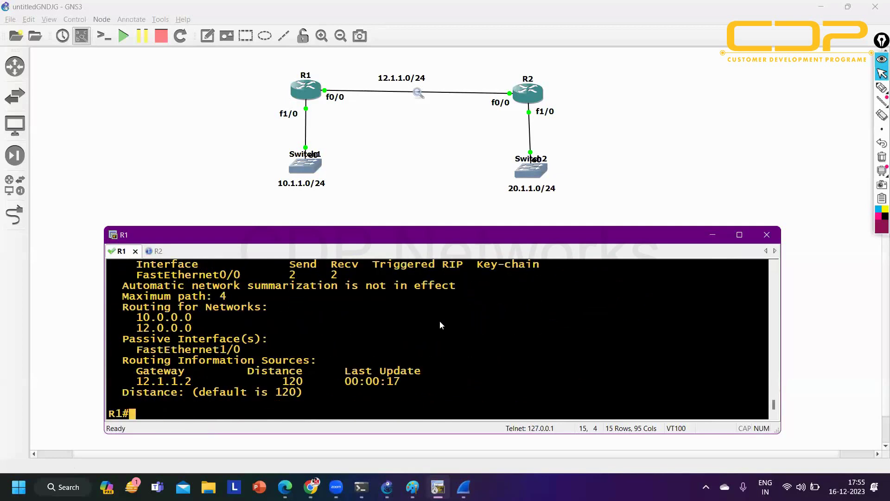
Run show ip route rip again on R1 and highlight the summarized 20.0.0.0/8 route
{"action": "type", "text": "show ip route rip"}
{"action": "key", "text": "Return"}
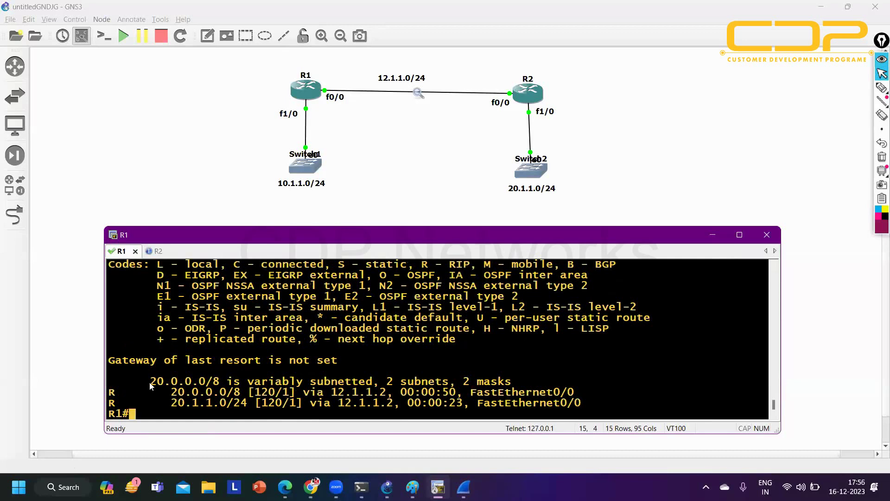
{"action": "left_click_drag", "start_coordinate": [110, 392], "coordinate": [581, 392]}
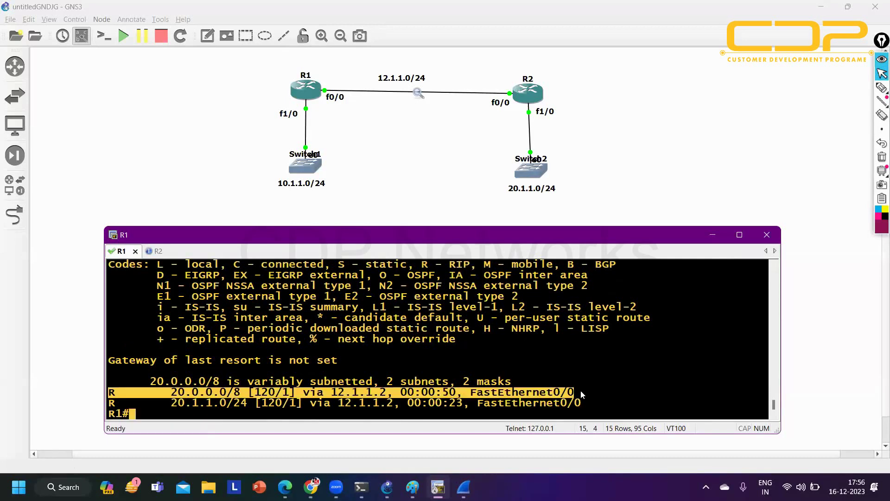
{"action": "left_click_drag", "start_coordinate": [581, 390], "coordinate": [118, 393]}
Ping 20.1.1.1 from R1 using source address 10.1.1.1
{"action": "key", "text": "Return"}
{"action": "type", "text": "ping"}
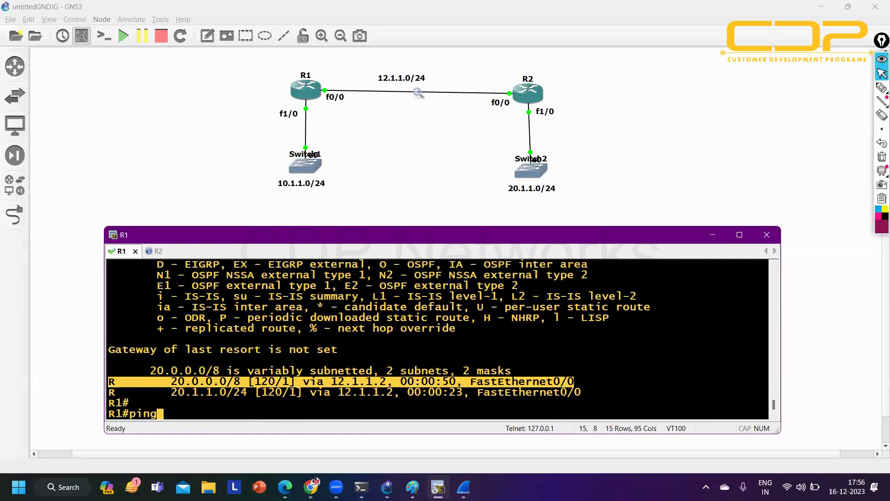
{"action": "type", "text": " 20.1.1.1 so"}
{"action": "key", "text": "Tab"}
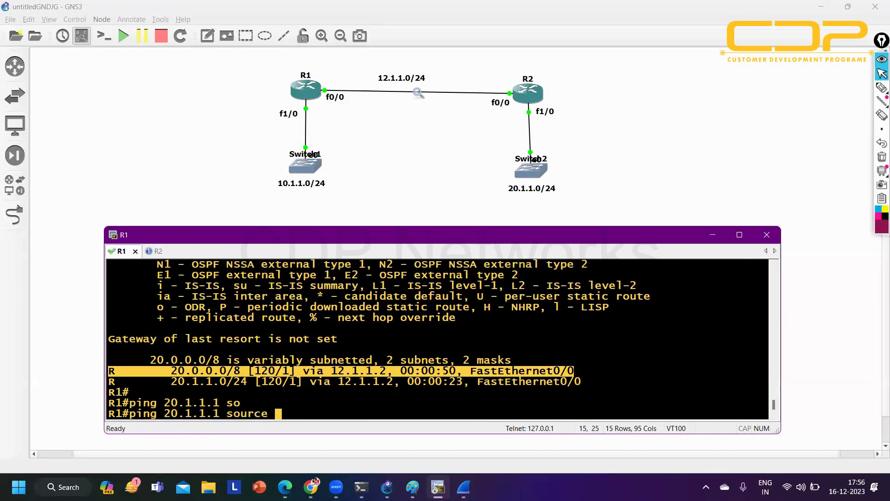
{"action": "type", "text": "10.1.1.1"}
{"action": "key", "text": "Return"}
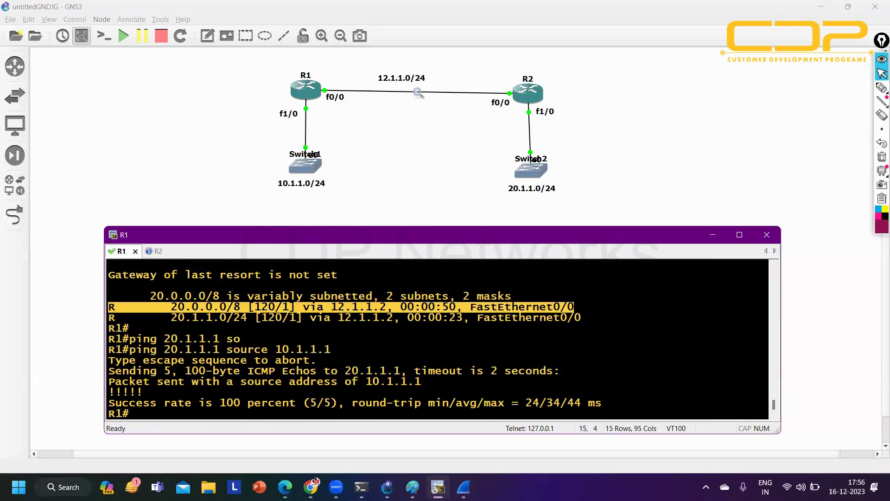
{"action": "key", "text": "Return"}
{"action": "key", "text": "Return"}
{"action": "key", "text": "Return"}
{"action": "key", "text": "Return"}
{"action": "key", "text": "Return"}
{"action": "key", "text": "Return"}
{"action": "key", "text": "Return"}
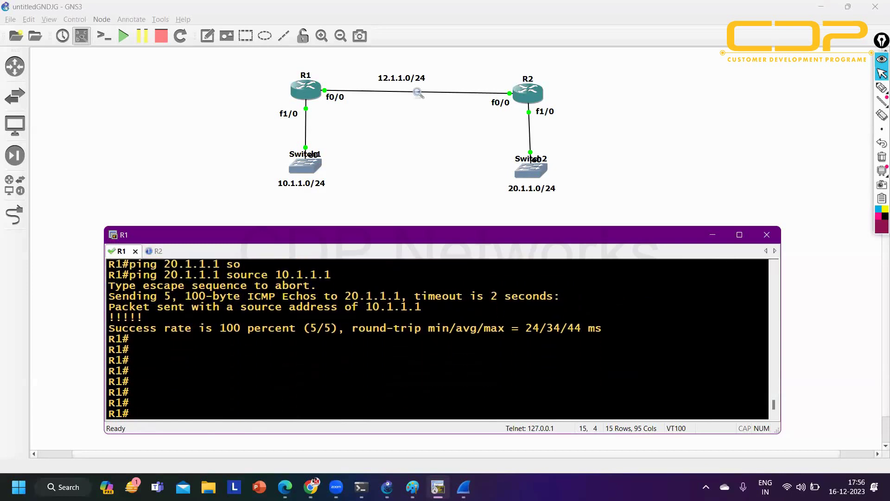
{"action": "key", "text": "Return"}
{"action": "key", "text": "Return"}
{"action": "key", "text": "Return"}
{"action": "key", "text": "Return"}
{"action": "key", "text": "Return"}
{"action": "key", "text": "Return"}
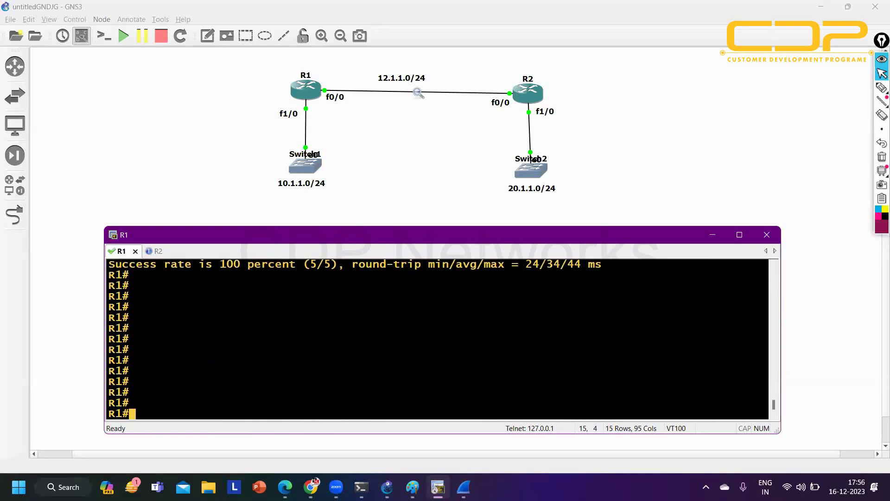
Repeat the previous ping from R1 to 20.1.1.1 with source 10.1.1.1
{"action": "key", "text": "Return"}
{"action": "key", "text": "Up"}
{"action": "key", "text": "Return"}
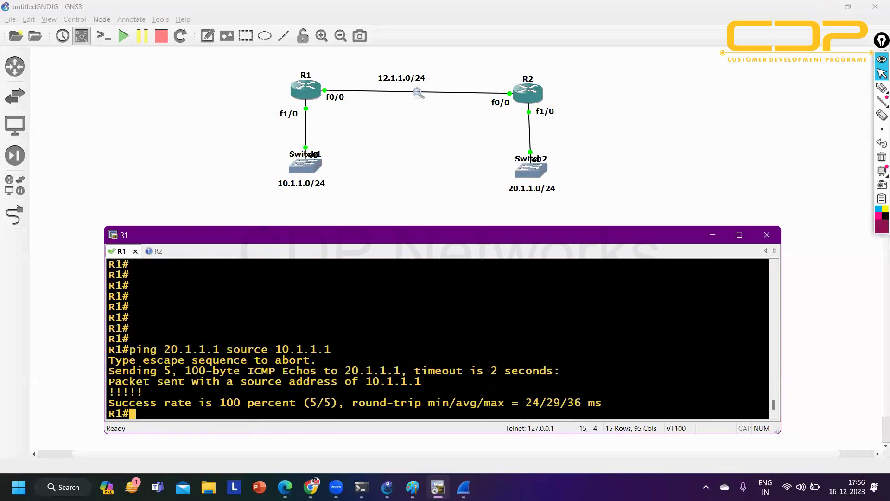
{"action": "key", "text": "Return"}
{"action": "key", "text": "Return"}
Switch to File Explorer, look through the project folders in GNS Task on New Volume (E:), and close File Explorer
{"action": "left_click", "coordinate": [130, 202]}
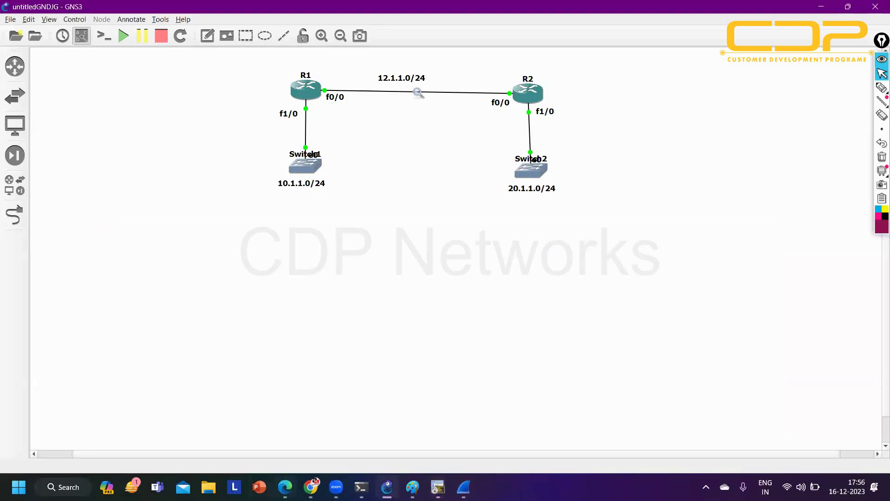
{"action": "left_click", "coordinate": [208, 487]}
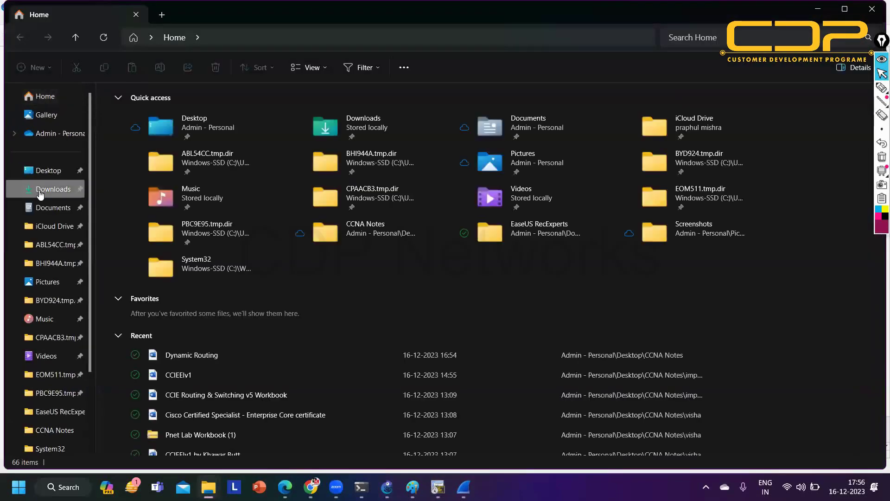
{"action": "left_click", "coordinate": [40, 191]}
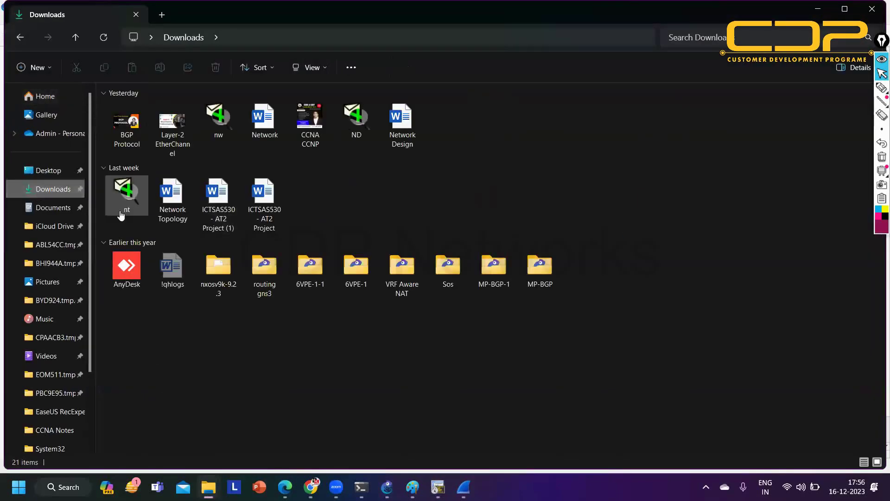
{"action": "scroll", "coordinate": [52, 352], "scroll_direction": "down", "scroll_amount": 3}
{"action": "left_click", "coordinate": [46, 408]}
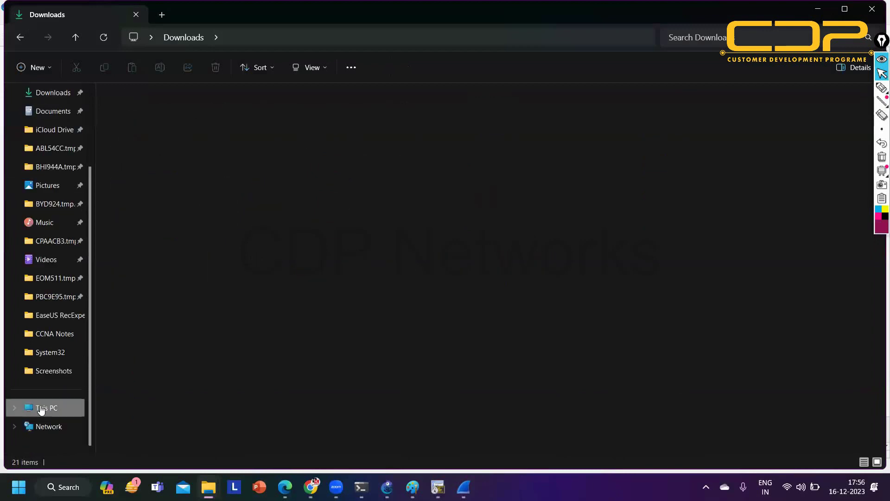
{"action": "double_click", "coordinate": [449, 117]}
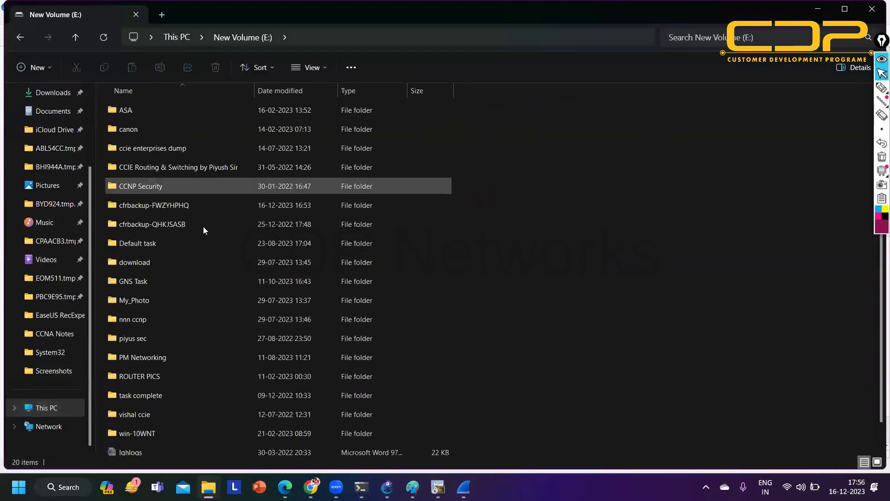
{"action": "double_click", "coordinate": [160, 281]}
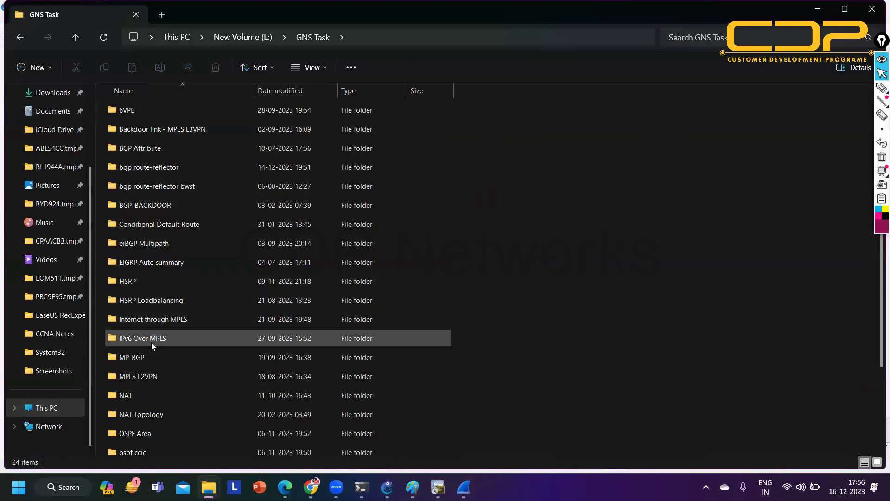
{"action": "scroll", "coordinate": [151, 342], "scroll_direction": "down", "scroll_amount": 2}
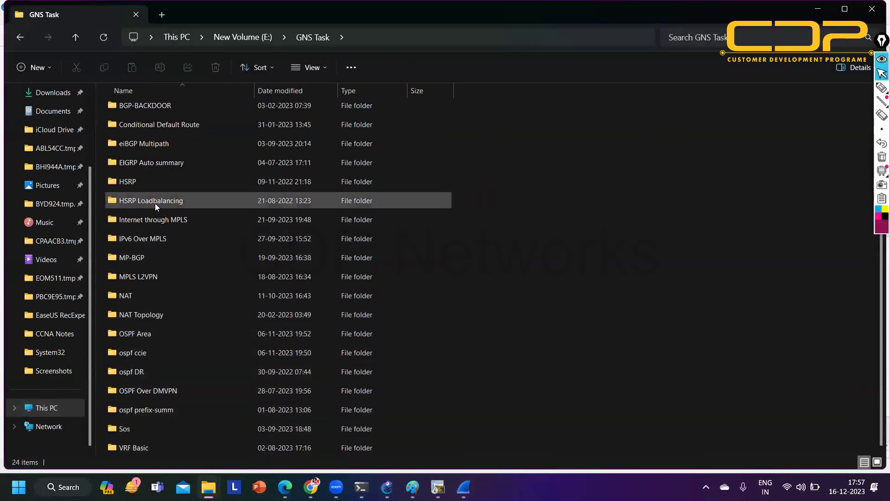
{"action": "scroll", "coordinate": [155, 204], "scroll_direction": "up", "scroll_amount": 2}
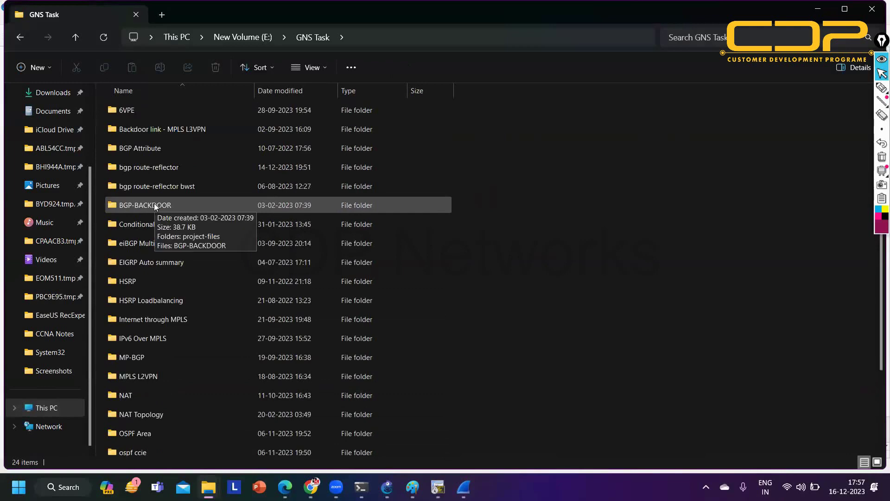
{"action": "left_click", "coordinate": [21, 41]}
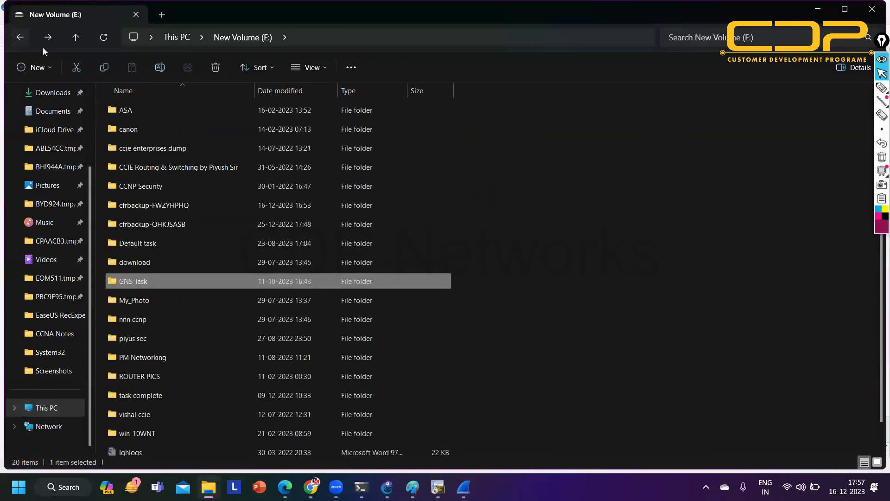
{"action": "left_click", "coordinate": [873, 8]}
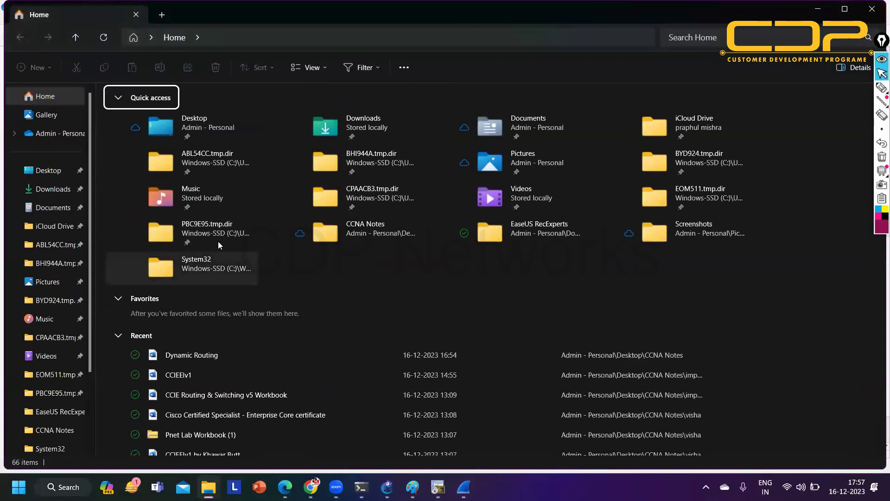
{"action": "left_click", "coordinate": [872, 9]}
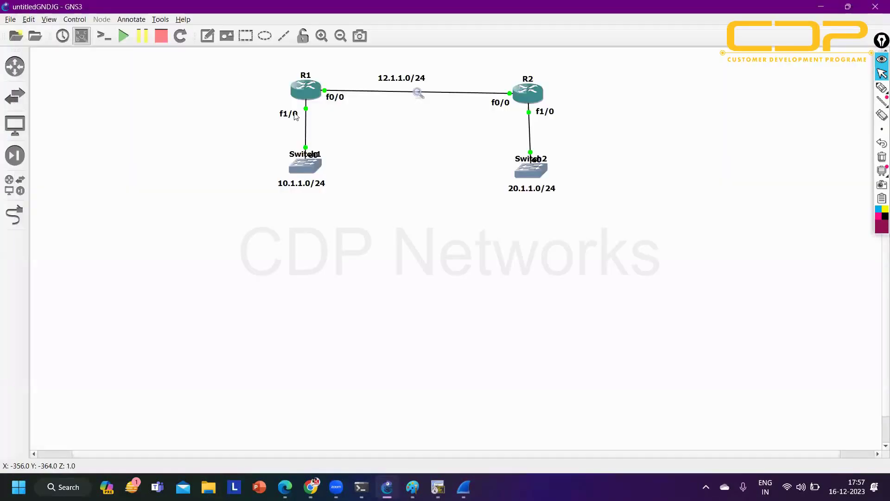
Bring the R1 console back to the front and maximize its window
{"action": "left_click_drag", "start_coordinate": [221, 69], "coordinate": [227, 270]}
{"action": "left_click", "coordinate": [438, 487]}
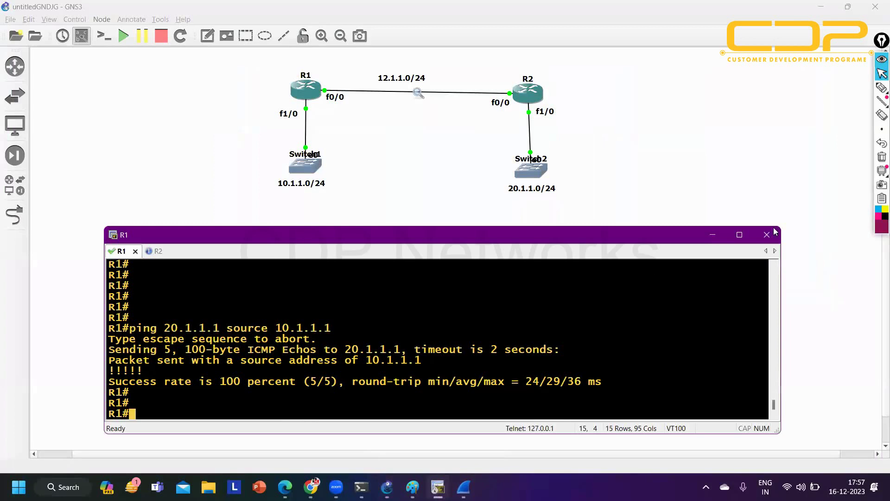
{"action": "left_click", "coordinate": [727, 239]}
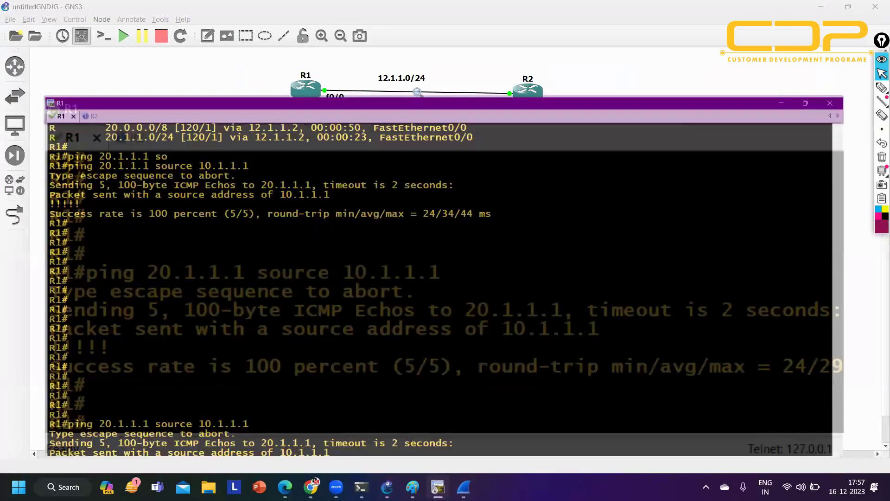
Display the active routing protocol details on R1 with show ip protocols
{"action": "key", "text": "Return"}
{"action": "key", "text": "Return"}
{"action": "key", "text": "Return"}
{"action": "key", "text": "Return"}
{"action": "key", "text": "Return"}
{"action": "key", "text": "Return"}
{"action": "key", "text": "Return"}
{"action": "key", "text": "Return"}
{"action": "key", "text": "Return"}
{"action": "key", "text": "Return"}
{"action": "key", "text": "Return"}
{"action": "key", "text": "Return"}
{"action": "key", "text": "Return"}
{"action": "key", "text": "Return"}
{"action": "key", "text": "Return"}
{"action": "key", "text": "Return"}
{"action": "key", "text": "Return"}
{"action": "type", "text": "sh"}
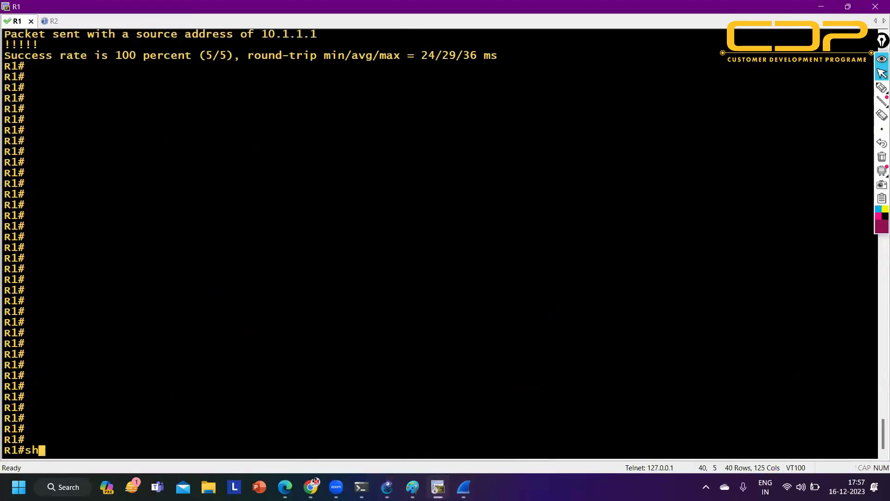
{"action": "key", "text": "Tab"}
{"action": "type", "text": "ip pro"}
{"action": "key", "text": "Tab"}
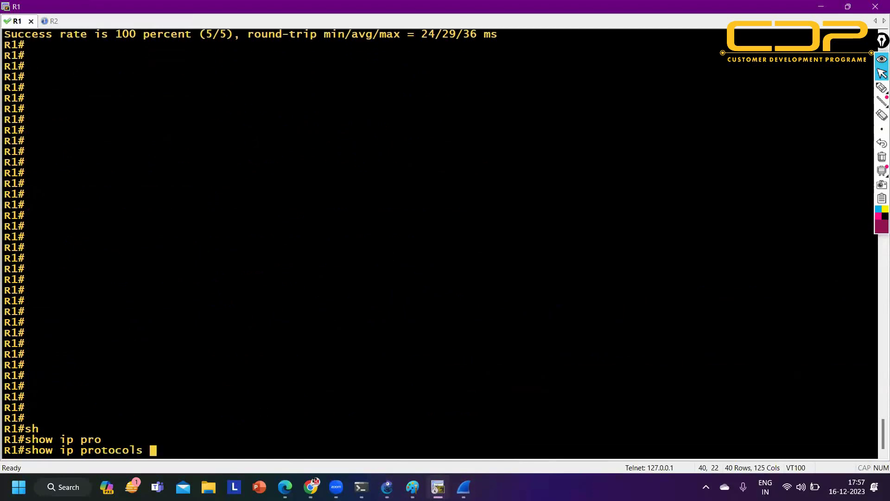
{"action": "key", "text": "Return"}
{"action": "key", "text": "Return"}
{"action": "key", "text": "Return"}
{"action": "key", "text": "Return"}
{"action": "key", "text": "Return"}
{"action": "key", "text": "Return"}
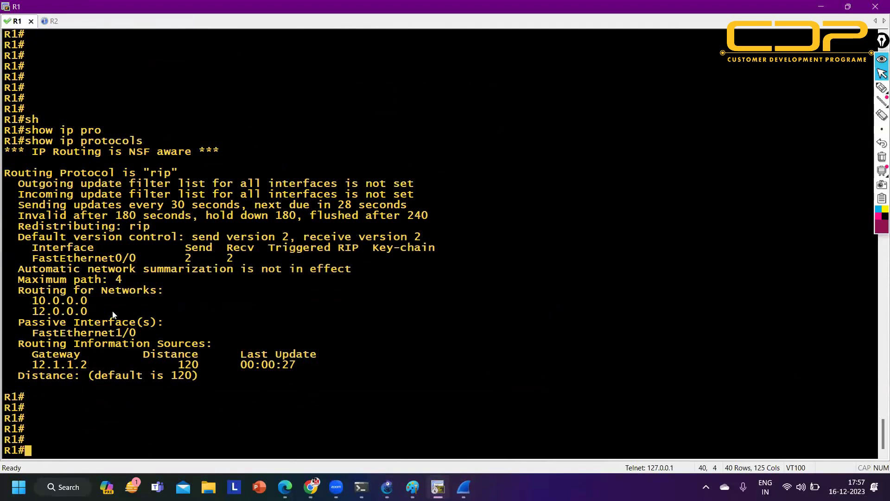
Examine the RIP output on R1: interface, administrative distance, last update, summarization status, advertised networks, and the invalid and update timers
{"action": "left_click_drag", "start_coordinate": [28, 258], "coordinate": [143, 258]}
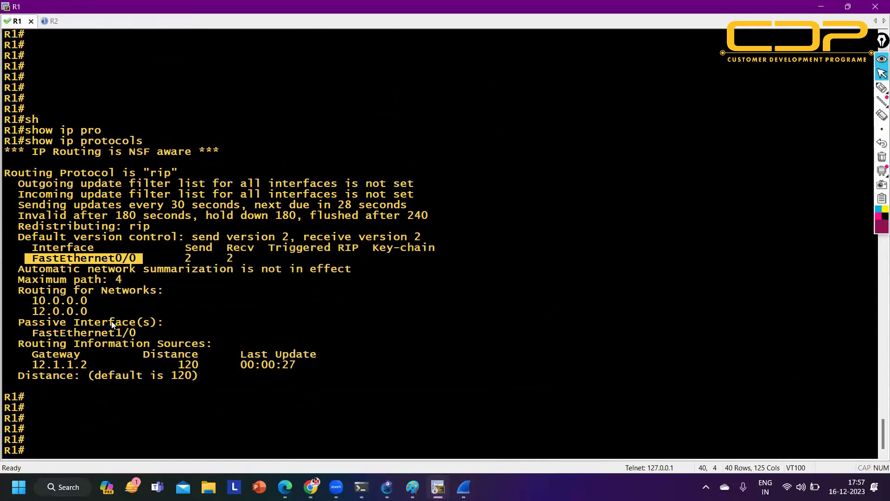
{"action": "left_click_drag", "start_coordinate": [168, 369], "coordinate": [205, 364]}
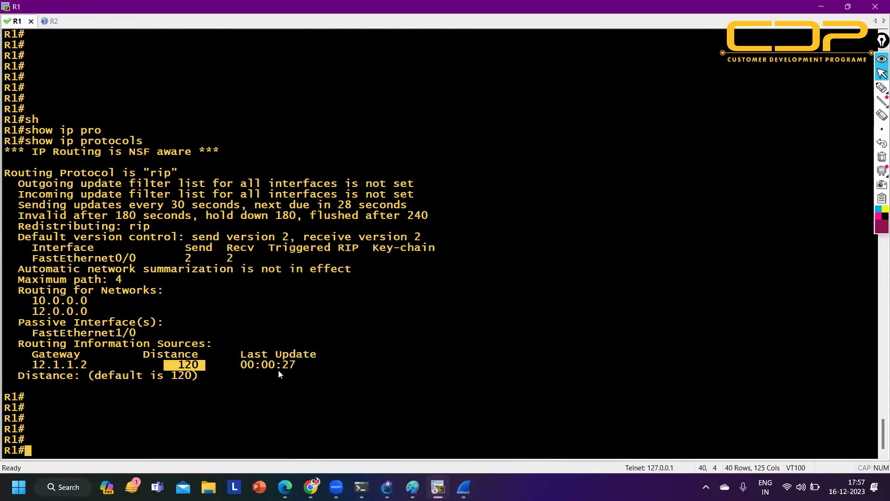
{"action": "left_click_drag", "start_coordinate": [234, 365], "coordinate": [295, 365]}
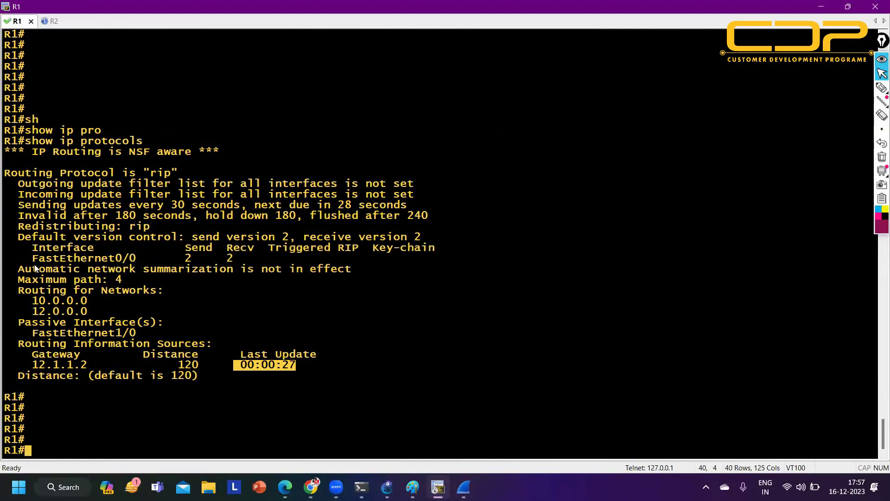
{"action": "left_click_drag", "start_coordinate": [14, 270], "coordinate": [346, 270]}
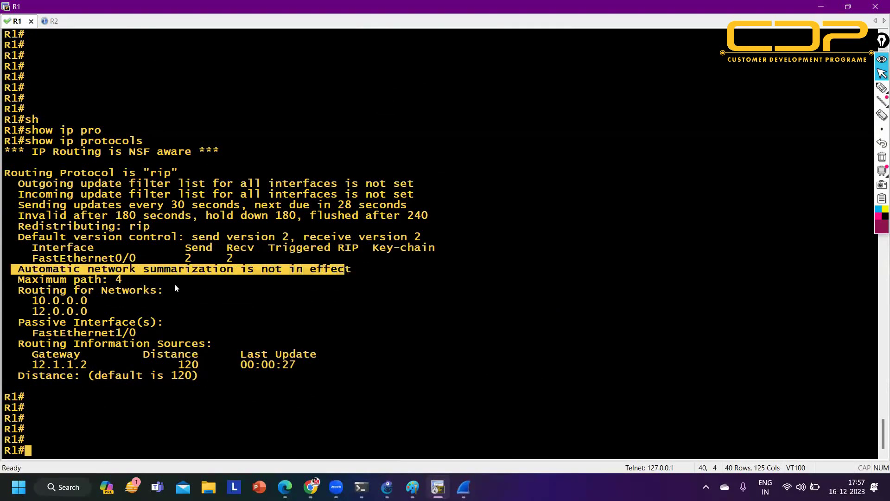
{"action": "left_click_drag", "start_coordinate": [11, 291], "coordinate": [124, 308]}
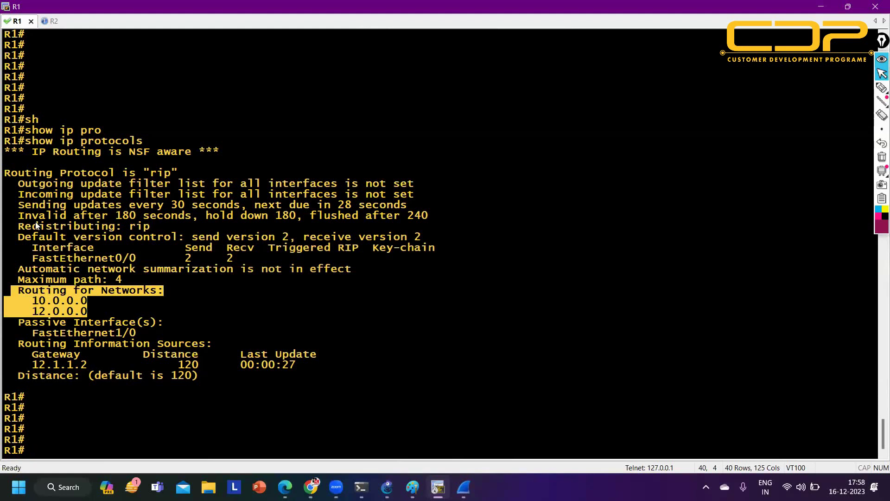
{"action": "left_click_drag", "start_coordinate": [18, 216], "coordinate": [445, 214]}
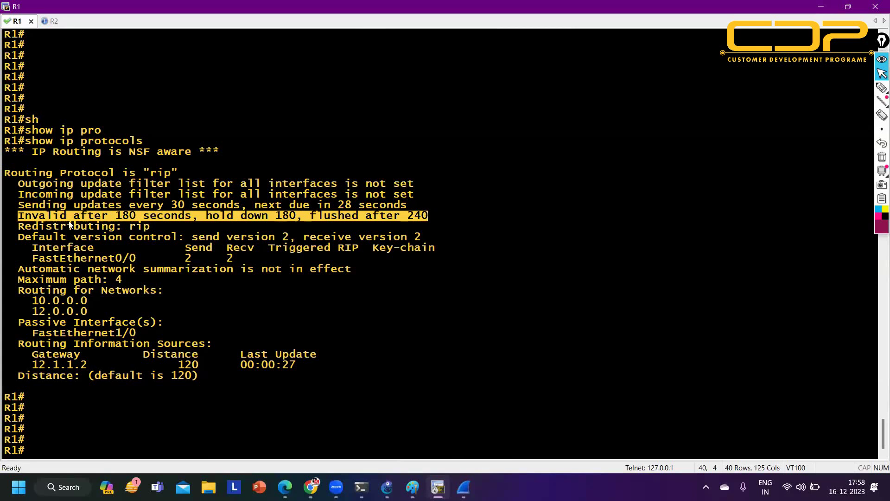
{"action": "left_click_drag", "start_coordinate": [19, 204], "coordinate": [249, 207]}
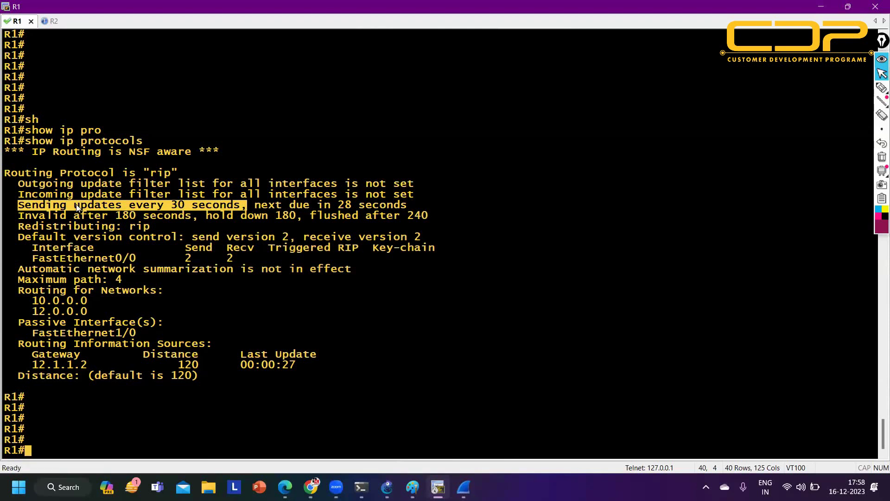
Return to the GNS3 topology and delete all routers, switches, links and network labels from the workspace
{"action": "left_click", "coordinate": [854, 7]}
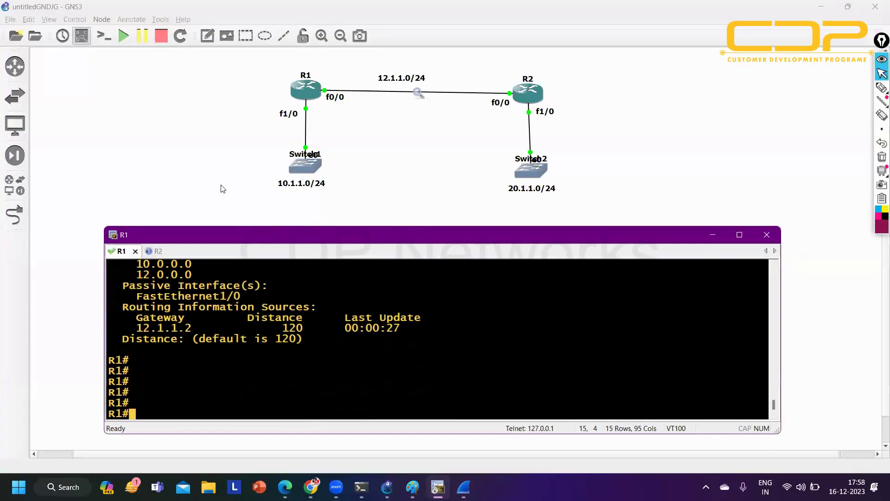
{"action": "left_click", "coordinate": [217, 138]}
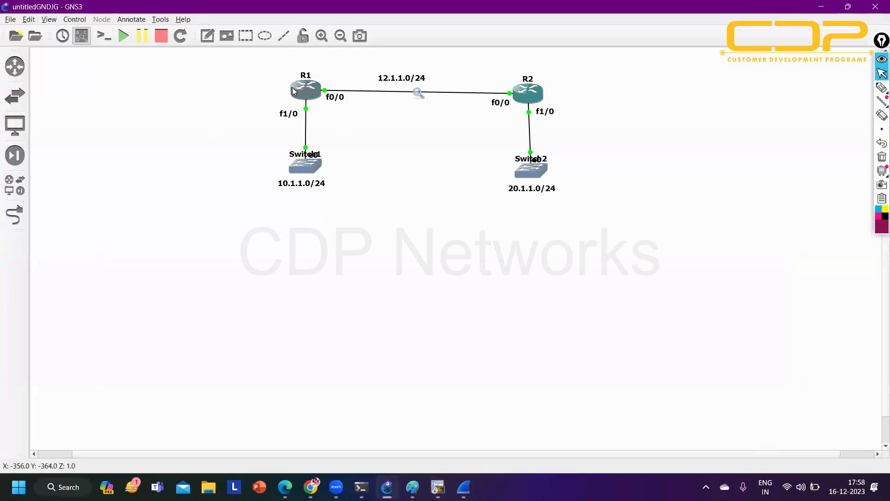
{"action": "mouse_move", "coordinate": [292, 89]}
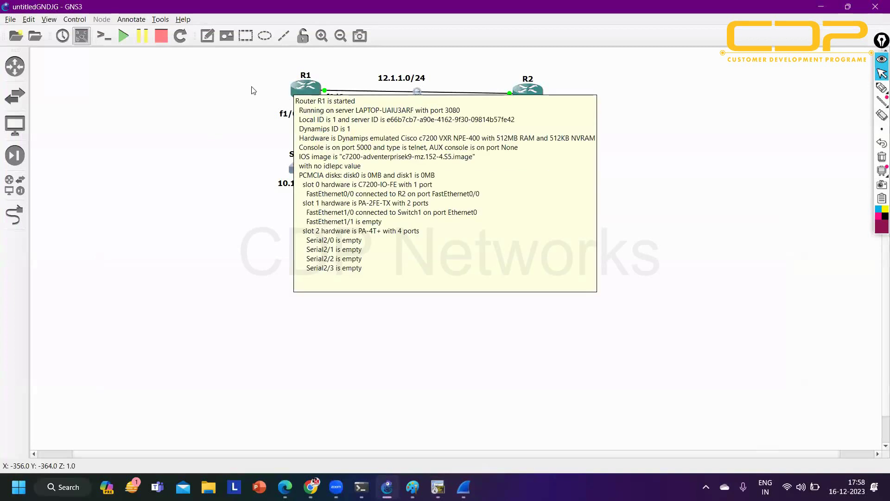
{"action": "left_click_drag", "start_coordinate": [236, 70], "coordinate": [556, 230]}
{"action": "key", "text": "Delete"}
{"action": "key", "text": "Return"}
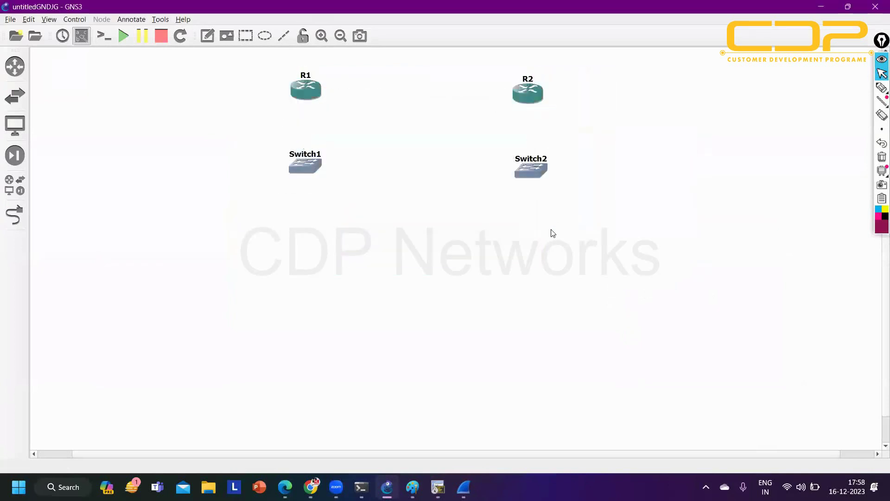
Place five c7200 routers: R1 at the far left, R2 above, R3 and R4 below, and R5 at the far right
{"action": "left_click", "coordinate": [15, 66]}
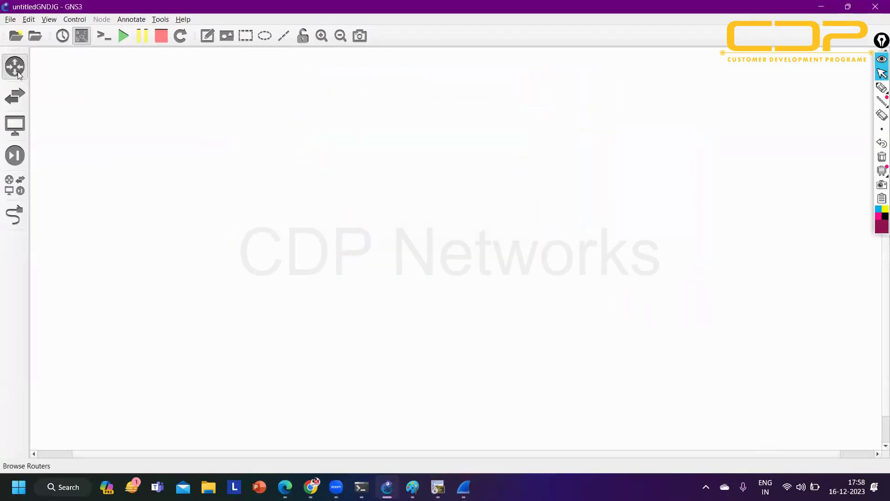
{"action": "left_click_drag", "start_coordinate": [61, 69], "coordinate": [260, 197]}
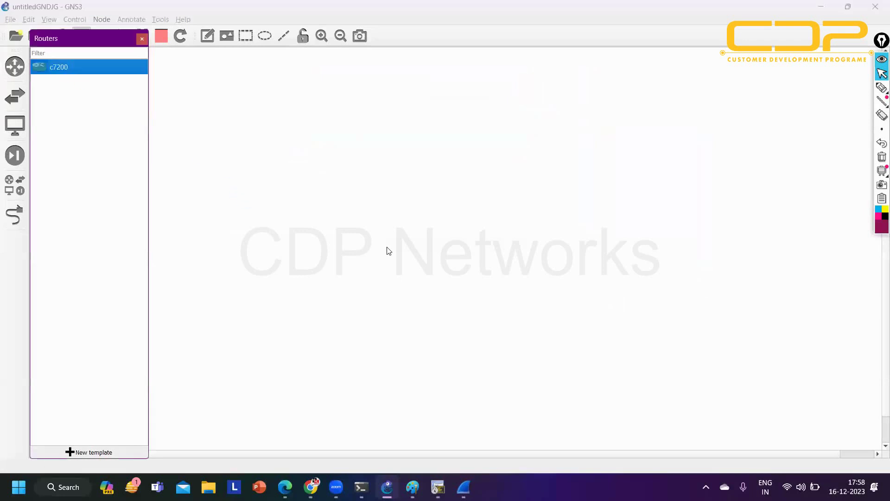
{"action": "left_click_drag", "start_coordinate": [52, 69], "coordinate": [452, 113]}
{"action": "left_click_drag", "start_coordinate": [94, 73], "coordinate": [336, 218]}
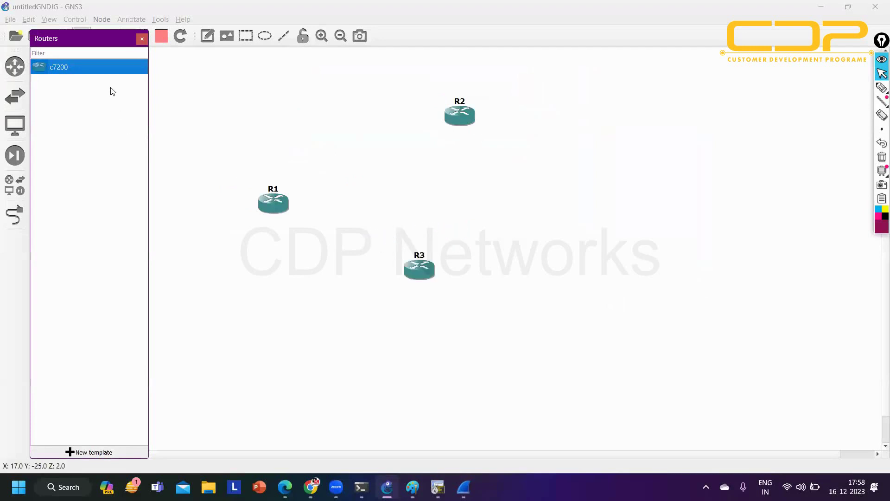
{"action": "left_click_drag", "start_coordinate": [106, 70], "coordinate": [571, 265]}
{"action": "left_click_drag", "start_coordinate": [102, 66], "coordinate": [721, 170]}
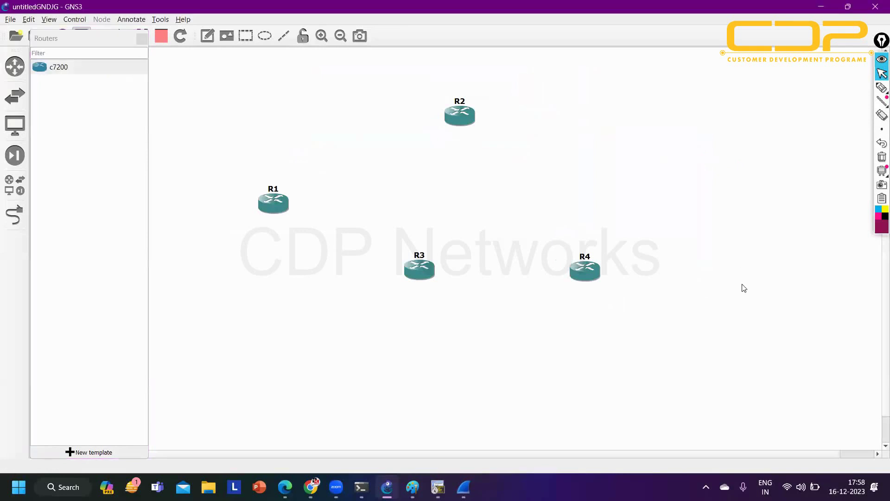
Link R1 f0/0 to R2 f0/0, and R2 f1/0 to R5 f0/0
{"action": "left_click", "coordinate": [15, 215]}
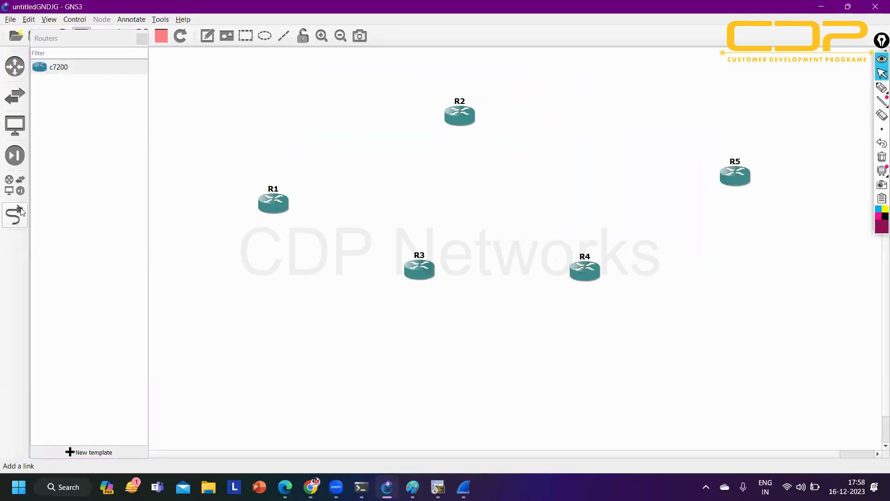
{"action": "left_click", "coordinate": [286, 212]}
{"action": "left_click", "coordinate": [290, 211]}
{"action": "left_click", "coordinate": [467, 125]}
{"action": "left_click", "coordinate": [467, 126]}
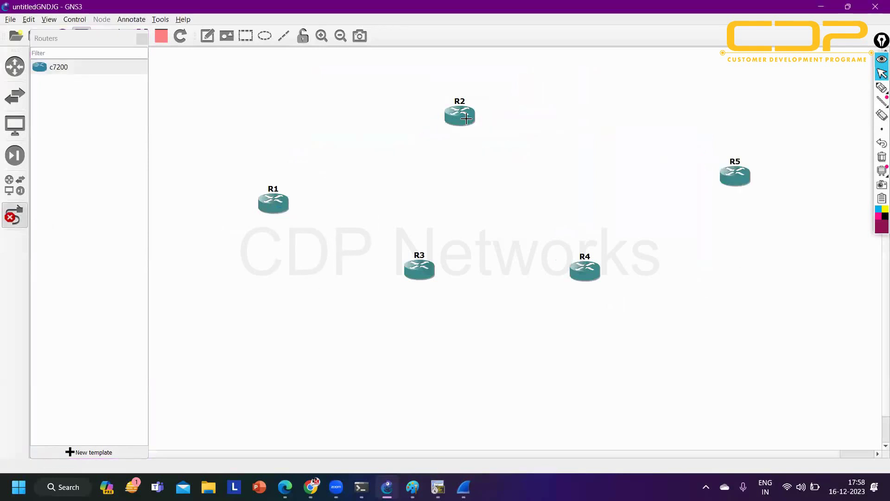
{"action": "left_click", "coordinate": [467, 125]}
{"action": "left_click", "coordinate": [495, 138]}
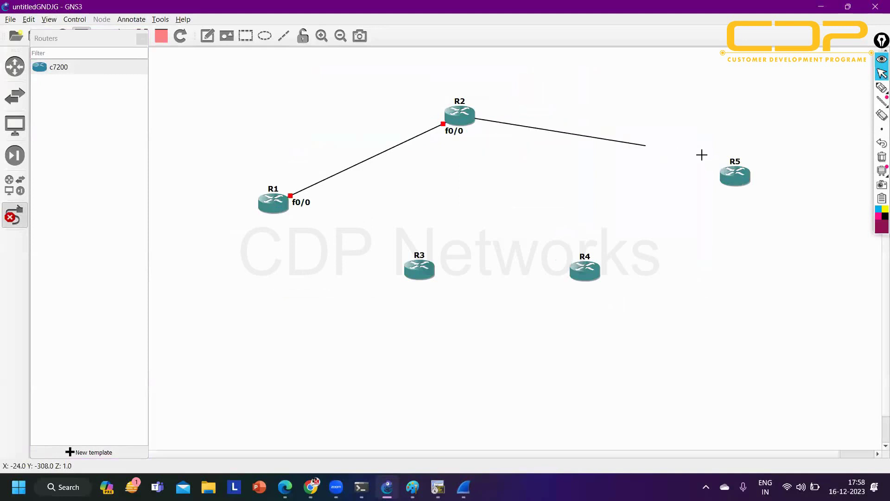
{"action": "left_click", "coordinate": [736, 181]}
{"action": "left_click", "coordinate": [743, 183]}
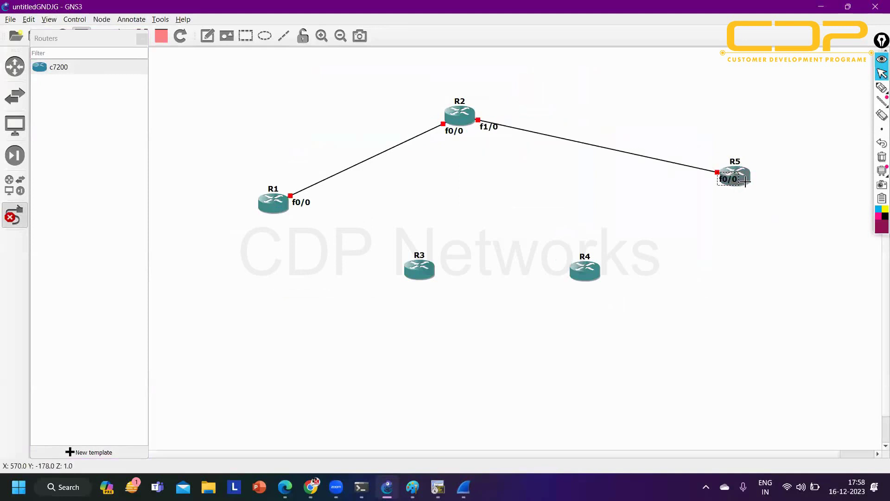
Link R5 f1/0 to R4 f0/0, and R4 f1/0 to R3 f0/0
{"action": "left_click", "coordinate": [744, 182]}
{"action": "left_click", "coordinate": [760, 203]}
{"action": "left_click", "coordinate": [591, 277]}
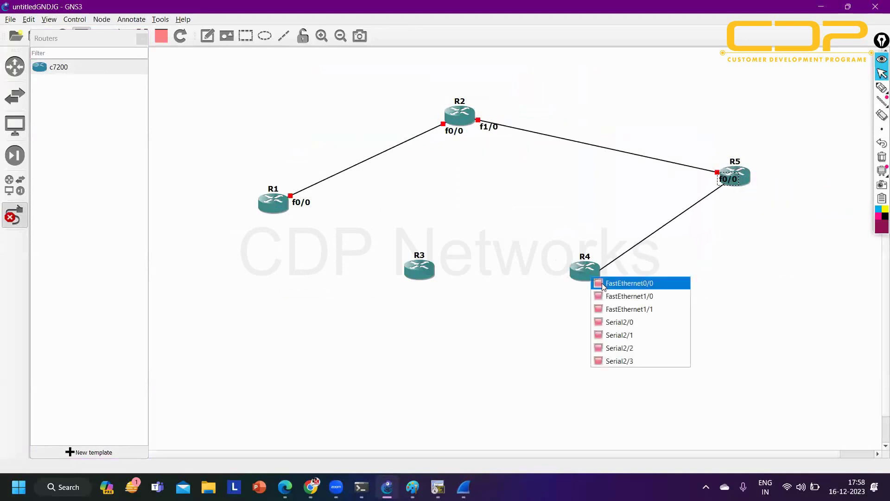
{"action": "left_click", "coordinate": [603, 284]}
{"action": "left_click", "coordinate": [583, 272]}
{"action": "left_click", "coordinate": [599, 290]}
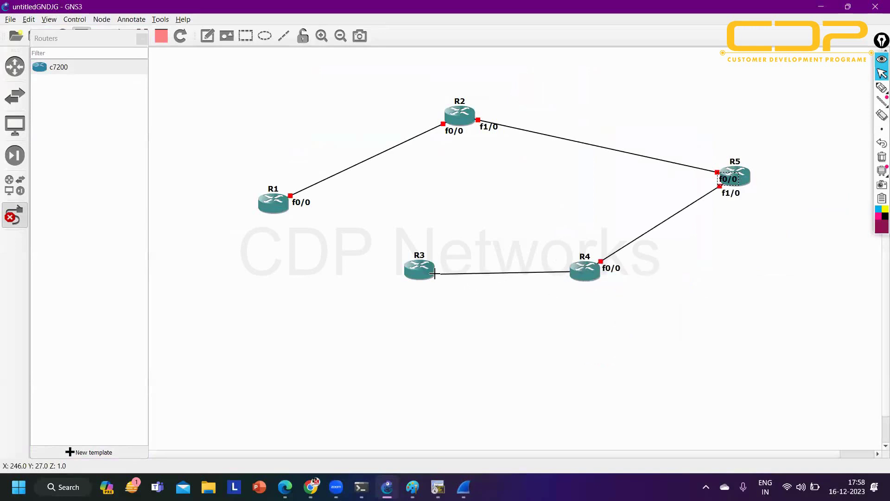
{"action": "left_click", "coordinate": [426, 272]}
{"action": "left_click", "coordinate": [459, 278]}
Link R3 FastEthernet1/0 to R1 FastEthernet1/0 to close the ring, and leave link mode
{"action": "left_click", "coordinate": [424, 272]}
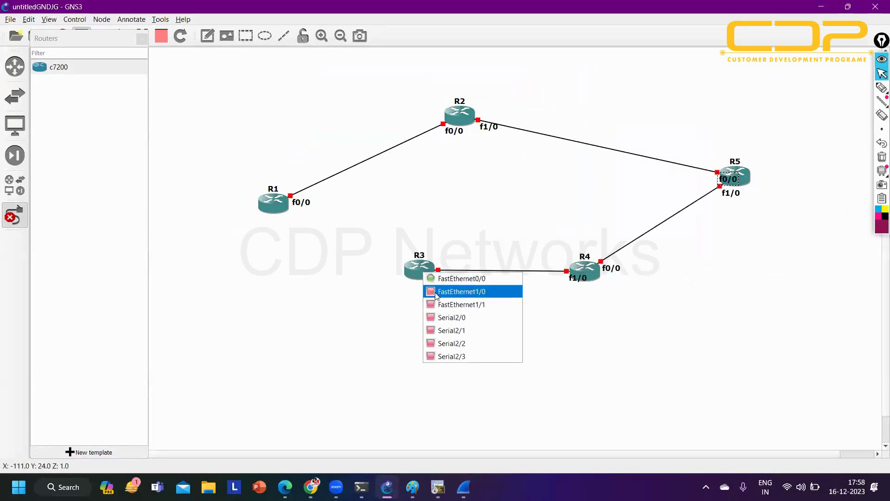
{"action": "left_click", "coordinate": [435, 291]}
{"action": "left_click", "coordinate": [272, 210]}
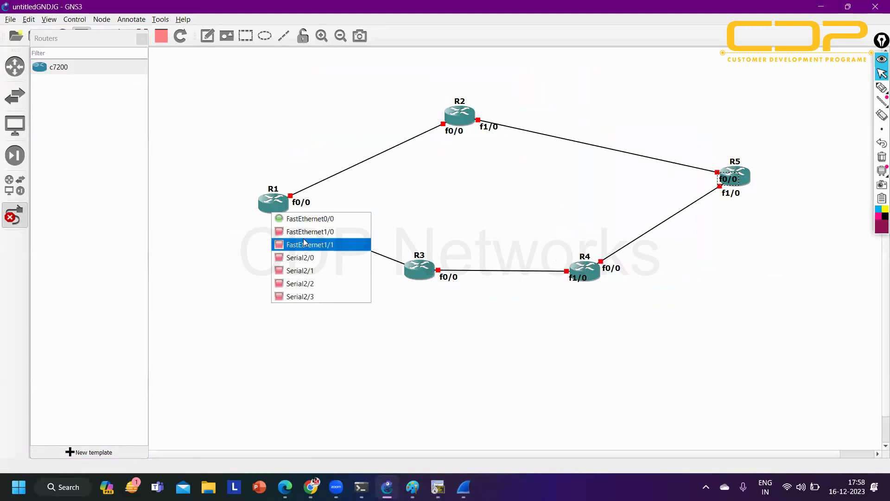
{"action": "left_click", "coordinate": [308, 232]}
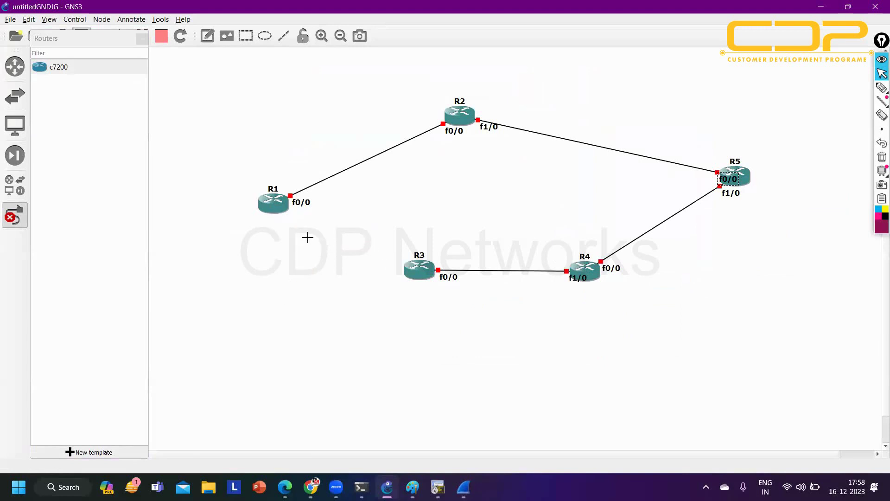
{"action": "left_click", "coordinate": [27, 216]}
Move R1's f0/0 and f1/0 labels and R3's f1/0 label clear of the links and router icons
{"action": "left_click_drag", "start_coordinate": [305, 200], "coordinate": [299, 175]}
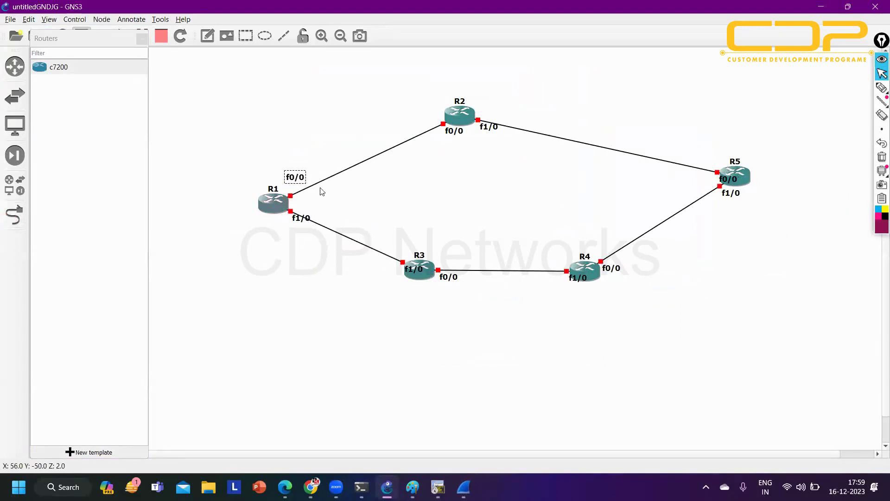
{"action": "left_click", "coordinate": [289, 236]}
{"action": "left_click_drag", "start_coordinate": [295, 224], "coordinate": [286, 230]}
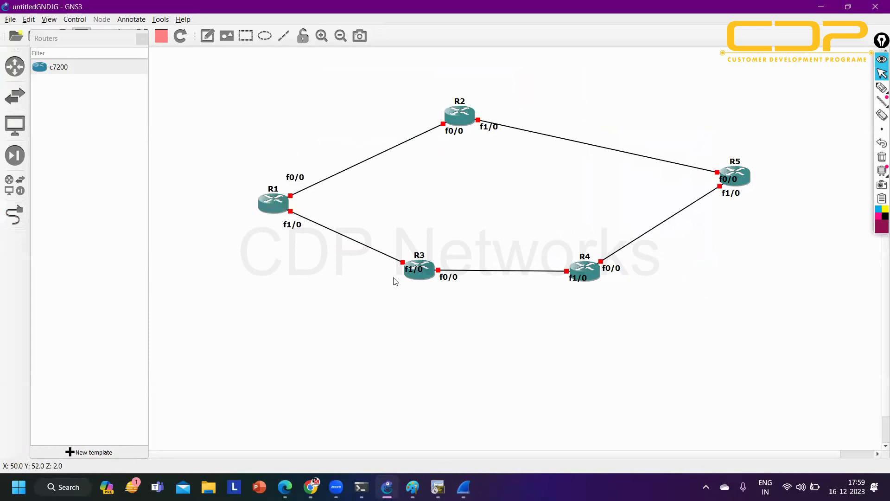
{"action": "left_click_drag", "start_coordinate": [416, 272], "coordinate": [387, 276]}
{"action": "left_click", "coordinate": [423, 325]}
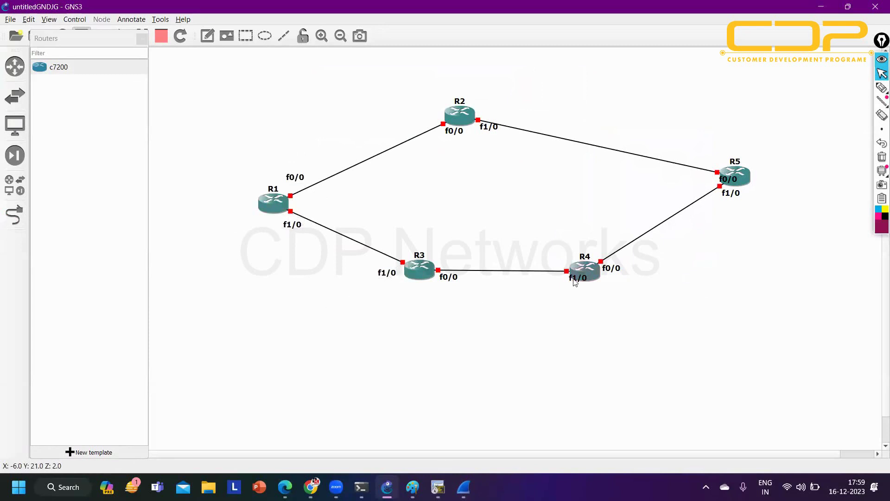
Move R4's f1/0 label and R5's f0/0 and f1/0 labels clear of their router icons
{"action": "left_click_drag", "start_coordinate": [575, 280], "coordinate": [558, 286]}
{"action": "left_click", "coordinate": [726, 292]}
{"action": "left_click_drag", "start_coordinate": [728, 178], "coordinate": [709, 160]}
{"action": "left_click", "coordinate": [719, 199]}
{"action": "left_click_drag", "start_coordinate": [727, 194], "coordinate": [719, 204]}
Shift R2 slightly up and to the right, and place its f0/0 and f1/0 labels above the links
{"action": "mouse_move", "coordinate": [460, 121]}
{"action": "left_mouse_down"}
{"action": "mouse_move", "coordinate": [496, 112]}
{"action": "mouse_move", "coordinate": [455, 110]}
{"action": "left_mouse_up"}
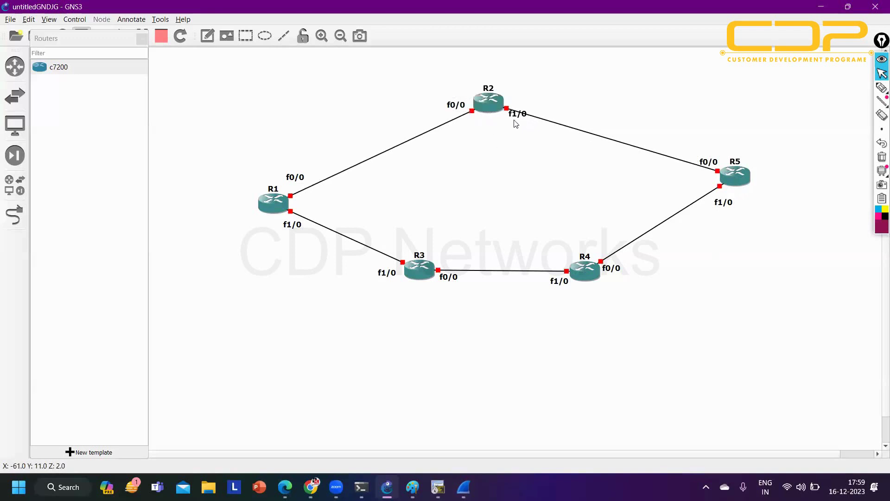
{"action": "left_click_drag", "start_coordinate": [518, 118], "coordinate": [521, 103]}
{"action": "left_click", "coordinate": [803, 153]}
Add an Ethernet switch to the right of R5 and link R5 FastEthernet1/1 to the switch's Ethernet0 port
{"action": "left_click", "coordinate": [14, 185]}
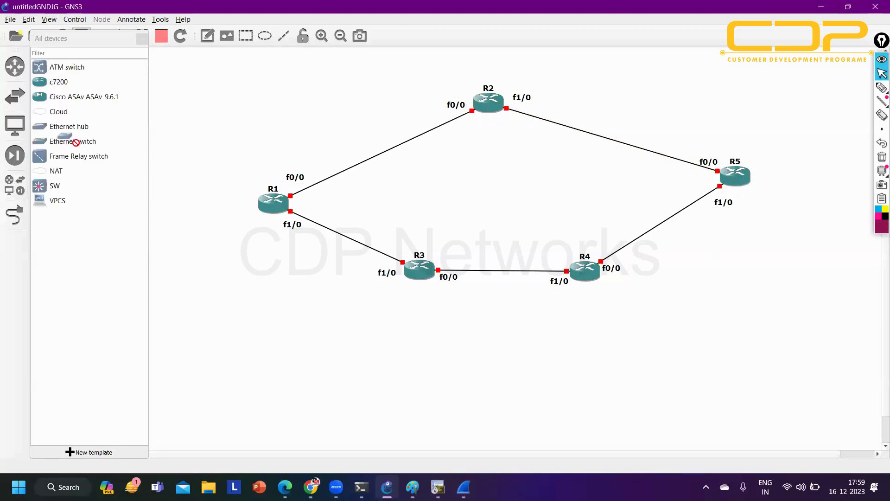
{"action": "left_click_drag", "start_coordinate": [76, 142], "coordinate": [798, 178]}
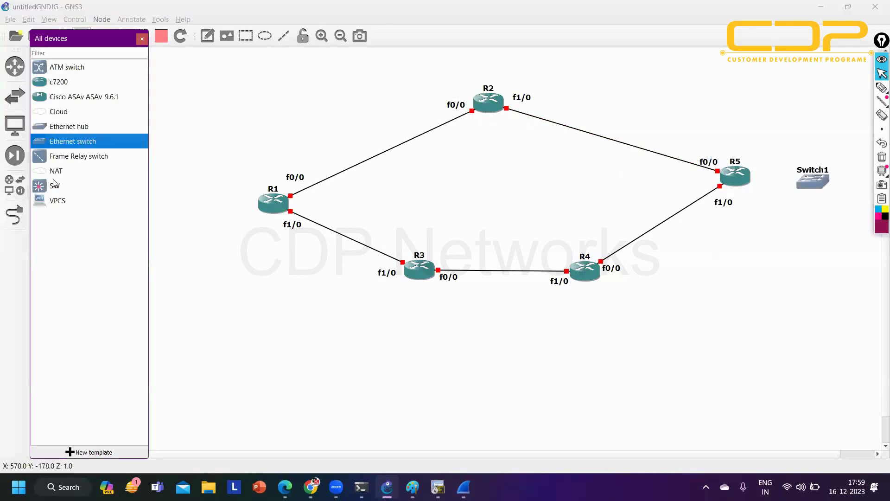
{"action": "left_click", "coordinate": [14, 214]}
{"action": "left_click", "coordinate": [741, 177]}
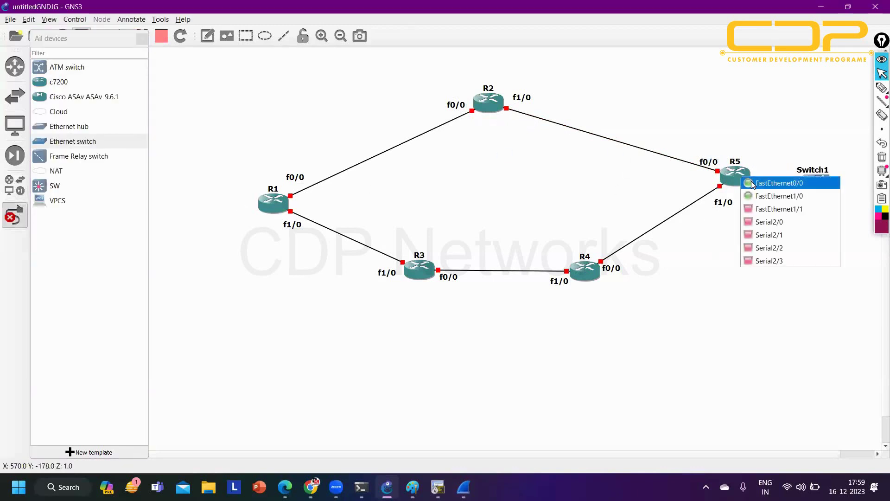
{"action": "left_click", "coordinate": [769, 208]}
{"action": "left_click", "coordinate": [797, 181]}
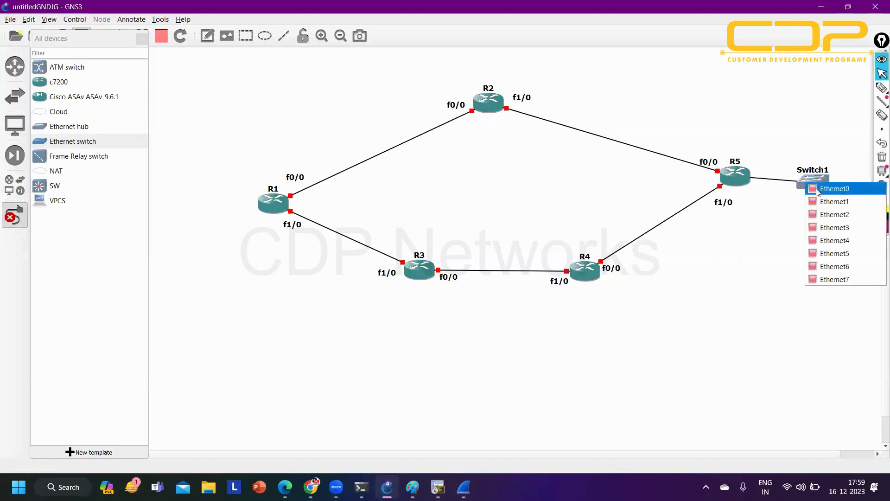
{"action": "left_click", "coordinate": [830, 189]}
{"action": "left_click", "coordinate": [14, 216]}
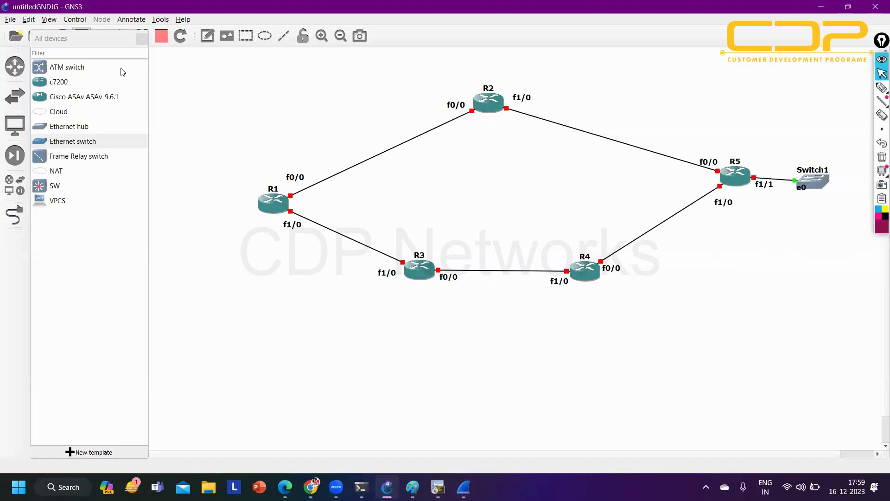
Close the device list and add the note 50.1.1.0/24 below Switch1
{"action": "left_click", "coordinate": [142, 38]}
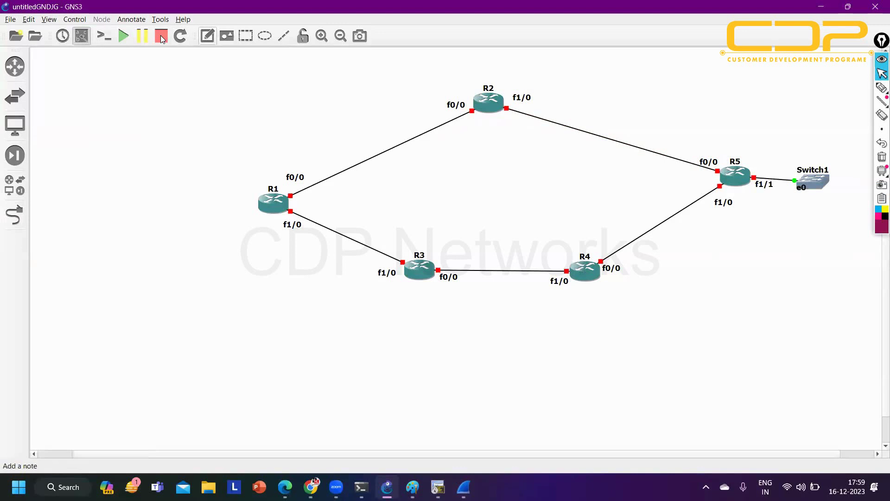
{"action": "left_click", "coordinate": [794, 205]}
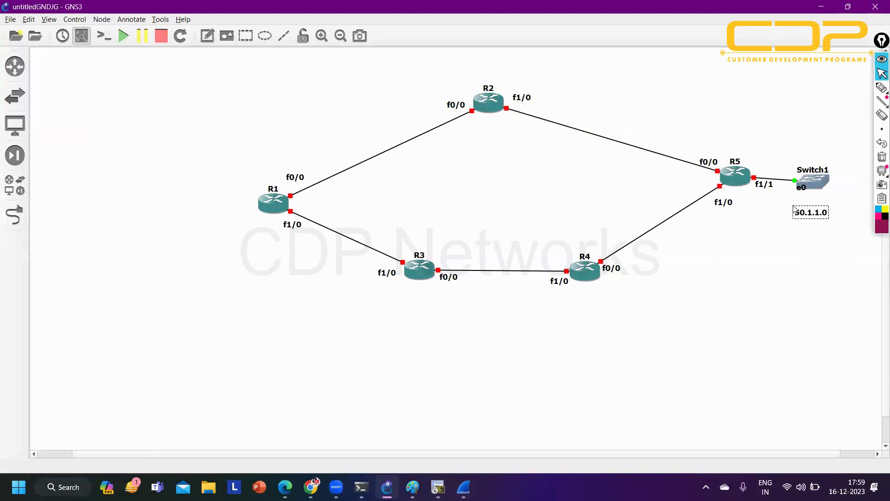
{"action": "left_click", "coordinate": [809, 238]}
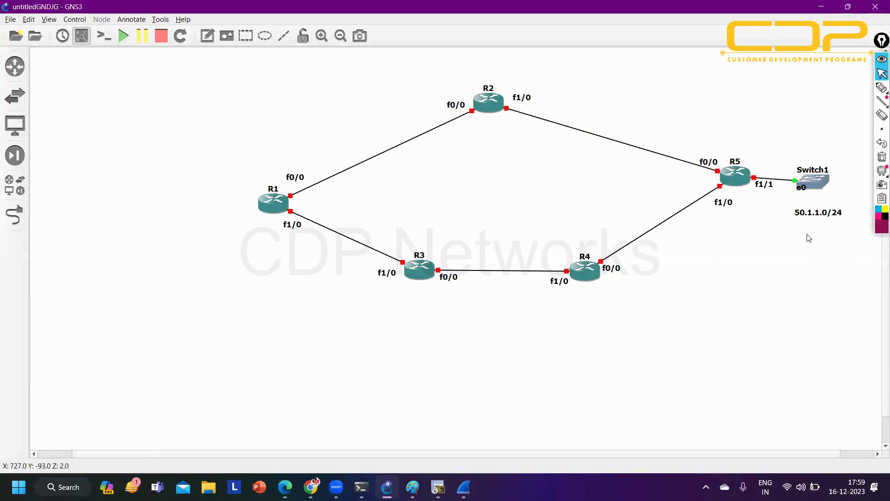
Move Switch1 slightly up to level it with R5, and bring the 50.1.1.0/24 note up close beneath it
{"action": "left_click_drag", "start_coordinate": [818, 182], "coordinate": [824, 177]}
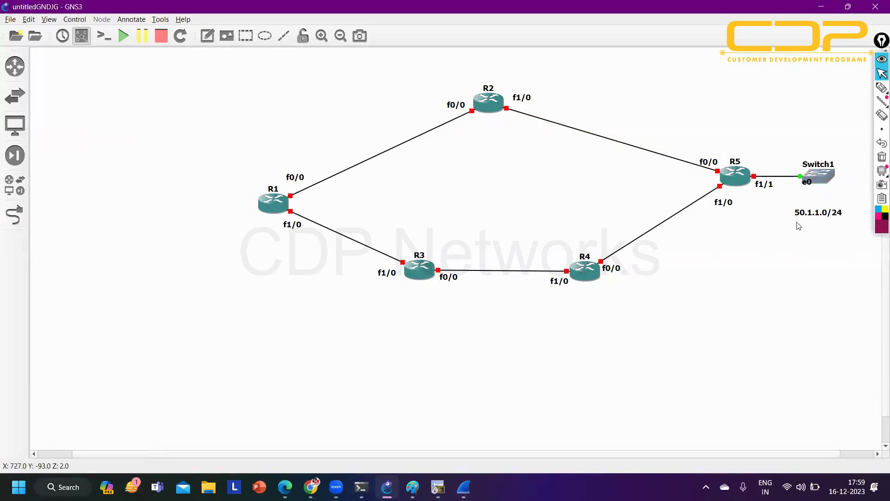
{"action": "left_click", "coordinate": [817, 209]}
{"action": "left_click_drag", "start_coordinate": [817, 210], "coordinate": [818, 196]}
{"action": "left_click", "coordinate": [786, 246]}
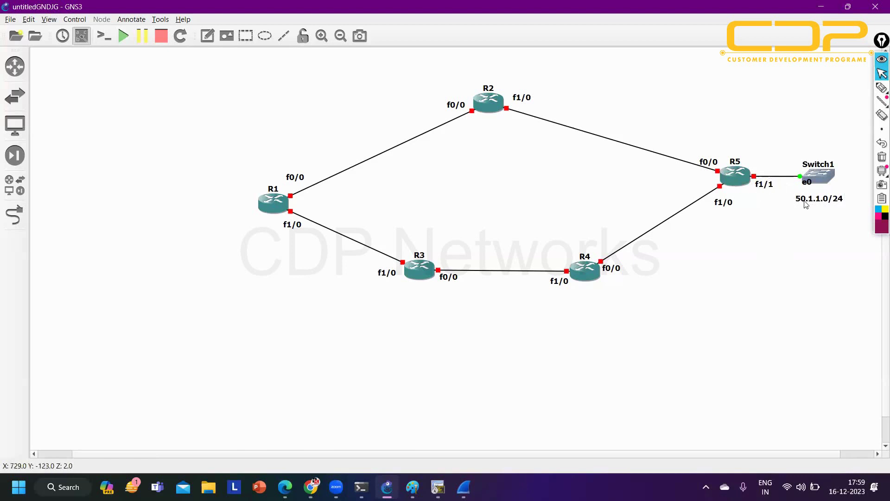
Place the 50.1.1.0/24 note beside R1, and return it to its place below Switch1
{"action": "left_click_drag", "start_coordinate": [811, 204], "coordinate": [232, 229]}
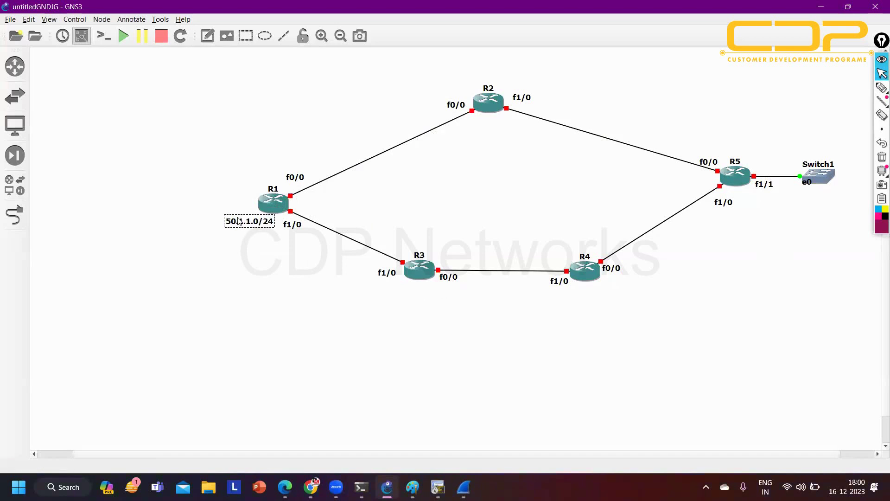
{"action": "left_click_drag", "start_coordinate": [239, 221], "coordinate": [248, 211]}
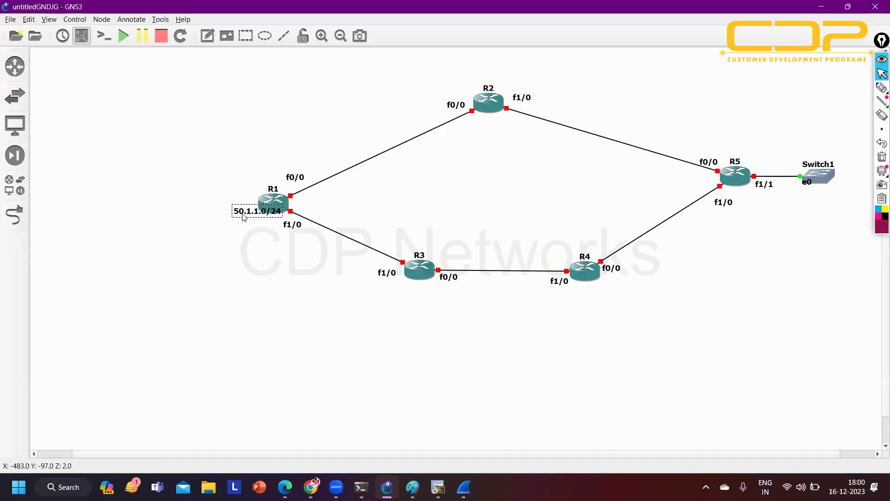
{"action": "left_click_drag", "start_coordinate": [244, 217], "coordinate": [803, 205]}
{"action": "left_click", "coordinate": [787, 256]}
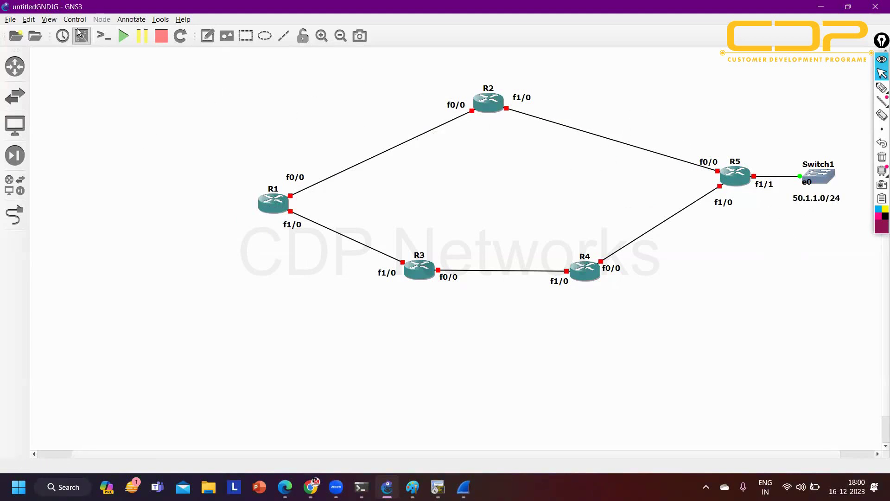
Start all devices in the topology and shift R1 slightly up
{"action": "left_click", "coordinate": [124, 35]}
{"action": "left_click", "coordinate": [465, 255]}
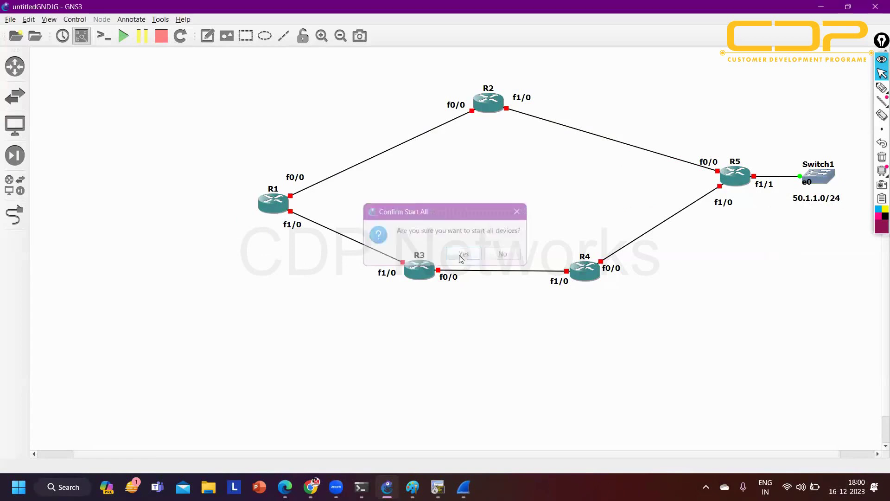
{"action": "left_click_drag", "start_coordinate": [272, 205], "coordinate": [273, 202]}
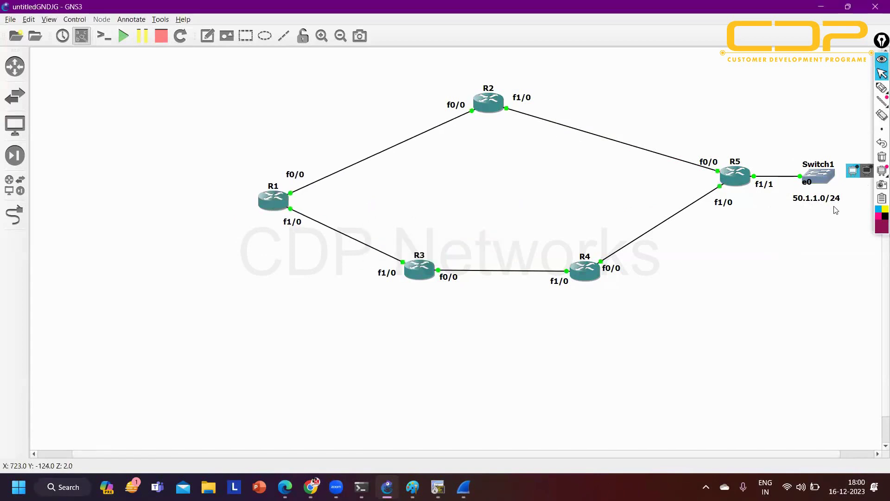
{"action": "left_click", "coordinate": [818, 200]}
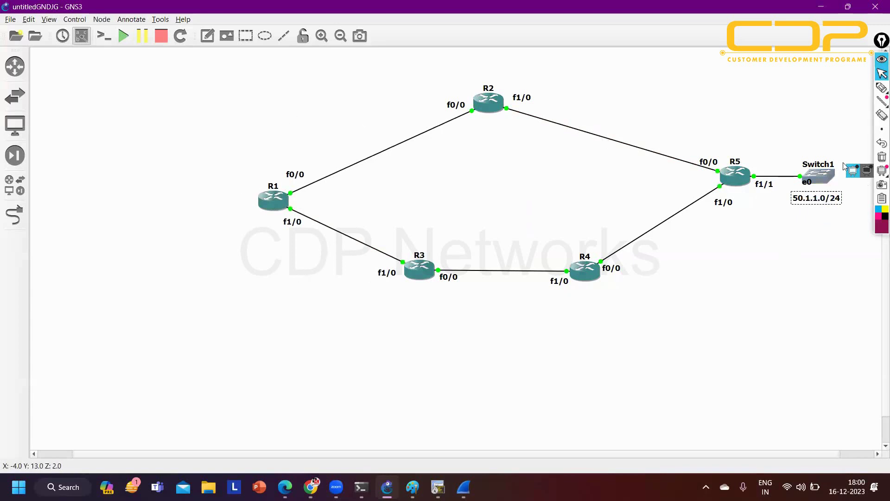
{"action": "left_click", "coordinate": [799, 257]}
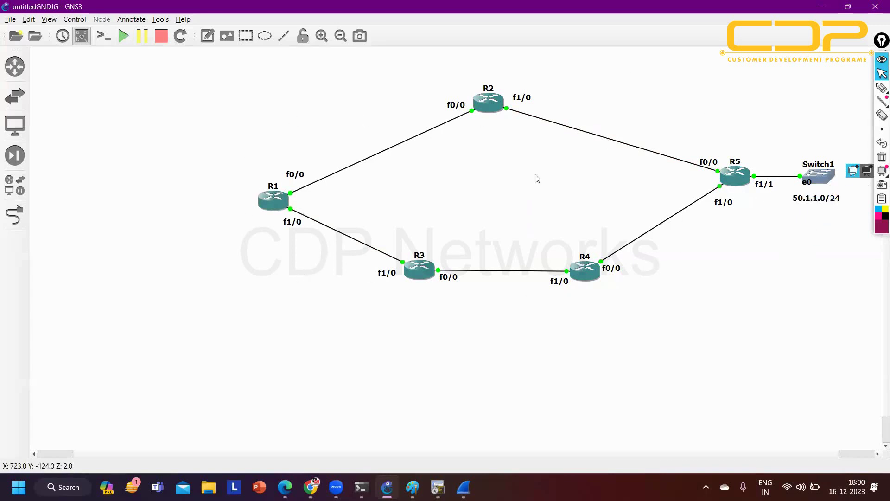
Select the whole topology and move it up and to the left on the canvas, and clear the selection
{"action": "left_click_drag", "start_coordinate": [154, 88], "coordinate": [835, 322]}
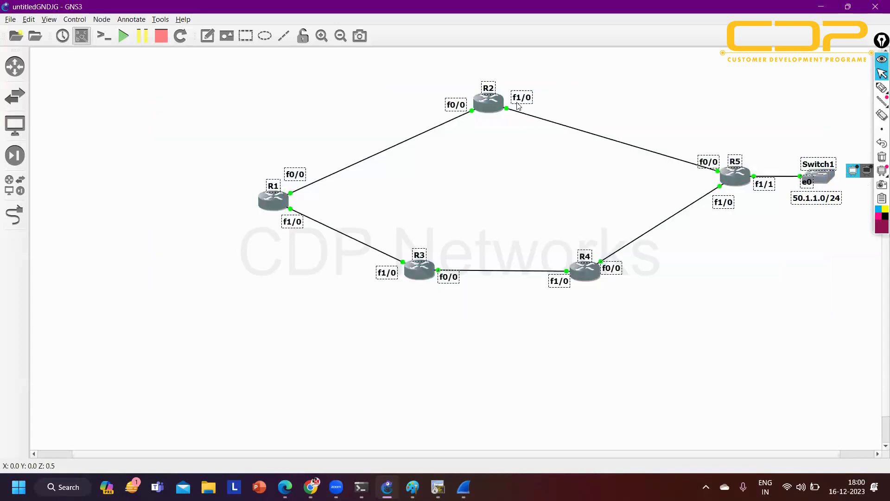
{"action": "left_click_drag", "start_coordinate": [492, 106], "coordinate": [424, 77]}
{"action": "left_click", "coordinate": [638, 255]}
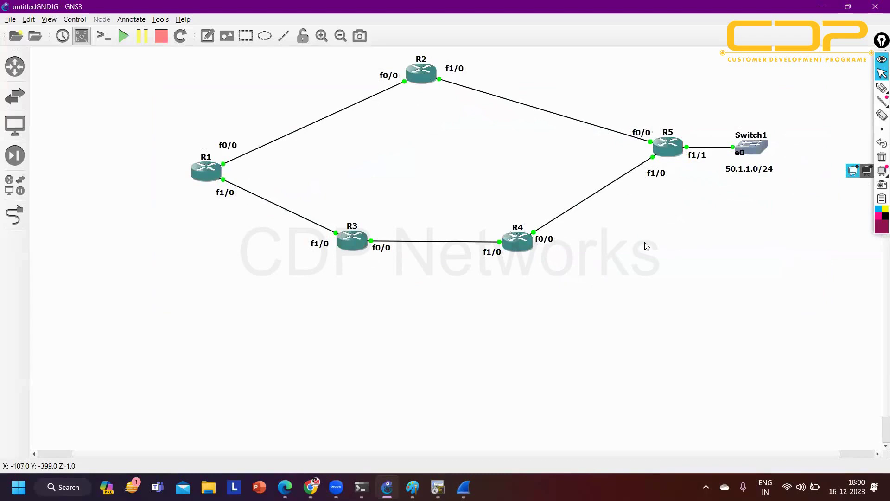
Open SecureCRT console sessions for R1, R2, R3, R4 and R5, and return to the GNS3 topology
{"action": "double_click", "coordinate": [197, 168]}
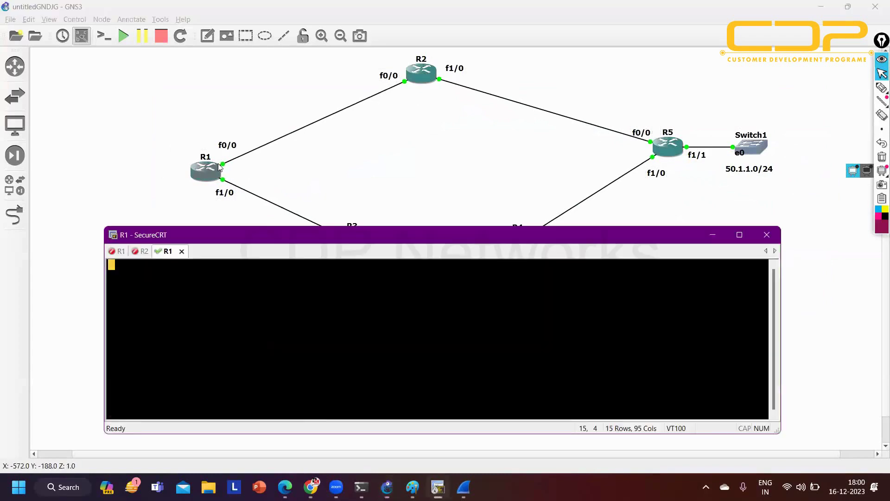
{"action": "left_click", "coordinate": [408, 78]}
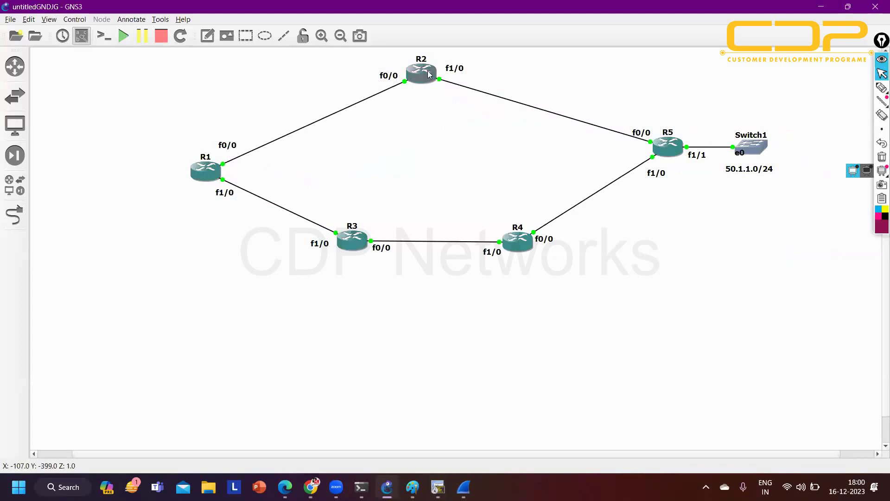
{"action": "double_click", "coordinate": [422, 74]}
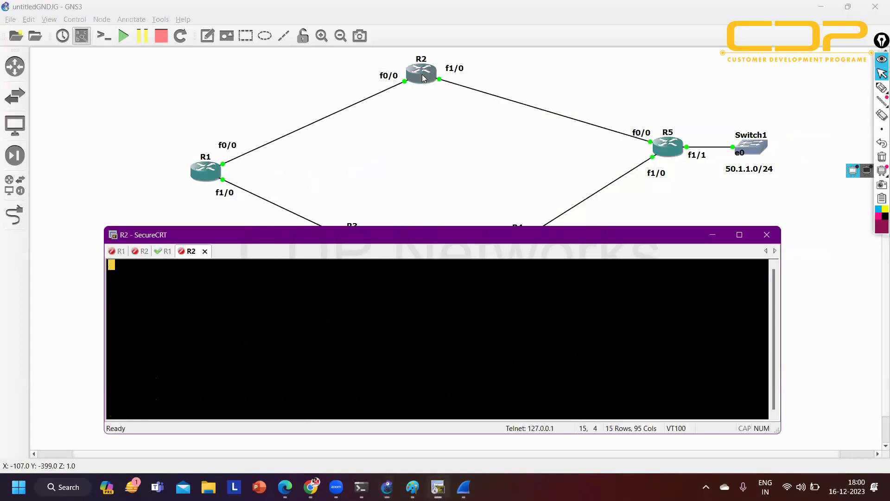
{"action": "left_click", "coordinate": [449, 162]}
{"action": "double_click", "coordinate": [349, 239]}
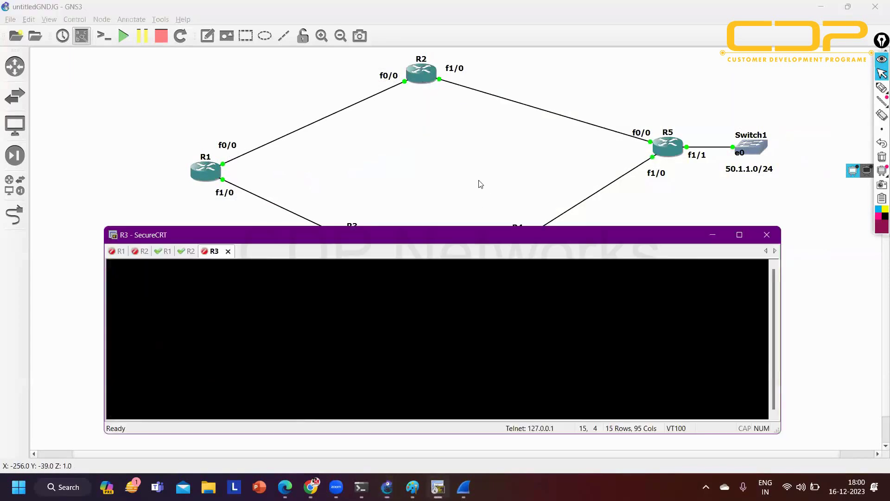
{"action": "left_click", "coordinate": [477, 183]}
{"action": "double_click", "coordinate": [513, 243]}
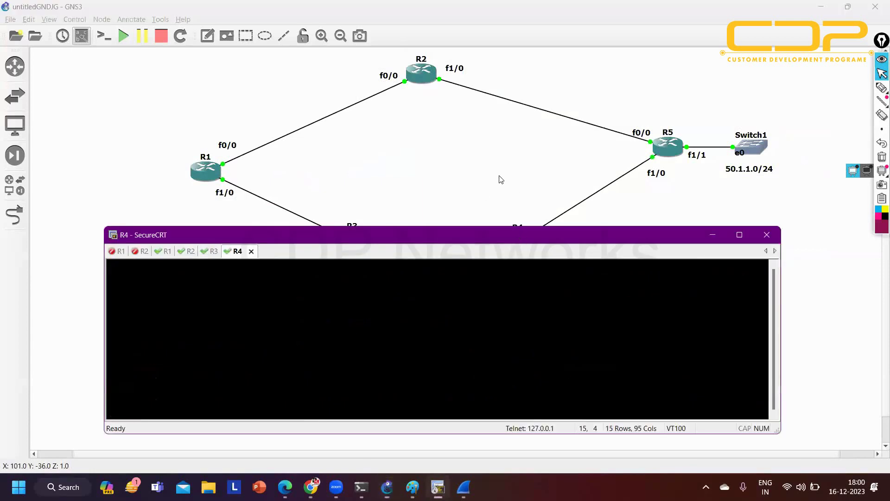
{"action": "left_click", "coordinate": [627, 163]}
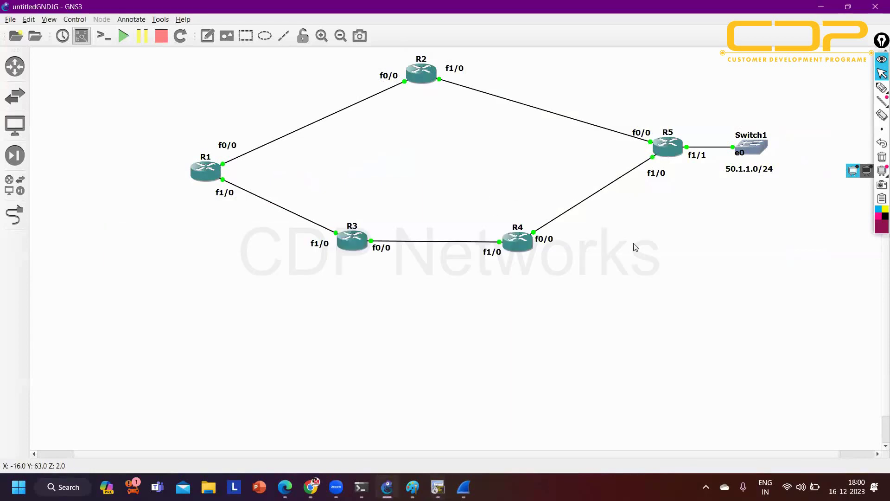
{"action": "double_click", "coordinate": [659, 153]}
{"action": "left_click", "coordinate": [419, 156]}
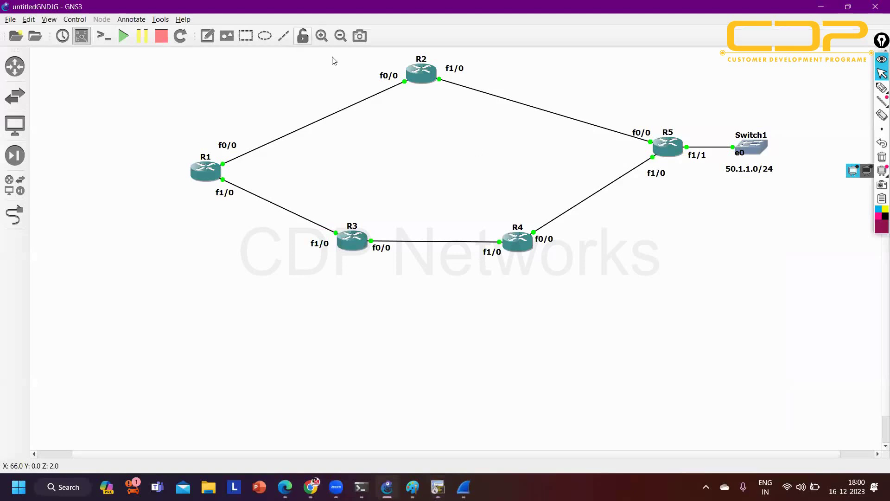
Add the note 12.1.1.0/24 above the link between R1 and R2
{"action": "left_click", "coordinate": [207, 36]}
{"action": "left_click", "coordinate": [268, 102]}
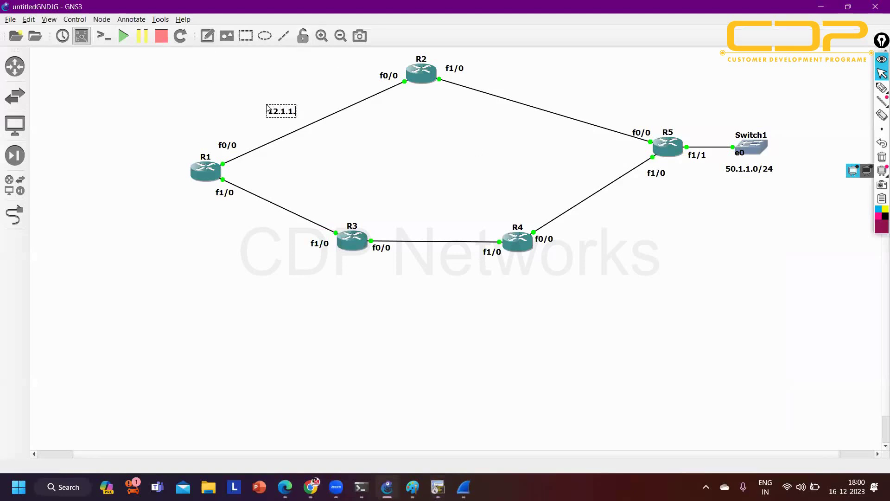
{"action": "type", "text": "12.1.1.0/24"}
{"action": "left_click", "coordinate": [407, 227]}
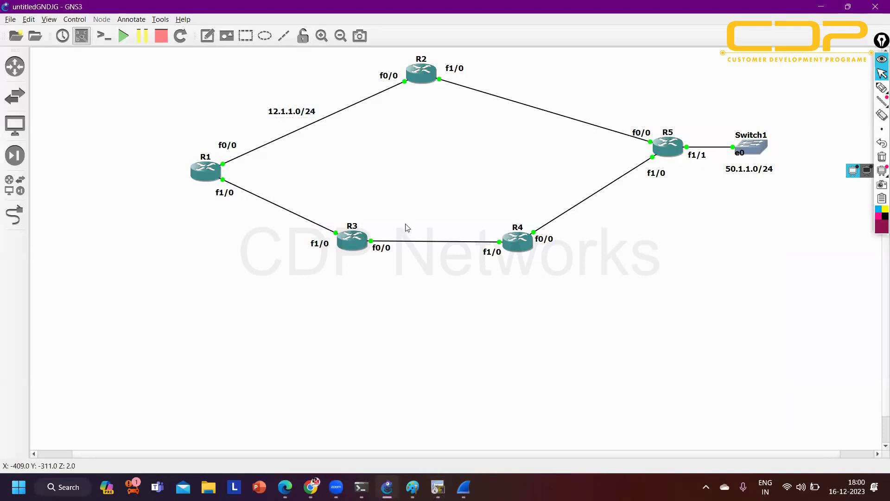
Add the note 25.1.1.0/24 above the link between R2 and R5
{"action": "left_click", "coordinate": [207, 36]}
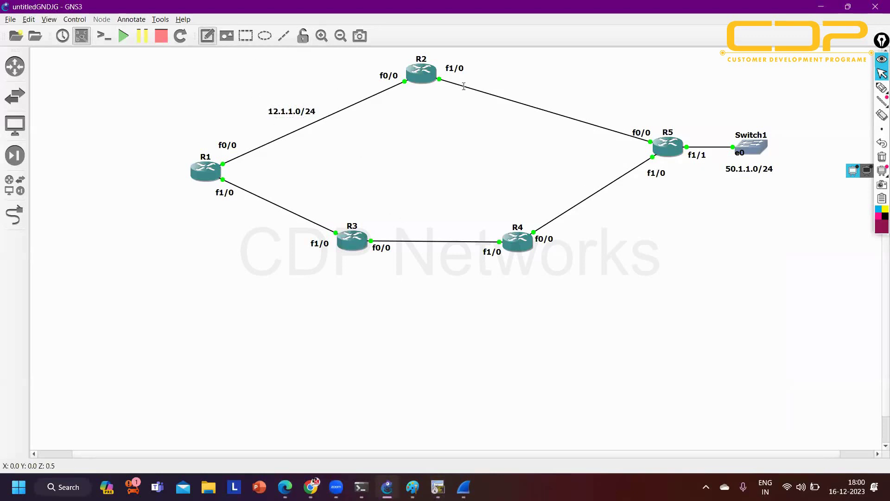
{"action": "key", "text": "Escape"}
{"action": "left_click", "coordinate": [502, 84]}
{"action": "type", "text": "25.1.1."}
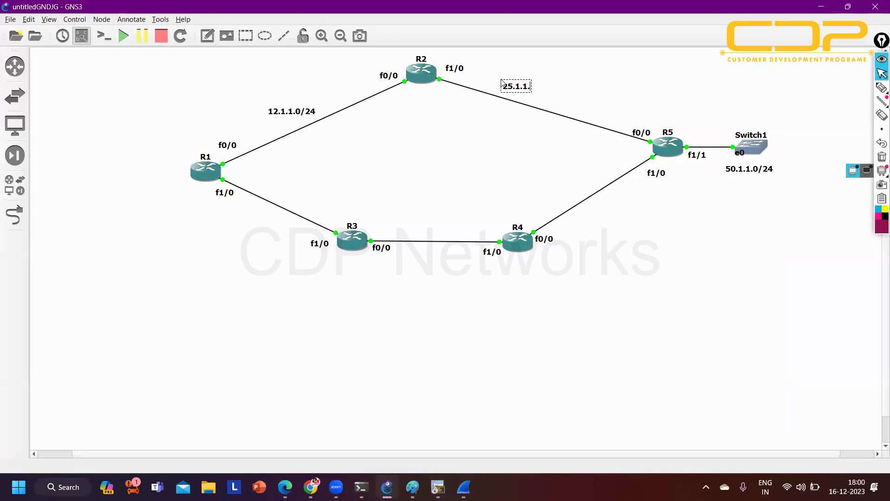
{"action": "type", "text": "0/24"}
{"action": "left_click", "coordinate": [301, 197]}
Add the note 13.1.1.0/24 below the link between R1 and R3
{"action": "left_click", "coordinate": [208, 36]}
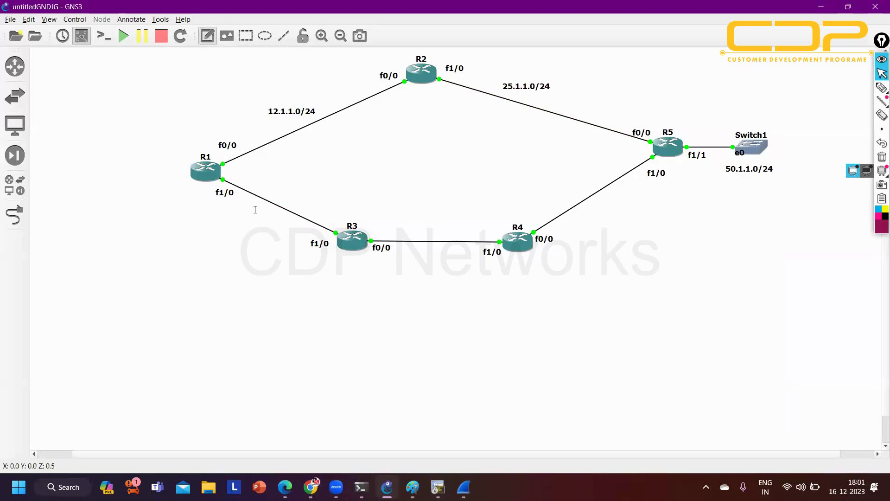
{"action": "left_click", "coordinate": [238, 217]}
{"action": "type", "text": "13.1."}
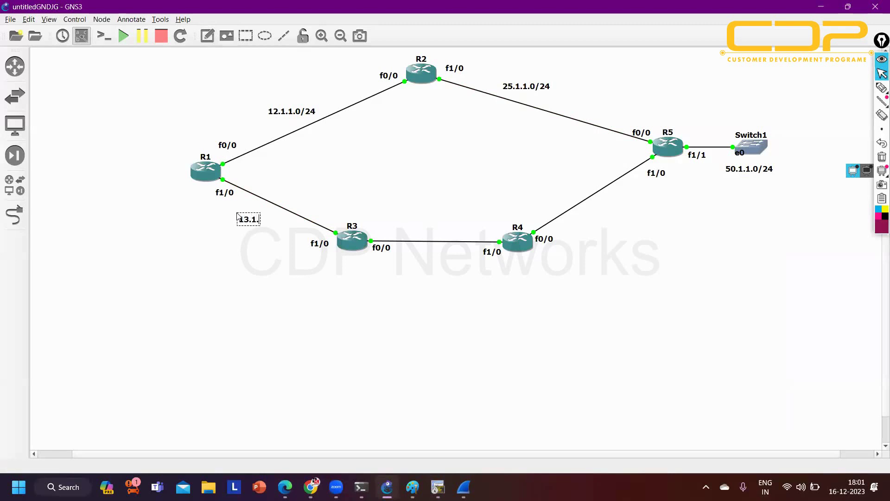
{"action": "type", "text": "1.0/24"}
{"action": "left_click", "coordinate": [179, 338]}
Add the note 34.1.1.0/24 below the link between R3 and R4
{"action": "left_click", "coordinate": [207, 35]}
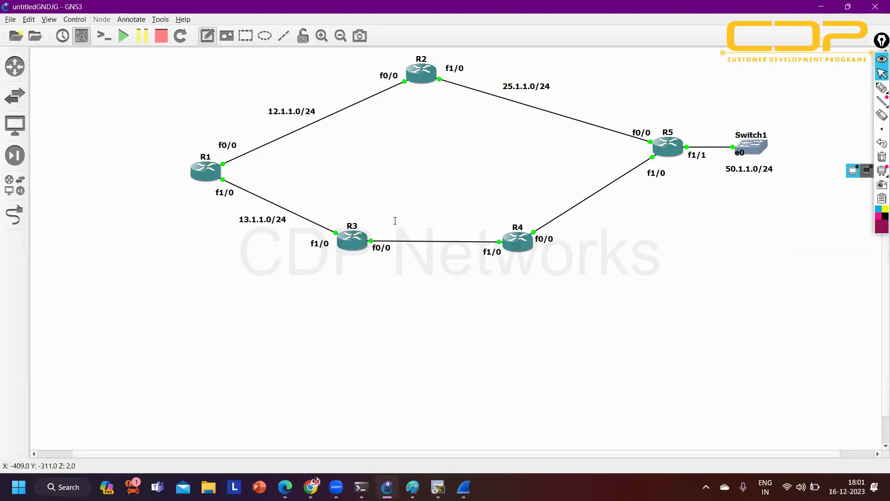
{"action": "left_click", "coordinate": [400, 259]}
{"action": "type", "text": "34.1."}
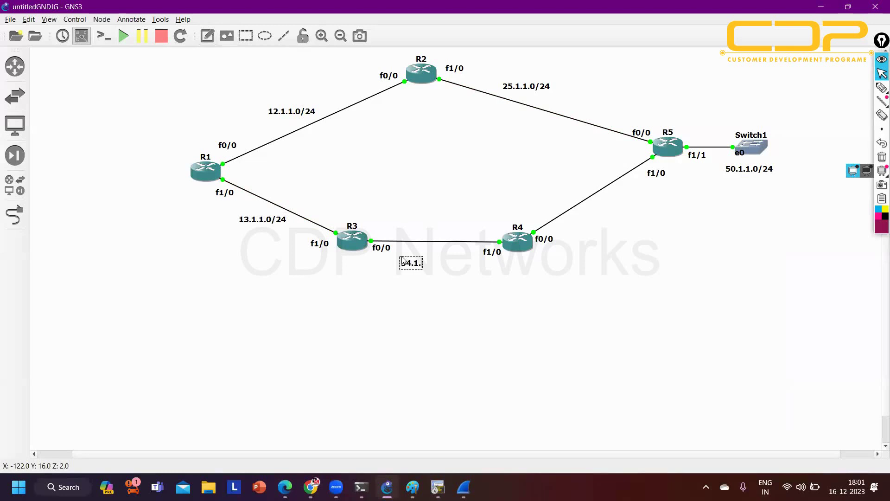
{"action": "type", "text": "1.0/24"}
{"action": "left_click", "coordinate": [433, 366]}
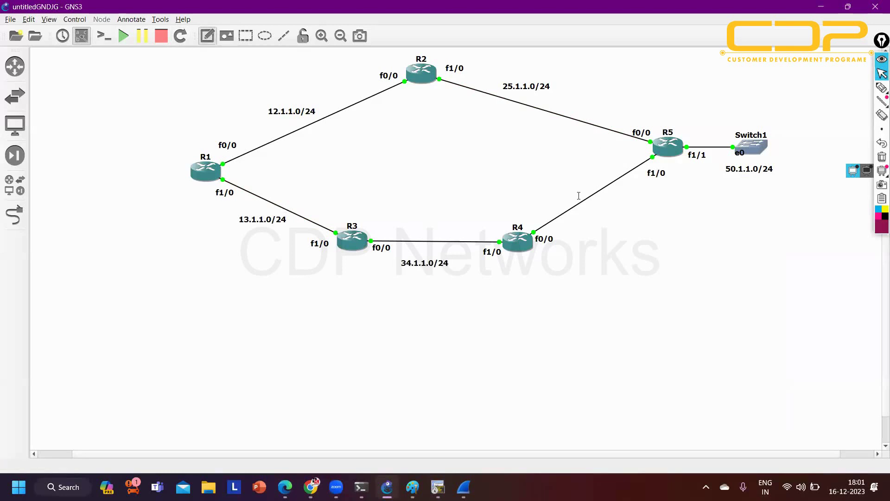
Add the note 45.1.1.0/24 below the link between R4 and R5
{"action": "left_click", "coordinate": [606, 211]}
{"action": "type", "text": "45."}
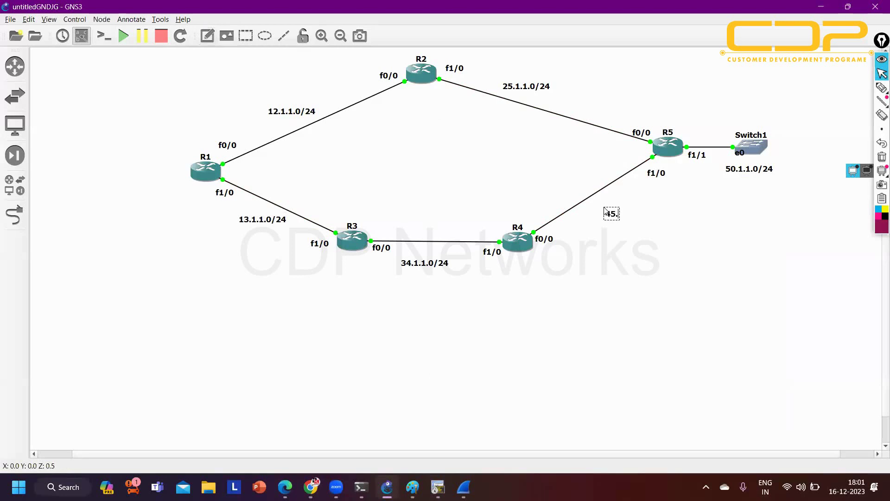
{"action": "type", "text": "1.1.0/24"}
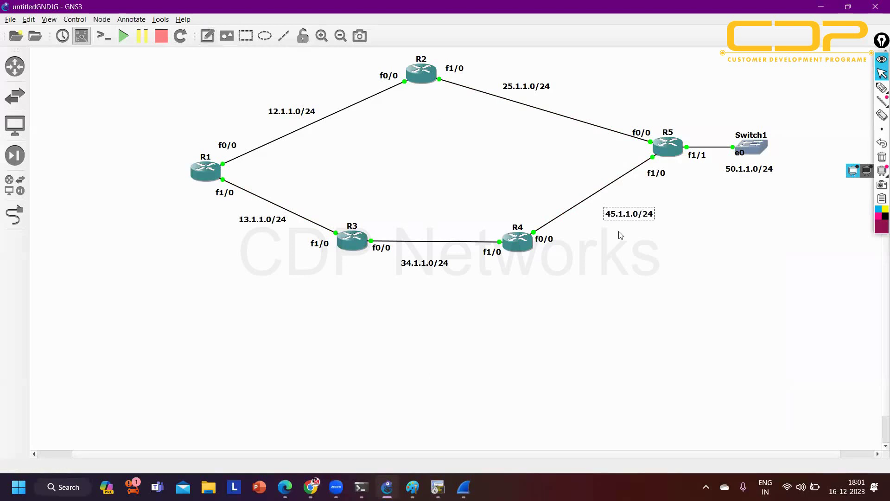
{"action": "left_click", "coordinate": [627, 261]}
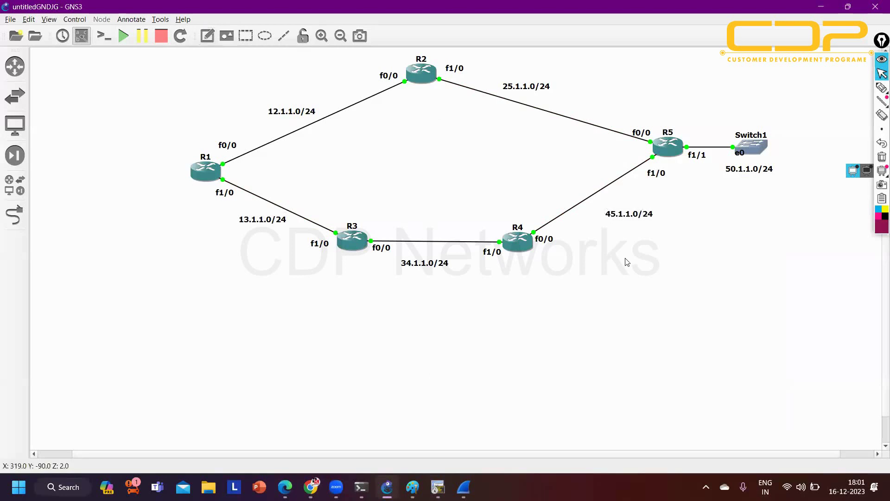
Open R1's console and close the duplicate R1 session along with the disconnected R1 and R2 sessions
{"action": "double_click", "coordinate": [211, 173]}
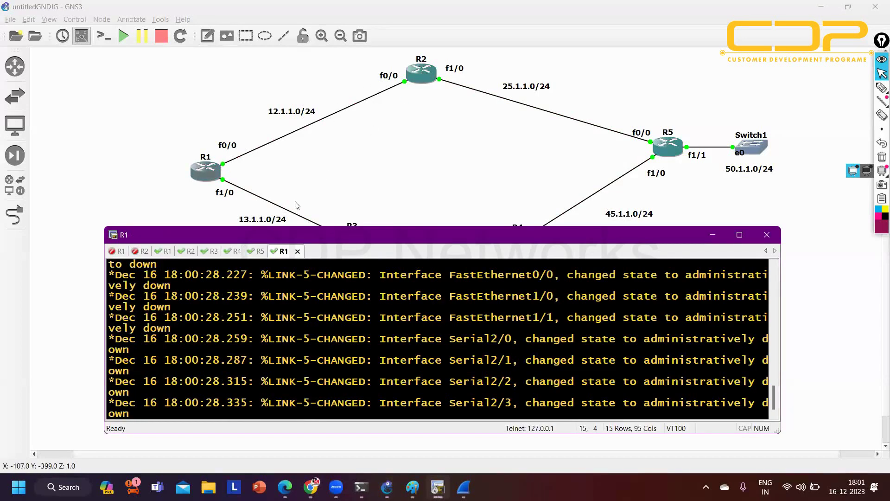
{"action": "left_click", "coordinate": [298, 251]}
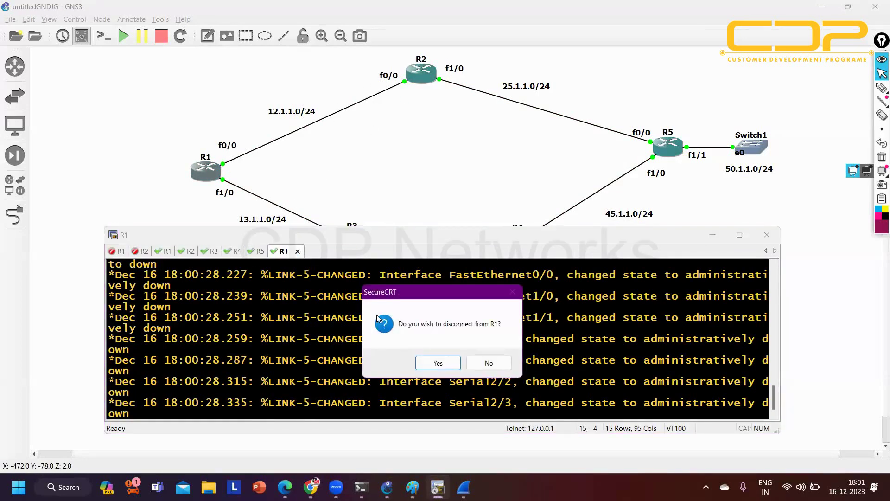
{"action": "left_click", "coordinate": [438, 362]}
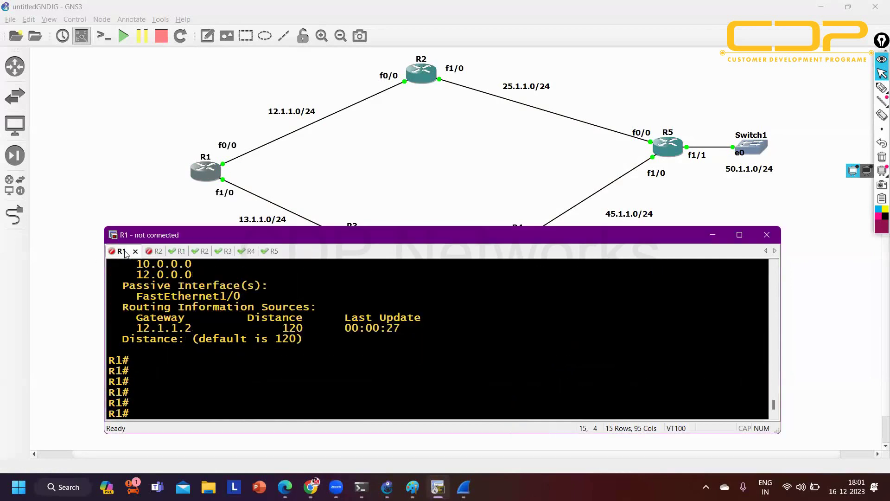
{"action": "left_click", "coordinate": [129, 253]}
{"action": "left_click", "coordinate": [136, 251]}
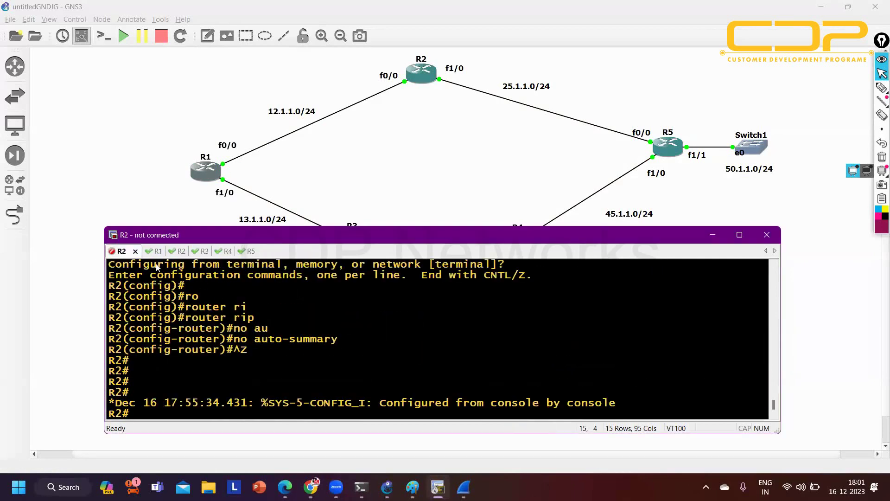
{"action": "left_click", "coordinate": [135, 251]}
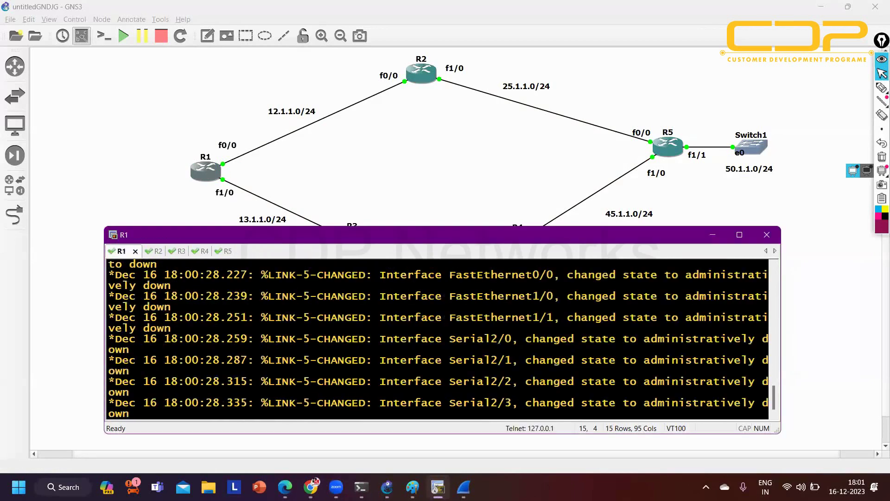
Bring up R1's command prompt and move the console window below the topology so all routers stay visible
{"action": "key", "text": "Return"}
{"action": "key", "text": "Return"}
{"action": "key", "text": "Return"}
{"action": "key", "text": "Return"}
{"action": "key", "text": "Return"}
{"action": "key", "text": "Return"}
{"action": "key", "text": "Return"}
{"action": "key", "text": "Return"}
{"action": "key", "text": "Return"}
{"action": "key", "text": "Return"}
{"action": "key", "text": "Return"}
{"action": "key", "text": "Return"}
{"action": "key", "text": "Return"}
{"action": "key", "text": "Return"}
{"action": "key", "text": "Return"}
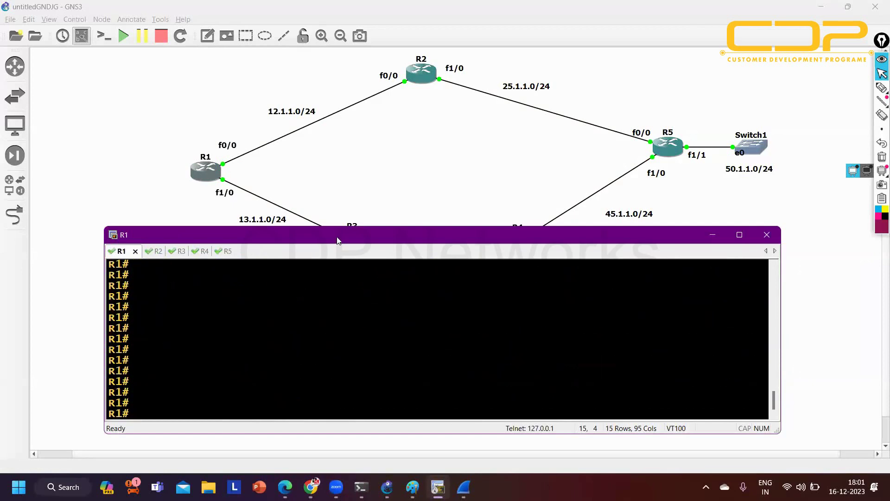
{"action": "left_click_drag", "start_coordinate": [343, 229], "coordinate": [348, 284]}
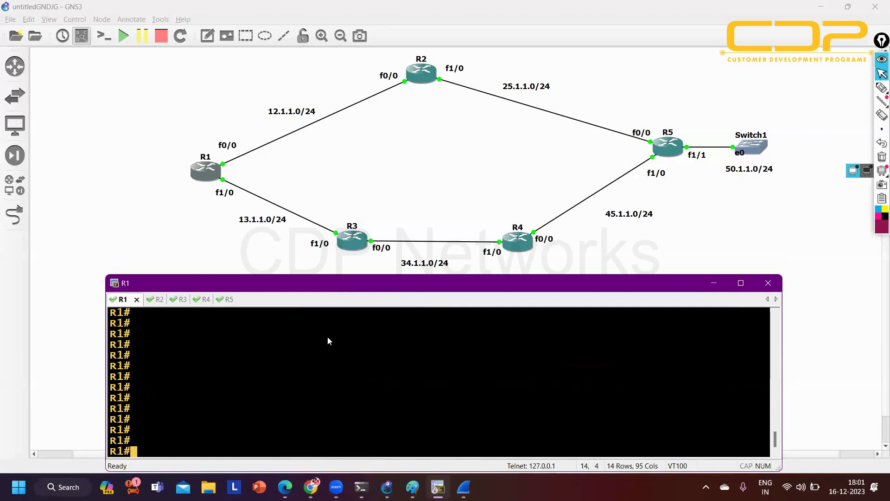
Enter global configuration mode on R1
{"action": "type", "text": "conf"}
{"action": "key", "text": "Tab"}
{"action": "key", "text": "Return"}
{"action": "key", "text": "Return"}
{"action": "key", "text": "Return"}
{"action": "key", "text": "Return"}
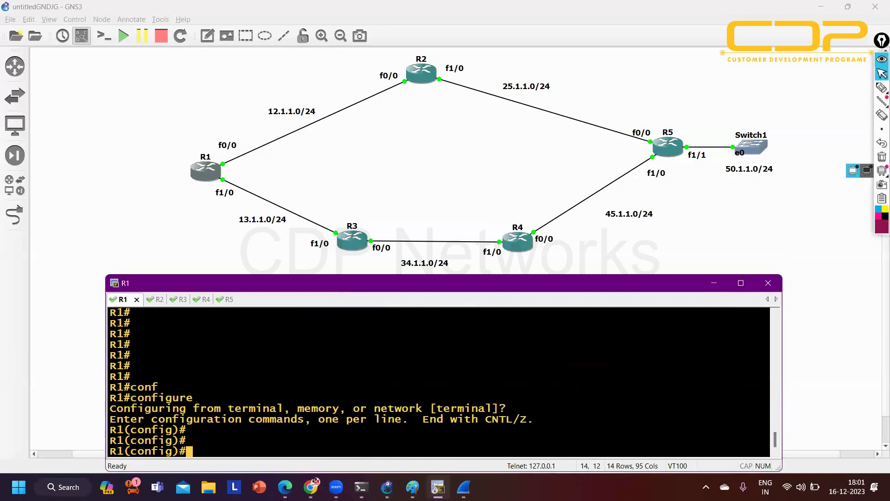
{"action": "key", "text": "Return"}
{"action": "key", "text": "Return"}
Assign IP address 12.1.1.1 with mask 255.255.255.0 to R1's interface f0/0 and leave interface configuration
{"action": "type", "text": "int f0/"}
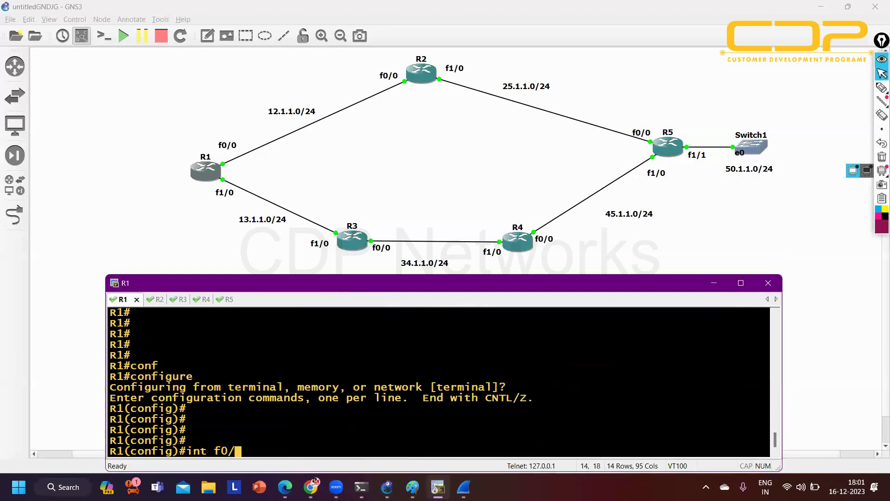
{"action": "type", "text": "0"}
{"action": "key", "text": "Return"}
{"action": "type", "text": "ip ad"}
{"action": "key", "text": "Tab"}
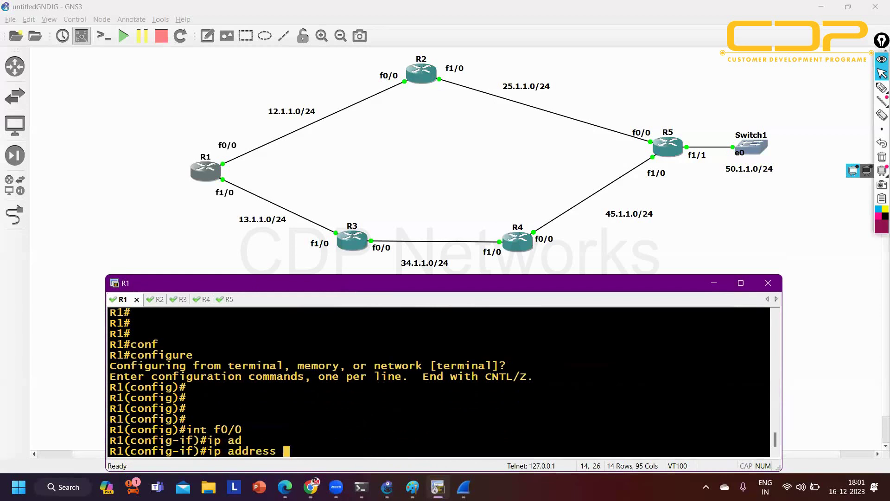
{"action": "type", "text": "12."}
{"action": "key", "text": "Return"}
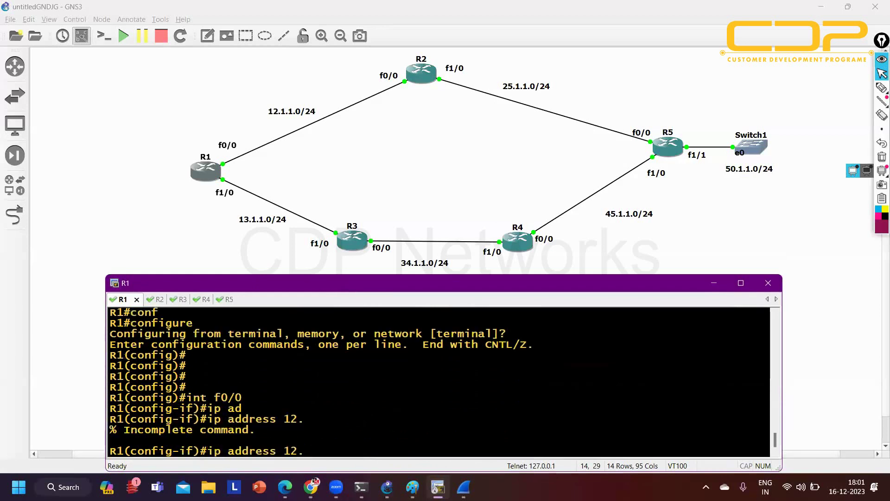
{"action": "type", "text": "1.1.1 255.2"}
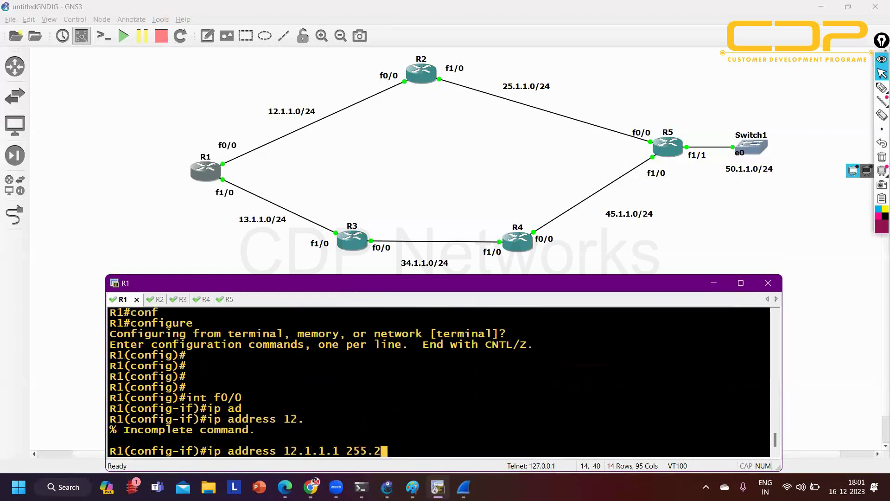
{"action": "type", "text": "55.255.255.0"}
{"action": "key", "text": "Return"}
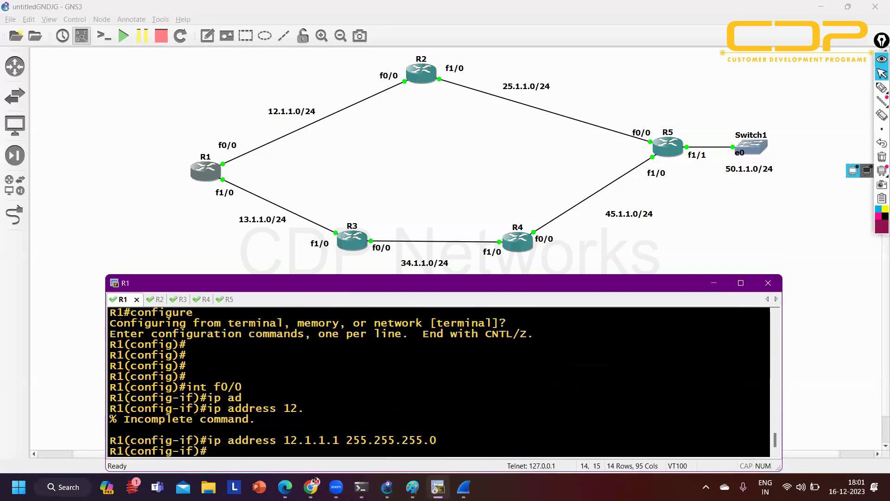
{"action": "type", "text": "exi"}
{"action": "key", "text": "Return"}
Enable R1's interface f1/0 and assign it IP address 13.1.1.1 with mask 255.255.255.0
{"action": "type", "text": "int f"}
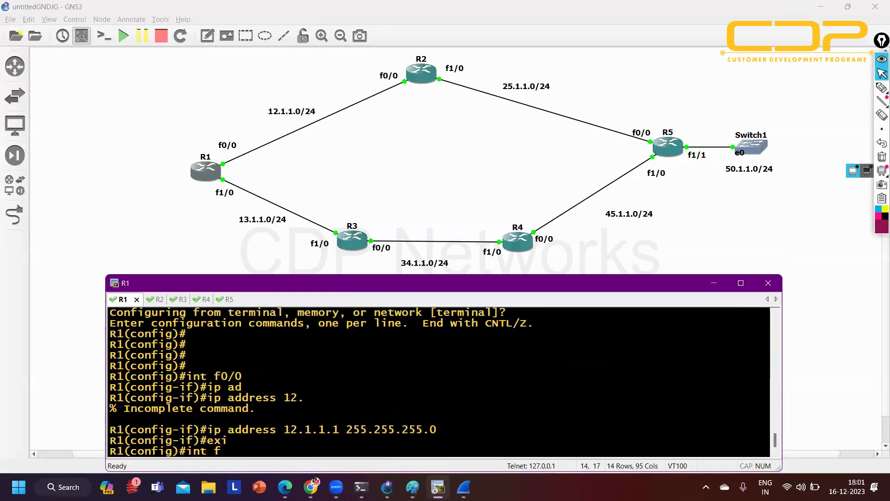
{"action": "type", "text": "1/0"}
{"action": "key", "text": "Return"}
{"action": "type", "text": "no "}
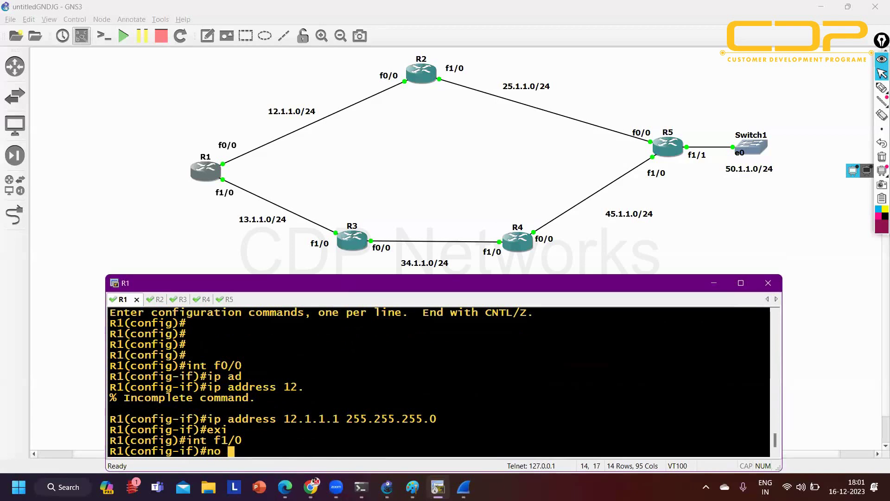
{"action": "type", "text": "sh"}
{"action": "key", "text": "Tab"}
{"action": "key", "text": "Return"}
{"action": "type", "text": "ip ad"}
{"action": "key", "text": "Tab"}
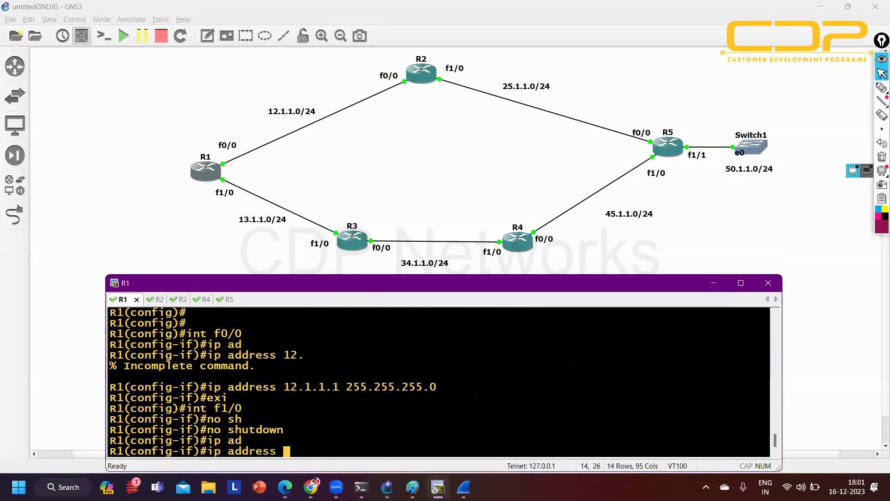
{"action": "type", "text": "13.1.1."}
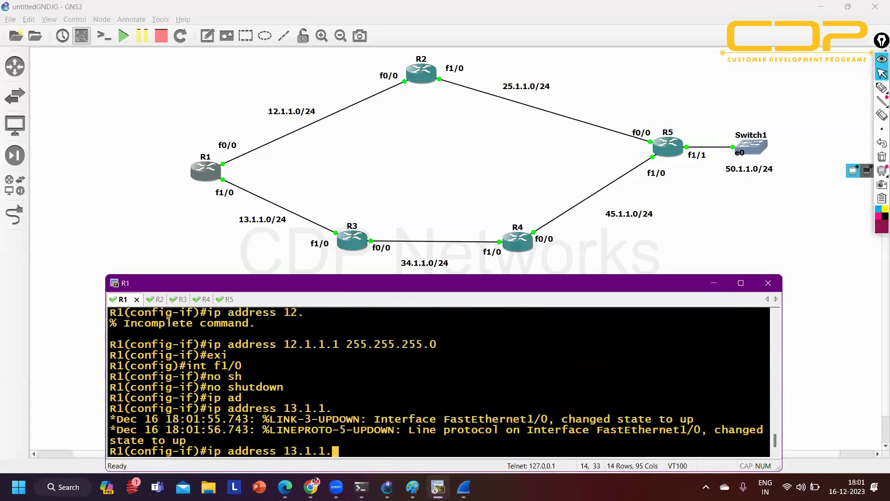
{"action": "type", "text": "1 255.255.2"}
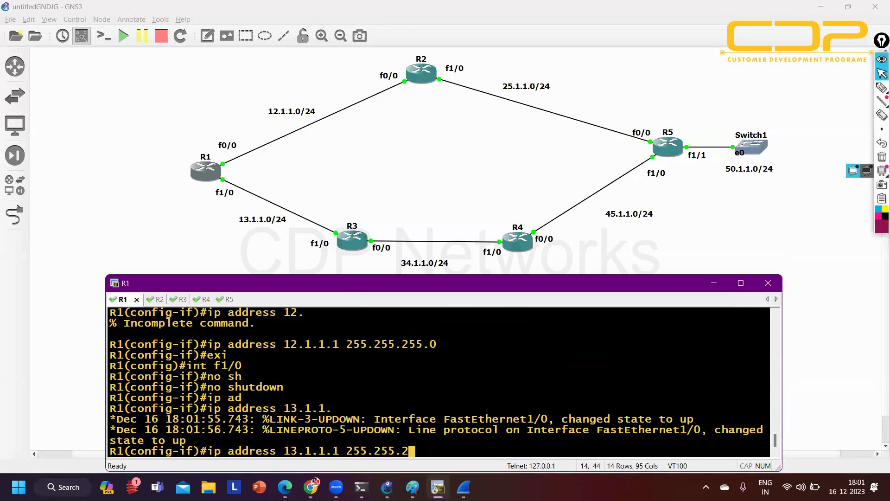
{"action": "type", "text": "55.0"}
{"action": "key", "text": "Return"}
{"action": "type", "text": "ex"}
{"action": "key", "text": "Return"}
Enable R1's interface f0/0 with no shutdown and return to global configuration mode
{"action": "type", "text": "int f0/0"}
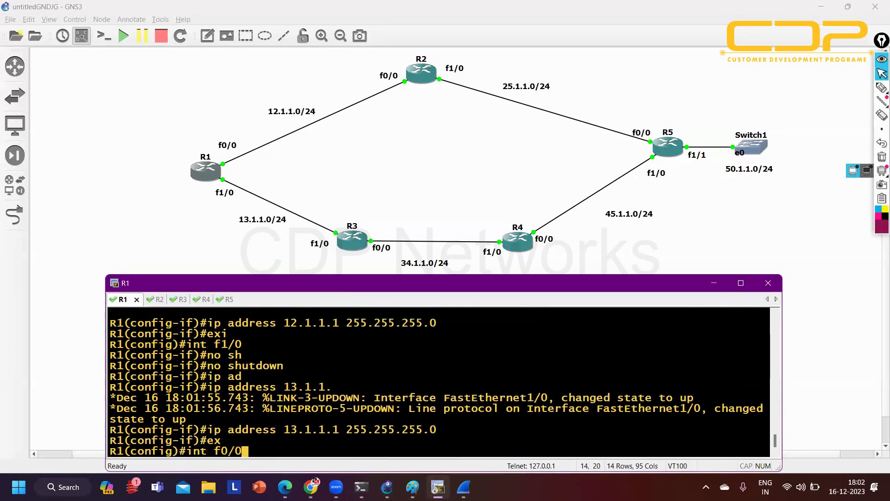
{"action": "key", "text": "Return"}
{"action": "type", "text": "no sh"}
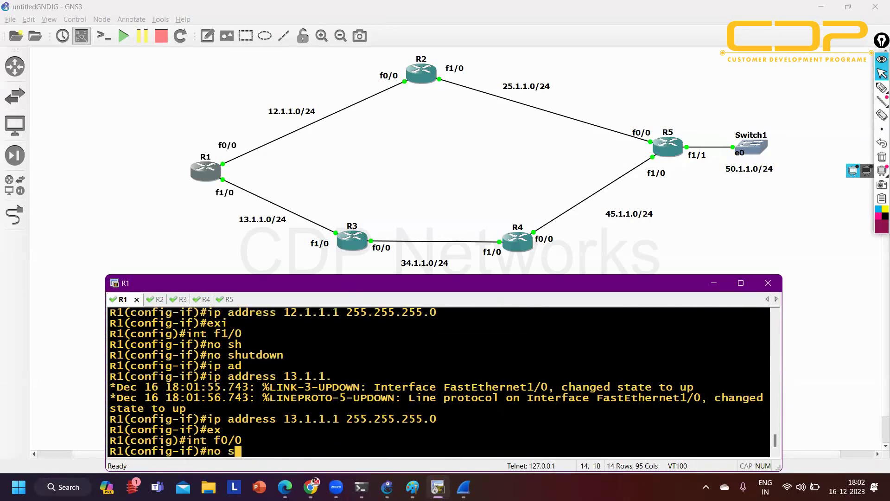
{"action": "key", "text": "Tab"}
{"action": "key", "text": "Return"}
{"action": "type", "text": "exi"}
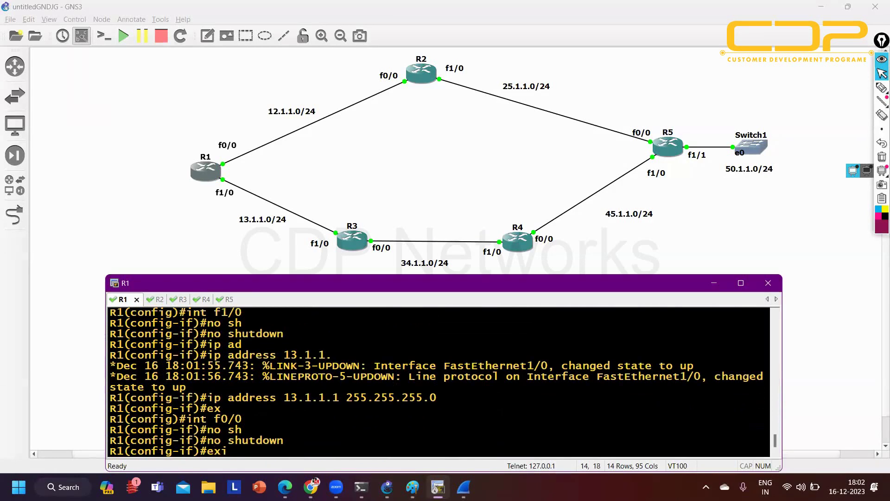
{"action": "key", "text": "Return"}
{"action": "key", "text": "Return"}
{"action": "key", "text": "Return"}
{"action": "key", "text": "Return"}
{"action": "key", "text": "Return"}
{"action": "key", "text": "Return"}
{"action": "key", "text": "Return"}
{"action": "key", "text": "Return"}
{"action": "key", "text": "Return"}
{"action": "key", "text": "Return"}
{"action": "key", "text": "Return"}
{"action": "key", "text": "Return"}
{"action": "key", "text": "Return"}
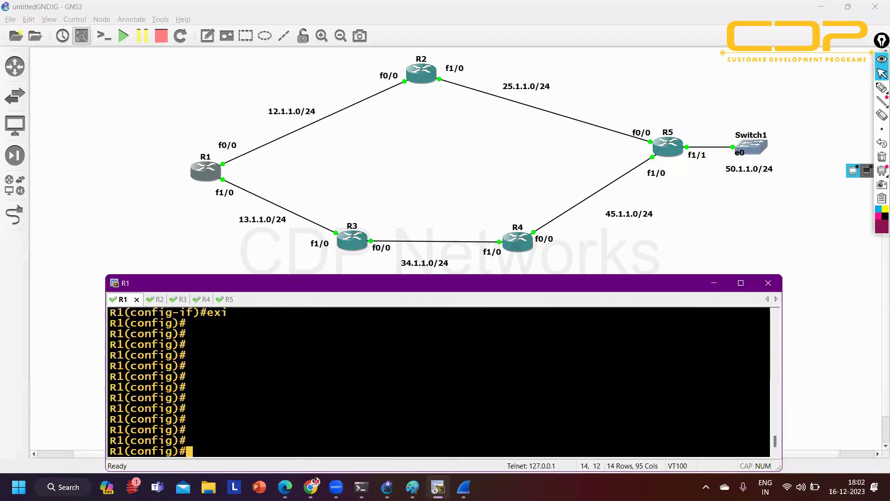
{"action": "key", "text": "Return"}
{"action": "key", "text": "Return"}
{"action": "key", "text": "Return"}
{"action": "key", "text": "Return"}
{"action": "key", "text": "Return"}
{"action": "key", "text": "Return"}
{"action": "key", "text": "Return"}
{"action": "key", "text": "Return"}
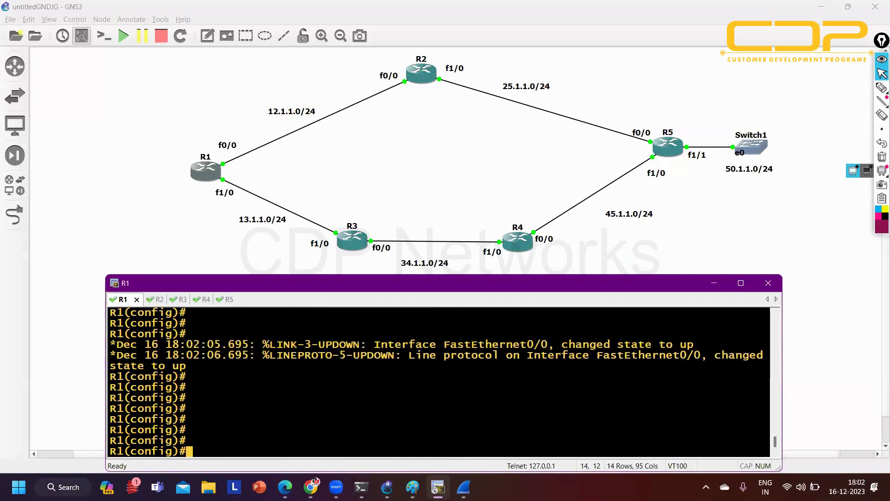
{"action": "key", "text": "Return"}
{"action": "key", "text": "Return"}
{"action": "key", "text": "Return"}
Start RIP on R1, set it to version 2 and disable auto-summary
{"action": "type", "text": "ro"}
{"action": "key", "text": "Tab"}
{"action": "type", "text": "ri"}
{"action": "key", "text": "Tab"}
{"action": "key", "text": "Return"}
{"action": "type", "text": "version"}
{"action": "key", "text": "Tab"}
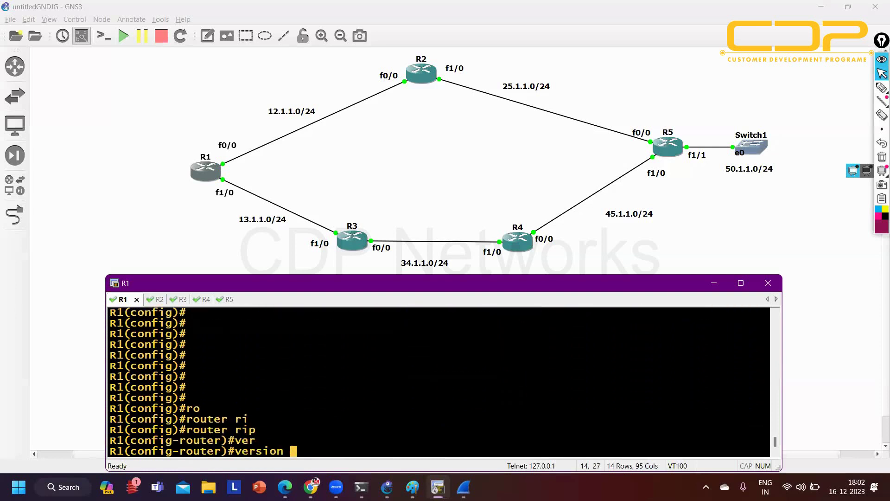
{"action": "type", "text": "2"}
{"action": "key", "text": "Return"}
{"action": "type", "text": "no au"}
{"action": "key", "text": "Tab"}
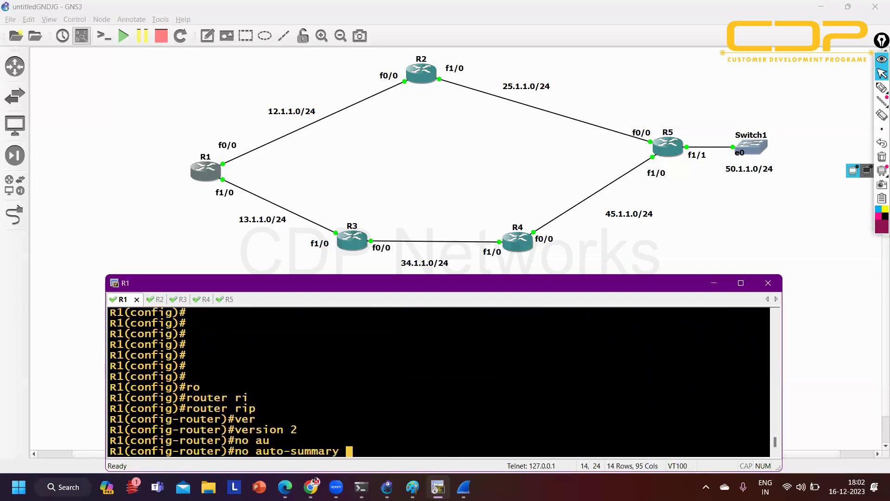
{"action": "key", "text": "Return"}
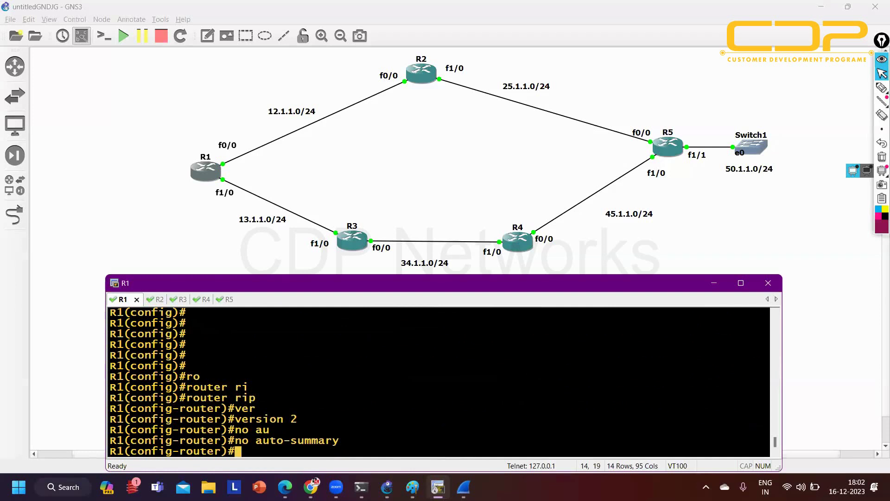
Advertise networks 12.1.1.0 and 13.1.1.0 in R1's RIP process and exit router configuration
{"action": "type", "text": "net"}
{"action": "key", "text": "Tab"}
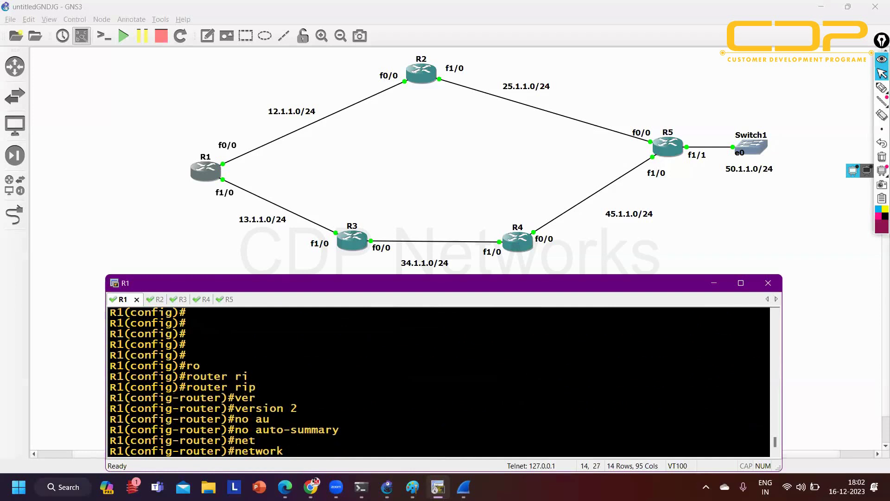
{"action": "type", "text": "12.1.1.0"}
{"action": "key", "text": "Return"}
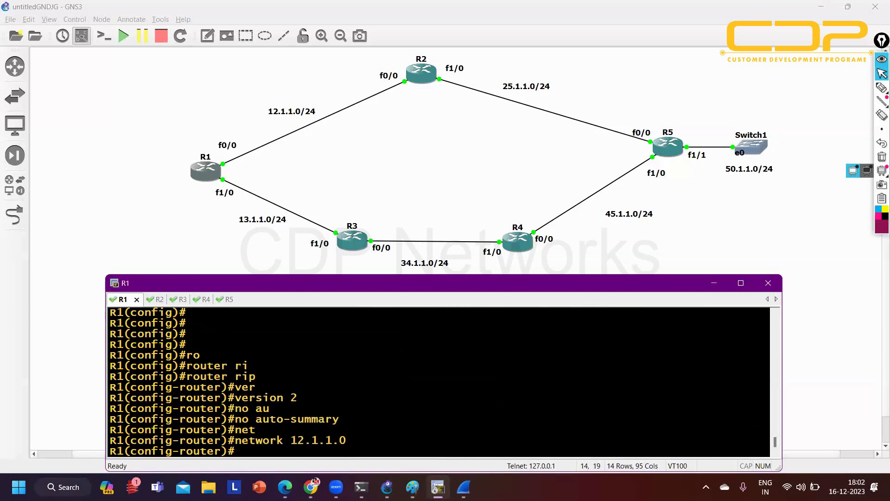
{"action": "type", "text": "net"}
{"action": "key", "text": "Tab"}
{"action": "type", "text": "13."}
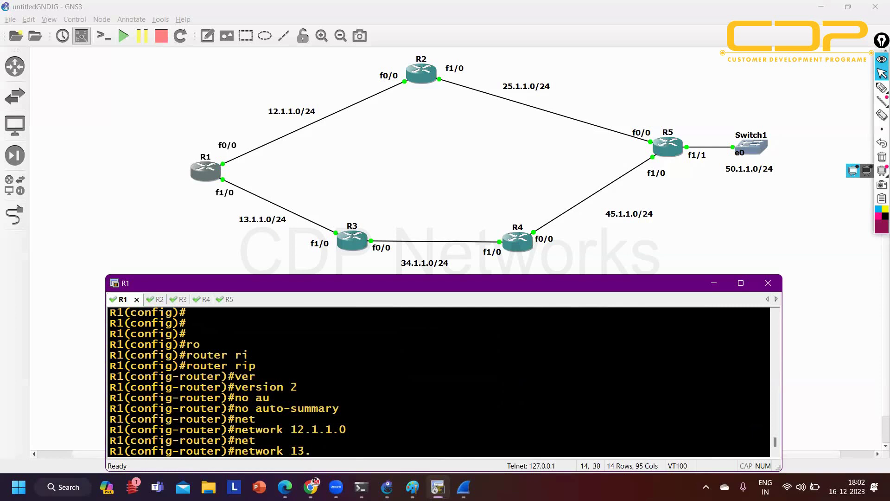
{"action": "type", "text": "1.1.0"}
{"action": "key", "text": "Return"}
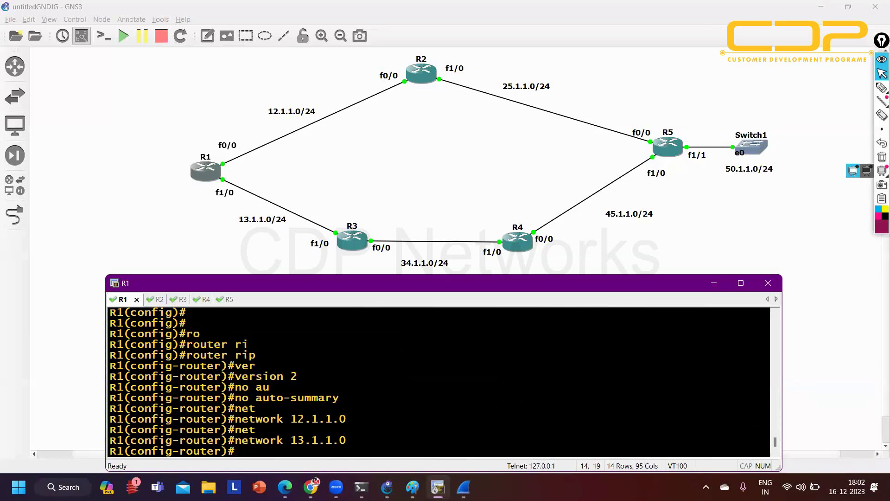
{"action": "key", "text": "Return"}
{"action": "type", "text": "exi"}
{"action": "key", "text": "Return"}
{"action": "key", "text": "Return"}
{"action": "key", "text": "Return"}
{"action": "key", "text": "Return"}
{"action": "key", "text": "Return"}
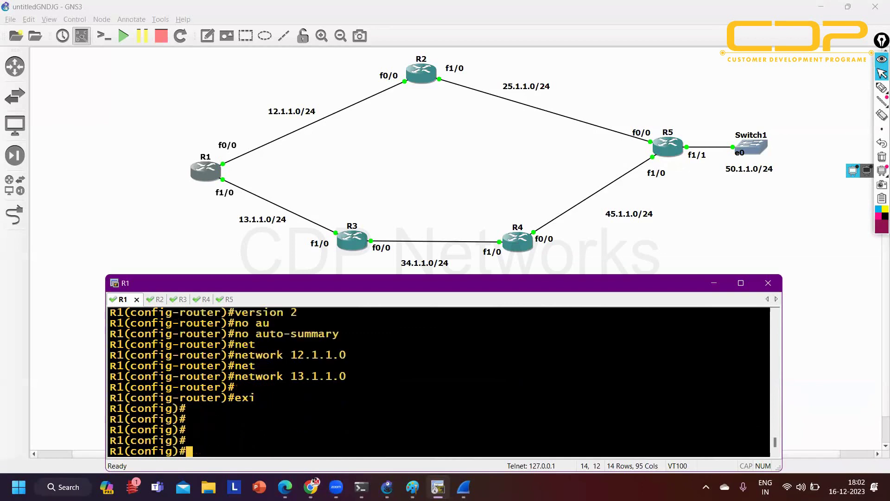
{"action": "key", "text": "Return"}
{"action": "key", "text": "Return"}
{"action": "key", "text": "Return"}
{"action": "key", "text": "Return"}
{"action": "key", "text": "Return"}
{"action": "key", "text": "Return"}
{"action": "key", "text": "Return"}
{"action": "key", "text": "Return"}
{"action": "key", "text": "Return"}
Switch to R2's console session and enter global configuration mode from the terminal
{"action": "key", "text": "ctrl+Tab"}
{"action": "key", "text": "Return"}
{"action": "key", "text": "Return"}
{"action": "key", "text": "Return"}
{"action": "key", "text": "Return"}
{"action": "key", "text": "Return"}
{"action": "type", "text": "co"}
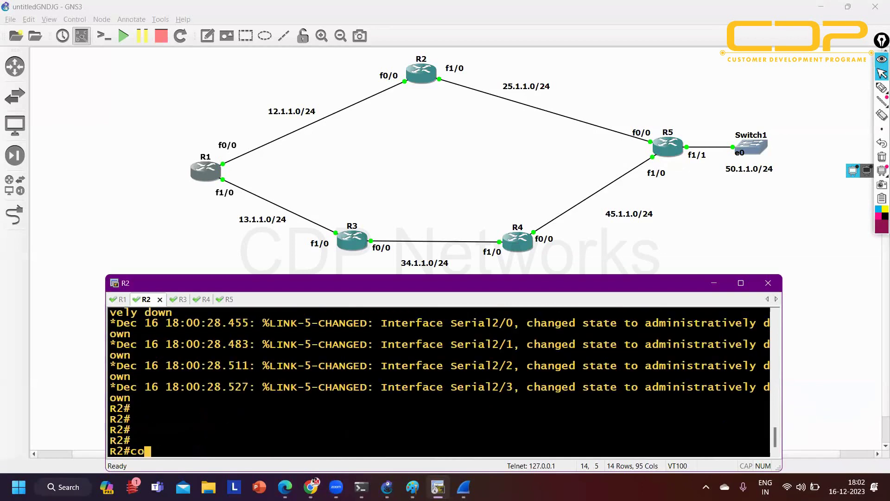
{"action": "type", "text": "nf"}
{"action": "key", "text": "Tab"}
{"action": "key", "text": "Return"}
{"action": "key", "text": "Return"}
{"action": "key", "text": "Return"}
{"action": "key", "text": "Return"}
Enable R2's interface f0/0, assign it IP address 12.1.1.2 with mask 255.255.255.0, and return to global configuration mode
{"action": "type", "text": "in"}
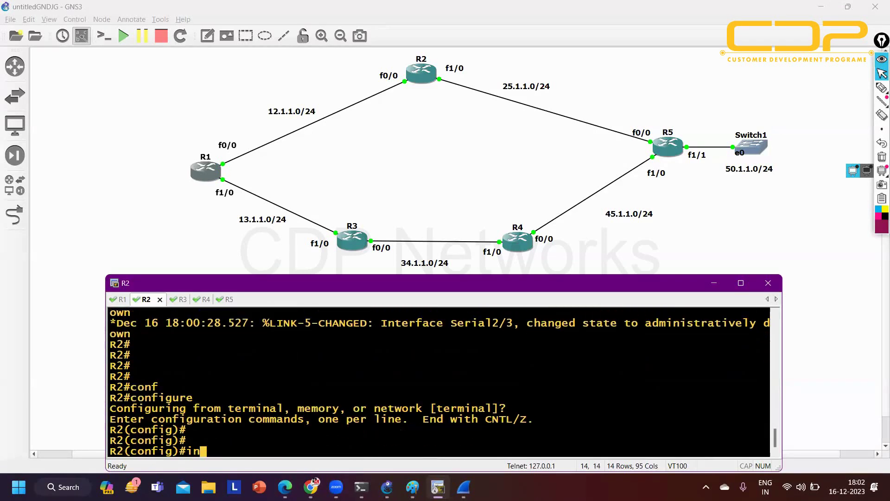
{"action": "type", "text": "t f0/0"}
{"action": "key", "text": "Return"}
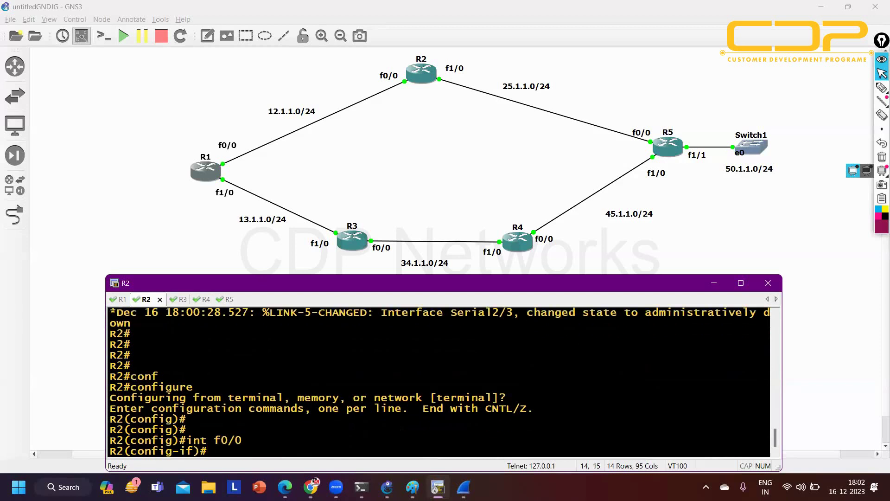
{"action": "type", "text": "no sh"}
{"action": "key", "text": "Tab"}
{"action": "key", "text": "Return"}
{"action": "type", "text": "ip ad"}
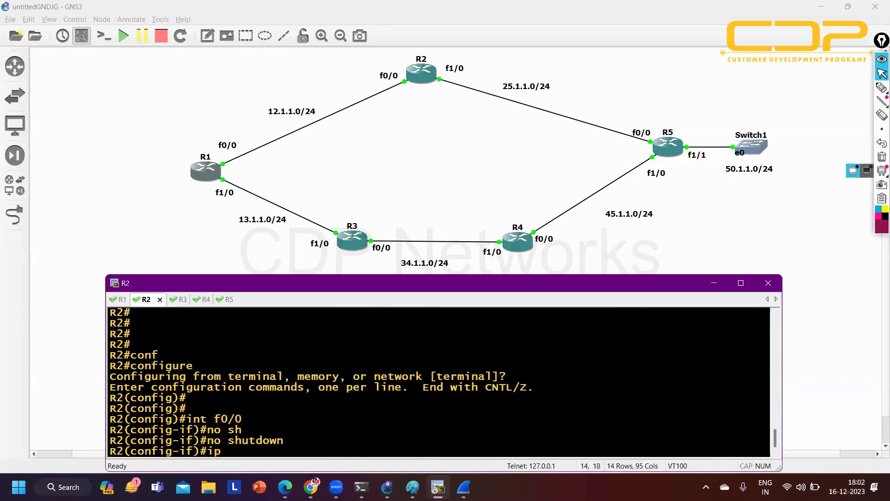
{"action": "key", "text": "Tab"}
{"action": "type", "text": "12.1.1.2"}
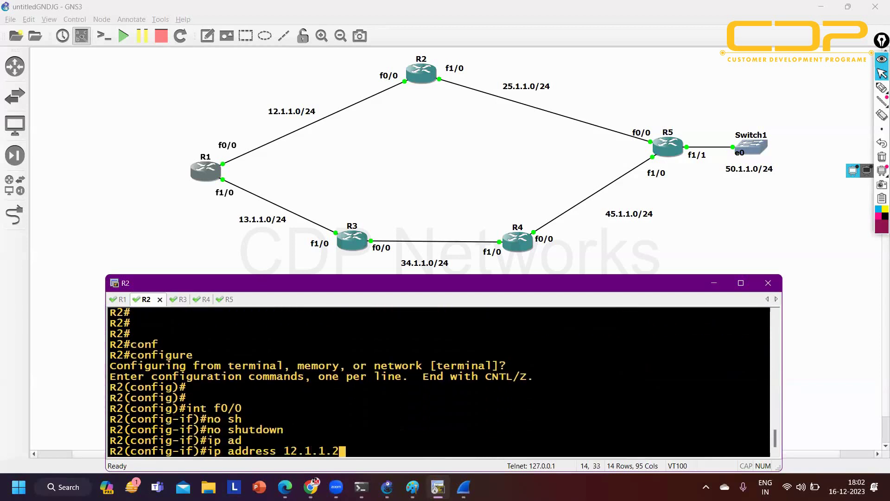
{"action": "type", "text": " 255.255.25"}
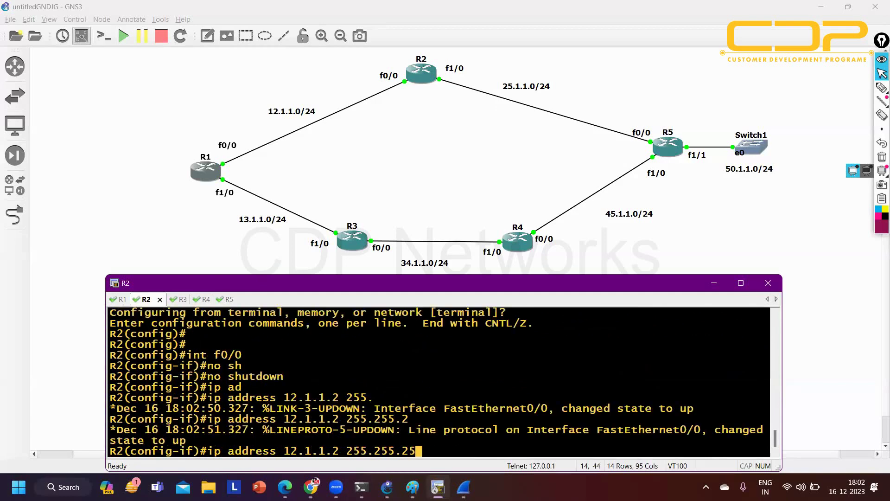
{"action": "type", "text": "5.0"}
{"action": "key", "text": "Return"}
{"action": "type", "text": "exi"}
{"action": "key", "text": "Return"}
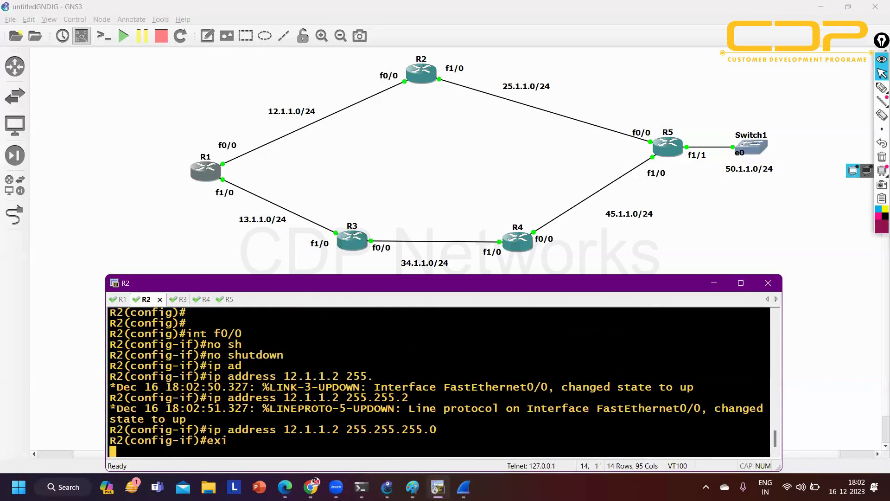
Enable R2's interface f1/0, assign it IP address 25.1.1.2 with mask 255.255.255.0, and return to global configuration mode
{"action": "type", "text": "int f1/0"}
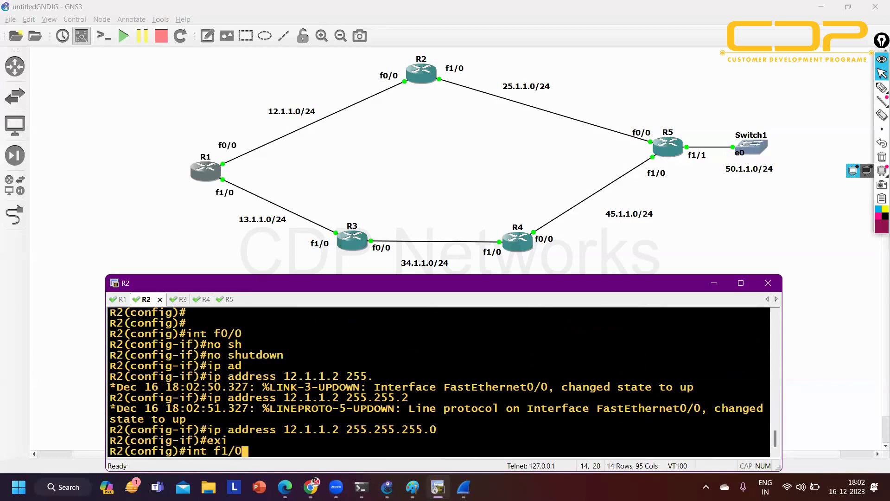
{"action": "key", "text": "Return"}
{"action": "type", "text": "no sh"}
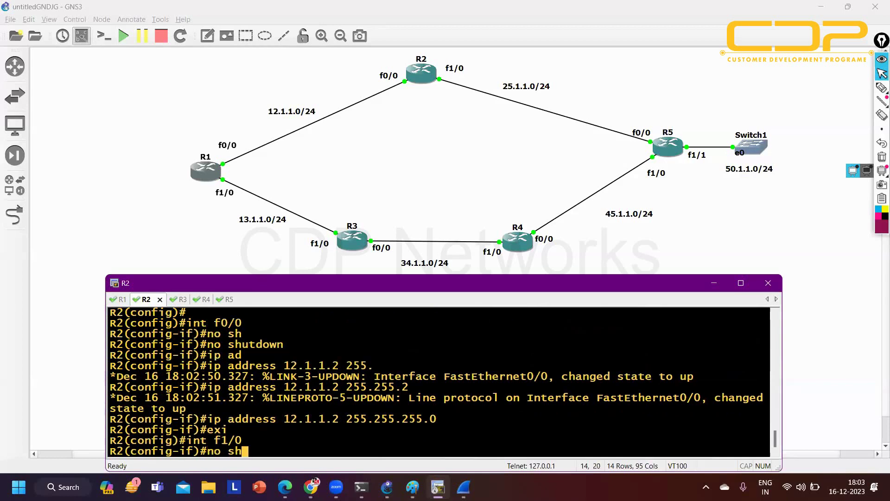
{"action": "key", "text": "Tab"}
{"action": "key", "text": "Return"}
{"action": "type", "text": "ip ad"}
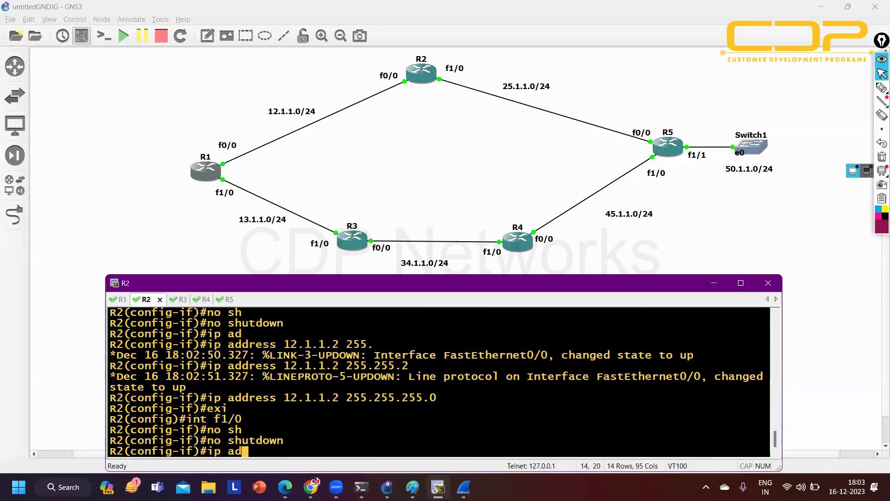
{"action": "key", "text": "Tab"}
{"action": "type", "text": "25.1."}
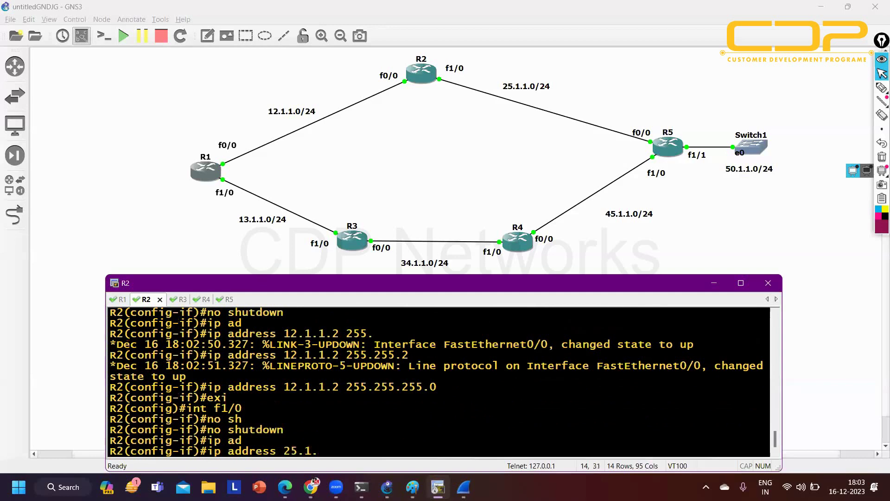
{"action": "type", "text": "1.2 255.2"}
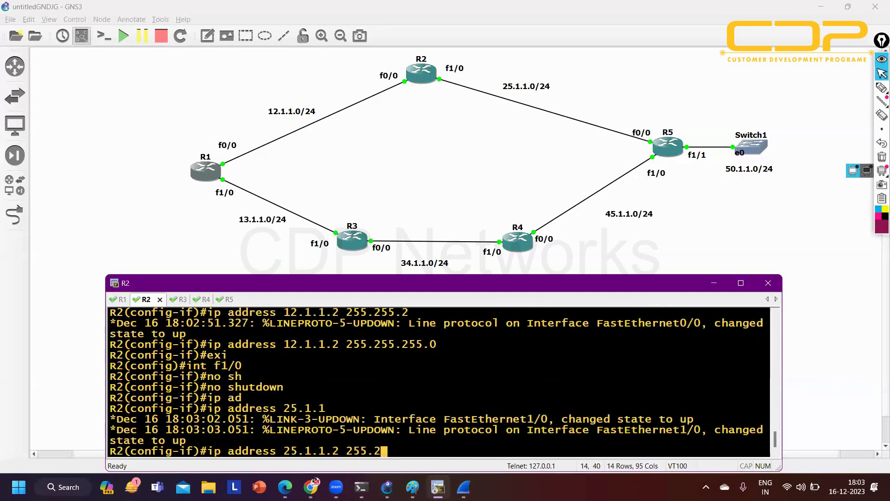
{"action": "type", "text": "55.255.0"}
{"action": "key", "text": "Return"}
{"action": "type", "text": "exi"}
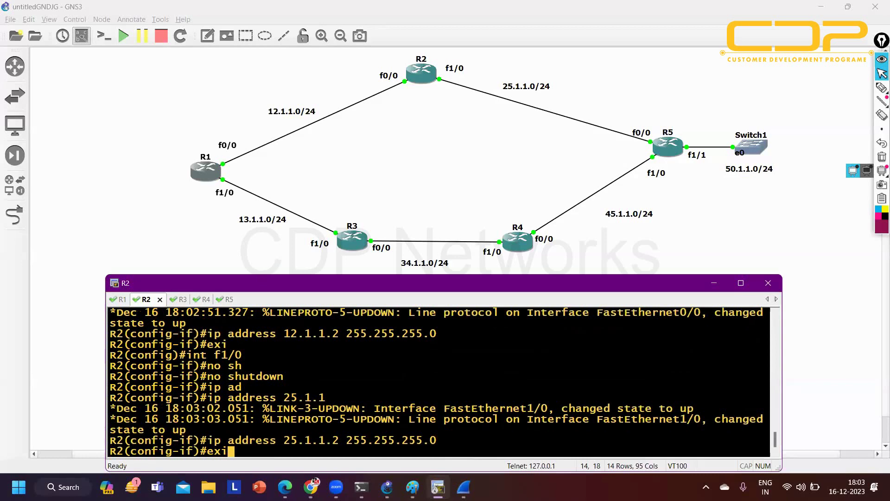
{"action": "key", "text": "Return"}
Start the RIP routing process on R2 and disable auto-summary
{"action": "type", "text": "ro"}
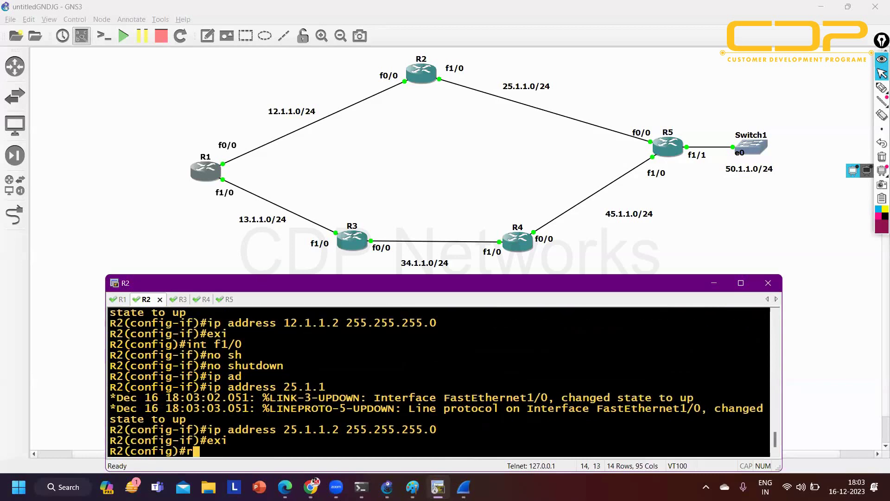
{"action": "key", "text": "Tab"}
{"action": "type", "text": "uter r"}
{"action": "type", "text": "i"}
{"action": "key", "text": "Tab"}
{"action": "key", "text": "Return"}
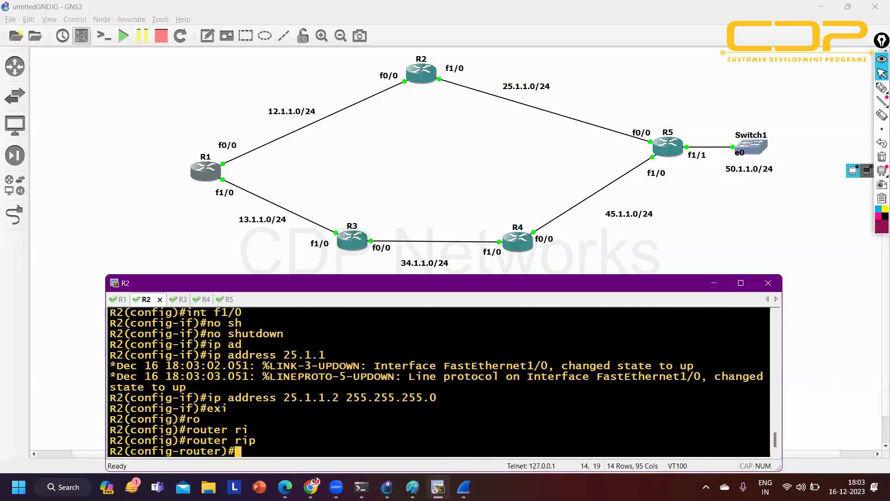
{"action": "type", "text": "no au"}
{"action": "key", "text": "Tab"}
{"action": "key", "text": "Return"}
Set R2's RIP process to version 2
{"action": "type", "text": "ve"}
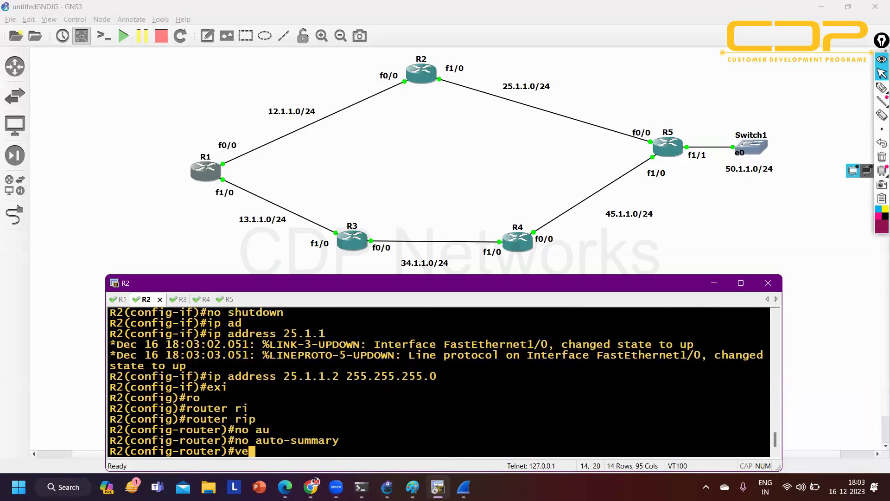
{"action": "type", "text": "r"}
{"action": "key", "text": "Tab"}
{"action": "type", "text": "21"}
{"action": "key", "text": "Return"}
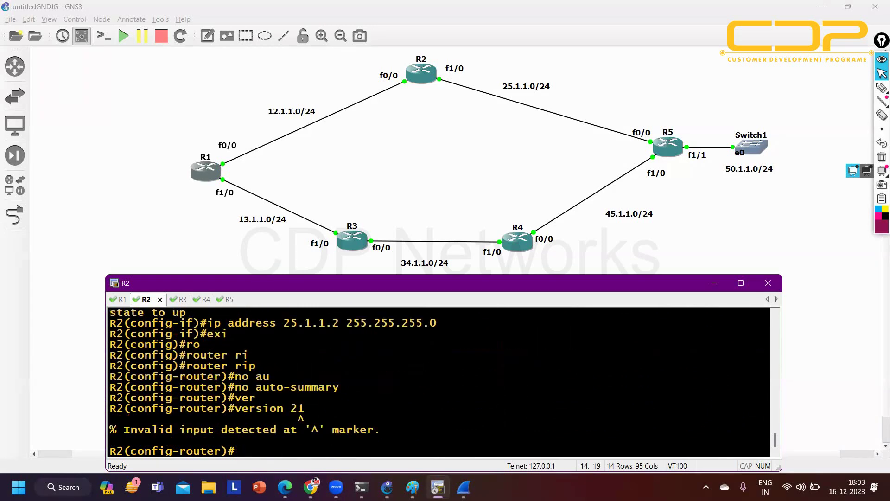
{"action": "key", "text": "Up"}
{"action": "key", "text": "BackSpace"}
{"action": "key", "text": "Return"}
Advertise networks 12.1.1.0 and 25.1.1.0 in R2's RIP process and exit router configuration
{"action": "type", "text": "net"}
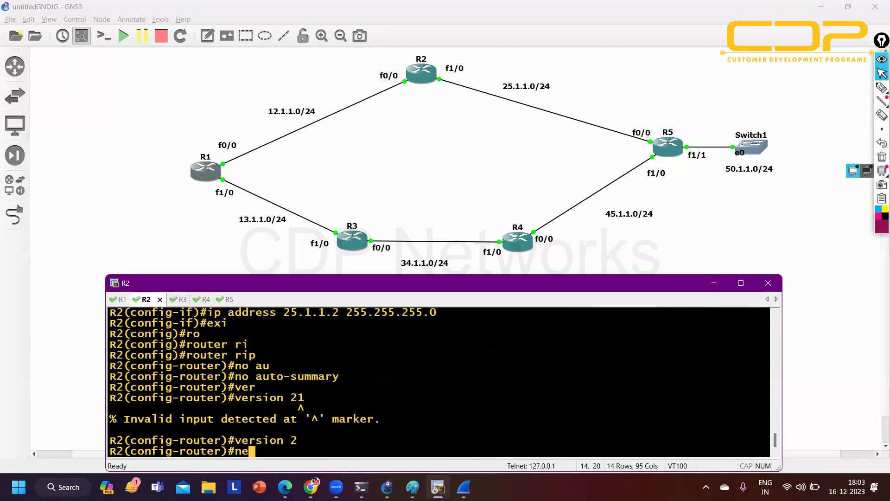
{"action": "key", "text": "Tab"}
{"action": "type", "text": "12.1.1.0\\"}
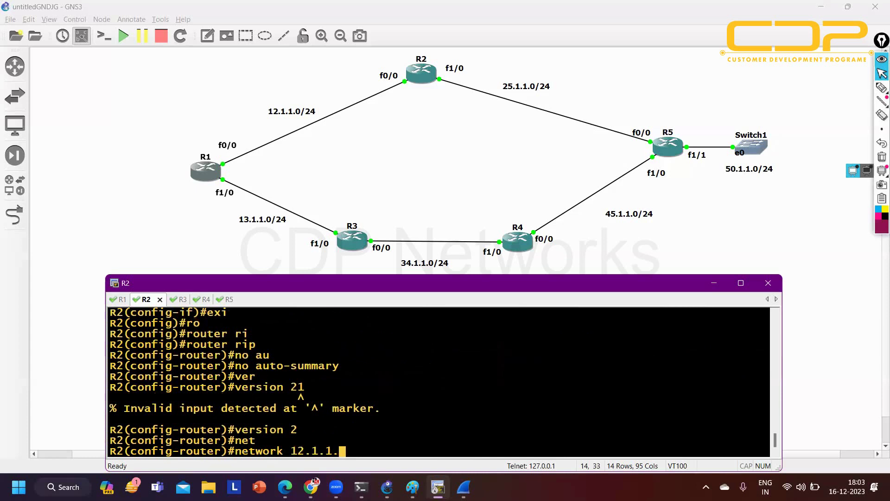
{"action": "key", "text": "Return"}
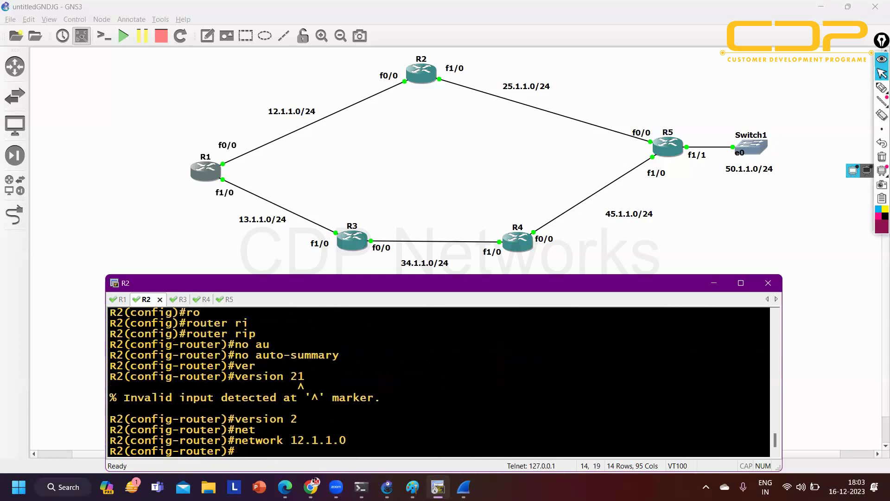
{"action": "type", "text": "net"}
{"action": "key", "text": "Tab"}
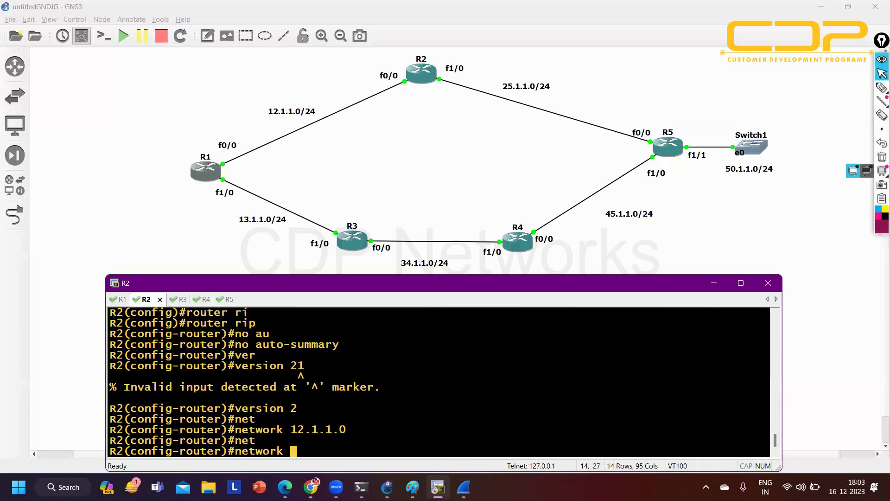
{"action": "type", "text": "25.1.1.0"}
{"action": "key", "text": "Return"}
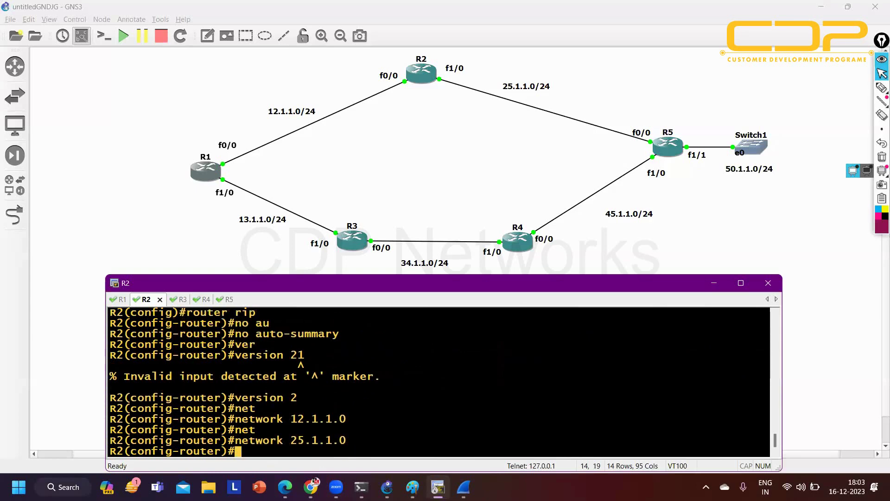
{"action": "type", "text": "exi"}
{"action": "key", "text": "Return"}
{"action": "key", "text": "Return"}
{"action": "key", "text": "Return"}
{"action": "key", "text": "Return"}
{"action": "key", "text": "Return"}
{"action": "key", "text": "Return"}
{"action": "key", "text": "Return"}
{"action": "key", "text": "Return"}
{"action": "key", "text": "Return"}
{"action": "key", "text": "Return"}
{"action": "key", "text": "Return"}
{"action": "key", "text": "Return"}
{"action": "key", "text": "Return"}
{"action": "key", "text": "Return"}
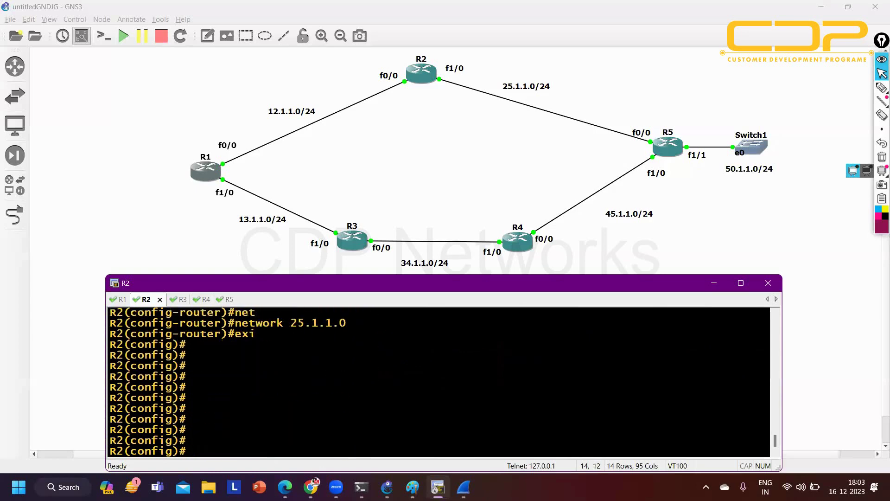
Switch to R3's console session and enter global configuration mode from the terminal
{"action": "key", "text": "alt+3"}
{"action": "key", "text": "Return"}
{"action": "key", "text": "Return"}
{"action": "key", "text": "Return"}
{"action": "key", "text": "Return"}
{"action": "key", "text": "Return"}
{"action": "key", "text": "Return"}
{"action": "key", "text": "Return"}
{"action": "key", "text": "Return"}
{"action": "key", "text": "Return"}
{"action": "key", "text": "Return"}
{"action": "key", "text": "Return"}
{"action": "key", "text": "Return"}
{"action": "key", "text": "Return"}
{"action": "key", "text": "Return"}
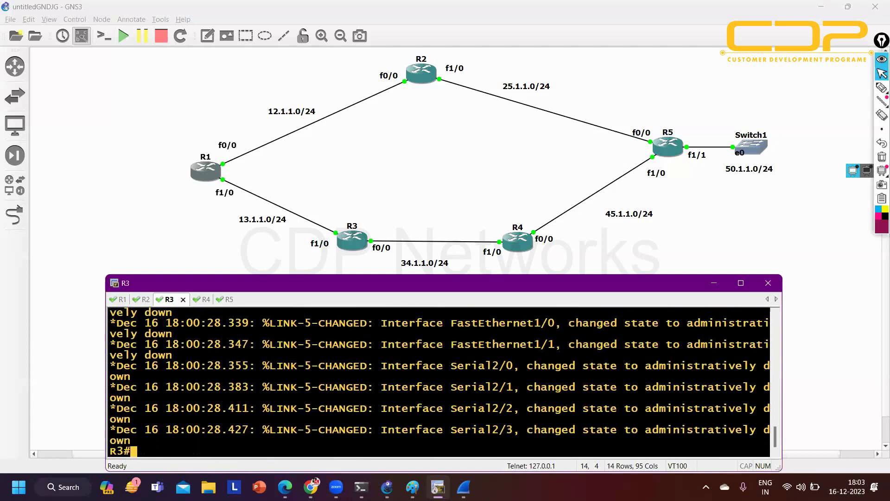
{"action": "type", "text": "conf"}
{"action": "key", "text": "Tab"}
{"action": "key", "text": "Return"}
{"action": "key", "text": "Return"}
{"action": "key", "text": "Return"}
{"action": "key", "text": "Return"}
{"action": "key", "text": "Return"}
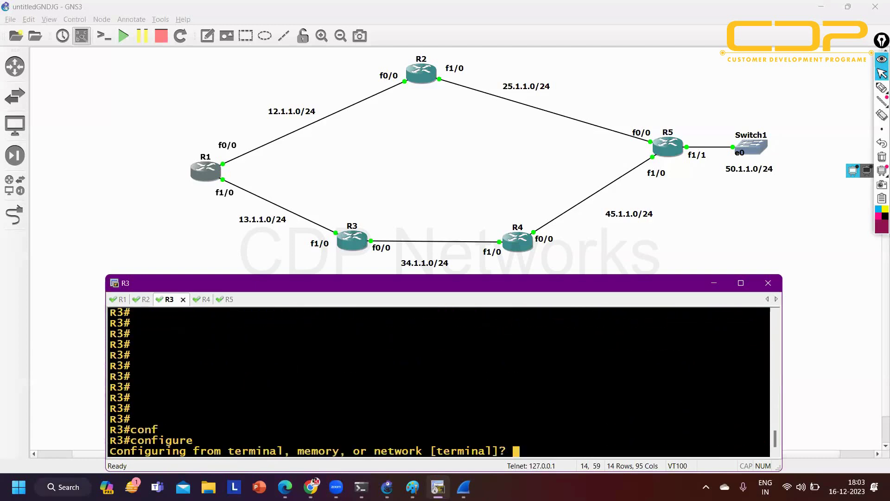
{"action": "key", "text": "Return"}
Enable R3's interface f1/0, assign it IP address 13.1.1.3 with mask 255.255.255.0, and return to global configuration mode
{"action": "type", "text": "int"}
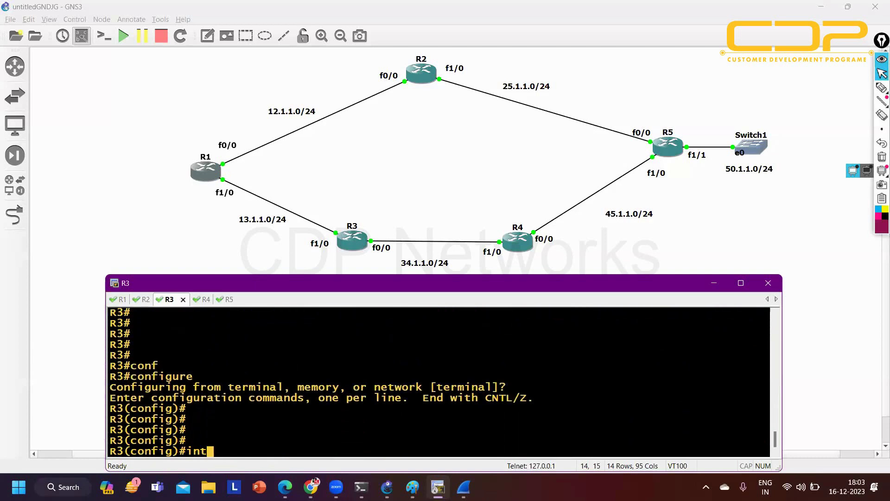
{"action": "type", "text": " f1/0"}
{"action": "key", "text": "Return"}
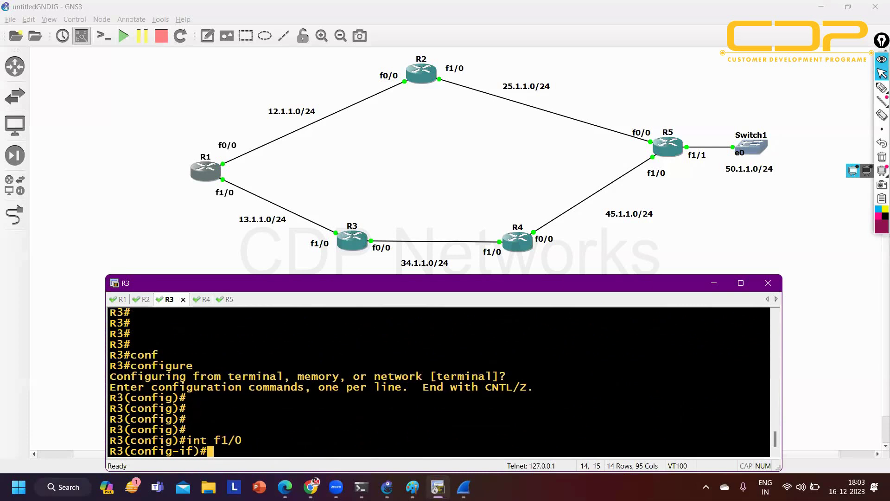
{"action": "type", "text": "no sh"}
{"action": "key", "text": "Tab"}
{"action": "key", "text": "Return"}
{"action": "type", "text": "ip"}
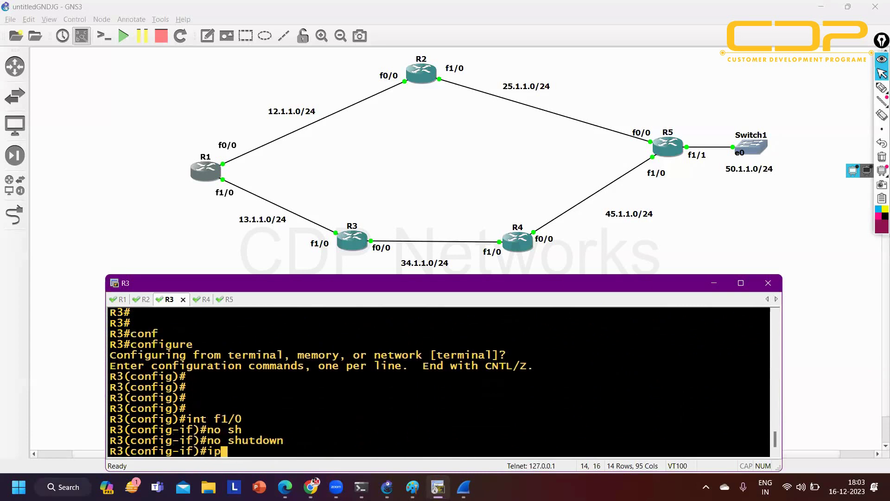
{"action": "type", "text": " ad"}
{"action": "key", "text": "Tab"}
{"action": "type", "text": "13.1."}
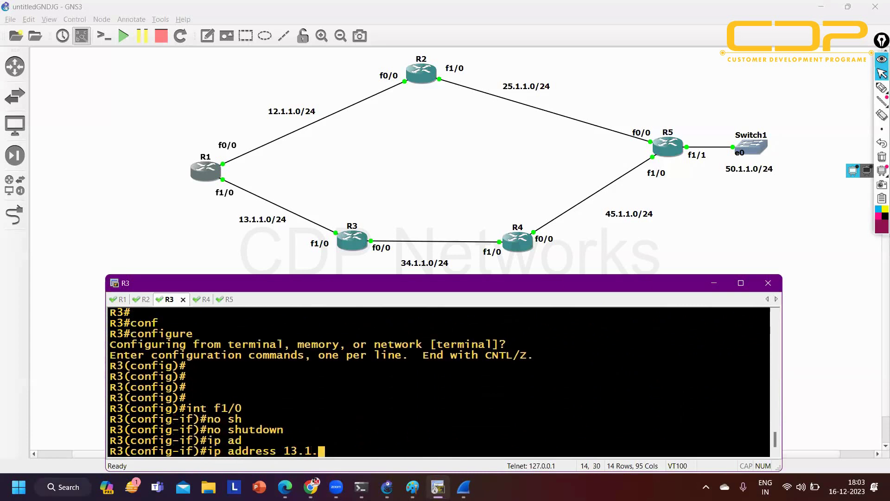
{"action": "type", "text": "1.3 255.255"}
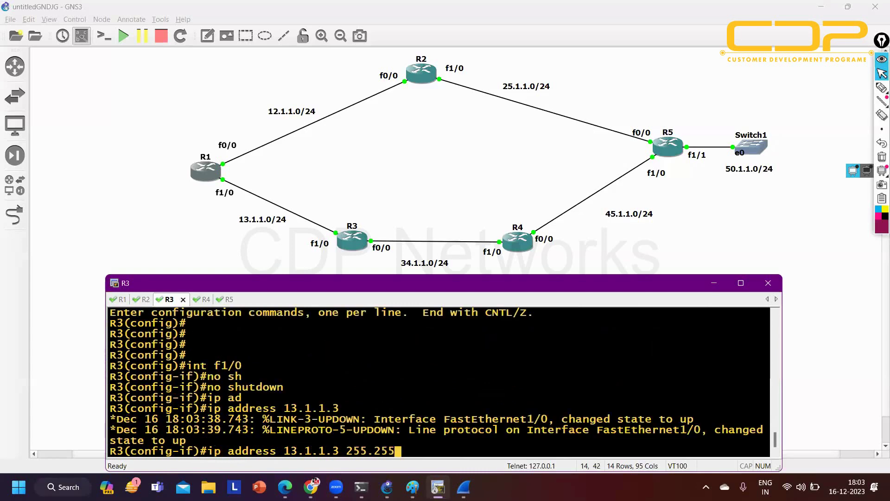
{"action": "type", "text": ".255.0"}
{"action": "key", "text": "Return"}
{"action": "type", "text": "exi"}
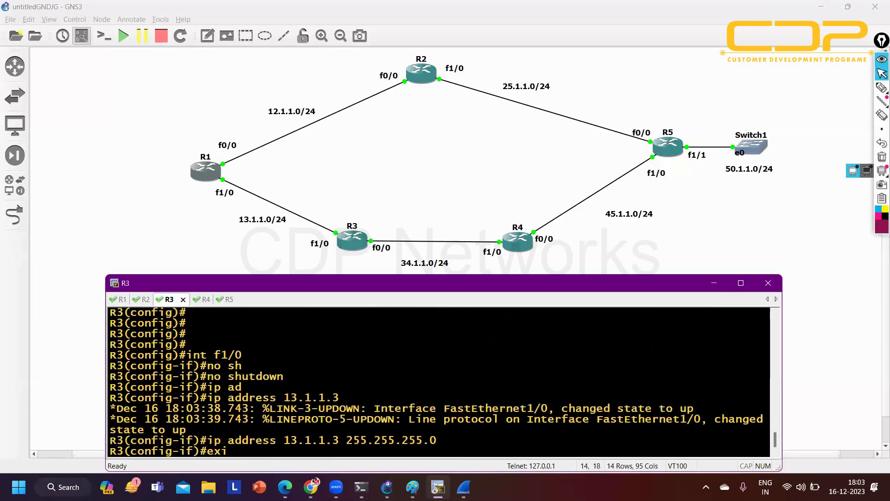
{"action": "key", "text": "Return"}
Enter interface f0/0 configuration on R3 and enable the interface
{"action": "type", "text": "int "}
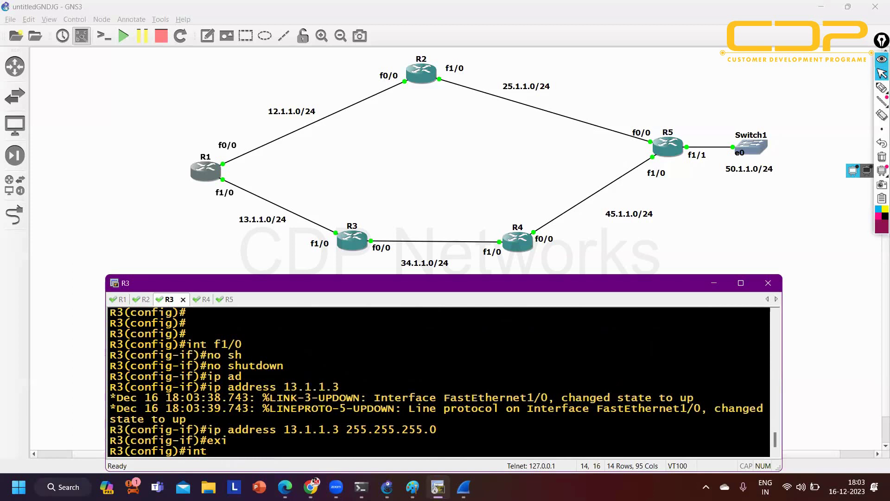
{"action": "type", "text": "f0/0"}
{"action": "key", "text": "Return"}
{"action": "type", "text": "no sh"}
{"action": "key", "text": "Tab"}
{"action": "key", "text": "Return"}
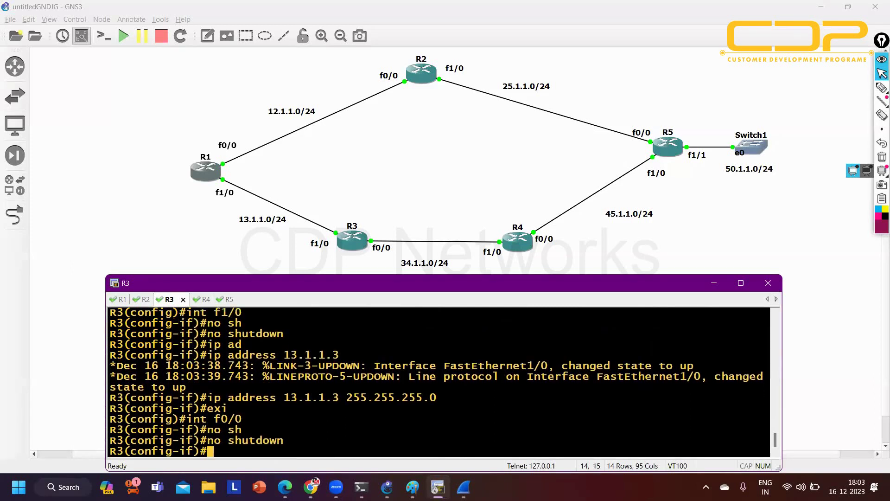
Assign R3's interface f0/0 IP address 34.1.1.3 with mask 255.255.255.0 and return to global configuration mode
{"action": "type", "text": "ip ad"}
{"action": "key", "text": "Tab"}
{"action": "type", "text": "3"}
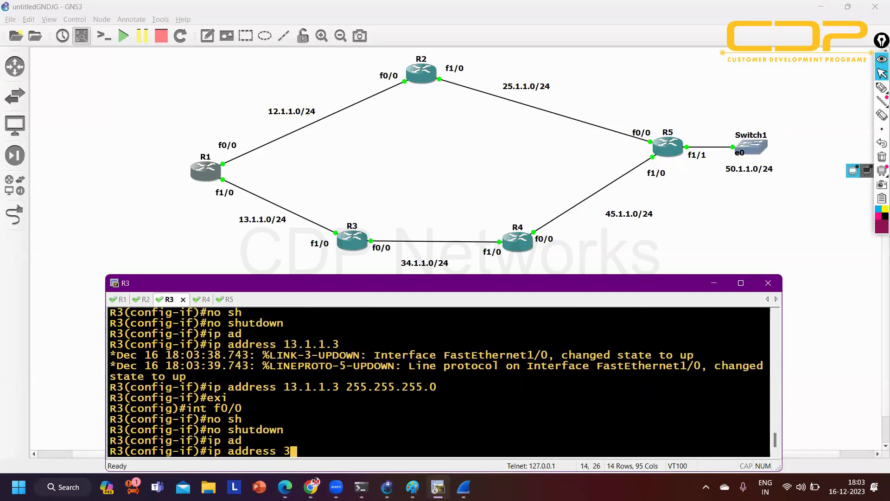
{"action": "type", "text": "4.1.1.32"}
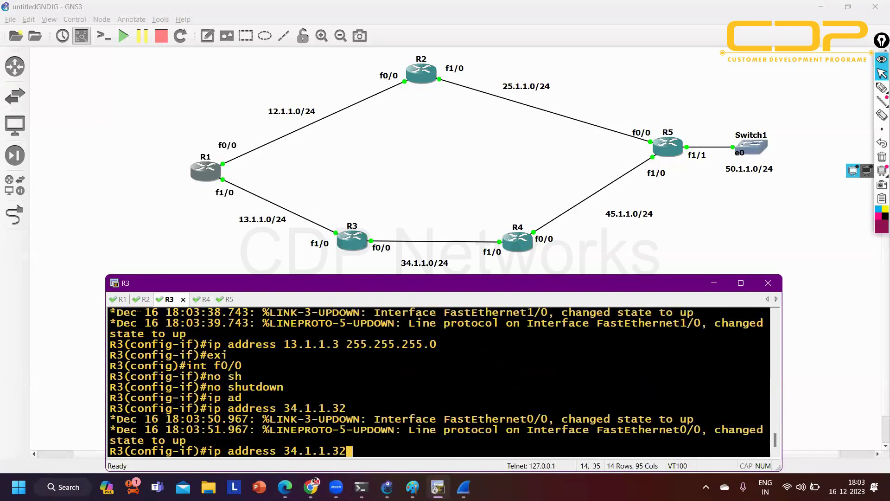
{"action": "key", "text": "BackSpace"}
{"action": "type", "text": "255.255"}
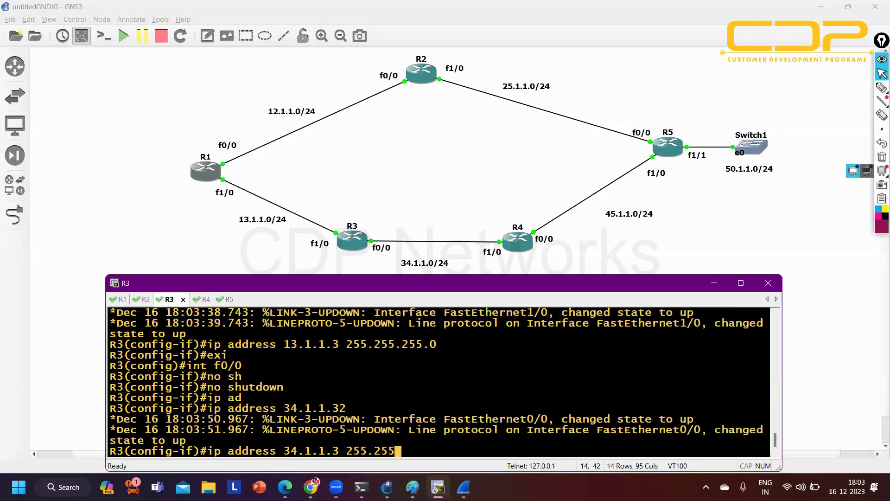
{"action": "type", "text": ".255.0"}
{"action": "key", "text": "Return"}
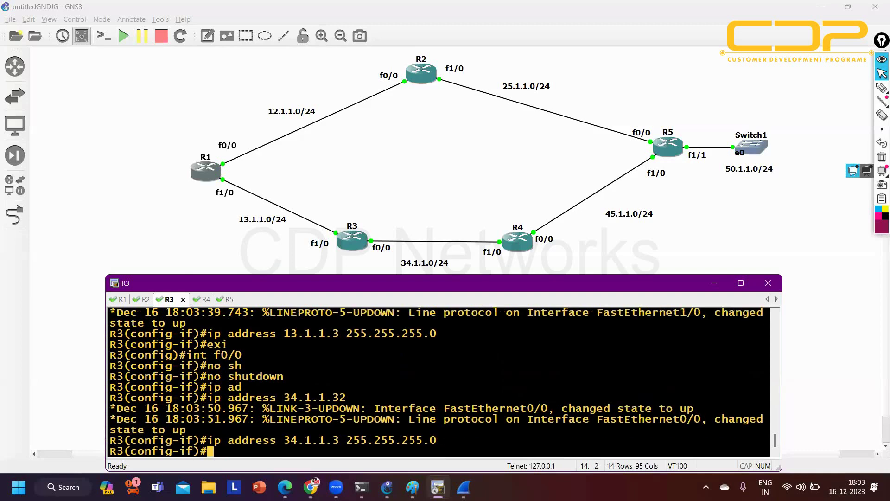
{"action": "type", "text": "exi"}
{"action": "key", "text": "Return"}
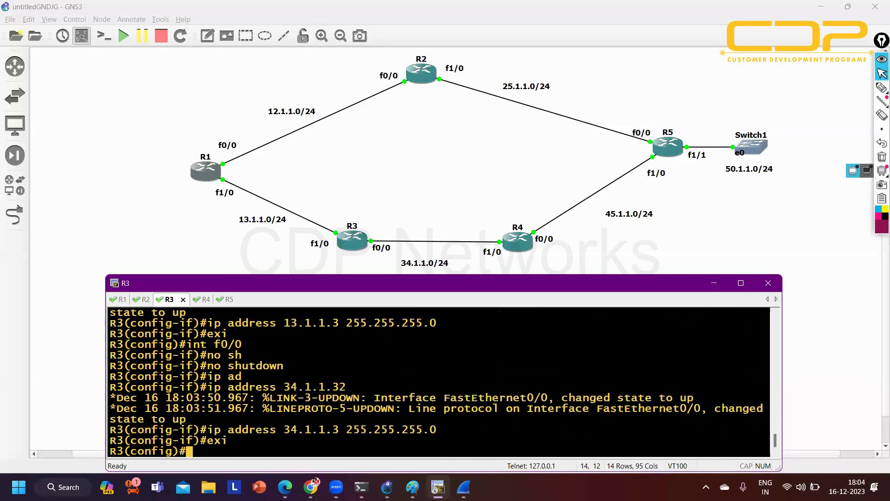
Start the RIP process on R3 with version 2 and automatic summarization disabled
{"action": "type", "text": "ro"}
{"action": "key", "text": "Tab"}
{"action": "type", "text": "uter ri"}
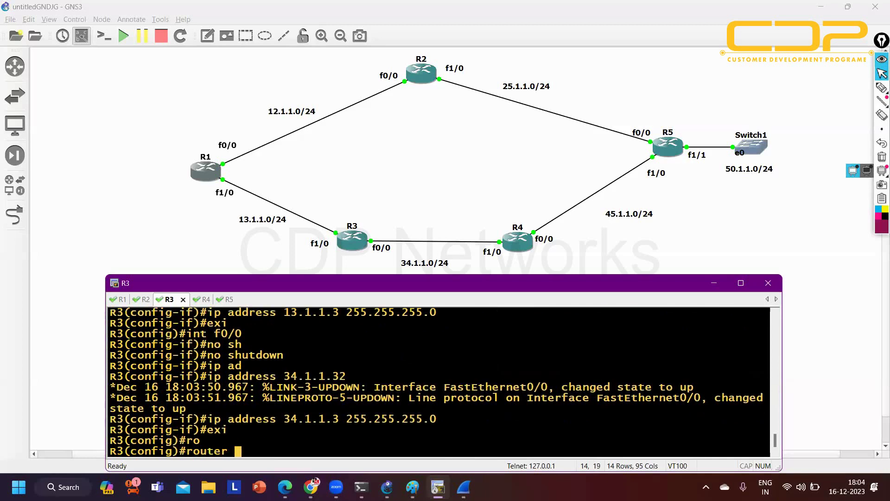
{"action": "key", "text": "Tab"}
{"action": "key", "text": "Return"}
{"action": "type", "text": "ver"}
{"action": "key", "text": "Tab"}
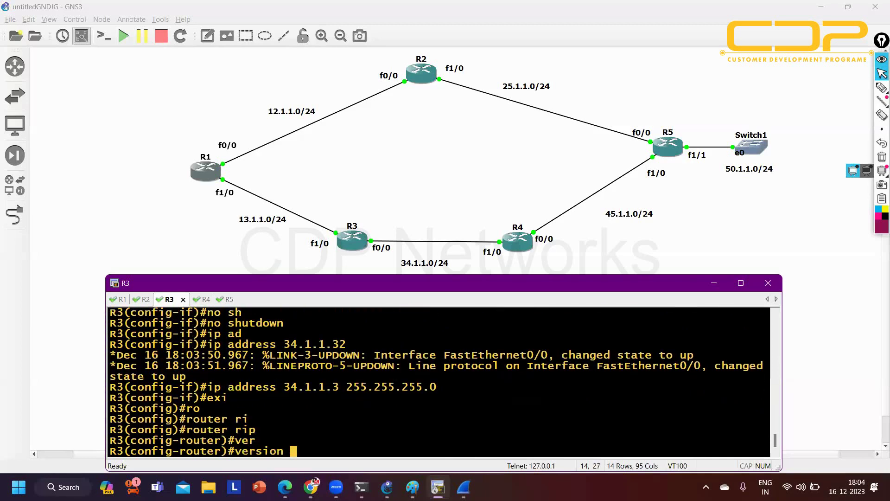
{"action": "type", "text": "2"}
{"action": "key", "text": "Return"}
{"action": "type", "text": "no au"}
{"action": "key", "text": "Tab"}
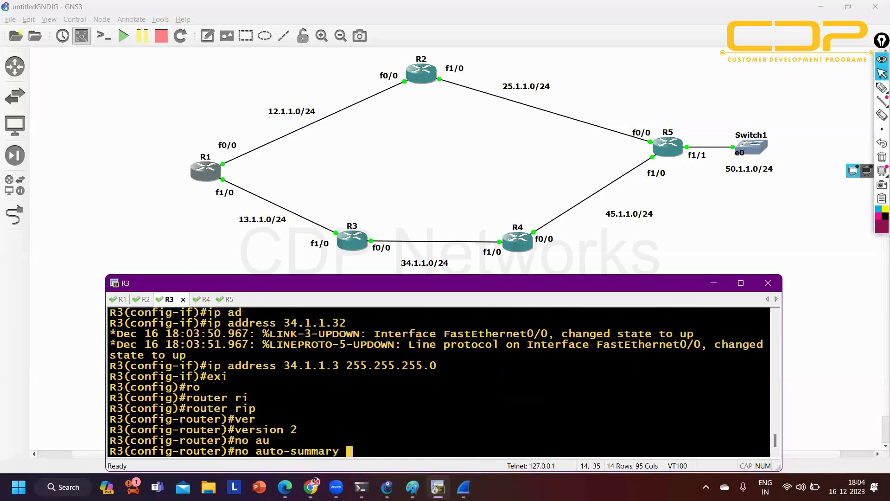
{"action": "key", "text": "Return"}
Advertise networks 13.1.1.0 and 34.1.1.0 in R3's RIP process and exit router configuration
{"action": "type", "text": "net"}
{"action": "key", "text": "Tab"}
{"action": "type", "text": "13.1.1.0"}
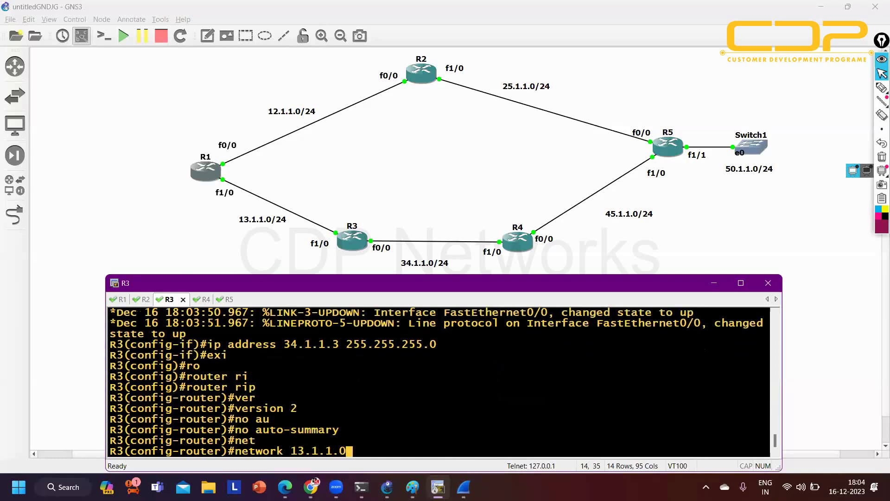
{"action": "key", "text": "Return"}
{"action": "type", "text": "net"}
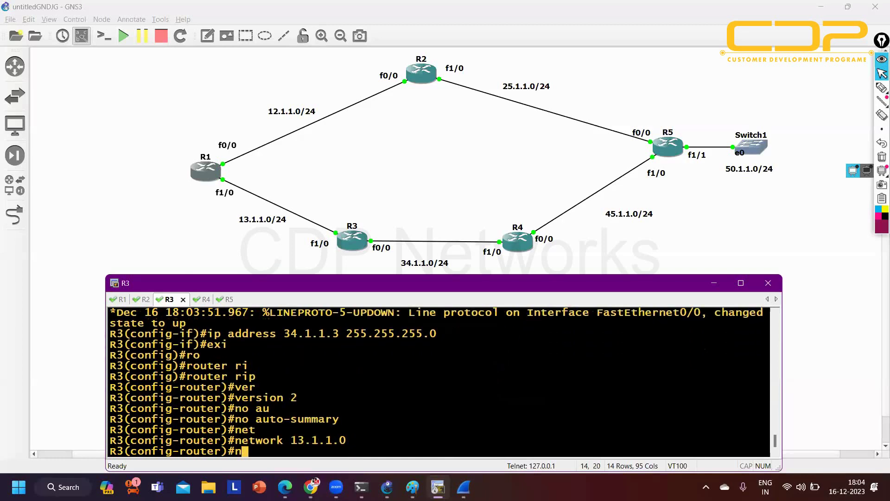
{"action": "key", "text": "Tab"}
{"action": "type", "text": "3"}
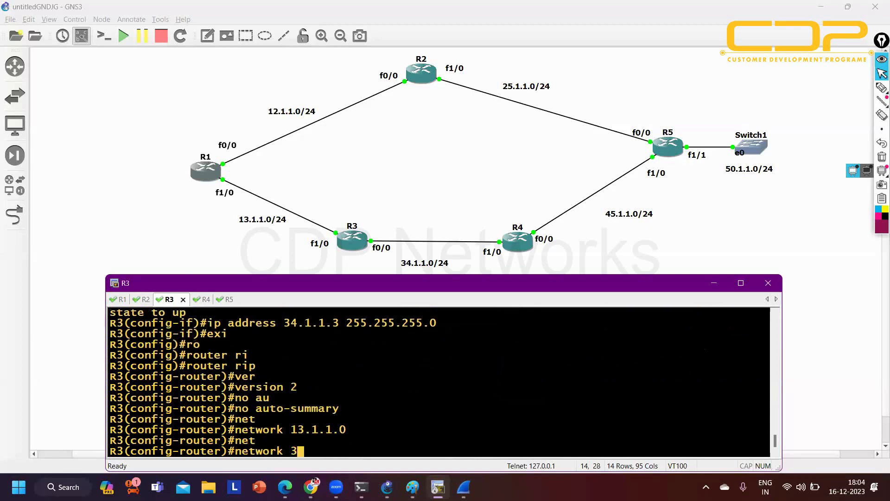
{"action": "type", "text": "4.0.0."}
{"action": "key", "text": "BackSpace"}
{"action": "key", "text": "BackSpace"}
{"action": "type", "text": "1.1.0"}
{"action": "key", "text": "Return"}
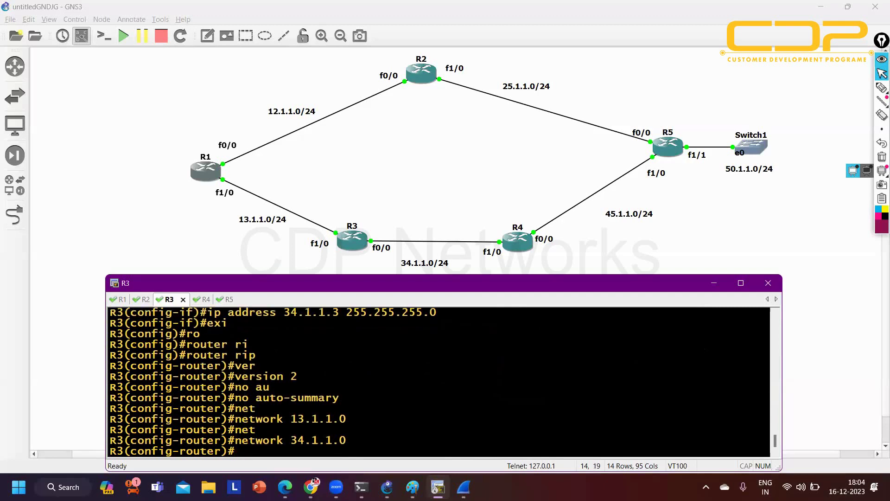
{"action": "type", "text": "exi"}
{"action": "key", "text": "Return"}
{"action": "key", "text": "Return"}
{"action": "key", "text": "Return"}
{"action": "key", "text": "Return"}
{"action": "key", "text": "Return"}
{"action": "key", "text": "Return"}
{"action": "key", "text": "Return"}
{"action": "key", "text": "Return"}
{"action": "key", "text": "Return"}
{"action": "key", "text": "Return"}
{"action": "key", "text": "Return"}
{"action": "key", "text": "Return"}
{"action": "key", "text": "Return"}
{"action": "key", "text": "Return"}
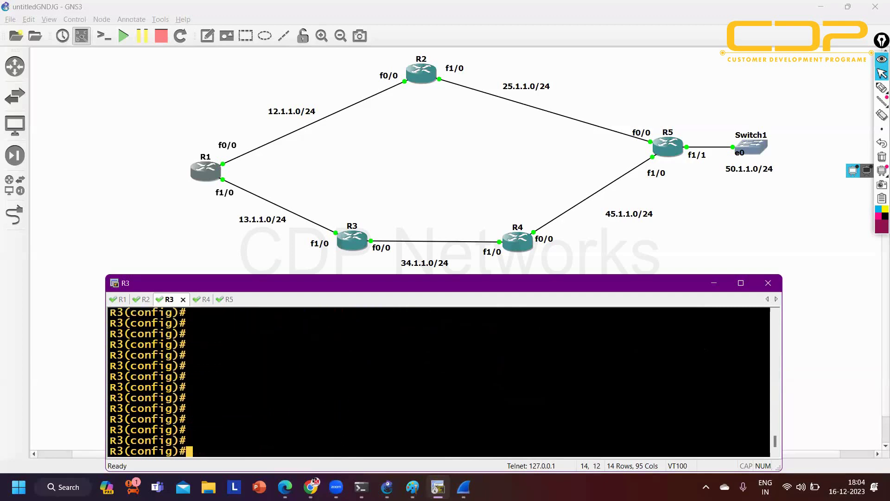
Switch to R4's console session and enter global configuration mode from the terminal
{"action": "key", "text": "ctrl+Tab"}
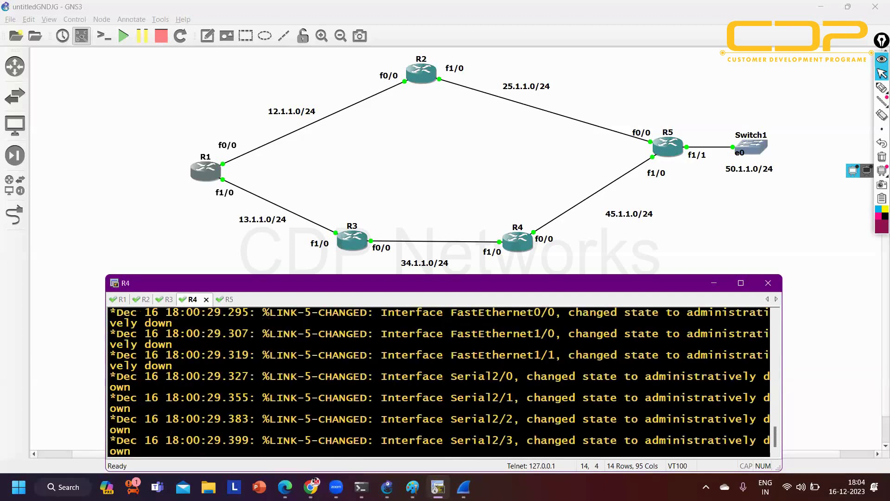
{"action": "key", "text": "Return"}
{"action": "key", "text": "Return"}
{"action": "key", "text": "Return"}
{"action": "key", "text": "Return"}
{"action": "key", "text": "Return"}
{"action": "key", "text": "Return"}
{"action": "key", "text": "Return"}
{"action": "type", "text": "conf"}
{"action": "key", "text": "Tab"}
{"action": "key", "text": "Return"}
{"action": "key", "text": "Return"}
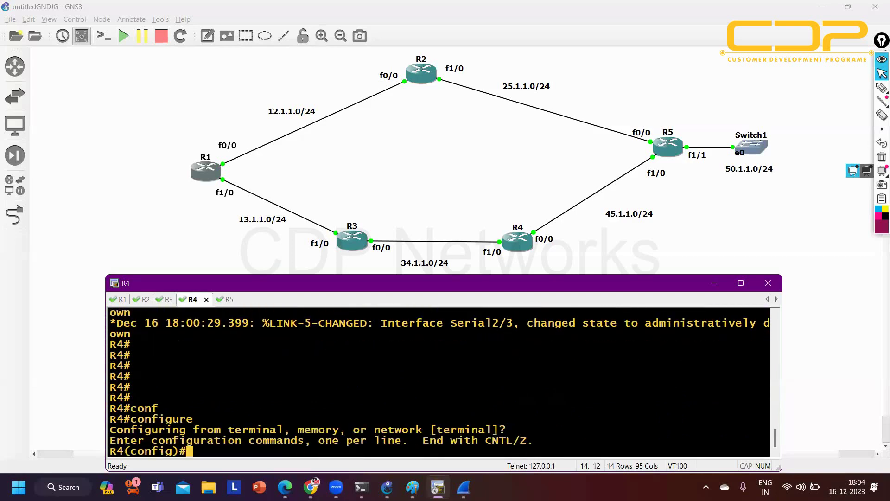
{"action": "key", "text": "Return"}
{"action": "key", "text": "Return"}
Enter interface f1/0 configuration on R4 and enable the interface
{"action": "type", "text": "int f1/"}
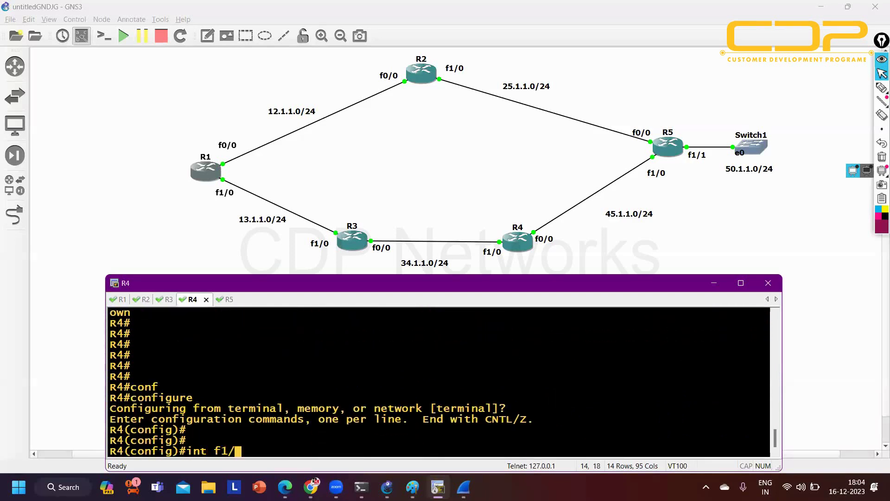
{"action": "type", "text": "0"}
{"action": "key", "text": "Return"}
{"action": "type", "text": "no sh"}
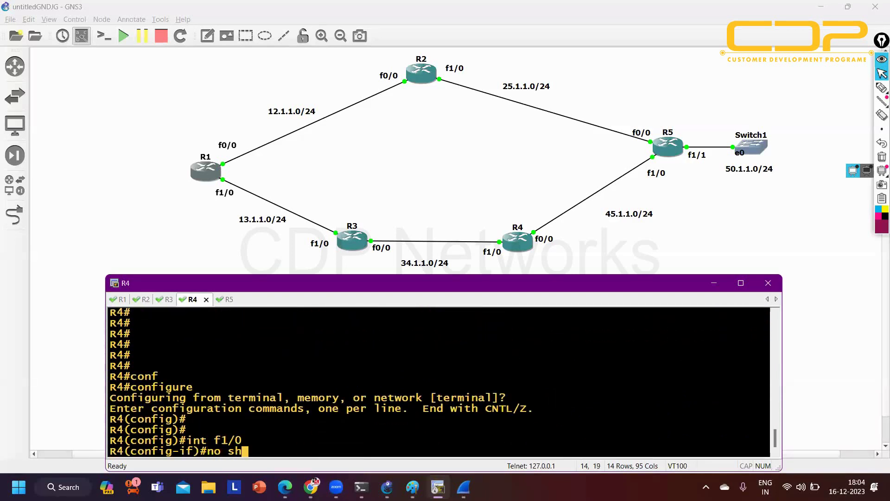
{"action": "key", "text": "Tab"}
{"action": "key", "text": "Return"}
Assign R4's interface f1/0 IP address 34.1.1.4 with mask 255.255.255.0 and return to global configuration mode
{"action": "type", "text": "ip ad"}
{"action": "key", "text": "Tab"}
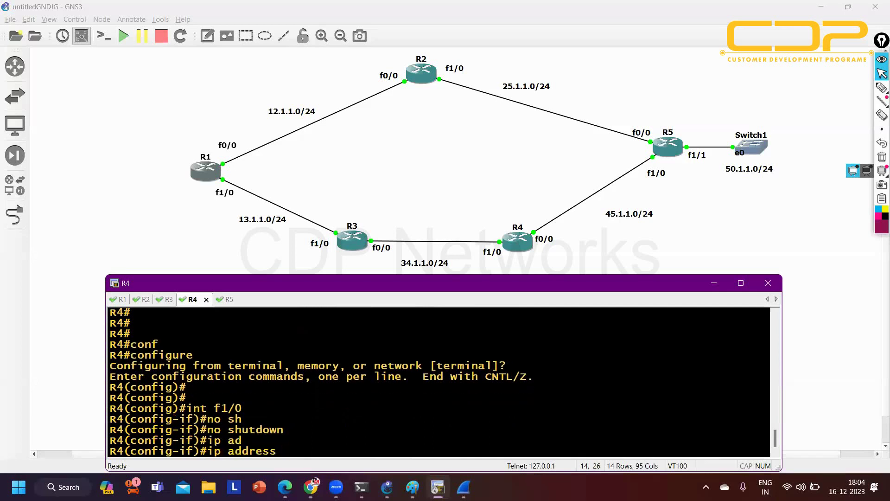
{"action": "type", "text": "34.1.1.4 255."}
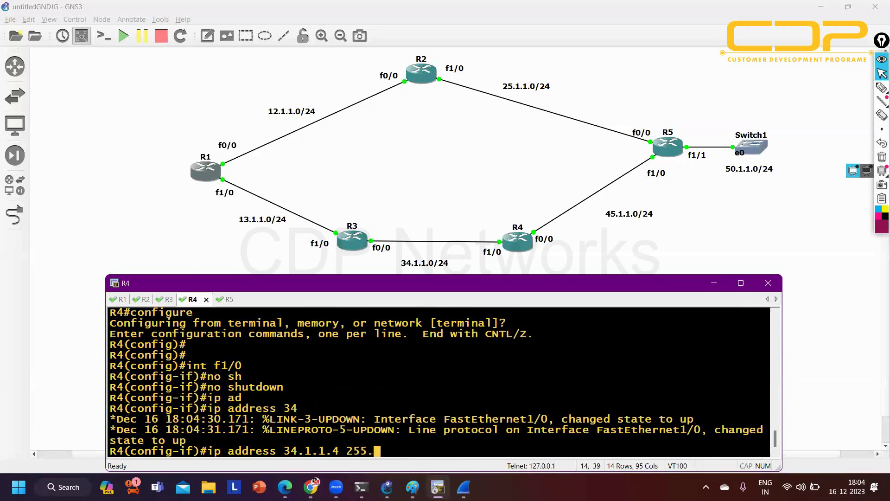
{"action": "type", "text": "255.255.0"}
{"action": "key", "text": "Return"}
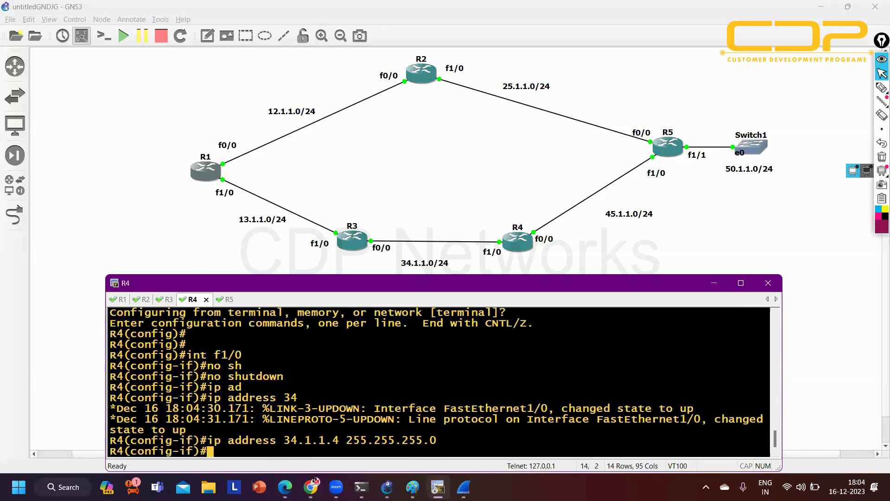
{"action": "type", "text": "ex"}
{"action": "key", "text": "Return"}
Enter interface f0/0 configuration on R4 and enable the interface
{"action": "type", "text": "int f0/0"}
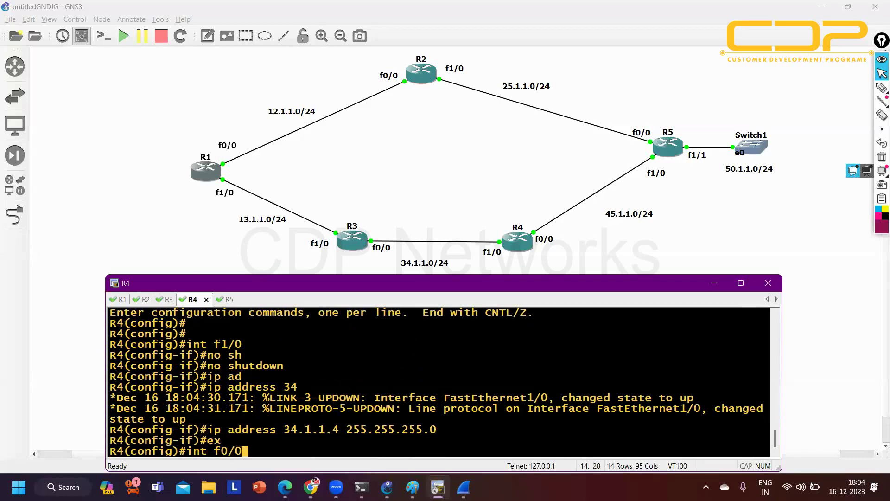
{"action": "key", "text": "Return"}
{"action": "type", "text": "no sh"}
{"action": "key", "text": "Tab"}
{"action": "key", "text": "Return"}
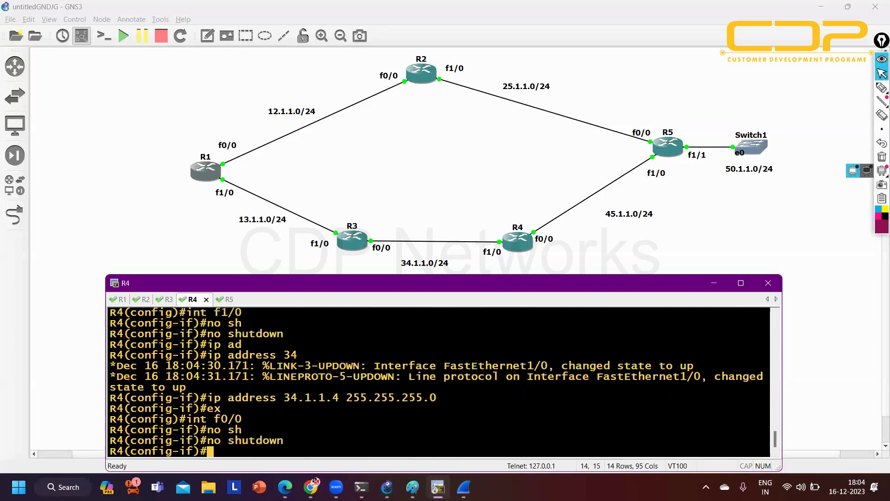
Assign R4's interface f0/0 IP address 45.1.1.4 with mask 255.255.255.0 and return to global configuration mode
{"action": "type", "text": "ip ad"}
{"action": "key", "text": "Tab"}
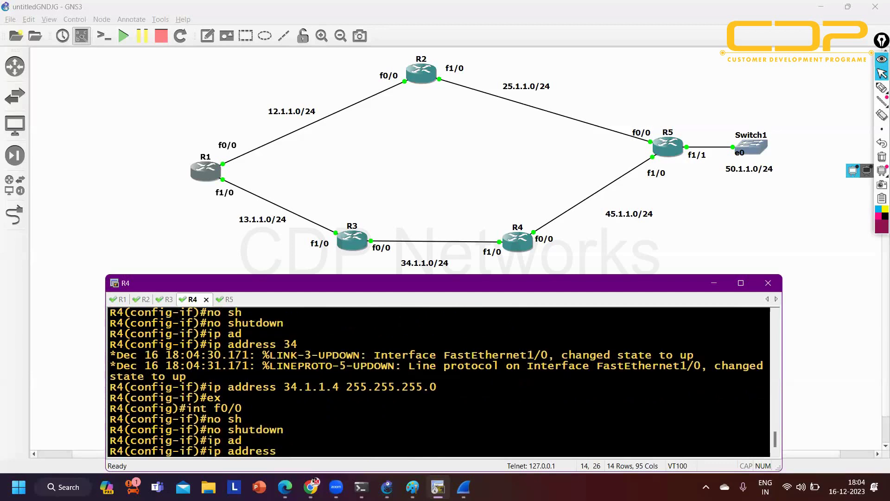
{"action": "type", "text": "45.1.1.4 "}
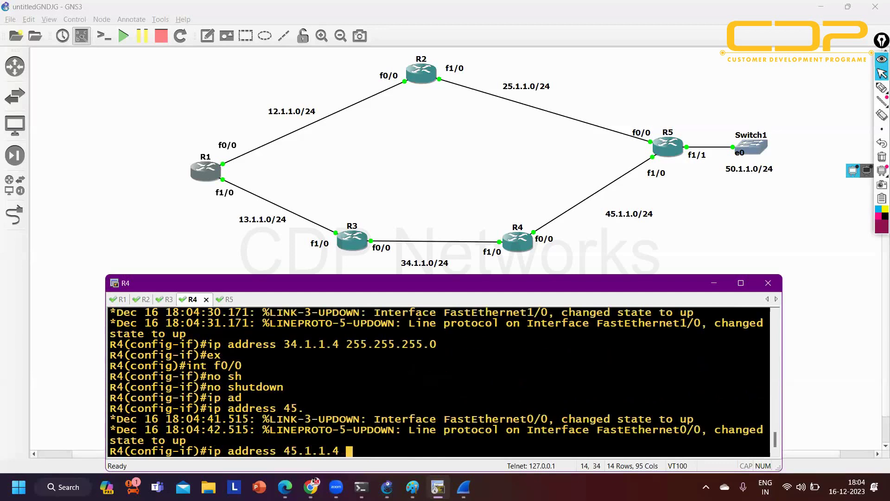
{"action": "type", "text": "255.255.255.0"}
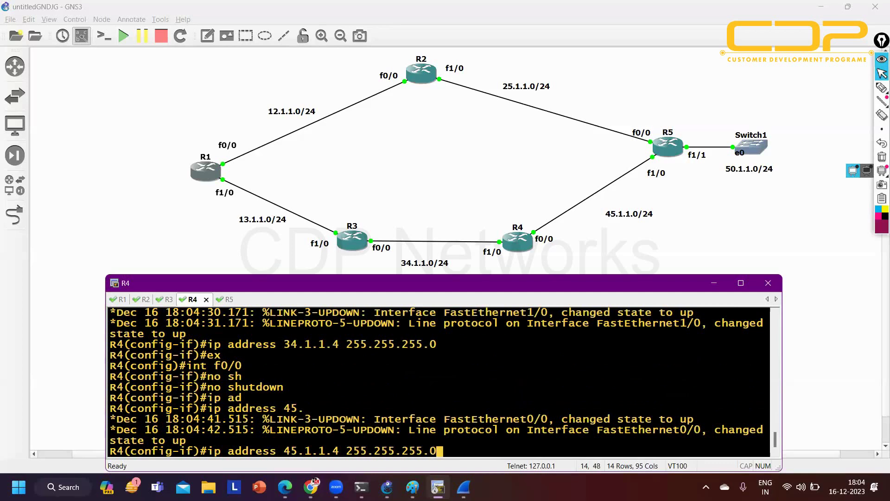
{"action": "key", "text": "Return"}
{"action": "type", "text": "ex"}
{"action": "key", "text": "Return"}
Start the RIP process on R4 with version 2 and automatic summarization disabled
{"action": "type", "text": "ro"}
{"action": "key", "text": "Tab"}
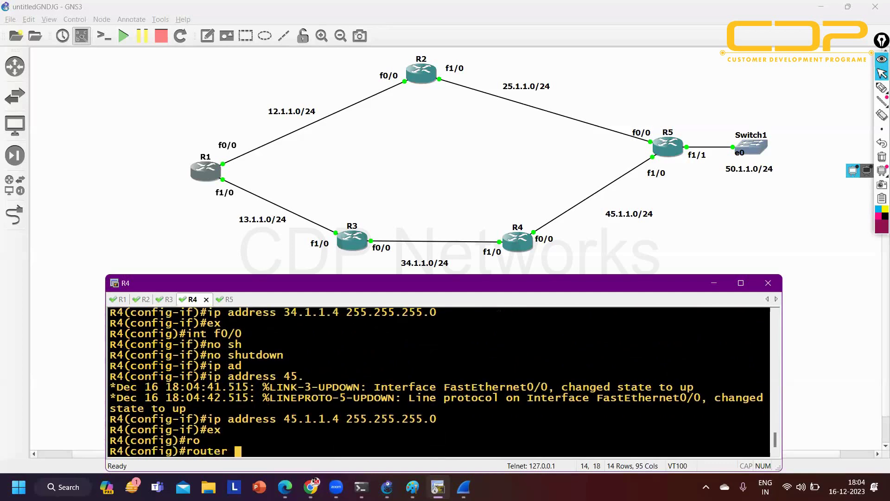
{"action": "type", "text": "ri"}
{"action": "key", "text": "Tab"}
{"action": "key", "text": "Return"}
{"action": "type", "text": "ver"}
{"action": "key", "text": "Tab"}
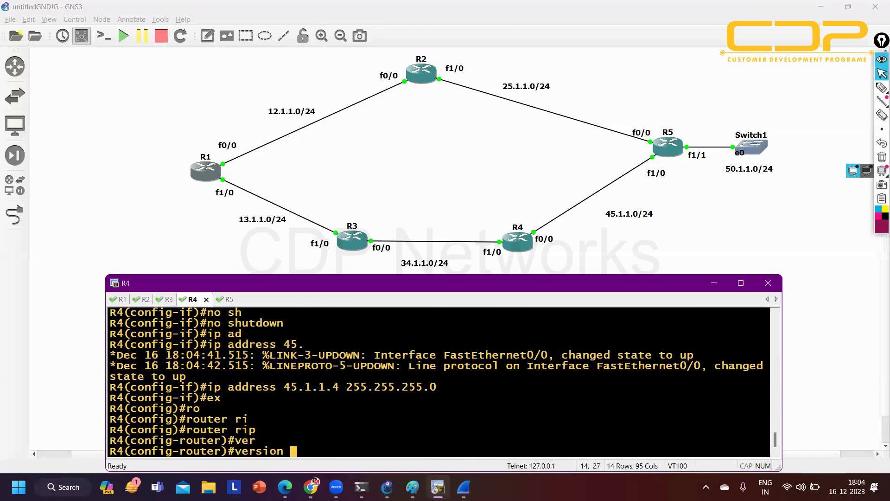
{"action": "type", "text": "2"}
{"action": "key", "text": "Return"}
{"action": "type", "text": "no au"}
{"action": "key", "text": "Tab"}
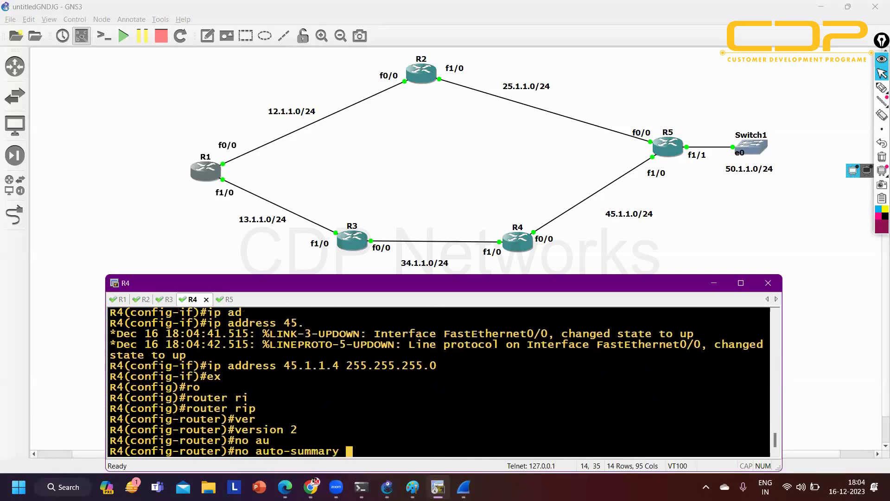
{"action": "key", "text": "Return"}
Advertise networks 34.1.1.0 and 45.1.1.0 in R4's RIP process and exit router configuration
{"action": "type", "text": "net"}
{"action": "key", "text": "Tab"}
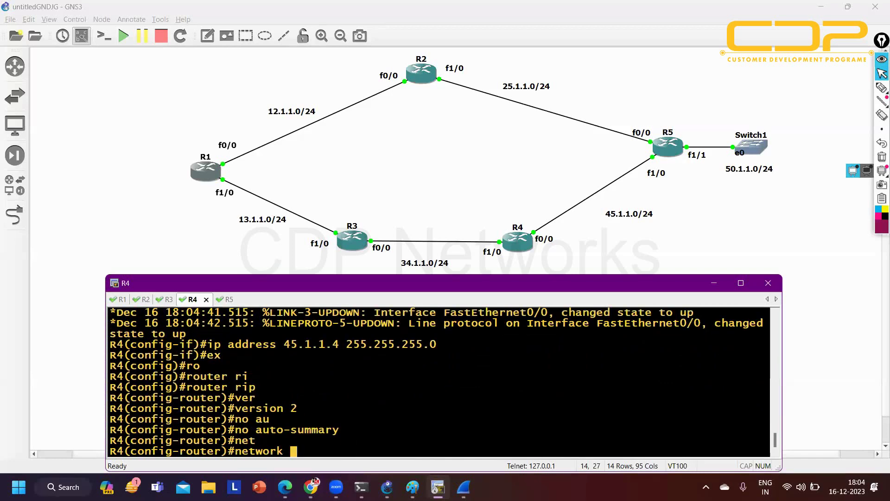
{"action": "type", "text": "34.1.1.0"}
{"action": "key", "text": "Return"}
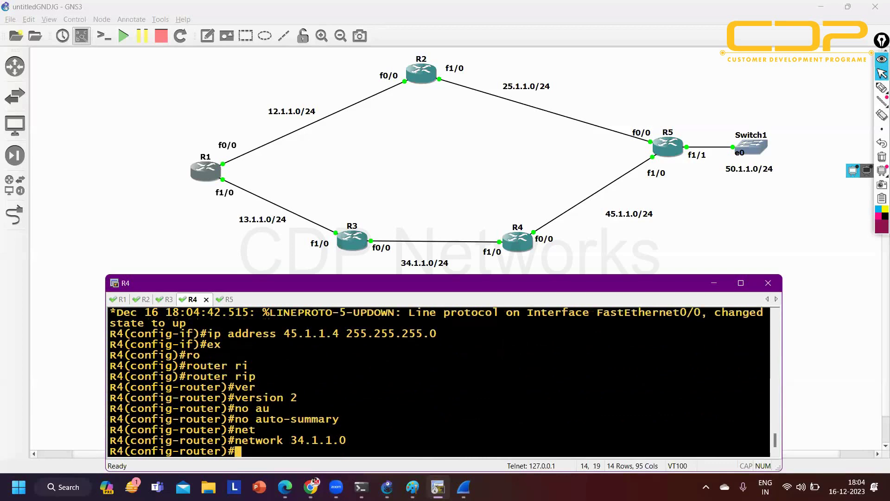
{"action": "type", "text": "net"}
{"action": "key", "text": "Tab"}
{"action": "type", "text": "45.1.1.0"}
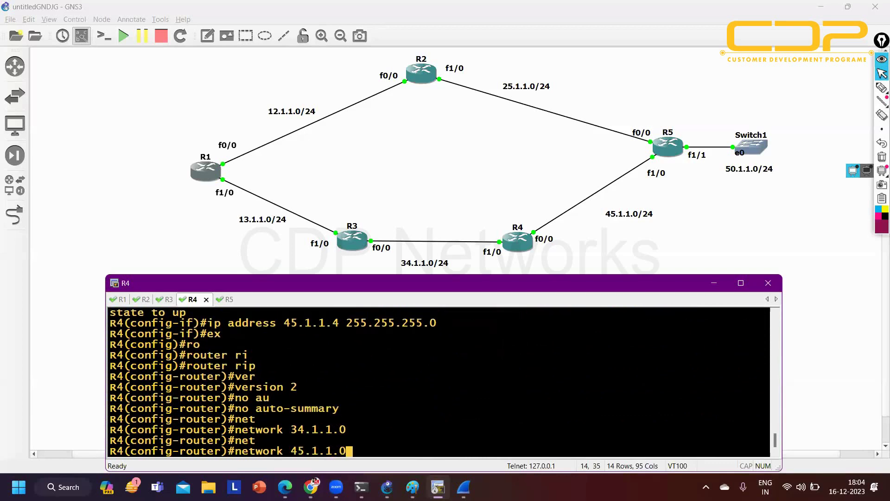
{"action": "key", "text": "Return"}
{"action": "type", "text": "exi"}
{"action": "key", "text": "Return"}
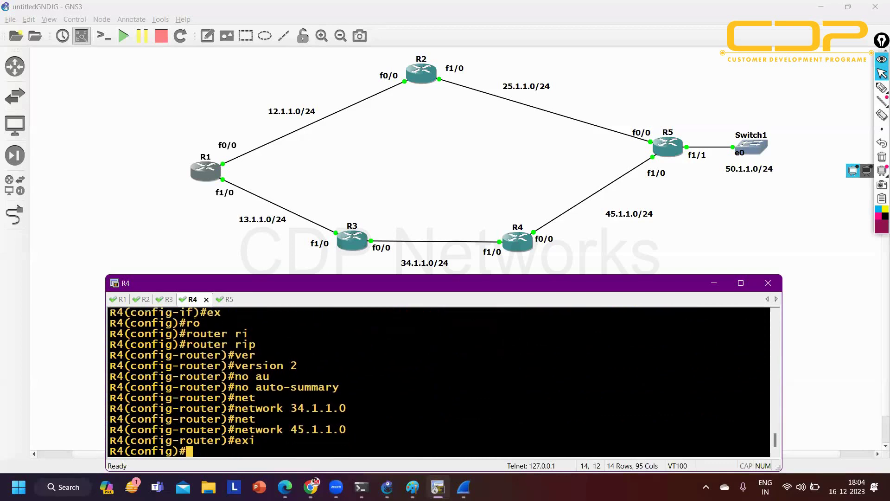
{"action": "key", "text": "Return"}
{"action": "key", "text": "Return"}
{"action": "key", "text": "Return"}
{"action": "key", "text": "Return"}
Switch to R5's console and enter global configuration mode from the terminal
{"action": "key", "text": "ctrl+Tab"}
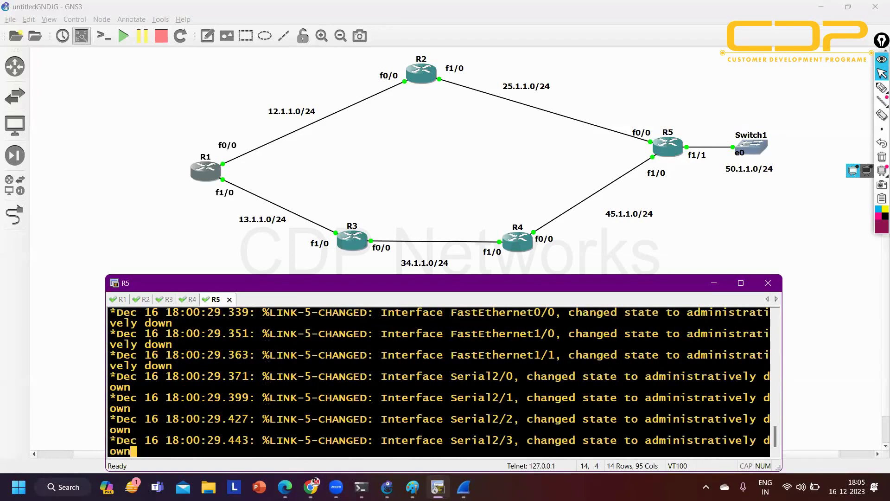
{"action": "key", "text": "Return"}
{"action": "key", "text": "Return"}
{"action": "key", "text": "Return"}
{"action": "key", "text": "Return"}
{"action": "key", "text": "Return"}
{"action": "type", "text": "conf"}
{"action": "key", "text": "Tab"}
{"action": "key", "text": "Return"}
{"action": "key", "text": "Return"}
{"action": "key", "text": "Return"}
{"action": "key", "text": "Return"}
{"action": "key", "text": "Return"}
{"action": "key", "text": "Return"}
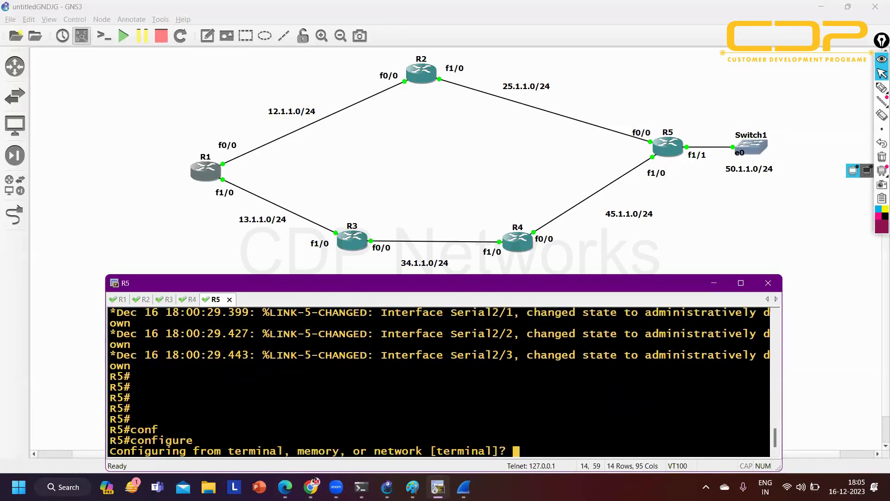
Enter interface f0/0 configuration on R5 and enable the interface
{"action": "type", "text": "int "}
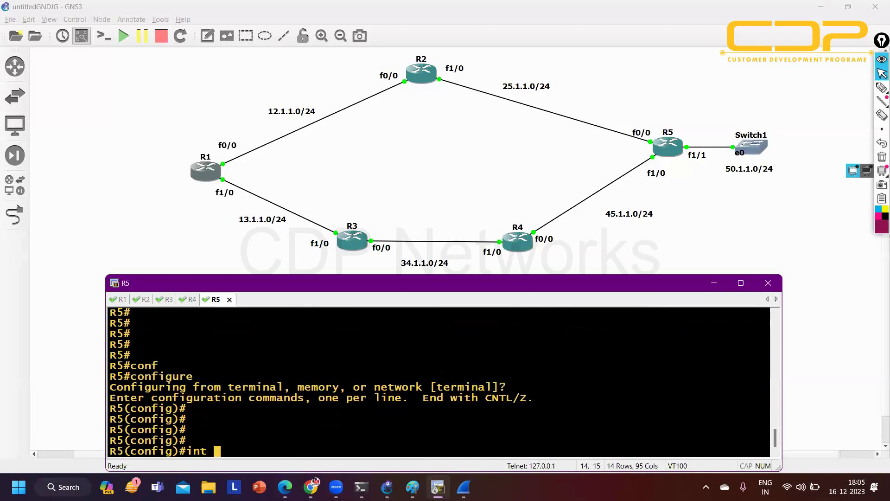
{"action": "type", "text": "f0/0"}
{"action": "key", "text": "Return"}
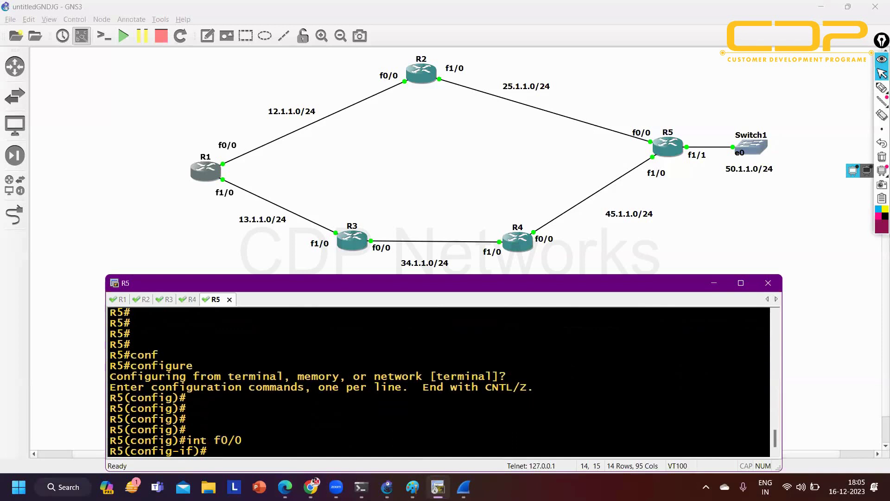
{"action": "type", "text": "no sh"}
{"action": "key", "text": "Tab"}
{"action": "key", "text": "Return"}
Assign R5's interface f0/0 IP address 25.1.1.5 with mask 255.255.255.0 and return to global configuration mode
{"action": "type", "text": "ip ad"}
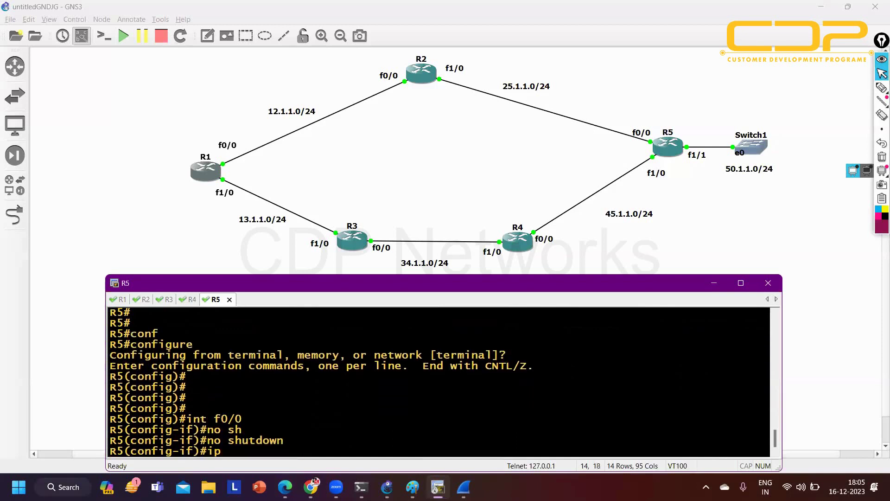
{"action": "key", "text": "Tab"}
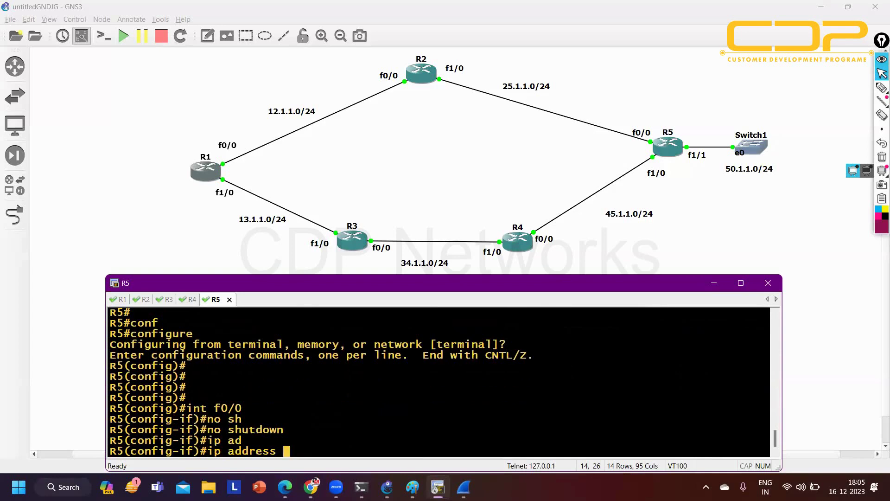
{"action": "type", "text": "25.1.1.5"}
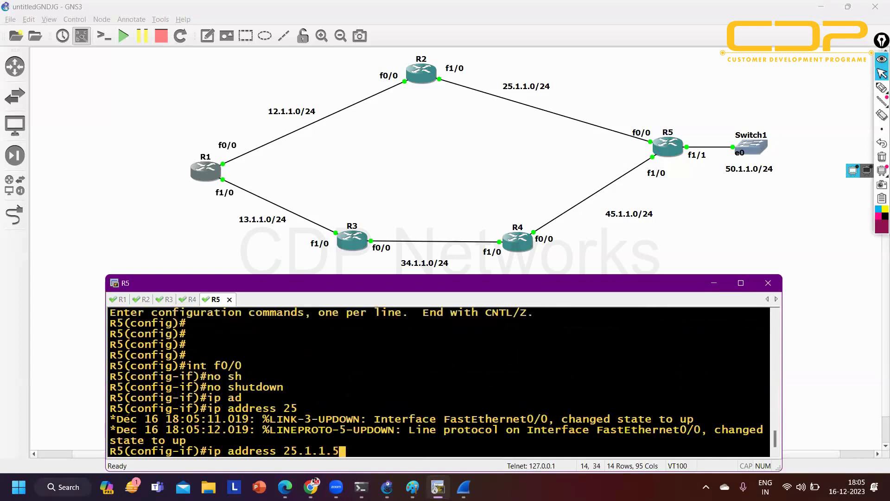
{"action": "type", "text": " 255.255.255.0"}
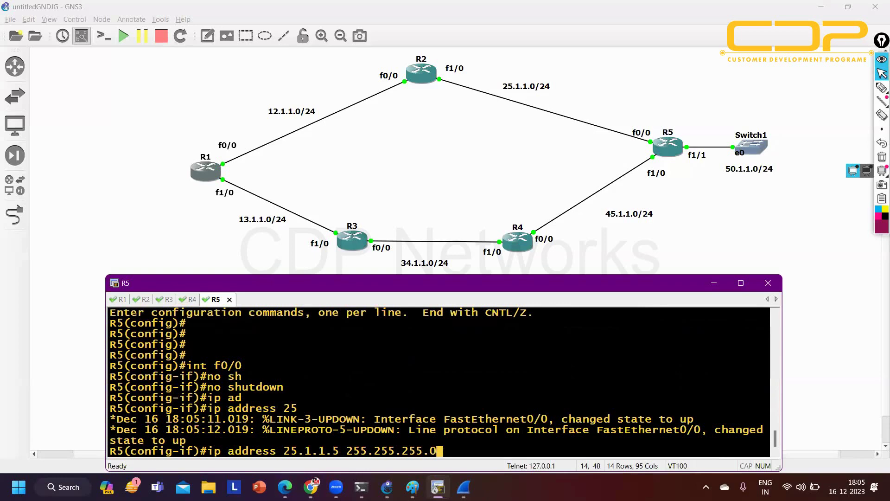
{"action": "key", "text": "Return"}
{"action": "type", "text": "ex"}
{"action": "key", "text": "Return"}
Enter interface f1/0 configuration on R5 and enable the interface
{"action": "type", "text": "ig)#i"}
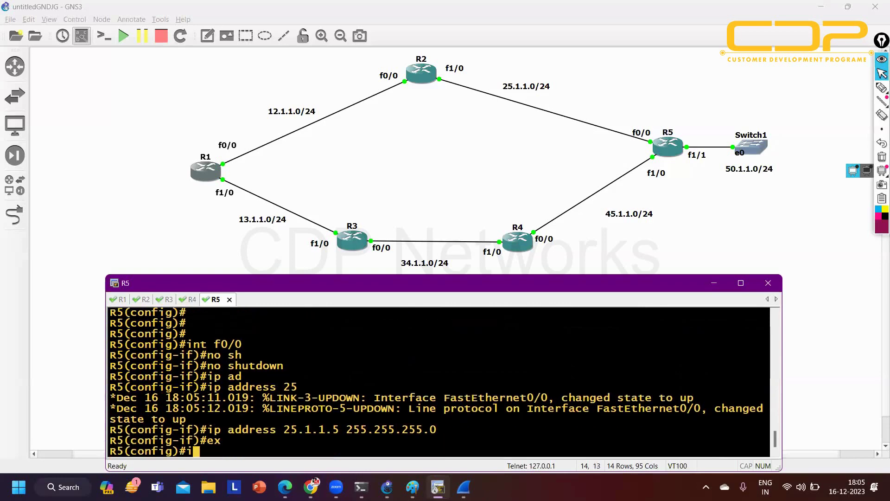
{"action": "type", "text": "nt f1/0"}
{"action": "key", "text": "Return"}
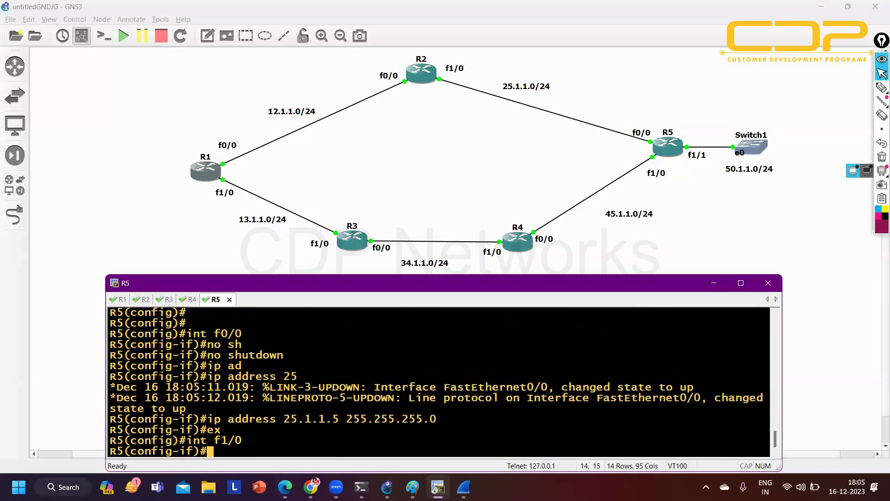
{"action": "type", "text": "no sh"}
{"action": "key", "text": "Tab"}
{"action": "key", "text": "Return"}
Assign R5's interface f1/0 IP address 45.1.1.5 with mask 255.255.255.0 and return to global configuration mode
{"action": "type", "text": "ip "}
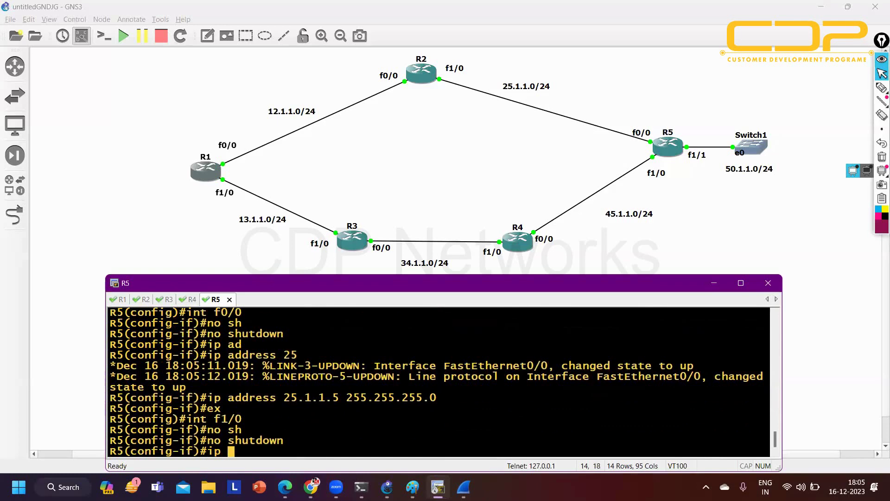
{"action": "type", "text": "ad"}
{"action": "key", "text": "Tab"}
{"action": "type", "text": "45"}
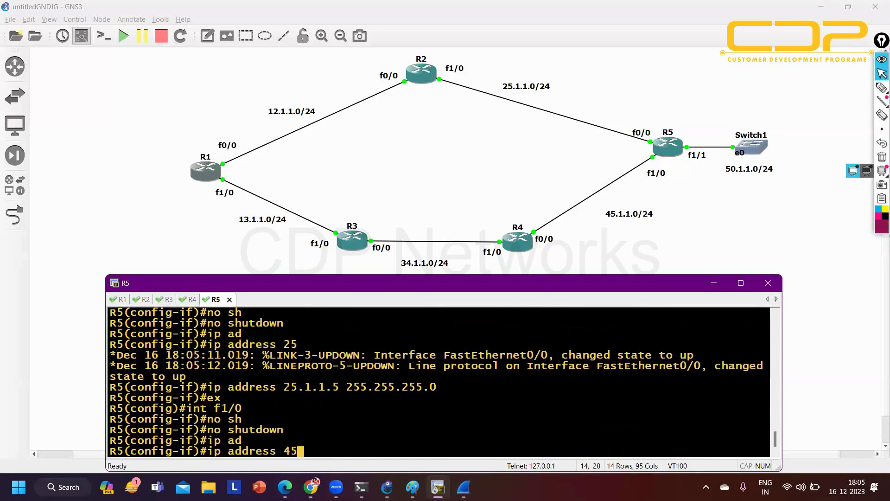
{"action": "type", "text": ".1.1.5 255.255.255.0"}
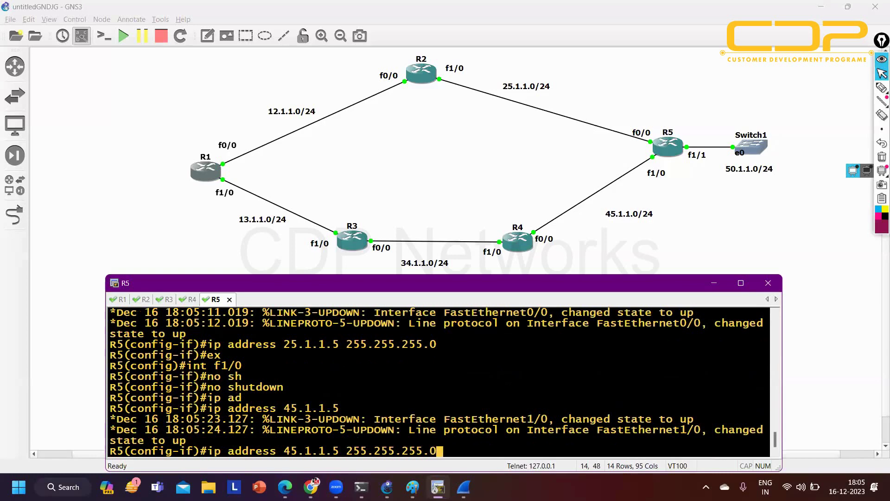
{"action": "key", "text": "Return"}
{"action": "type", "text": "ex"}
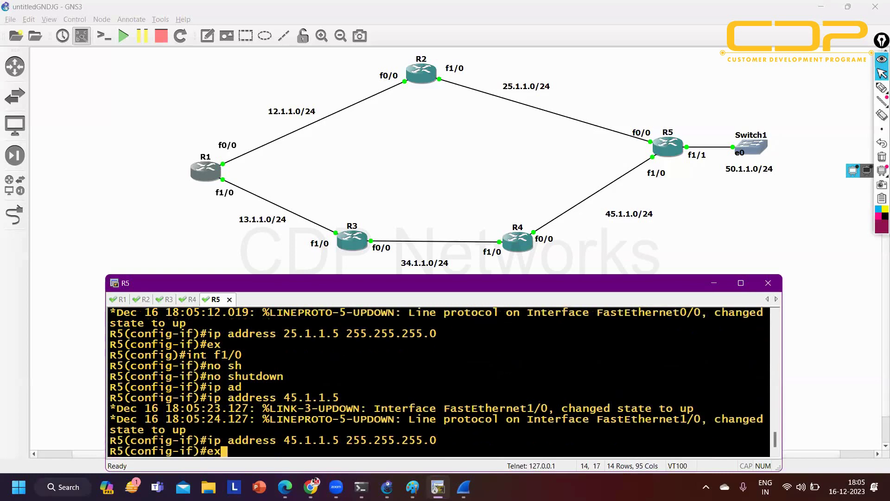
{"action": "key", "text": "Return"}
Enter interface f1/1 configuration on R5 and enable the interface
{"action": "type", "text": "int "}
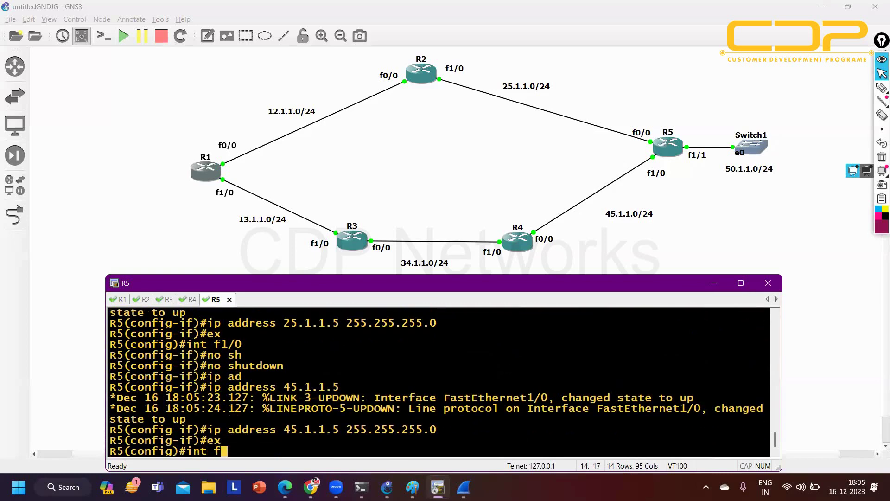
{"action": "type", "text": "f1/1"}
{"action": "key", "text": "Return"}
{"action": "type", "text": "no sh"}
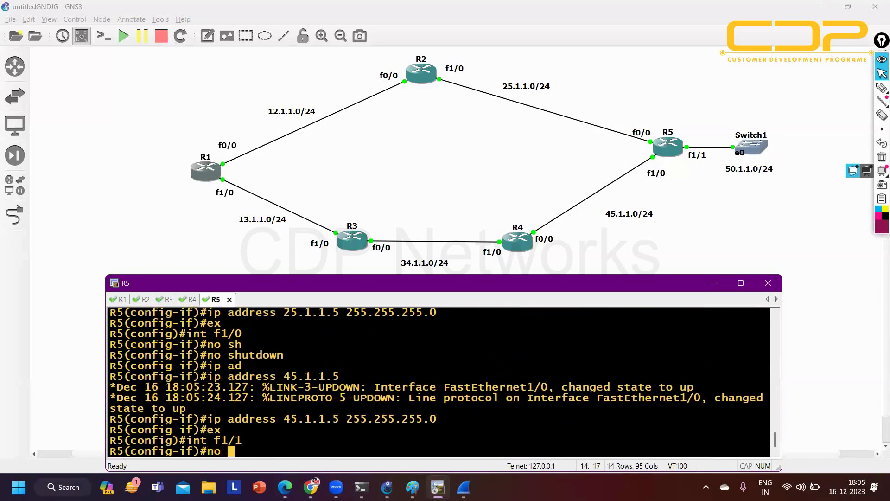
{"action": "key", "text": "Tab"}
{"action": "key", "text": "Return"}
Assign R5's interface f1/1 IP address 50.1.1.1 with mask 255.255.255.0 and return to global configuration mode
{"action": "type", "text": "ip ad"}
{"action": "key", "text": "Tab"}
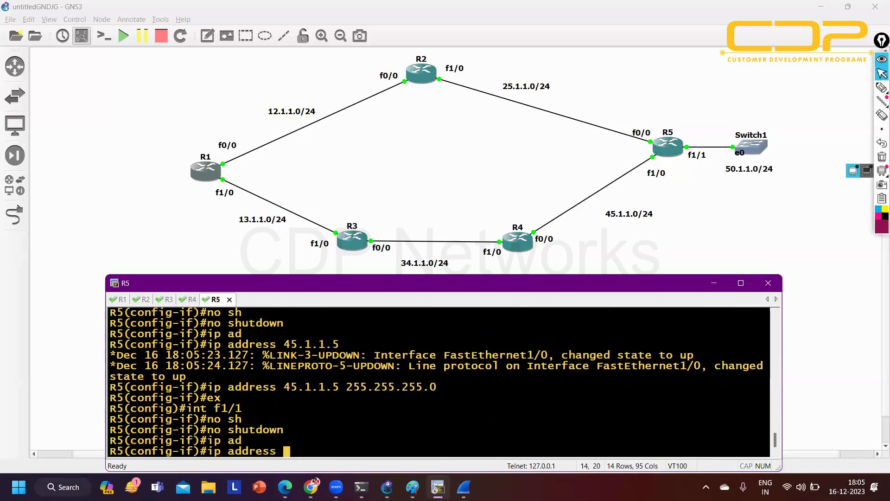
{"action": "type", "text": "50.1.1.1 255.2"}
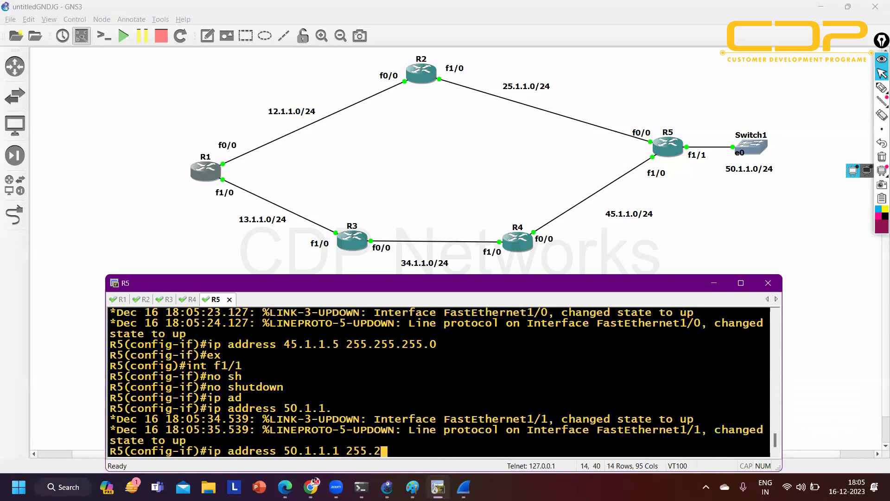
{"action": "type", "text": "55.255.0"}
{"action": "key", "text": "Return"}
{"action": "type", "text": "exi"}
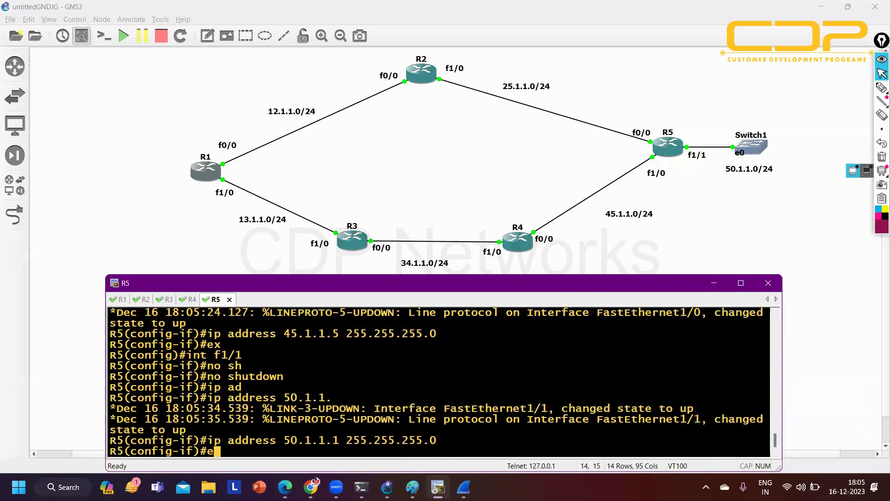
{"action": "key", "text": "Return"}
{"action": "key", "text": "Return"}
{"action": "key", "text": "Return"}
{"action": "key", "text": "Return"}
{"action": "key", "text": "Return"}
{"action": "key", "text": "Return"}
{"action": "key", "text": "Return"}
{"action": "key", "text": "Return"}
{"action": "key", "text": "Return"}
{"action": "key", "text": "Return"}
{"action": "key", "text": "Return"}
{"action": "key", "text": "Return"}
{"action": "key", "text": "Return"}
{"action": "key", "text": "Return"}
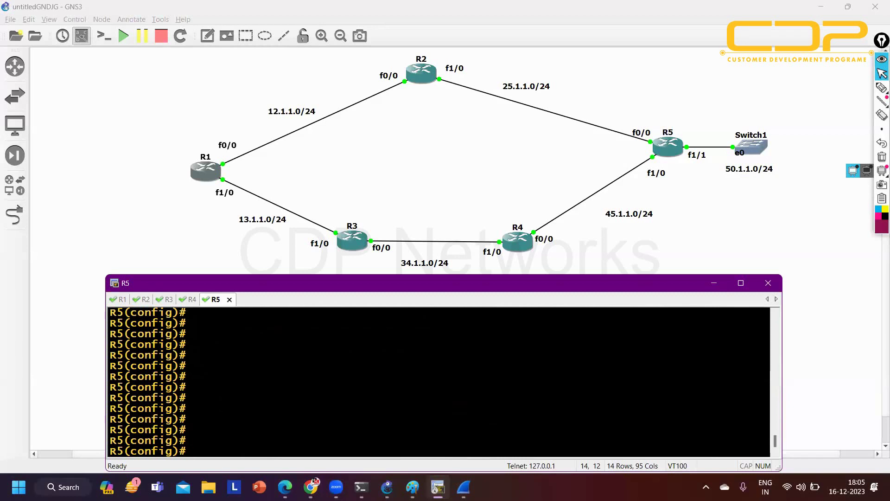
Start the RIP process on R5 with version 2 and automatic summarization disabled
{"action": "type", "text": "o"}
{"action": "key", "text": "Tab"}
{"action": "type", "text": "uter ri"}
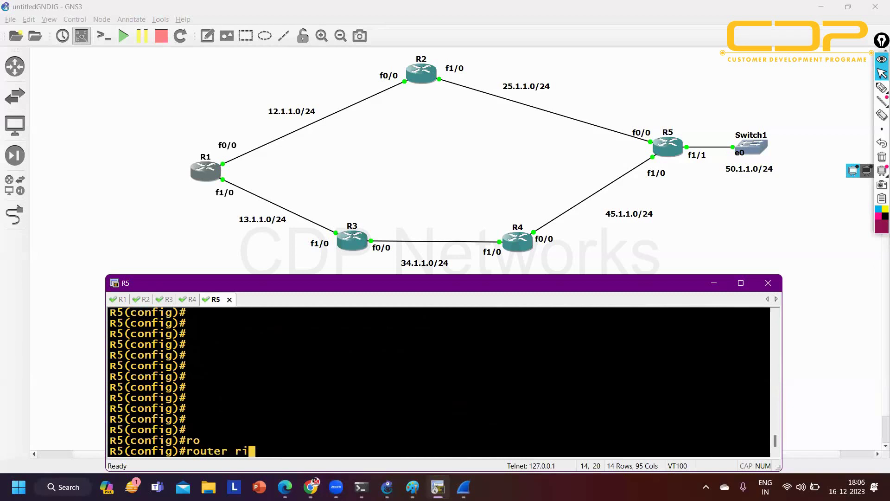
{"action": "key", "text": "Tab"}
{"action": "key", "text": "Return"}
{"action": "type", "text": "ver"}
{"action": "key", "text": "Tab"}
{"action": "type", "text": "2"}
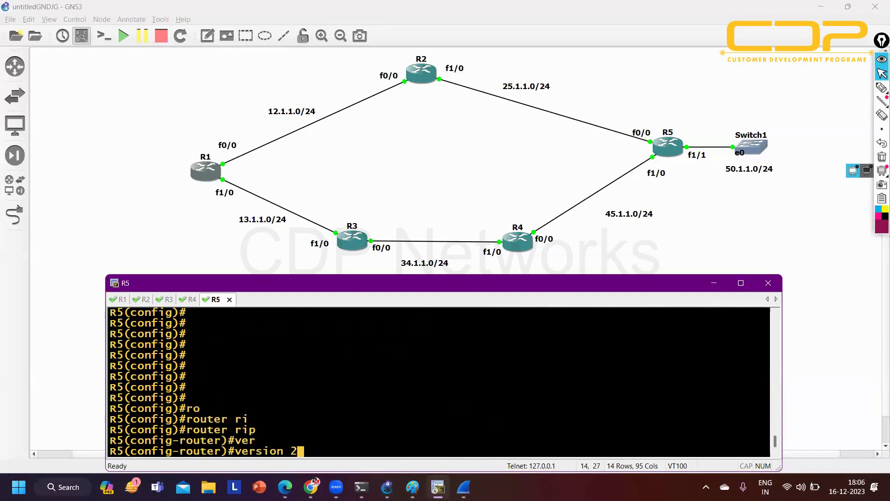
{"action": "key", "text": "Return"}
{"action": "type", "text": "no au"}
{"action": "key", "text": "Tab"}
{"action": "key", "text": "Return"}
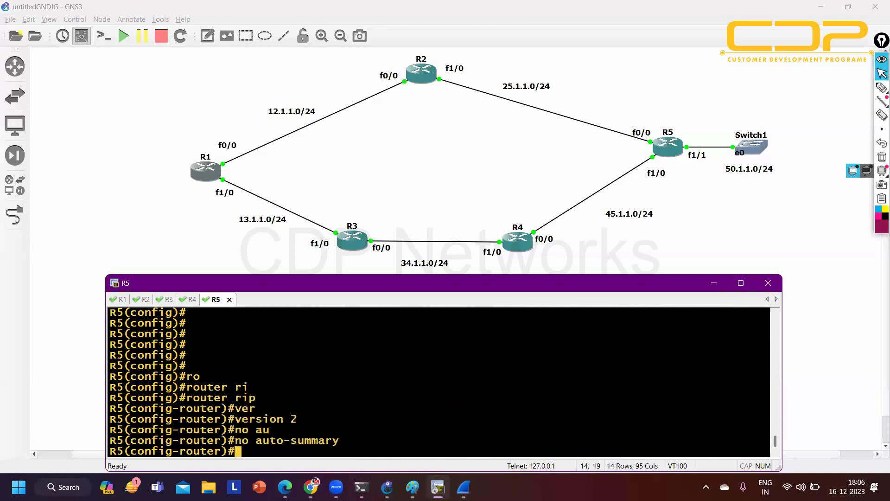
Advertise network 0.0.0.0 in R5's RIP process and return to privileged EXEC mode
{"action": "type", "text": "net"}
{"action": "key", "text": "Tab"}
{"action": "type", "text": "0.0.0.0"}
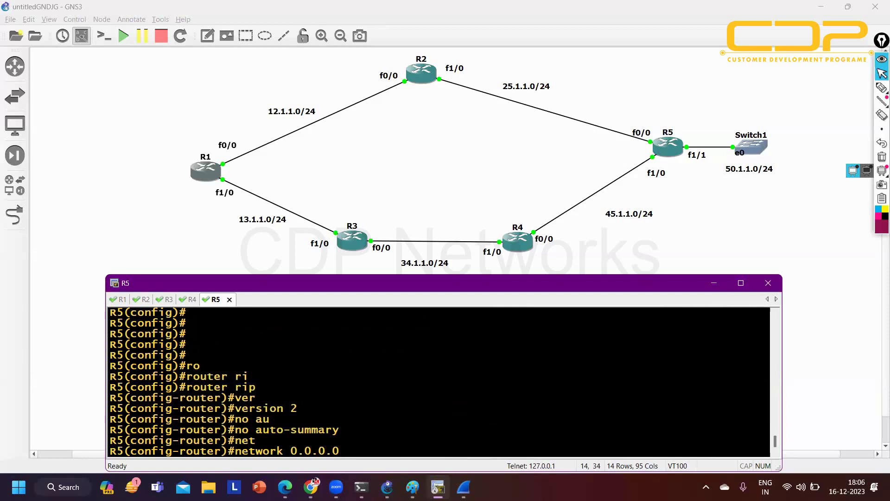
{"action": "key", "text": "Return"}
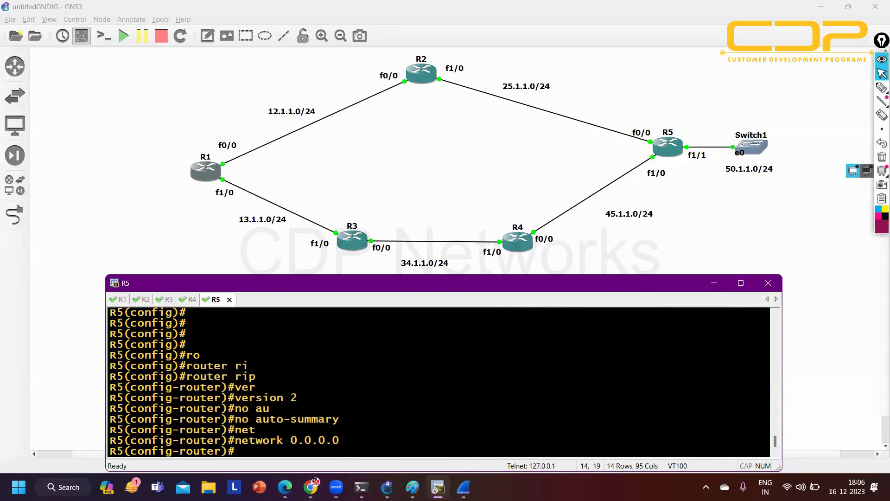
{"action": "key", "text": "ctrl+z"}
{"action": "key", "text": "Return"}
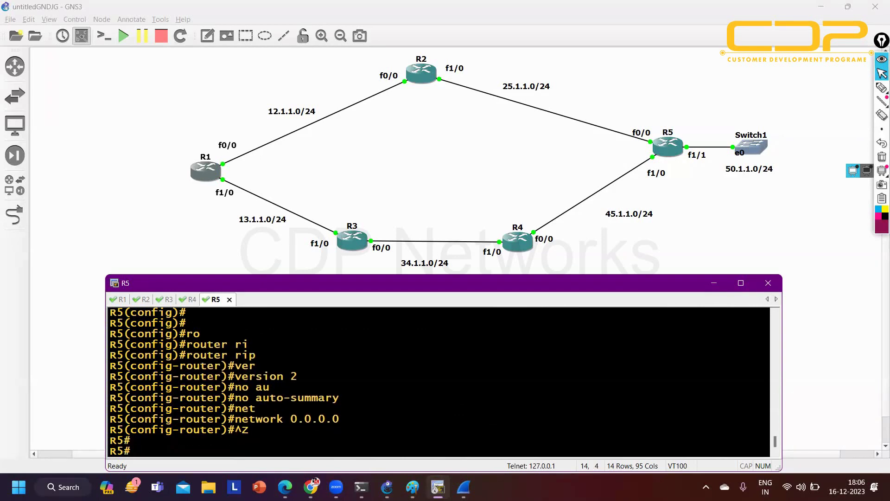
Display R5's IP routing protocol settings and examine the RIP interfaces, advertised networks and maximum path
{"action": "type", "text": "sh"}
{"action": "key", "text": "Tab"}
{"action": "type", "text": "ippro"}
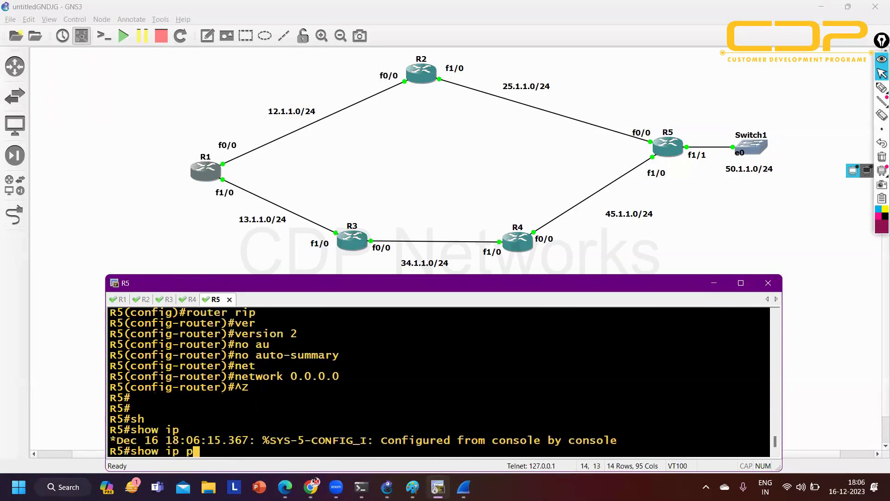
{"action": "key", "text": "Tab"}
{"action": "key", "text": "Return"}
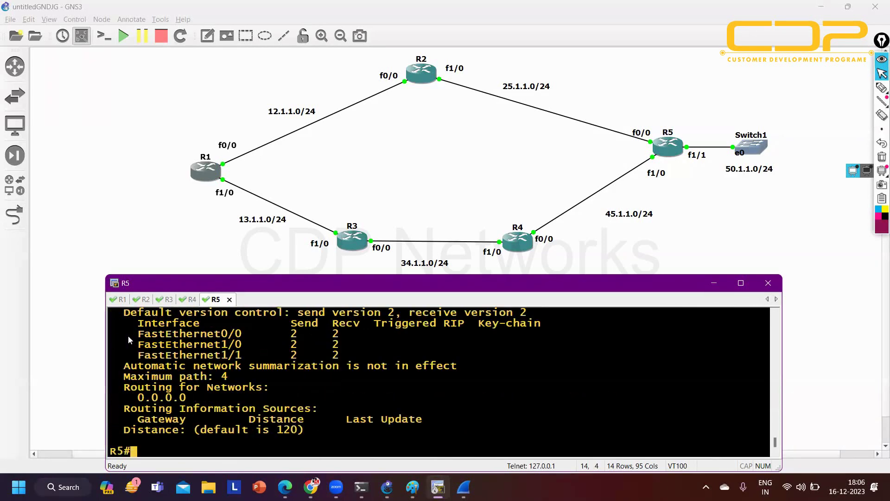
{"action": "left_click_drag", "start_coordinate": [128, 336], "coordinate": [569, 357]}
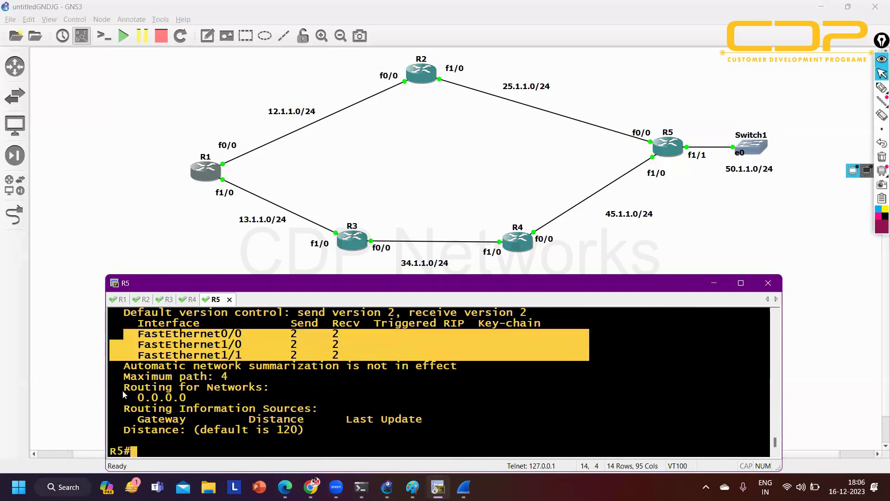
{"action": "left_click_drag", "start_coordinate": [137, 398], "coordinate": [227, 399]}
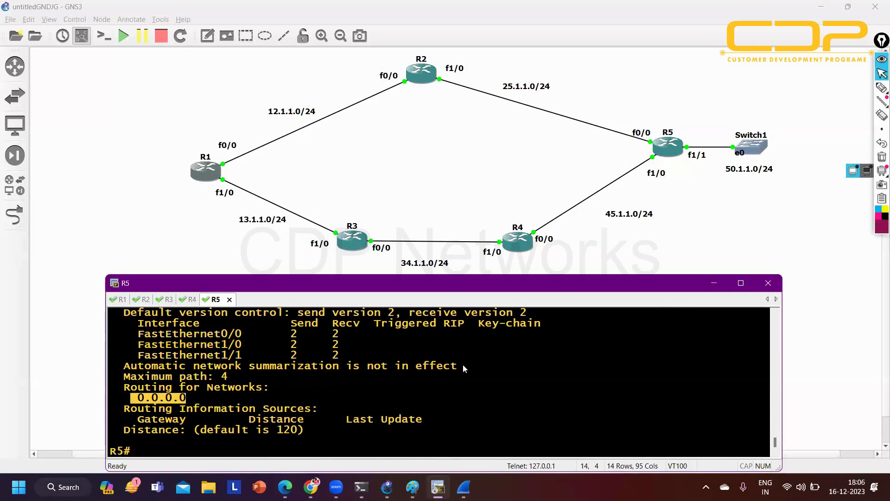
{"action": "left_click_drag", "start_coordinate": [462, 364], "coordinate": [168, 376]}
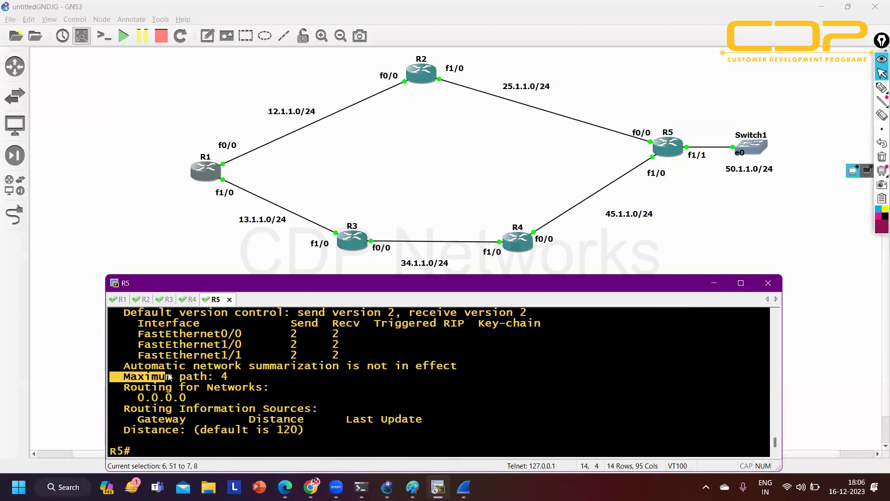
Switch to R1's console and leave configuration mode for privileged EXEC mode
{"action": "left_click", "coordinate": [120, 300]}
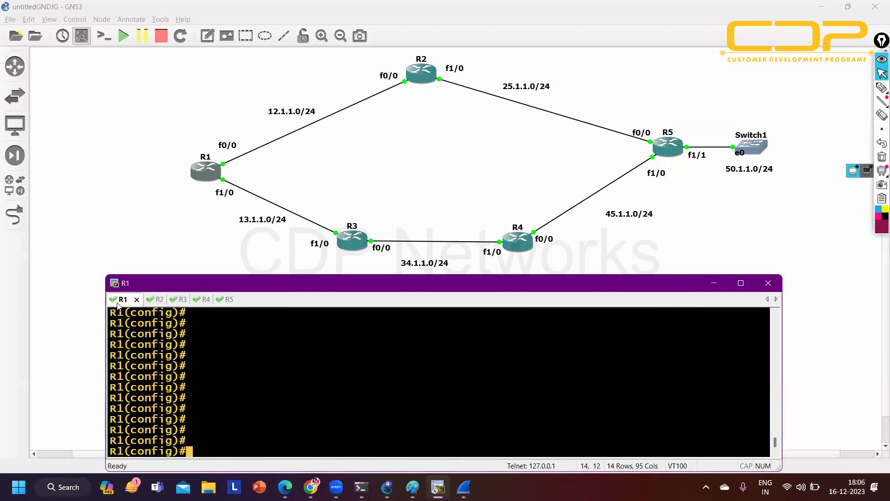
{"action": "key", "text": "ctrl+z"}
{"action": "key", "text": "Return"}
{"action": "key", "text": "Return"}
{"action": "key", "text": "Return"}
{"action": "key", "text": "Return"}
{"action": "key", "text": "Return"}
{"action": "key", "text": "Return"}
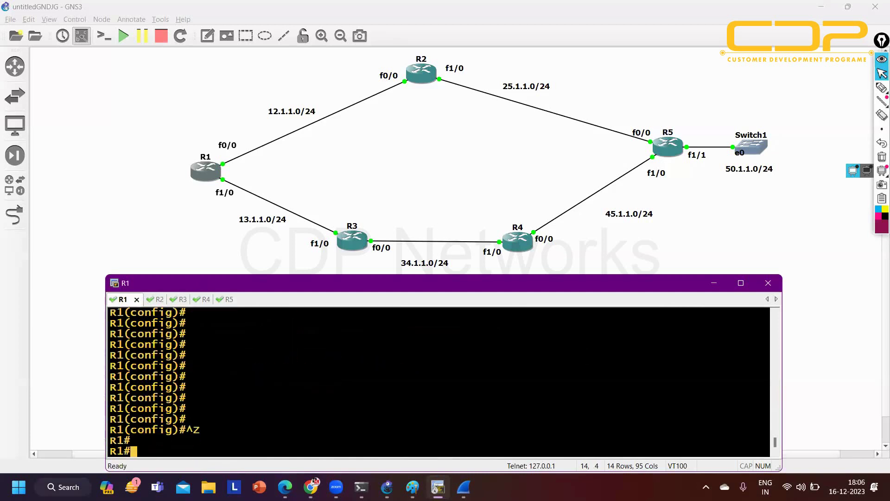
{"action": "key", "text": "Return"}
{"action": "key", "text": "Return"}
{"action": "key", "text": "Return"}
{"action": "key", "text": "Return"}
{"action": "key", "text": "Return"}
{"action": "key", "text": "Return"}
{"action": "key", "text": "Return"}
{"action": "key", "text": "Return"}
{"action": "key", "text": "Return"}
{"action": "key", "text": "Return"}
{"action": "key", "text": "Return"}
{"action": "key", "text": "Return"}
{"action": "key", "text": "Return"}
Display the RIP-learned routes in R1's IP routing table
{"action": "type", "text": "sh"}
{"action": "key", "text": "Tab"}
{"action": "type", "text": "ip"}
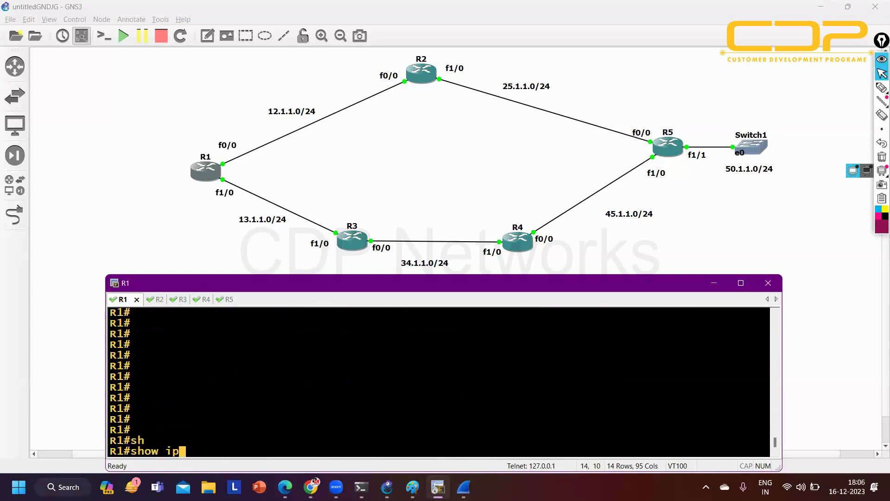
{"action": "type", "text": " ro"}
{"action": "key", "text": "Tab"}
{"action": "type", "text": "r"}
{"action": "key", "text": "Tab"}
{"action": "key", "text": "Return"}
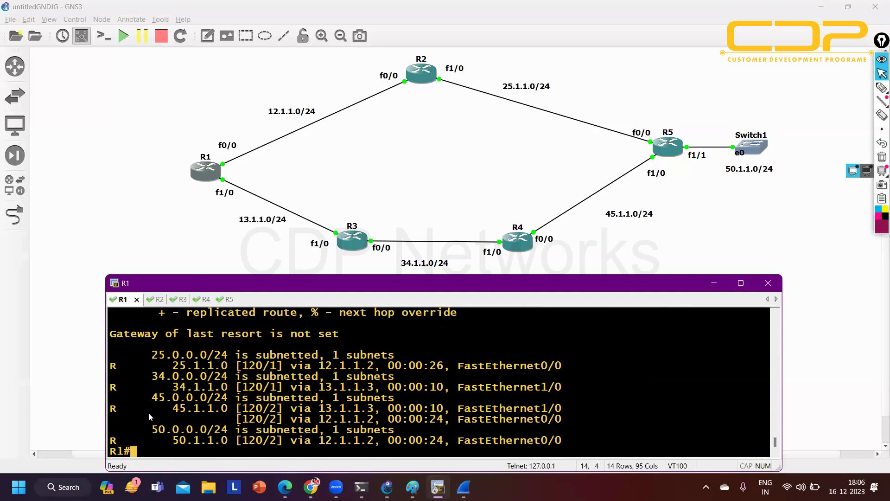
Examine the metric and next hop of the 50.1.1.0 route in R1's routing table
{"action": "left_click_drag", "start_coordinate": [112, 440], "coordinate": [232, 440]}
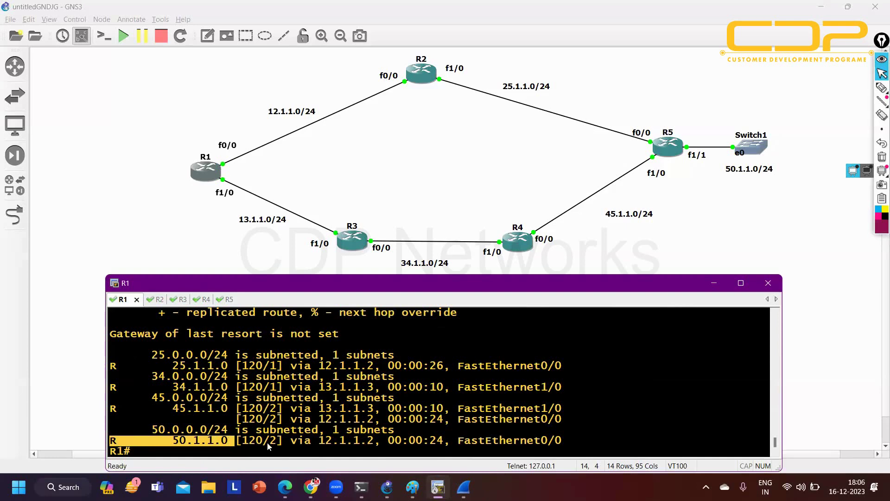
{"action": "left_click_drag", "start_coordinate": [279, 443], "coordinate": [262, 443]}
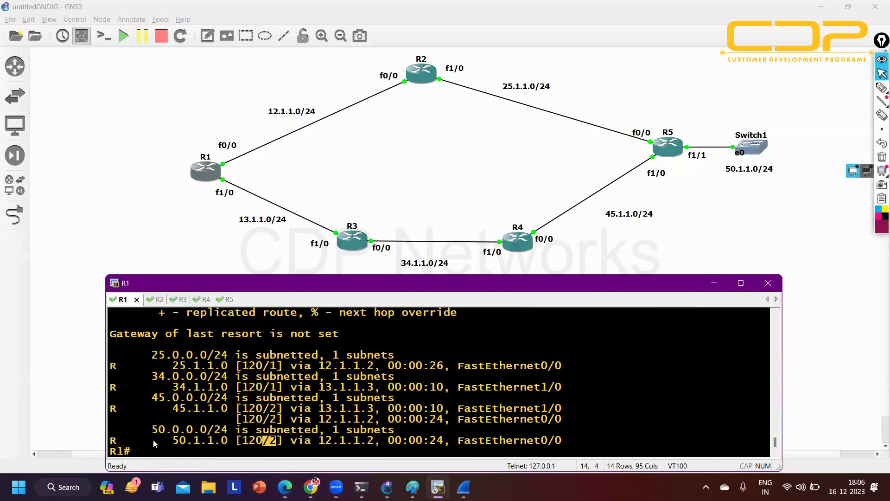
{"action": "left_click_drag", "start_coordinate": [152, 439], "coordinate": [227, 444]}
{"action": "left_click_drag", "start_coordinate": [312, 440], "coordinate": [373, 444]}
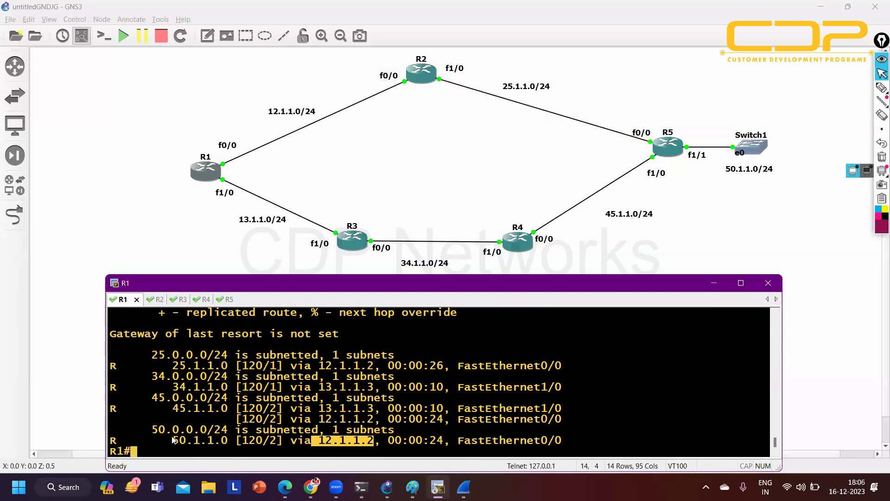
{"action": "left_click_drag", "start_coordinate": [166, 441], "coordinate": [241, 440]}
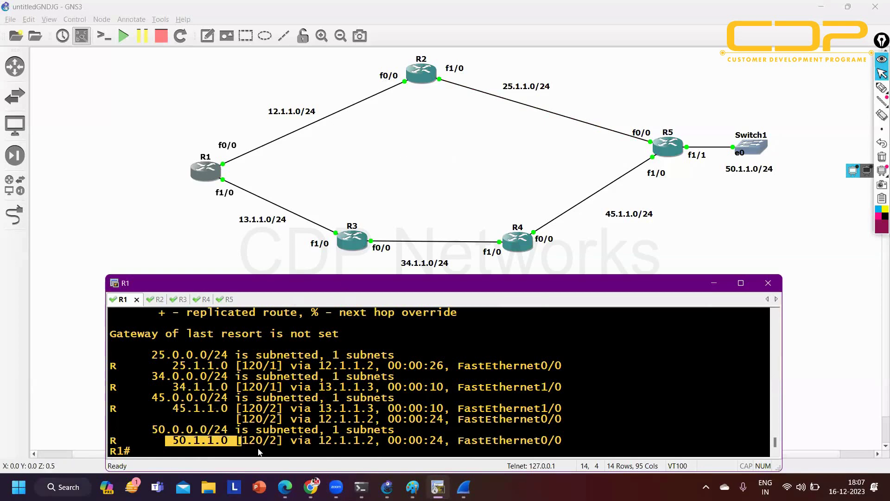
{"action": "left_click", "coordinate": [272, 444]}
{"action": "left_click_drag", "start_coordinate": [272, 444], "coordinate": [273, 446]}
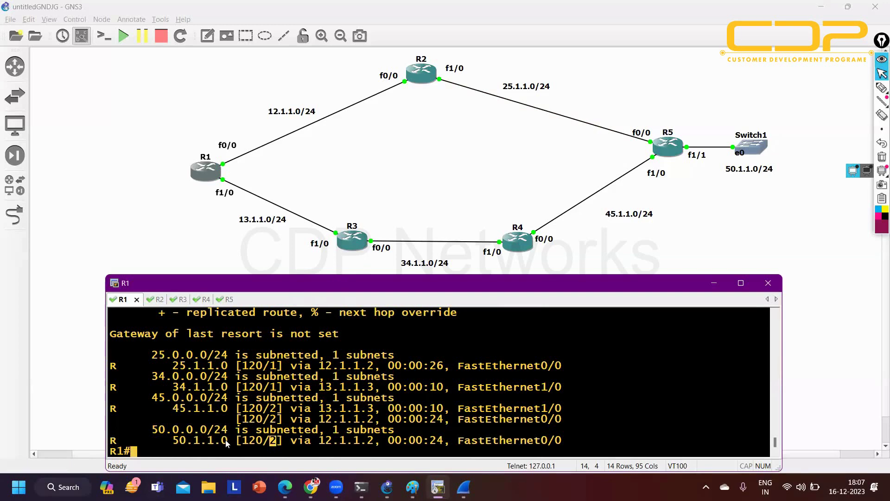
Display R1's RIP database and examine the metric and outgoing interface of the 50.1.1.0/24 entry
{"action": "type", "text": "sh"}
{"action": "key", "text": "Tab"}
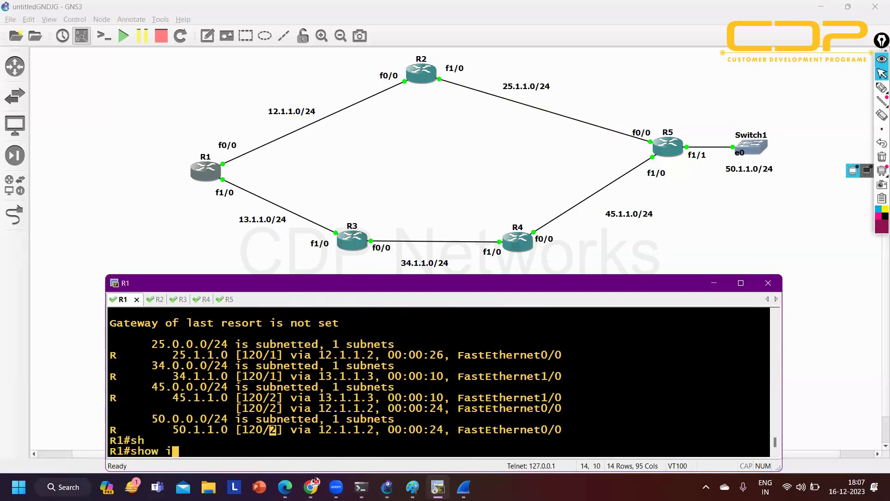
{"action": "type", "text": "ip ri"}
{"action": "key", "text": "Tab"}
{"action": "type", "text": "p da"}
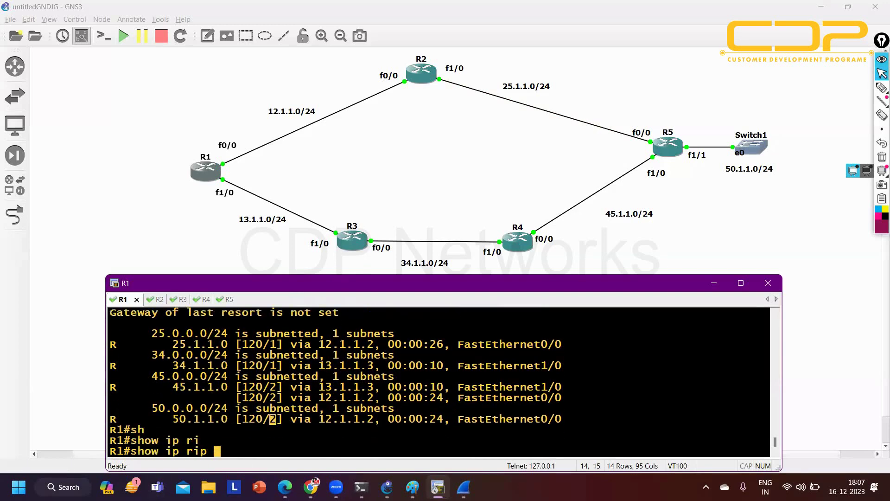
{"action": "key", "text": "Tab"}
{"action": "key", "text": "Return"}
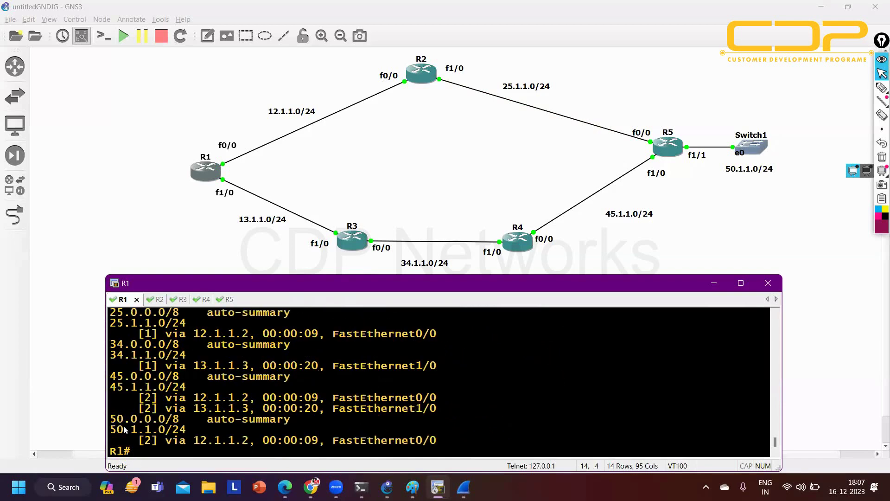
{"action": "left_click_drag", "start_coordinate": [112, 436], "coordinate": [444, 443]}
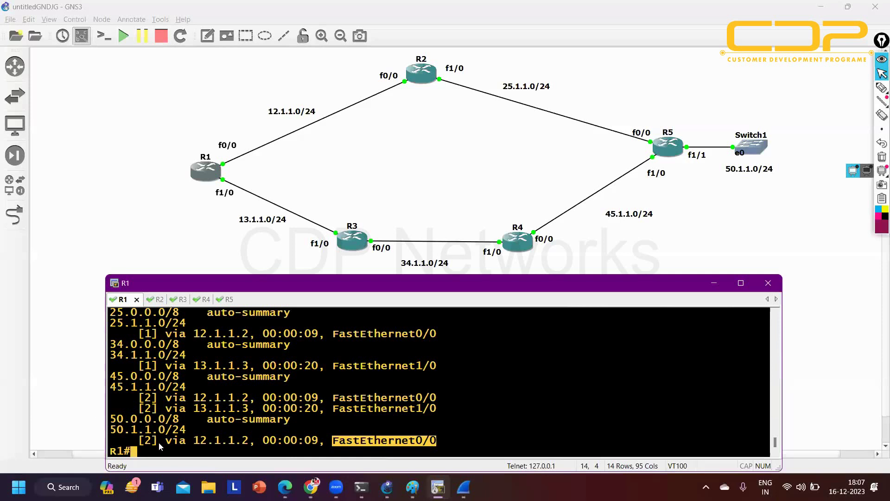
{"action": "left_click_drag", "start_coordinate": [158, 442], "coordinate": [132, 429]}
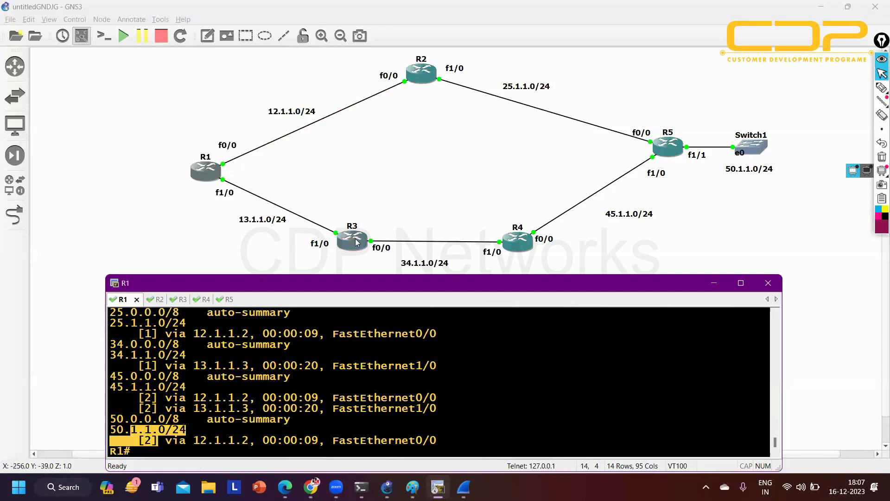
Shut down interface f0/0 on R1 and return to privileged EXEC mode
{"action": "type", "text": "conf"}
{"action": "key", "text": "Tab"}
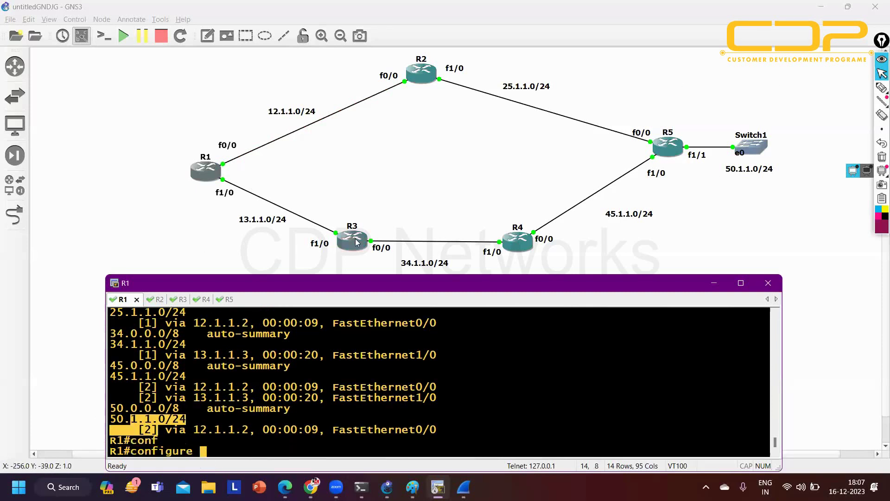
{"action": "key", "text": "Return"}
{"action": "key", "text": "Return"}
{"action": "key", "text": "Return"}
{"action": "type", "text": "int f0/0"}
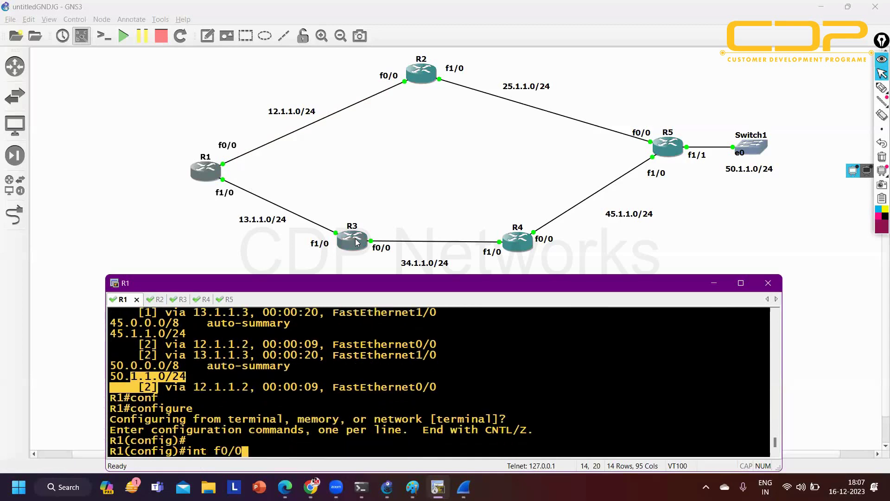
{"action": "key", "text": "Return"}
{"action": "type", "text": "sh"}
{"action": "key", "text": "Tab"}
{"action": "key", "text": "Return"}
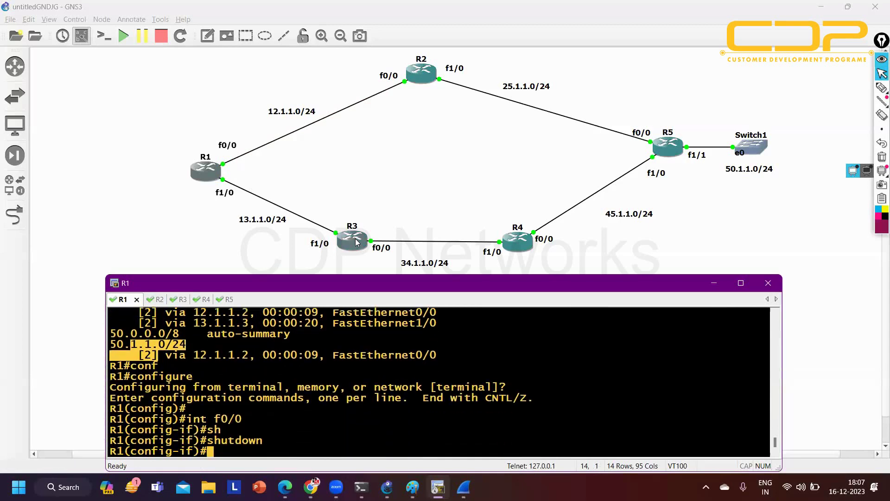
{"action": "key", "text": "ctrl+z"}
{"action": "key", "text": "Return"}
{"action": "key", "text": "Return"}
{"action": "key", "text": "Return"}
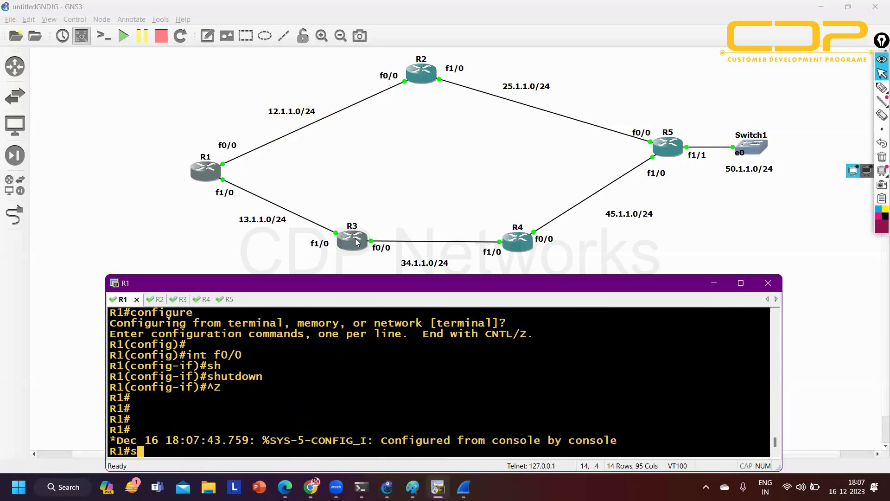
Display the RIP-learned routes in R1's IP routing table while interface f0/0 is shut down
{"action": "type", "text": "sh"}
{"action": "key", "text": "Tab"}
{"action": "type", "text": "ip "}
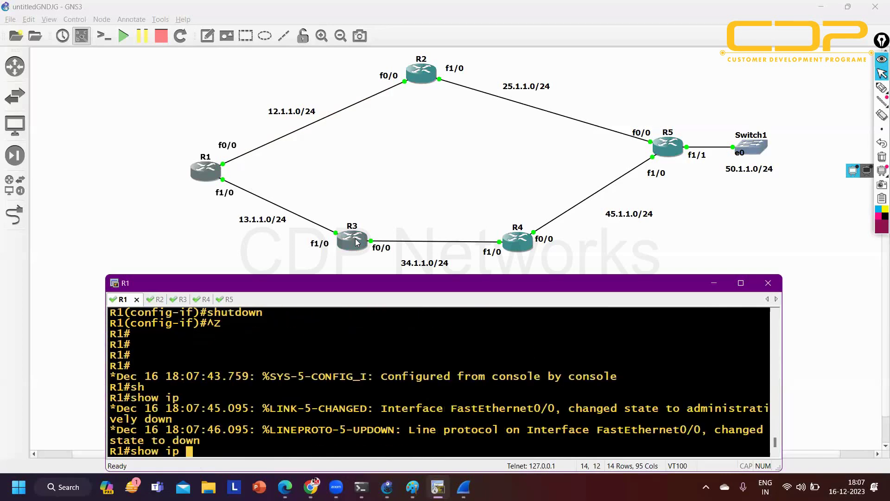
{"action": "type", "text": "ro"}
{"action": "key", "text": "Tab"}
{"action": "type", "text": "ri"}
{"action": "key", "text": "Tab"}
{"action": "key", "text": "Return"}
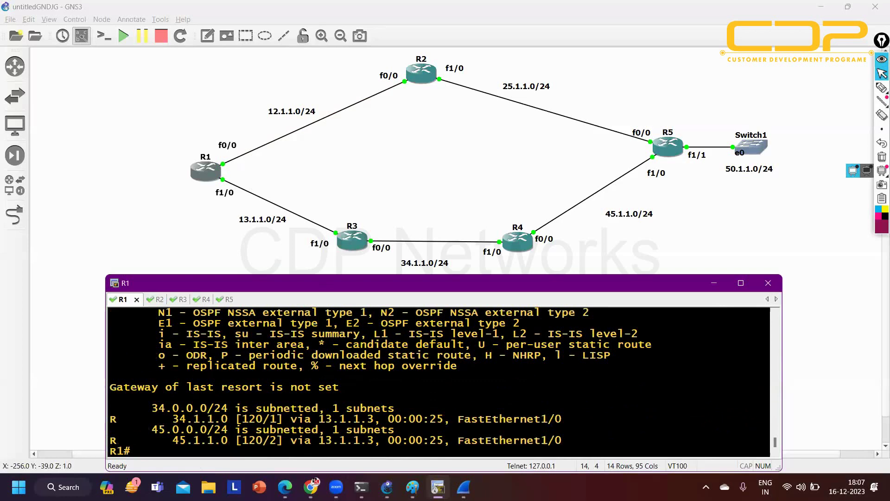
{"action": "key", "text": "Return"}
{"action": "key", "text": "Return"}
{"action": "key", "text": "Return"}
{"action": "key", "text": "Return"}
{"action": "key", "text": "Return"}
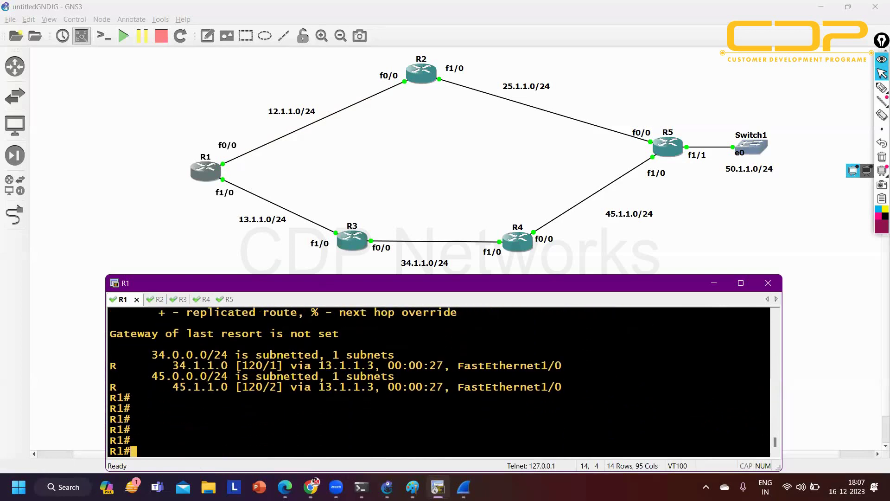
Display R1's RIP database with f0/0 shut down and examine the 50.1.1.0/24 entry's metric and next hop
{"action": "type", "text": "sh"}
{"action": "key", "text": "Tab"}
{"action": "type", "text": "ip ri"}
{"action": "key", "text": "Tab"}
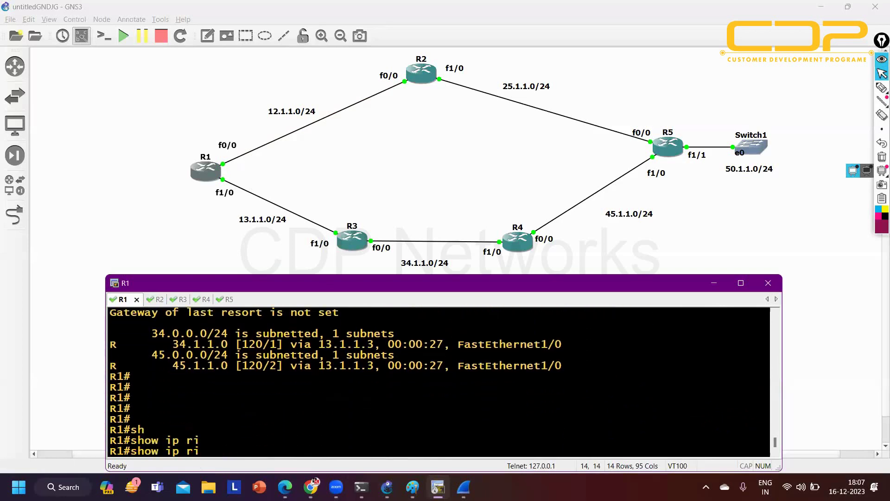
{"action": "type", "text": "p da"}
{"action": "key", "text": "Tab"}
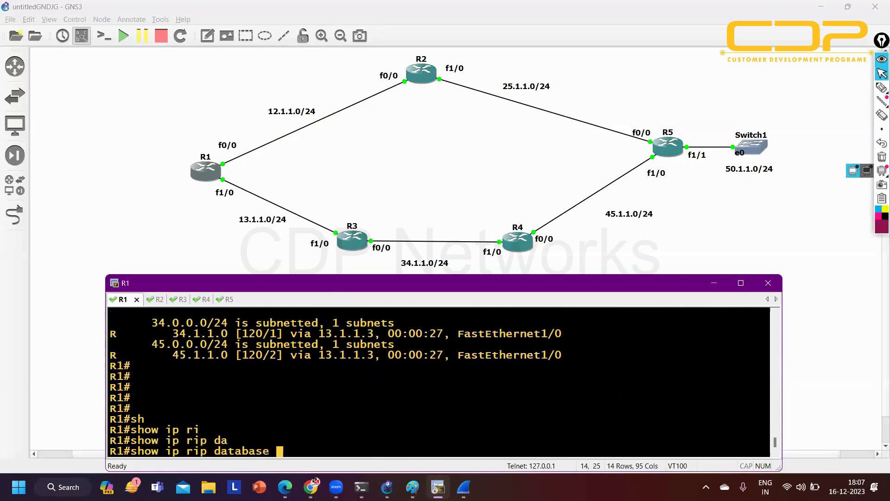
{"action": "key", "text": "Return"}
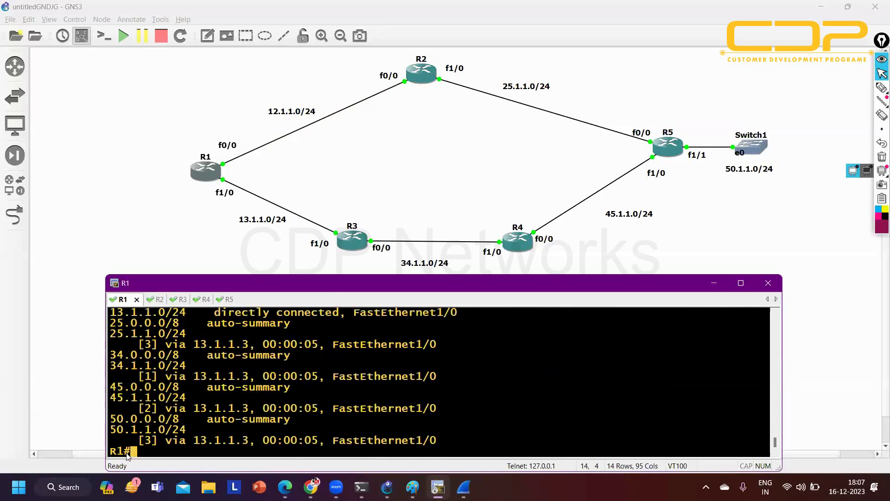
{"action": "left_click_drag", "start_coordinate": [109, 429], "coordinate": [248, 452]}
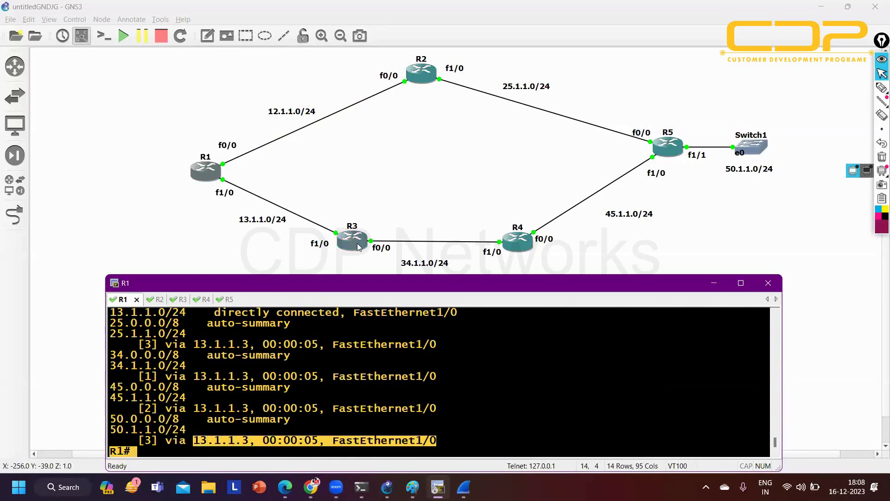
{"action": "left_click_drag", "start_coordinate": [155, 442], "coordinate": [145, 445]}
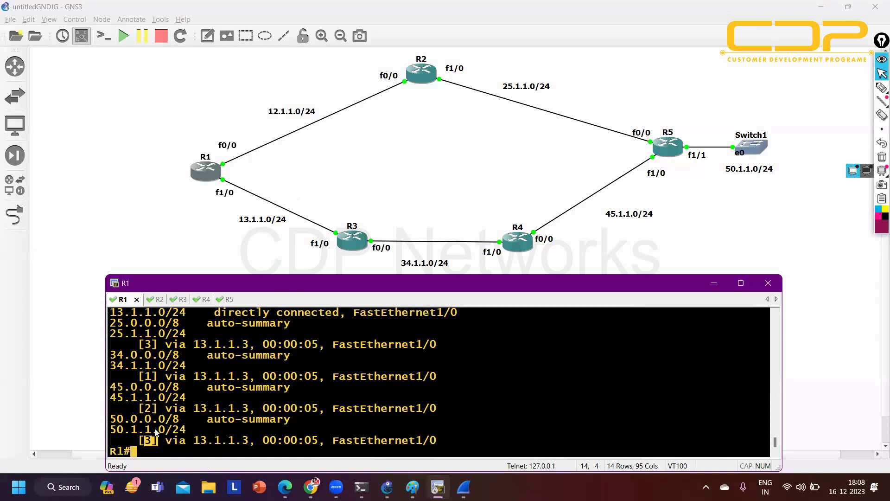
Re-enable interface f0/0 on R1 with no shutdown and return to privileged EXEC mode
{"action": "type", "text": "conf"}
{"action": "key", "text": "Tab"}
{"action": "key", "text": "Return"}
{"action": "key", "text": "Return"}
{"action": "key", "text": "Return"}
{"action": "key", "text": "Return"}
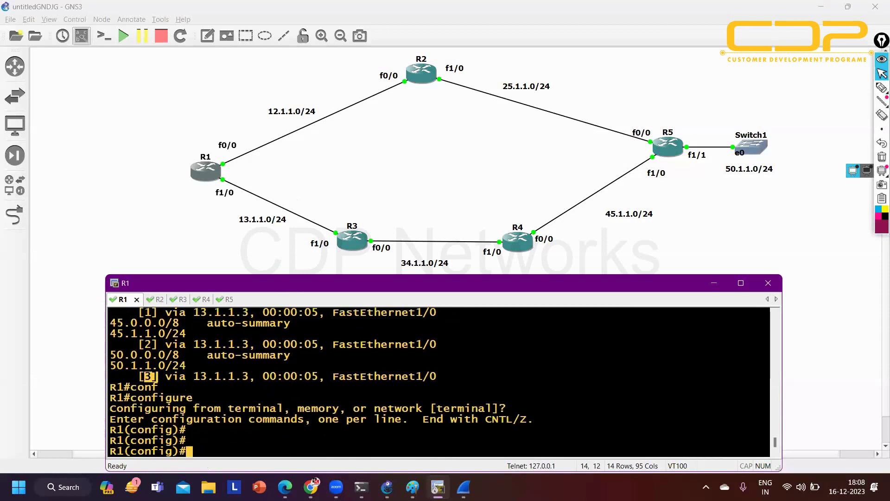
{"action": "type", "text": "int f0/0"}
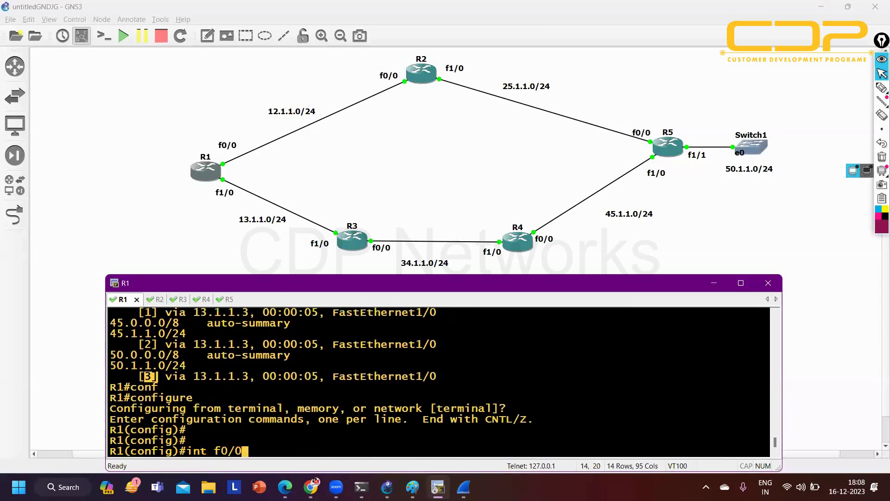
{"action": "key", "text": "Return"}
{"action": "type", "text": "no sh"}
{"action": "key", "text": "Tab"}
{"action": "key", "text": "Return"}
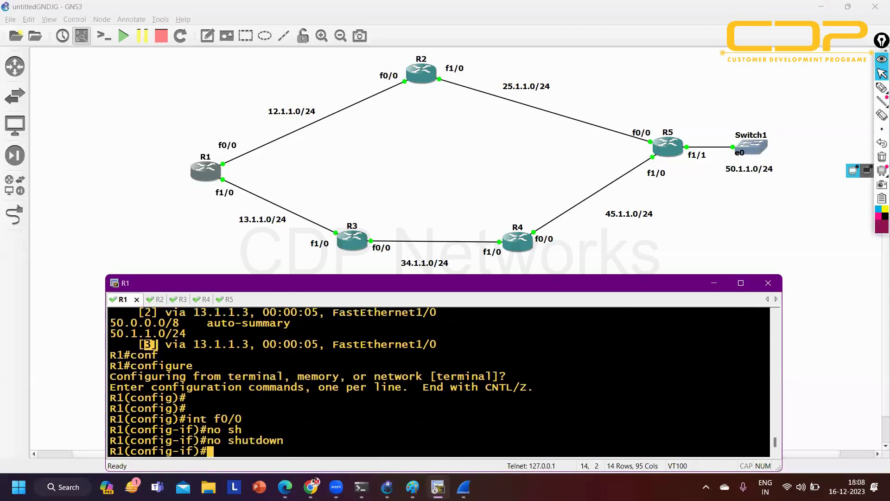
{"action": "key", "text": "ctrl+z"}
{"action": "key", "text": "Return"}
{"action": "key", "text": "Return"}
{"action": "key", "text": "Return"}
{"action": "key", "text": "Return"}
{"action": "key", "text": "Return"}
{"action": "key", "text": "Return"}
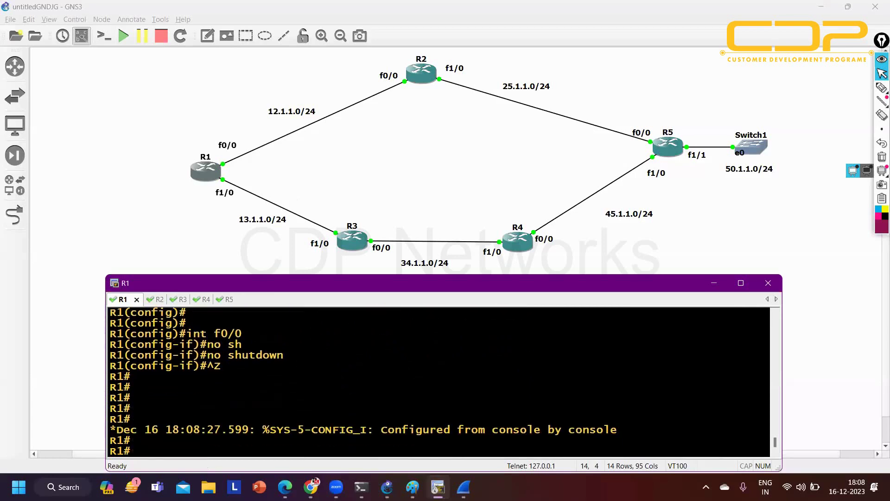
Display R1's RIP-learned routes again with interface f0/0 re-enabled
{"action": "type", "text": "sh"}
{"action": "key", "text": "Tab"}
{"action": "type", "text": "ip ro"}
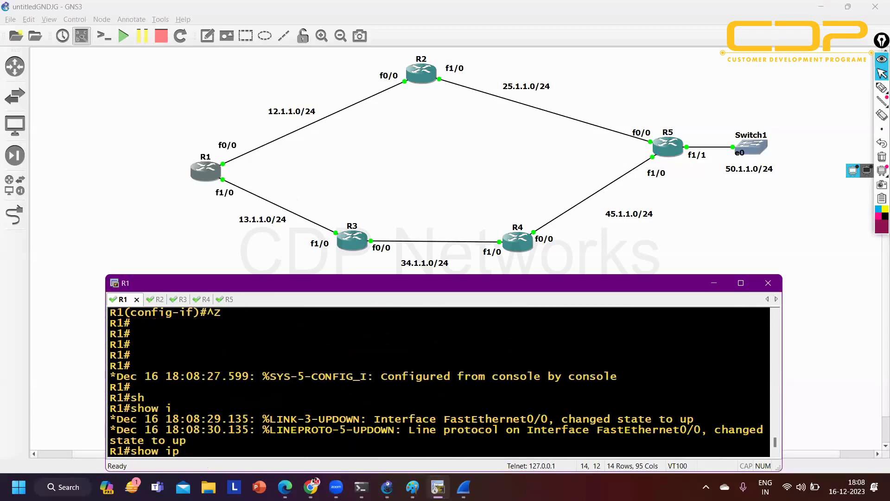
{"action": "key", "text": "Tab"}
{"action": "type", "text": "ri"}
{"action": "key", "text": "Tab"}
{"action": "key", "text": "Return"}
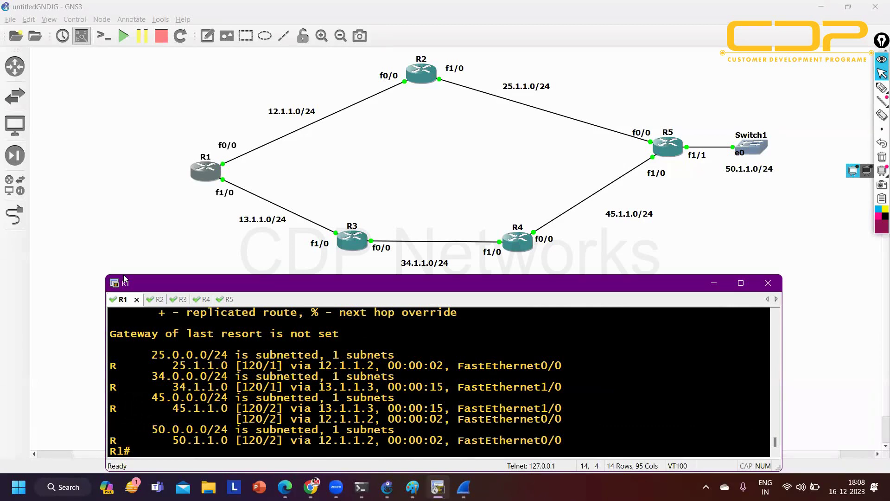
{"action": "left_click", "coordinate": [171, 93]}
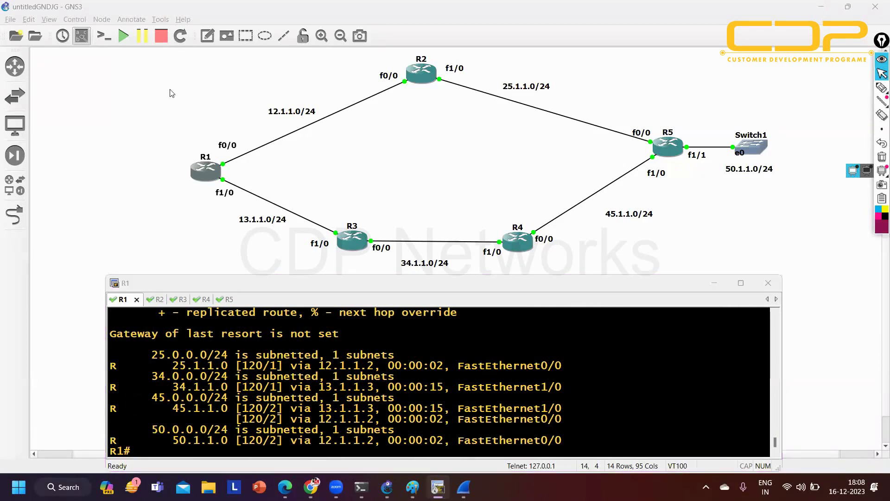
{"action": "mouse_move", "coordinate": [879, 132]}
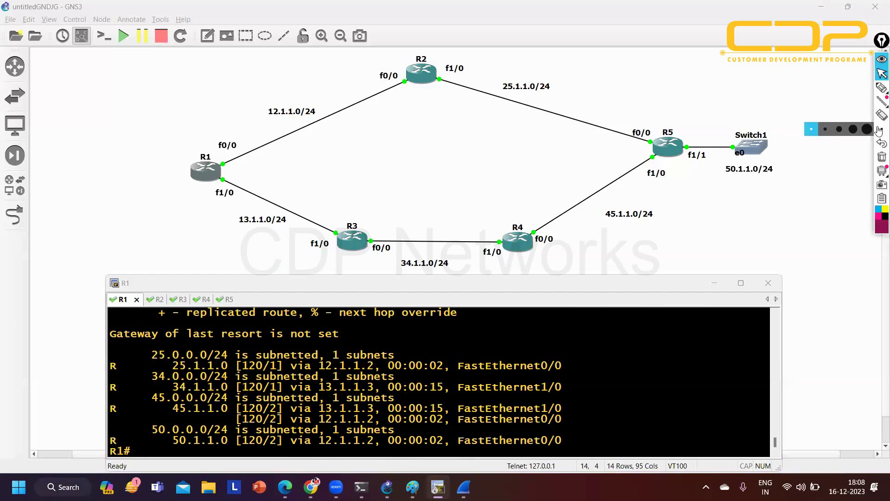
Enter global configuration mode on R1 and open the RIP router configuration
{"action": "left_click", "coordinate": [324, 411]}
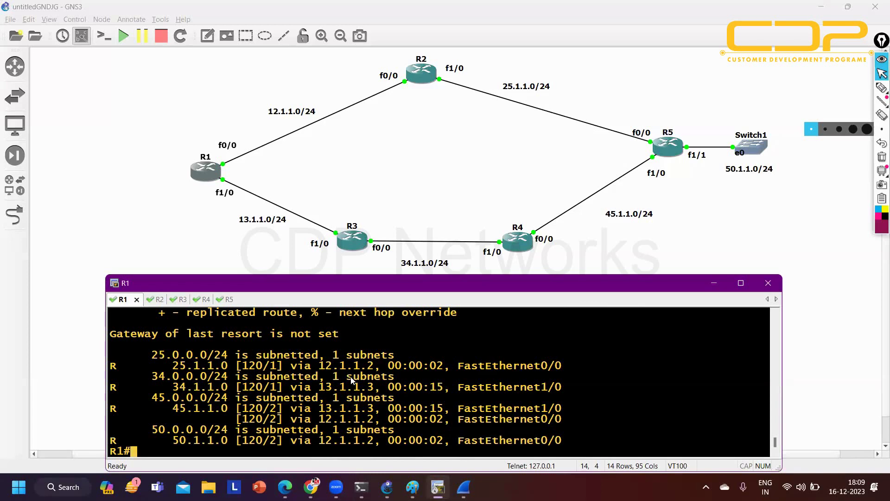
{"action": "key", "text": "Return"}
{"action": "key", "text": "Return"}
{"action": "key", "text": "Return"}
{"action": "key", "text": "Return"}
{"action": "key", "text": "Return"}
{"action": "key", "text": "Return"}
{"action": "key", "text": "Return"}
{"action": "key", "text": "Return"}
{"action": "key", "text": "Return"}
{"action": "key", "text": "Return"}
{"action": "key", "text": "Return"}
{"action": "key", "text": "Return"}
{"action": "key", "text": "Return"}
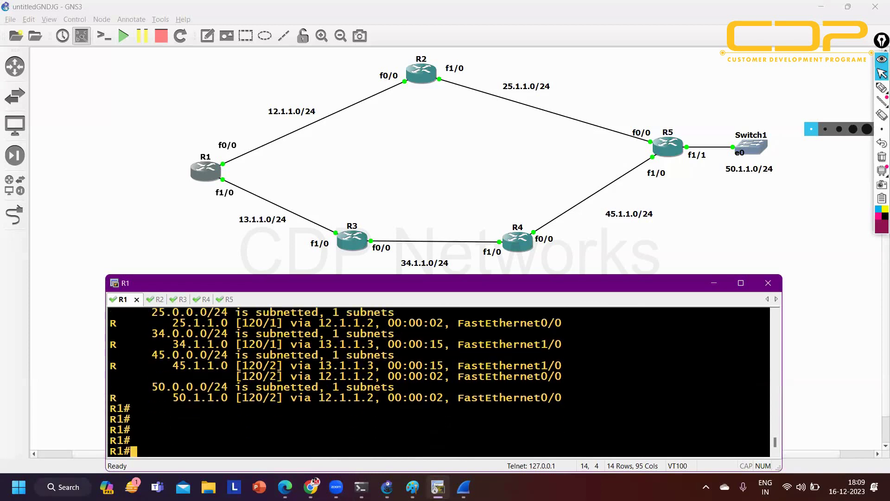
{"action": "type", "text": "conf"}
{"action": "key", "text": "Tab"}
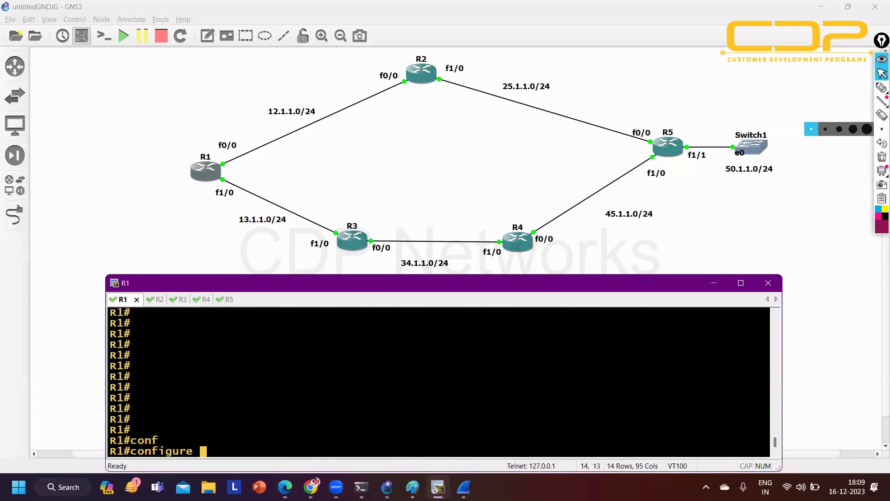
{"action": "key", "text": "Return"}
{"action": "key", "text": "Return"}
{"action": "key", "text": "Return"}
{"action": "key", "text": "Return"}
{"action": "key", "text": "Return"}
{"action": "key", "text": "Return"}
{"action": "type", "text": "ro"}
{"action": "key", "text": "Tab"}
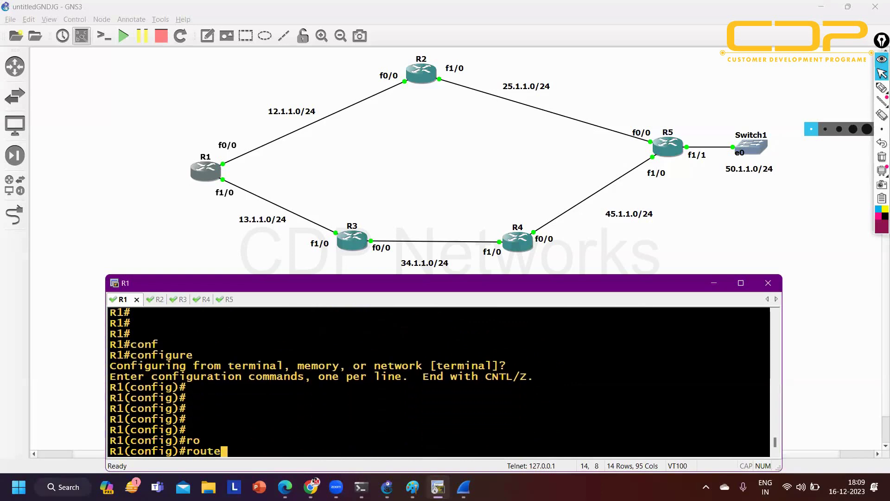
{"action": "type", "text": "ri"}
{"action": "key", "text": "Tab"}
{"action": "key", "text": "Return"}
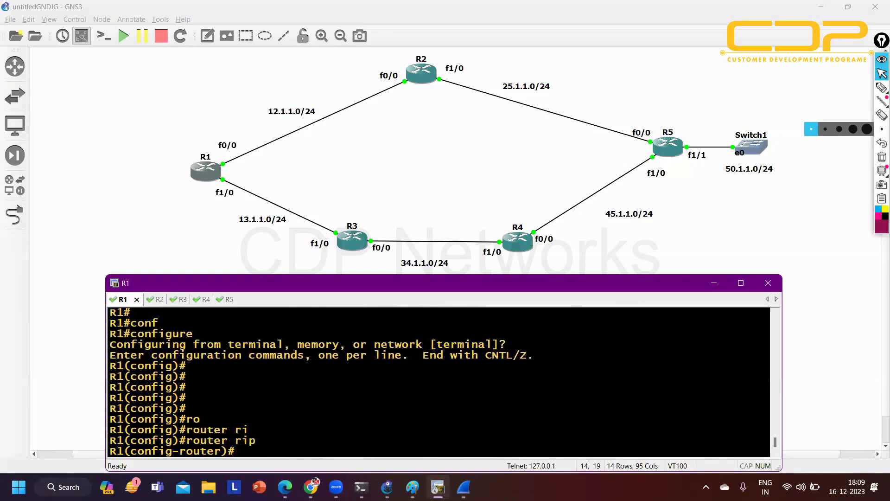
List the RIP router configuration commands on R1 and examine default-metric, distance, distribute-list, network, offset-list and redistribute
{"action": "left_click", "coordinate": [740, 283]}
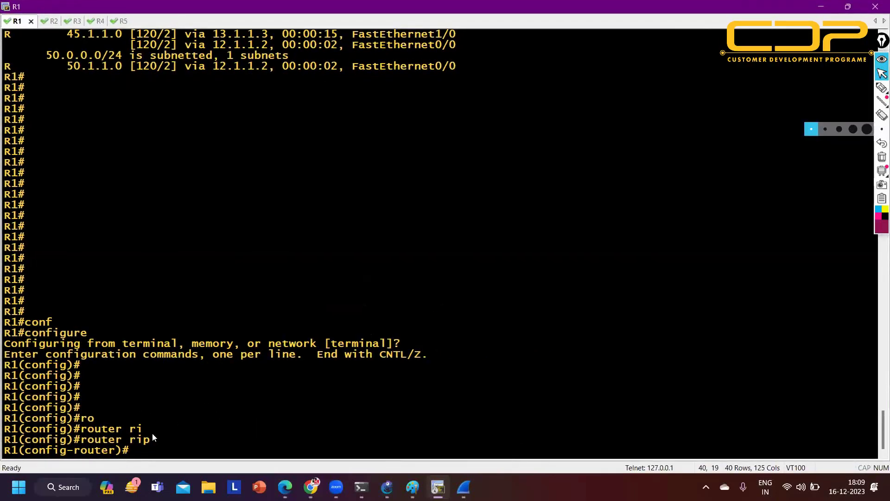
{"action": "type", "text": ">?"}
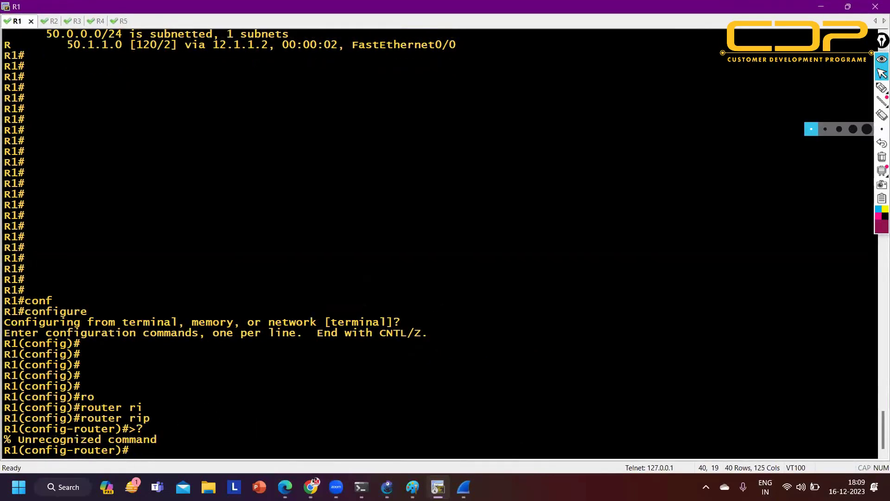
{"action": "type", "text": "?"}
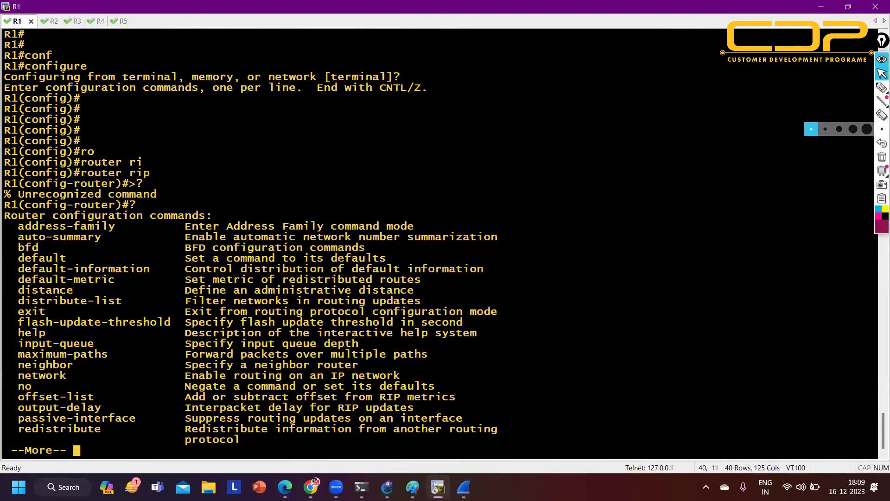
{"action": "left_click_drag", "start_coordinate": [18, 280], "coordinate": [112, 280]}
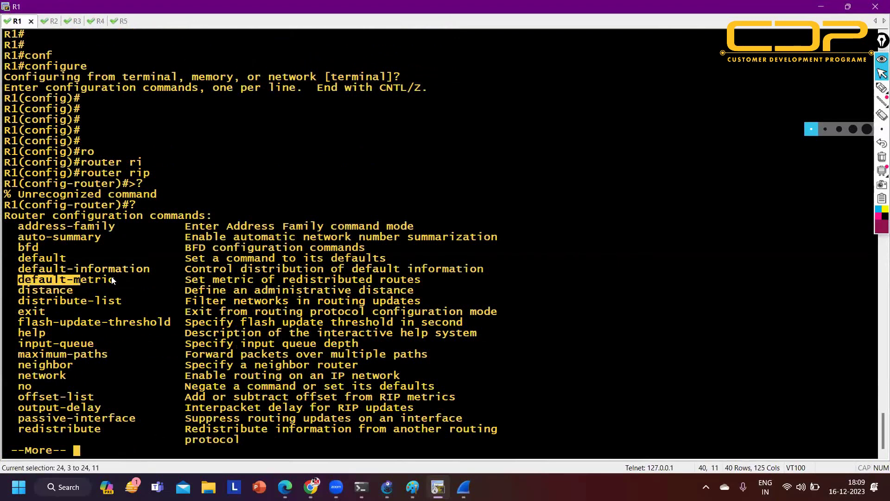
{"action": "left_click_drag", "start_coordinate": [14, 291], "coordinate": [85, 292]}
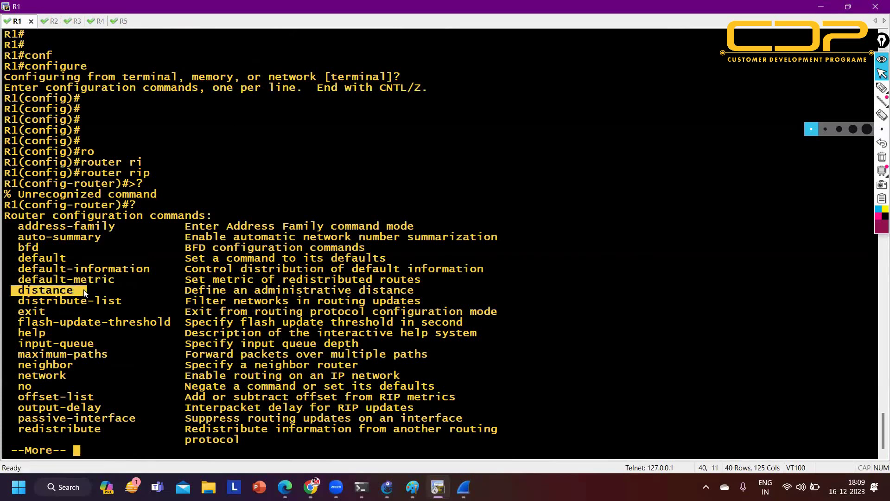
{"action": "left_click_drag", "start_coordinate": [17, 302], "coordinate": [122, 302]}
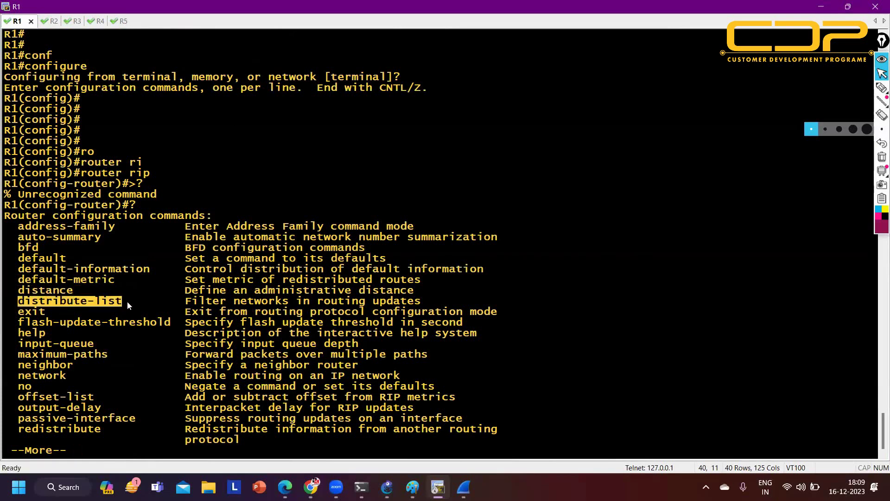
{"action": "left_click_drag", "start_coordinate": [127, 301], "coordinate": [21, 307]}
{"action": "left_click_drag", "start_coordinate": [12, 374], "coordinate": [68, 374]}
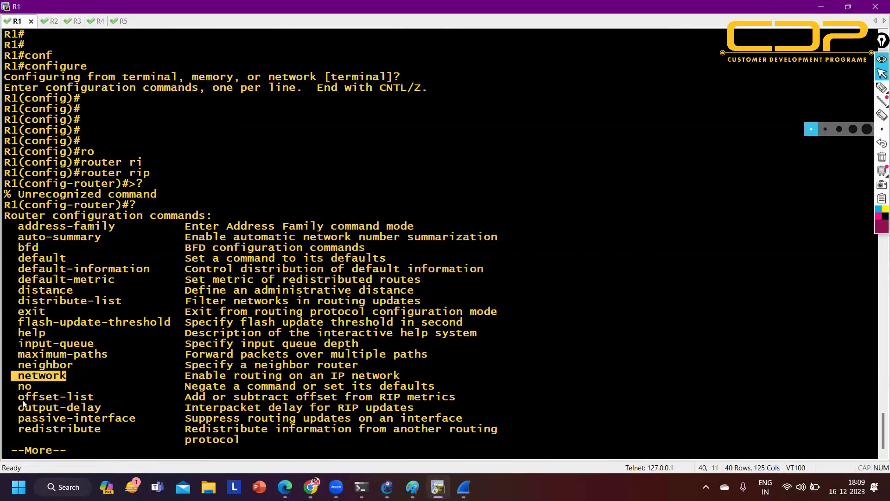
{"action": "left_click_drag", "start_coordinate": [14, 397], "coordinate": [122, 398]}
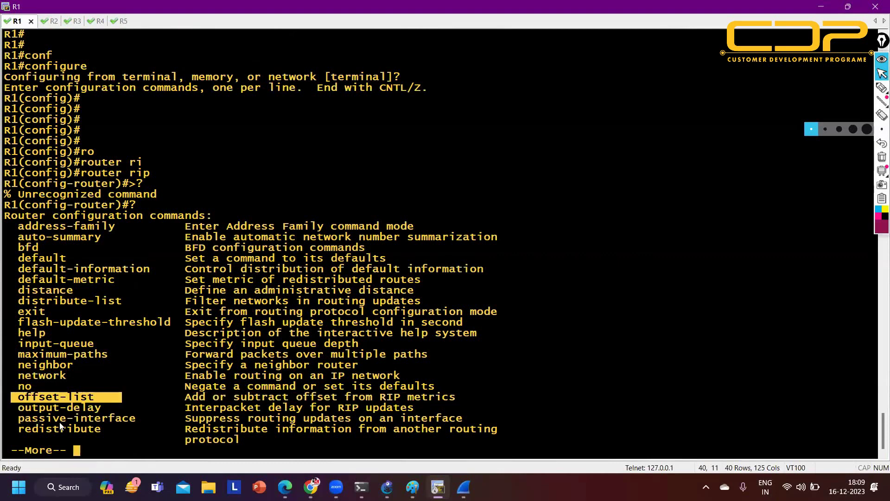
{"action": "left_click_drag", "start_coordinate": [46, 420], "coordinate": [115, 430]}
Display the rest of R1's RIP command list and examine the timers and version commands
{"action": "key", "text": "Return"}
{"action": "key", "text": "Return"}
{"action": "key", "text": "Return"}
{"action": "key", "text": "Return"}
{"action": "key", "text": "Return"}
{"action": "key", "text": "Return"}
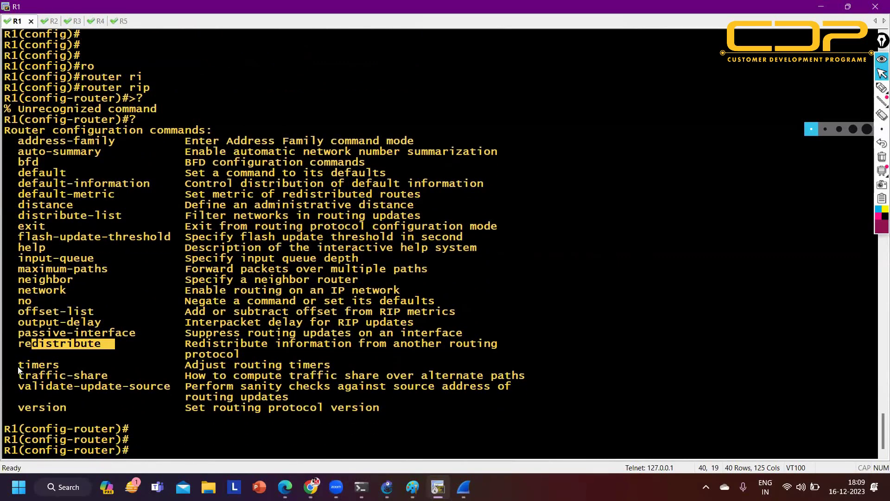
{"action": "left_click_drag", "start_coordinate": [18, 365], "coordinate": [80, 365]}
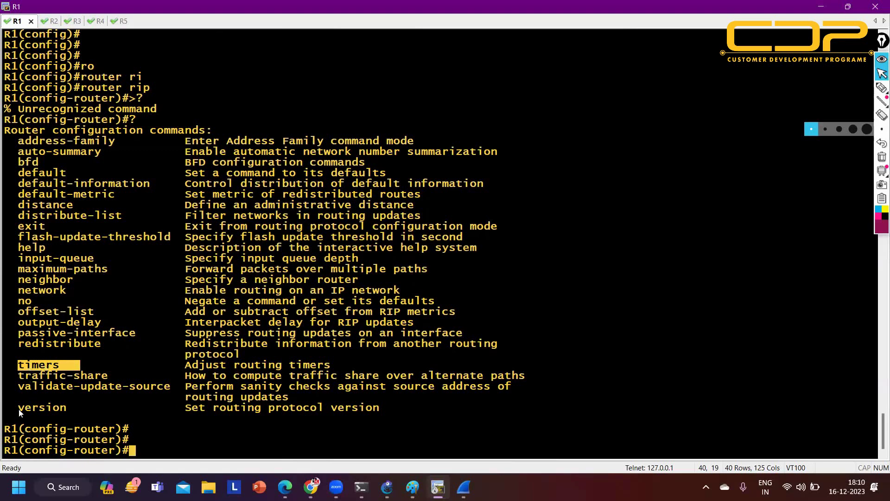
{"action": "left_click_drag", "start_coordinate": [18, 408], "coordinate": [62, 409]}
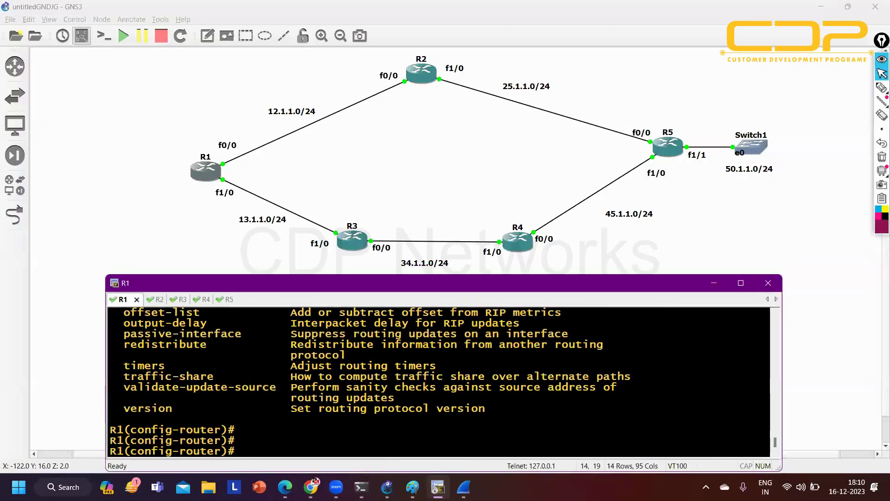
List the options of the default command in R1's RIP configuration and look for the default-metric entry
{"action": "type", "text": "me"}
{"action": "key", "text": "Tab"}
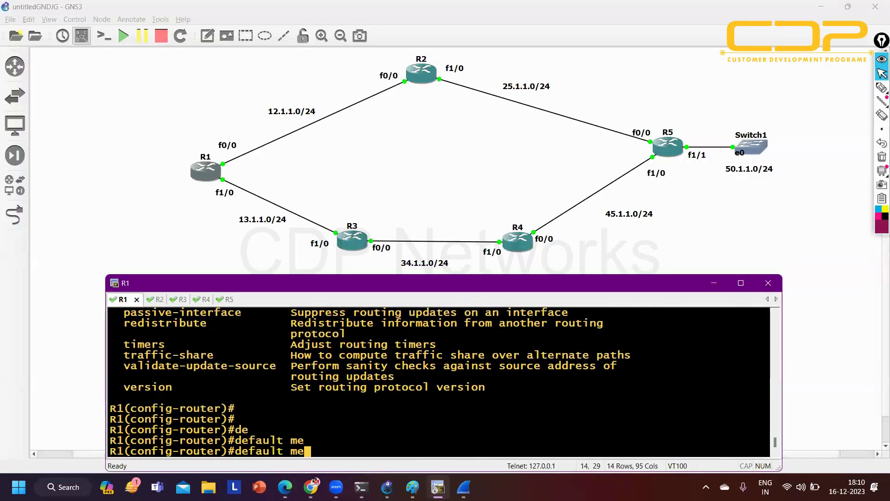
{"action": "key", "text": "BackSpace"}
{"action": "key", "text": "BackSpace"}
{"action": "type", "text": "?"}
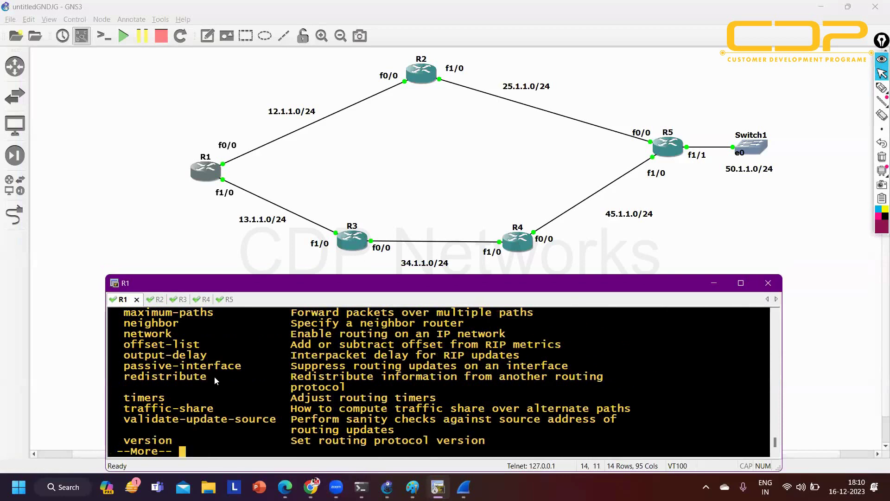
{"action": "scroll", "coordinate": [202, 395], "scroll_direction": "up", "scroll_amount": 1}
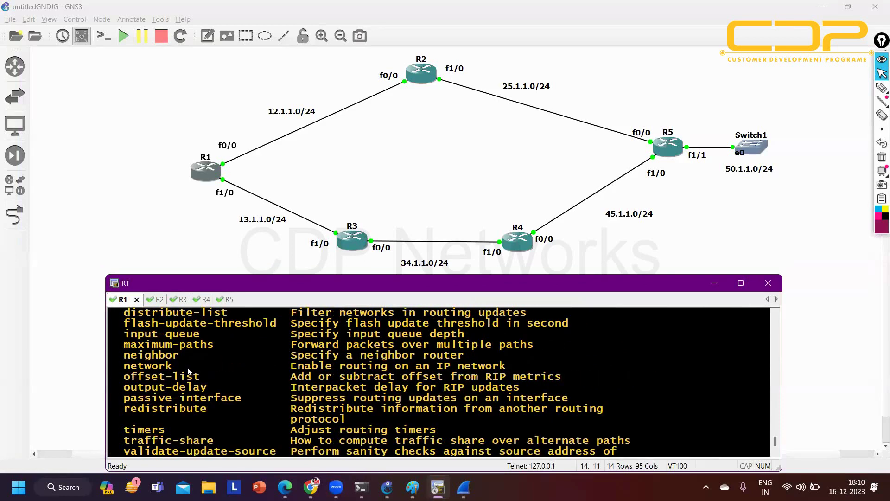
{"action": "scroll", "coordinate": [188, 371], "scroll_direction": "up", "scroll_amount": 2}
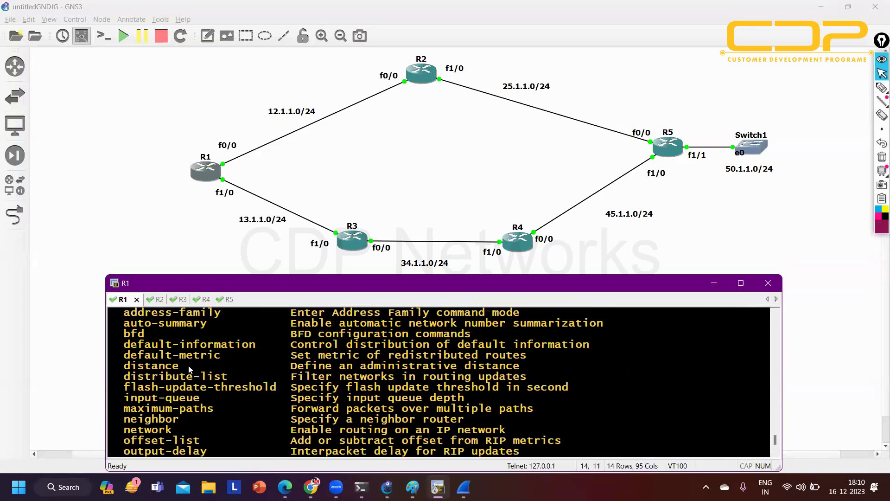
{"action": "scroll", "coordinate": [189, 369], "scroll_direction": "up", "scroll_amount": 2}
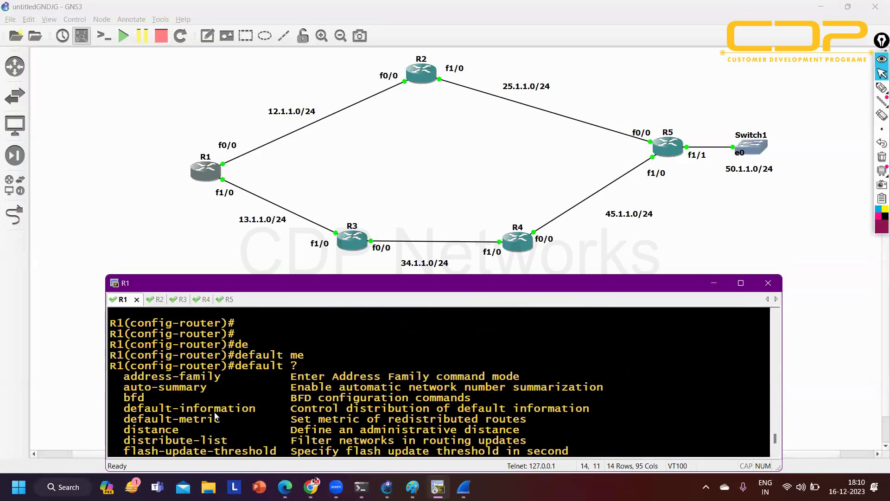
{"action": "scroll", "coordinate": [226, 412], "scroll_direction": "down", "scroll_amount": 7}
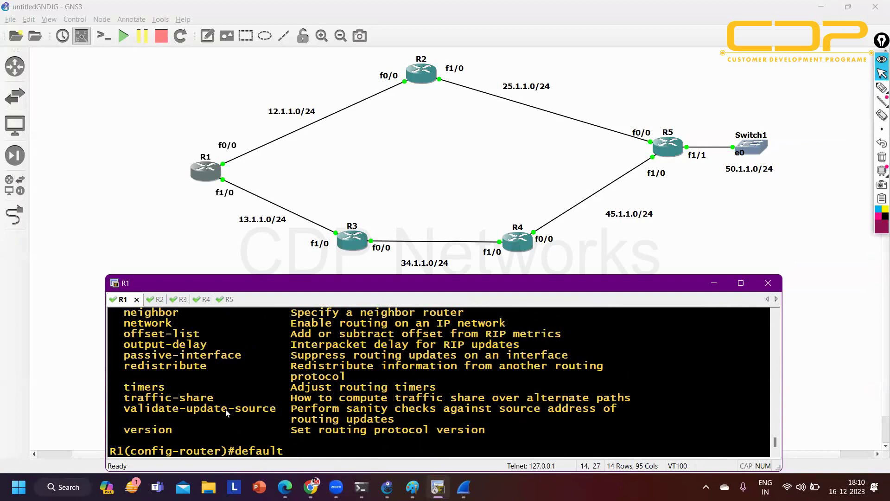
Check the default-metric command's allowed range and set R1's RIP default metric to 10
{"action": "type", "text": "-"}
{"action": "type", "text": "m"}
{"action": "key", "text": "Tab"}
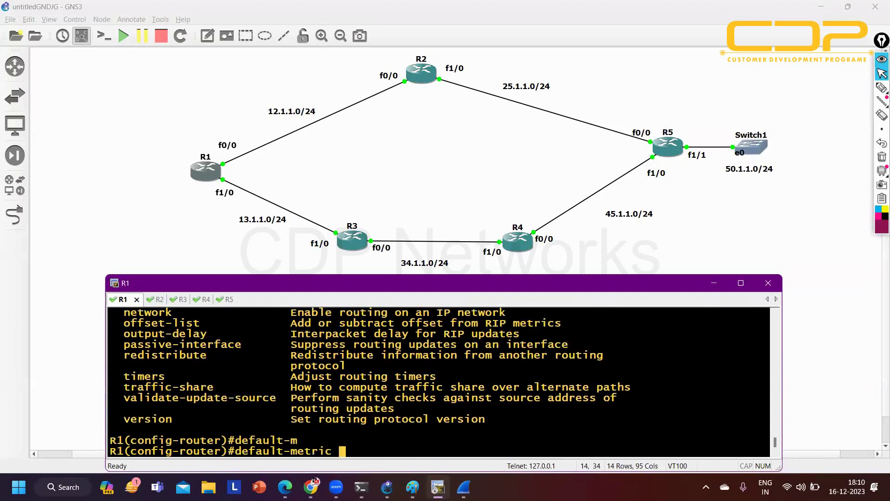
{"action": "type", "text": "?"}
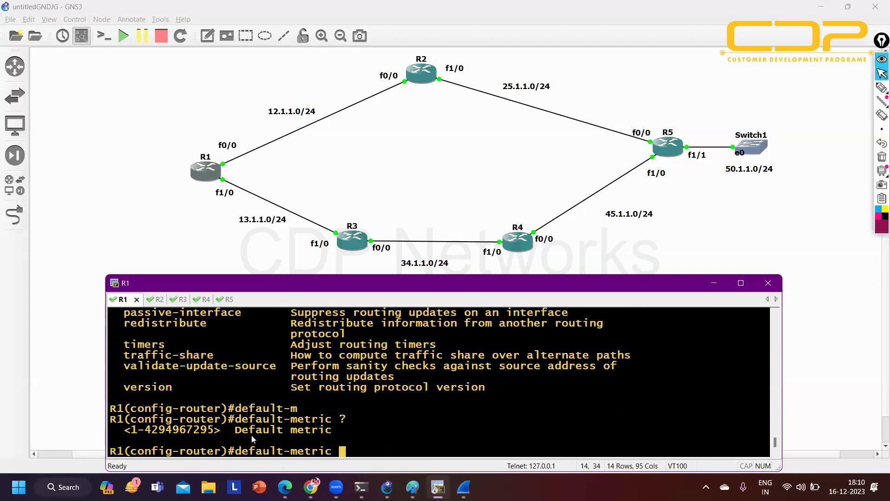
{"action": "left_click_drag", "start_coordinate": [124, 431], "coordinate": [208, 432]}
{"action": "type", "text": "10 ?"}
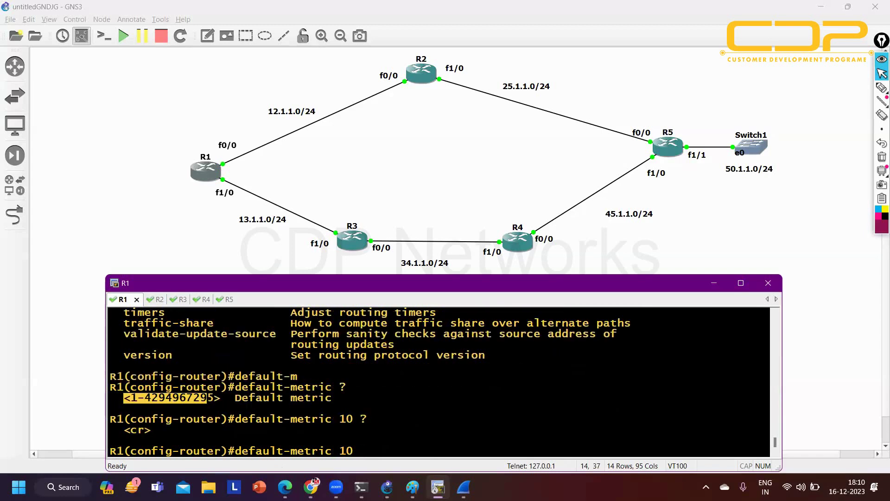
{"action": "key", "text": "Return"}
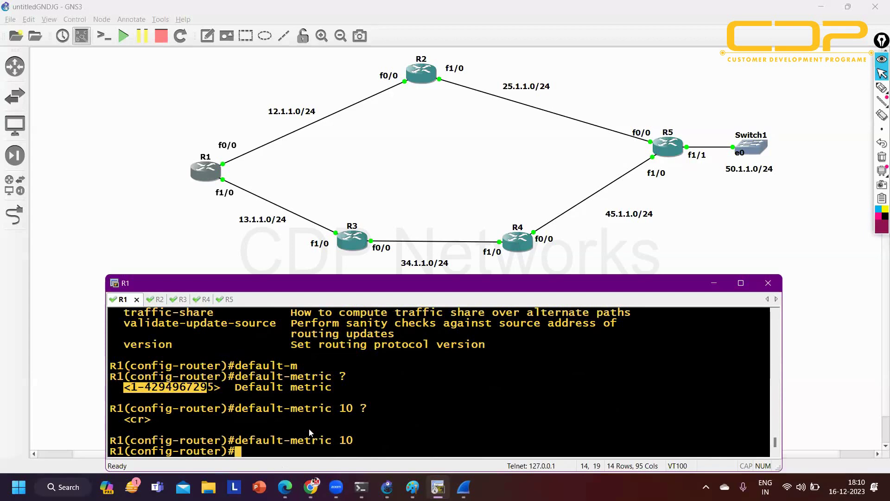
Enter global configuration mode on R5 and open its RIP router configuration
{"action": "left_click", "coordinate": [230, 300]}
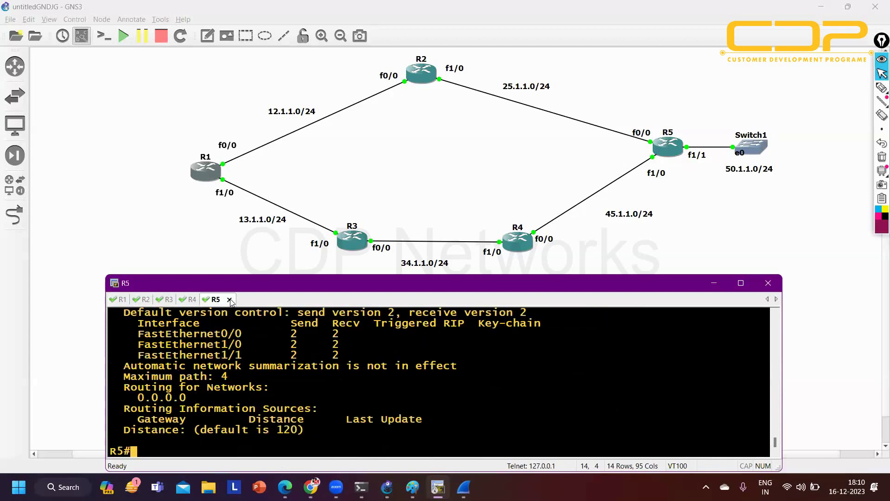
{"action": "type", "text": "conf"}
{"action": "key", "text": "Tab"}
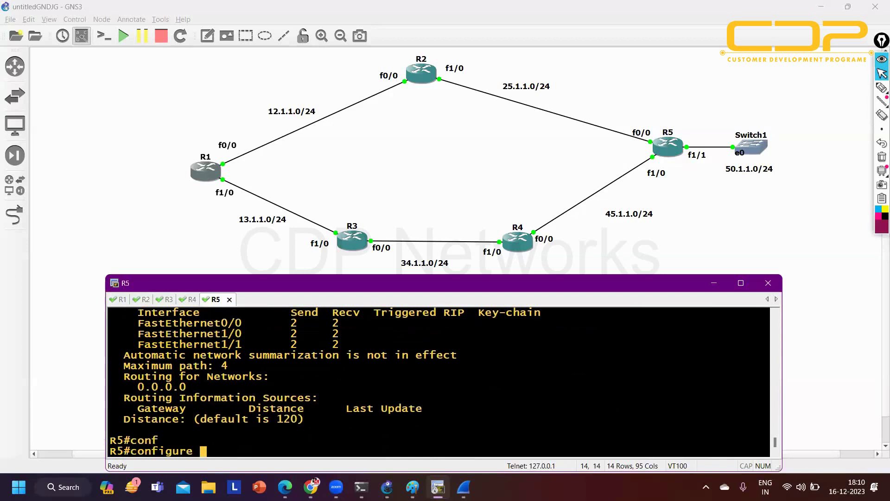
{"action": "key", "text": "Return"}
{"action": "key", "text": "Return"}
{"action": "key", "text": "Return"}
{"action": "key", "text": "Return"}
{"action": "key", "text": "Return"}
{"action": "key", "text": "Return"}
{"action": "type", "text": "ro"}
{"action": "key", "text": "Tab"}
{"action": "type", "text": "ute"}
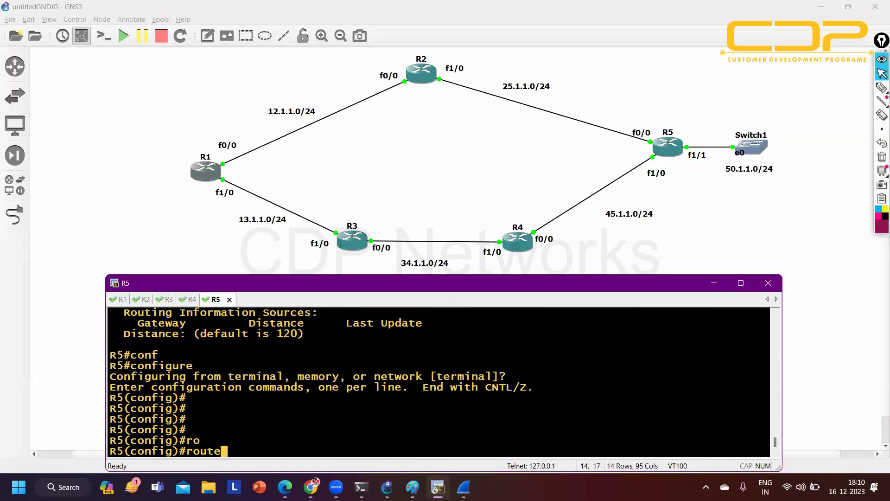
{"action": "type", "text": "r ri"}
{"action": "key", "text": "Tab"}
{"action": "key", "text": "Return"}
Set R5's RIP default metric to 10
{"action": "type", "text": "def"}
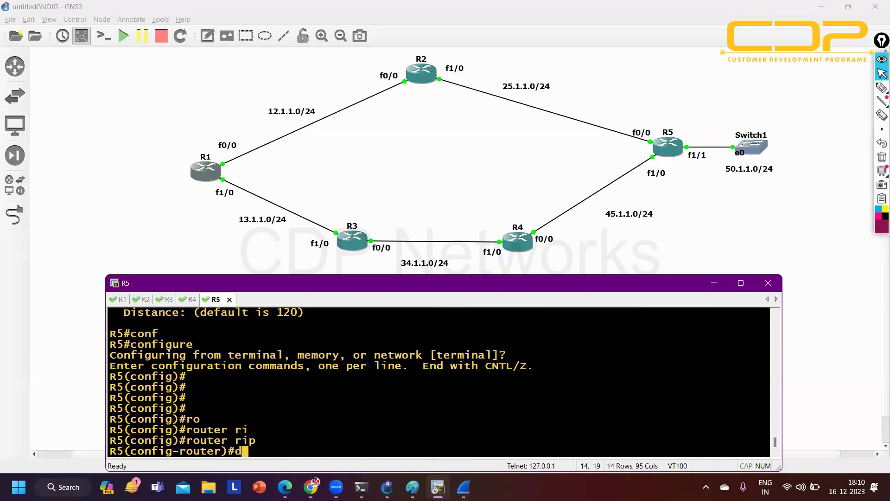
{"action": "key", "text": "Tab"}
{"action": "type", "text": "-m"}
{"action": "key", "text": "Tab"}
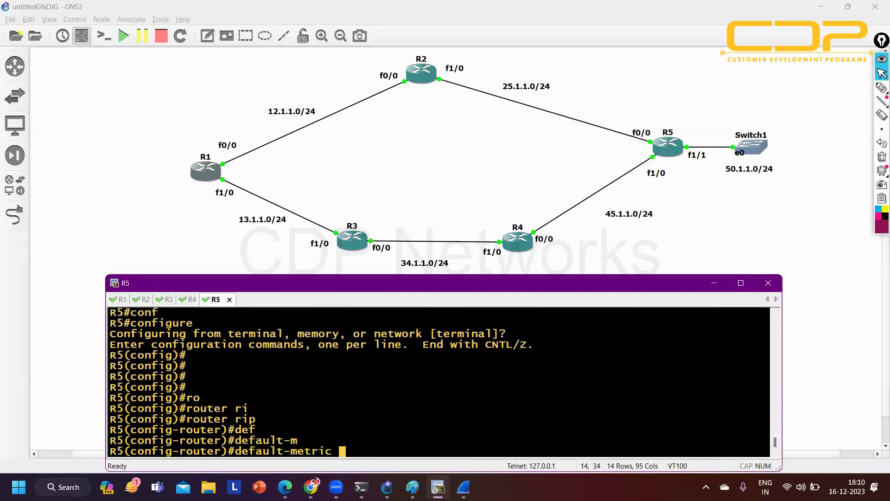
{"action": "type", "text": "10"}
{"action": "key", "text": "Return"}
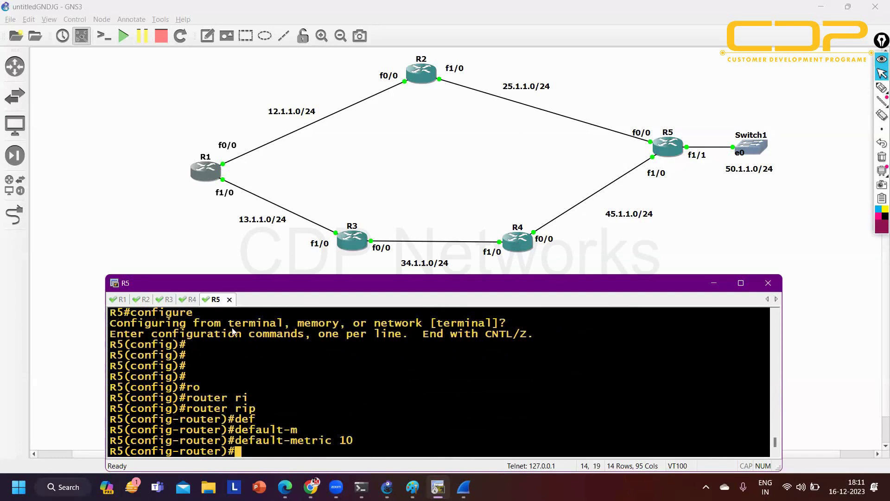
Return R1 to privileged EXEC mode and display its RIP-learned routes with the default metric configured
{"action": "left_click", "coordinate": [120, 299]}
{"action": "key", "text": "ctrl+z"}
{"action": "type", "text": "sh"}
{"action": "key", "text": "Tab"}
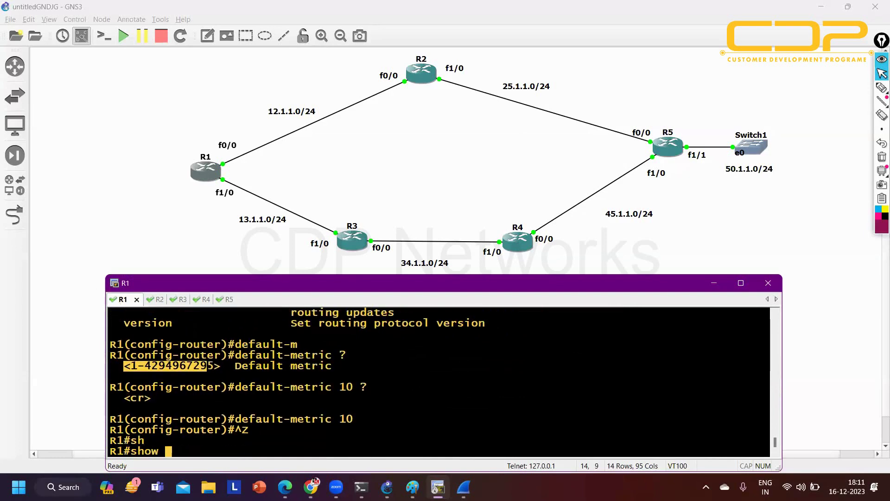
{"action": "type", "text": "ip ro"}
{"action": "key", "text": "Tab"}
{"action": "type", "text": "ri"}
{"action": "key", "text": "Tab"}
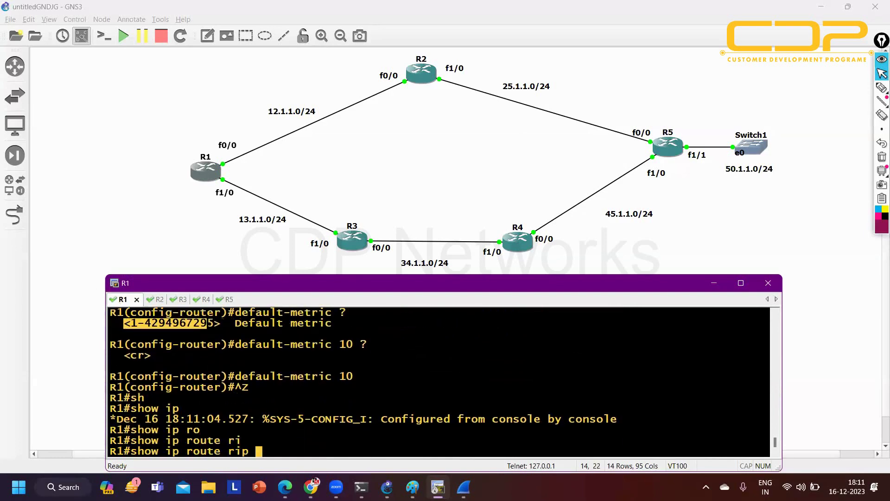
{"action": "key", "text": "Return"}
{"action": "key", "text": "Up"}
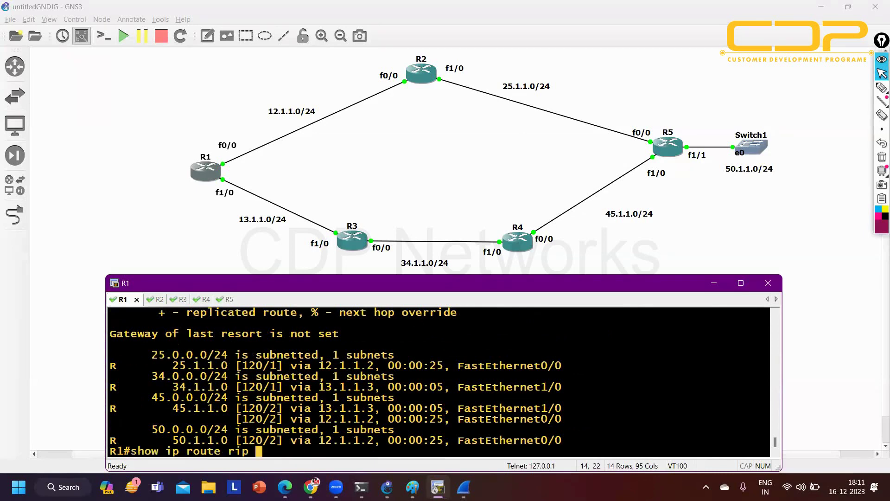
Display R1's RIP-learned routes repeatedly to watch their metrics and update timers
{"action": "key", "text": "Return"}
{"action": "key", "text": "Up"}
{"action": "key", "text": "Return"}
{"action": "key", "text": "Up"}
{"action": "key", "text": "Return"}
{"action": "key", "text": "Up"}
{"action": "key", "text": "Return"}
{"action": "key", "text": "Up"}
{"action": "key", "text": "Return"}
{"action": "key", "text": "Up"}
{"action": "key", "text": "Return"}
{"action": "key", "text": "Up"}
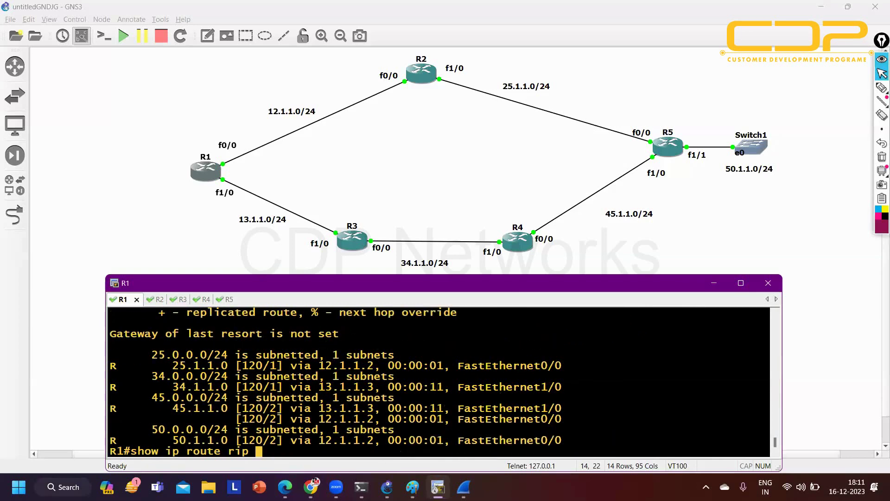
{"action": "key", "text": "Return"}
{"action": "key", "text": "Up"}
{"action": "key", "text": "Return"}
{"action": "key", "text": "Up"}
{"action": "key", "text": "Return"}
{"action": "key", "text": "Up"}
{"action": "key", "text": "Return"}
{"action": "key", "text": "Up"}
{"action": "key", "text": "Return"}
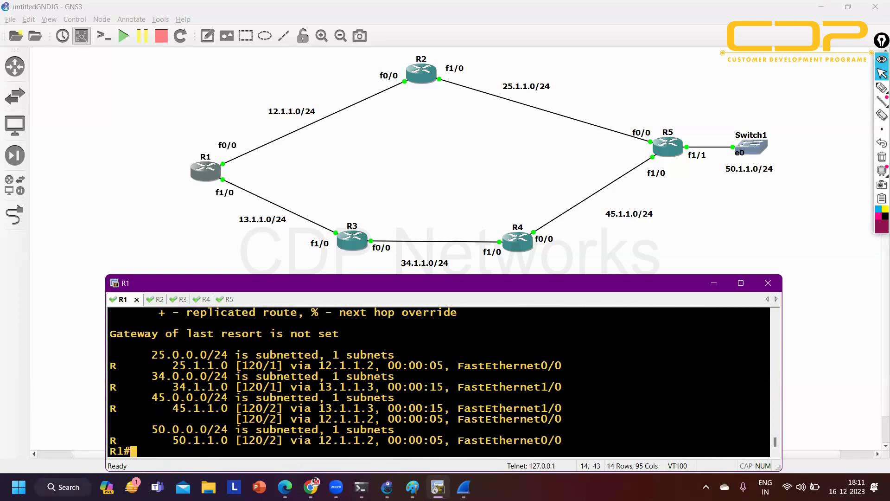
{"action": "key", "text": "Up"}
{"action": "key", "text": "Return"}
{"action": "key", "text": "Up"}
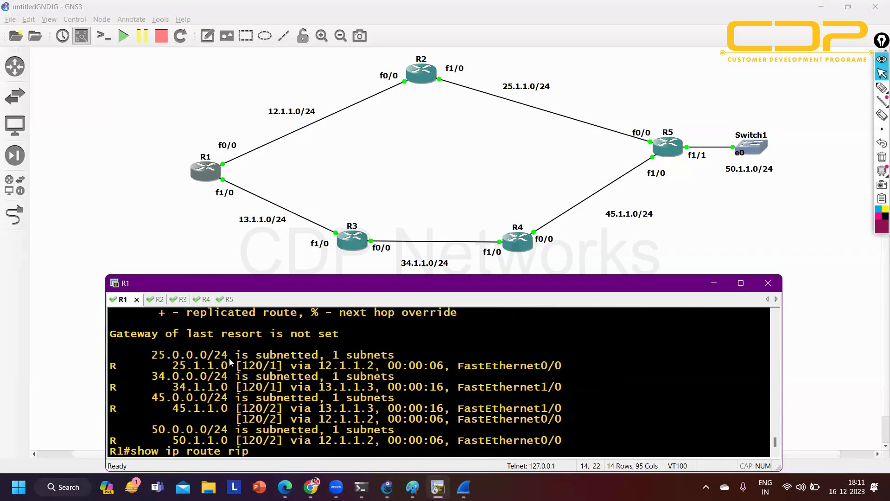
Return R5 to privileged EXEC mode and display its RIP database, examining the 50.1.1.0/24 entry
{"action": "key", "text": "alt+4"}
{"action": "key", "text": "alt+5"}
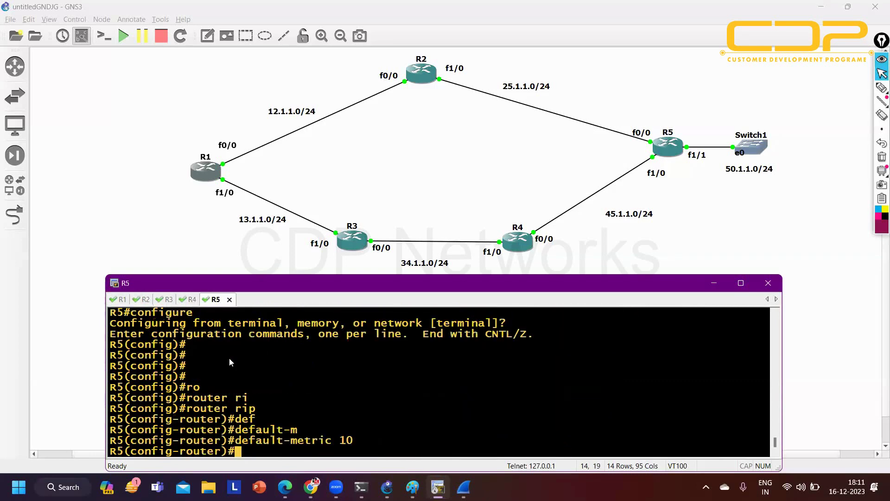
{"action": "key", "text": "ctrl+z"}
{"action": "type", "text": "sh"}
{"action": "key", "text": "Tab"}
{"action": "type", "text": "ip ri"}
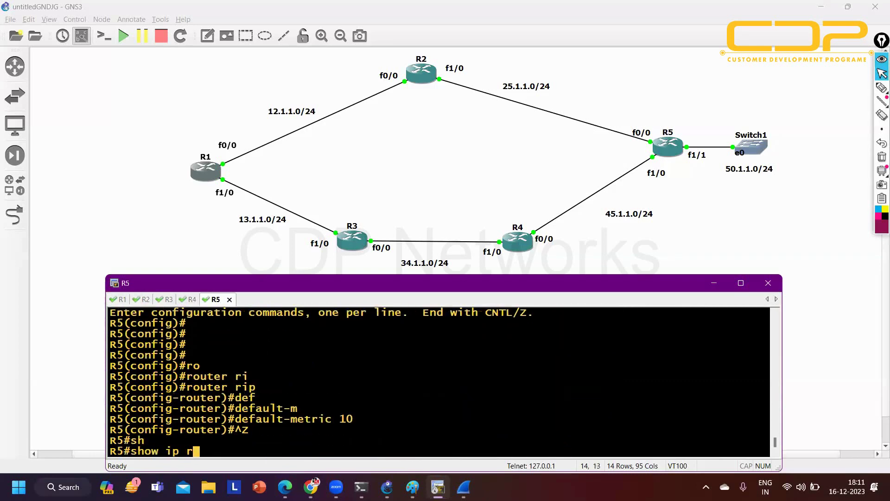
{"action": "key", "text": "Tab"}
{"action": "type", "text": "dat"}
{"action": "key", "text": "Tab"}
{"action": "key", "text": "Return"}
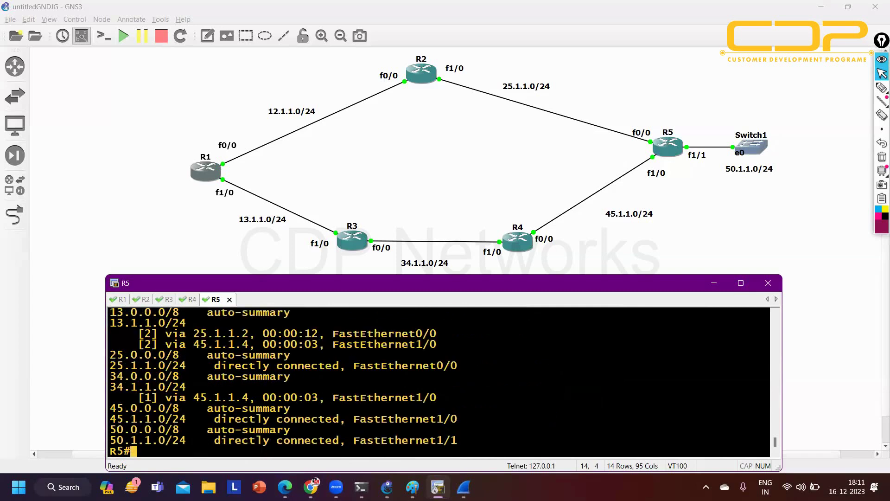
{"action": "left_click_drag", "start_coordinate": [122, 439], "coordinate": [370, 433]}
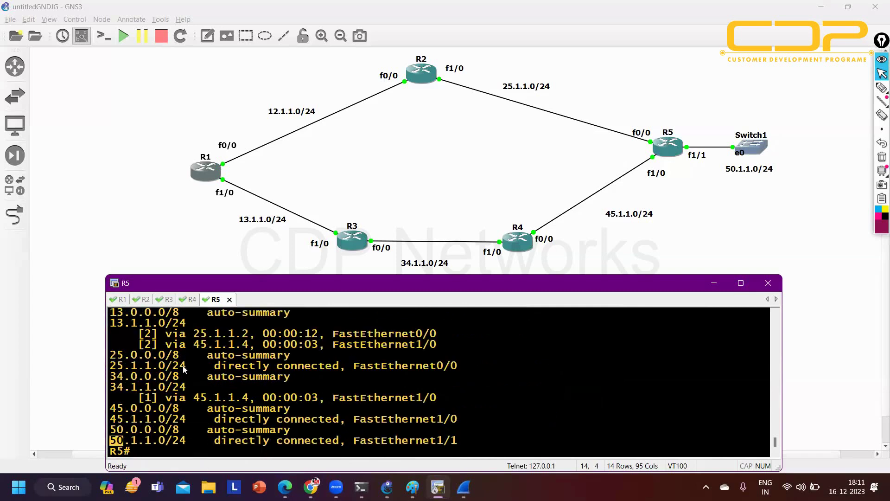
Return R4 to privileged EXEC mode and display its RIP database
{"action": "left_click", "coordinate": [192, 299]}
{"action": "key", "text": "ctrl+z"}
{"action": "type", "text": "sh"}
{"action": "key", "text": "Tab"}
{"action": "type", "text": "ip"}
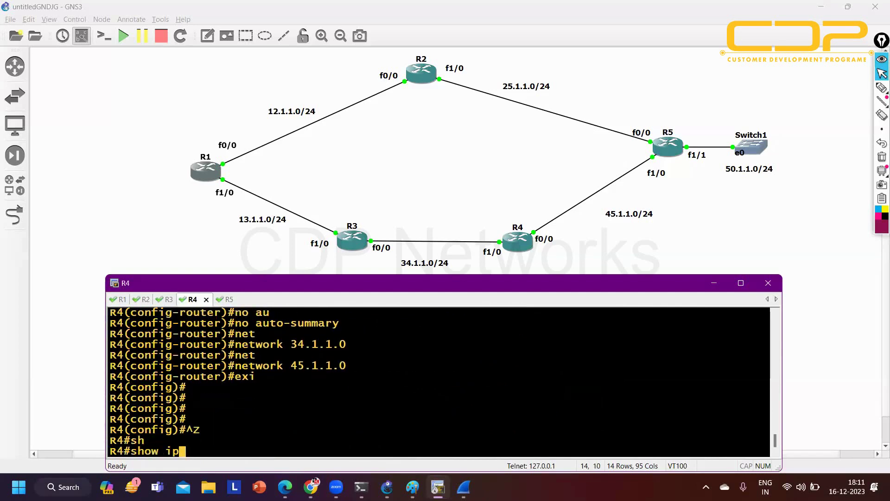
{"action": "type", "text": " ri"}
{"action": "key", "text": "Tab"}
{"action": "type", "text": "p "}
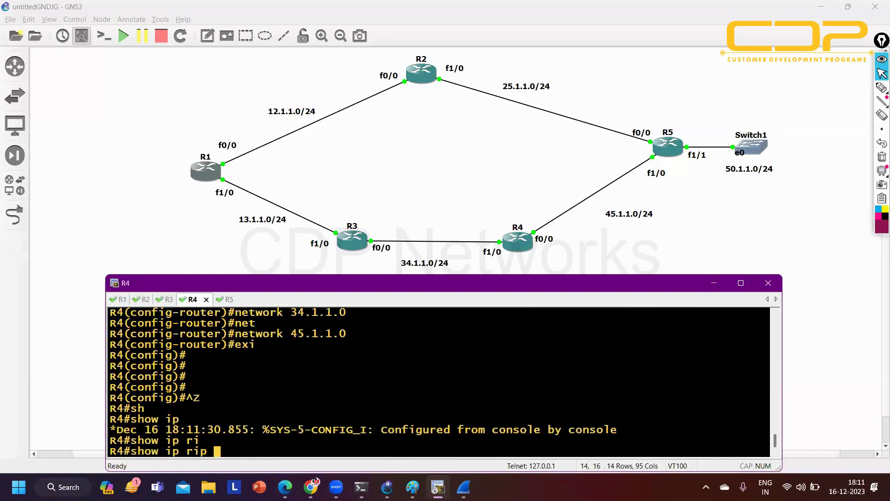
{"action": "type", "text": "da"}
{"action": "key", "text": "Tab"}
{"action": "key", "text": "Return"}
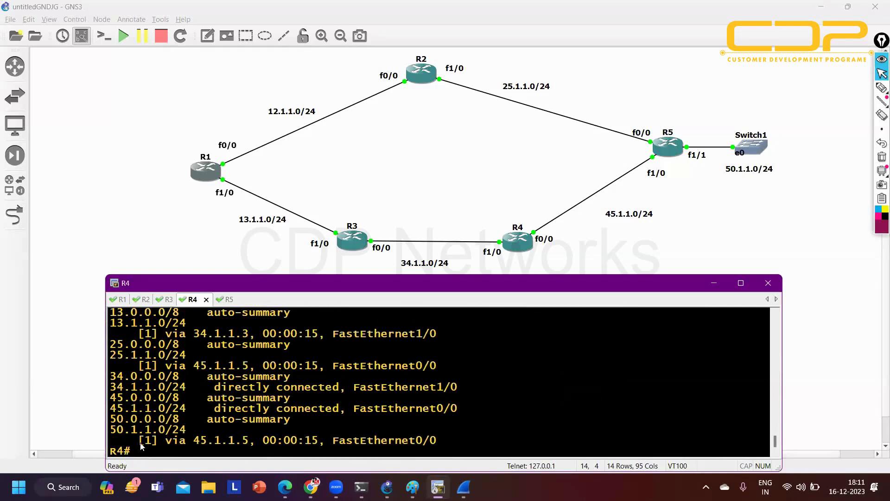
Examine the metric of R4's 50.1.1.0/24 entry and display the RIP database again
{"action": "left_click_drag", "start_coordinate": [138, 440], "coordinate": [157, 443]}
{"action": "key", "text": "Up"}
{"action": "key", "text": "Return"}
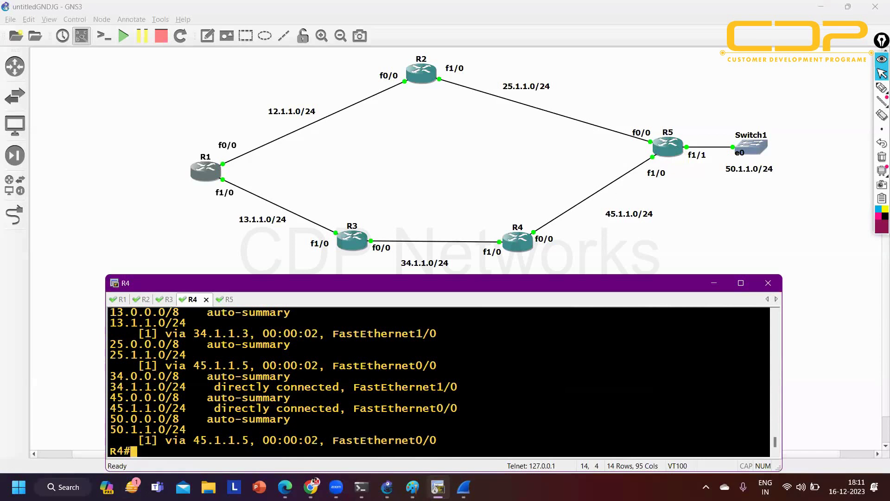
Enter global configuration mode on R4 and open the configuration of interface f0/0
{"action": "key", "text": "Return"}
{"action": "type", "text": "conf"}
{"action": "key", "text": "Tab"}
{"action": "key", "text": "Return"}
{"action": "key", "text": "Return"}
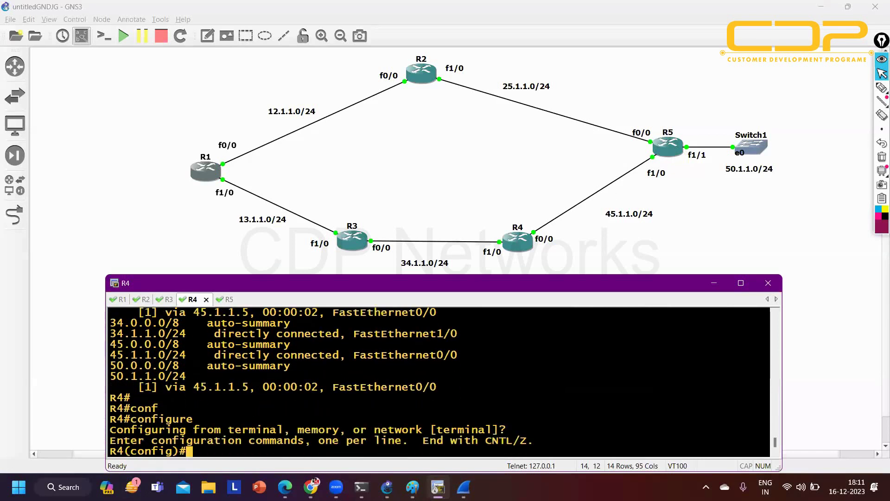
{"action": "type", "text": "int f0/0"}
{"action": "key", "text": "Return"}
Shut down R4's f0/0 interface, re-enable it, and return to privileged EXEC mode
{"action": "type", "text": "sh"}
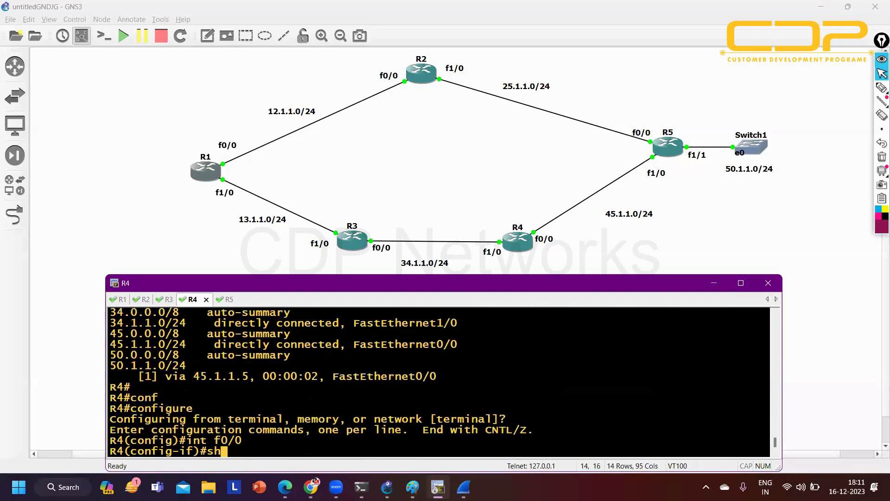
{"action": "key", "text": "Tab"}
{"action": "key", "text": "Return"}
{"action": "type", "text": "no sh"}
{"action": "key", "text": "Tab"}
{"action": "key", "text": "Return"}
{"action": "key", "text": "ctrl+z"}
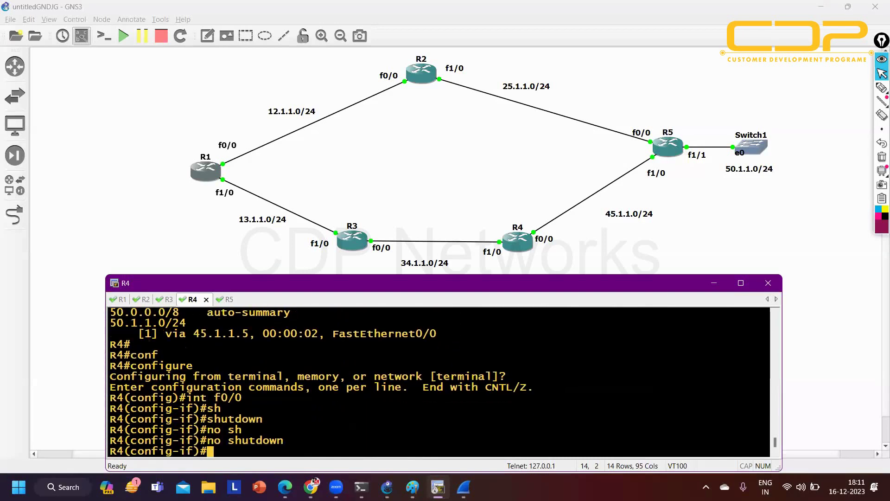
{"action": "key", "text": "Return"}
{"action": "key", "text": "Return"}
Display R4's RIP database after the f0/0 interface reset
{"action": "type", "text": "sh"}
{"action": "key", "text": "Tab"}
{"action": "type", "text": "ip "}
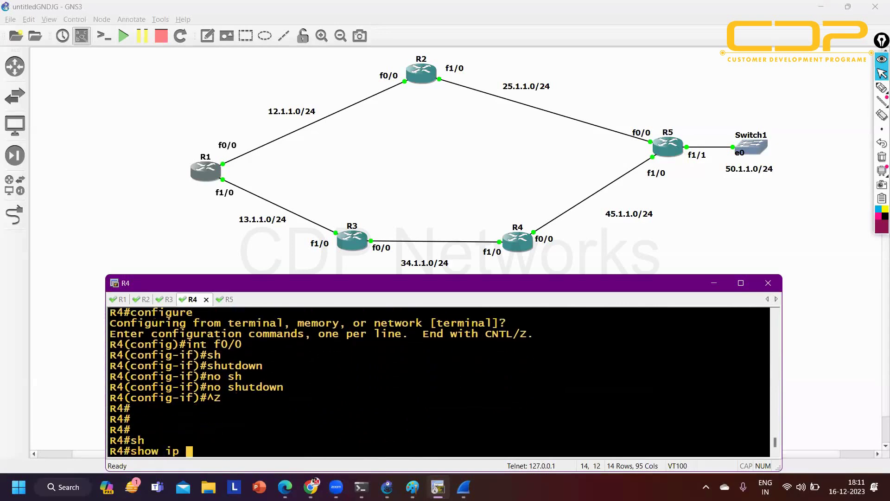
{"action": "type", "text": "ri"}
{"action": "key", "text": "Tab"}
{"action": "type", "text": "p dat"}
{"action": "key", "text": "Tab"}
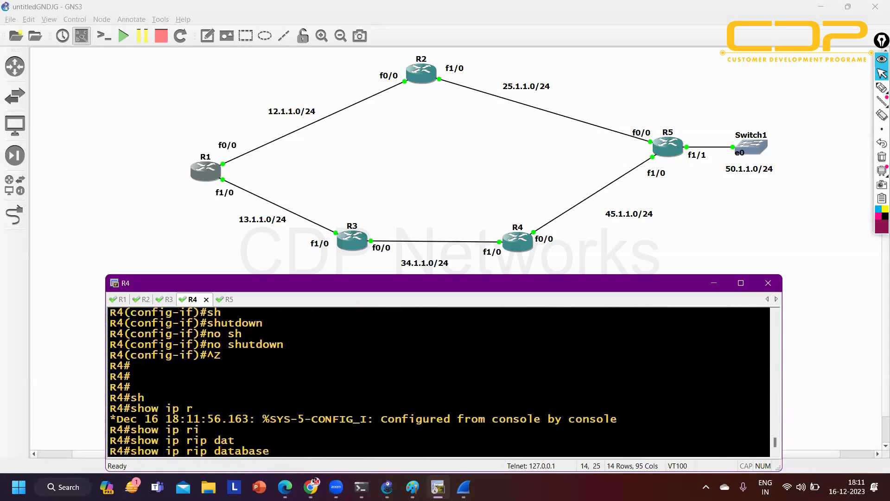
Display R4's RIP database repeatedly with show ip rip database to examine its route entries and update timers
{"action": "key", "text": "Return"}
{"action": "key", "text": "Return"}
{"action": "key", "text": "Up"}
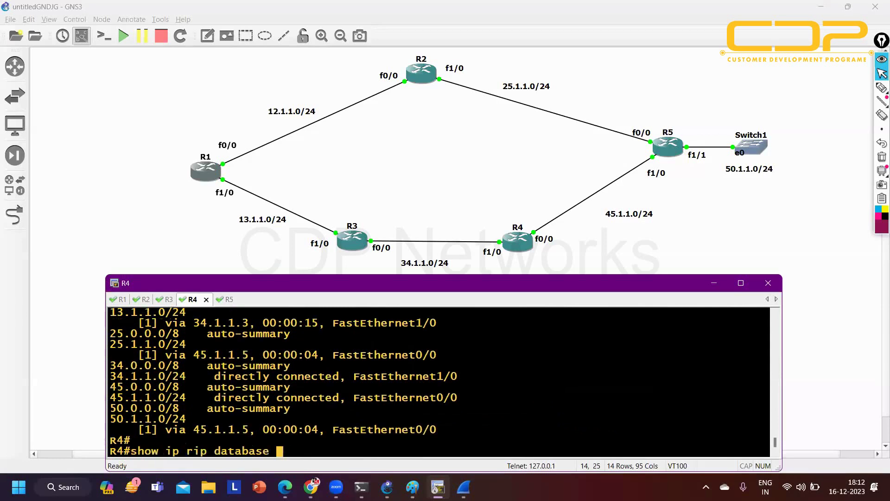
{"action": "key", "text": "Return"}
{"action": "key", "text": "Up"}
{"action": "key", "text": "Return"}
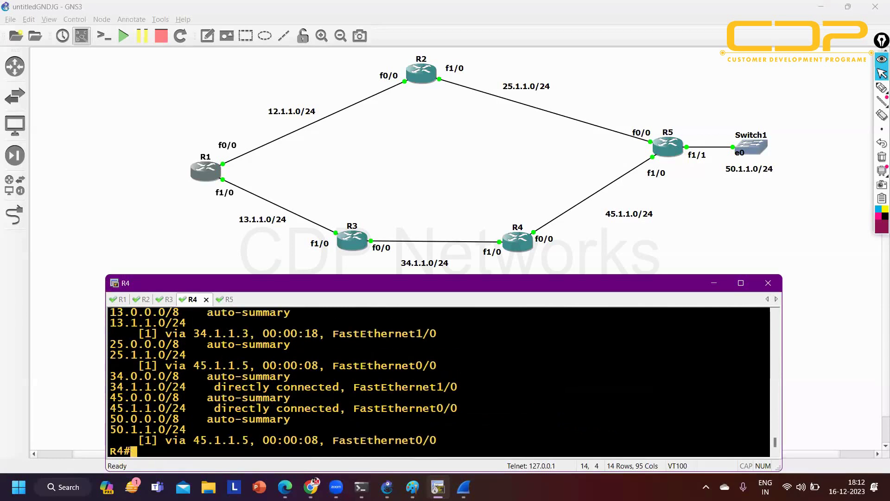
{"action": "key", "text": "Up"}
{"action": "key", "text": "Return"}
{"action": "key", "text": "Up"}
{"action": "key", "text": "Return"}
{"action": "key", "text": "Up"}
{"action": "key", "text": "Return"}
{"action": "key", "text": "Up"}
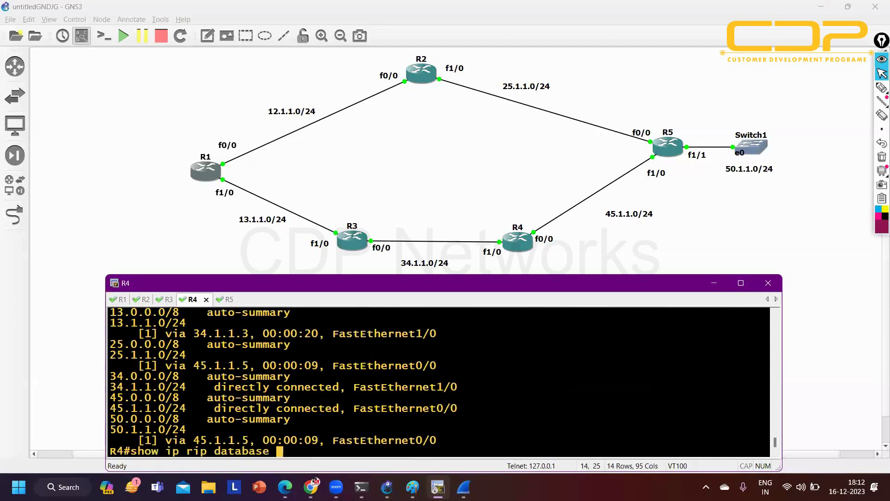
{"action": "key", "text": "Return"}
{"action": "key", "text": "Up"}
{"action": "key", "text": "Return"}
Switch to R1's console, run show ip route rip, and examine the next hop of the 50.1.1.0 route
{"action": "key", "text": "ctrl+Tab"}
{"action": "key", "text": "ctrl+Tab"}
{"action": "key", "text": "ctrl+Tab"}
{"action": "key", "text": "ctrl+Tab"}
{"action": "key", "text": "ctrl+Tab"}
{"action": "key", "text": "ctrl+Tab"}
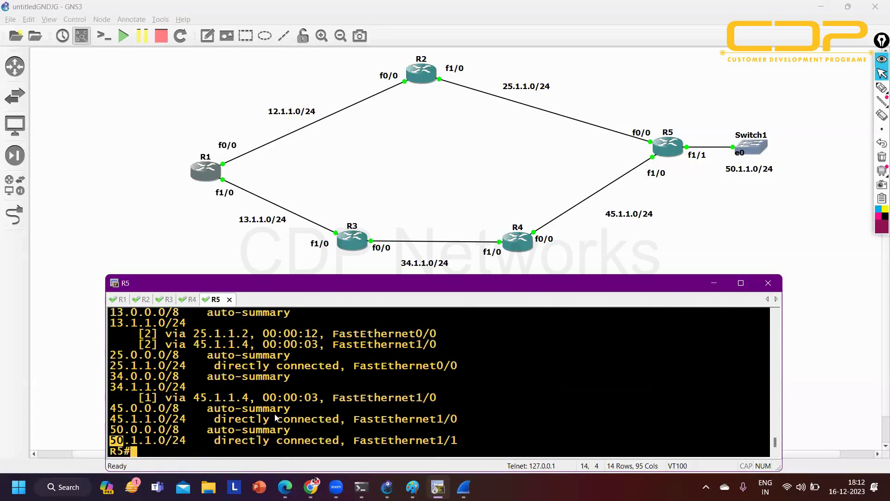
{"action": "key", "text": "ctrl+Tab"}
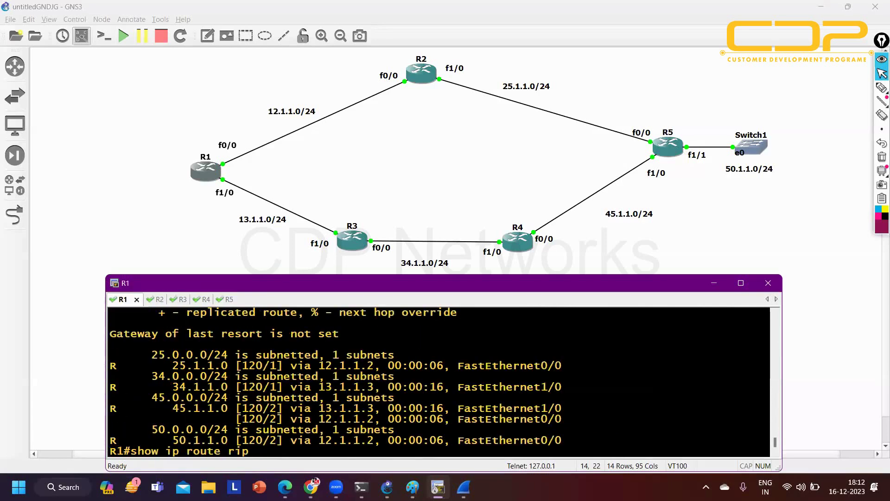
{"action": "key", "text": "Return"}
{"action": "key", "text": "Return"}
{"action": "key", "text": "Return"}
{"action": "key", "text": "Return"}
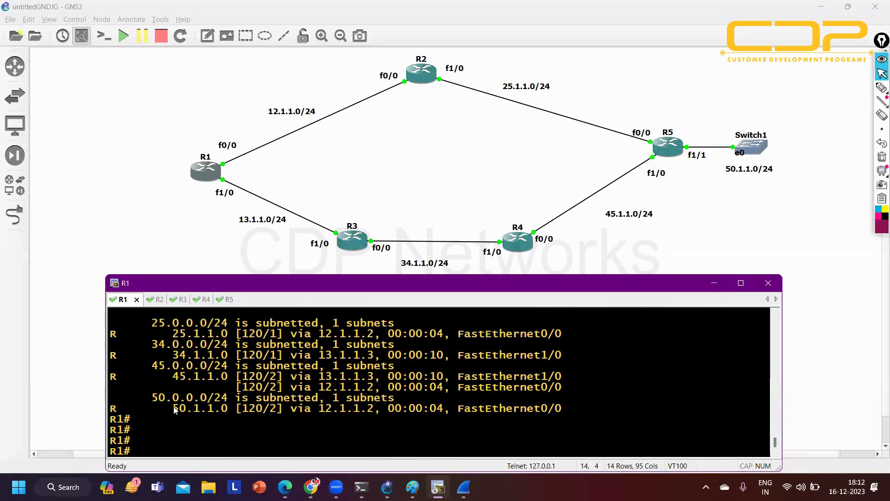
{"action": "left_click_drag", "start_coordinate": [173, 398], "coordinate": [367, 412]}
Enter global configuration mode from the terminal on R1
{"action": "type", "text": "conf"}
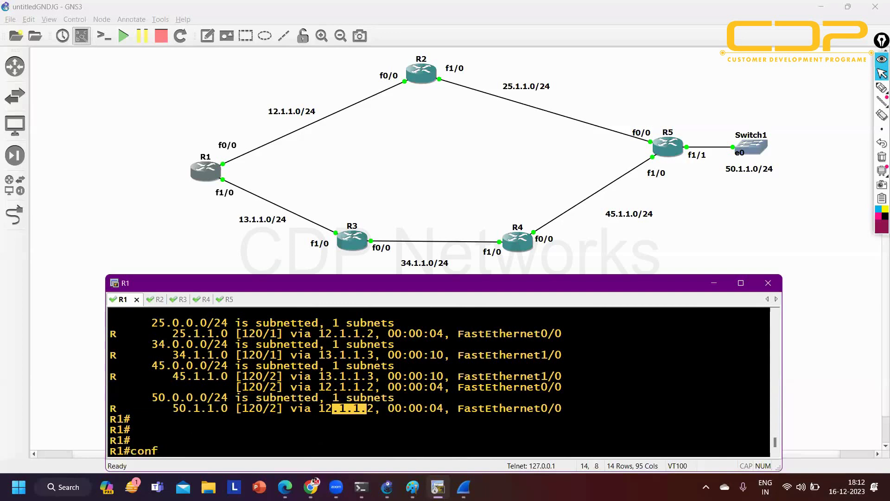
{"action": "key", "text": "Tab"}
{"action": "key", "text": "Return"}
{"action": "key", "text": "Return"}
{"action": "key", "text": "Return"}
{"action": "key", "text": "Return"}
{"action": "key", "text": "Return"}
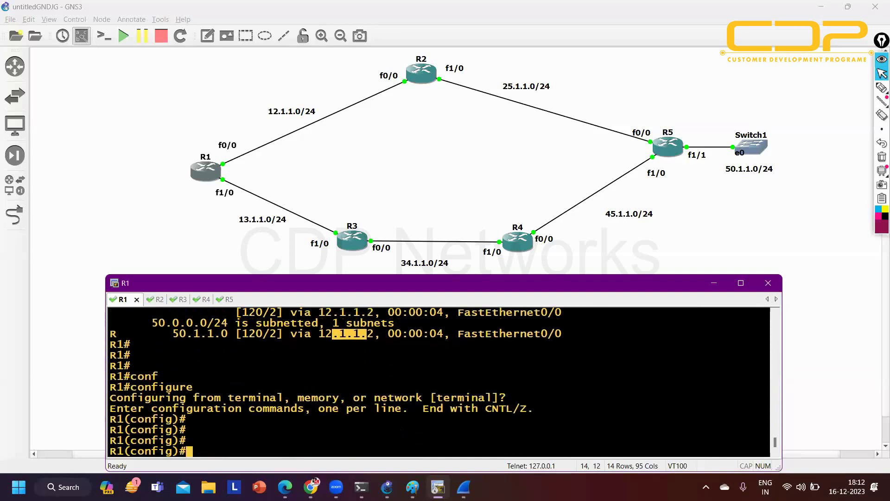
Enter RIP router configuration mode on R1 with router rip
{"action": "type", "text": "ro"}
{"action": "key", "text": "Tab"}
{"action": "type", "text": "ri"}
{"action": "key", "text": "Tab"}
{"action": "key", "text": "Return"}
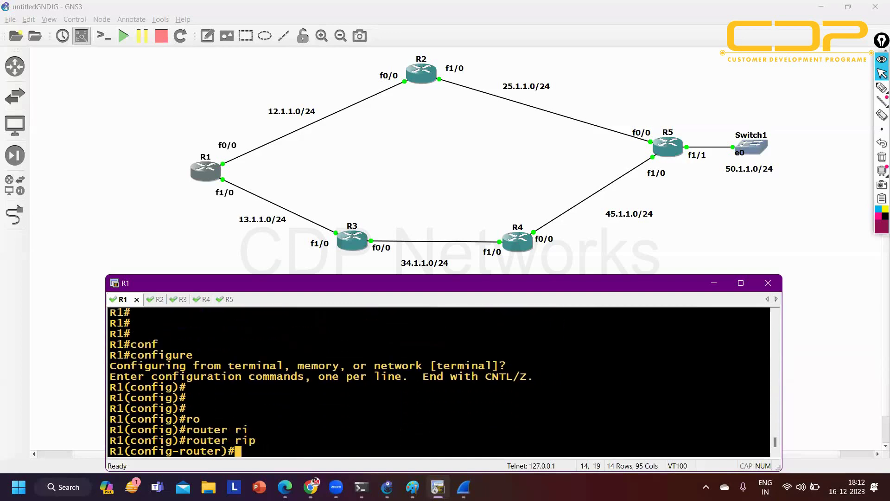
{"action": "type", "text": "def"}
{"action": "key", "text": "Tab"}
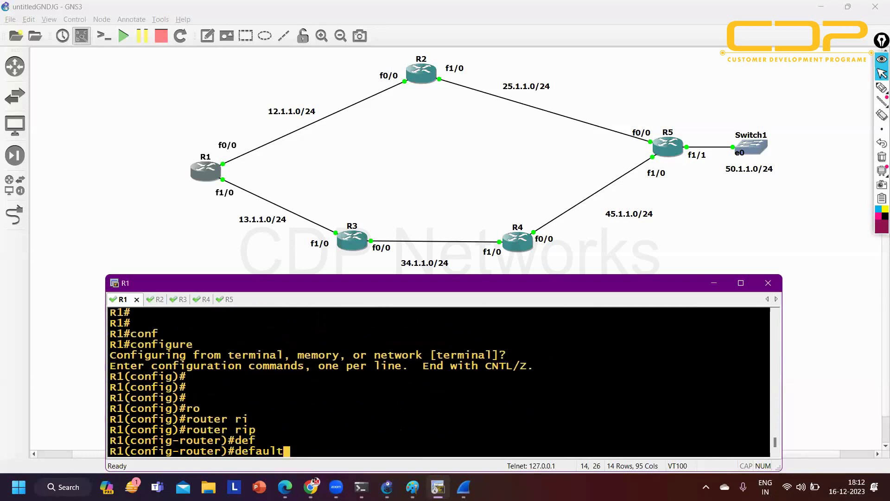
{"action": "type", "text": "-me"}
{"action": "key", "text": "Tab"}
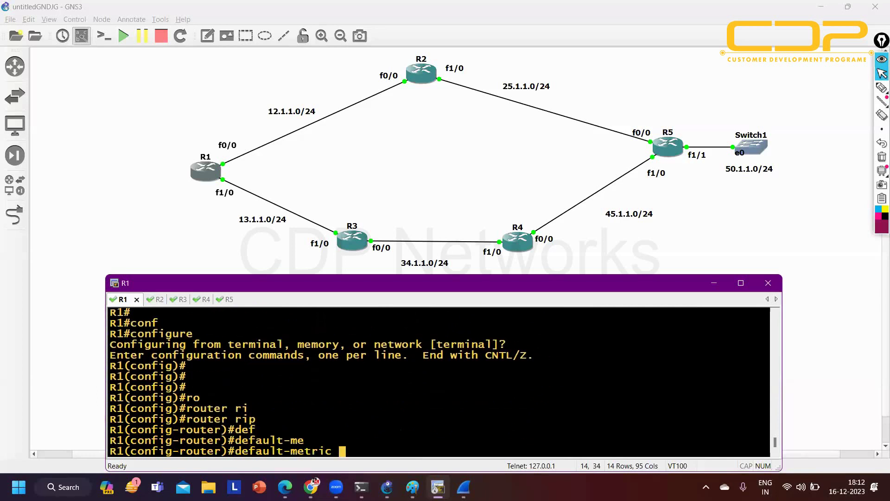
{"action": "type", "text": "?10 ?"}
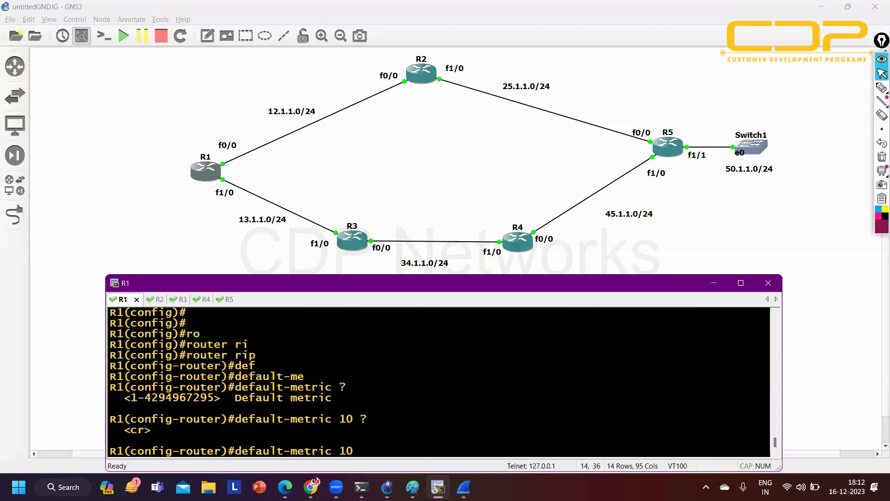
{"action": "key", "text": "BackSpace"}
{"action": "key", "text": "BackSpace"}
{"action": "key", "text": "BackSpace"}
{"action": "key", "text": "BackSpace"}
{"action": "key", "text": "BackSpace"}
{"action": "key", "text": "BackSpace"}
{"action": "key", "text": "BackSpace"}
{"action": "key", "text": "BackSpace"}
{"action": "key", "text": "BackSpace"}
{"action": "key", "text": "BackSpace"}
{"action": "key", "text": "BackSpace"}
{"action": "key", "text": "BackSpace"}
{"action": "key", "text": "BackSpace"}
{"action": "key", "text": "BackSpace"}
{"action": "key", "text": "BackSpace"}
{"action": "key", "text": "BackSpace"}
Set R1's RIP basic timers to update 10, invalid 100, holddown 100 and flush 100, checking each argument's help
{"action": "type", "text": "tim"}
{"action": "key", "text": "Tab"}
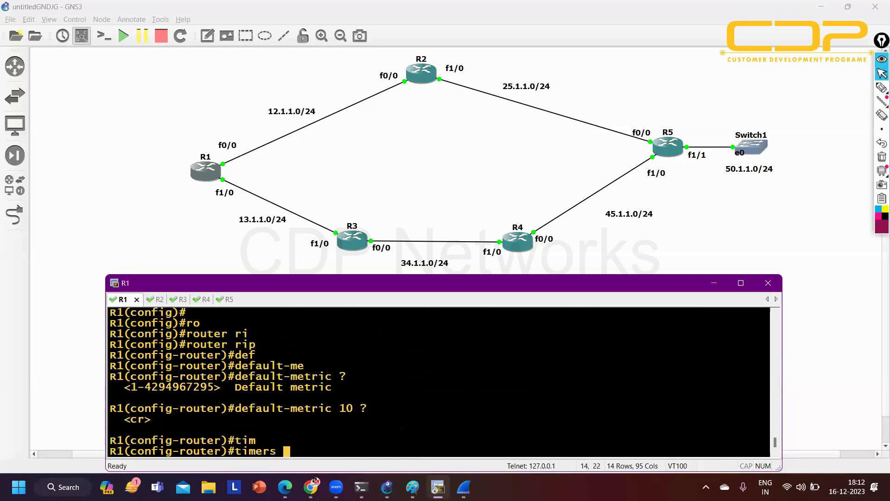
{"action": "type", "text": "ba"}
{"action": "key", "text": "Tab"}
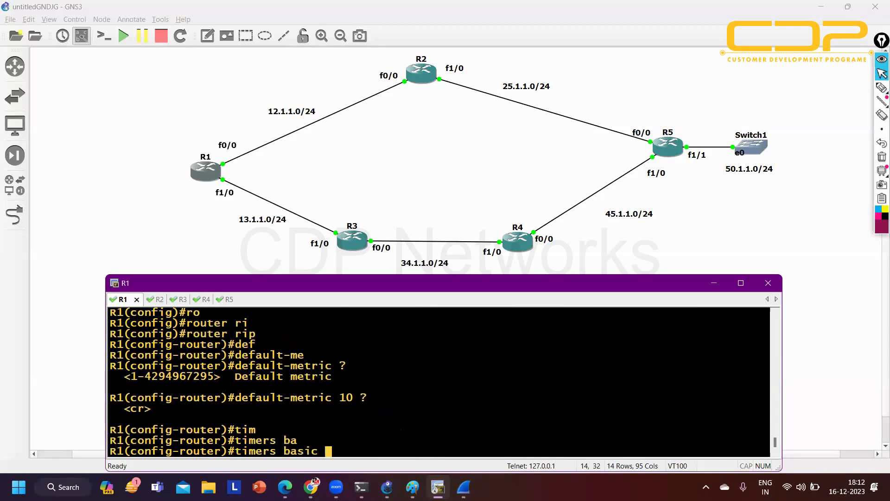
{"action": "type", "text": "?"}
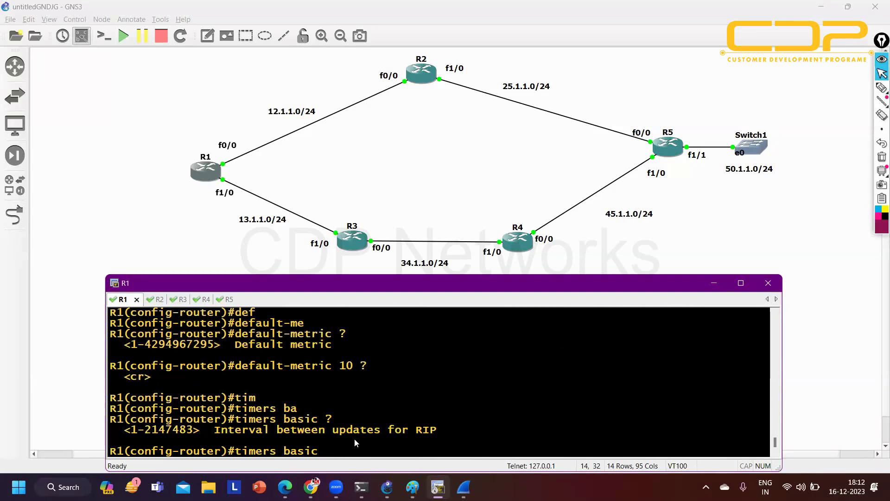
{"action": "type", "text": "10 ?"}
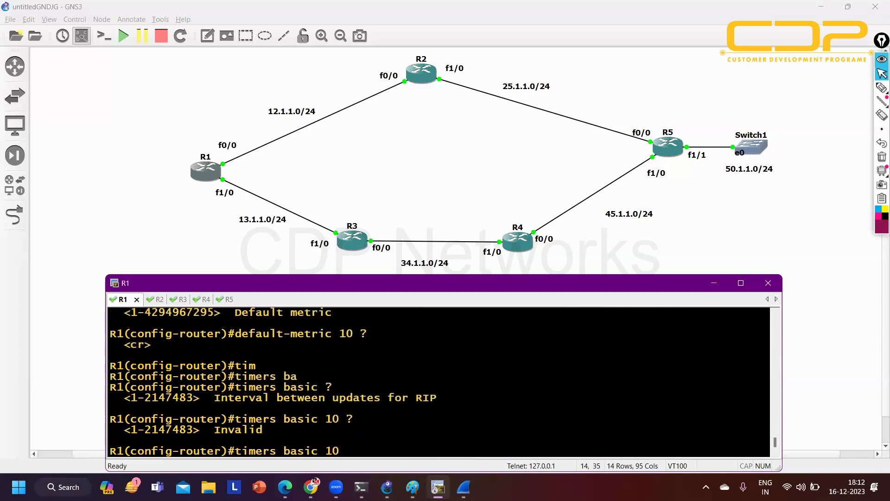
{"action": "type", "text": "100 ?"}
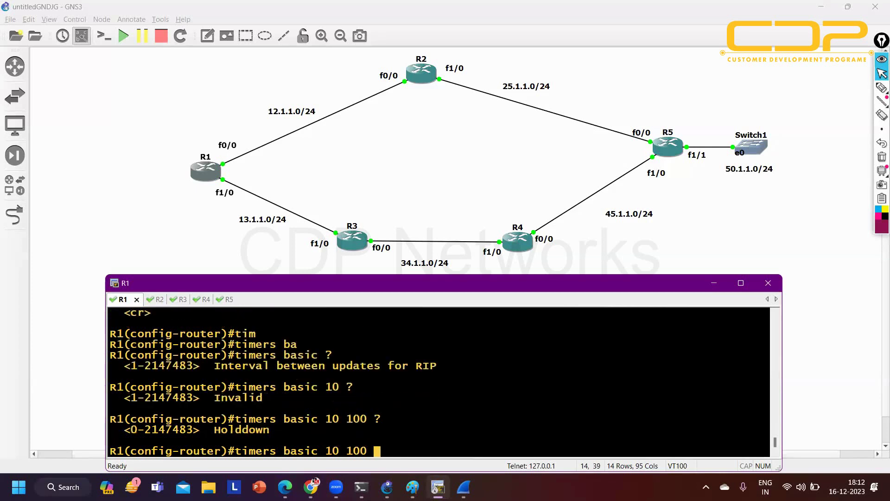
{"action": "type", "text": "100 ?"}
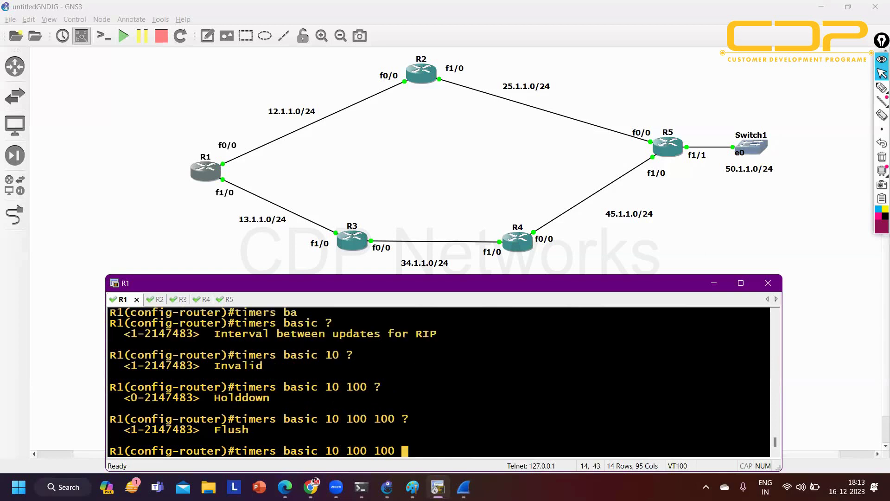
{"action": "type", "text": "100"}
{"action": "key", "text": "Return"}
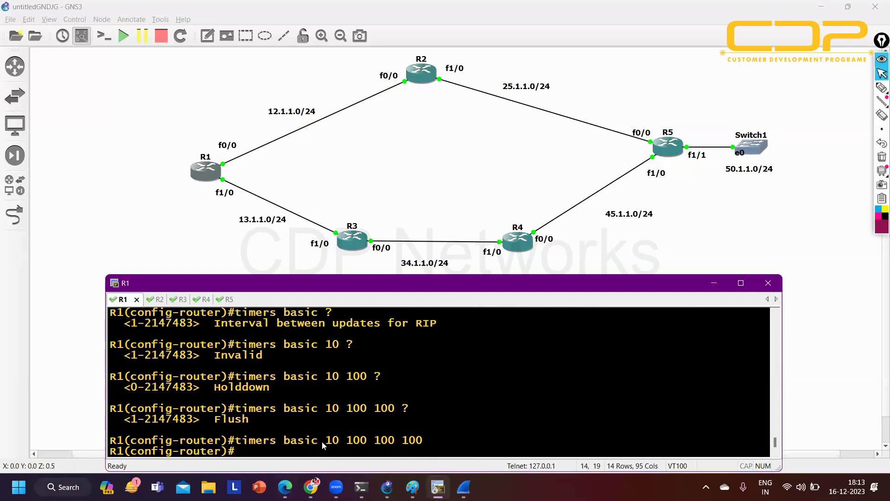
{"action": "left_click_drag", "start_coordinate": [322, 441], "coordinate": [444, 438]}
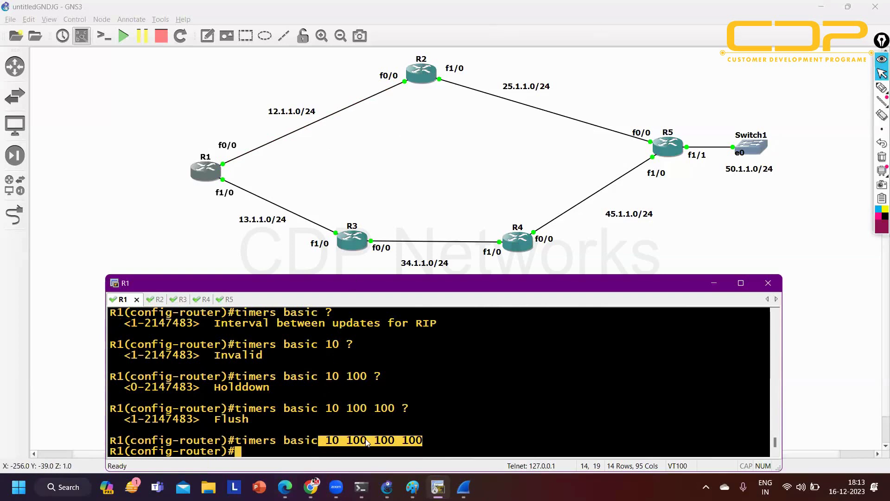
{"action": "left_click_drag", "start_coordinate": [366, 441], "coordinate": [349, 441]}
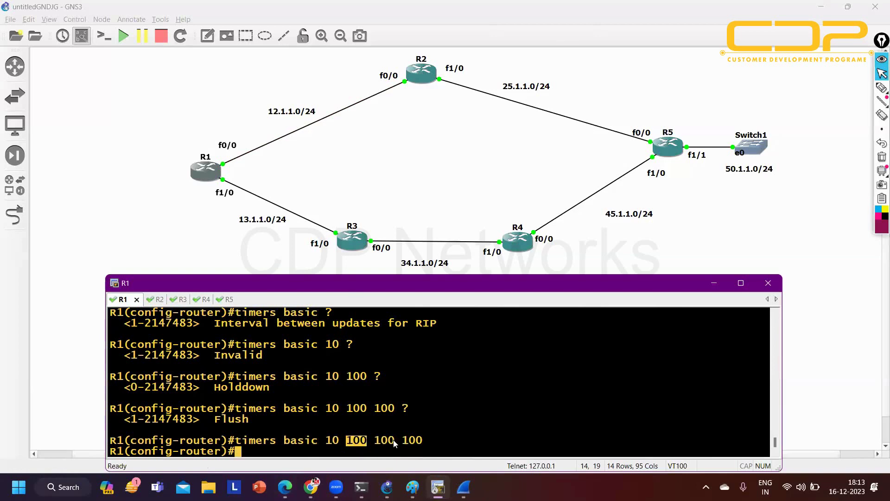
{"action": "mouse_move", "coordinate": [393, 440]}
{"action": "left_mouse_down"}
{"action": "mouse_move", "coordinate": [376, 444]}
{"action": "mouse_move", "coordinate": [414, 444]}
{"action": "mouse_move", "coordinate": [407, 446]}
{"action": "left_mouse_up"}
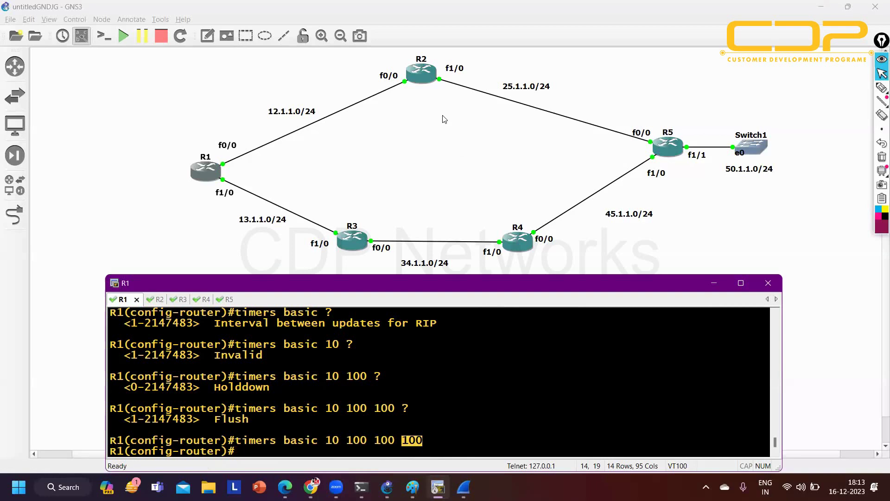
List the available RIP router configuration commands in a maximized console and examine entries such as address-family, auto-summary, default and distance
{"action": "type", "text": "?"}
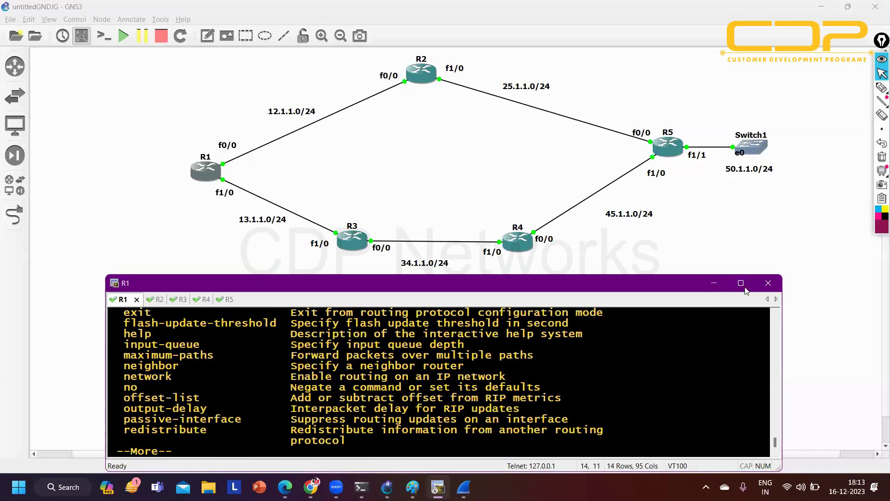
{"action": "left_click", "coordinate": [742, 284]}
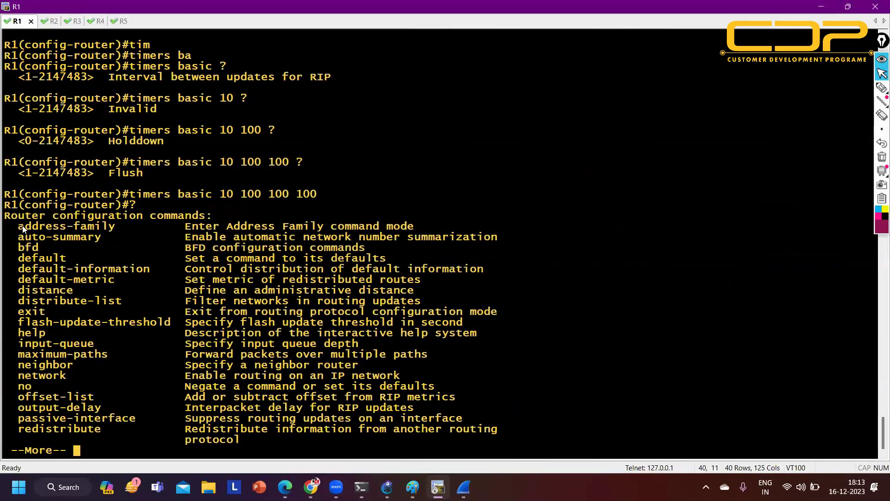
{"action": "left_click_drag", "start_coordinate": [22, 228], "coordinate": [115, 231]}
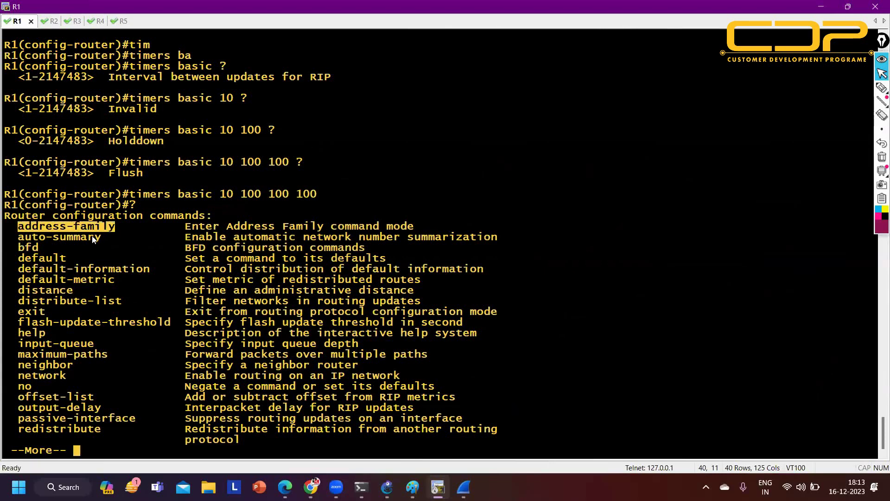
{"action": "left_click_drag", "start_coordinate": [12, 236], "coordinate": [115, 238]}
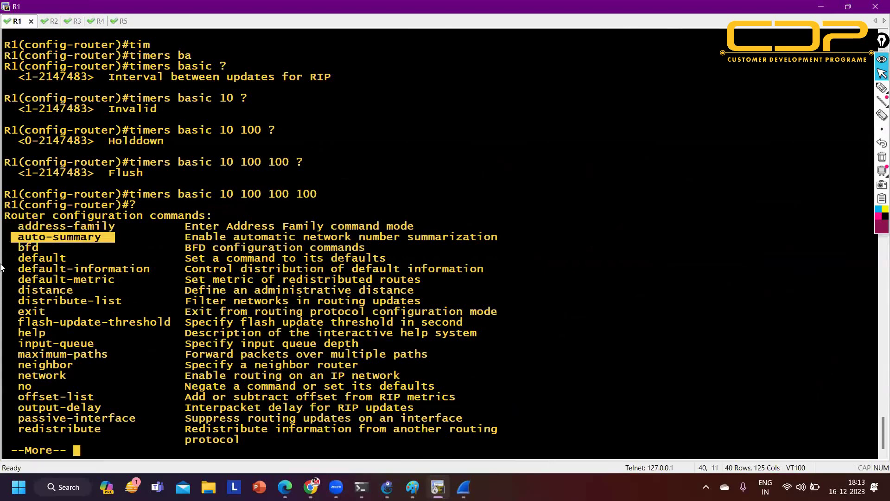
{"action": "left_click_drag", "start_coordinate": [12, 257], "coordinate": [79, 264]}
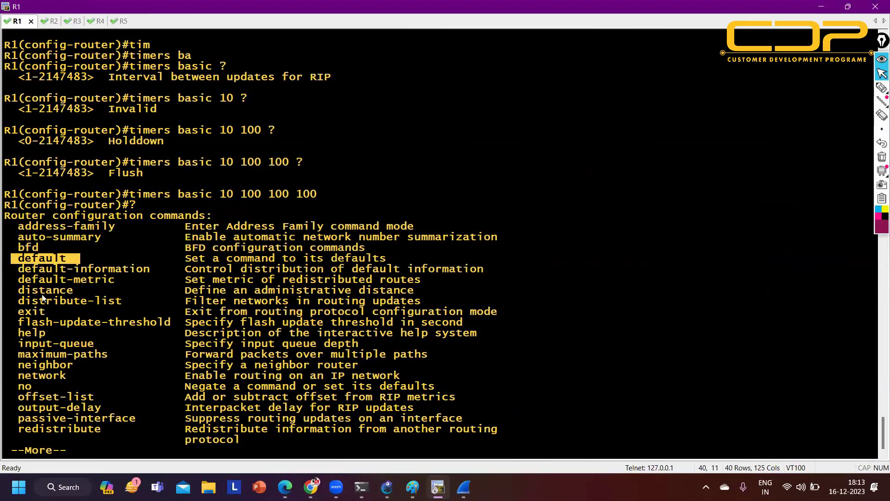
{"action": "left_click_drag", "start_coordinate": [18, 290], "coordinate": [80, 290]}
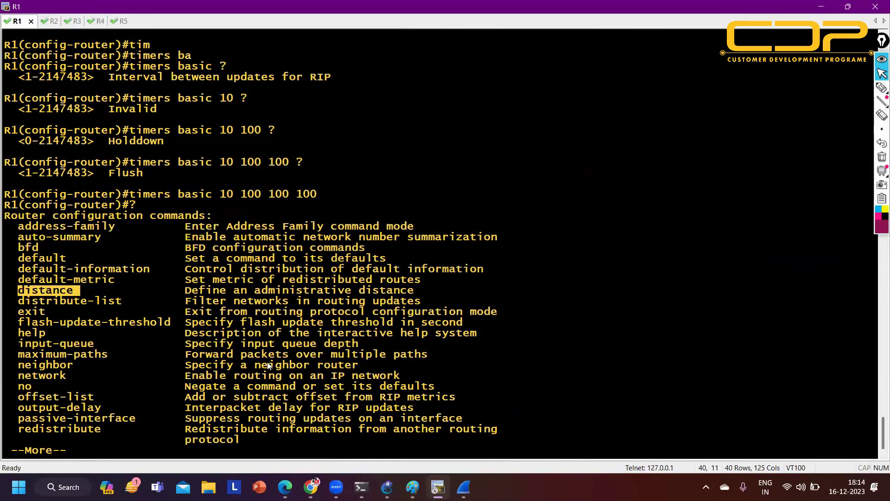
{"action": "type", "text": "q"}
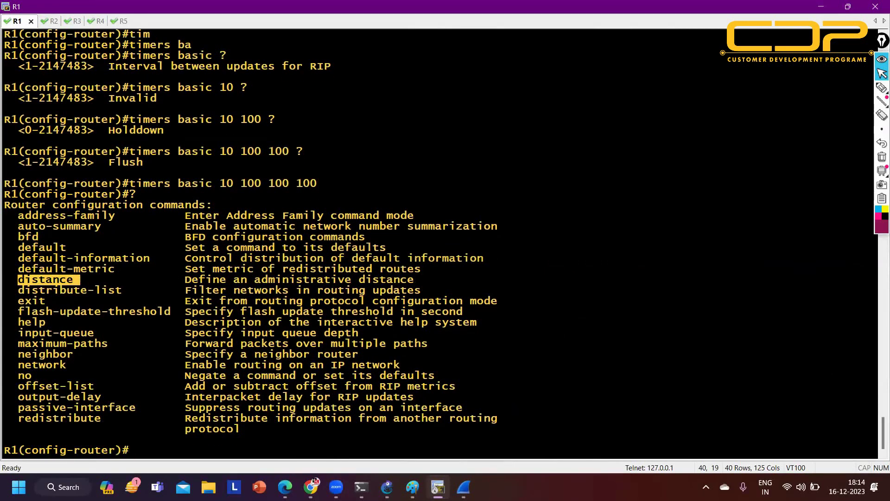
Display R1's full routing table from configuration mode with do show ip rou and examine the administrative distance of the 50.1.1.0 route
{"action": "type", "text": "do show ip r"}
{"action": "type", "text": "ou"}
{"action": "key", "text": "Return"}
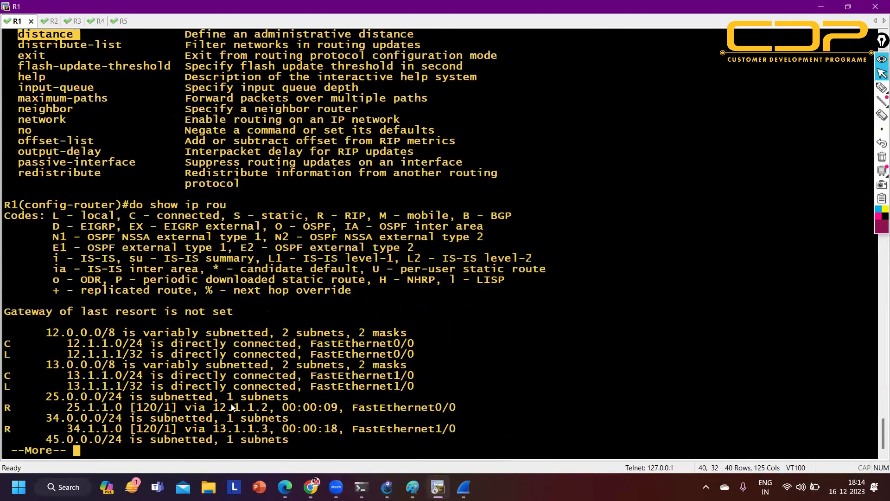
{"action": "key", "text": "Return"}
{"action": "key", "text": "Return"}
{"action": "key", "text": "Return"}
{"action": "key", "text": "Return"}
{"action": "key", "text": "Return"}
{"action": "key", "text": "Return"}
{"action": "key", "text": "Return"}
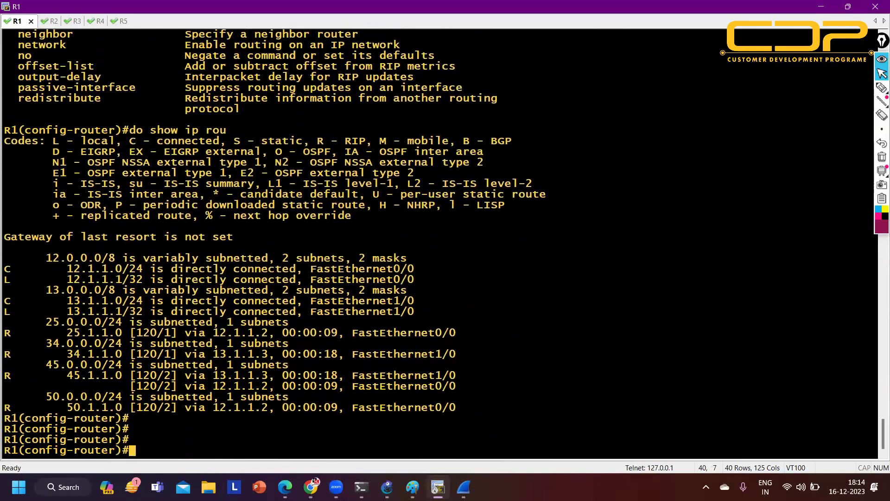
{"action": "left_click_drag", "start_coordinate": [158, 408], "coordinate": [136, 409]}
Set the administrative distance of RIP routes on R1 to 200
{"action": "type", "text": "di"}
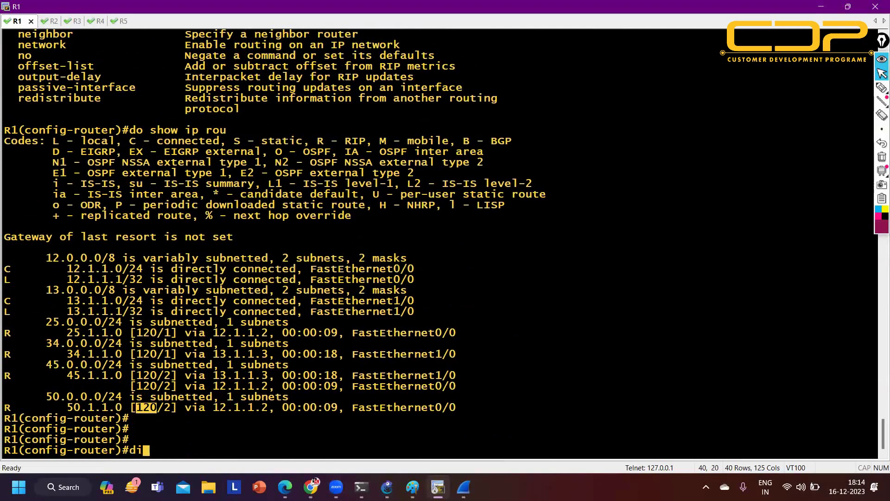
{"action": "key", "text": "Tab"}
{"action": "type", "text": "sta"}
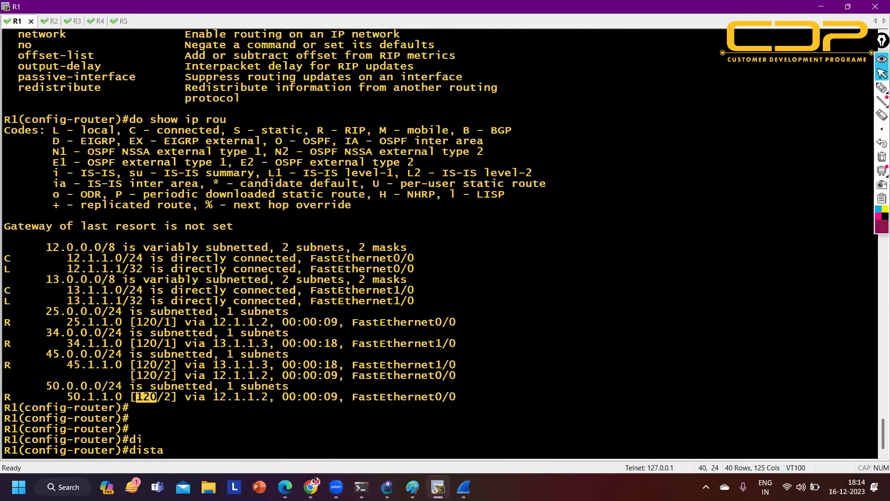
{"action": "type", "text": "n"}
{"action": "key", "text": "Tab"}
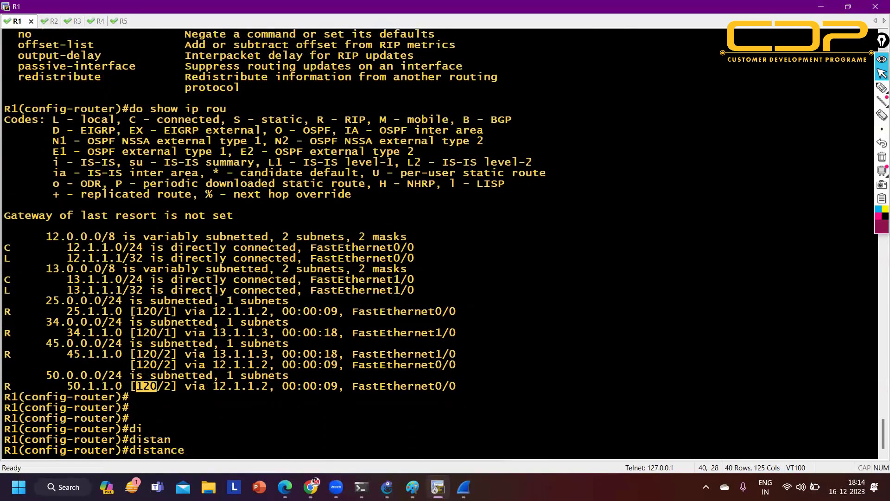
{"action": "type", "text": "200"}
{"action": "key", "text": "Return"}
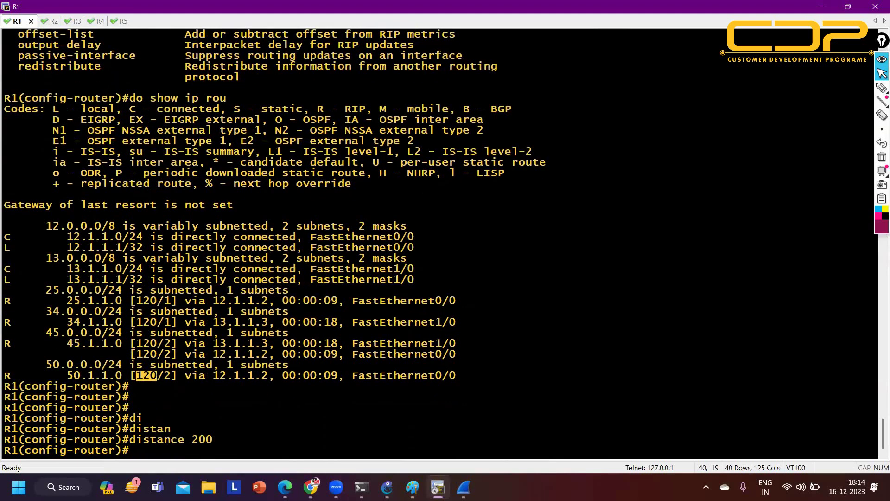
Leave configuration mode on R1 and display its RIP routes with show ip route rip, repeating the command to check the administrative distance
{"action": "key", "text": "ctrl+z"}
{"action": "type", "text": "sh"}
{"action": "key", "text": "Tab"}
{"action": "type", "text": "ip ro"}
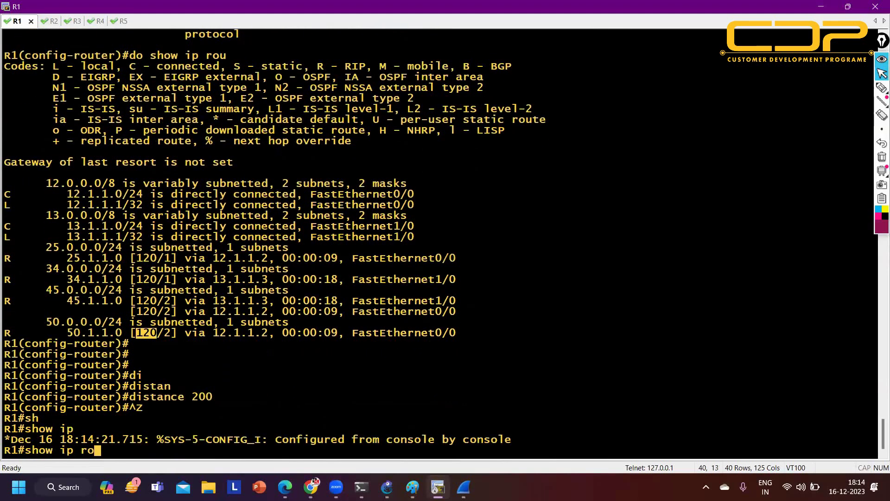
{"action": "key", "text": "Tab"}
{"action": "type", "text": "rip"}
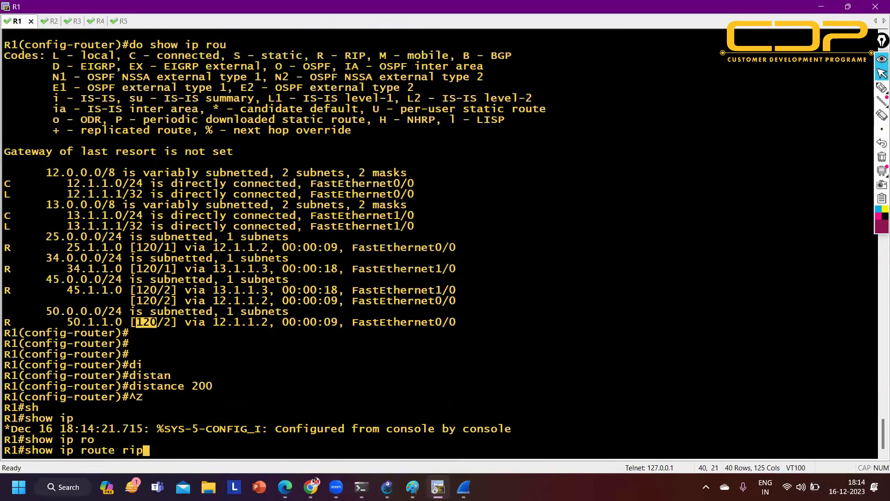
{"action": "key", "text": "Tab"}
{"action": "key", "text": "Return"}
{"action": "key", "text": "Return"}
{"action": "key", "text": "Return"}
{"action": "key", "text": "Return"}
{"action": "key", "text": "Return"}
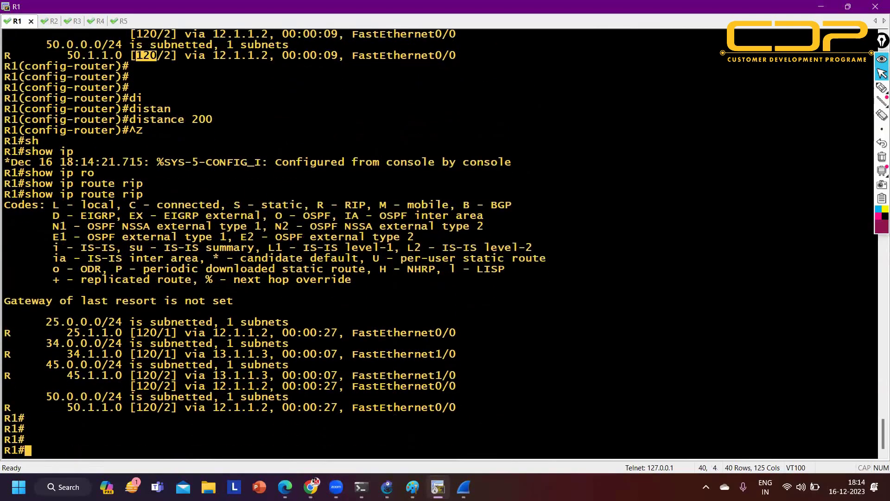
{"action": "key", "text": "Up"}
{"action": "key", "text": "Return"}
{"action": "key", "text": "Return"}
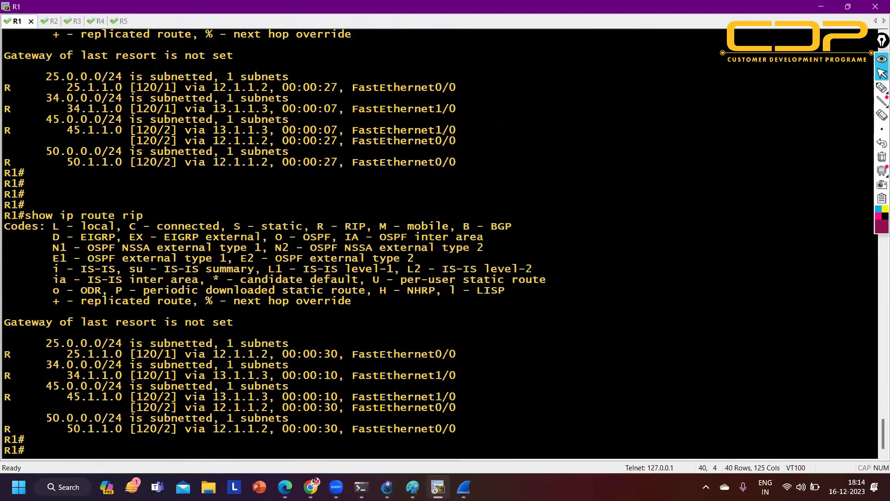
Switch to the R5 console and enter its RIP router configuration mode
{"action": "key", "text": "ctrl+Tab"}
{"action": "key", "text": "ctrl+Tab"}
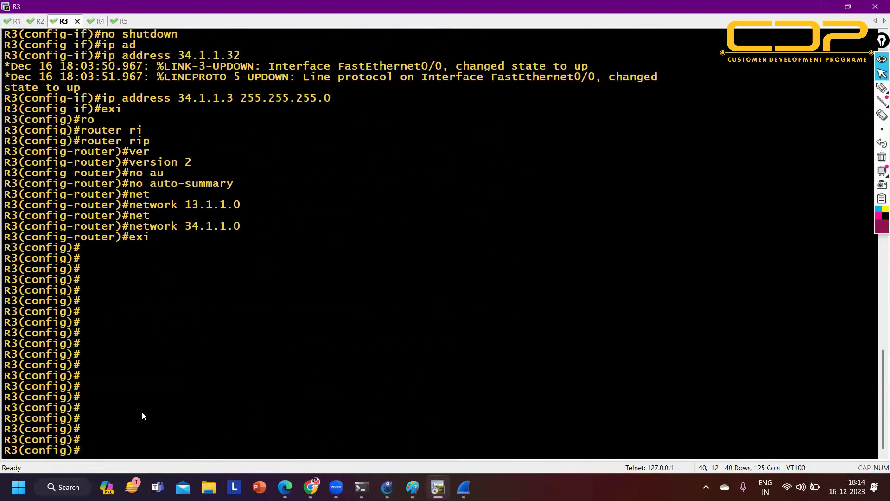
{"action": "key", "text": "ctrl+Tab"}
{"action": "key", "text": "ctrl+Tab"}
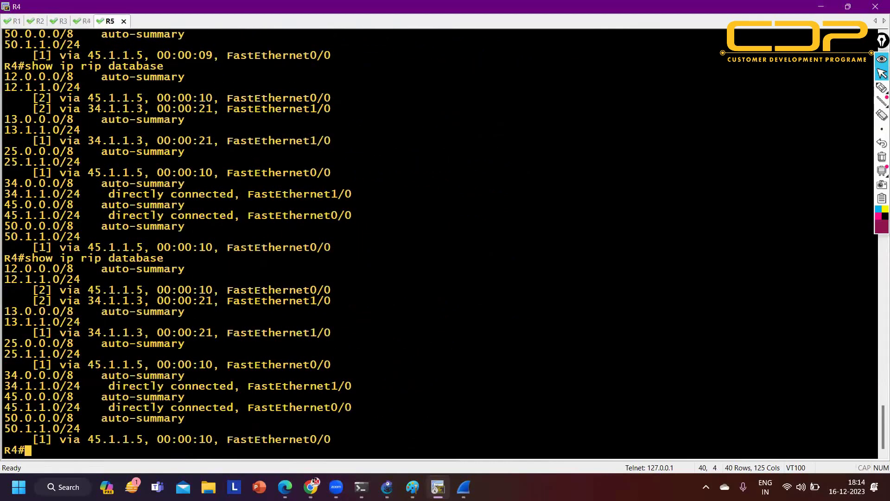
{"action": "key", "text": "Return"}
{"action": "type", "text": "conf"}
{"action": "key", "text": "Tab"}
{"action": "key", "text": "Return"}
{"action": "key", "text": "Return"}
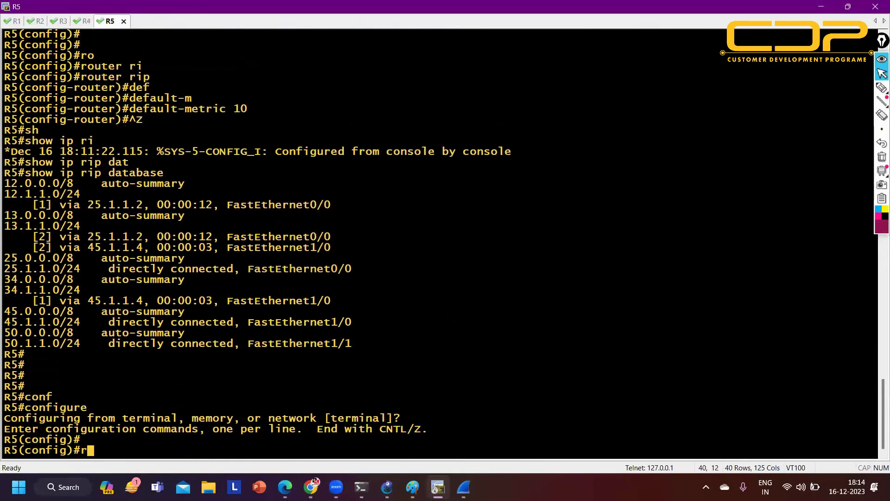
{"action": "type", "text": "ro"}
{"action": "key", "text": "Tab"}
{"action": "type", "text": "ri"}
{"action": "key", "text": "Tab"}
{"action": "key", "text": "Return"}
Query the arguments accepted after distance 200 on R5 and examine the IP source address option
{"action": "type", "text": "di"}
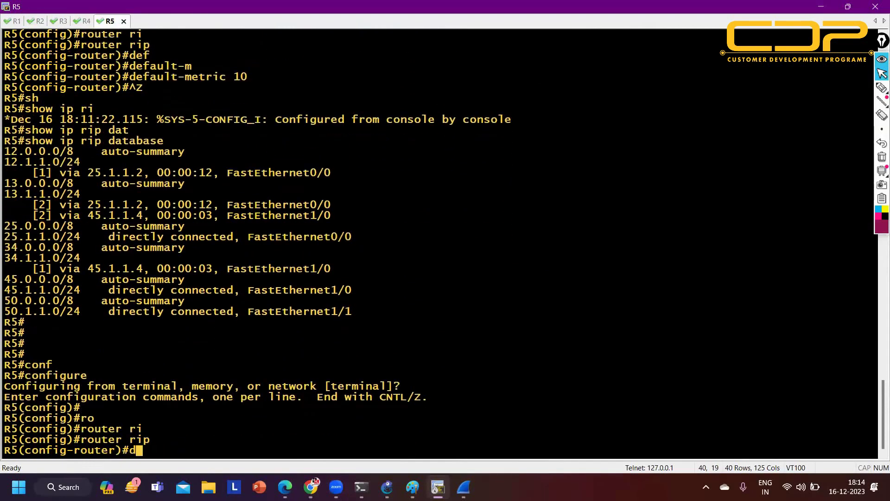
{"action": "key", "text": "Tab"}
{"action": "type", "text": "st"}
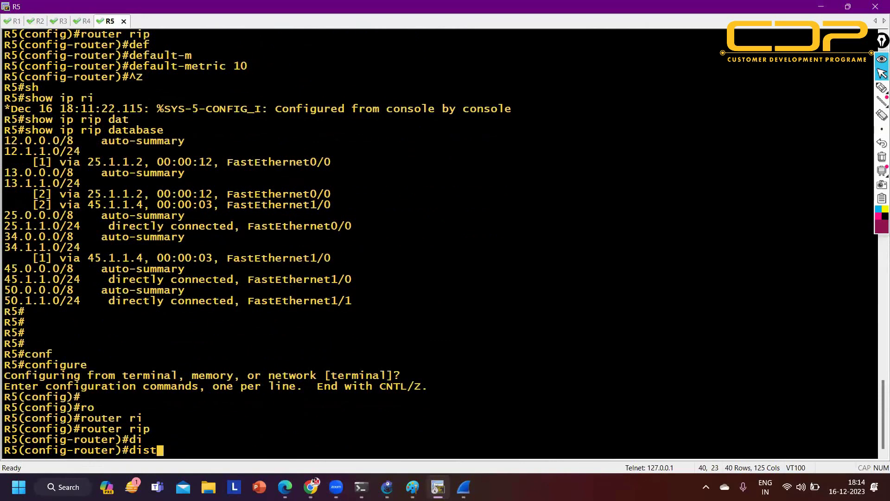
{"action": "type", "text": "an"}
{"action": "key", "text": "Tab"}
{"action": "type", "text": "20"}
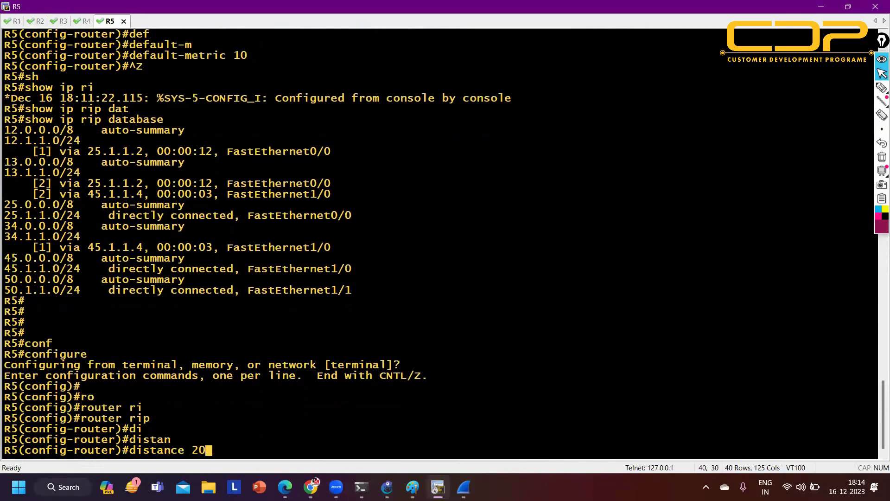
{"action": "type", "text": "0 ?"}
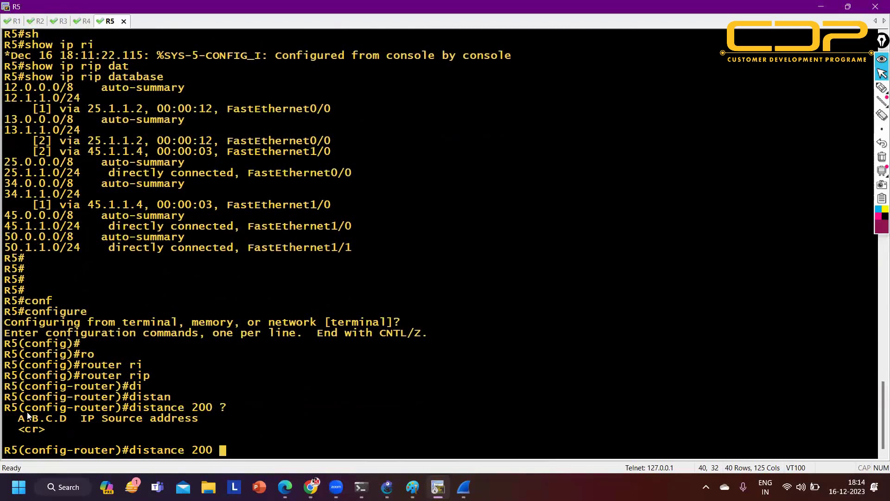
{"action": "left_click_drag", "start_coordinate": [11, 418], "coordinate": [240, 418]}
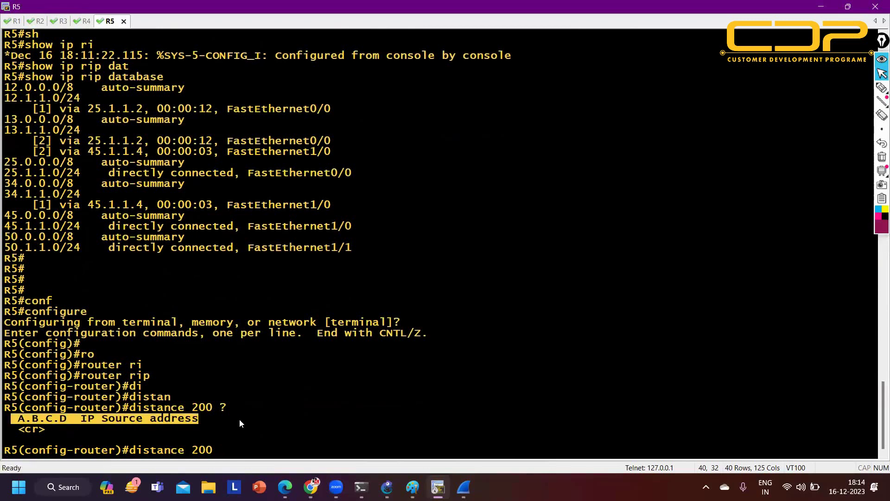
Return to R1 in a smaller console beside the topology, redisplay its RIP routes and examine the 50.1.1.0 route's distance and next hop
{"action": "left_click", "coordinate": [14, 22]}
{"action": "key", "text": "super+Down"}
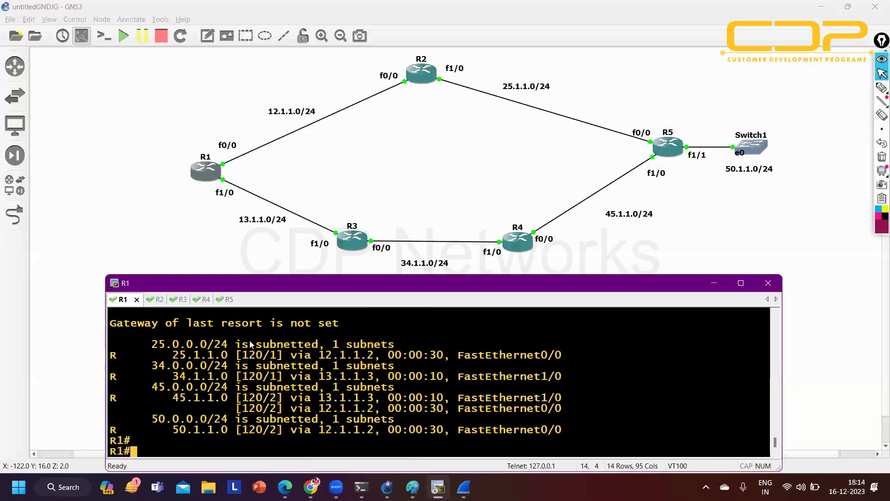
{"action": "key", "text": "Up"}
{"action": "key", "text": "Return"}
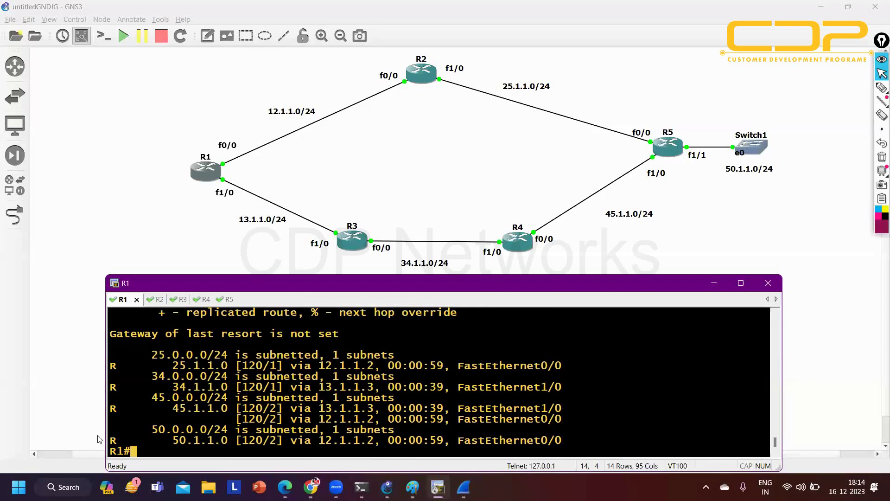
{"action": "left_click_drag", "start_coordinate": [174, 440], "coordinate": [380, 446]}
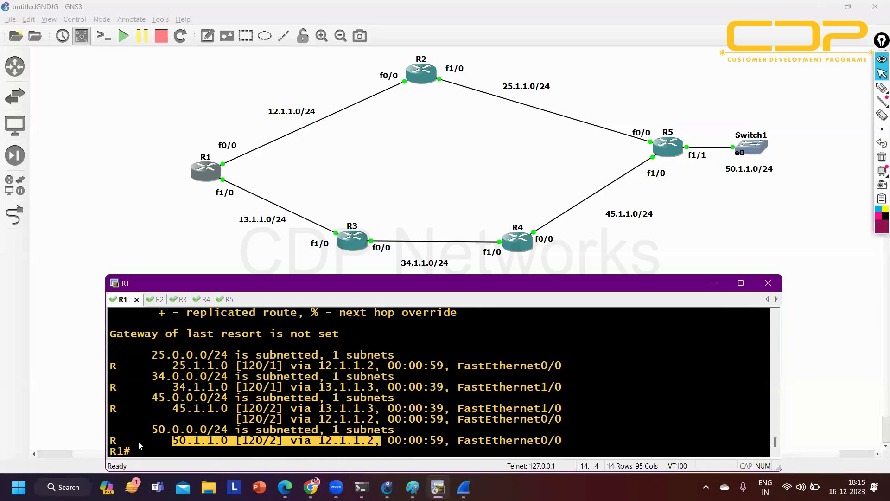
{"action": "left_click", "coordinate": [179, 444]}
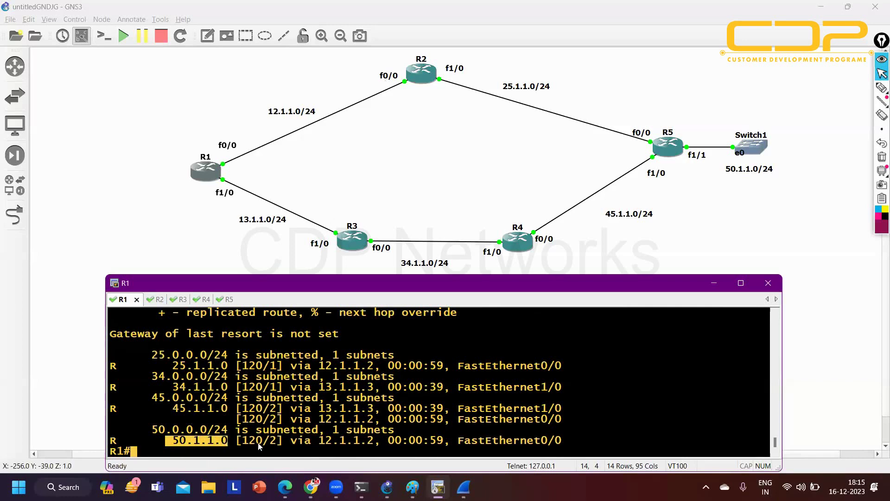
{"action": "left_click_drag", "start_coordinate": [262, 441], "coordinate": [246, 445]}
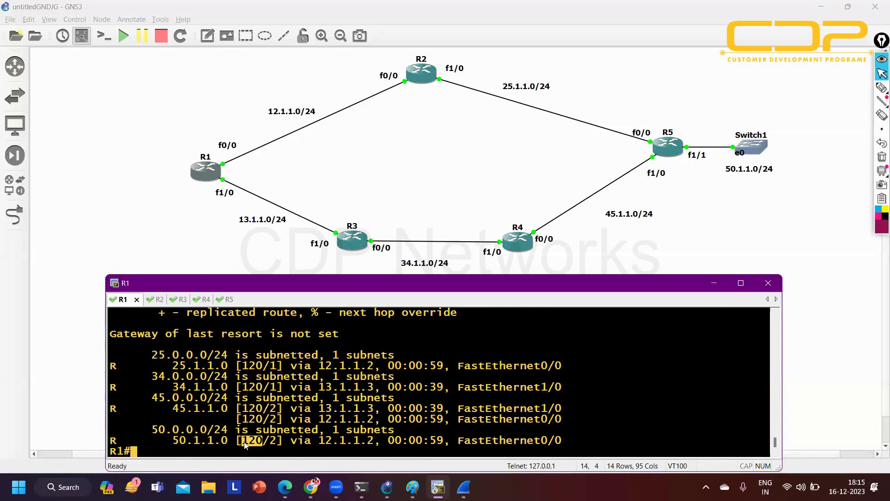
Enter RIP router configuration mode on R1
{"action": "type", "text": "conf"}
{"action": "key", "text": "Tab"}
{"action": "key", "text": "Return"}
{"action": "key", "text": "Return"}
{"action": "type", "text": "ro"}
{"action": "key", "text": "Tab"}
{"action": "type", "text": "uter ri"}
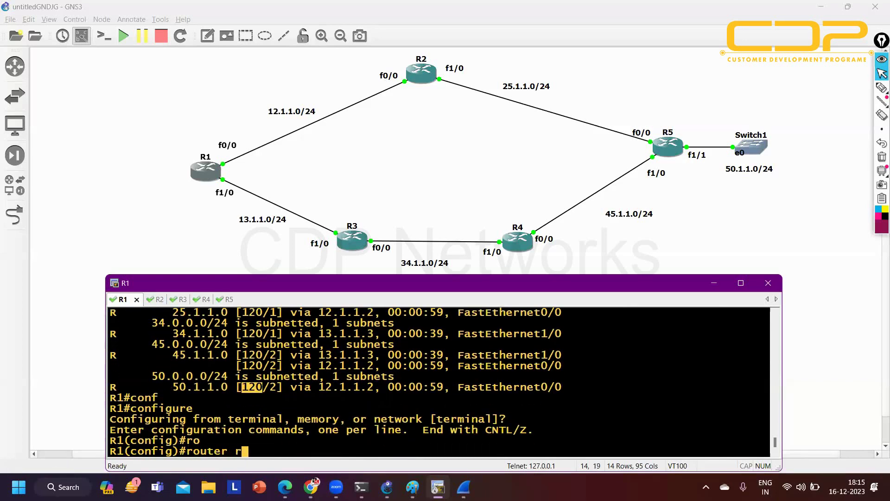
{"action": "key", "text": "Tab"}
{"action": "key", "text": "Return"}
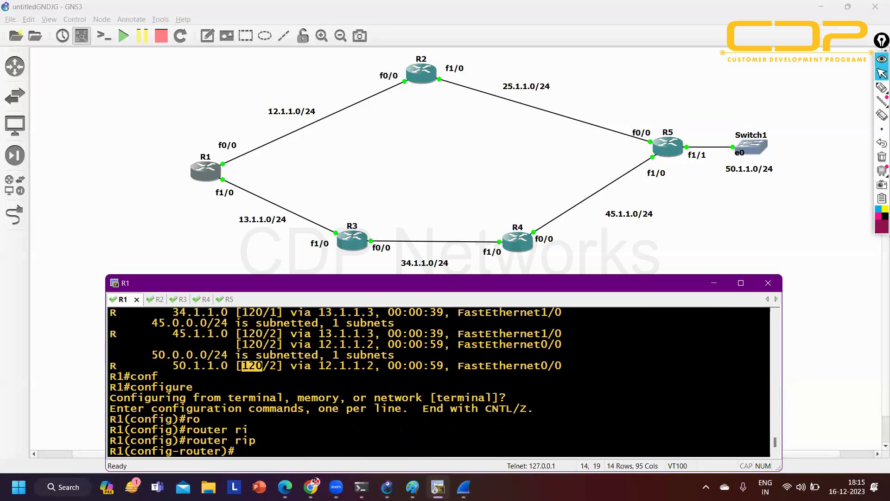
Set an administrative distance of 200 for RIP source 12.1.1.2 with wildcard 0.0.0.0 on R1, checking the argument help
{"action": "type", "text": "df"}
{"action": "key", "text": "BackSpace"}
{"action": "type", "text": "i"}
{"action": "key", "text": "Tab"}
{"action": "type", "text": "stan"}
{"action": "key", "text": "Tab"}
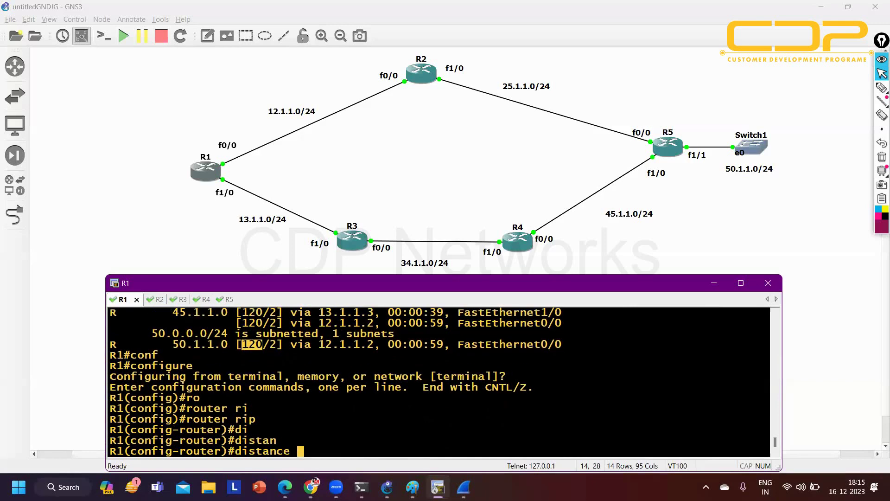
{"action": "type", "text": "200 ?"}
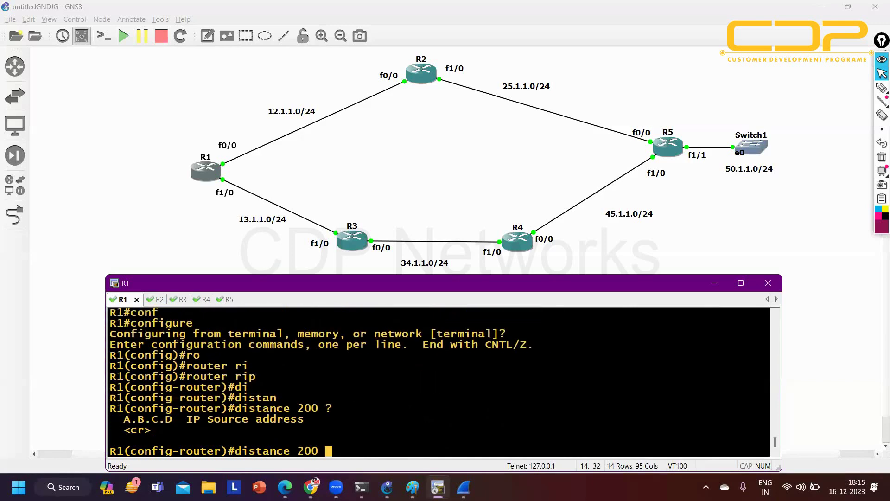
{"action": "type", "text": "12.1.1.2"}
{"action": "key", "text": "Return"}
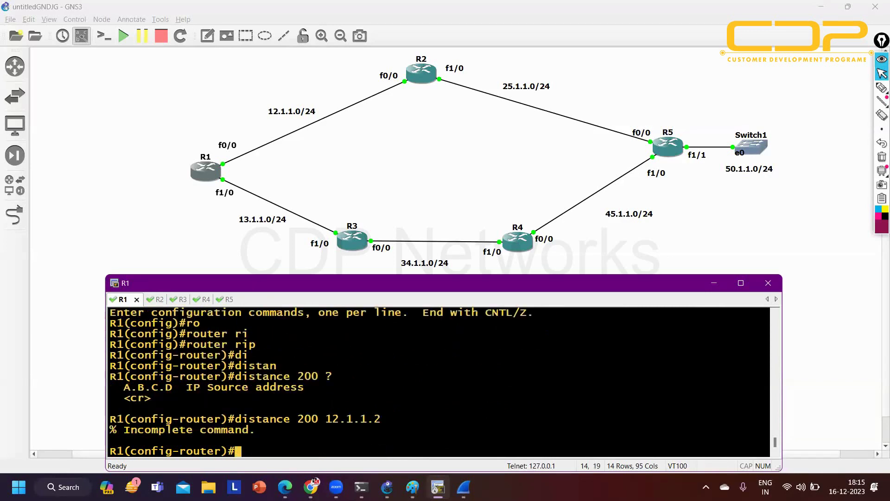
{"action": "key", "text": "Up"}
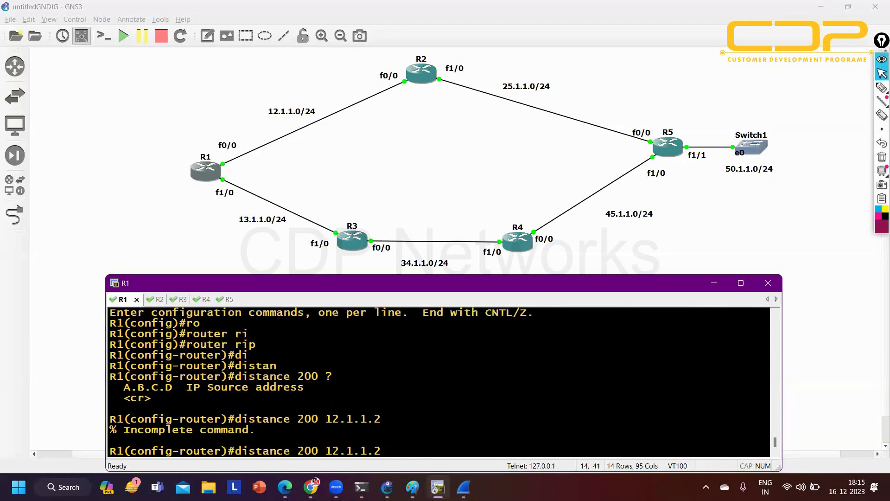
{"action": "type", "text": "?"}
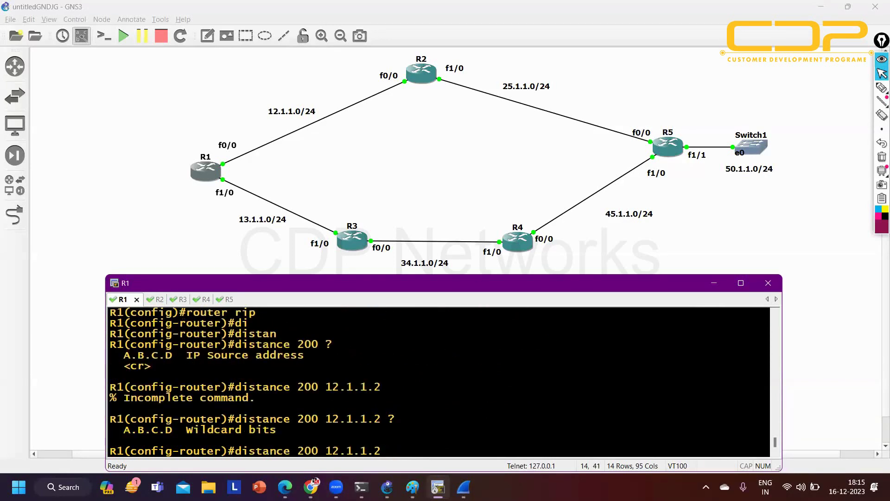
{"action": "type", "text": "0.0.0.0"}
{"action": "key", "text": "Return"}
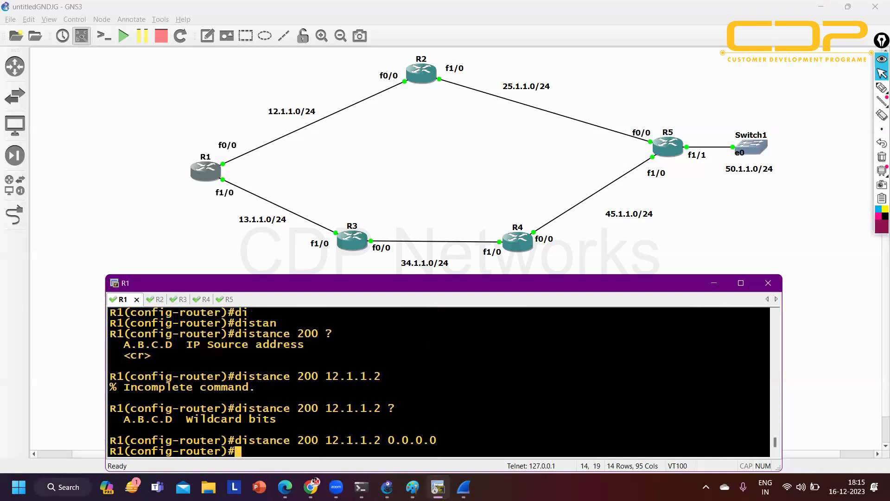
Exit R1's configuration mode and list its RIP routes with show ip route rip
{"action": "key", "text": "ctrl+z"}
{"action": "key", "text": "Return"}
{"action": "key", "text": "Return"}
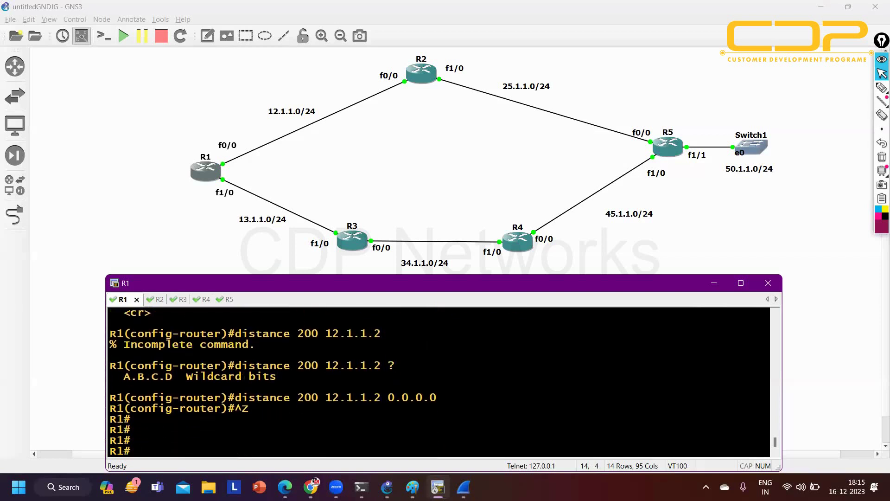
{"action": "type", "text": "sh"}
{"action": "key", "text": "Tab"}
{"action": "type", "text": "ip ro"}
{"action": "key", "text": "Tab"}
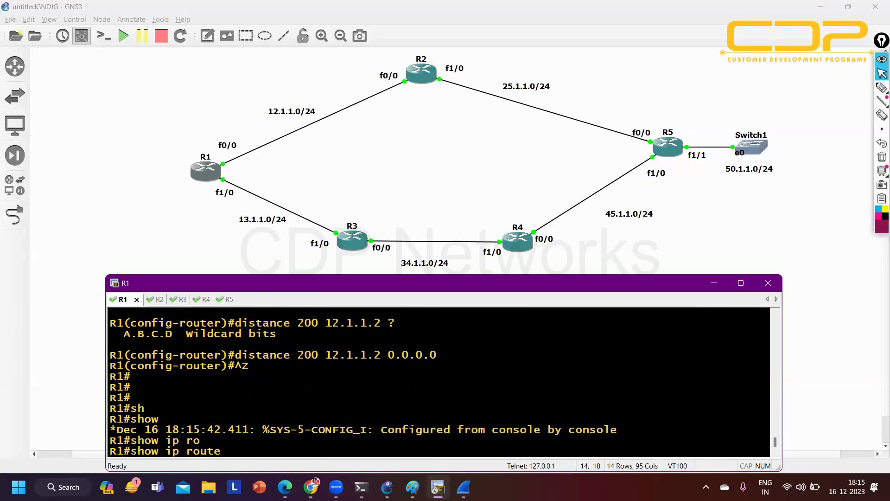
{"action": "type", "text": "ri"}
{"action": "key", "text": "Tab"}
{"action": "key", "text": "Return"}
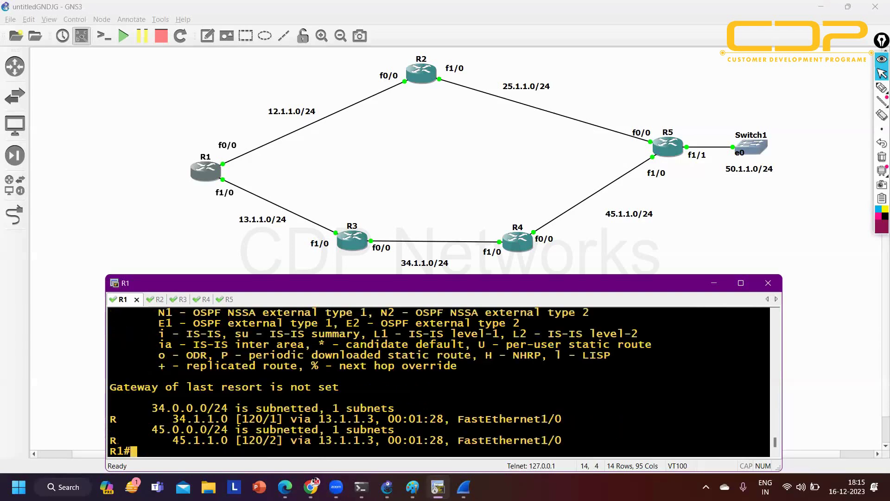
Refresh R1's RIP route list and examine the next hop and administrative distance of the 50.1.1.0 route
{"action": "key", "text": "Up"}
{"action": "key", "text": "Return"}
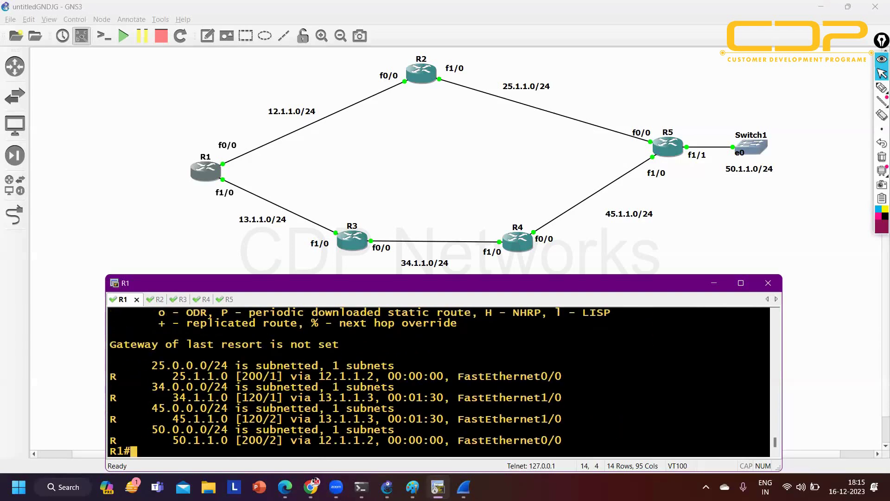
{"action": "left_click_drag", "start_coordinate": [326, 446], "coordinate": [381, 443]}
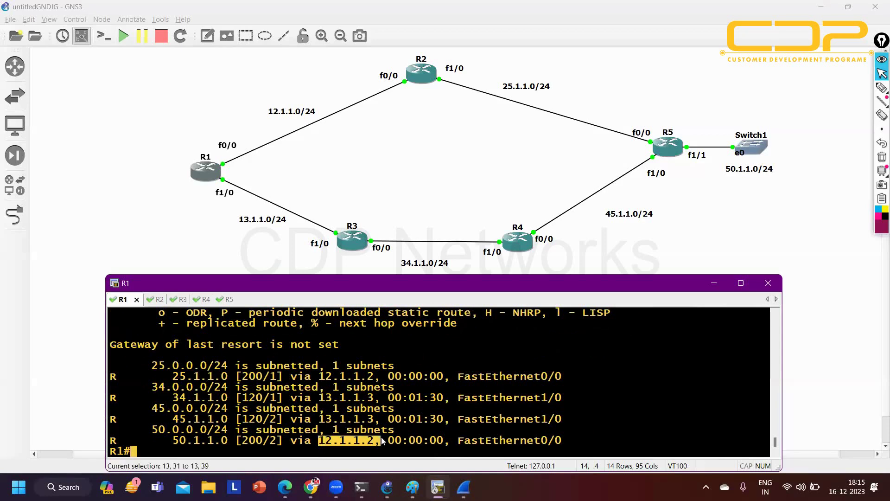
{"action": "left_click_drag", "start_coordinate": [263, 443], "coordinate": [246, 447]}
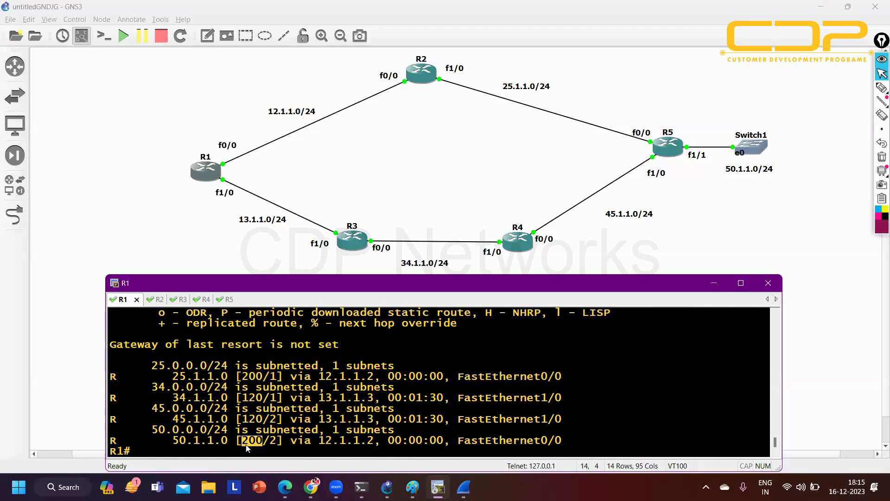
Run show ip route rip repeatedly on R1 to monitor which RIP routes and distances remain in the table
{"action": "type", "text": "sh"}
{"action": "key", "text": "Tab"}
{"action": "type", "text": "ip route rip"}
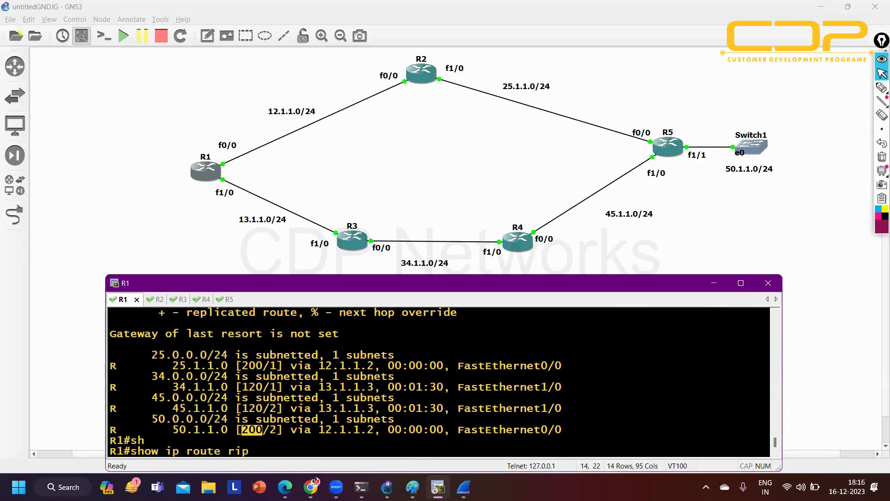
{"action": "key", "text": "Return"}
{"action": "key", "text": "Return"}
{"action": "key", "text": "Up"}
{"action": "key", "text": "Return"}
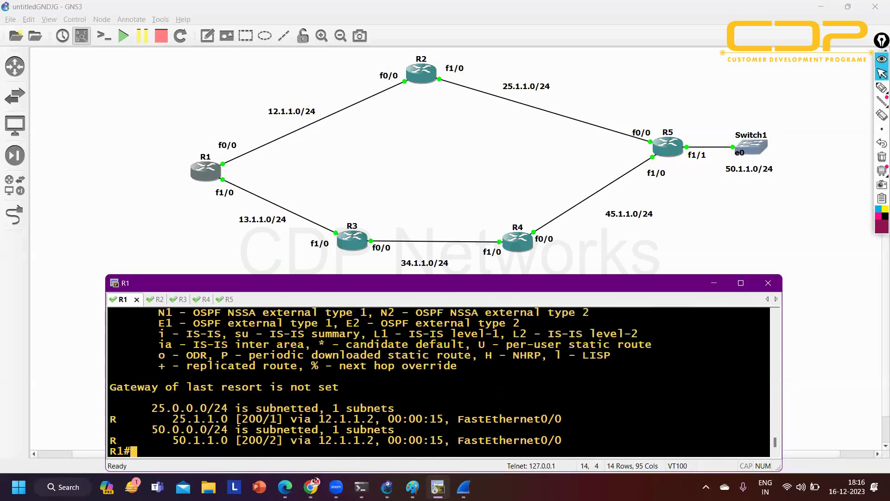
{"action": "key", "text": "Return"}
{"action": "key", "text": "Up"}
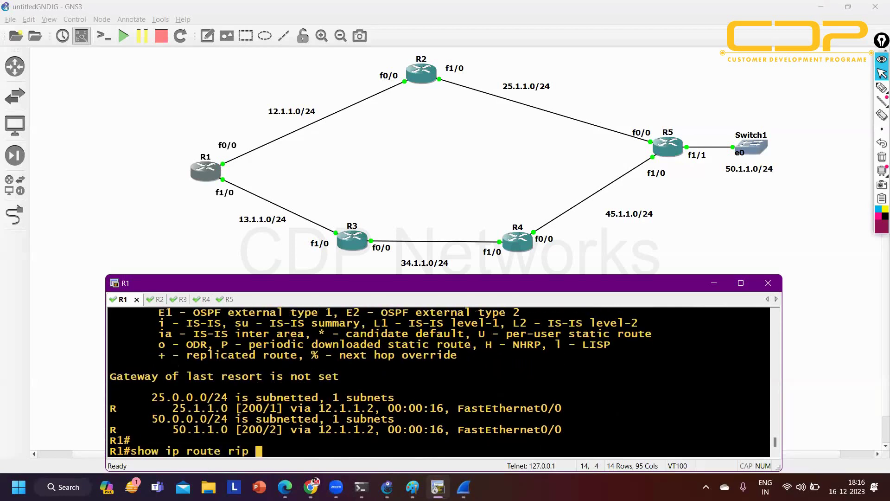
{"action": "key", "text": "Return"}
{"action": "key", "text": "Up"}
{"action": "key", "text": "Return"}
{"action": "key", "text": "Return"}
{"action": "key", "text": "Return"}
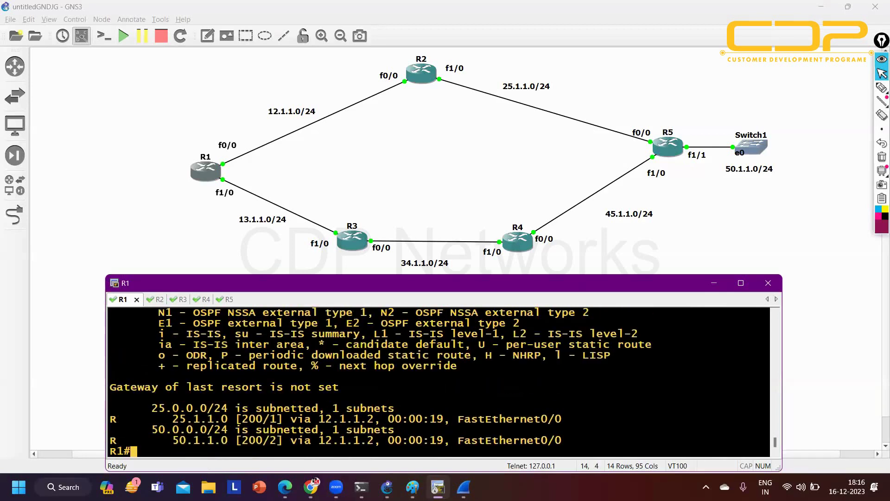
Enter the RIP router configuration mode on R1
{"action": "type", "text": "conf"}
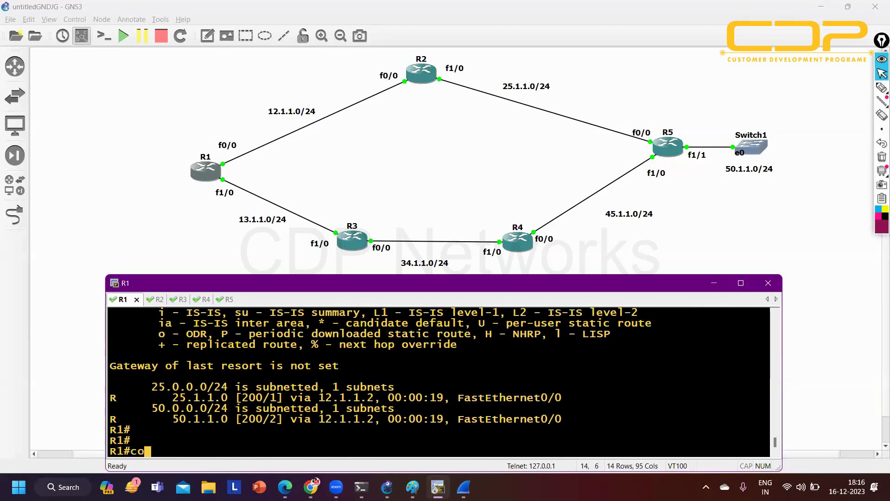
{"action": "key", "text": "Tab"}
{"action": "key", "text": "Return"}
{"action": "key", "text": "Return"}
{"action": "key", "text": "Return"}
{"action": "type", "text": "ro"}
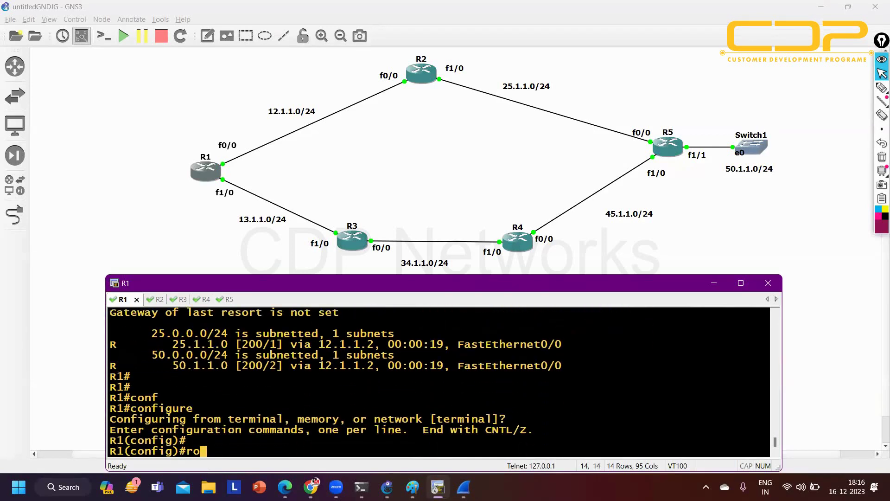
{"action": "key", "text": "Tab"}
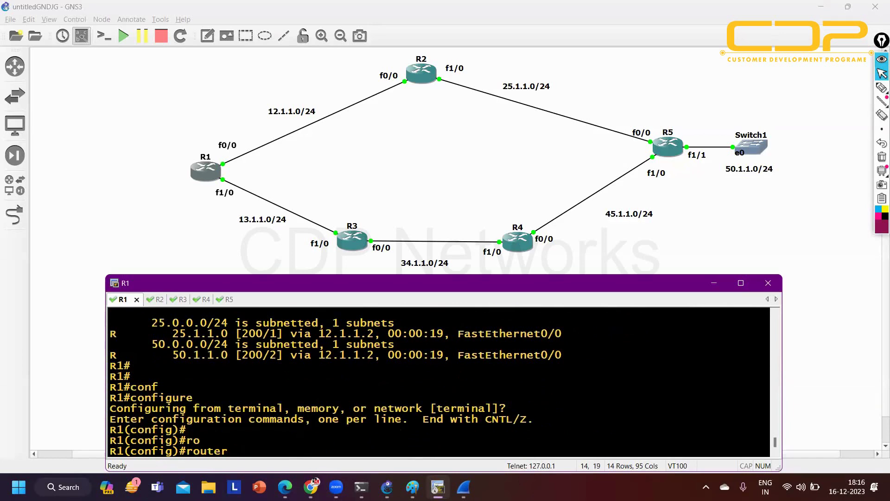
{"action": "type", "text": "ri"}
{"action": "key", "text": "Tab"}
{"action": "key", "text": "Return"}
Remove the general RIP administrative distance of 200 from R1 with no distance 200
{"action": "type", "text": "no d"}
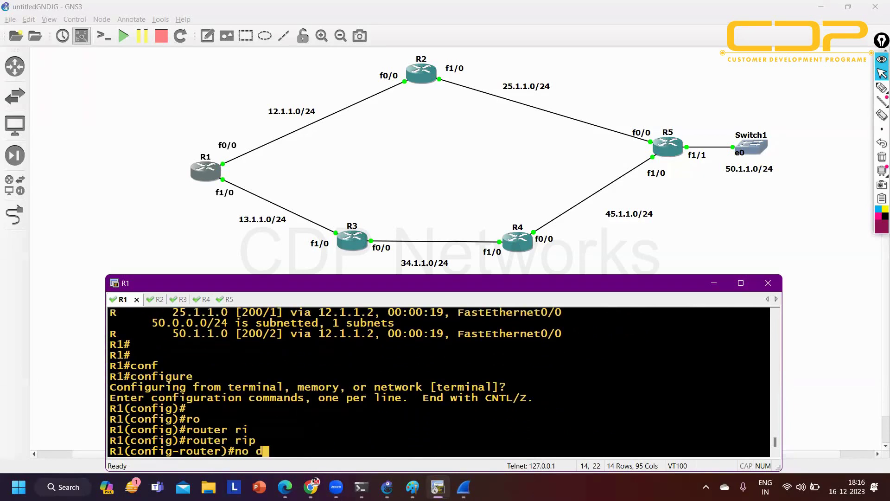
{"action": "type", "text": "i"}
{"action": "key", "text": "Tab"}
{"action": "type", "text": "stan"}
{"action": "key", "text": "Tab"}
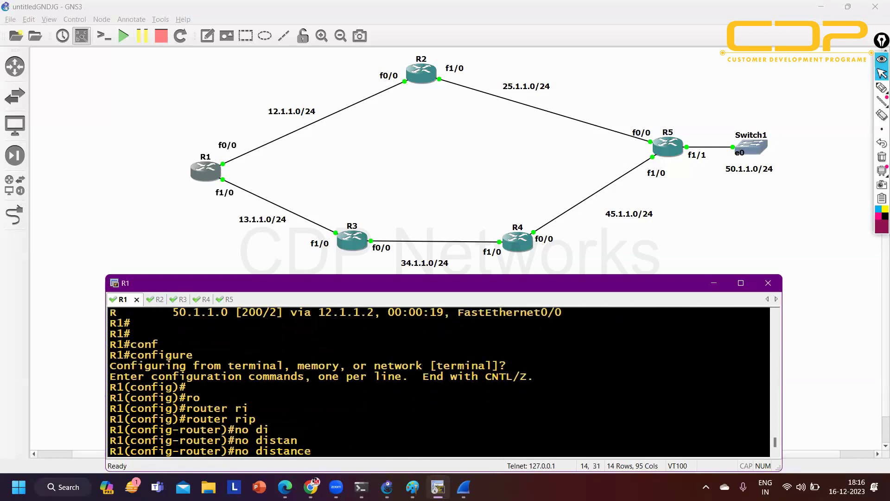
{"action": "type", "text": "200"}
{"action": "key", "text": "Return"}
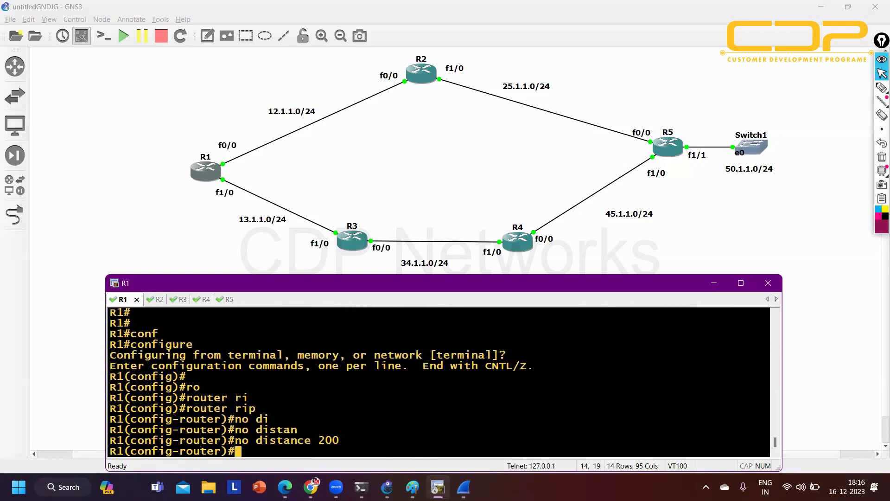
Set an administrative distance of 200 for RIP source 12.1.1.2 with wildcard 0.0.0.0 on R1 and leave configuration mode
{"action": "type", "text": "di"}
{"action": "key", "text": "Tab"}
{"action": "type", "text": "stan"}
{"action": "key", "text": "Tab"}
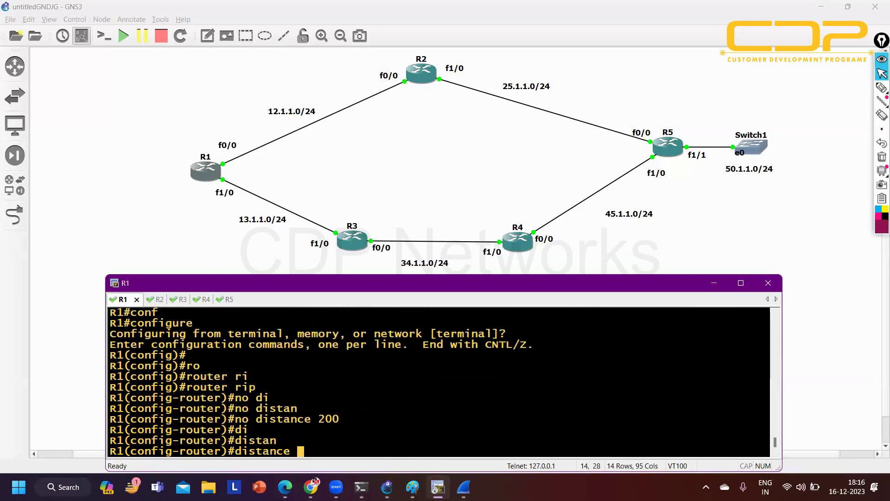
{"action": "type", "text": "200 12."}
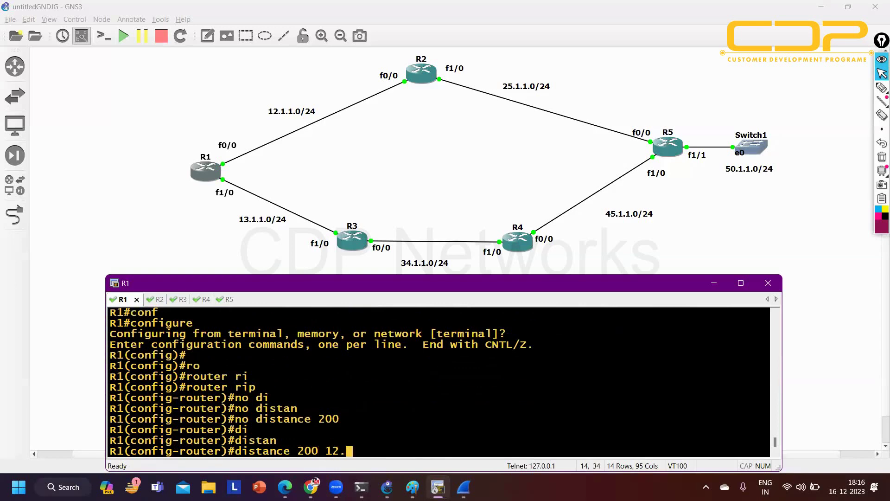
{"action": "type", "text": "1.1.2 0.0.0.0."}
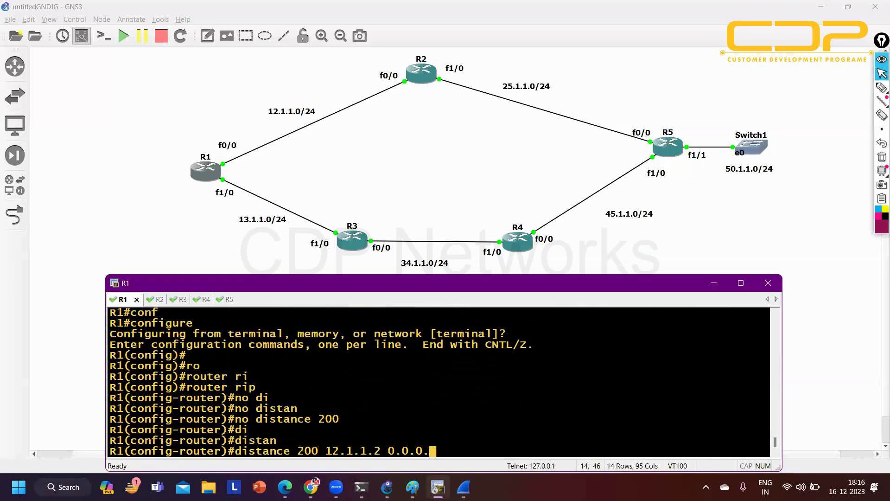
{"action": "key", "text": "Return"}
{"action": "key", "text": "ctrl+z"}
List R1's RIP routes with show ip route rip and examine the 50.1.1.0 entry
{"action": "key", "text": "Return"}
{"action": "key", "text": "Return"}
{"action": "type", "text": "sh"}
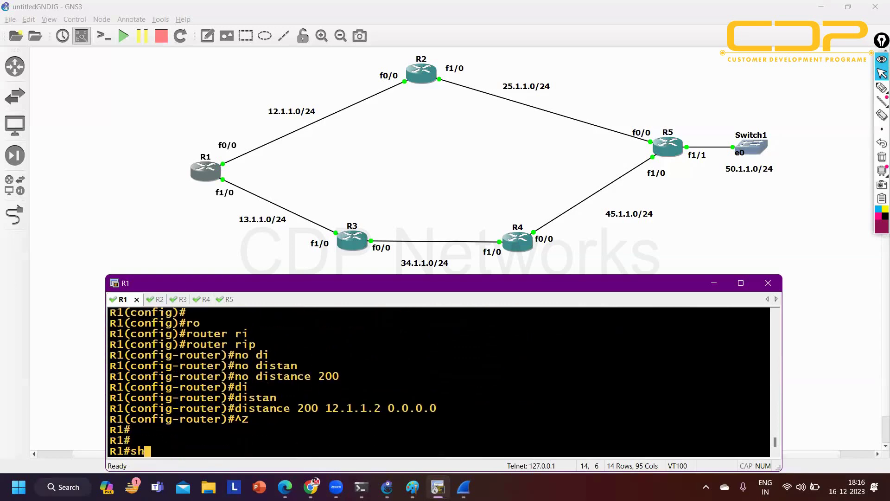
{"action": "key", "text": "Tab"}
{"action": "type", "text": "ip ro"}
{"action": "key", "text": "Tab"}
{"action": "type", "text": "rip"}
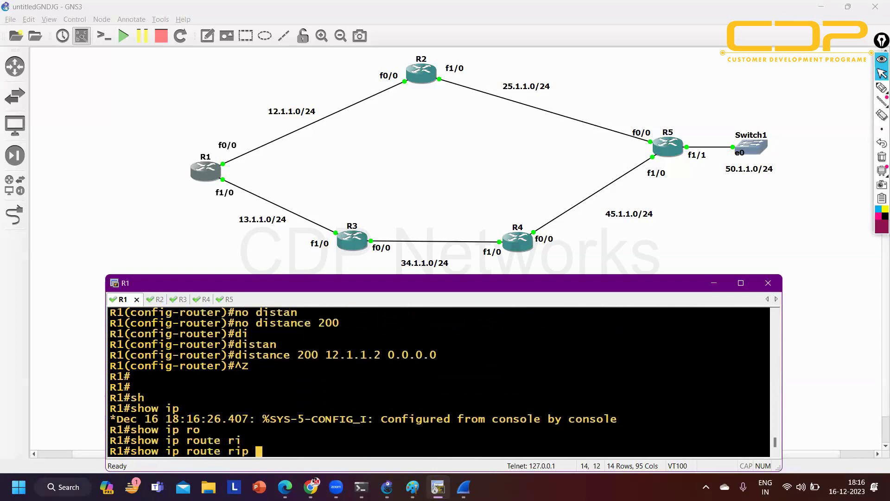
{"action": "key", "text": "Return"}
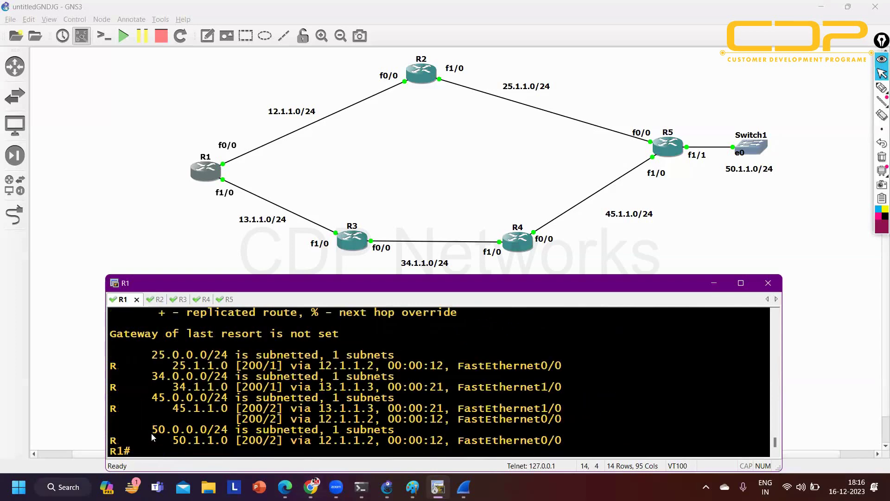
{"action": "left_click_drag", "start_coordinate": [153, 439], "coordinate": [305, 447]}
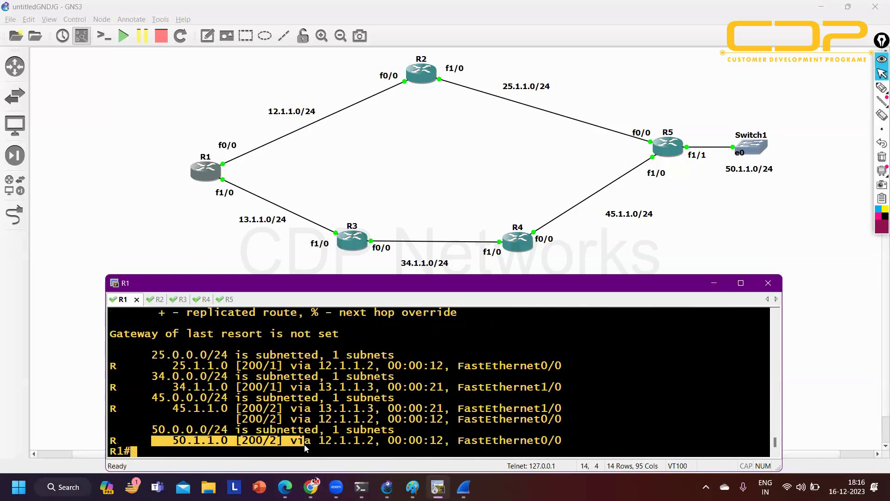
Run show ip route rip on R1 again to recheck the distances of its RIP routes
{"action": "key", "text": "Return"}
{"action": "key", "text": "Return"}
{"action": "key", "text": "Return"}
{"action": "key", "text": "Up"}
{"action": "key", "text": "Return"}
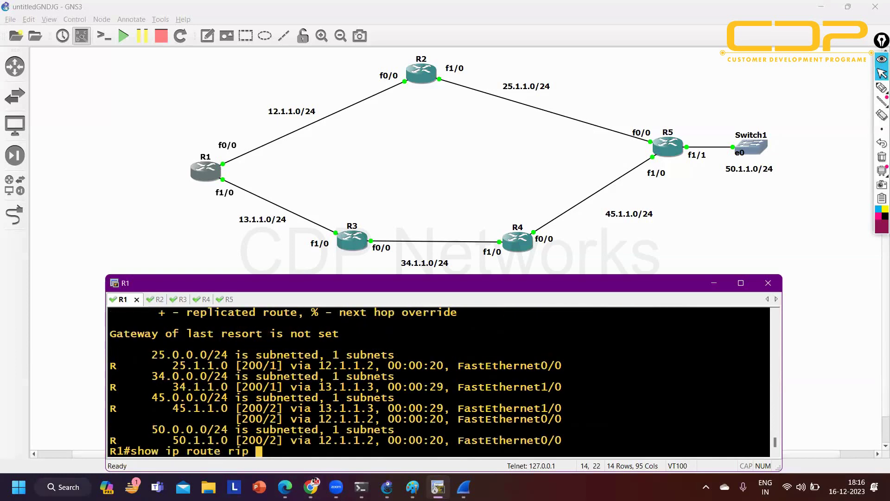
{"action": "key", "text": "Return"}
{"action": "key", "text": "Return"}
{"action": "key", "text": "Return"}
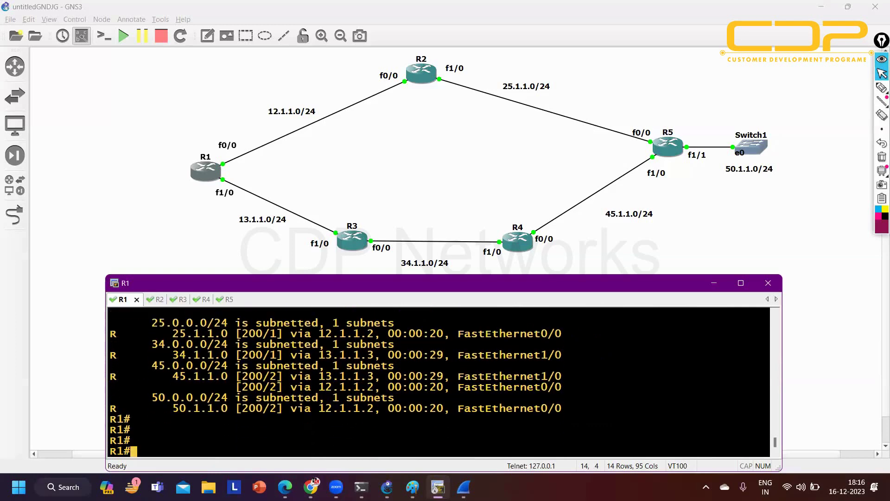
Switch to R5's console and remove its RIP administrative distance with no distance 200
{"action": "key", "text": "ctrl+Tab"}
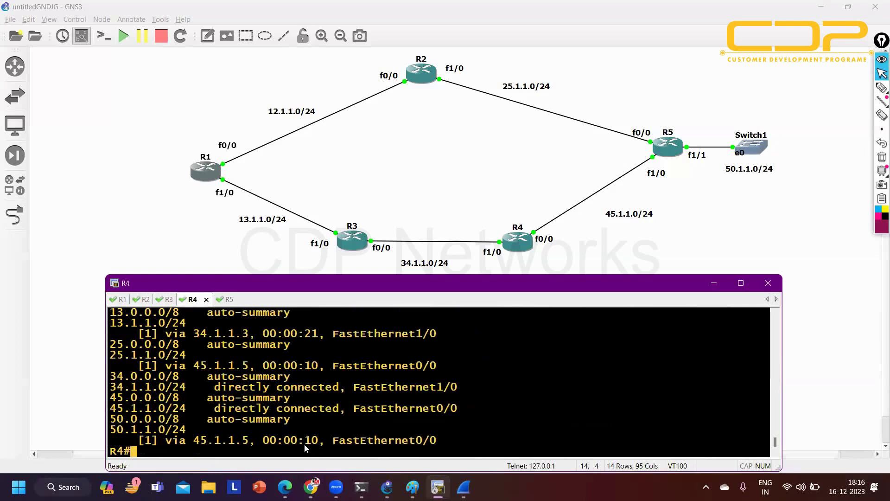
{"action": "key", "text": "ctrl+Tab"}
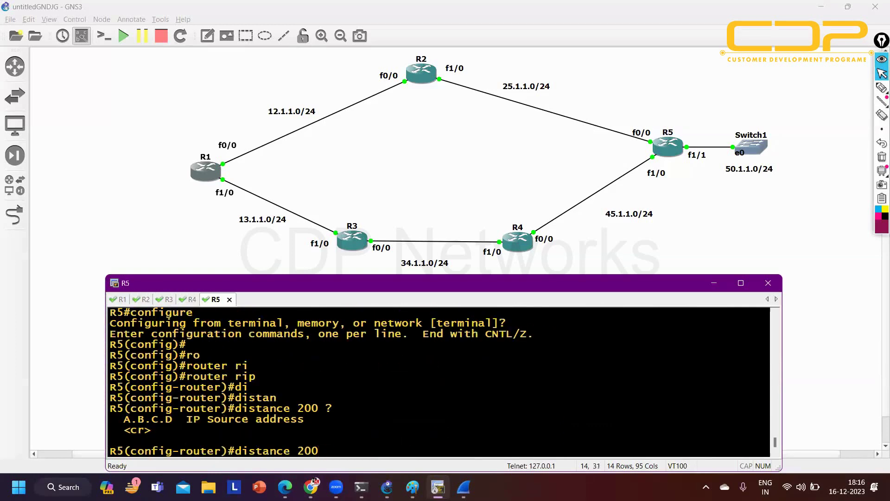
{"action": "key", "text": "Left"}
{"action": "key", "text": "Left"}
{"action": "key", "text": "Left"}
{"action": "key", "text": "Left"}
{"action": "key", "text": "Left"}
{"action": "key", "text": "Left"}
{"action": "key", "text": "Left"}
{"action": "key", "text": "Left"}
{"action": "key", "text": "Left"}
{"action": "key", "text": "Left"}
{"action": "key", "text": "Left"}
{"action": "key", "text": "Left"}
{"action": "type", "text": "no"}
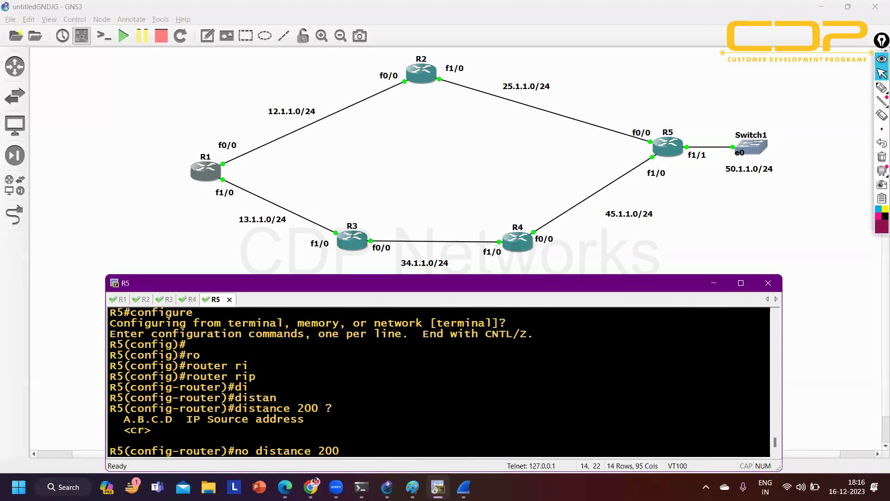
{"action": "key", "text": "Return"}
{"action": "key", "text": "Return"}
{"action": "key", "text": "Return"}
Return to R1's console, refresh its RIP route list, and examine the next hop and administrative distance of the 50.1.1.0 route
{"action": "key", "text": "ctrl+Tab"}
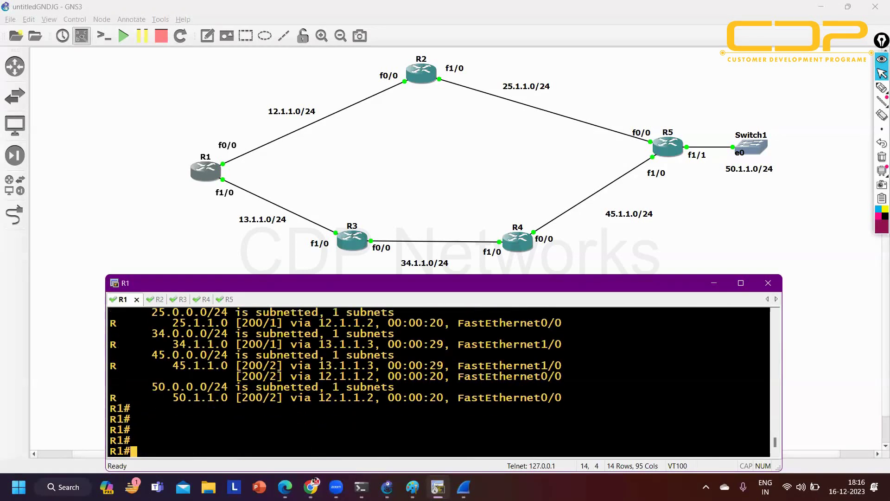
{"action": "key", "text": "Up"}
{"action": "key", "text": "Return"}
{"action": "key", "text": "Return"}
{"action": "key", "text": "Up"}
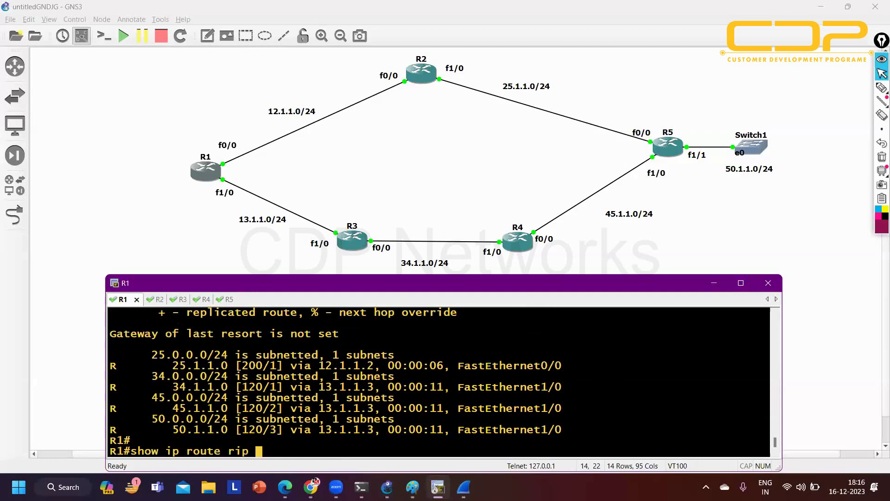
{"action": "key", "text": "Return"}
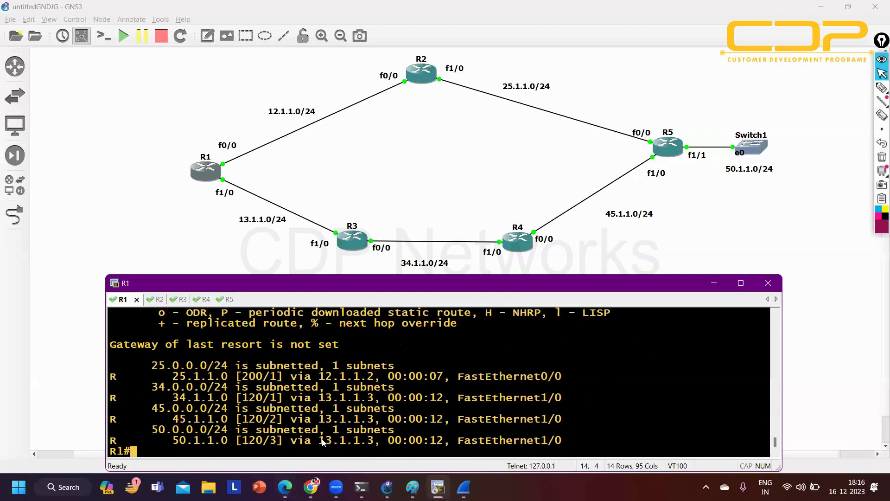
{"action": "double_click", "coordinate": [323, 442]}
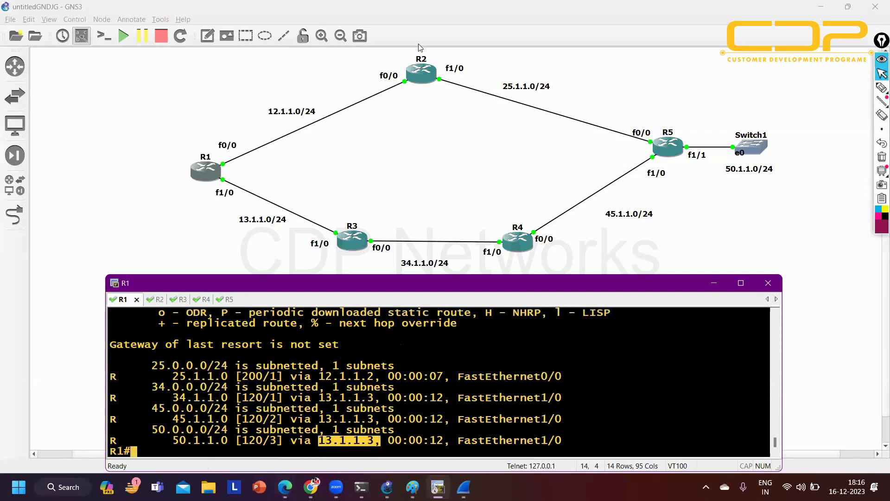
{"action": "left_click", "coordinate": [249, 444]}
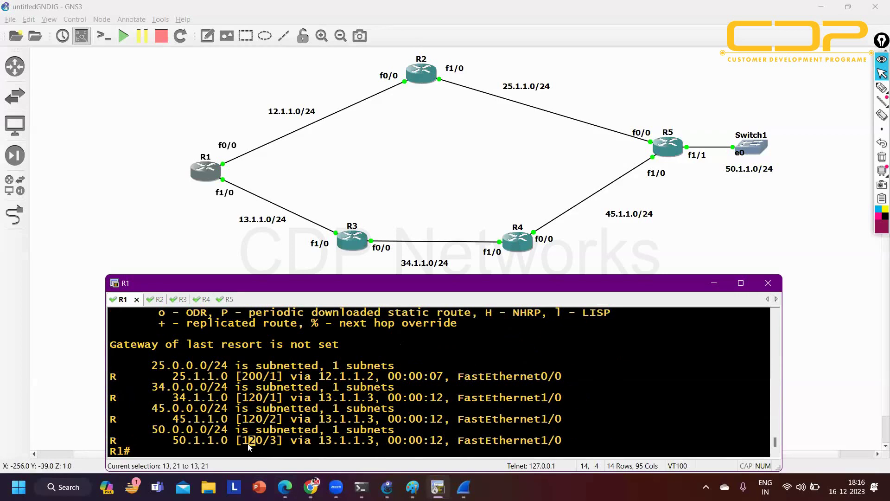
{"action": "left_click_drag", "start_coordinate": [249, 443], "coordinate": [246, 445]}
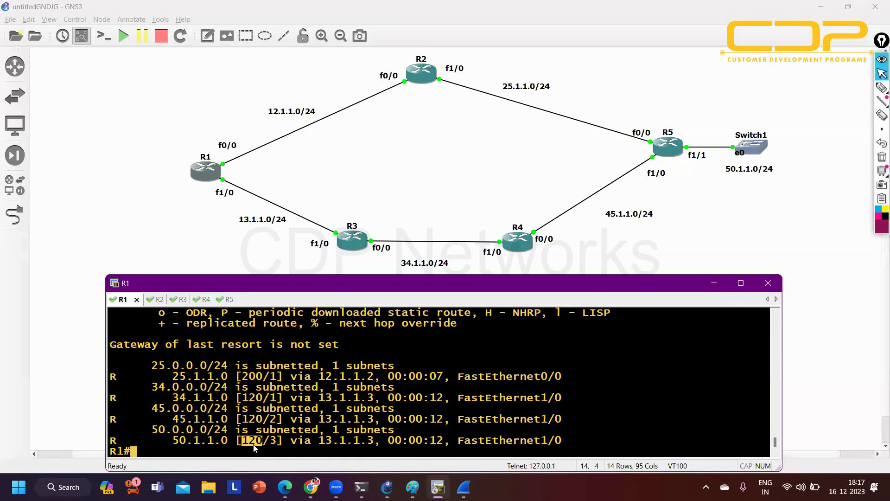
Open RIP router configuration on R1 from privileged mode
{"action": "type", "text": "conf"}
{"action": "key", "text": "Tab"}
{"action": "key", "text": "Return"}
{"action": "key", "text": "Return"}
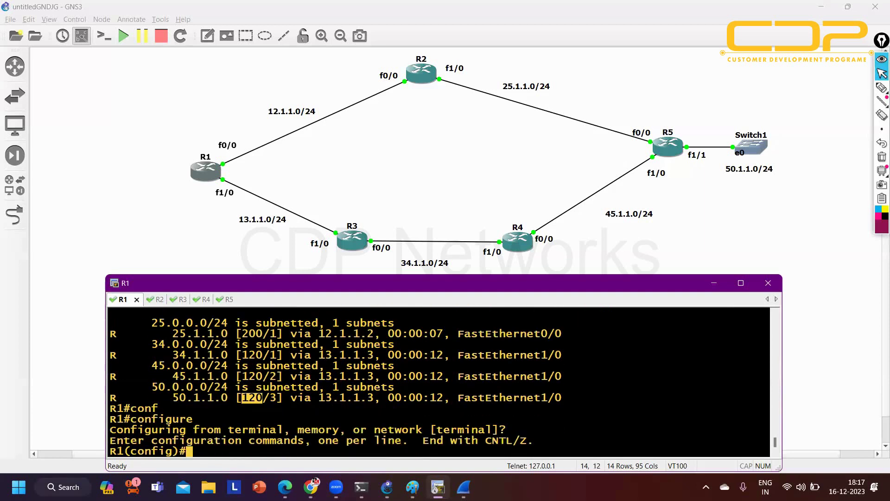
{"action": "key", "text": "Return"}
{"action": "type", "text": "ro"}
{"action": "key", "text": "Tab"}
{"action": "type", "text": "ri"}
{"action": "key", "text": "Tab"}
{"action": "key", "text": "Return"}
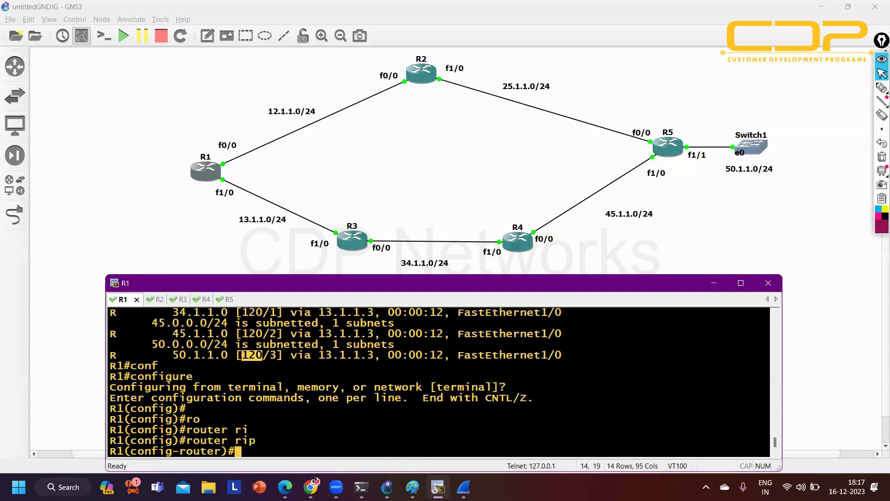
Remove the administrative distance of 200 for RIP source 12.1.1.2 with wildcard 0.0.0.0 from R1 and exit configuration mode
{"action": "type", "text": "no di"}
{"action": "key", "text": "Tab"}
{"action": "type", "text": "st"}
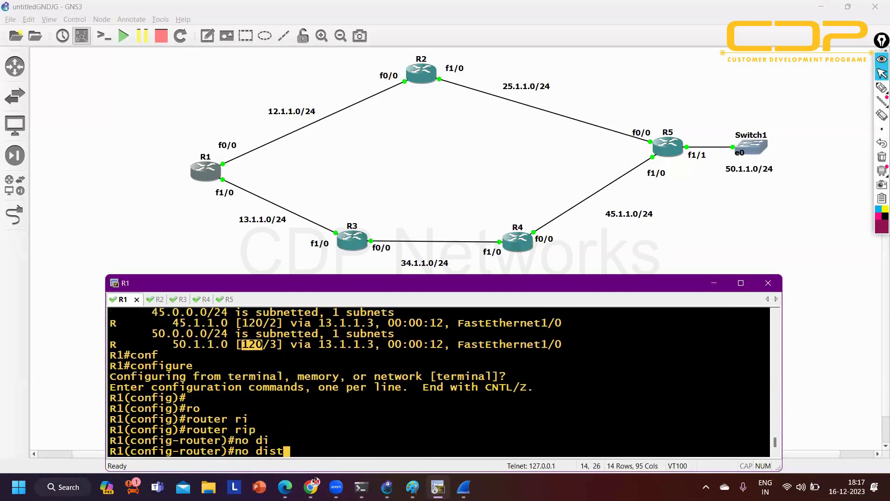
{"action": "type", "text": "an"}
{"action": "key", "text": "Tab"}
{"action": "type", "text": "20"}
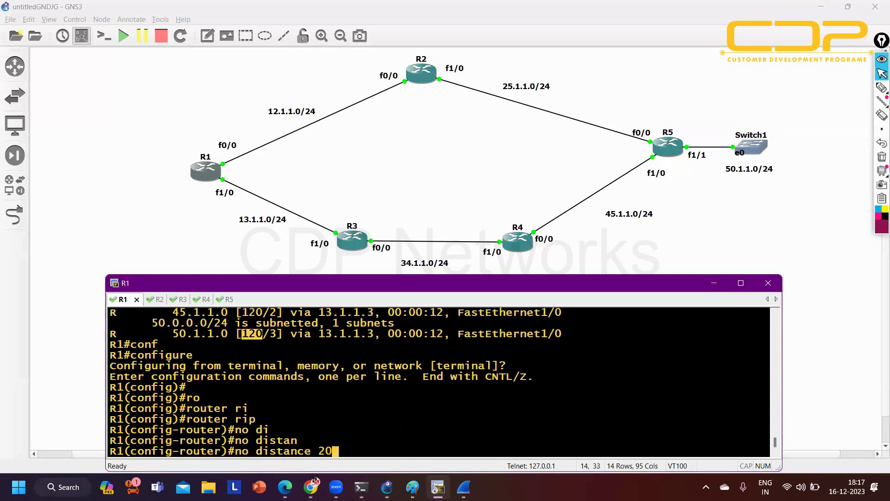
{"action": "type", "text": "0 12.1.1.2 0.0.0.0"}
{"action": "key", "text": "Return"}
{"action": "key", "text": "ctrl+z"}
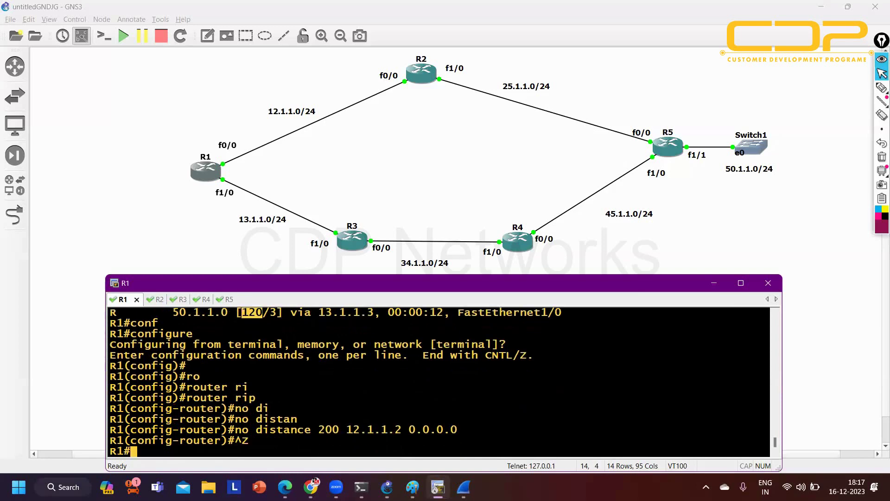
List R1's RIP routes with show ip route rip to check the distances and next hops after the removal
{"action": "key", "text": "Return"}
{"action": "key", "text": "Return"}
{"action": "key", "text": "Return"}
{"action": "key", "text": "Return"}
{"action": "key", "text": "Return"}
{"action": "key", "text": "Return"}
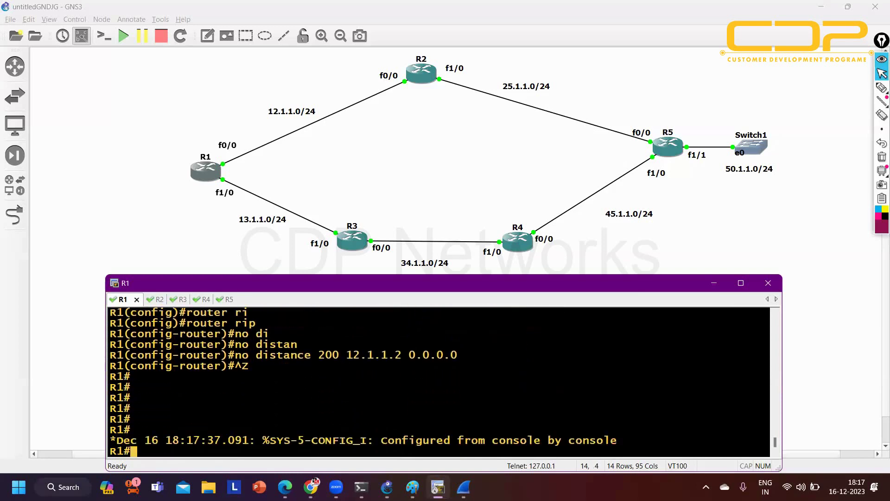
{"action": "key", "text": "Return"}
{"action": "key", "text": "Return"}
{"action": "type", "text": "sh"}
{"action": "key", "text": "Tab"}
{"action": "type", "text": "ip ro"}
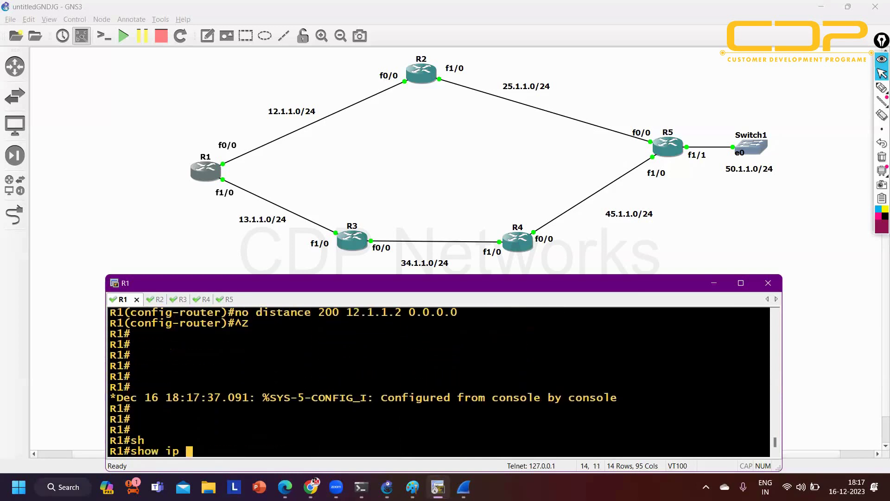
{"action": "key", "text": "Tab"}
{"action": "type", "text": "r"}
{"action": "key", "text": "Tab"}
{"action": "key", "text": "Return"}
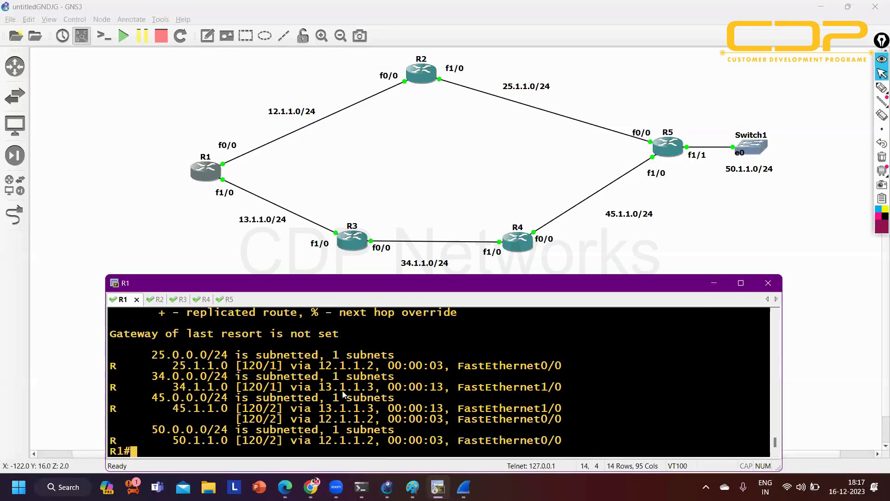
{"action": "key", "text": "Return"}
{"action": "key", "text": "Return"}
{"action": "key", "text": "Return"}
{"action": "key", "text": "Return"}
{"action": "key", "text": "Return"}
{"action": "key", "text": "Return"}
{"action": "key", "text": "Return"}
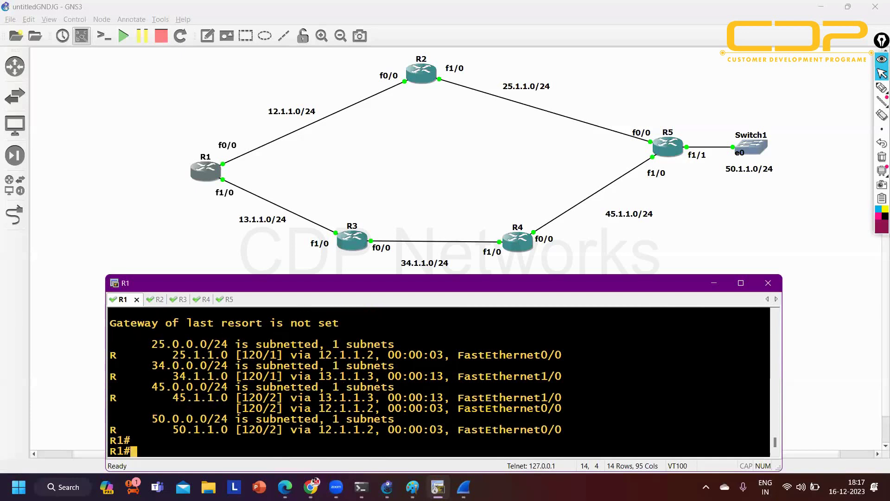
{"action": "key", "text": "Return"}
{"action": "key", "text": "Return"}
{"action": "key", "text": "Return"}
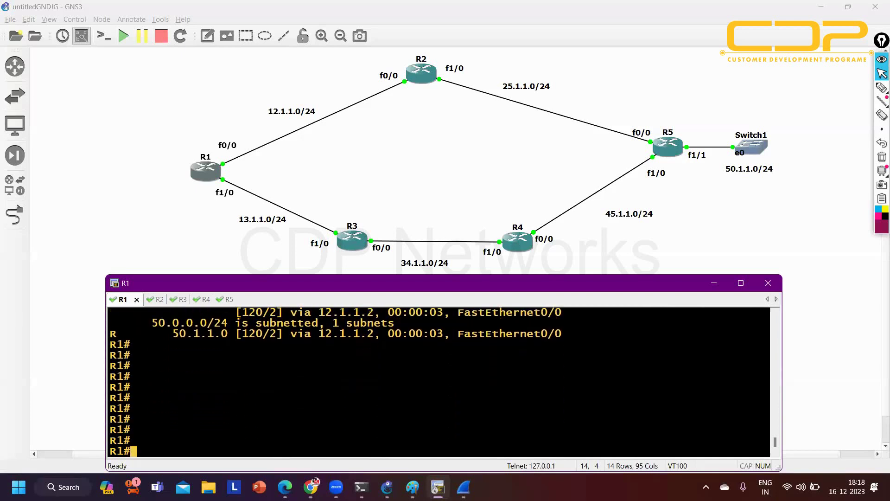
{"action": "key", "text": "Return"}
{"action": "key", "text": "Return"}
{"action": "key", "text": "Return"}
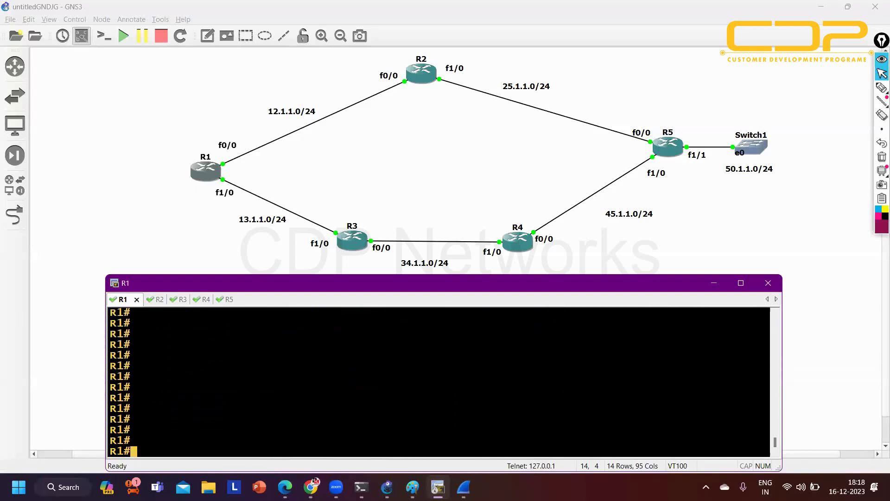
Enter global configuration mode on R1 and open its RIP router configuration
{"action": "type", "text": "conf"}
{"action": "key", "text": "Return"}
{"action": "key", "text": "Return"}
{"action": "key", "text": "Return"}
{"action": "key", "text": "Return"}
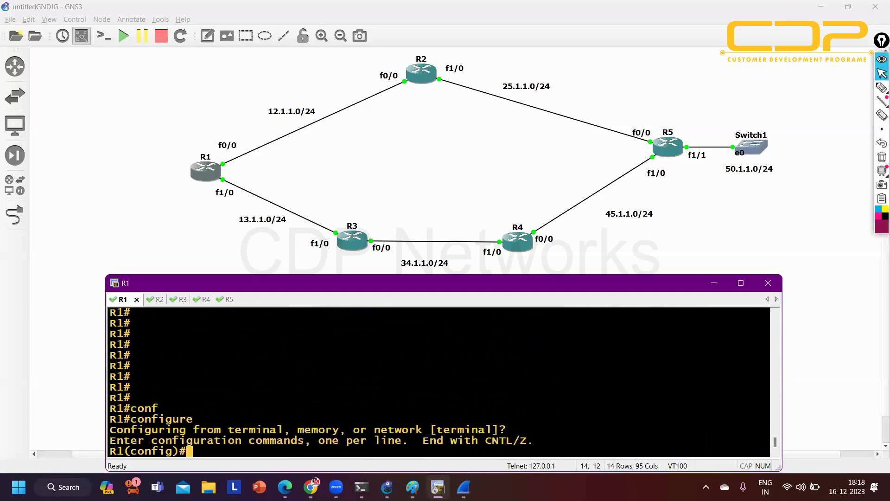
{"action": "type", "text": "ro"}
{"action": "key", "text": "Tab"}
{"action": "type", "text": "ri"}
{"action": "key", "text": "Tab"}
{"action": "key", "text": "Return"}
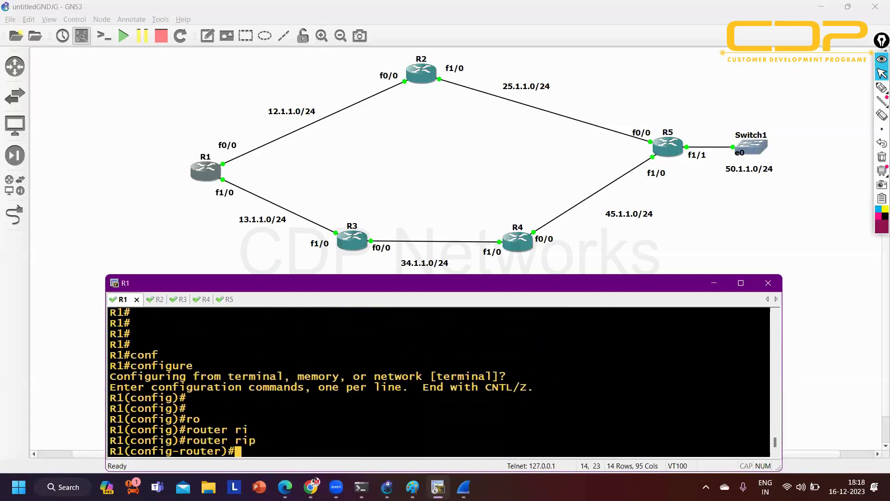
Look up the accepted values of the default-metric command with context help in R1's RIP configuration
{"action": "type", "text": "def"}
{"action": "key", "text": "Tab"}
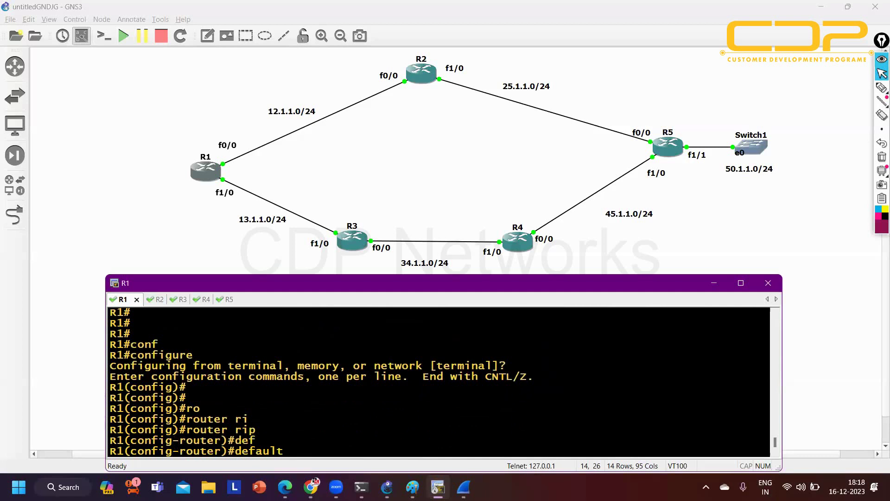
{"action": "type", "text": "-m"}
{"action": "key", "text": "Tab"}
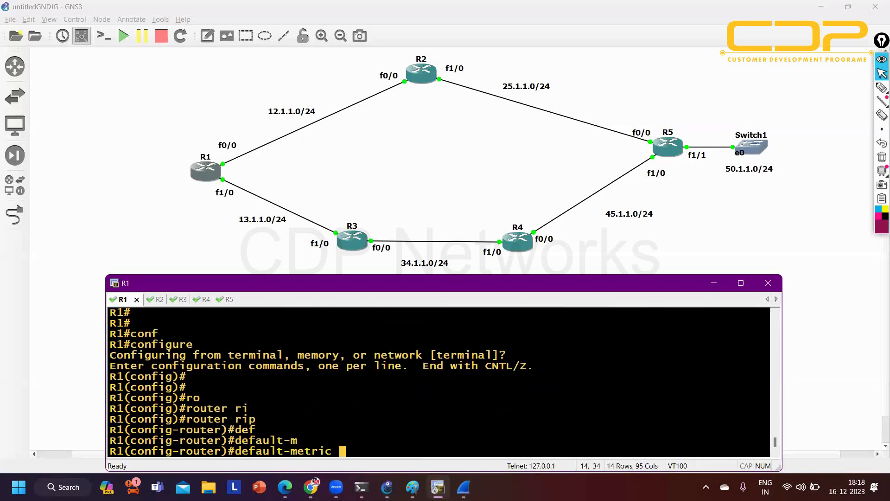
{"action": "type", "text": "?"}
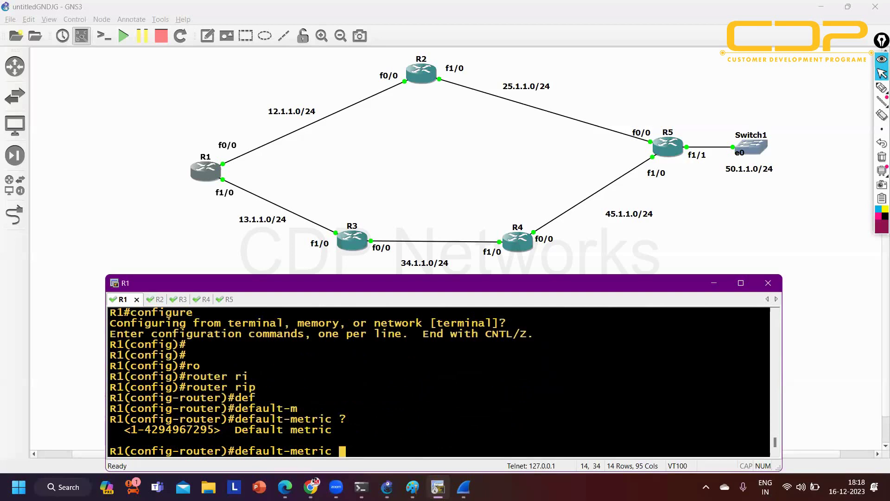
{"action": "key", "text": "ctrl+Tab"}
{"action": "key", "text": "ctrl+Tab"}
{"action": "key", "text": "ctrl+Tab"}
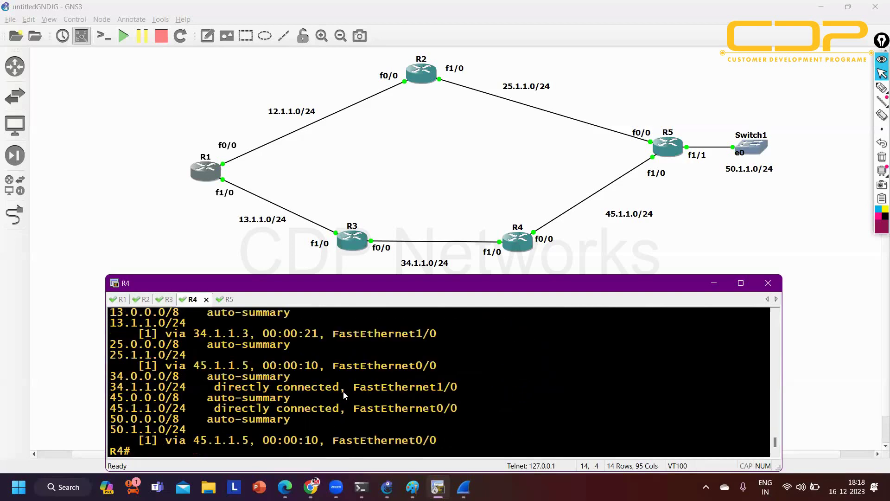
{"action": "key", "text": "ctrl+Tab"}
{"action": "key", "text": "ctrl+Tab"}
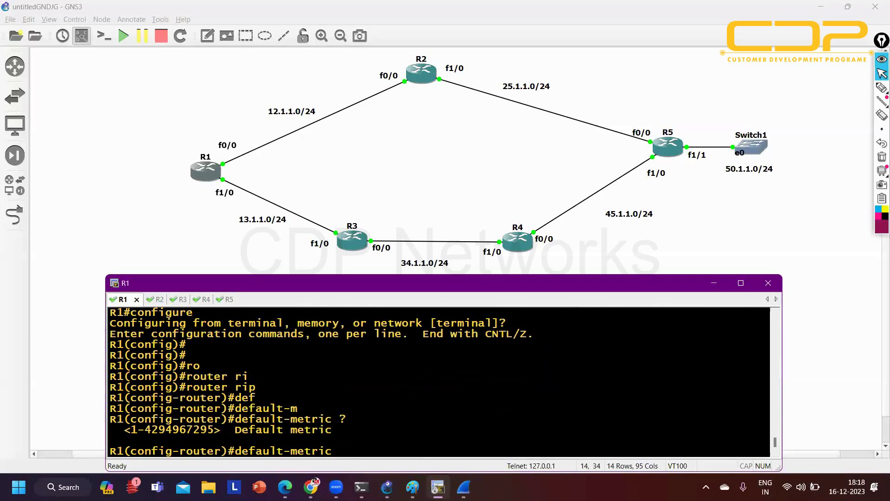
Clear the unfinished default-metric command and list the available RIP router configuration commands on R1
{"action": "key", "text": "BackSpace"}
{"action": "key", "text": "BackSpace"}
{"action": "key", "text": "BackSpace"}
{"action": "key", "text": "BackSpace"}
{"action": "key", "text": "BackSpace"}
{"action": "key", "text": "BackSpace"}
{"action": "key", "text": "BackSpace"}
{"action": "key", "text": "BackSpace"}
{"action": "key", "text": "BackSpace"}
{"action": "key", "text": "BackSpace"}
{"action": "key", "text": "BackSpace"}
{"action": "key", "text": "BackSpace"}
{"action": "key", "text": "BackSpace"}
{"action": "key", "text": "BackSpace"}
{"action": "key", "text": "BackSpace"}
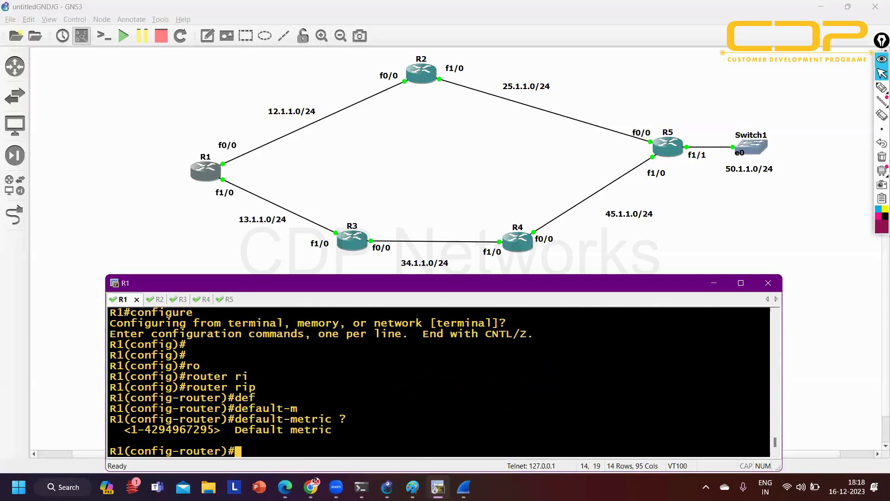
{"action": "type", "text": "?"}
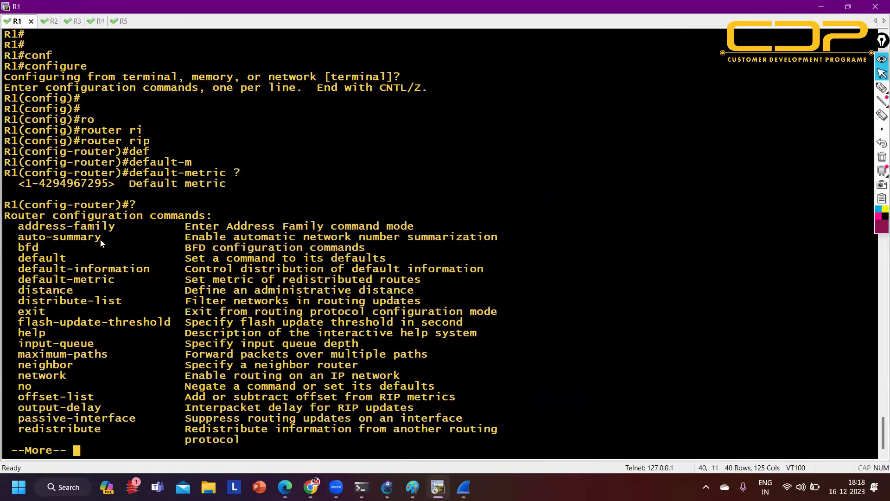
Examine the auto-summary, distance, exit and maximum-paths entries in the command list, and return to privileged mode
{"action": "double_click", "coordinate": [18, 236]}
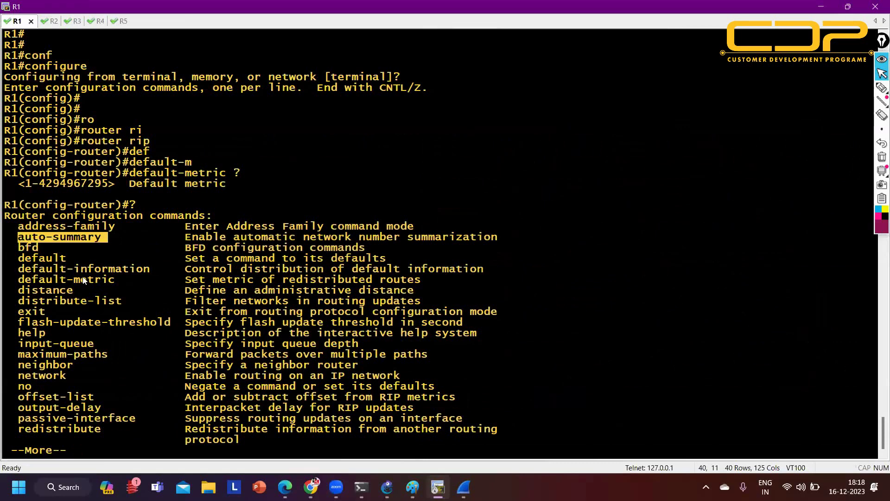
{"action": "double_click", "coordinate": [27, 292]}
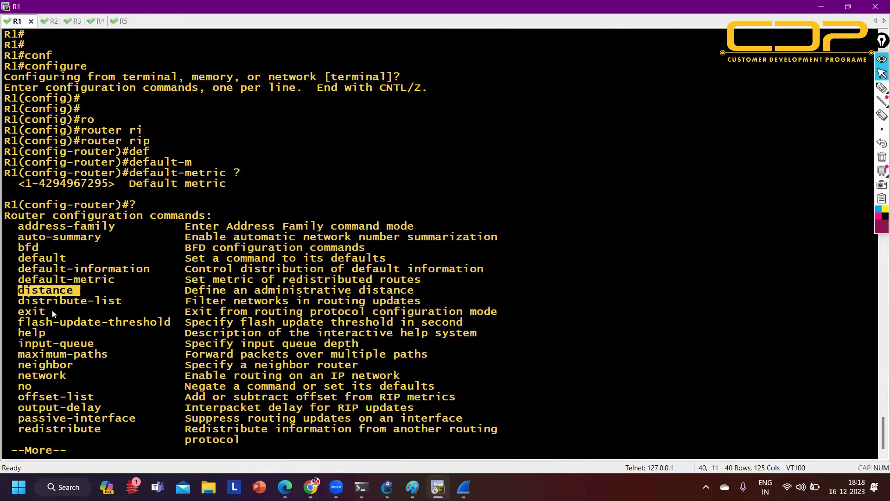
{"action": "double_click", "coordinate": [22, 312]}
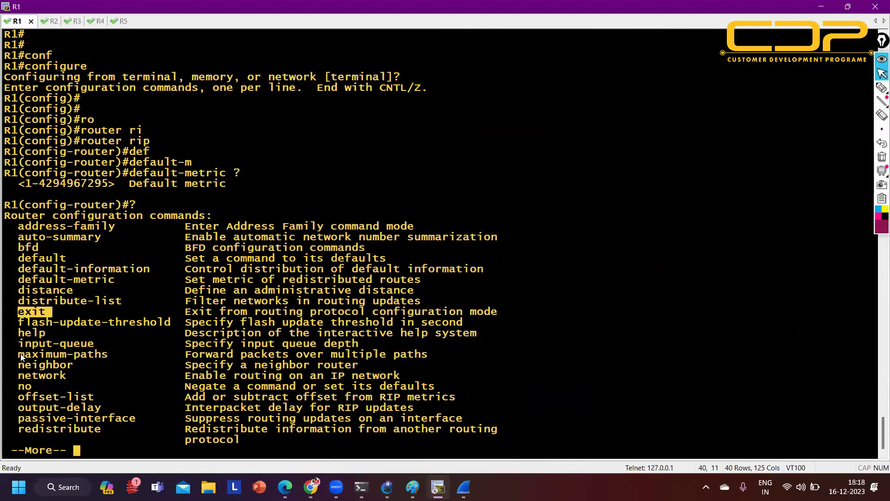
{"action": "left_click_drag", "start_coordinate": [21, 356], "coordinate": [116, 353]}
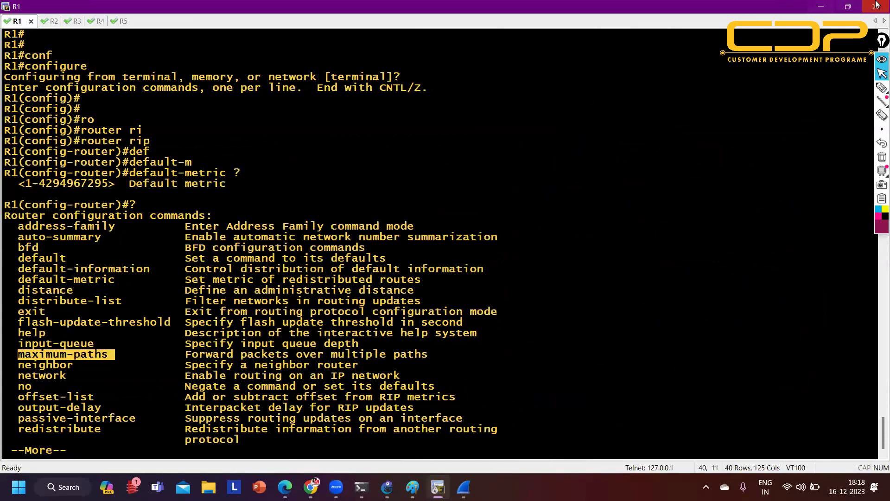
{"action": "key", "text": "q"}
{"action": "key", "text": "ctrl+z"}
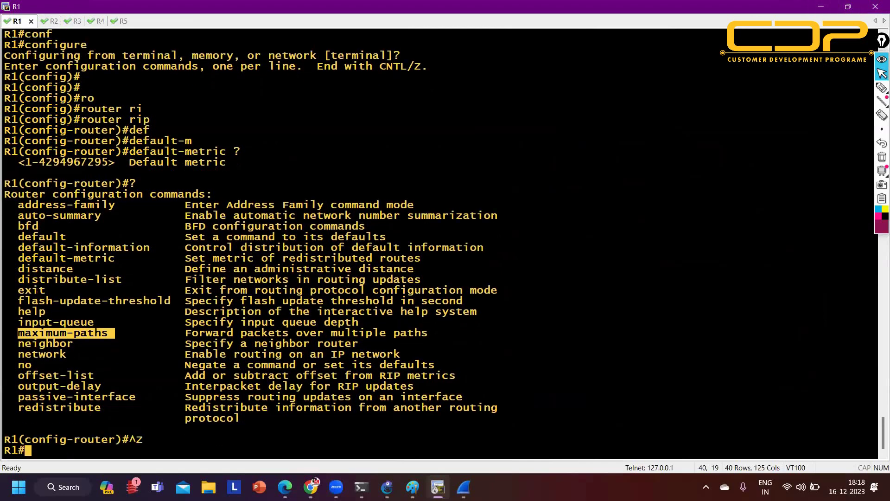
Run show ip protocols on R1 and examine the RIP maximum path value through to the end of the output
{"action": "type", "text": "sh"}
{"action": "key", "text": "Tab"}
{"action": "type", "text": "ip pro"}
{"action": "key", "text": "Tab"}
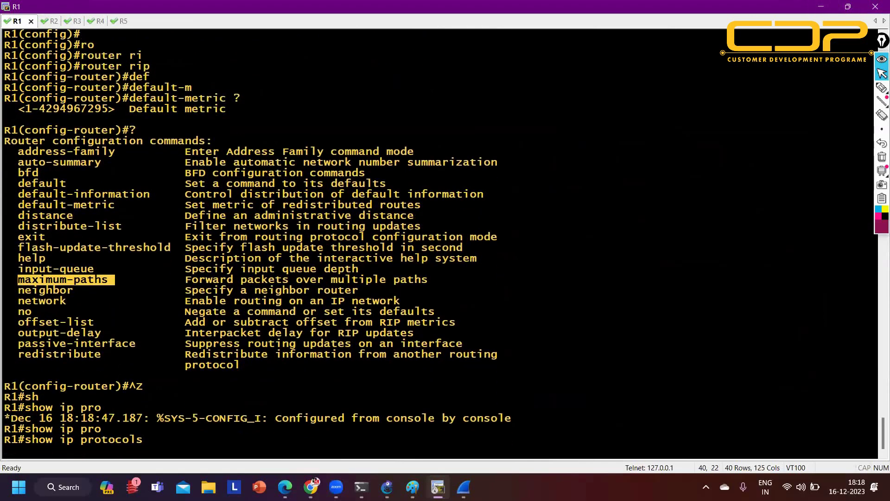
{"action": "key", "text": "Return"}
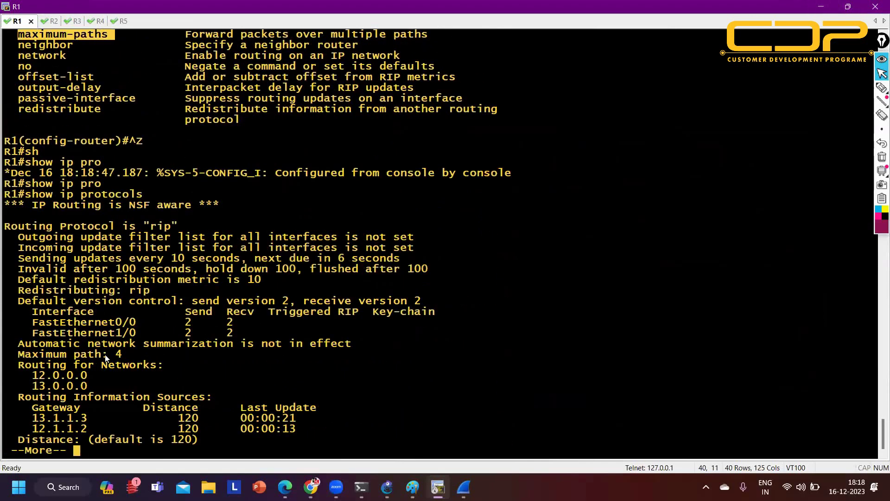
{"action": "left_click_drag", "start_coordinate": [18, 352], "coordinate": [122, 355]}
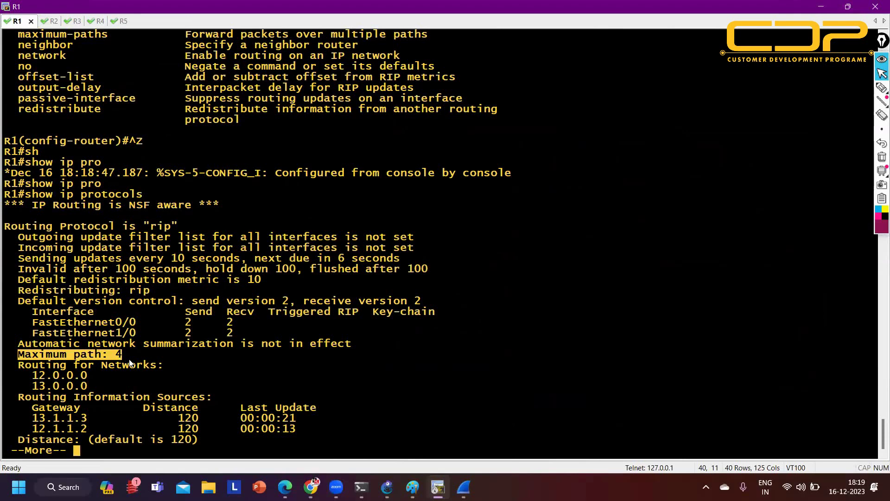
{"action": "key", "text": "space"}
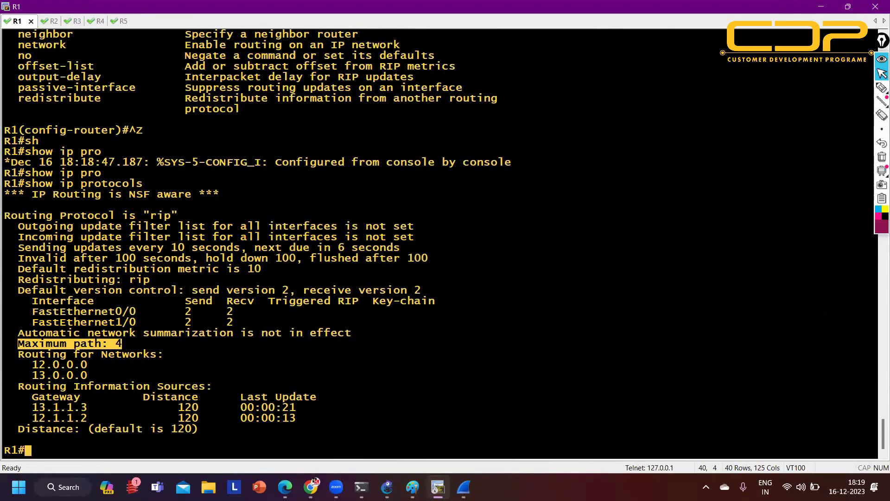
Reopen RIP router configuration on R1 from privileged mode
{"action": "type", "text": "conf"}
{"action": "key", "text": "Tab"}
{"action": "key", "text": "Return"}
{"action": "key", "text": "Return"}
{"action": "key", "text": "Return"}
{"action": "key", "text": "Return"}
{"action": "key", "text": "Return"}
{"action": "key", "text": "Return"}
{"action": "key", "text": "Return"}
{"action": "key", "text": "Return"}
{"action": "key", "text": "Return"}
{"action": "key", "text": "Return"}
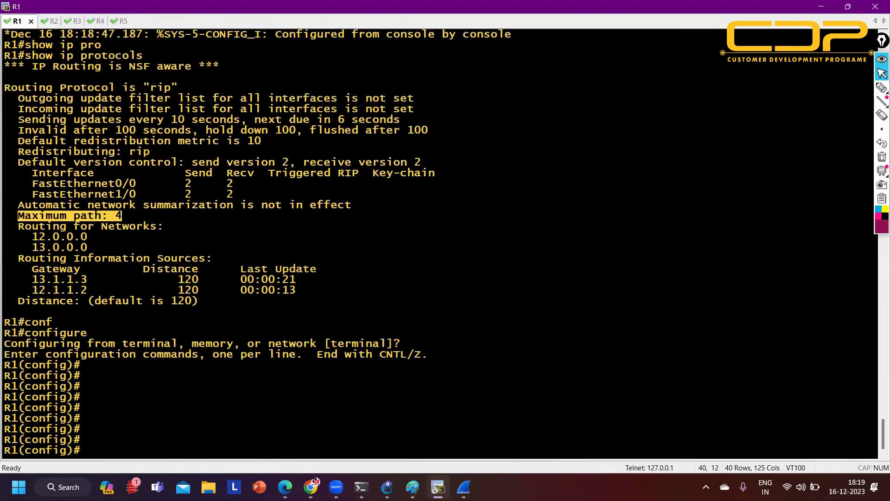
{"action": "type", "text": "ro"}
{"action": "key", "text": "Tab"}
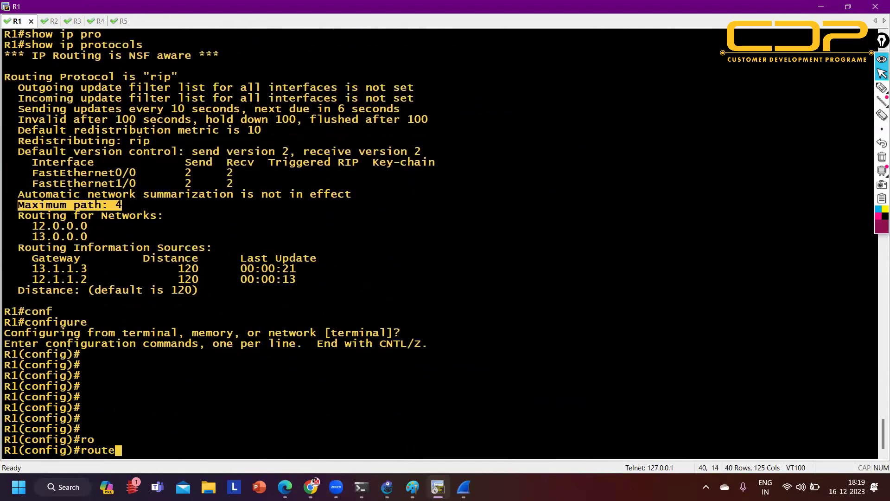
{"action": "type", "text": "ri"}
{"action": "key", "text": "Tab"}
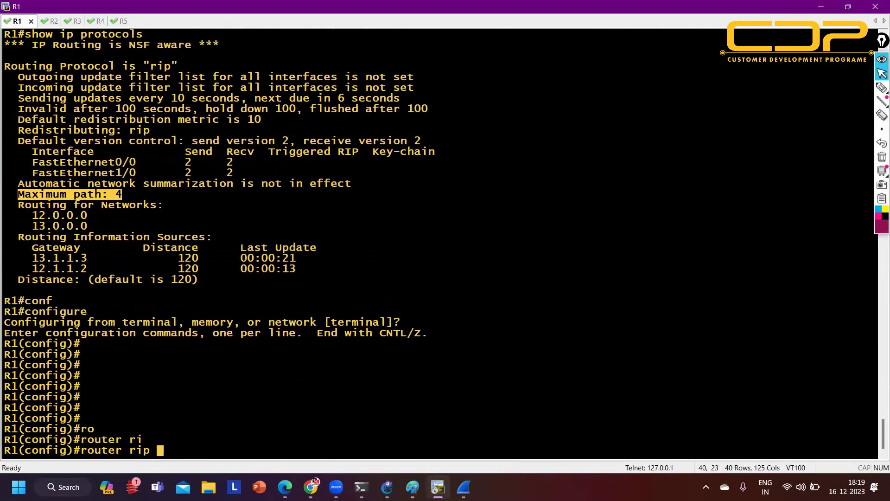
{"action": "key", "text": "Return"}
Set RIP maximum-paths to 1 on R1 and exit configuration mode
{"action": "type", "text": "ma"}
{"action": "key", "text": "Tab"}
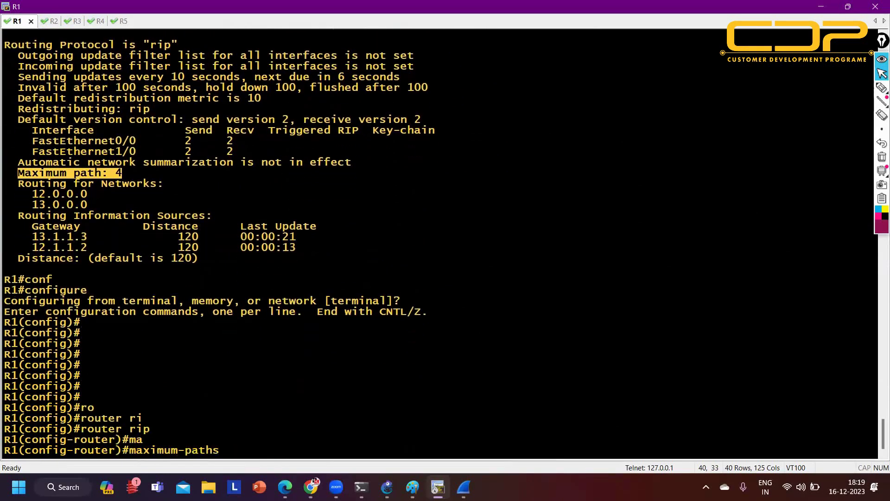
{"action": "type", "text": "1"}
{"action": "key", "text": "Return"}
{"action": "key", "text": "ctrl+z"}
Run show ip protocols on R1 to verify the maximum path setting, and restore the console window beneath the topology
{"action": "type", "text": "sh"}
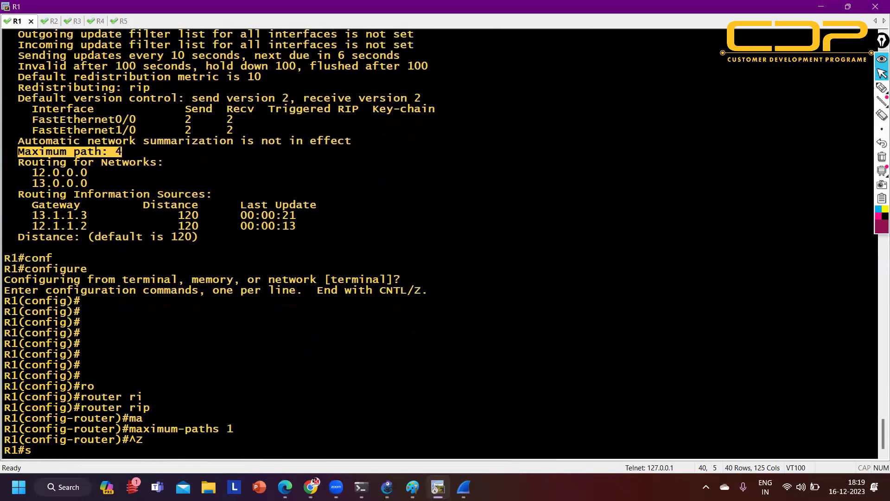
{"action": "key", "text": "Tab"}
{"action": "type", "text": "ip pro"}
{"action": "key", "text": "Tab"}
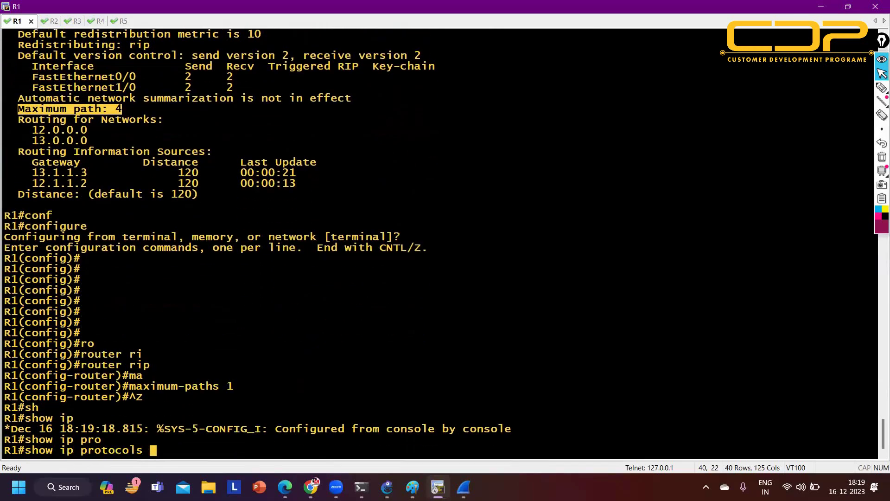
{"action": "key", "text": "Return"}
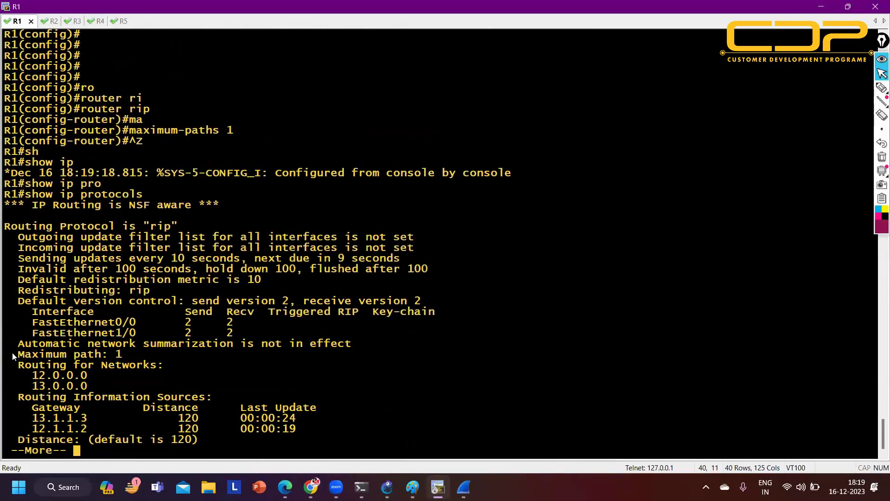
{"action": "left_click_drag", "start_coordinate": [12, 355], "coordinate": [163, 355]}
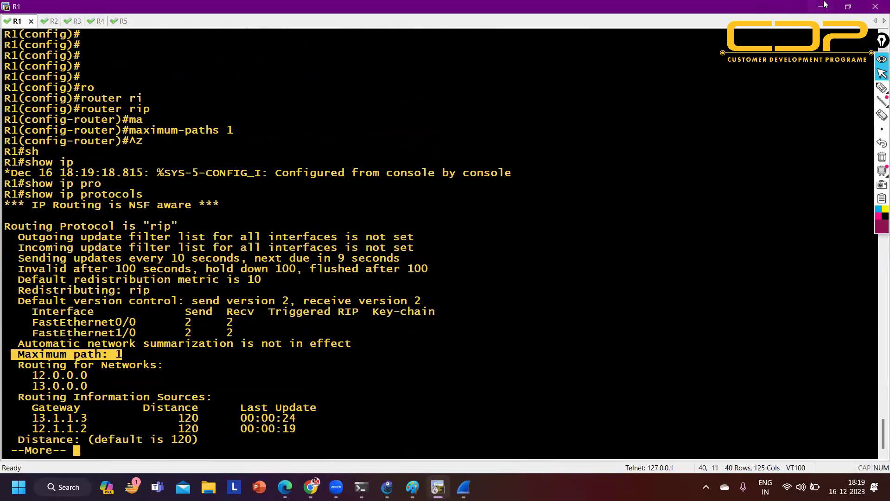
{"action": "left_click", "coordinate": [848, 9]}
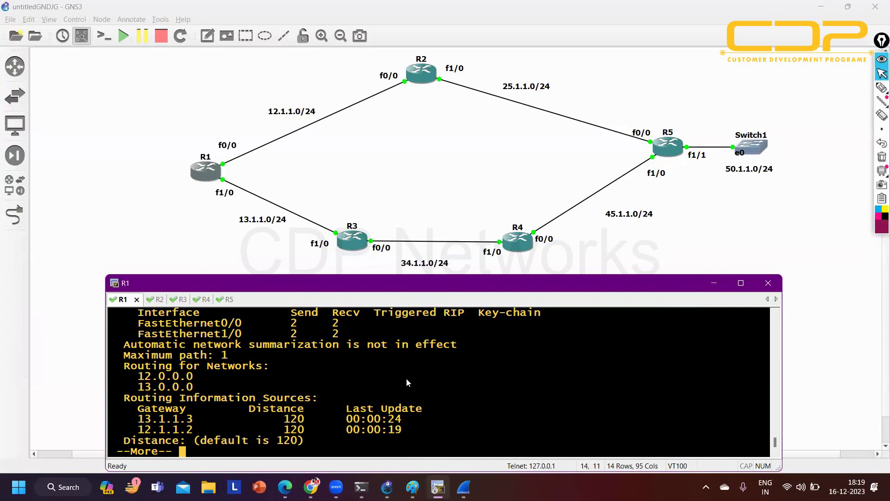
Finish the protocol output and enter RIP router configuration on R1 again
{"action": "key", "text": "Return"}
{"action": "key", "text": "Return"}
{"action": "key", "text": "Return"}
{"action": "type", "text": "conf"}
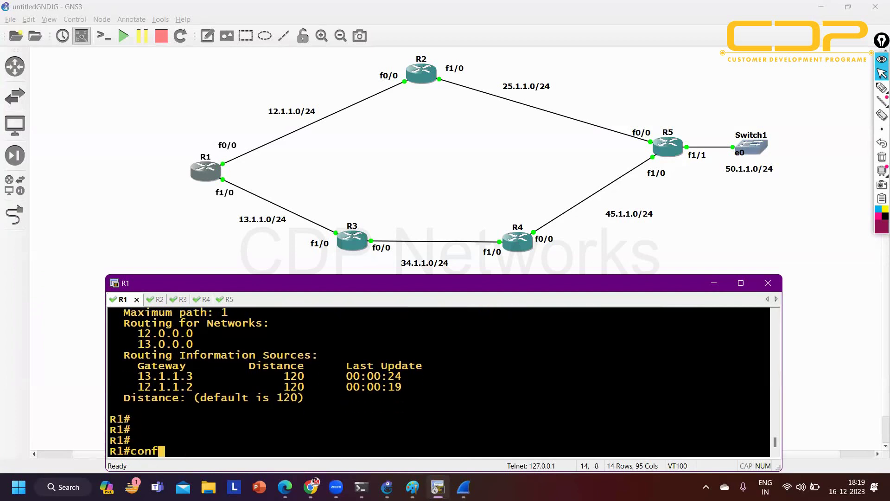
{"action": "key", "text": "Tab"}
{"action": "key", "text": "Return"}
{"action": "key", "text": "Return"}
{"action": "key", "text": "Return"}
{"action": "key", "text": "Return"}
{"action": "type", "text": "ro"}
{"action": "key", "text": "Tab"}
{"action": "type", "text": "r ri"}
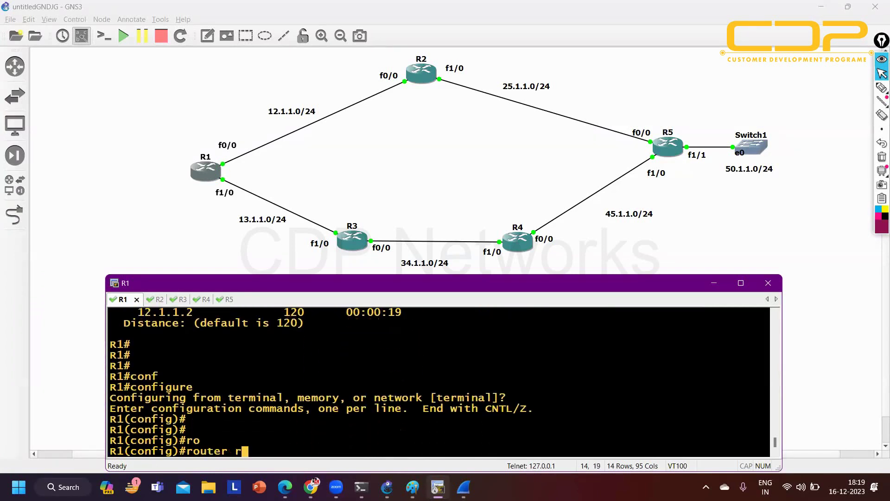
{"action": "key", "text": "Tab"}
{"action": "key", "text": "Return"}
List the RIP router configuration commands in the enlarged console, examine the neighbor entry and its description, and restore the window size
{"action": "type", "text": "?"}
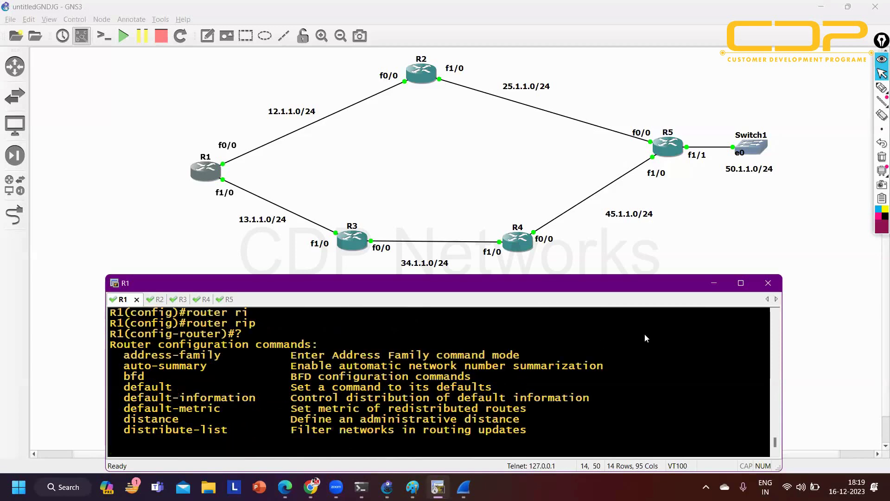
{"action": "double_click", "coordinate": [626, 277]}
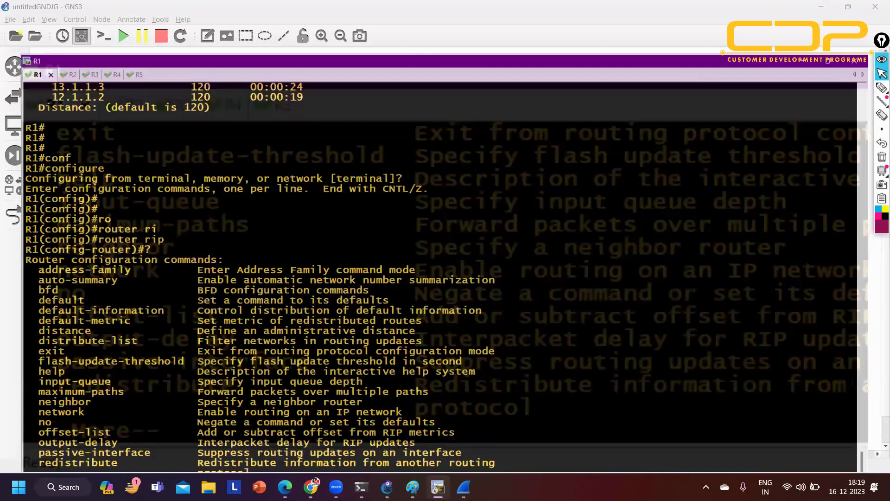
{"action": "key", "text": "Return"}
{"action": "key", "text": "Return"}
{"action": "key", "text": "Return"}
{"action": "key", "text": "Return"}
{"action": "key", "text": "Return"}
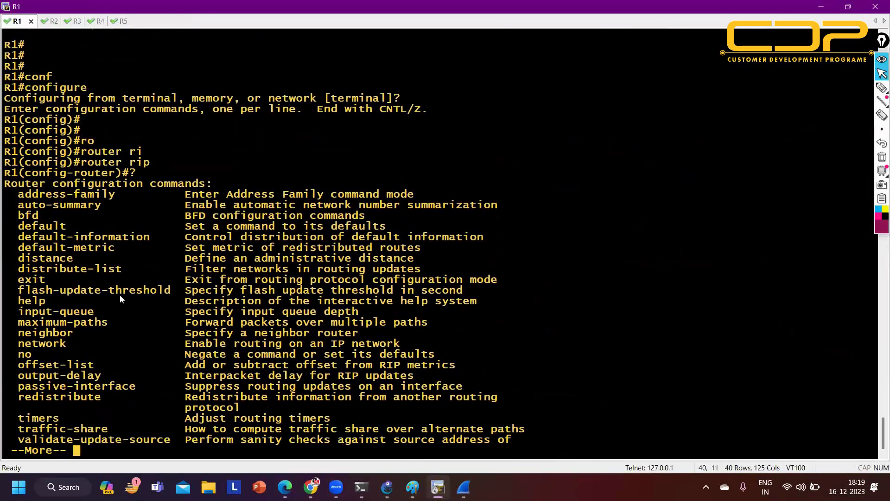
{"action": "left_click_drag", "start_coordinate": [119, 294], "coordinate": [95, 313]}
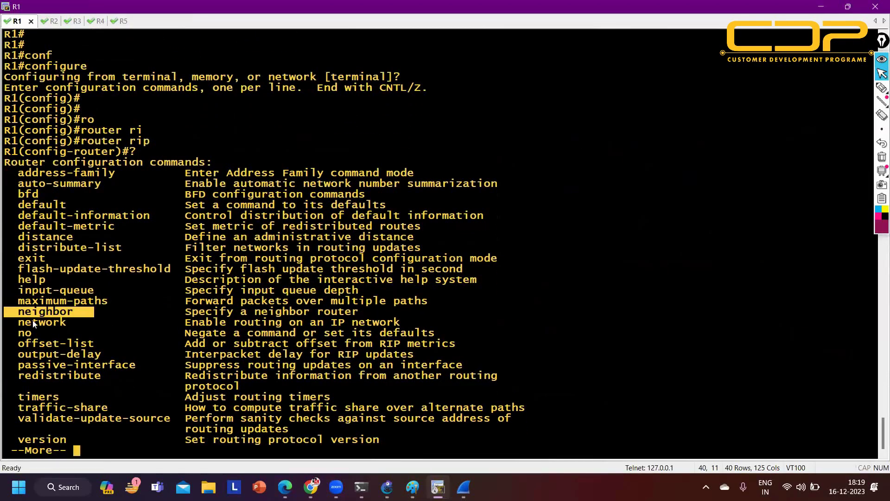
{"action": "left_click_drag", "start_coordinate": [123, 310], "coordinate": [360, 312]}
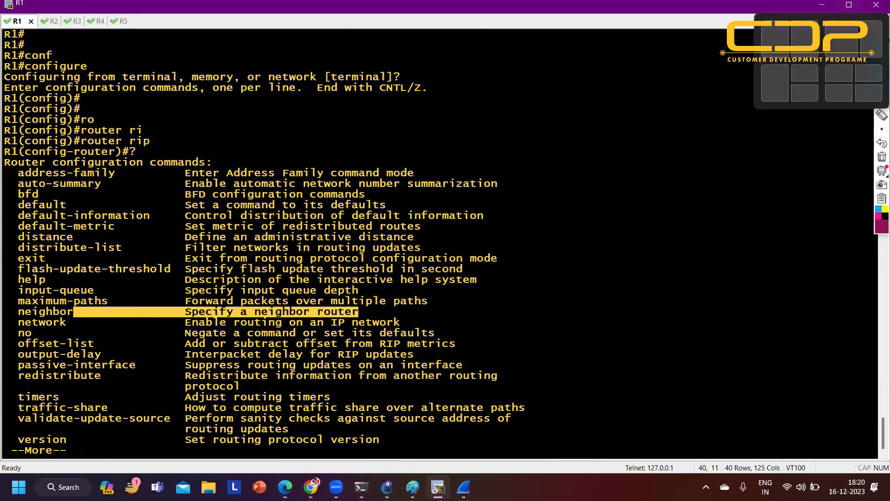
{"action": "left_click", "coordinate": [849, 6]}
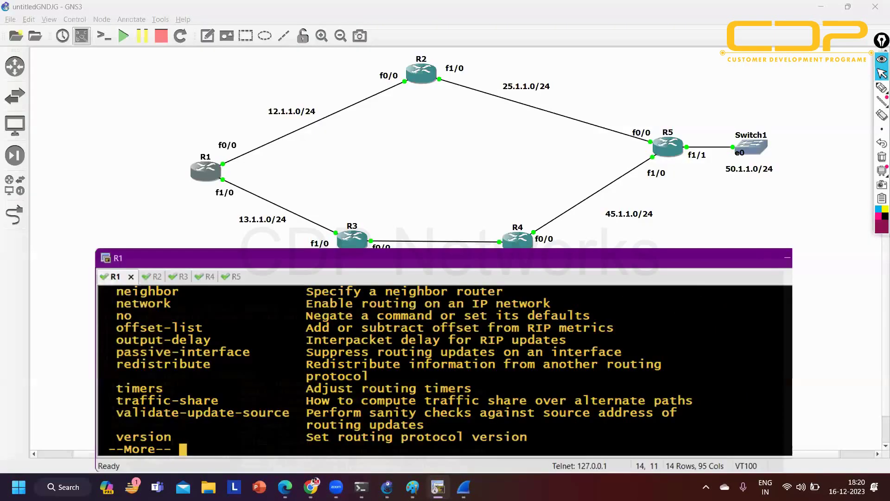
Query the options available after neighbor 12.1.1.2 in R1's RIP configuration, and clear the unexecuted command
{"action": "key", "text": "space"}
{"action": "type", "text": "nei"}
{"action": "key", "text": "Tab"}
{"action": "type", "text": "12.1.1"}
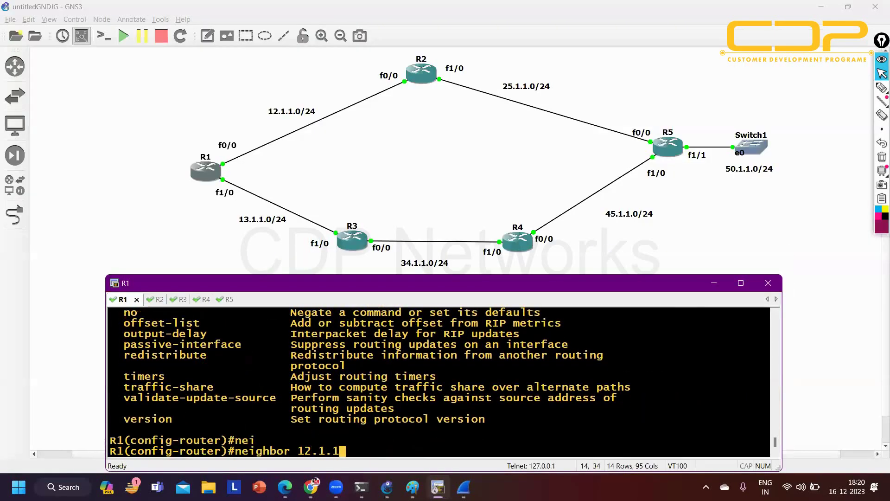
{"action": "type", "text": ".2 ?"}
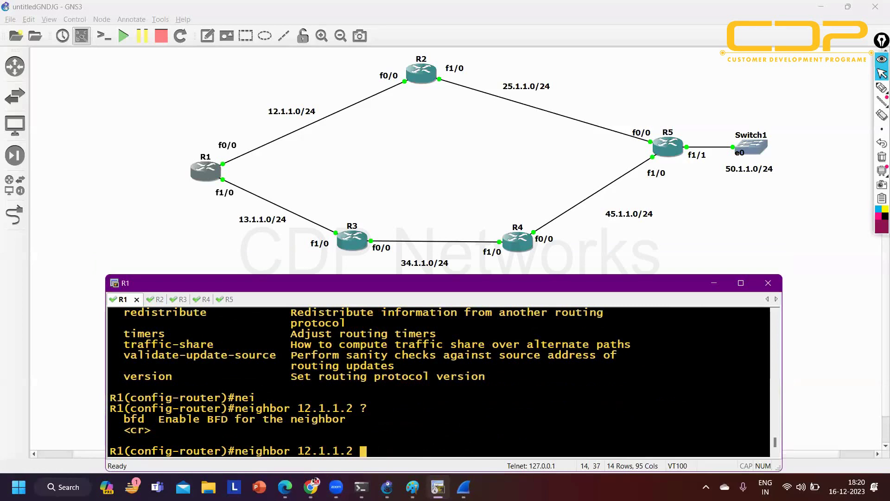
{"action": "key", "text": "BackSpace"}
{"action": "key", "text": "BackSpace"}
{"action": "key", "text": "BackSpace"}
{"action": "key", "text": "BackSpace"}
{"action": "key", "text": "BackSpace"}
{"action": "key", "text": "BackSpace"}
{"action": "key", "text": "BackSpace"}
{"action": "key", "text": "BackSpace"}
{"action": "key", "text": "BackSpace"}
{"action": "key", "text": "BackSpace"}
{"action": "key", "text": "BackSpace"}
{"action": "key", "text": "BackSpace"}
{"action": "key", "text": "BackSpace"}
{"action": "key", "text": "BackSpace"}
{"action": "key", "text": "BackSpace"}
{"action": "key", "text": "BackSpace"}
{"action": "key", "text": "BackSpace"}
{"action": "key", "text": "BackSpace"}
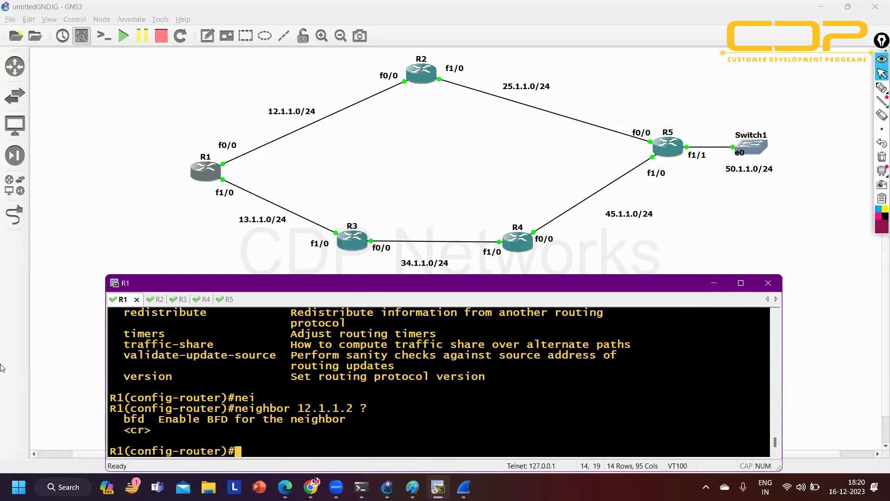
Review the timers, redistribute, passive-interface and offset-list entries in R1's RIP command list
{"action": "double_click", "coordinate": [139, 334]}
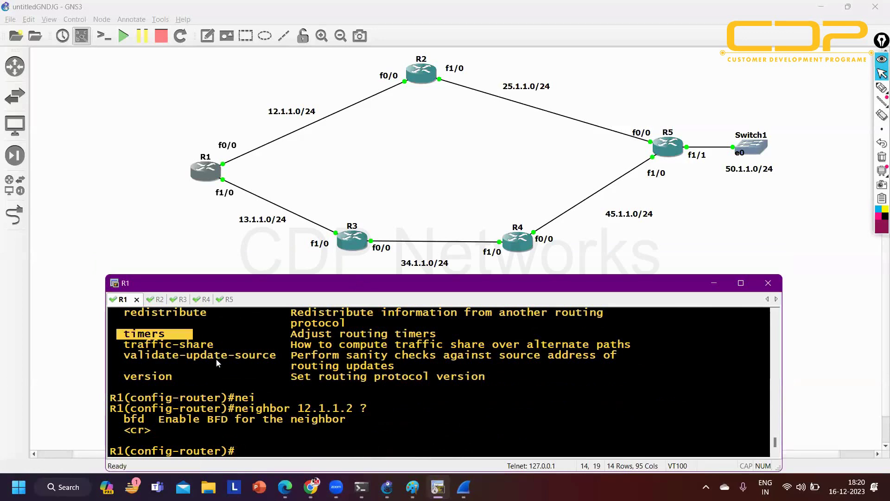
{"action": "scroll", "coordinate": [136, 352], "scroll_direction": "up", "scroll_amount": 1}
{"action": "double_click", "coordinate": [153, 345]}
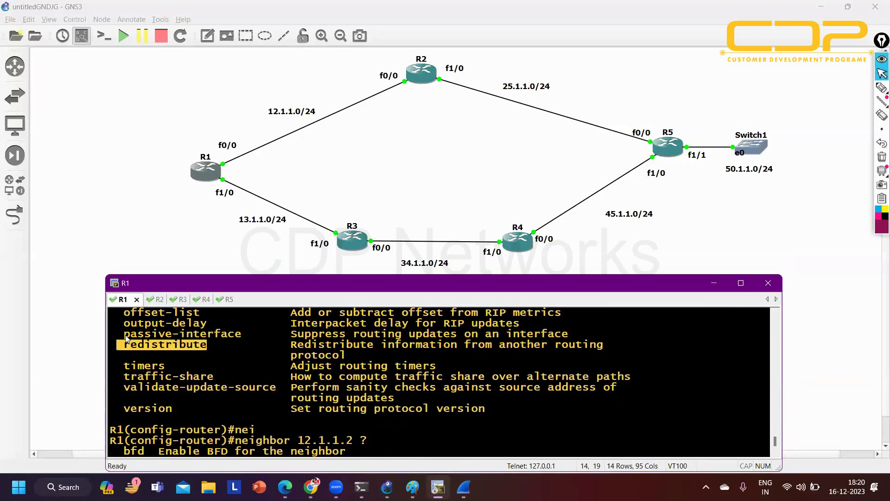
{"action": "double_click", "coordinate": [166, 334]}
{"action": "left_click_drag", "start_coordinate": [124, 333], "coordinate": [235, 335]}
{"action": "scroll", "coordinate": [236, 352], "scroll_direction": "up", "scroll_amount": 1}
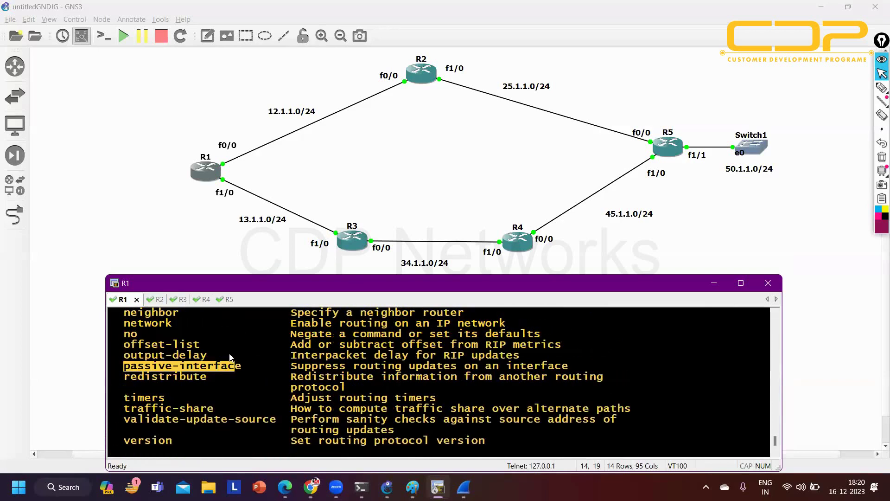
{"action": "left_click_drag", "start_coordinate": [125, 343], "coordinate": [139, 334]}
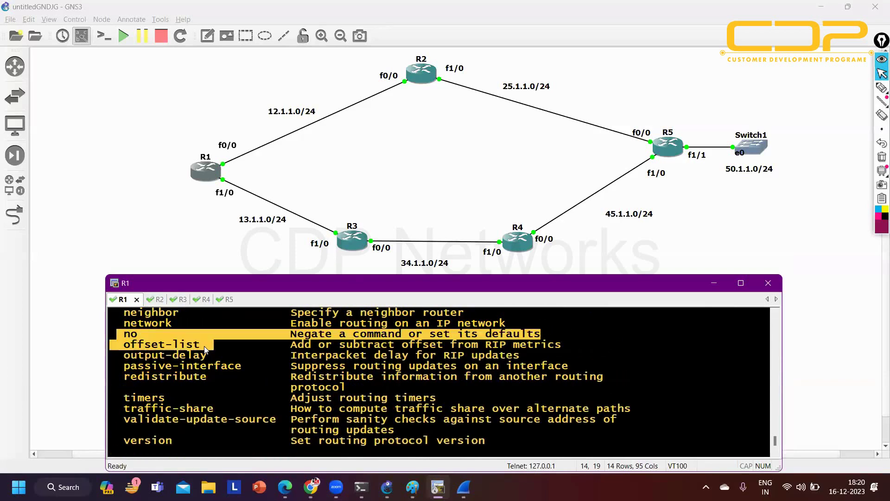
{"action": "left_click_drag", "start_coordinate": [207, 345], "coordinate": [125, 347]}
{"action": "scroll", "coordinate": [222, 377], "scroll_direction": "down", "scroll_amount": 2}
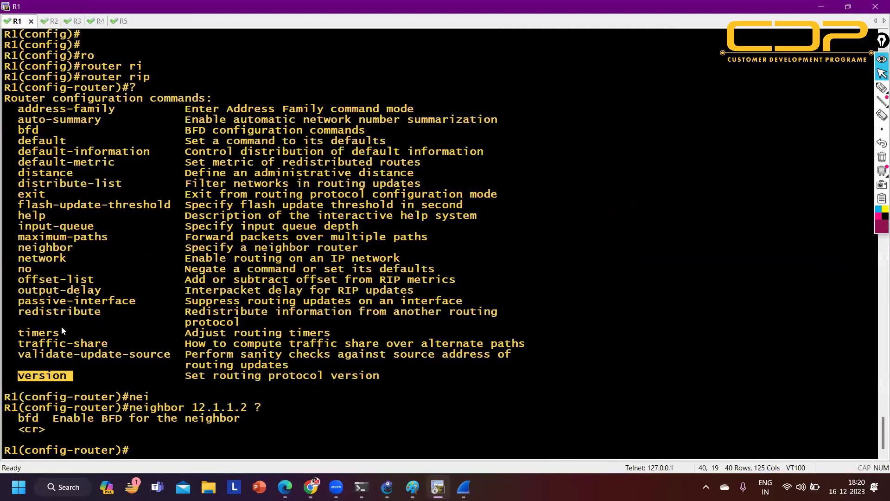
Examine the passive-interface, network, maximum-paths, distance and auto-summary commands in the enlarged console, and restore the window size
{"action": "left_click_drag", "start_coordinate": [61, 331], "coordinate": [90, 322]}
{"action": "left_click_drag", "start_coordinate": [11, 301], "coordinate": [122, 302]}
{"action": "left_click_drag", "start_coordinate": [17, 260], "coordinate": [73, 258]}
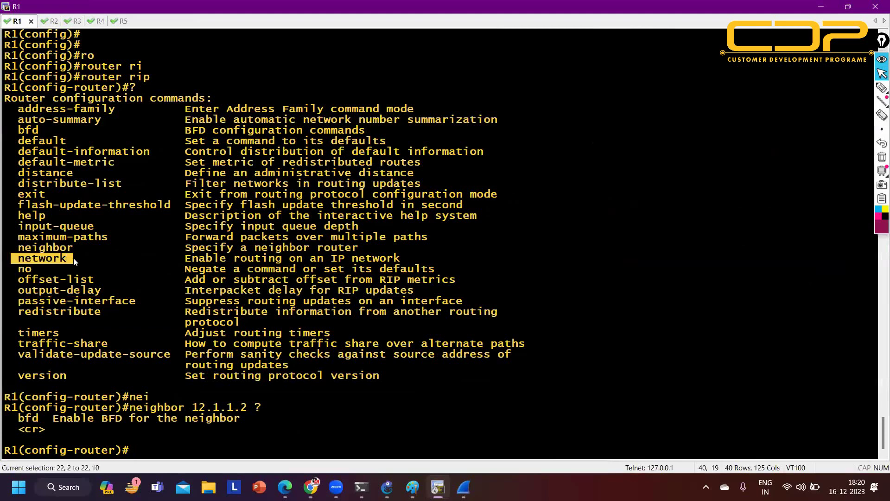
{"action": "left_click_drag", "start_coordinate": [21, 239], "coordinate": [105, 237]}
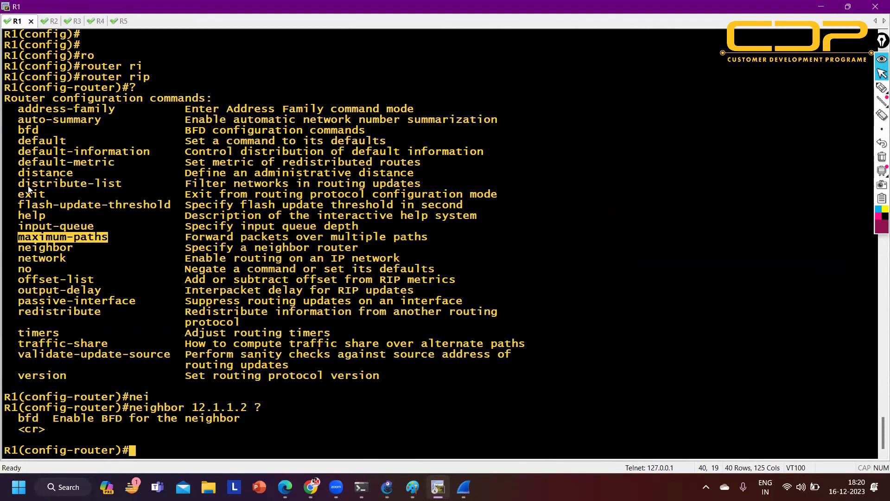
{"action": "left_click_drag", "start_coordinate": [10, 172], "coordinate": [87, 173]}
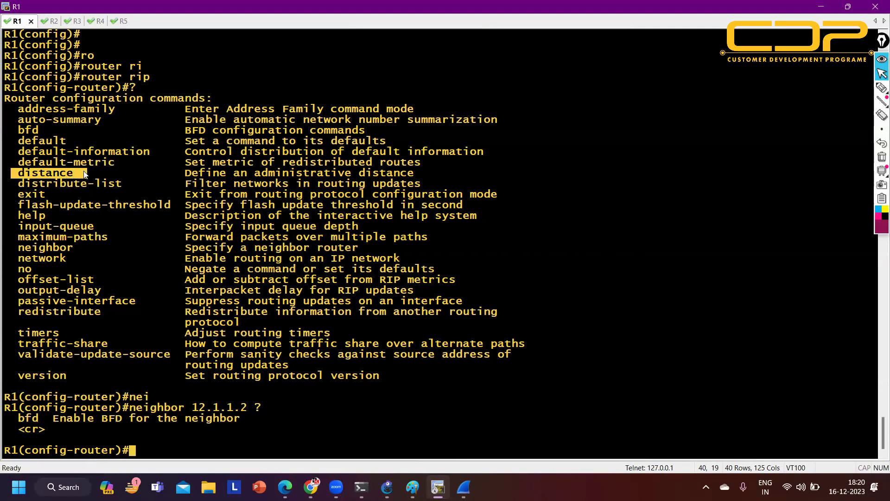
{"action": "left_click_drag", "start_coordinate": [18, 120], "coordinate": [125, 120]}
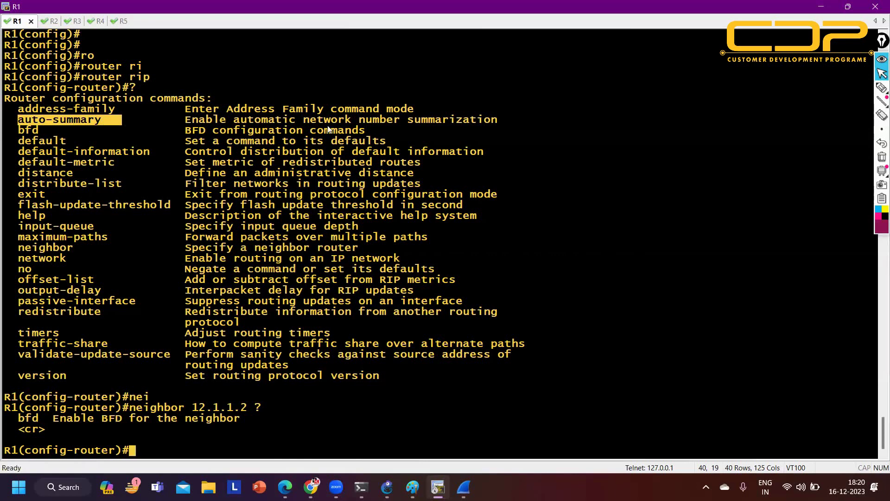
{"action": "mouse_move", "coordinate": [842, 7]}
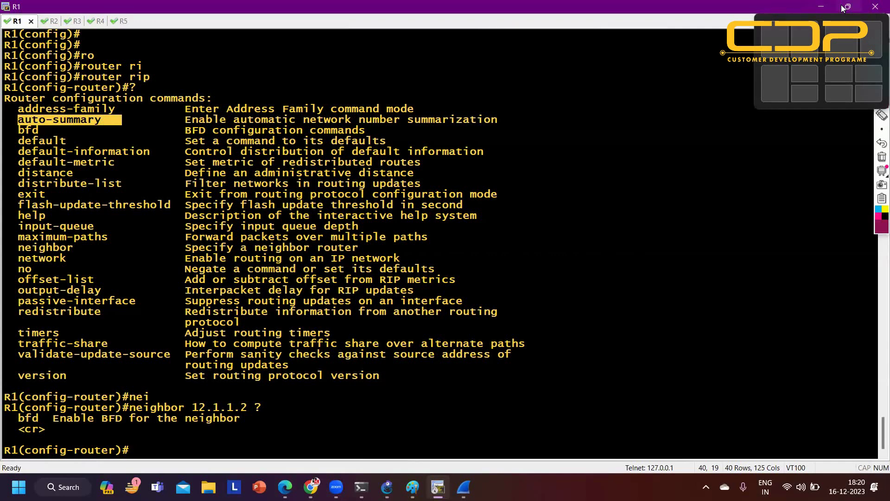
{"action": "left_click", "coordinate": [841, 4]}
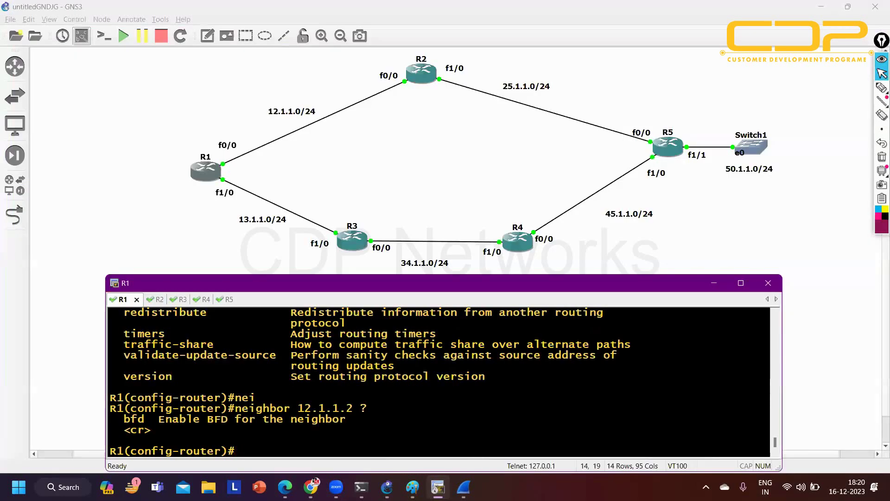
Leave RIP router configuration on R1 and return to the privileged EXEC prompt
{"action": "key", "text": "Return"}
{"action": "key", "text": "Return"}
{"action": "key", "text": "Return"}
{"action": "key", "text": "Return"}
{"action": "key", "text": "Return"}
{"action": "key", "text": "Return"}
{"action": "key", "text": "Return"}
{"action": "key", "text": "Return"}
{"action": "key", "text": "Return"}
{"action": "key", "text": "ctrl+z"}
{"action": "key", "text": "Return"}
{"action": "key", "text": "Return"}
{"action": "key", "text": "Return"}
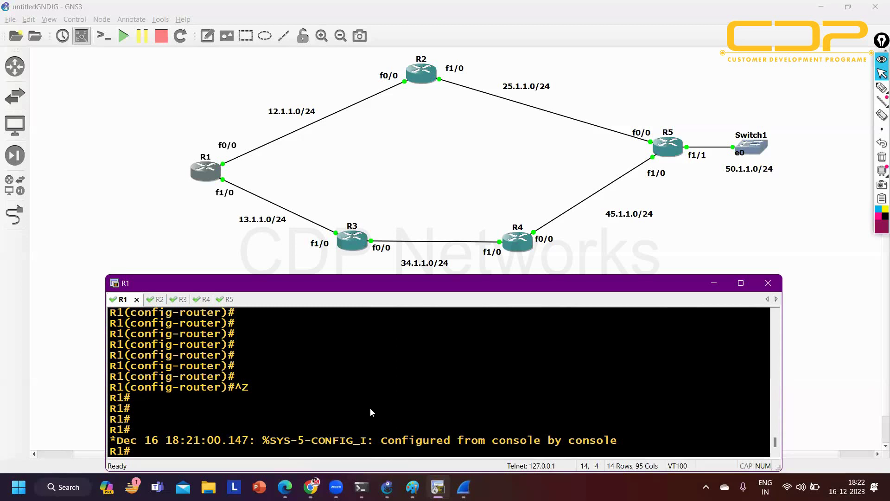
Switch to Dynamic Routing.pdf in Edge, look from the RIP drawbacks page to the EIGRP page, and return to the topology
{"action": "left_click", "coordinate": [131, 230]}
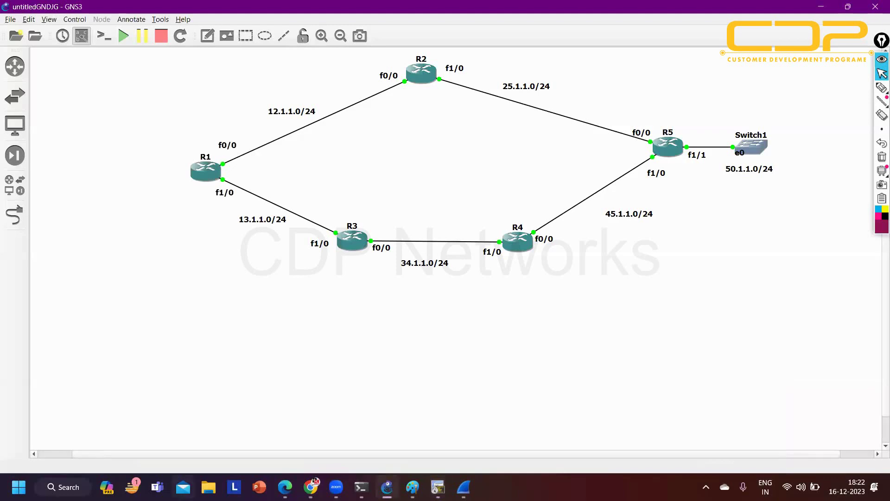
{"action": "left_click", "coordinate": [285, 487]}
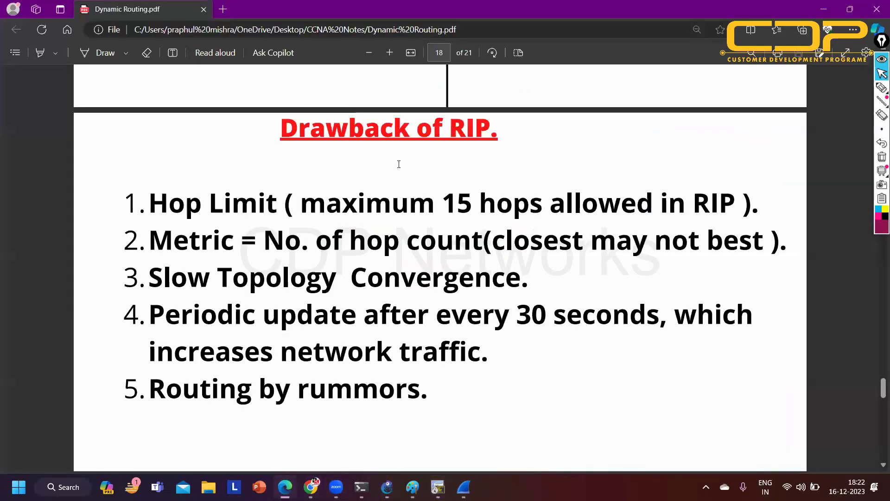
{"action": "scroll", "coordinate": [398, 164], "scroll_direction": "down", "scroll_amount": 8}
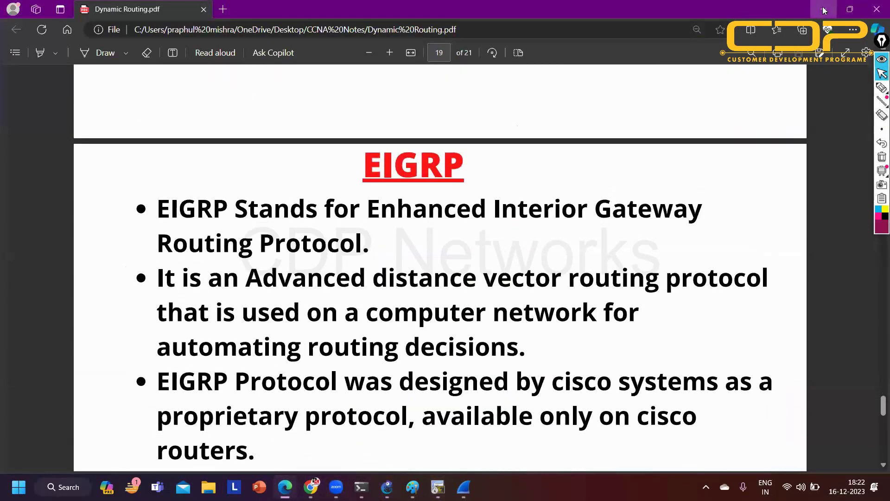
{"action": "left_click", "coordinate": [823, 9]}
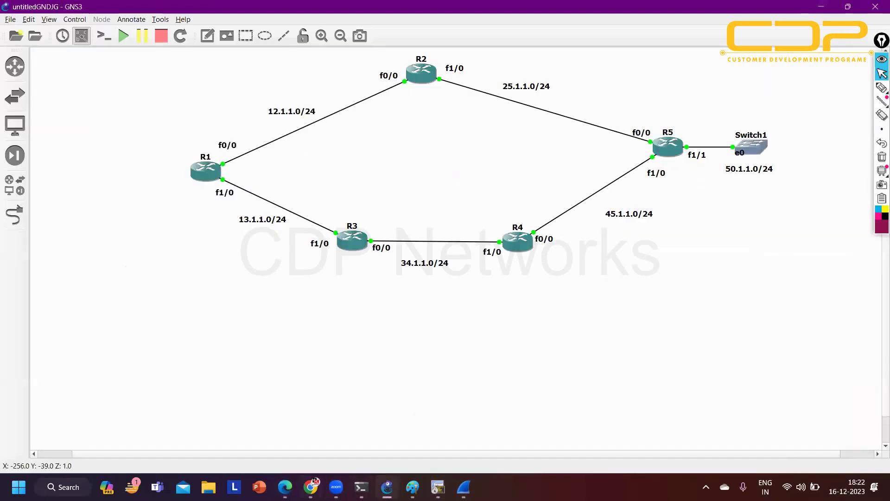
Switch to Chrome and search Google for "rip protocol pdf" in a new tab
{"action": "left_click", "coordinate": [311, 487]}
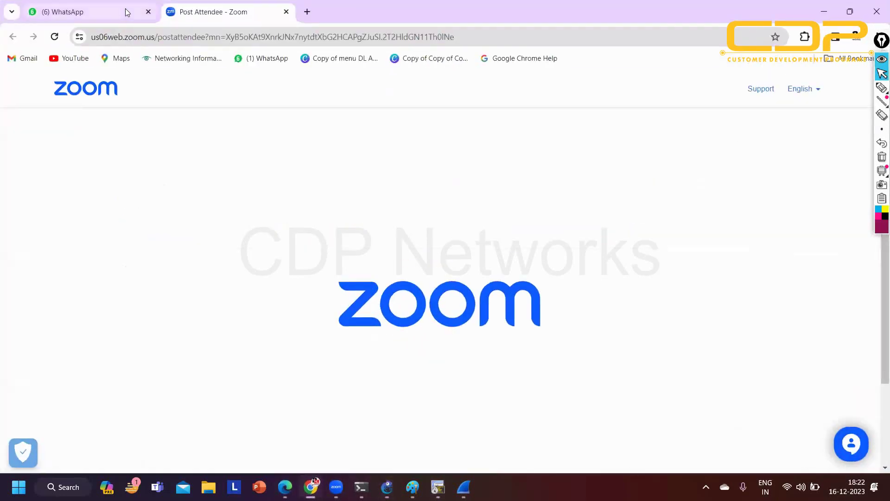
{"action": "left_click", "coordinate": [127, 8]}
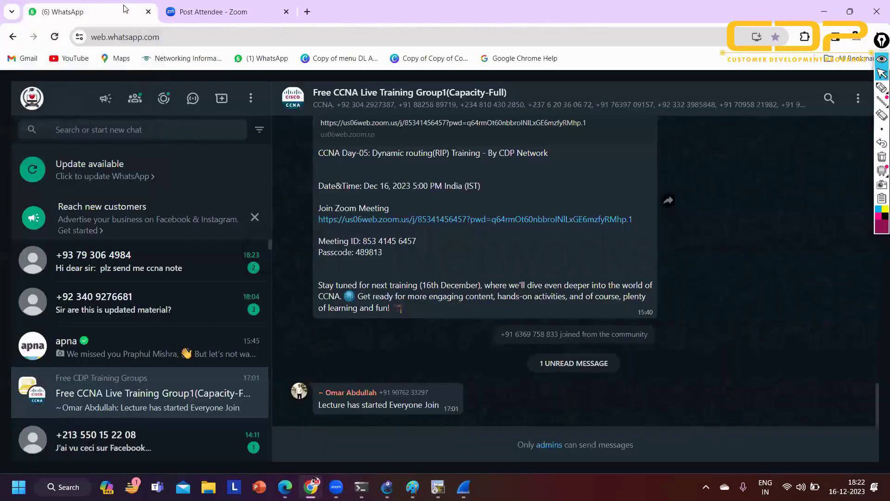
{"action": "key", "text": "ctrl+Tab"}
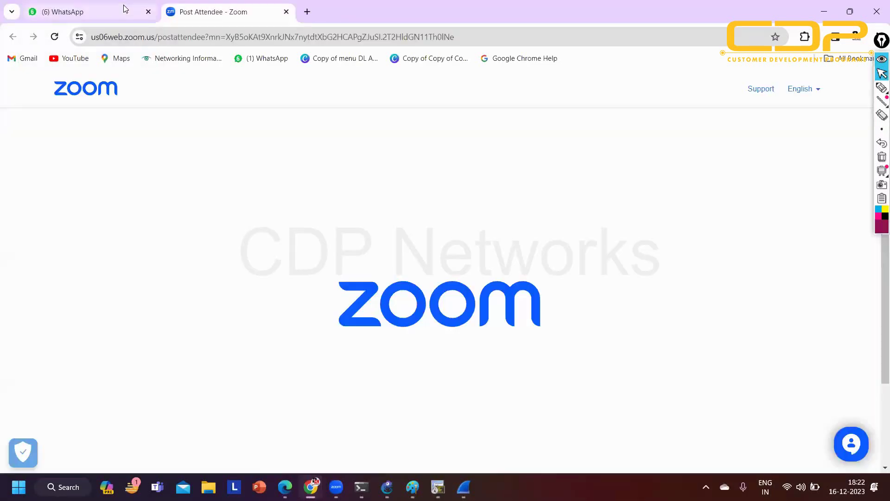
{"action": "left_click", "coordinate": [125, 8]}
{"action": "key", "text": "ctrl+Tab"}
{"action": "key", "text": "ctrl+t"}
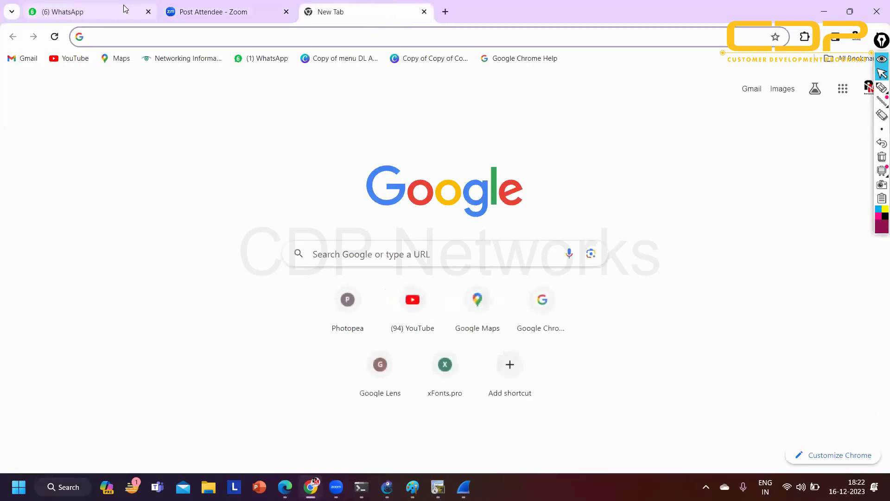
{"action": "type", "text": "rip"}
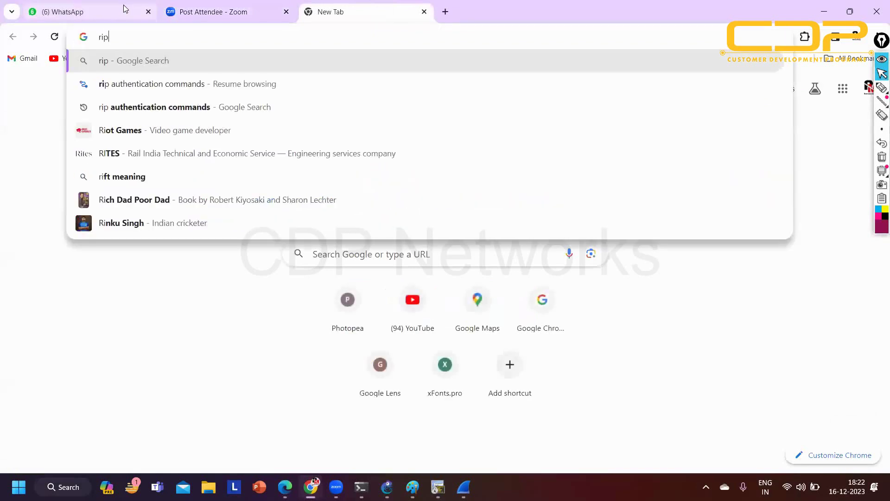
{"action": "type", "text": " protoc"}
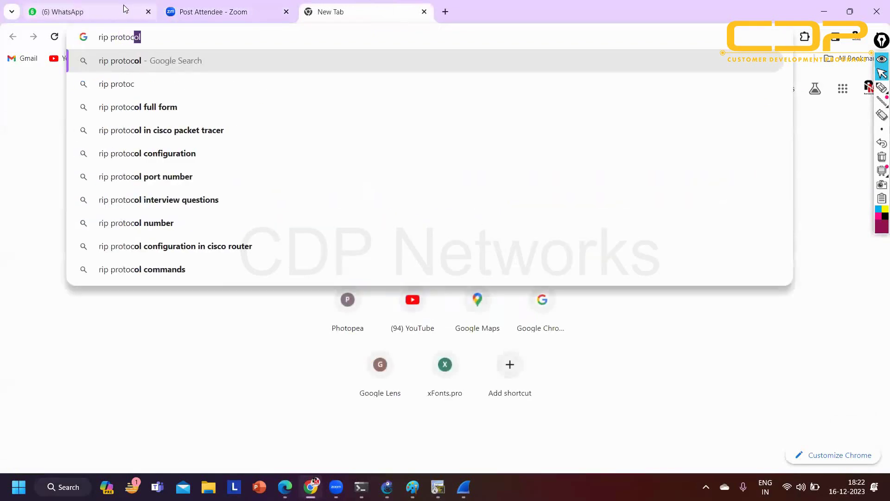
{"action": "type", "text": "ol pdf"}
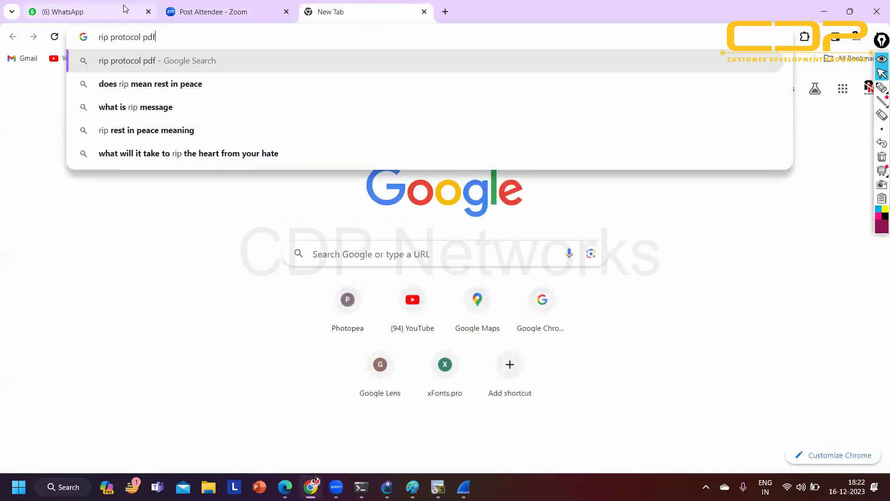
{"action": "key", "text": "Return"}
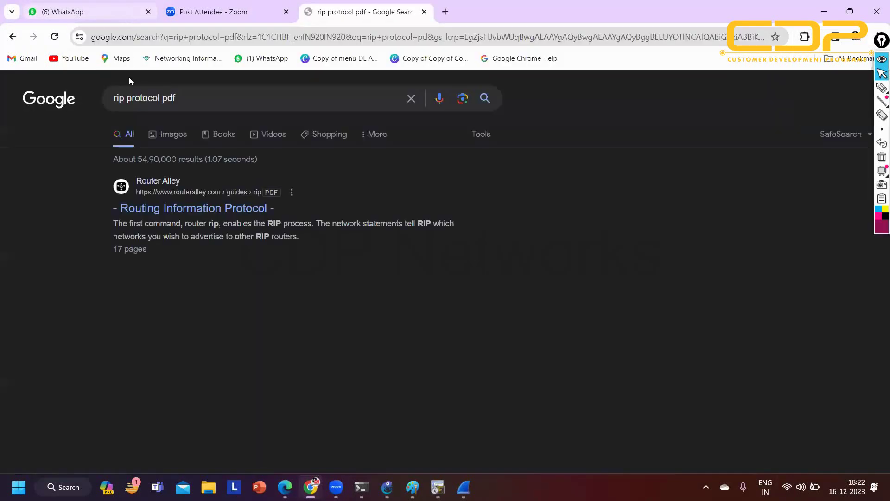
Open the Router Alley Routing Information Protocol guide and save it as rip in the Downloads folder
{"action": "left_click", "coordinate": [181, 219]}
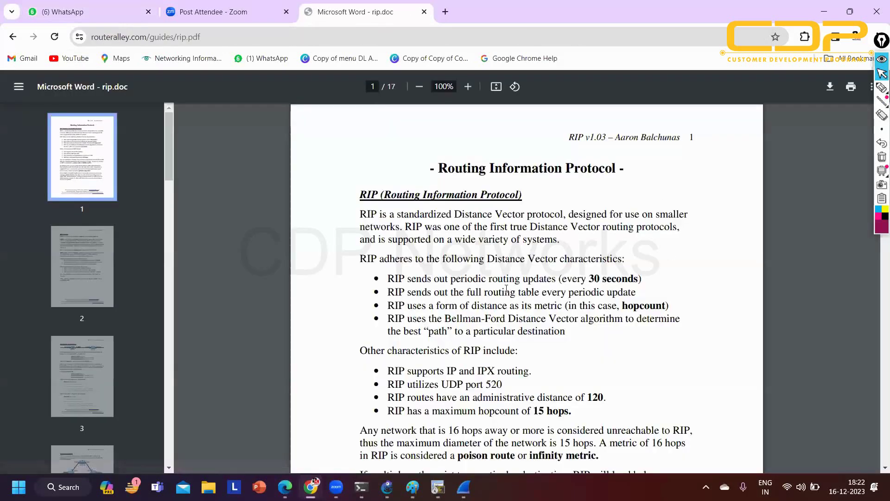
{"action": "left_click", "coordinate": [828, 86]}
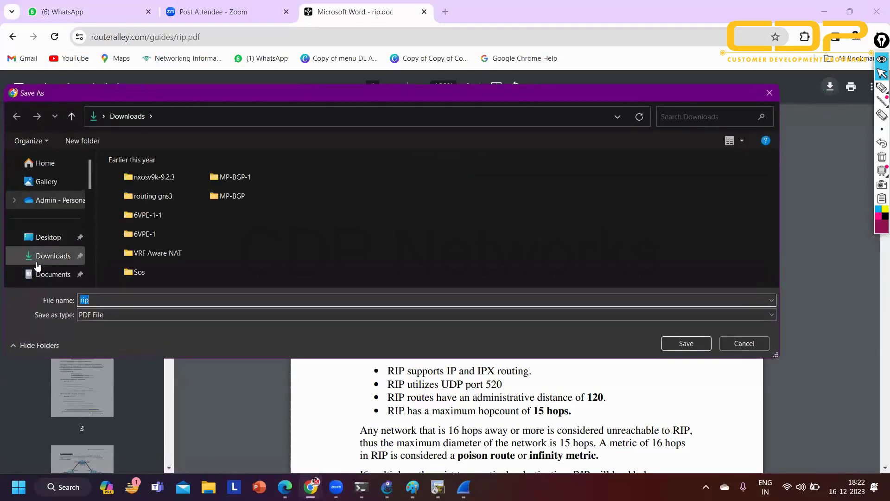
{"action": "left_click", "coordinate": [673, 339]}
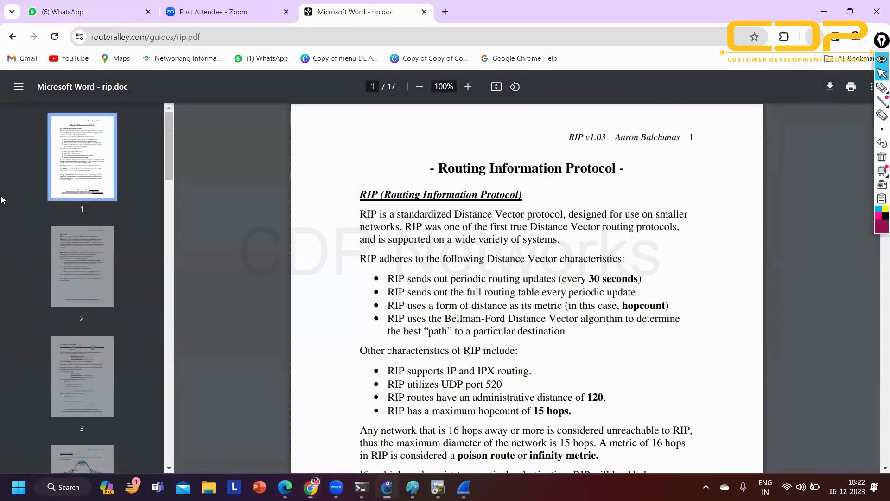
Minimize Chrome and open the downloaded rip file from the Downloads folder in Edge
{"action": "key", "text": "super+Down"}
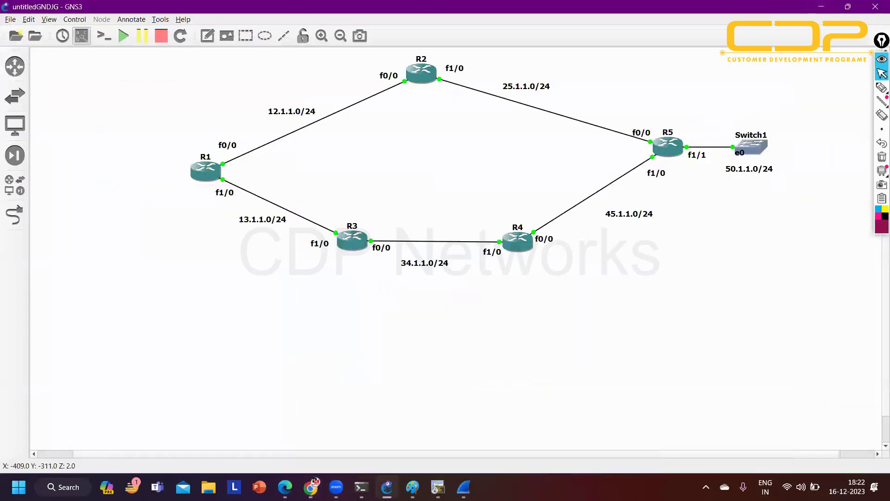
{"action": "key", "text": "super+e"}
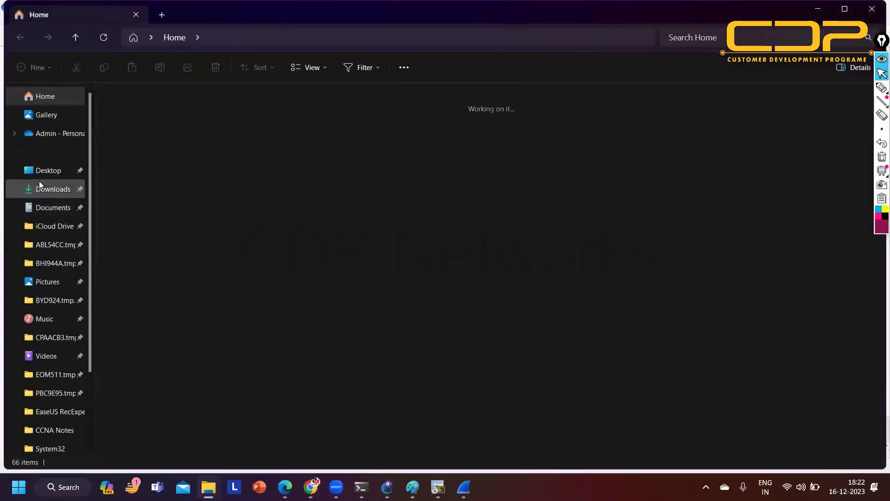
{"action": "left_click", "coordinate": [40, 187]}
{"action": "left_click", "coordinate": [124, 122]}
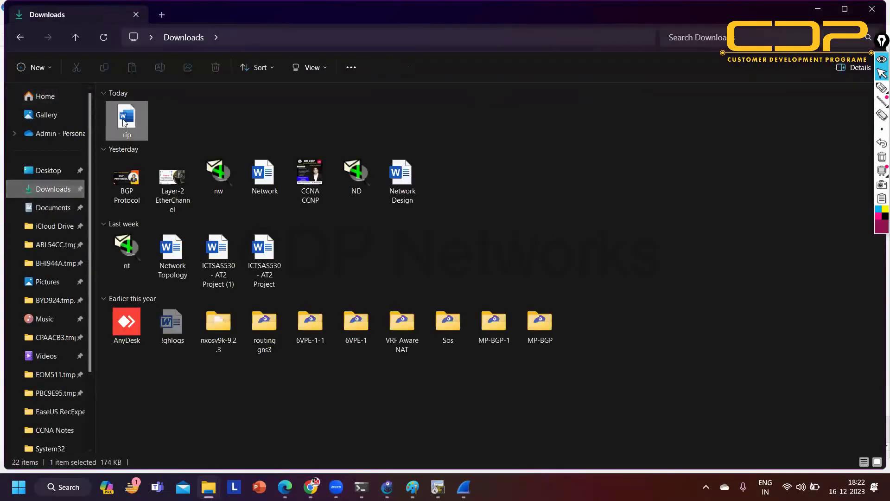
{"action": "right_click", "coordinate": [138, 130]}
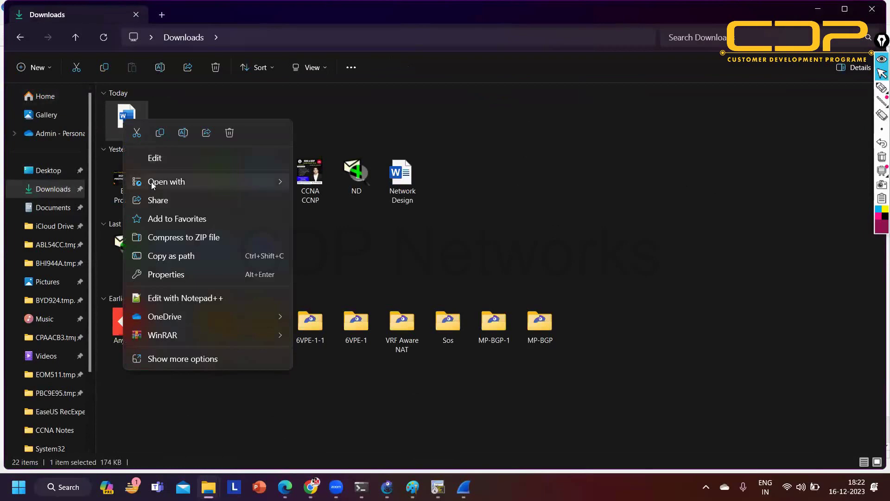
{"action": "mouse_move", "coordinate": [152, 182]}
{"action": "left_click", "coordinate": [326, 221]}
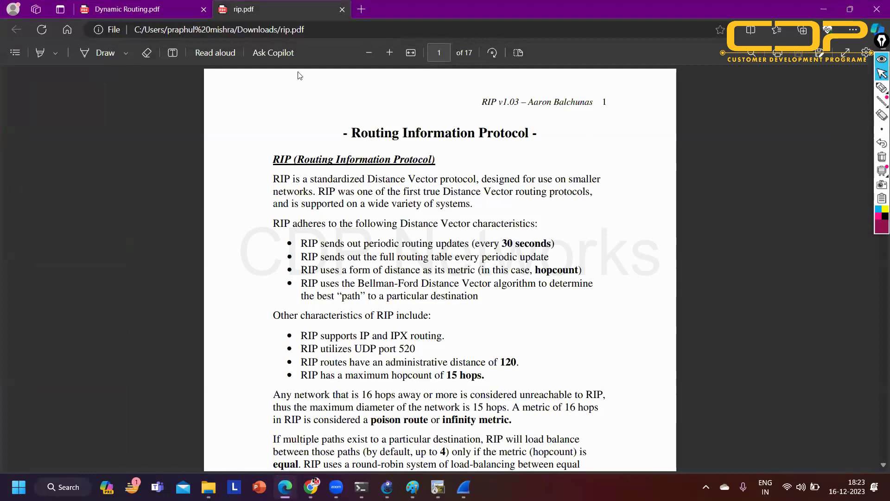
Enlarge the first page of rip.pdf and mark the introductory sentences on RIP and its Distance Vector characteristics while reading
{"action": "left_click", "coordinate": [389, 53]}
{"action": "scroll", "coordinate": [227, 172], "scroll_direction": "up", "scroll_amount": 1}
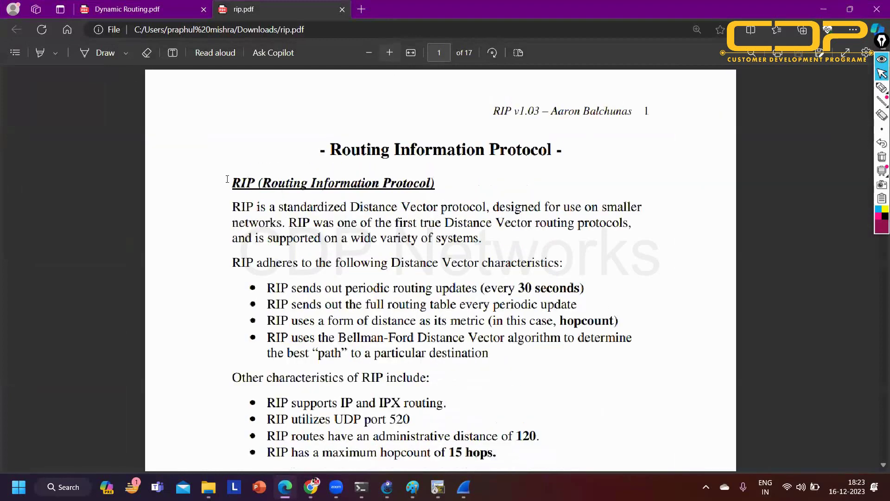
{"action": "scroll", "coordinate": [325, 170], "scroll_direction": "up", "scroll_amount": 1}
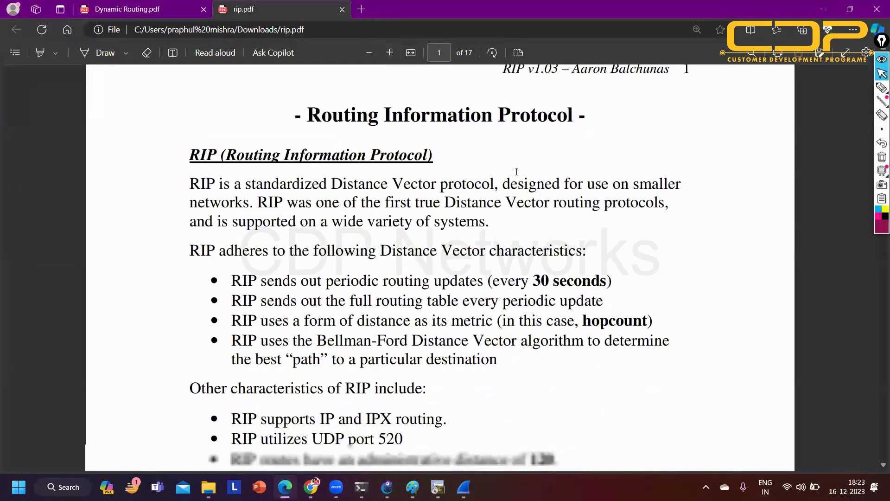
{"action": "left_click_drag", "start_coordinate": [215, 170], "coordinate": [669, 190]}
{"action": "left_click", "coordinate": [271, 196]}
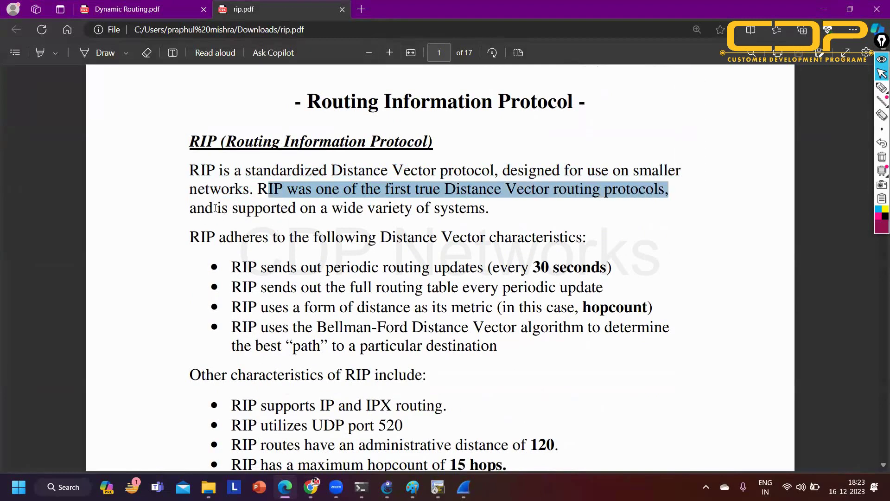
{"action": "left_click_drag", "start_coordinate": [204, 208], "coordinate": [480, 209]}
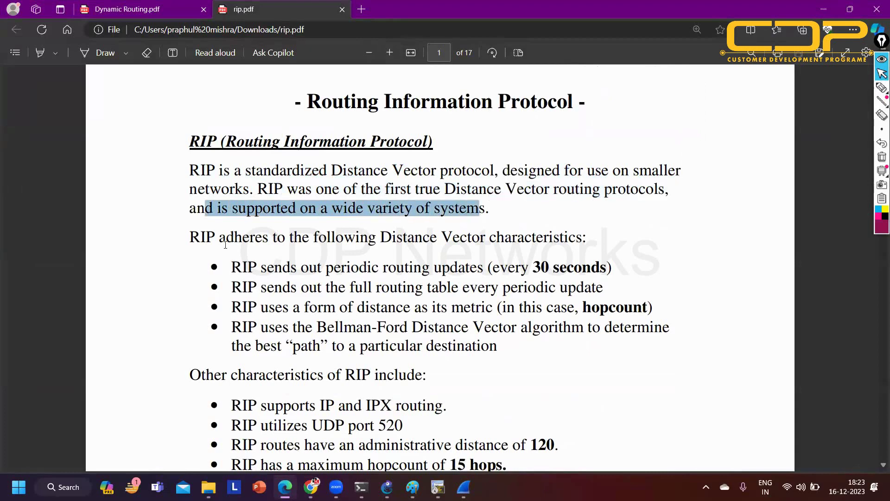
{"action": "left_click_drag", "start_coordinate": [219, 237], "coordinate": [595, 246]}
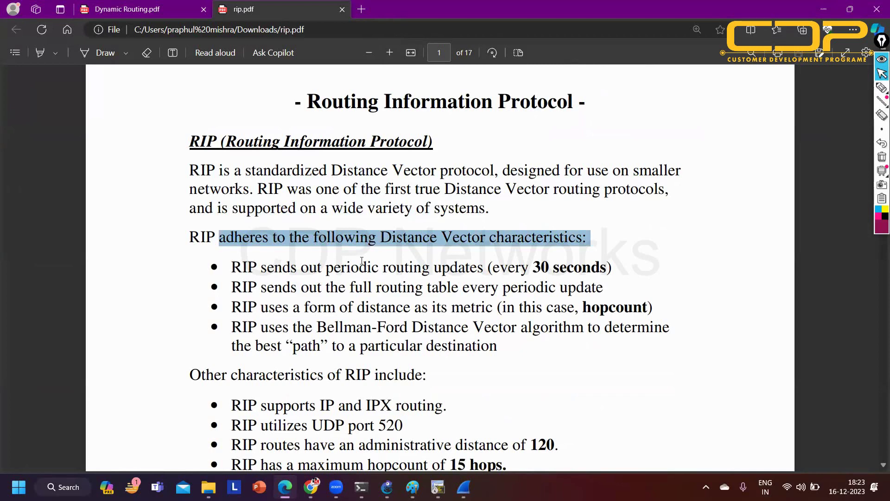
Read the Distance Vector bullets, marking the periodic update, full routing table, hopcount metric and Bellman-Ford lines in turn
{"action": "left_click_drag", "start_coordinate": [231, 268], "coordinate": [622, 270]}
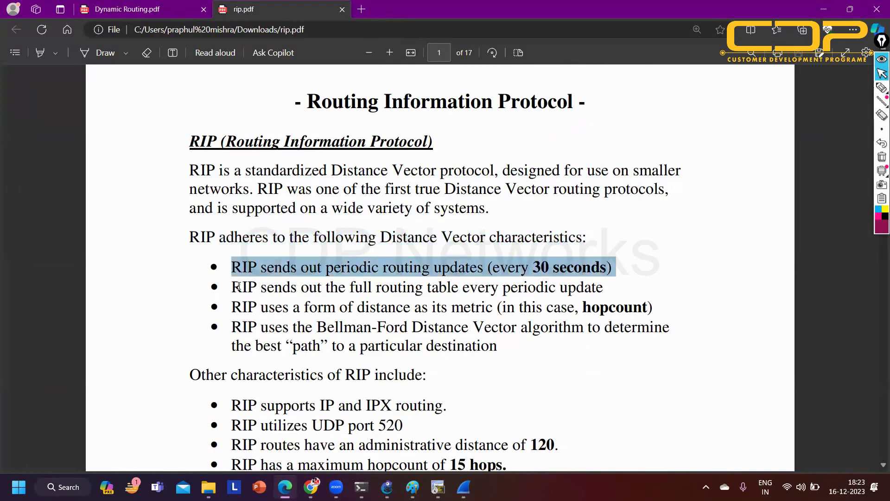
{"action": "left_click_drag", "start_coordinate": [230, 287], "coordinate": [447, 289]}
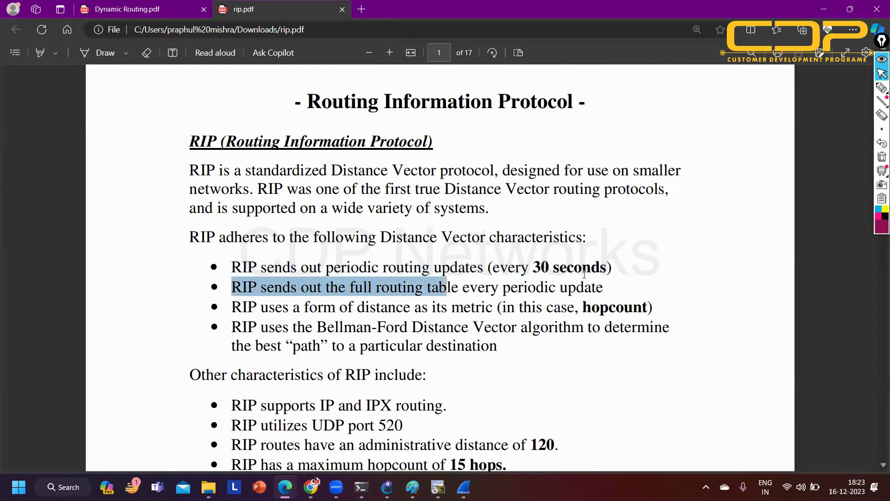
{"action": "left_click_drag", "start_coordinate": [600, 289], "coordinate": [602, 289]}
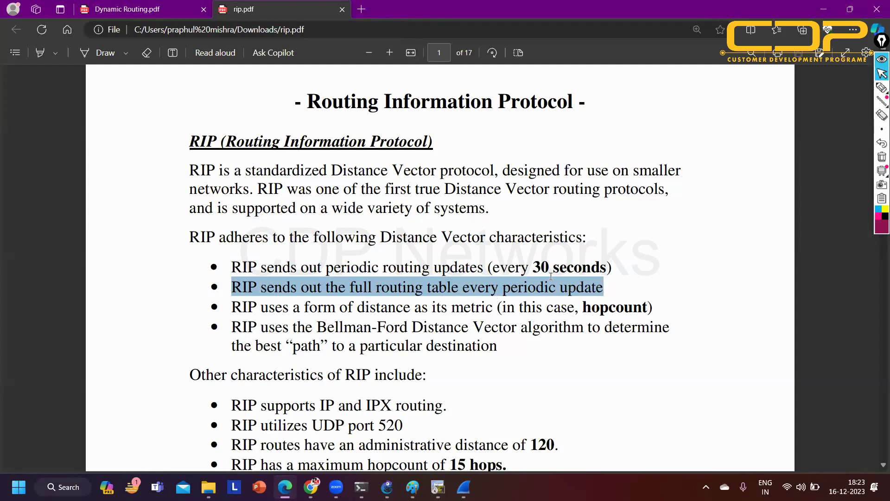
{"action": "left_click_drag", "start_coordinate": [266, 307], "coordinate": [486, 309]}
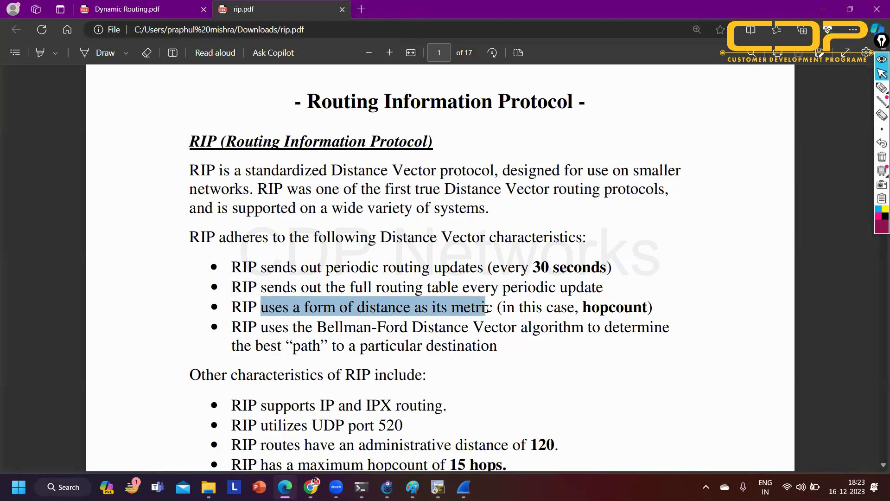
{"action": "left_click_drag", "start_coordinate": [486, 308], "coordinate": [657, 311]}
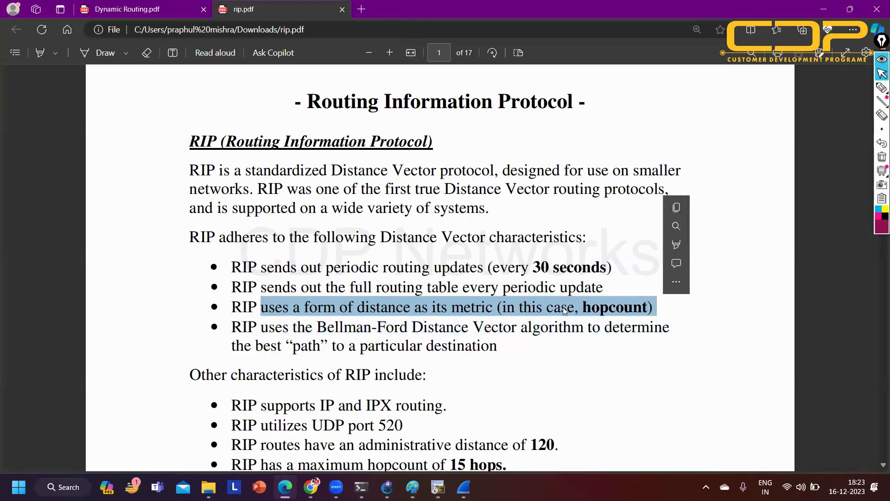
{"action": "left_click_drag", "start_coordinate": [263, 327], "coordinate": [545, 361]}
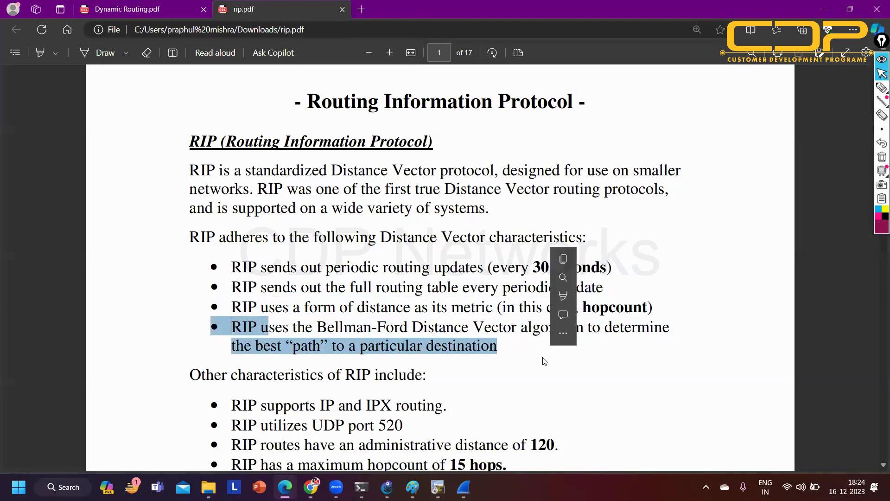
Read the other RIP characteristics, marking the IP and IPX, UDP port, administrative distance and maximum hopcount bullets
{"action": "scroll", "coordinate": [333, 277], "scroll_direction": "down", "scroll_amount": 5}
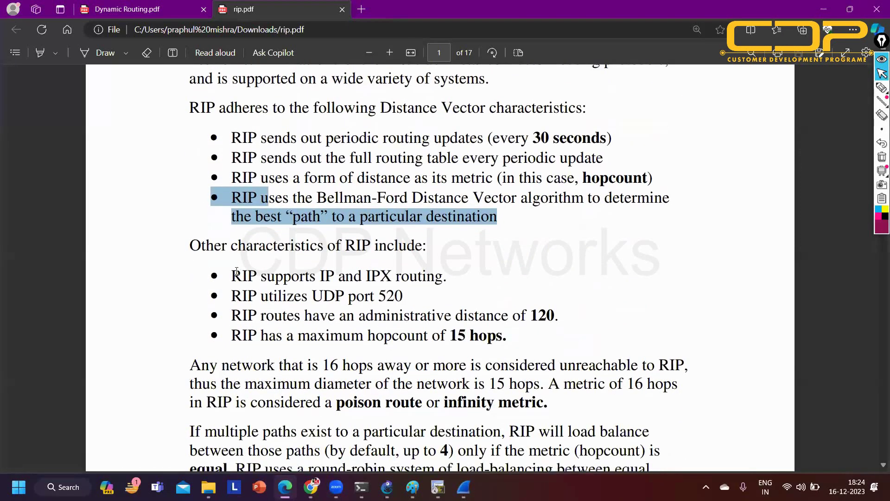
{"action": "left_click_drag", "start_coordinate": [233, 275], "coordinate": [448, 277]}
{"action": "left_click_drag", "start_coordinate": [242, 295], "coordinate": [401, 300]}
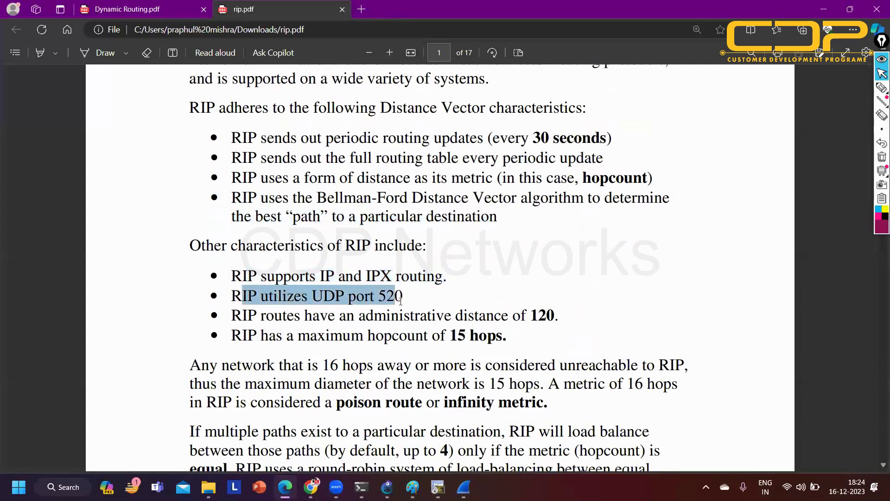
{"action": "left_click_drag", "start_coordinate": [248, 316], "coordinate": [563, 318]}
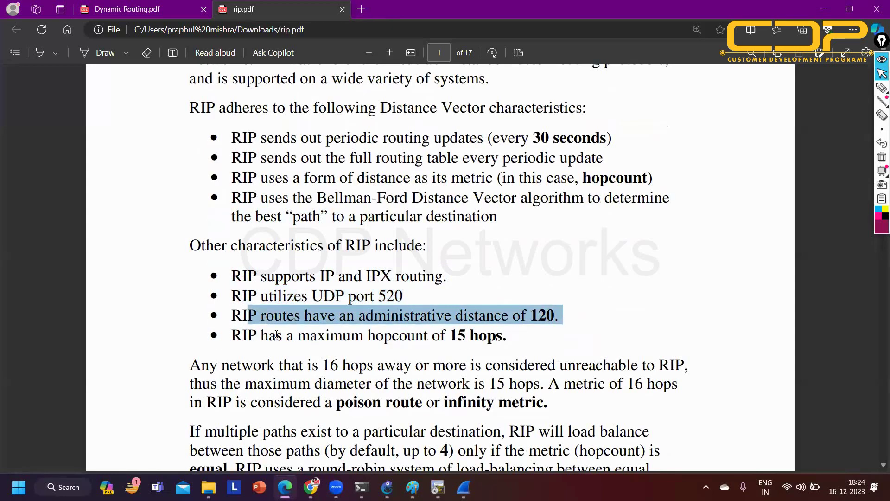
{"action": "left_click_drag", "start_coordinate": [244, 335], "coordinate": [508, 337]}
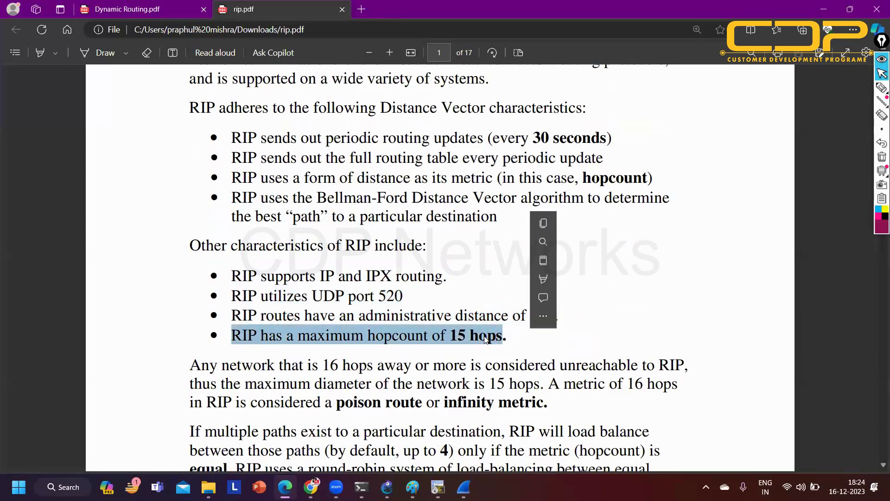
Read the paragraph on unreachable networks, marking the sentences about 16 hops and the poison route or infinity metric
{"action": "scroll", "coordinate": [475, 337], "scroll_direction": "down", "scroll_amount": 3}
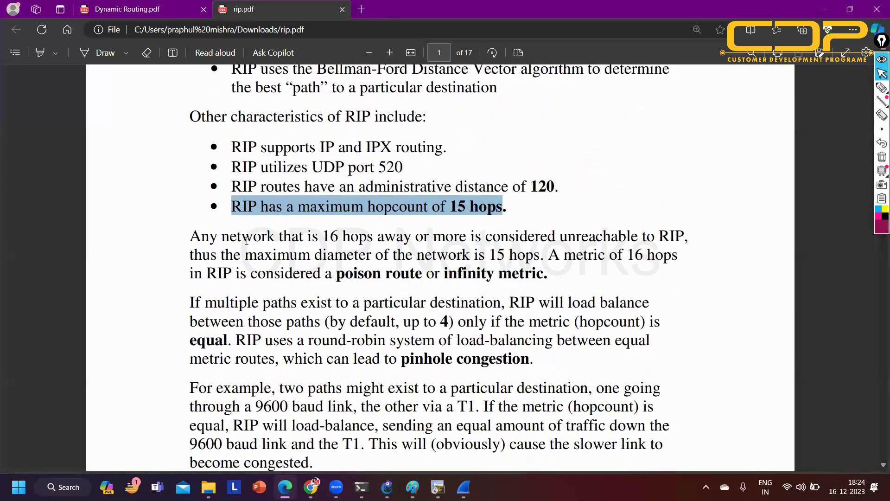
{"action": "left_click_drag", "start_coordinate": [238, 237], "coordinate": [680, 236]}
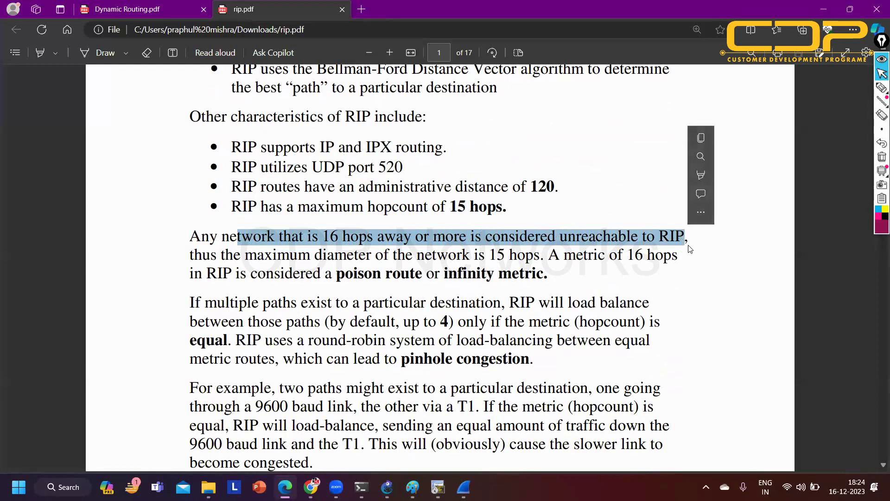
{"action": "left_click", "coordinate": [689, 245]}
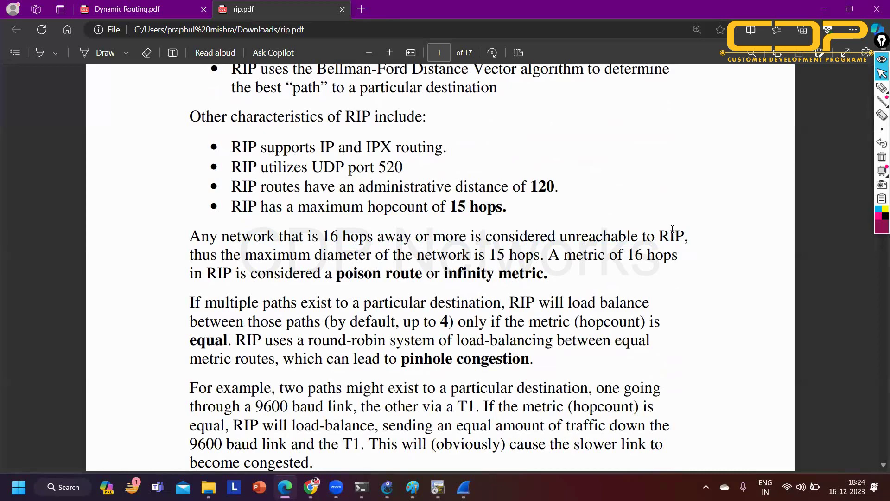
{"action": "left_click_drag", "start_coordinate": [283, 258], "coordinate": [671, 256]}
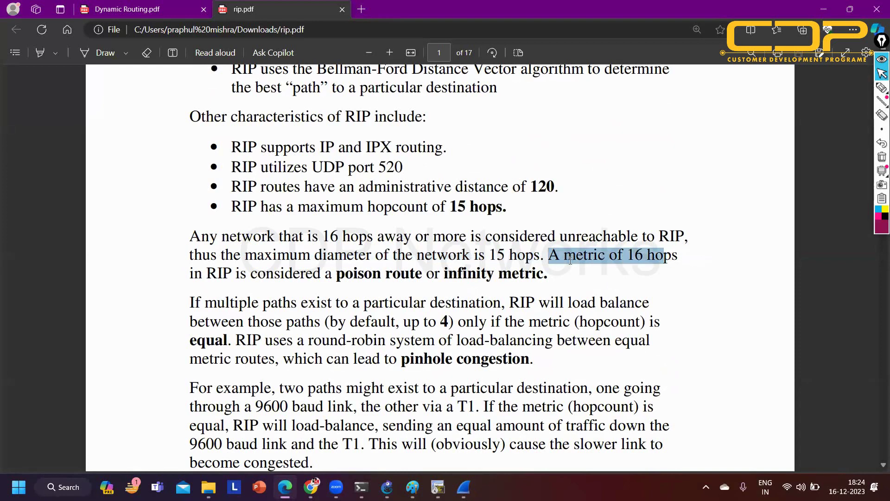
{"action": "left_click_drag", "start_coordinate": [570, 260], "coordinate": [547, 280]}
{"action": "left_click", "coordinate": [400, 290]}
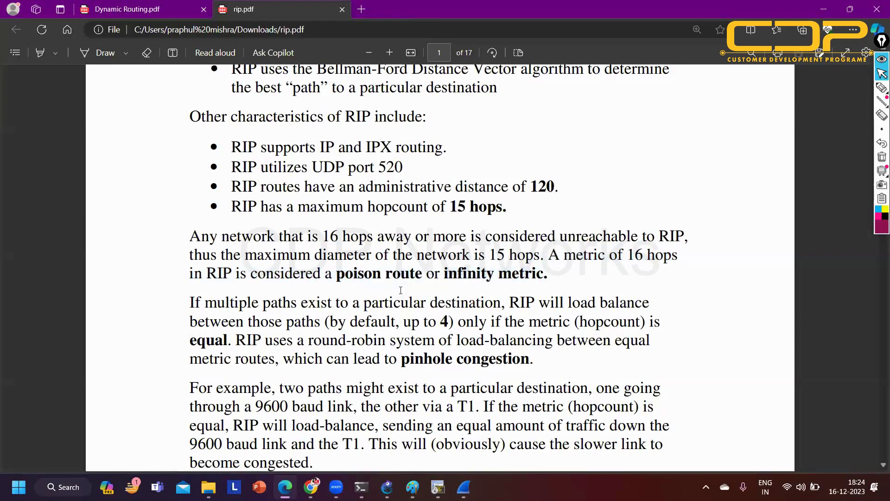
Read the opening of the multiple-paths paragraph and mark the words "load balance"
{"action": "scroll", "coordinate": [399, 290], "scroll_direction": "down", "scroll_amount": 3}
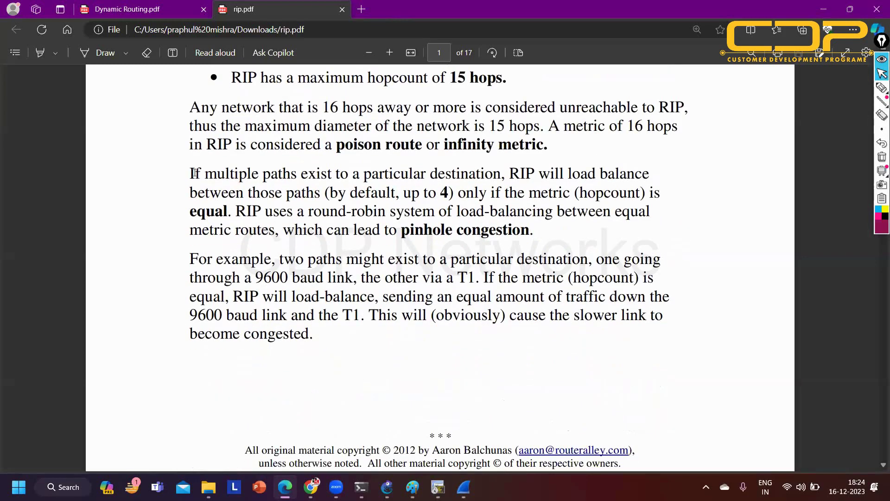
{"action": "left_click_drag", "start_coordinate": [195, 173], "coordinate": [469, 180]}
{"action": "left_click", "coordinate": [573, 175]}
{"action": "left_click_drag", "start_coordinate": [573, 175], "coordinate": [653, 175]}
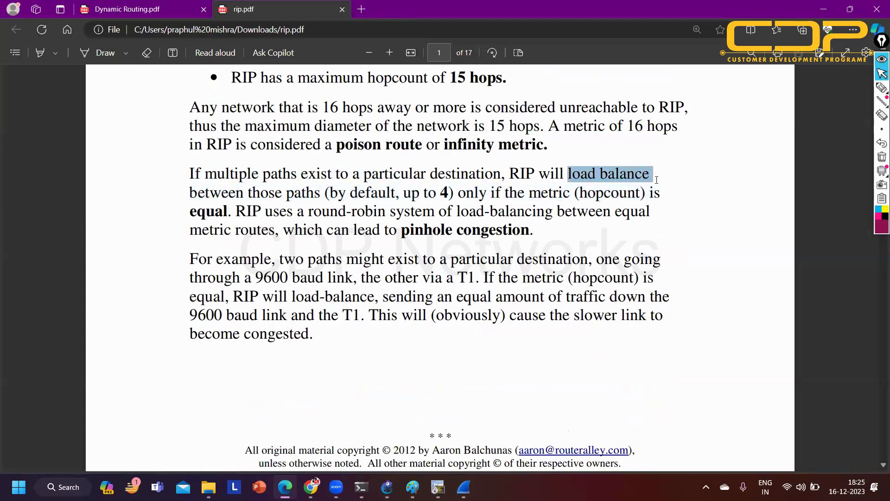
{"action": "left_click", "coordinate": [304, 194]}
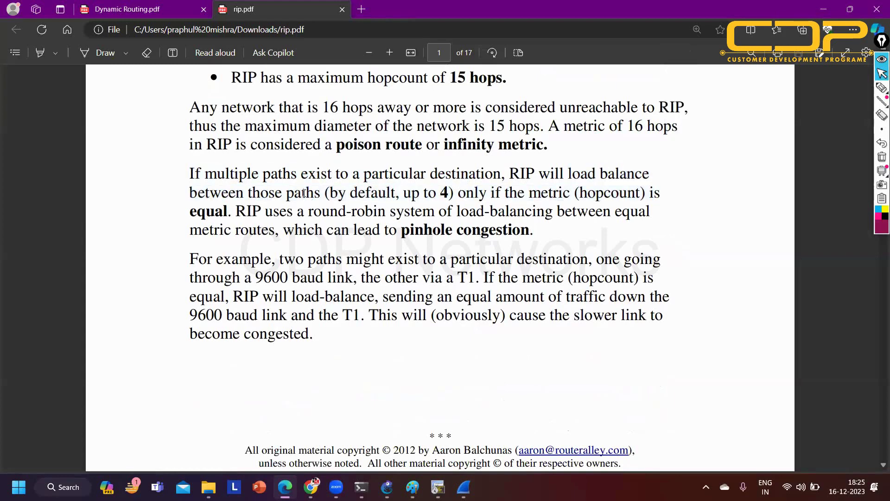
Sketch router R1 with the screen pen in the blank area below the text, with links to routers R2 and R3
{"action": "key", "text": "ctrl+alt+g"}
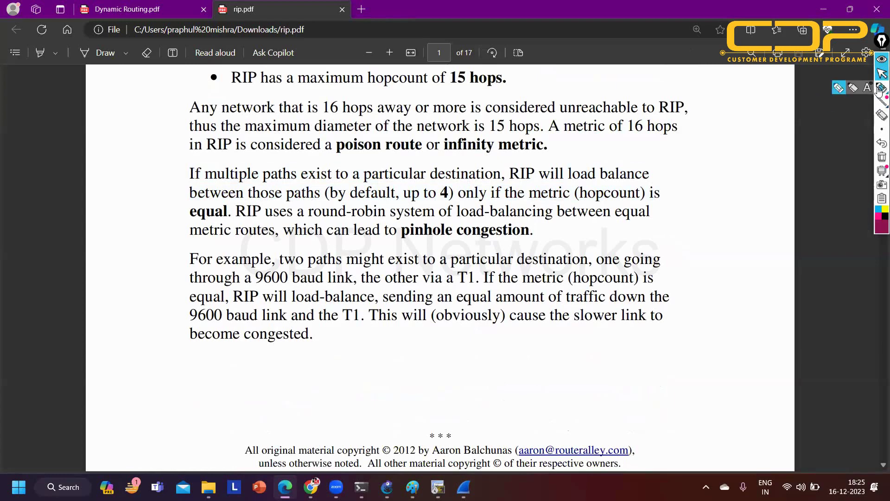
{"action": "mouse_move", "coordinate": [440, 398]}
{"action": "left_mouse_down"}
{"action": "mouse_move", "coordinate": [446, 378]}
{"action": "mouse_move", "coordinate": [447, 393]}
{"action": "mouse_move", "coordinate": [508, 371]}
{"action": "left_mouse_up"}
{"action": "left_click", "coordinate": [455, 390]}
{"action": "left_click_drag", "start_coordinate": [529, 359], "coordinate": [533, 364]}
{"action": "left_click_drag", "start_coordinate": [540, 365], "coordinate": [555, 376]}
{"action": "left_click_drag", "start_coordinate": [475, 401], "coordinate": [530, 414]}
{"action": "mouse_move", "coordinate": [540, 416]}
{"action": "left_mouse_down"}
{"action": "mouse_move", "coordinate": [543, 400]}
{"action": "mouse_move", "coordinate": [559, 424]}
{"action": "left_mouse_up"}
Link R2 and R3 to a router R4 in the sketch and attach the network 40.1.1.0/24 to R4
{"action": "left_click", "coordinate": [565, 366]}
{"action": "left_click_drag", "start_coordinate": [565, 366], "coordinate": [595, 372]}
{"action": "mouse_move", "coordinate": [604, 363]}
{"action": "left_mouse_down"}
{"action": "mouse_move", "coordinate": [603, 383]}
{"action": "mouse_move", "coordinate": [617, 382]}
{"action": "left_mouse_up"}
{"action": "mouse_move", "coordinate": [618, 378]}
{"action": "left_mouse_down"}
{"action": "mouse_move", "coordinate": [628, 378]}
{"action": "mouse_move", "coordinate": [625, 388]}
{"action": "left_mouse_up"}
{"action": "left_click_drag", "start_coordinate": [604, 395], "coordinate": [577, 411]}
{"action": "mouse_move", "coordinate": [633, 384]}
{"action": "left_mouse_down"}
{"action": "mouse_move", "coordinate": [648, 380]}
{"action": "mouse_move", "coordinate": [651, 397]}
{"action": "mouse_move", "coordinate": [675, 394]}
{"action": "mouse_move", "coordinate": [688, 380]}
{"action": "mouse_move", "coordinate": [720, 390]}
{"action": "mouse_move", "coordinate": [732, 378]}
{"action": "left_mouse_up"}
{"action": "left_click", "coordinate": [700, 385]}
{"action": "left_click", "coordinate": [713, 385]}
{"action": "left_click", "coordinate": [726, 385]}
{"action": "mouse_move", "coordinate": [743, 375]}
{"action": "left_mouse_down"}
{"action": "mouse_move", "coordinate": [774, 390]}
{"action": "mouse_move", "coordinate": [769, 379]}
{"action": "mouse_move", "coordinate": [779, 397]}
{"action": "left_mouse_up"}
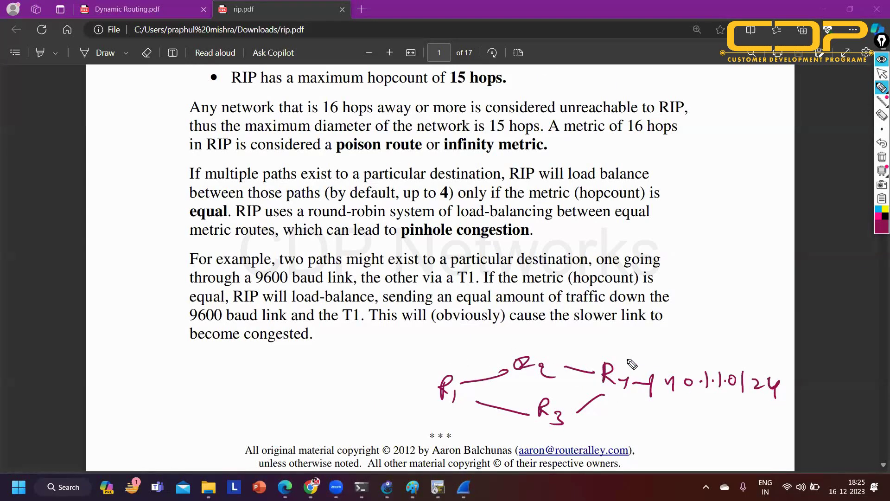
Draw arrows from R4 back to R1 along both paths, label each with 120 and 2, and underline R1
{"action": "mouse_move", "coordinate": [621, 360]}
{"action": "left_mouse_down"}
{"action": "mouse_move", "coordinate": [602, 345]}
{"action": "mouse_move", "coordinate": [549, 329]}
{"action": "mouse_move", "coordinate": [488, 339]}
{"action": "mouse_move", "coordinate": [471, 367]}
{"action": "left_mouse_up"}
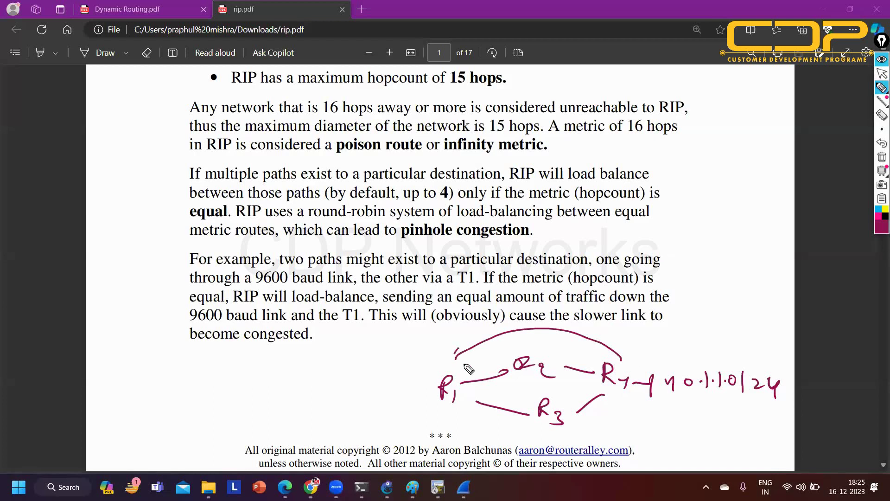
{"action": "mouse_move", "coordinate": [616, 408]}
{"action": "left_mouse_down"}
{"action": "mouse_move", "coordinate": [563, 425]}
{"action": "mouse_move", "coordinate": [461, 413]}
{"action": "mouse_move", "coordinate": [469, 419]}
{"action": "left_mouse_up"}
{"action": "left_click_drag", "start_coordinate": [458, 334], "coordinate": [457, 346]}
{"action": "mouse_move", "coordinate": [463, 335]}
{"action": "left_mouse_down"}
{"action": "mouse_move", "coordinate": [476, 341]}
{"action": "mouse_move", "coordinate": [484, 332]}
{"action": "left_mouse_up"}
{"action": "left_click_drag", "start_coordinate": [462, 427], "coordinate": [461, 435]}
{"action": "left_click_drag", "start_coordinate": [466, 427], "coordinate": [482, 430]}
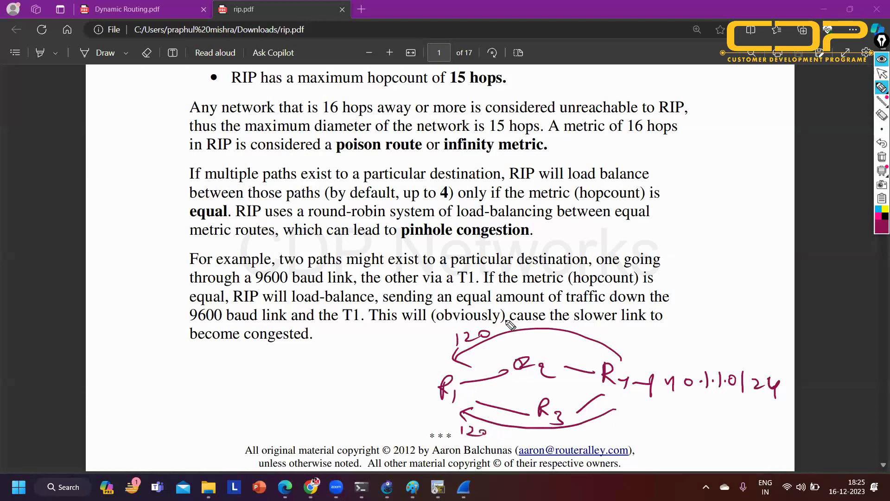
{"action": "left_click_drag", "start_coordinate": [519, 325], "coordinate": [528, 329]}
{"action": "left_click_drag", "start_coordinate": [505, 430], "coordinate": [518, 436]}
{"action": "left_click_drag", "start_coordinate": [425, 403], "coordinate": [456, 402]}
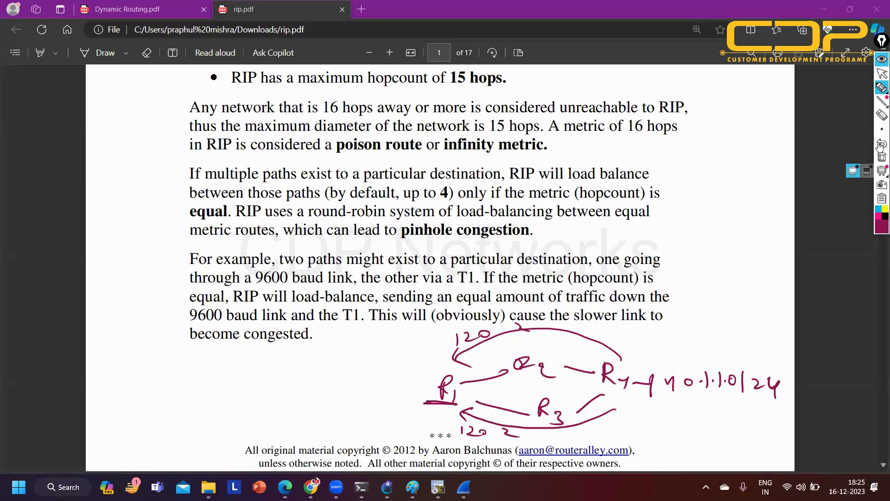
Erase the sketch from the page and mark the default path limit and the round-robin pinhole congestion sentence while reading
{"action": "left_click", "coordinate": [882, 157]}
{"action": "left_click", "coordinate": [881, 74]}
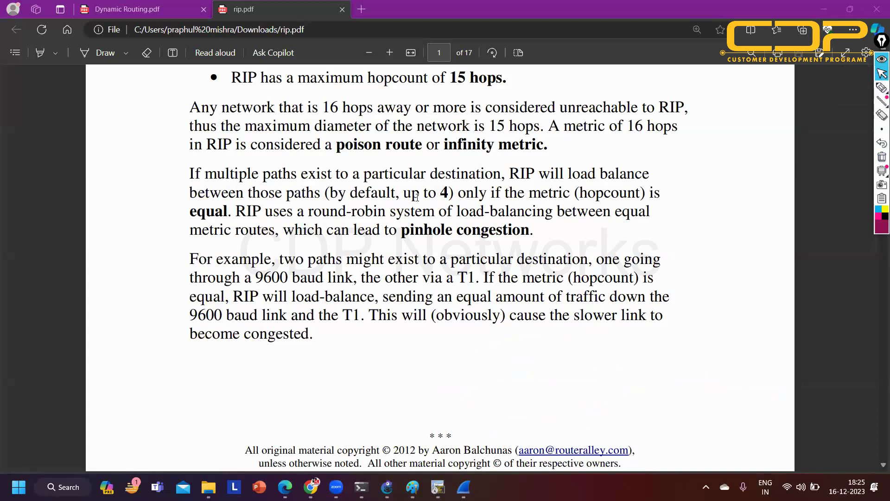
{"action": "left_click_drag", "start_coordinate": [330, 194], "coordinate": [451, 194]}
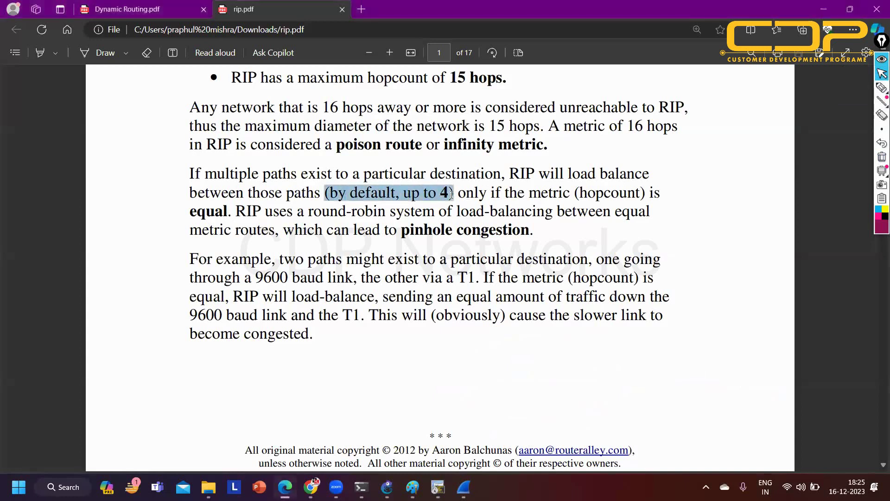
{"action": "left_click", "coordinate": [468, 197]}
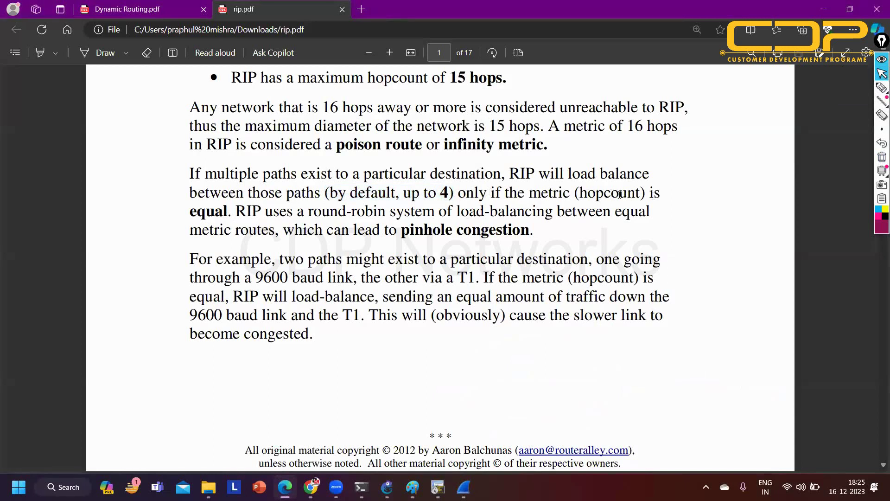
{"action": "left_click_drag", "start_coordinate": [217, 214], "coordinate": [544, 246]}
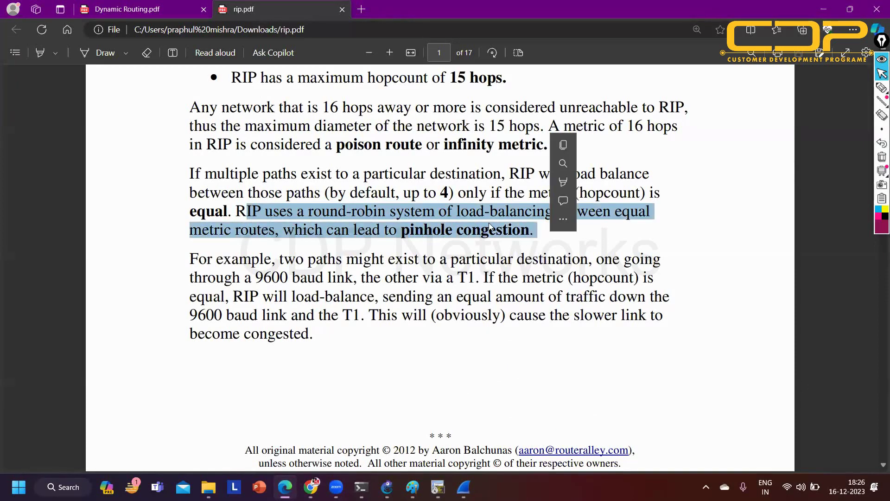
Read the 9600 baud and T1 load-balancing example, marking its phrases, and clear the text selection
{"action": "left_click_drag", "start_coordinate": [192, 262], "coordinate": [560, 268]}
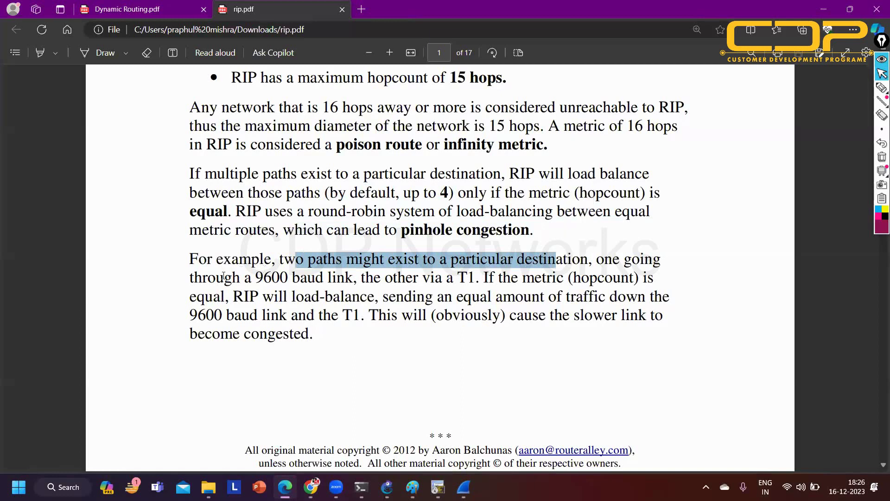
{"action": "left_click_drag", "start_coordinate": [196, 281], "coordinate": [261, 284]}
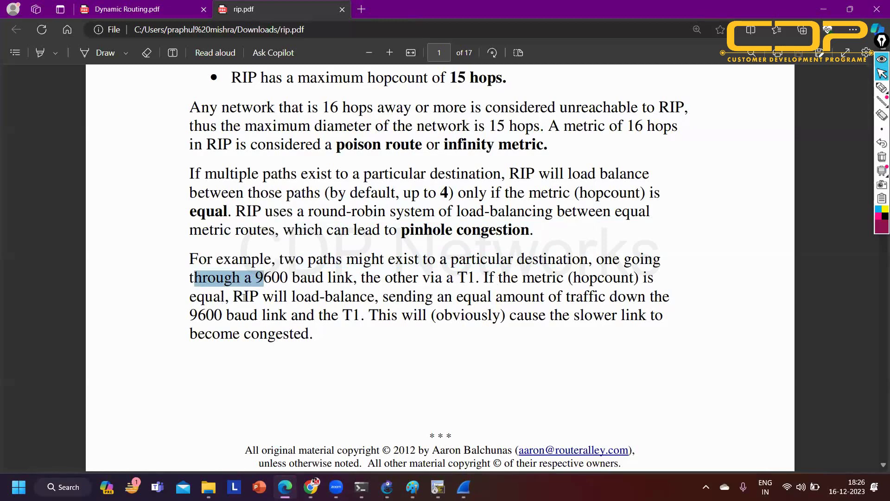
{"action": "left_click_drag", "start_coordinate": [244, 297], "coordinate": [352, 317]}
{"action": "left_click", "coordinate": [284, 361]}
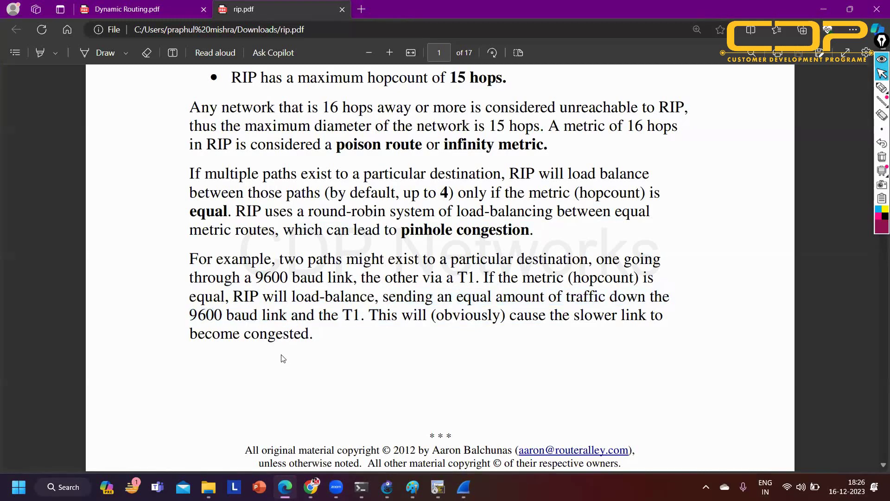
Read the opening of the RIP Versions section, marking its heading and the names Version 1 and Version 2
{"action": "scroll", "coordinate": [282, 354], "scroll_direction": "down", "scroll_amount": 1}
{"action": "scroll", "coordinate": [283, 355], "scroll_direction": "down", "scroll_amount": 8}
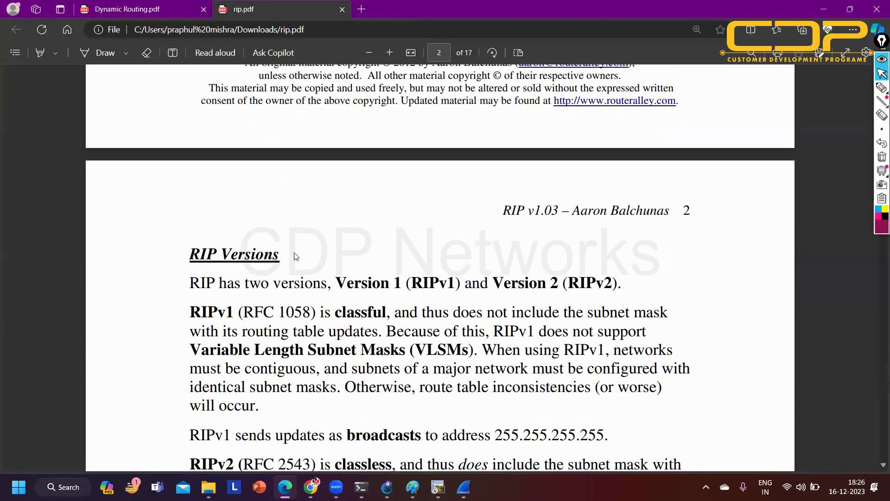
{"action": "left_click_drag", "start_coordinate": [193, 253], "coordinate": [278, 255]}
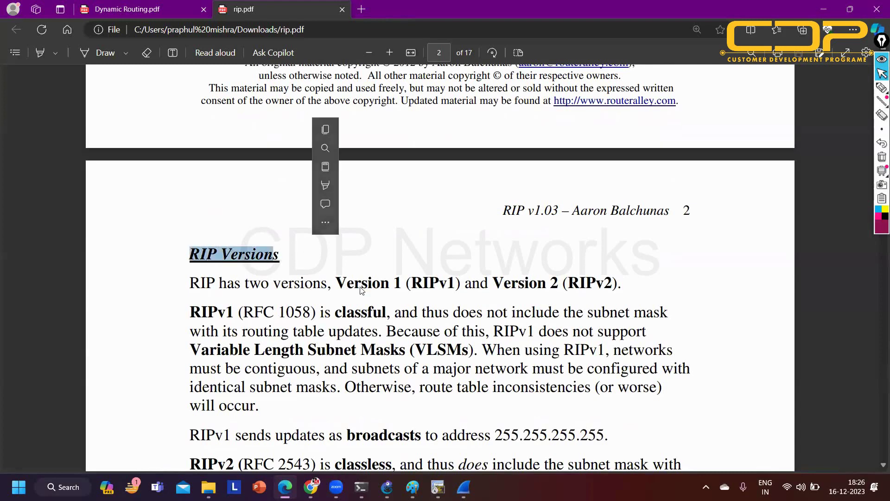
{"action": "left_click_drag", "start_coordinate": [336, 284], "coordinate": [410, 285]}
{"action": "left_click_drag", "start_coordinate": [505, 284], "coordinate": [586, 283]}
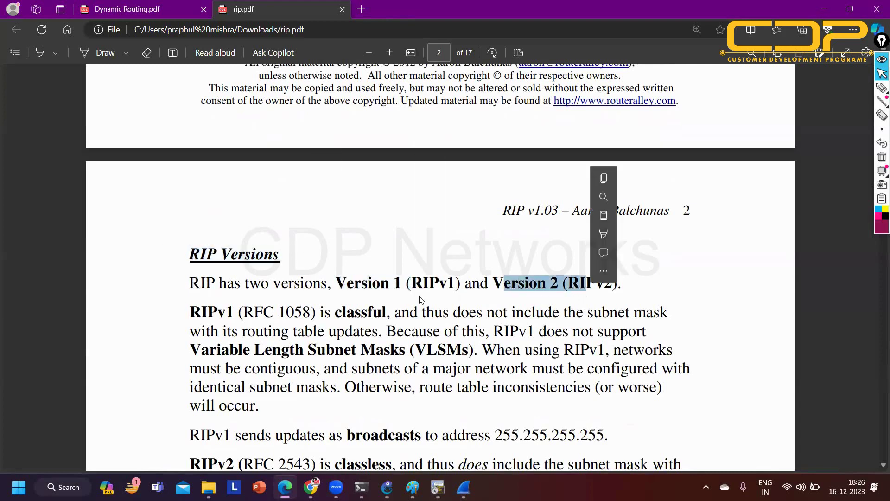
Read the RIPv1 paragraph, marking the classful and missing subnet mask statements and the start of the contiguous networks rule
{"action": "scroll", "coordinate": [198, 203], "scroll_direction": "down", "scroll_amount": 2}
{"action": "scroll", "coordinate": [198, 203], "scroll_direction": "down", "scroll_amount": 2}
{"action": "left_click_drag", "start_coordinate": [190, 183], "coordinate": [392, 185]}
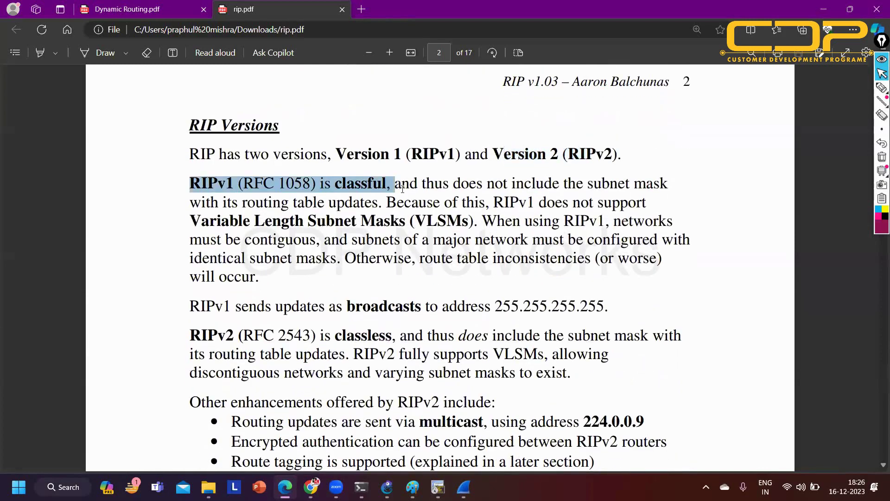
{"action": "left_click_drag", "start_coordinate": [454, 187], "coordinate": [663, 191]}
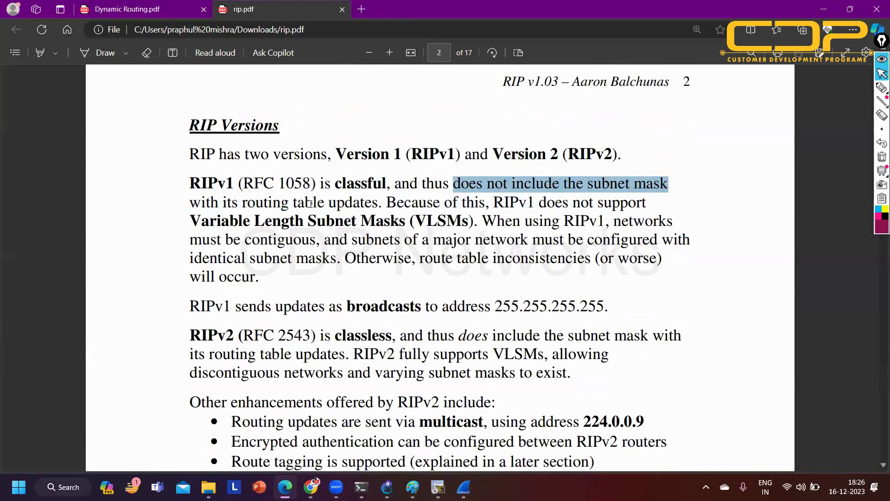
{"action": "left_click_drag", "start_coordinate": [382, 205], "coordinate": [182, 181]}
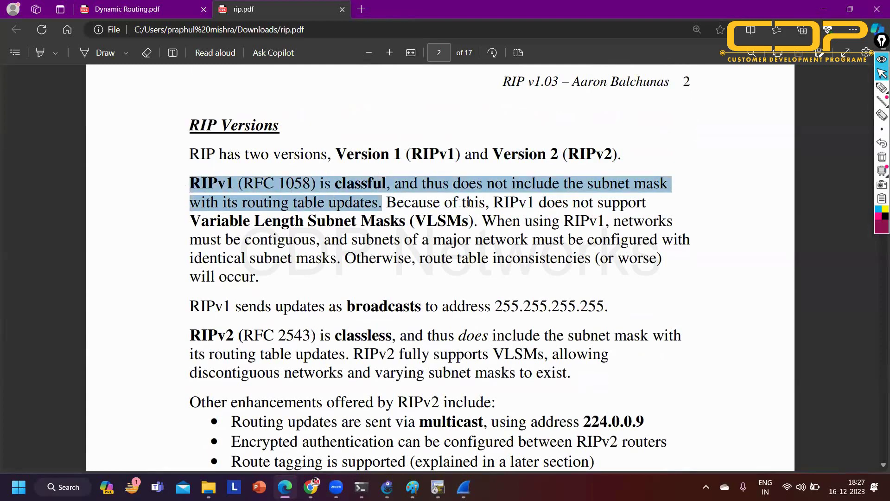
{"action": "left_click_drag", "start_coordinate": [454, 203], "coordinate": [631, 229]}
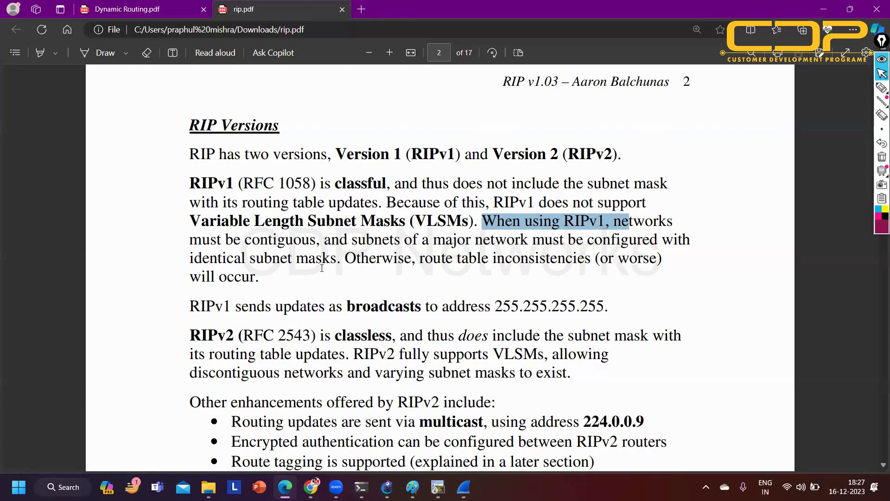
Read the RIPv2 enhancements list, marking the multicast 224.0.0.9, encrypted authentication and route tagging points
{"action": "scroll", "coordinate": [322, 268], "scroll_direction": "down", "scroll_amount": 2}
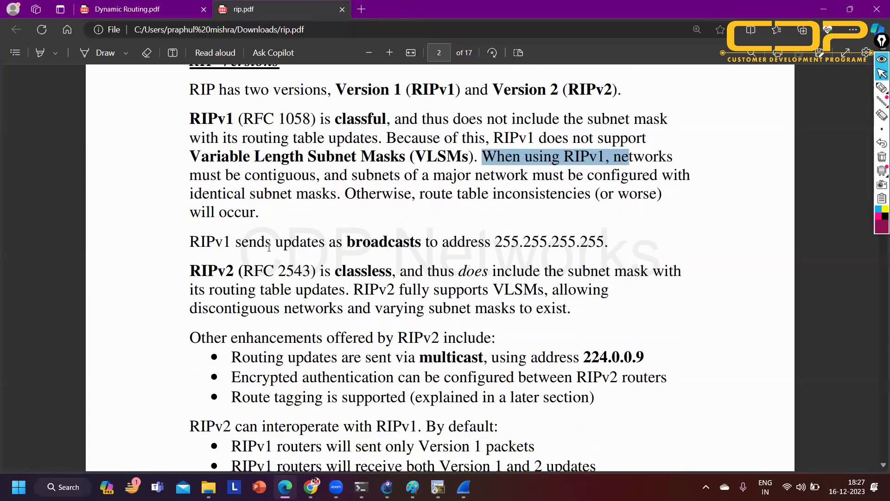
{"action": "scroll", "coordinate": [269, 247], "scroll_direction": "down", "scroll_amount": 2}
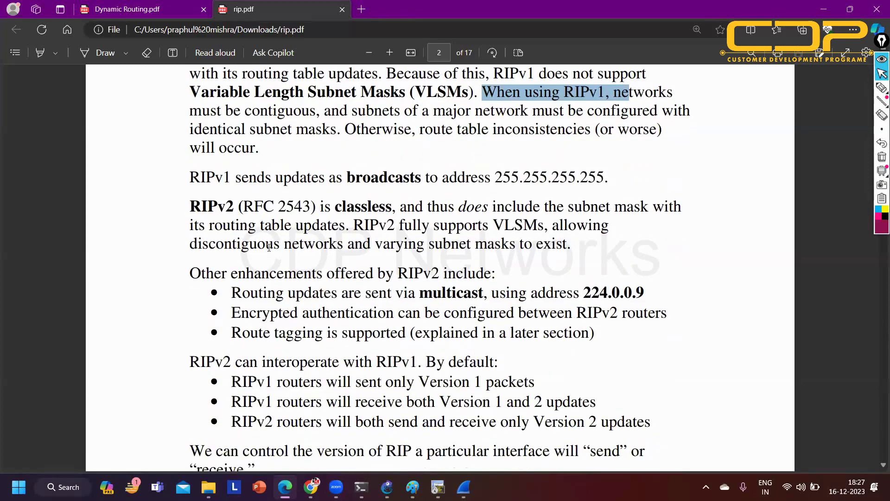
{"action": "left_click_drag", "start_coordinate": [217, 274], "coordinate": [524, 271]}
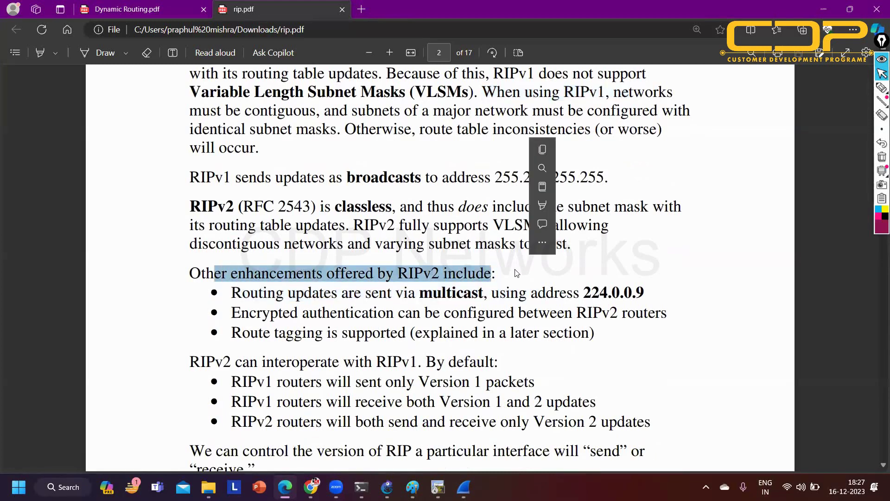
{"action": "left_click_drag", "start_coordinate": [251, 292], "coordinate": [656, 290]}
{"action": "left_click_drag", "start_coordinate": [302, 313], "coordinate": [692, 318]}
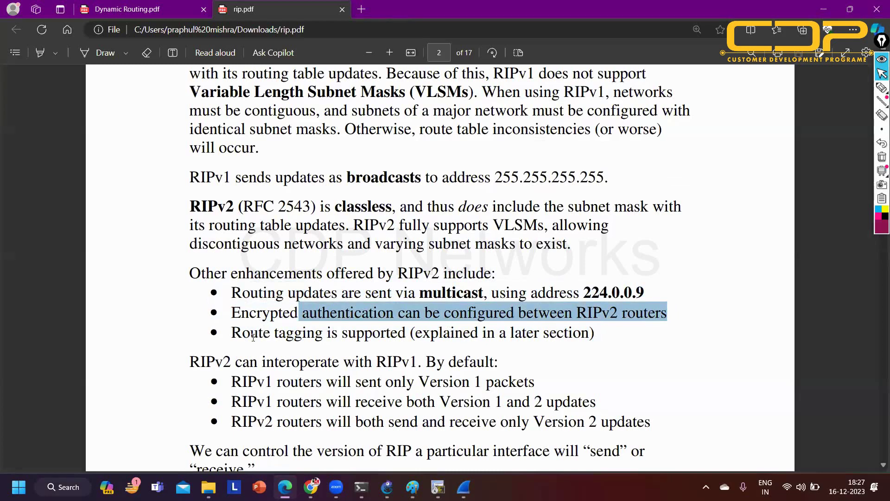
{"action": "left_click_drag", "start_coordinate": [253, 334], "coordinate": [419, 340]}
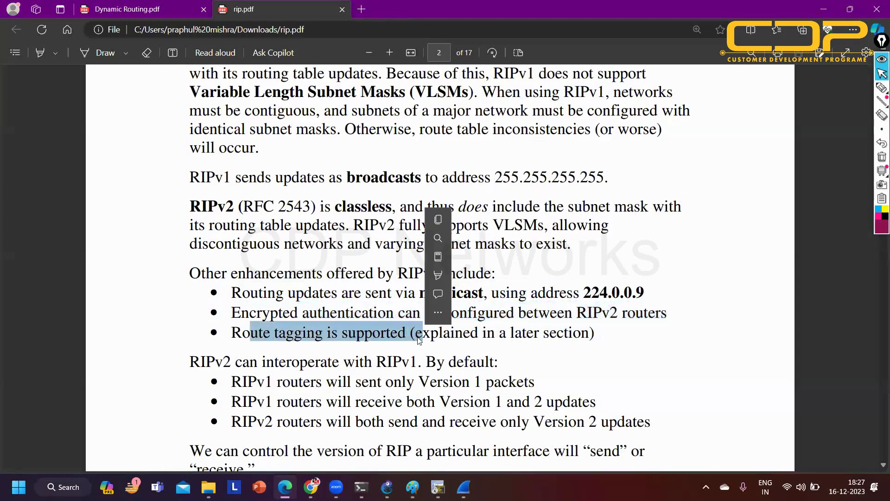
Read how RIPv2 interoperates with RIPv1, marking the default send and receive behaviour of each version
{"action": "scroll", "coordinate": [383, 357], "scroll_direction": "down", "scroll_amount": 2}
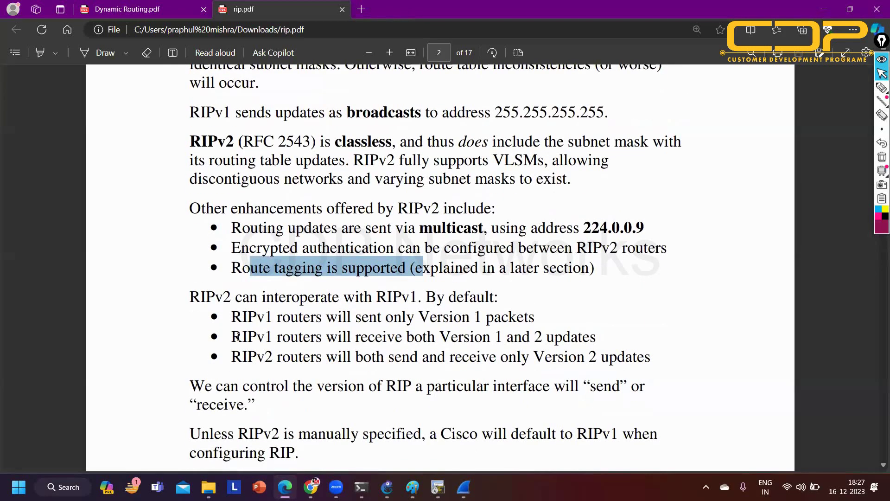
{"action": "left_click_drag", "start_coordinate": [226, 298], "coordinate": [513, 300]}
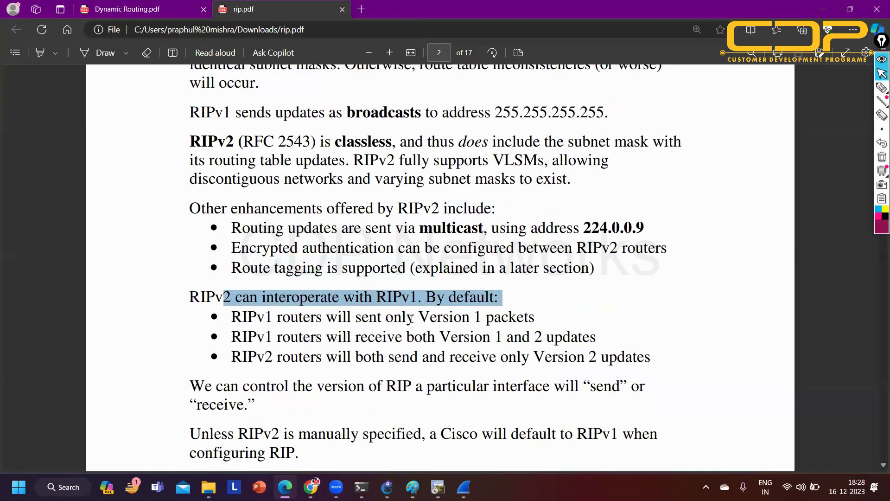
{"action": "left_click_drag", "start_coordinate": [414, 319], "coordinate": [562, 319]}
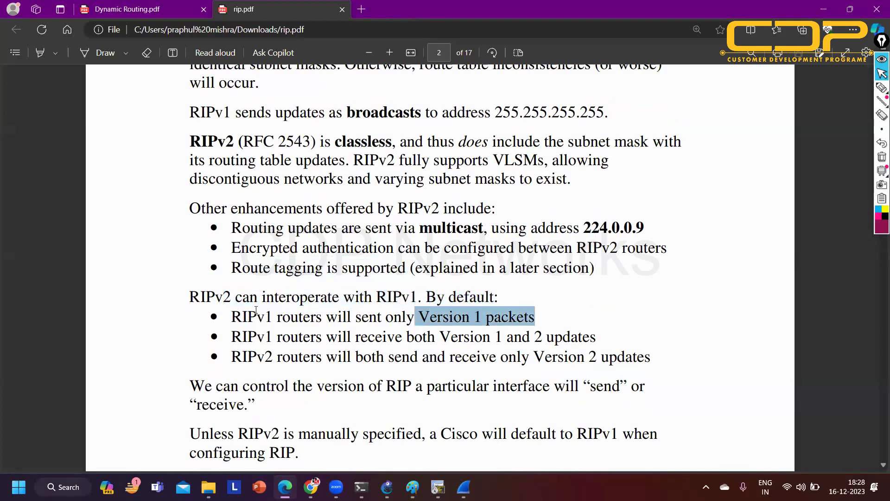
{"action": "left_click_drag", "start_coordinate": [243, 343], "coordinate": [597, 345]}
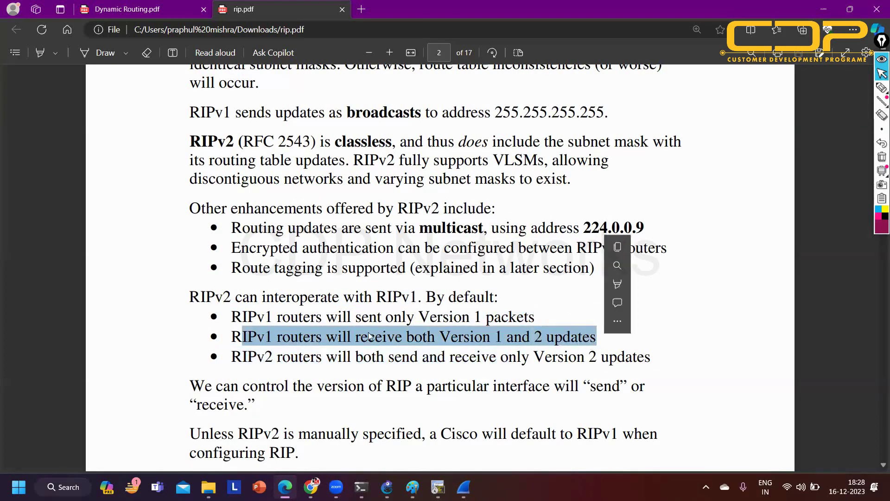
{"action": "left_click_drag", "start_coordinate": [248, 357], "coordinate": [652, 369]}
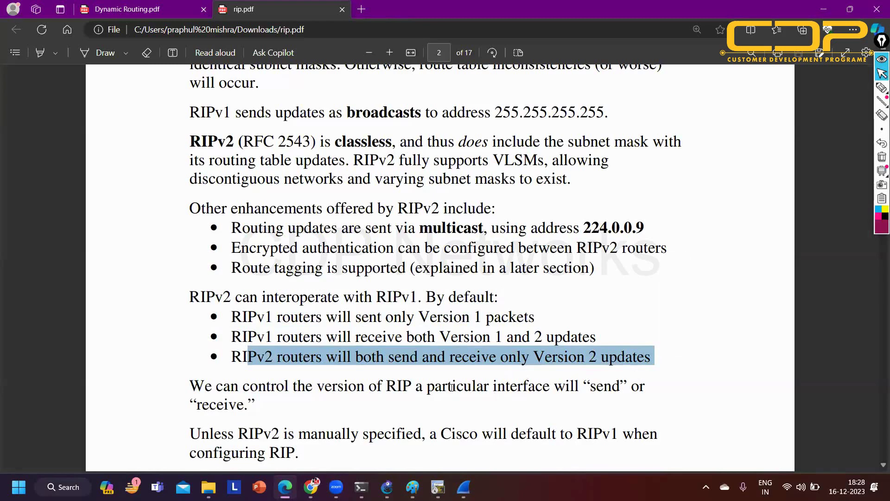
Sketch arrows beside the text for V1 sending V1 and receiving V2, and V2 exchanging V2 both ways, and erase the sketch
{"action": "left_click", "coordinate": [882, 88]}
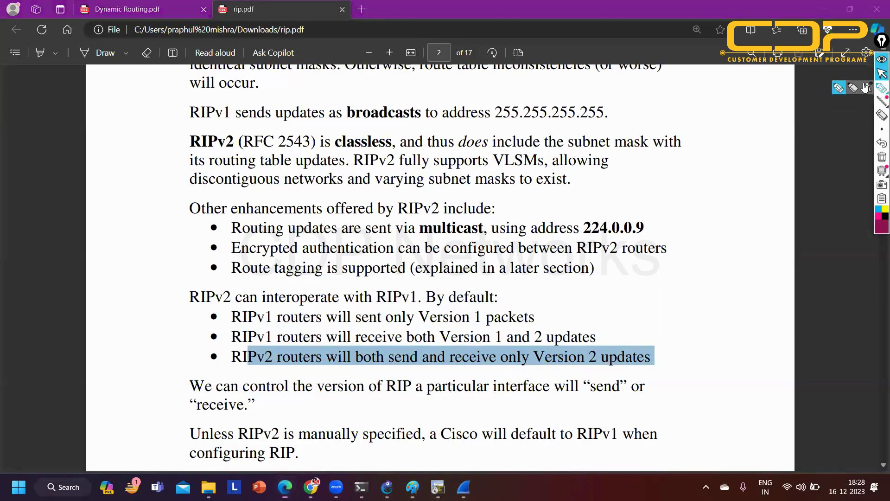
{"action": "left_click_drag", "start_coordinate": [664, 185], "coordinate": [676, 194]}
{"action": "mouse_move", "coordinate": [681, 198]}
{"action": "left_mouse_down"}
{"action": "mouse_move", "coordinate": [727, 202]}
{"action": "mouse_move", "coordinate": [723, 195]}
{"action": "mouse_move", "coordinate": [731, 206]}
{"action": "mouse_move", "coordinate": [764, 198]}
{"action": "mouse_move", "coordinate": [764, 211]}
{"action": "mouse_move", "coordinate": [712, 220]}
{"action": "mouse_move", "coordinate": [756, 222]}
{"action": "mouse_move", "coordinate": [787, 242]}
{"action": "left_mouse_up"}
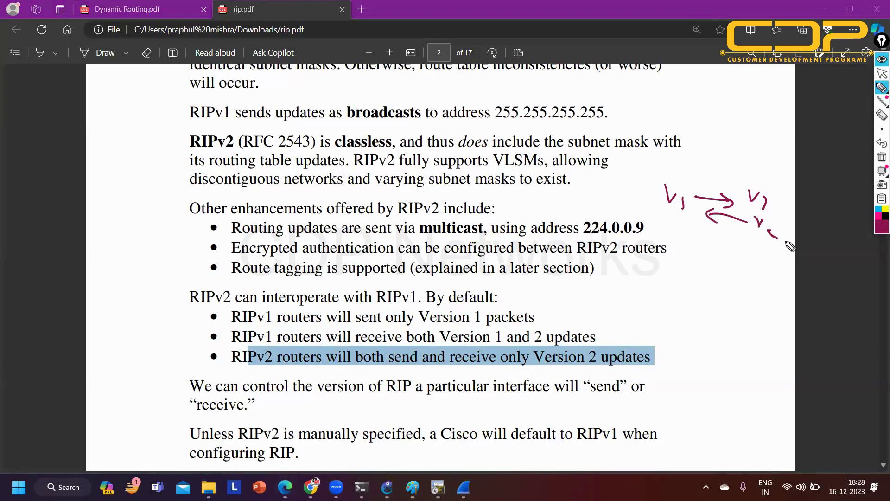
{"action": "mouse_move", "coordinate": [670, 236]}
{"action": "left_mouse_down"}
{"action": "mouse_move", "coordinate": [680, 266]}
{"action": "mouse_move", "coordinate": [691, 259]}
{"action": "left_mouse_up"}
{"action": "mouse_move", "coordinate": [697, 273]}
{"action": "left_mouse_down"}
{"action": "mouse_move", "coordinate": [751, 271]}
{"action": "mouse_move", "coordinate": [751, 262]}
{"action": "mouse_move", "coordinate": [775, 286]}
{"action": "mouse_move", "coordinate": [718, 293]}
{"action": "mouse_move", "coordinate": [790, 310]}
{"action": "left_mouse_up"}
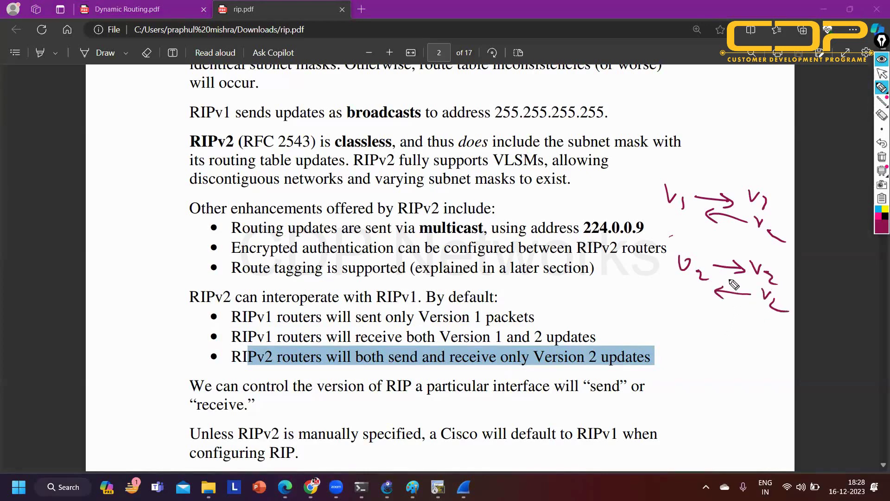
{"action": "left_click", "coordinate": [880, 158]}
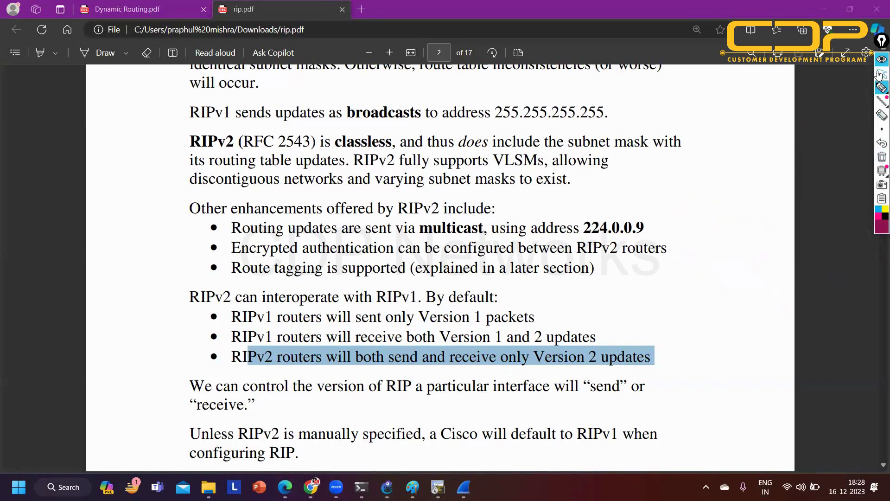
{"action": "left_click", "coordinate": [879, 73]}
{"action": "left_click", "coordinate": [426, 336]}
Read the RIPv1 Basic Configuration example for Router A, marking the router rip command, and clear the selection
{"action": "scroll", "coordinate": [425, 320], "scroll_direction": "down", "scroll_amount": 3}
{"action": "scroll", "coordinate": [426, 320], "scroll_direction": "down", "scroll_amount": 10}
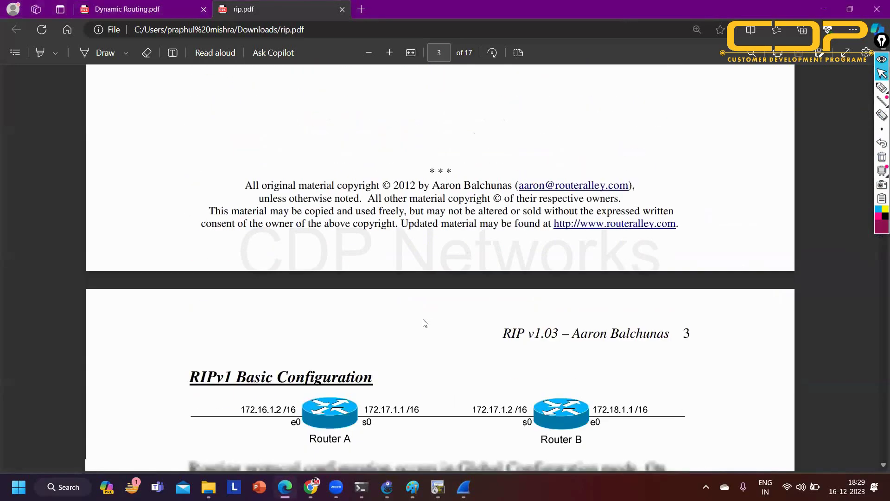
{"action": "scroll", "coordinate": [349, 236], "scroll_direction": "down", "scroll_amount": 3}
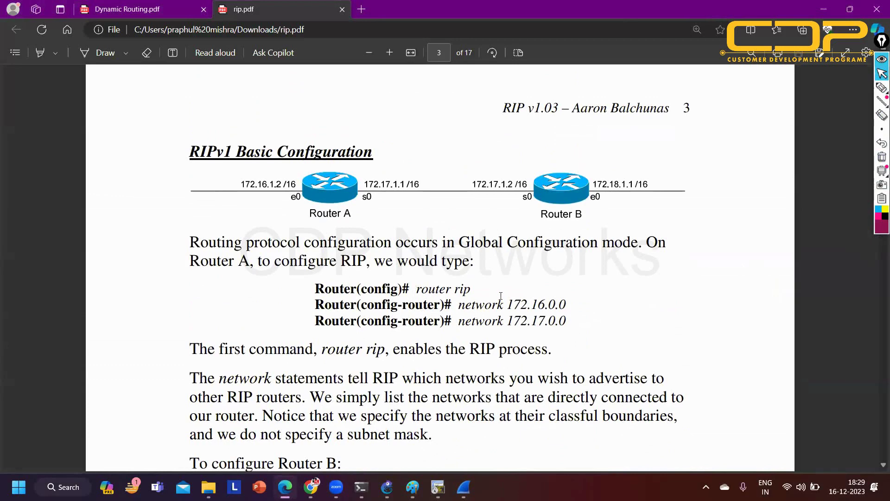
{"action": "left_click_drag", "start_coordinate": [409, 288], "coordinate": [512, 304]}
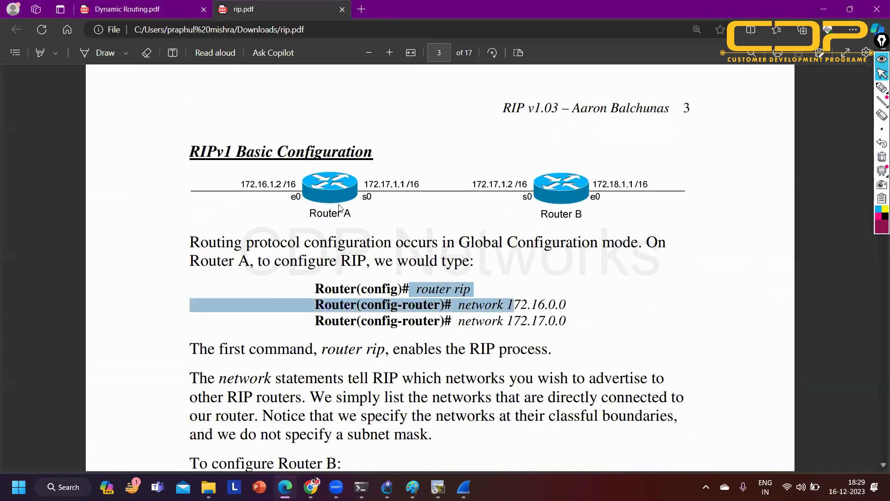
{"action": "left_click", "coordinate": [452, 191]}
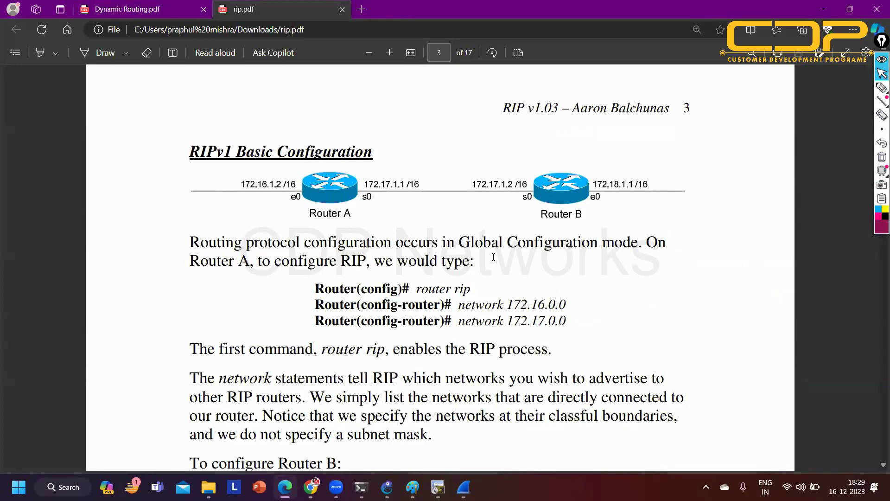
Read the Router B configuration and both routing tables, marking the show ip route command of each router
{"action": "scroll", "coordinate": [487, 273], "scroll_direction": "down", "scroll_amount": 7}
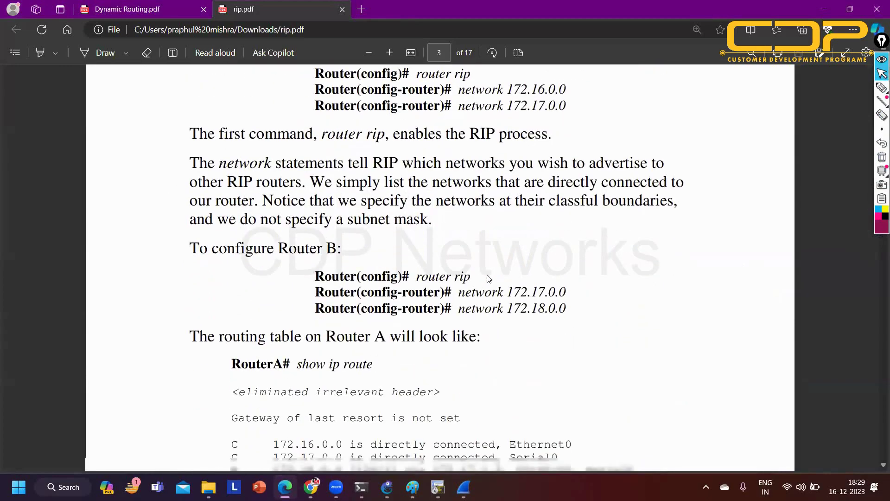
{"action": "scroll", "coordinate": [322, 394], "scroll_direction": "down", "scroll_amount": 3}
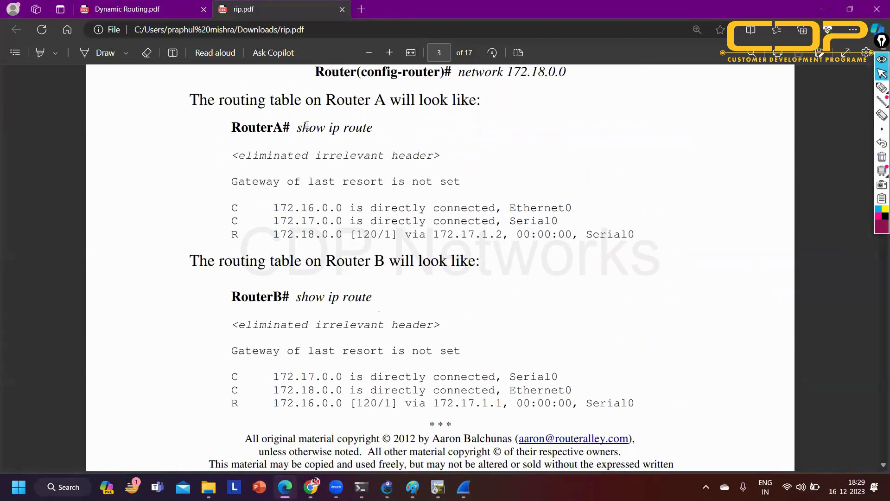
{"action": "left_click_drag", "start_coordinate": [306, 125], "coordinate": [405, 130]}
{"action": "left_click_drag", "start_coordinate": [298, 297], "coordinate": [441, 302]}
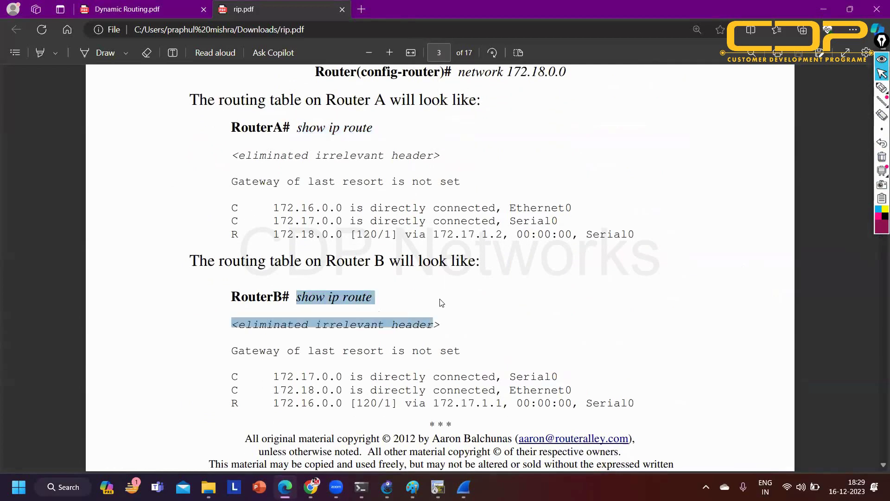
Read the introduction and three-router topology with contiguous 10.0.0.0 subnets under Limitations of RIPv1
{"action": "scroll", "coordinate": [417, 303], "scroll_direction": "down", "scroll_amount": 4}
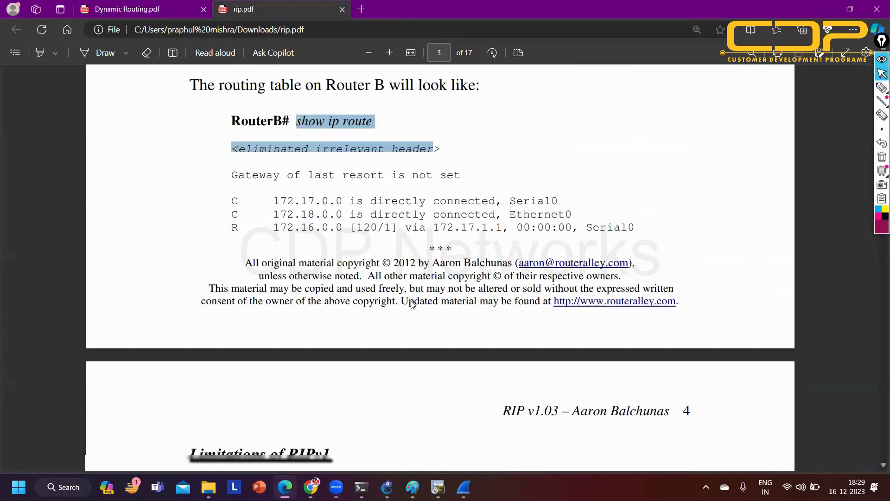
{"action": "scroll", "coordinate": [413, 303], "scroll_direction": "down", "scroll_amount": 6}
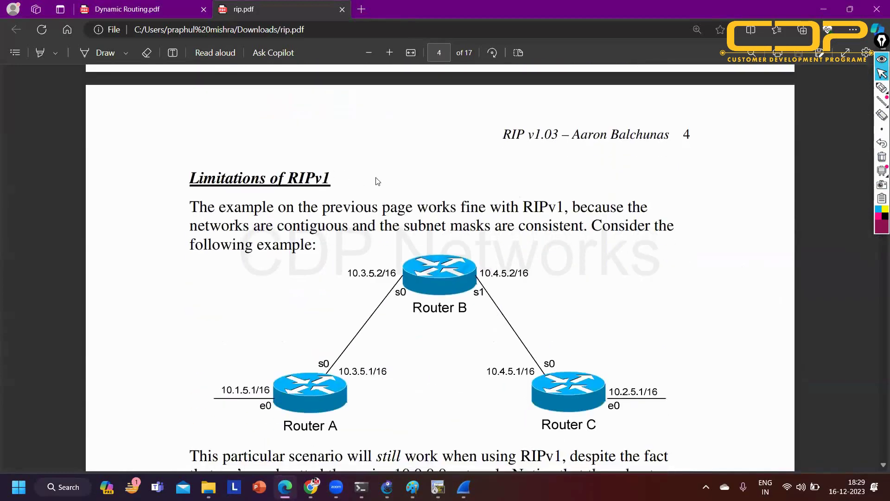
{"action": "scroll", "coordinate": [378, 182], "scroll_direction": "down", "scroll_amount": 3}
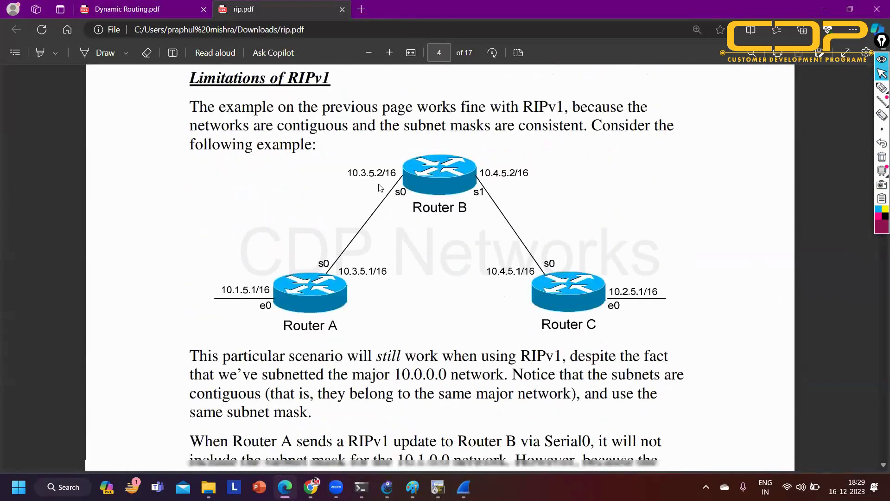
{"action": "scroll", "coordinate": [380, 187], "scroll_direction": "down", "scroll_amount": 3}
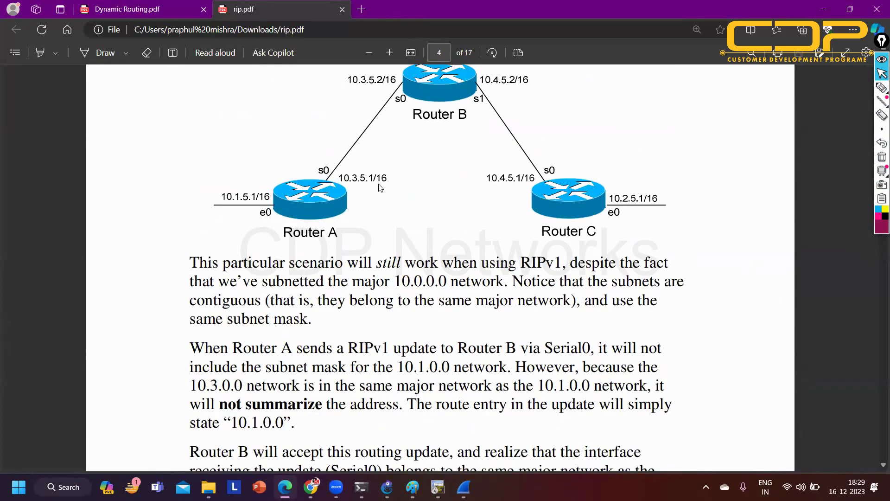
{"action": "scroll", "coordinate": [442, 301], "scroll_direction": "up", "scroll_amount": 4}
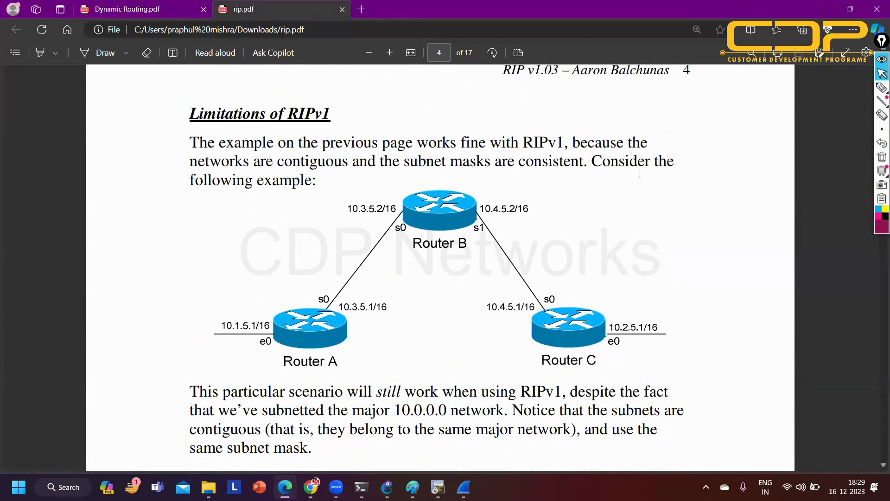
{"action": "scroll", "coordinate": [347, 269], "scroll_direction": "down", "scroll_amount": 2}
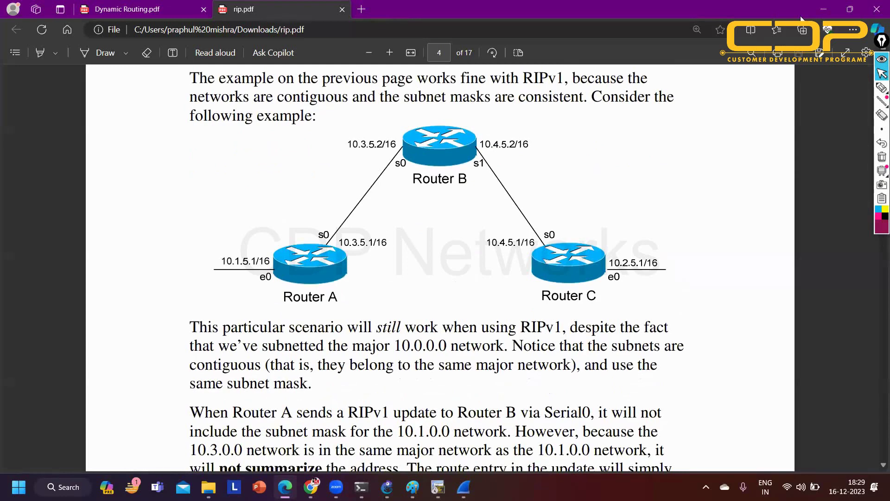
{"action": "left_click", "coordinate": [882, 87]}
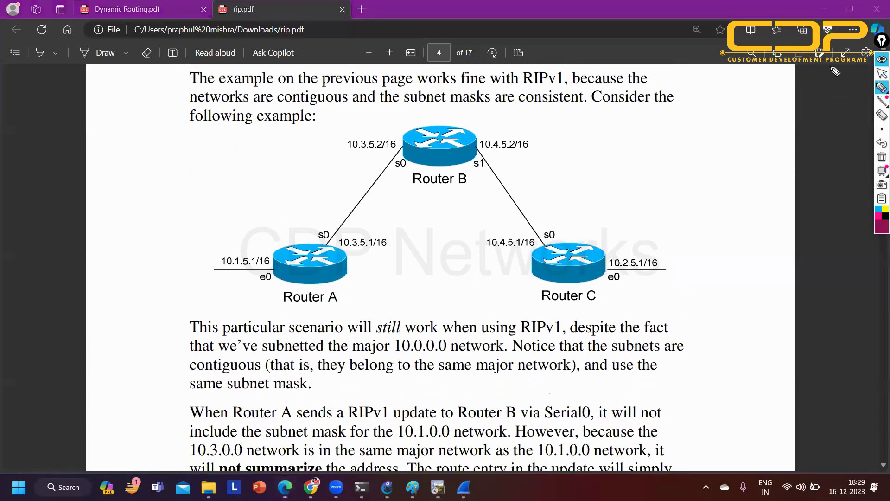
{"action": "left_click", "coordinate": [882, 73]}
{"action": "scroll", "coordinate": [598, 133], "scroll_direction": "up", "scroll_amount": 2}
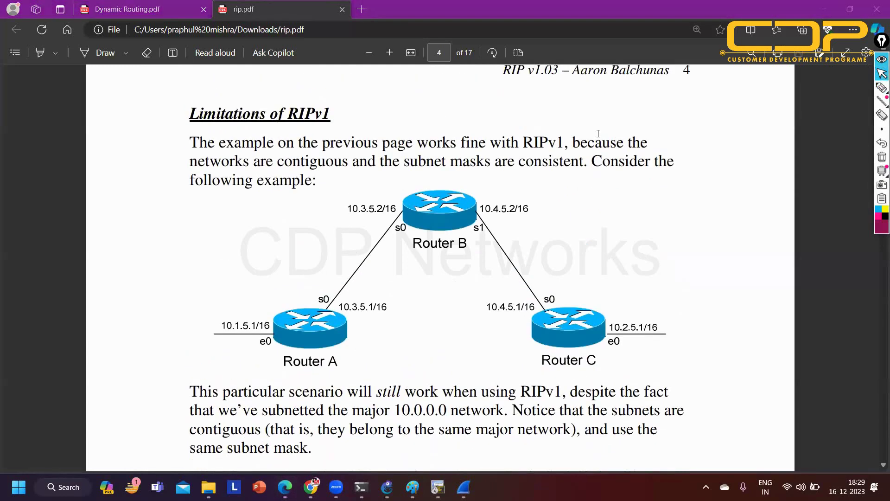
{"action": "scroll", "coordinate": [598, 133], "scroll_direction": "down", "scroll_amount": 2}
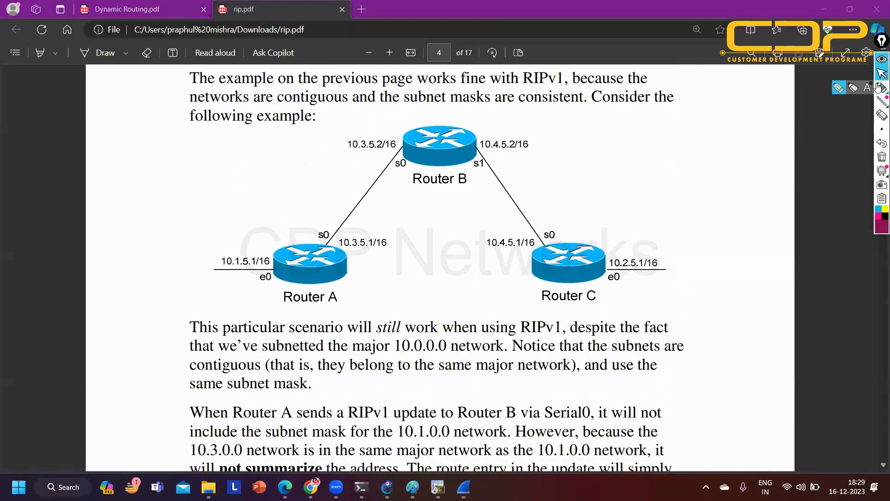
Underline Router A, circle its 10.1.5.1/16 address, underline 10.3.5.1/16, and handwrite 10.0.0.0 beside the link to Router B
{"action": "left_click", "coordinate": [880, 87]}
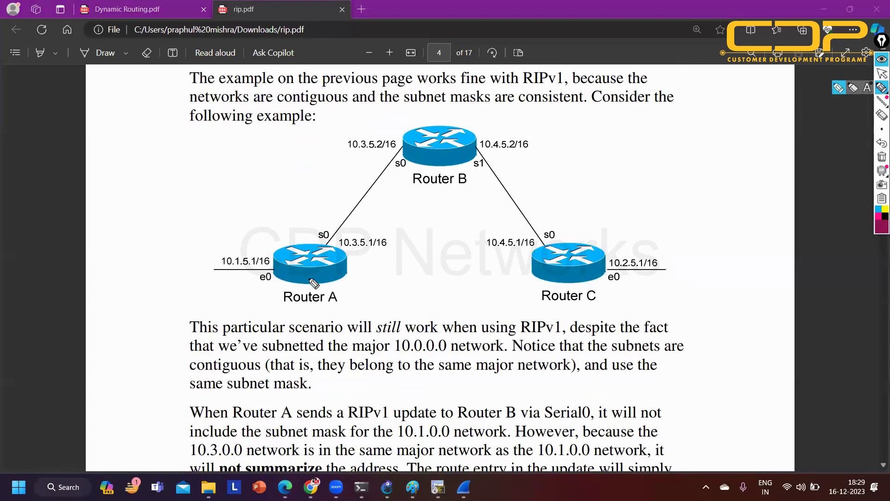
{"action": "left_click_drag", "start_coordinate": [291, 288], "coordinate": [325, 289]}
{"action": "mouse_move", "coordinate": [239, 275]}
{"action": "left_mouse_down"}
{"action": "mouse_move", "coordinate": [275, 261]}
{"action": "mouse_move", "coordinate": [218, 250]}
{"action": "mouse_move", "coordinate": [224, 267]}
{"action": "mouse_move", "coordinate": [252, 233]}
{"action": "mouse_move", "coordinate": [276, 225]}
{"action": "left_mouse_up"}
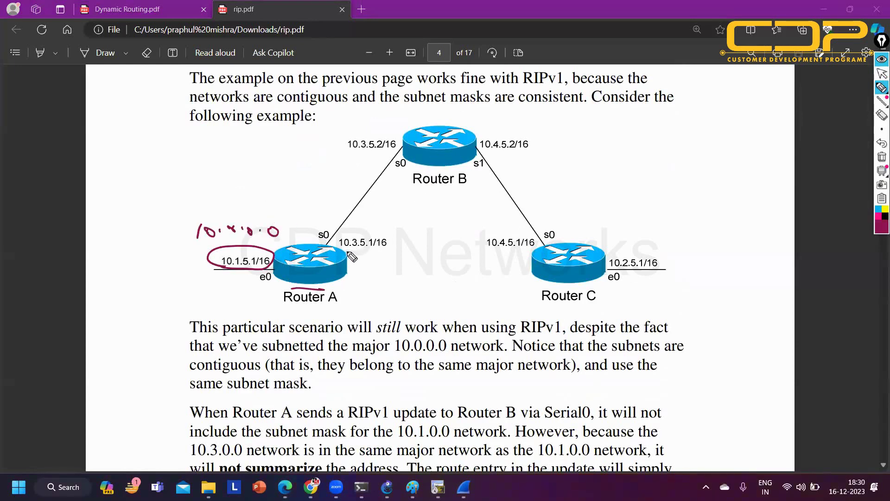
{"action": "left_click_drag", "start_coordinate": [343, 248], "coordinate": [381, 248]}
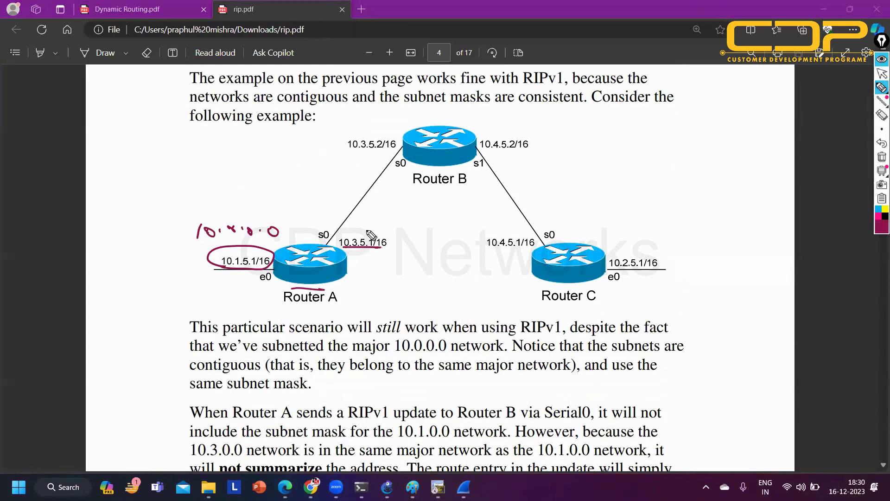
{"action": "left_click_drag", "start_coordinate": [328, 186], "coordinate": [394, 210]}
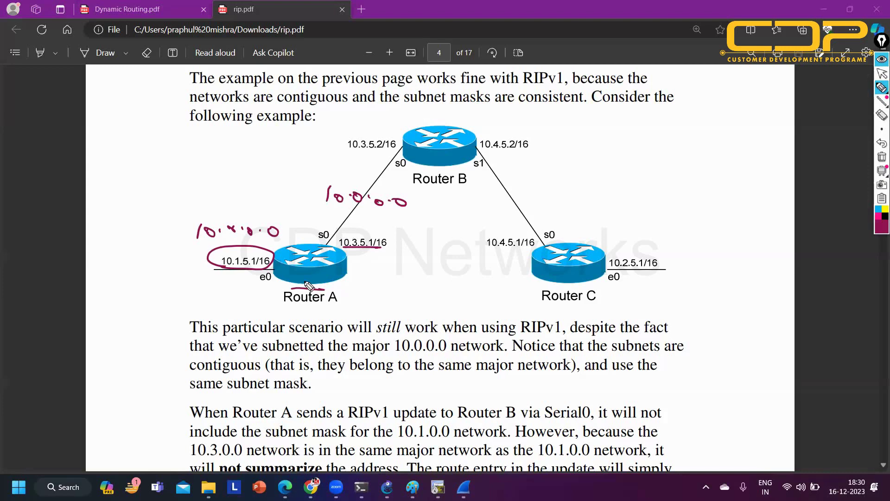
Emphasise Router A and its two addresses, handwrite and circle RIPv1 and RIPv2 on the diagram, and erase all annotations
{"action": "left_click_drag", "start_coordinate": [293, 308], "coordinate": [324, 307]}
{"action": "left_click_drag", "start_coordinate": [346, 246], "coordinate": [354, 247]}
{"action": "left_click_drag", "start_coordinate": [276, 257], "coordinate": [234, 276]}
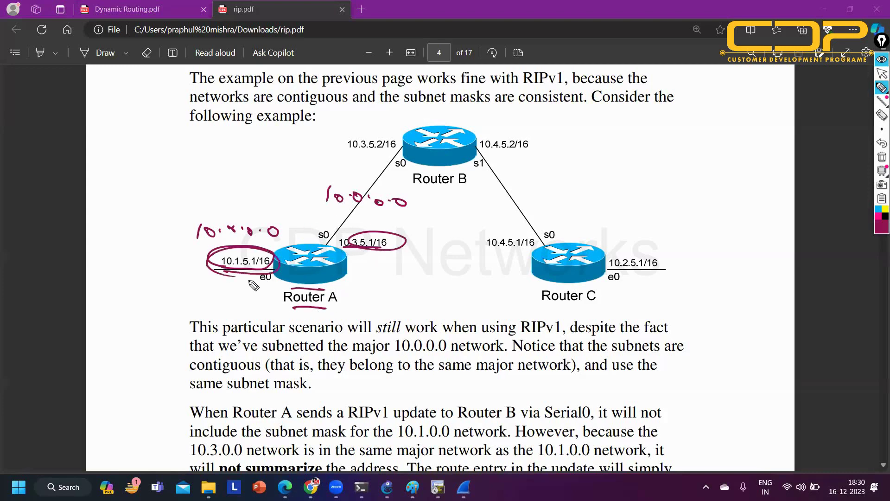
{"action": "mouse_move", "coordinate": [408, 271]}
{"action": "left_mouse_down"}
{"action": "mouse_move", "coordinate": [430, 265]}
{"action": "mouse_move", "coordinate": [465, 262]}
{"action": "mouse_move", "coordinate": [489, 272]}
{"action": "mouse_move", "coordinate": [444, 297]}
{"action": "mouse_move", "coordinate": [508, 286]}
{"action": "mouse_move", "coordinate": [446, 298]}
{"action": "mouse_move", "coordinate": [473, 291]}
{"action": "left_mouse_up"}
{"action": "mouse_move", "coordinate": [450, 190]}
{"action": "left_mouse_down"}
{"action": "mouse_move", "coordinate": [478, 209]}
{"action": "mouse_move", "coordinate": [481, 193]}
{"action": "mouse_move", "coordinate": [493, 211]}
{"action": "mouse_move", "coordinate": [518, 199]}
{"action": "mouse_move", "coordinate": [536, 208]}
{"action": "mouse_move", "coordinate": [509, 221]}
{"action": "mouse_move", "coordinate": [533, 191]}
{"action": "mouse_move", "coordinate": [516, 218]}
{"action": "mouse_move", "coordinate": [540, 225]}
{"action": "left_mouse_up"}
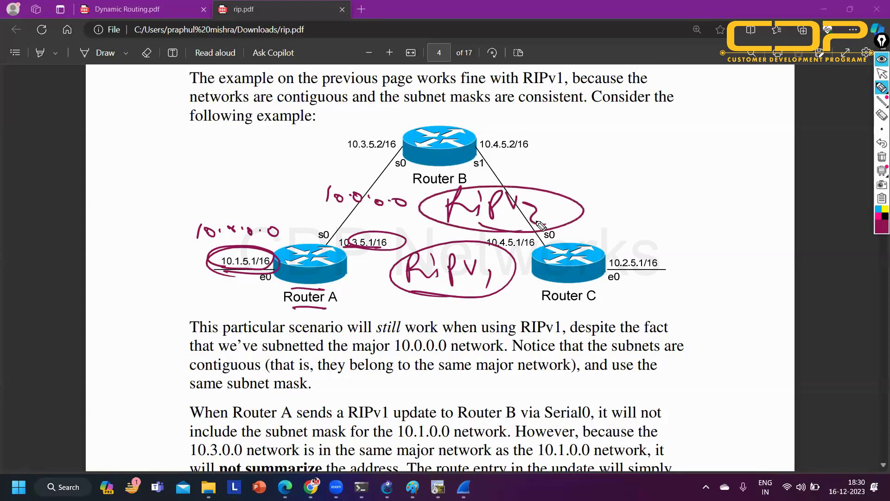
{"action": "left_click", "coordinate": [880, 169]}
{"action": "left_click", "coordinate": [881, 75]}
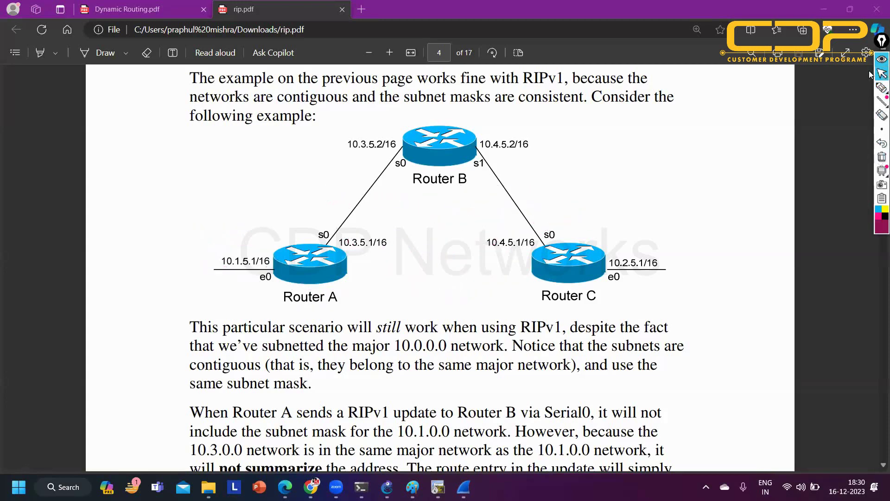
Skim the explanation of RIPv1 updates between contiguous subnets and the continued example with discontiguous networks, up to RIPv2 Configuration
{"action": "scroll", "coordinate": [351, 311], "scroll_direction": "down", "scroll_amount": 4}
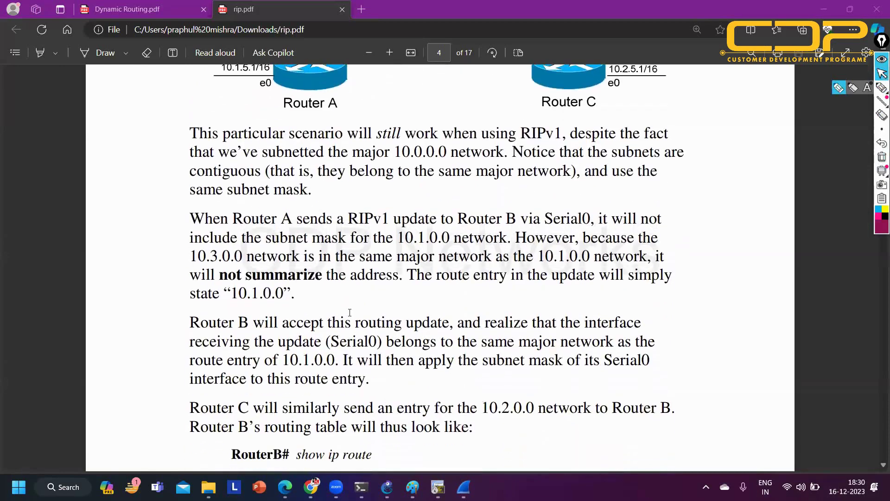
{"action": "scroll", "coordinate": [346, 314], "scroll_direction": "down", "scroll_amount": 1}
{"action": "scroll", "coordinate": [344, 295], "scroll_direction": "down", "scroll_amount": 7}
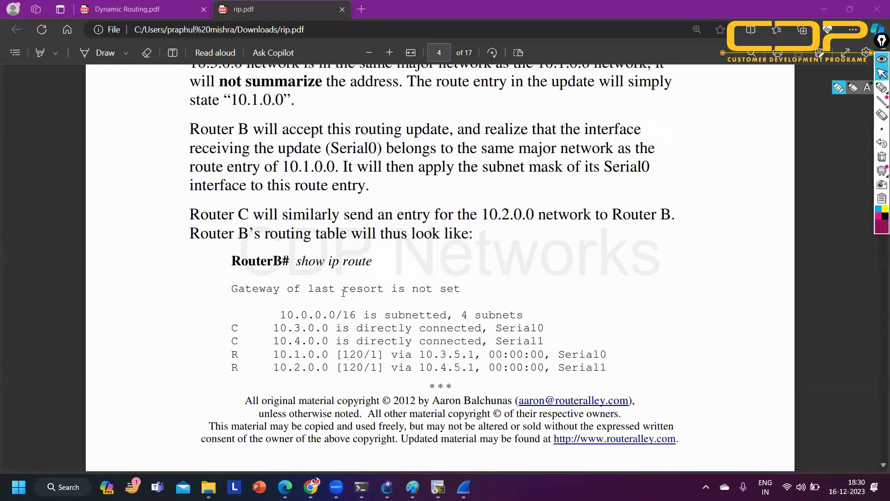
{"action": "scroll", "coordinate": [343, 253], "scroll_direction": "down", "scroll_amount": 5}
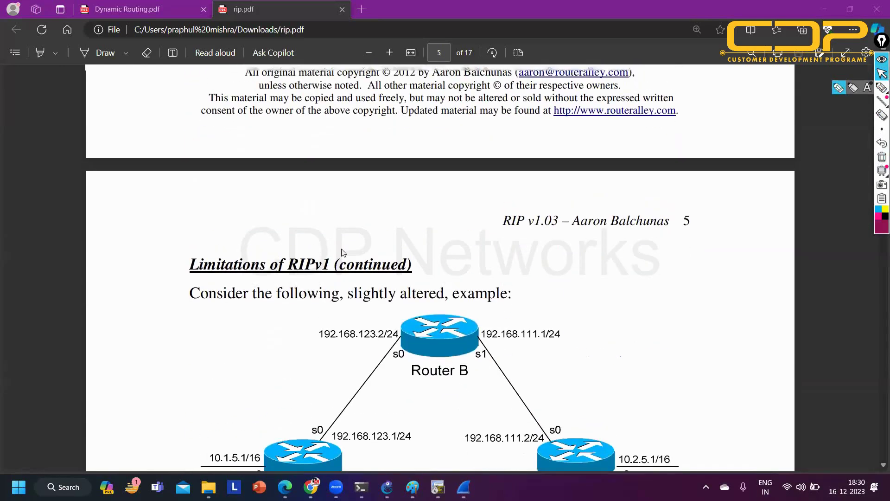
{"action": "scroll", "coordinate": [337, 246], "scroll_direction": "down", "scroll_amount": 4}
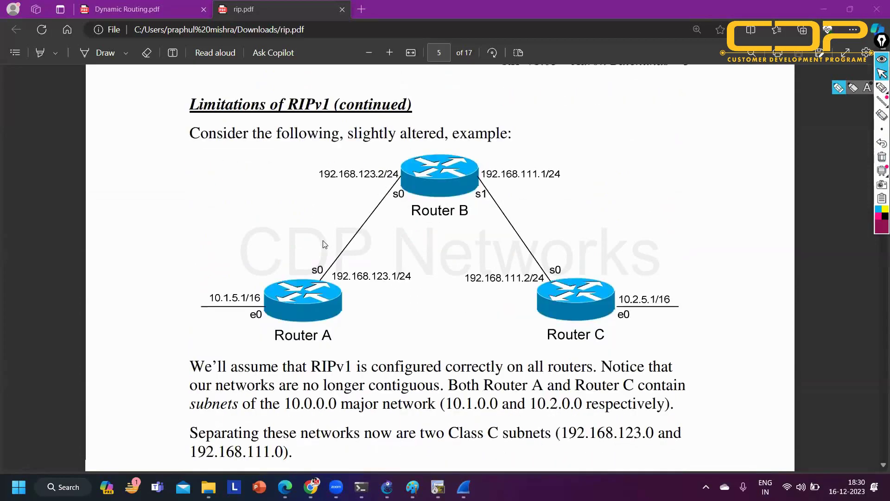
{"action": "scroll", "coordinate": [319, 253], "scroll_direction": "down", "scroll_amount": 16}
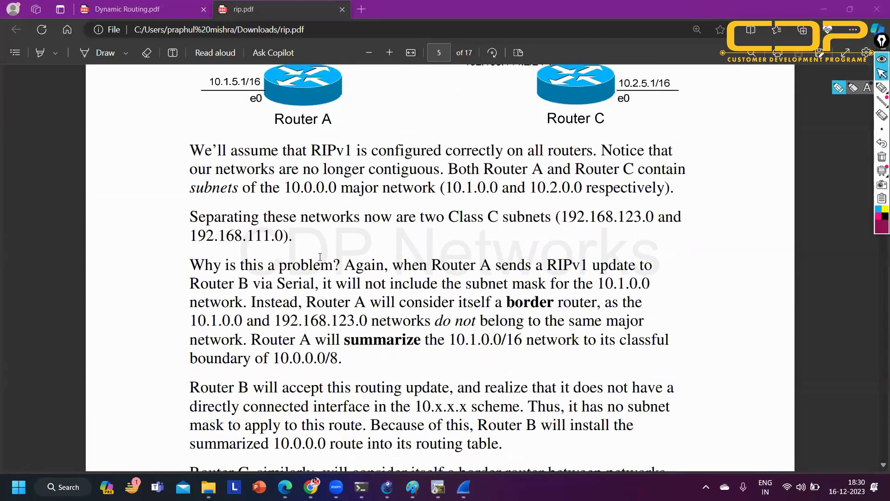
{"action": "scroll", "coordinate": [296, 248], "scroll_direction": "down", "scroll_amount": 8}
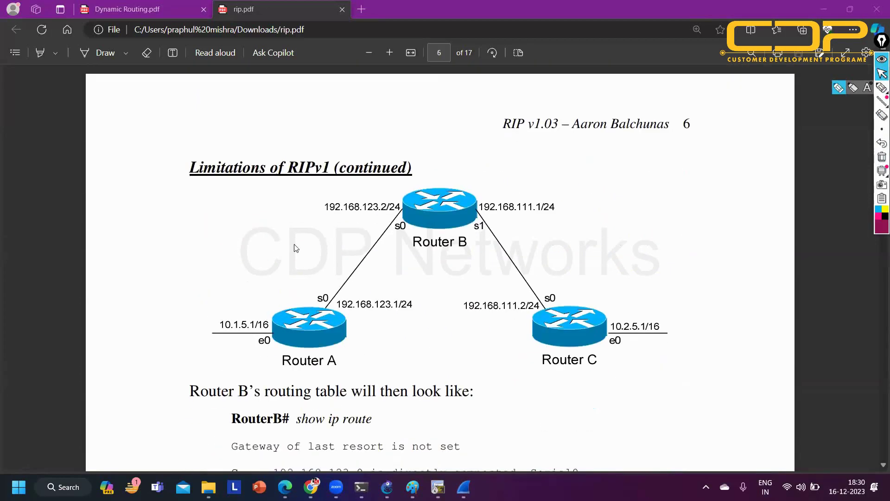
{"action": "scroll", "coordinate": [307, 251], "scroll_direction": "down", "scroll_amount": 15}
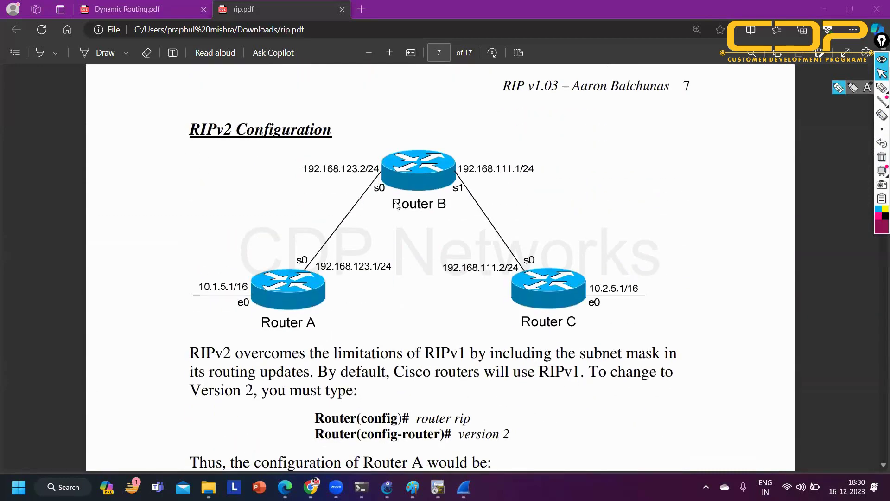
Read the RIPv2 Configuration section, marking the version 2 and no auto-summary commands, and clear the selection
{"action": "scroll", "coordinate": [397, 206], "scroll_direction": "down", "scroll_amount": 3}
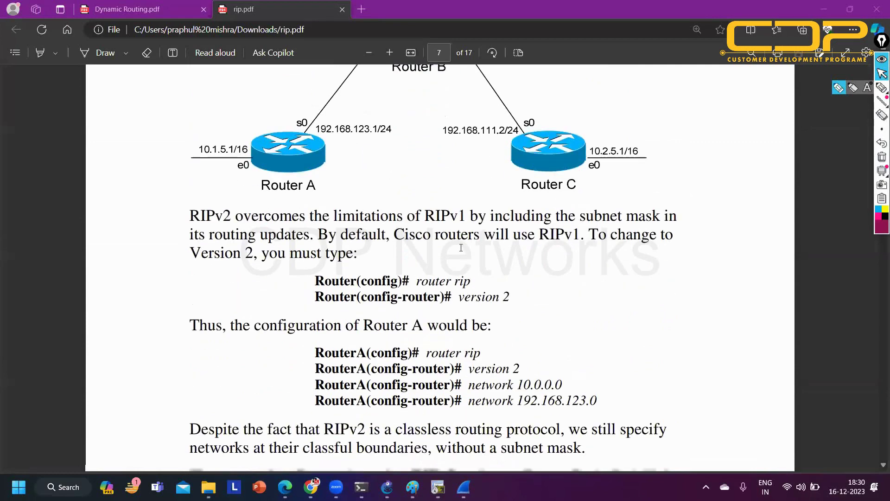
{"action": "scroll", "coordinate": [461, 248], "scroll_direction": "down", "scroll_amount": 1}
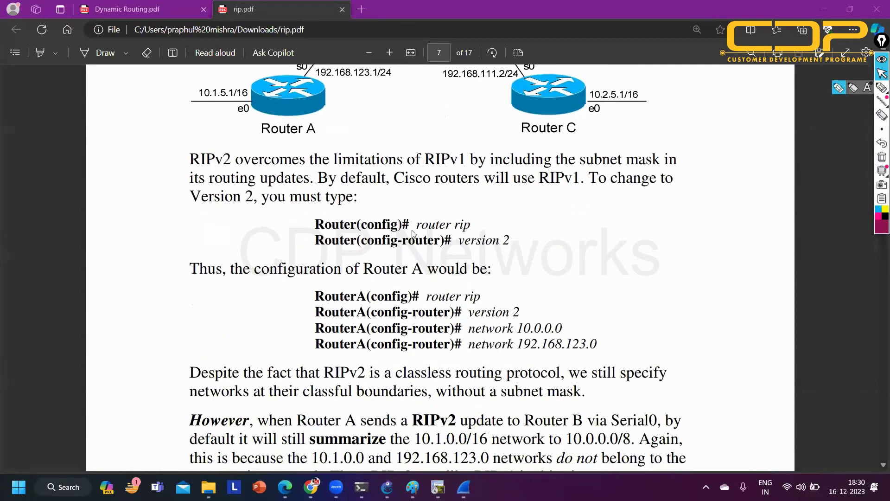
{"action": "left_click_drag", "start_coordinate": [445, 240], "coordinate": [512, 240]}
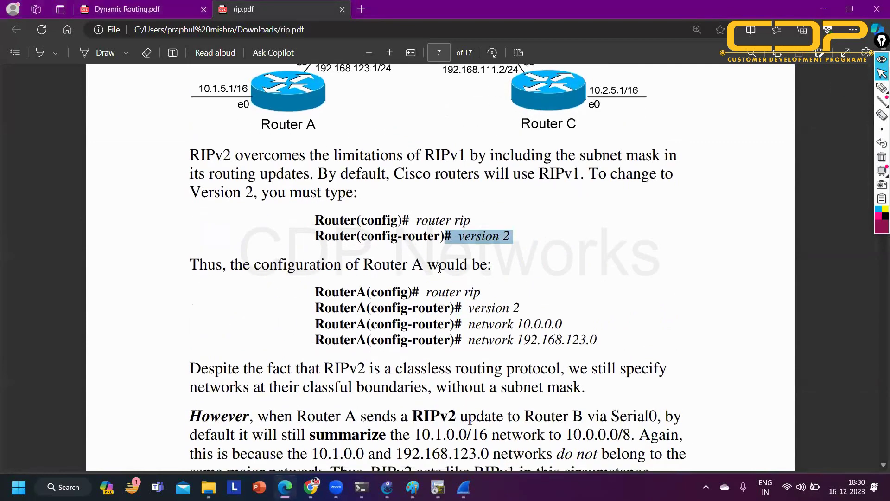
{"action": "scroll", "coordinate": [449, 234], "scroll_direction": "down", "scroll_amount": 3}
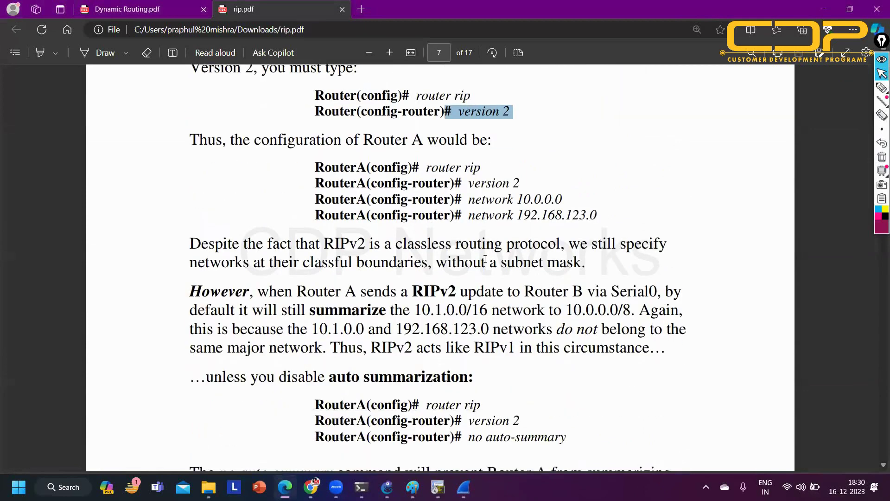
{"action": "scroll", "coordinate": [485, 259], "scroll_direction": "down", "scroll_amount": 4}
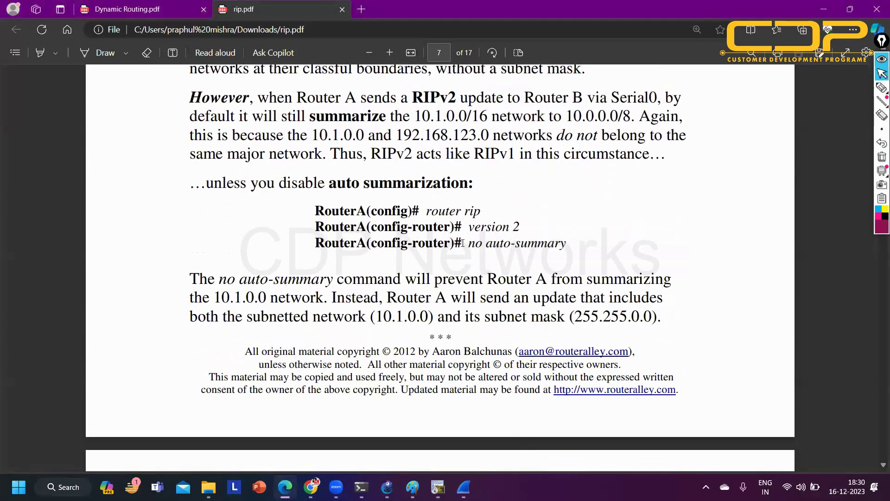
{"action": "left_click_drag", "start_coordinate": [462, 243], "coordinate": [568, 246]}
{"action": "left_click", "coordinate": [418, 253]}
Read the start of the RIP Timers section, marking the heading and the names and default durations of the Update and Invalid timers
{"action": "scroll", "coordinate": [418, 253], "scroll_direction": "down", "scroll_amount": 6}
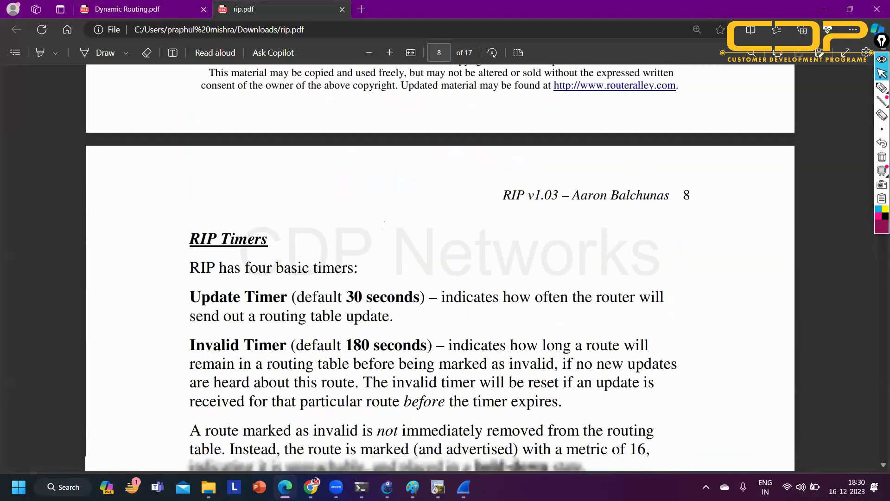
{"action": "scroll", "coordinate": [384, 224], "scroll_direction": "down", "scroll_amount": 2}
{"action": "left_click_drag", "start_coordinate": [190, 153], "coordinate": [262, 154]}
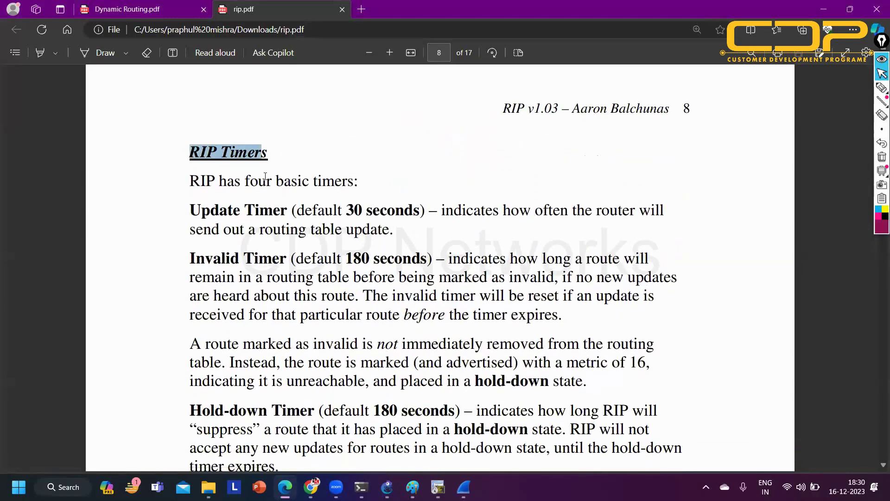
{"action": "scroll", "coordinate": [266, 176], "scroll_direction": "down", "scroll_amount": 1}
{"action": "left_click_drag", "start_coordinate": [190, 150], "coordinate": [290, 151]}
{"action": "left_click_drag", "start_coordinate": [346, 149], "coordinate": [424, 151]}
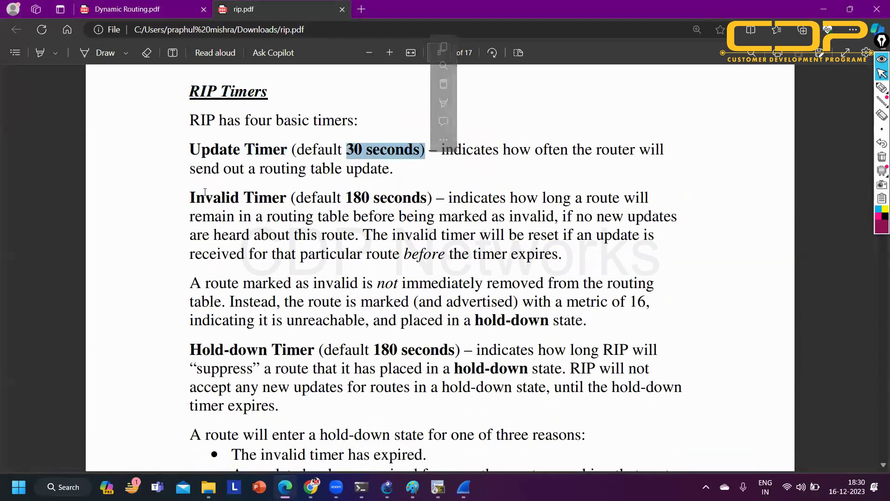
{"action": "left_click_drag", "start_coordinate": [190, 197], "coordinate": [286, 198]}
{"action": "left_click_drag", "start_coordinate": [353, 197], "coordinate": [420, 198]}
Read the Hold-down Timer and Flush Timer descriptions, marking the default duration of each
{"action": "scroll", "coordinate": [296, 228], "scroll_direction": "down", "scroll_amount": 1}
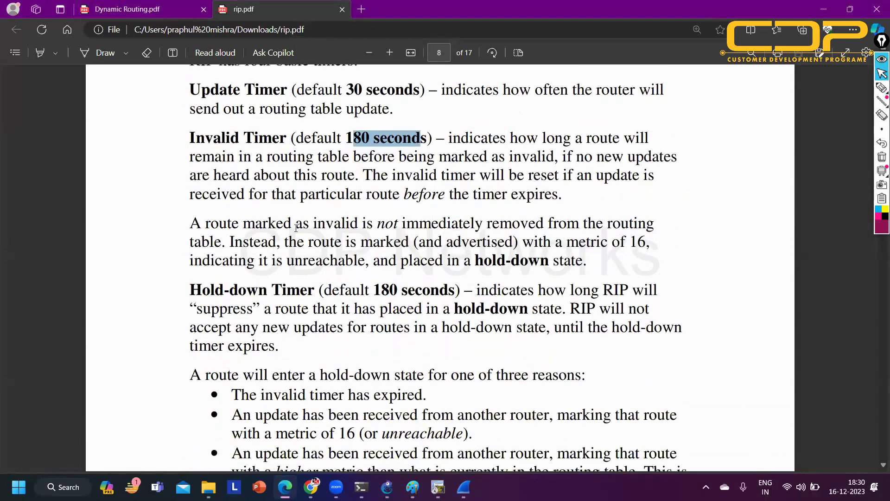
{"action": "scroll", "coordinate": [296, 227], "scroll_direction": "down", "scroll_amount": 1}
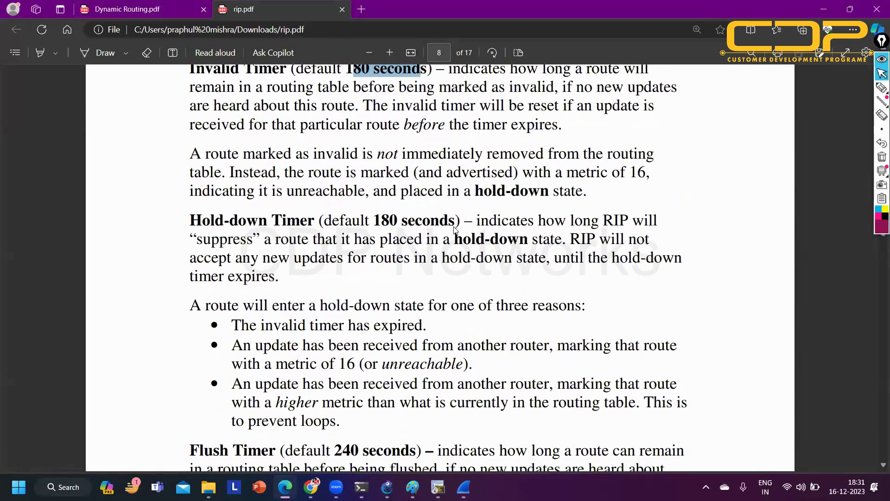
{"action": "left_click_drag", "start_coordinate": [457, 222], "coordinate": [374, 222]}
{"action": "scroll", "coordinate": [385, 188], "scroll_direction": "down", "scroll_amount": 3}
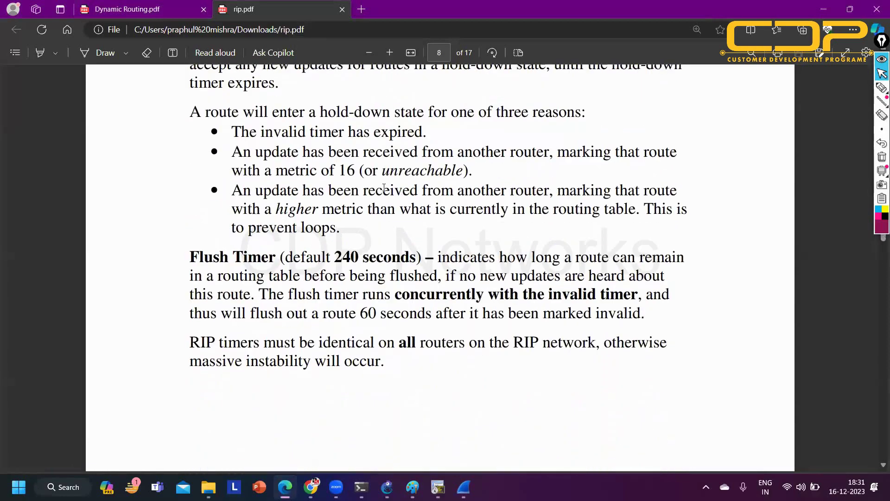
{"action": "scroll", "coordinate": [328, 187], "scroll_direction": "down", "scroll_amount": 1}
{"action": "left_click_drag", "start_coordinate": [334, 192], "coordinate": [416, 192]}
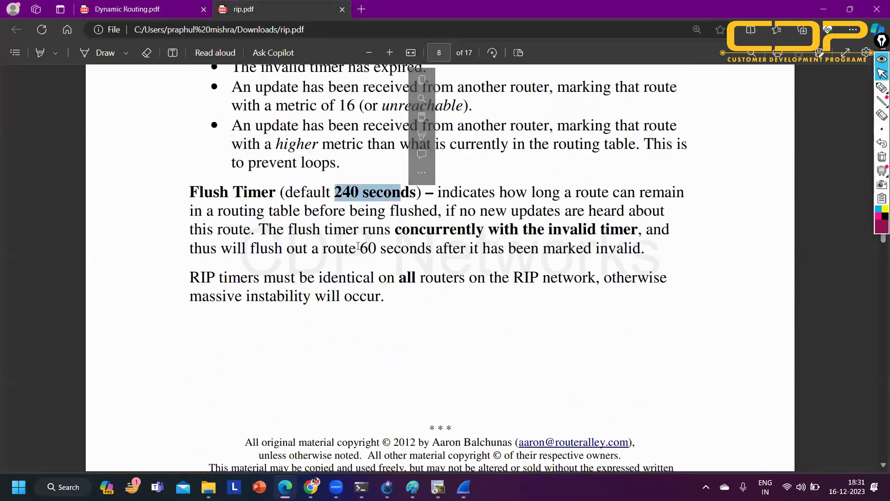
{"action": "scroll", "coordinate": [357, 239], "scroll_direction": "down", "scroll_amount": 6}
{"action": "scroll", "coordinate": [262, 165], "scroll_direction": "down", "scroll_amount": 2}
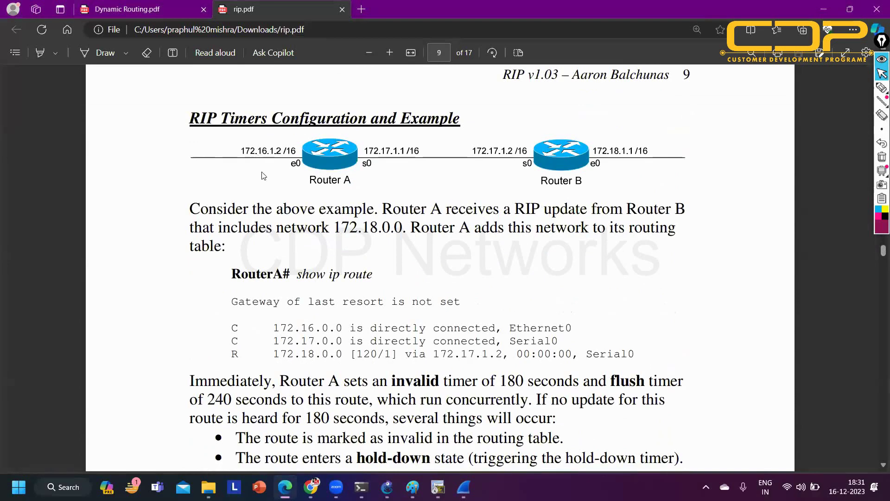
{"action": "scroll", "coordinate": [323, 168], "scroll_direction": "down", "scroll_amount": 1}
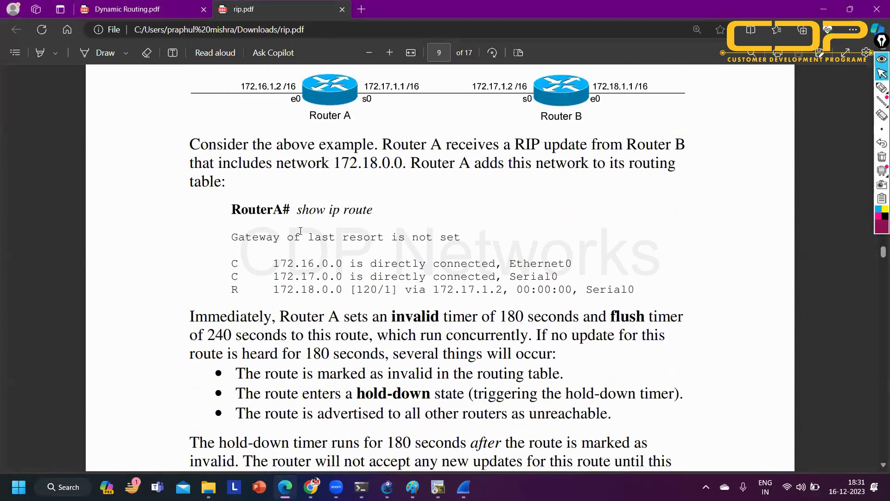
{"action": "scroll", "coordinate": [339, 190], "scroll_direction": "down", "scroll_amount": 4}
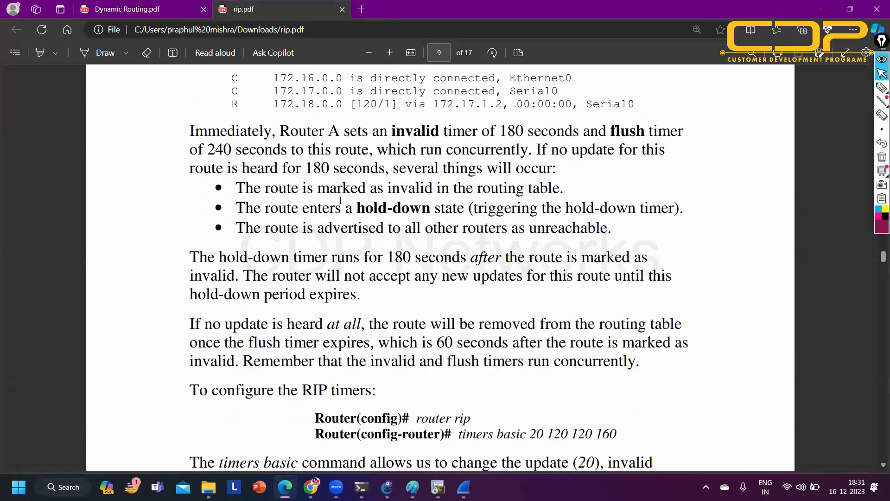
{"action": "scroll", "coordinate": [586, 231], "scroll_direction": "down", "scroll_amount": 2}
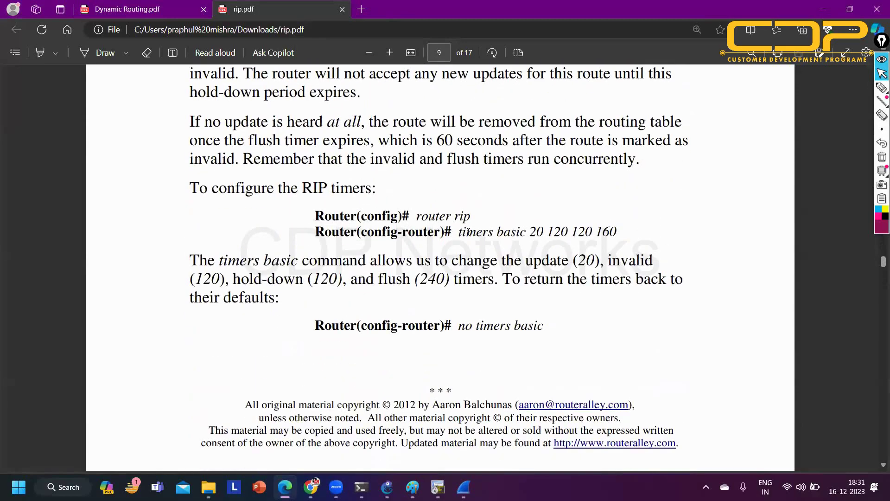
{"action": "left_click_drag", "start_coordinate": [445, 232], "coordinate": [610, 228]}
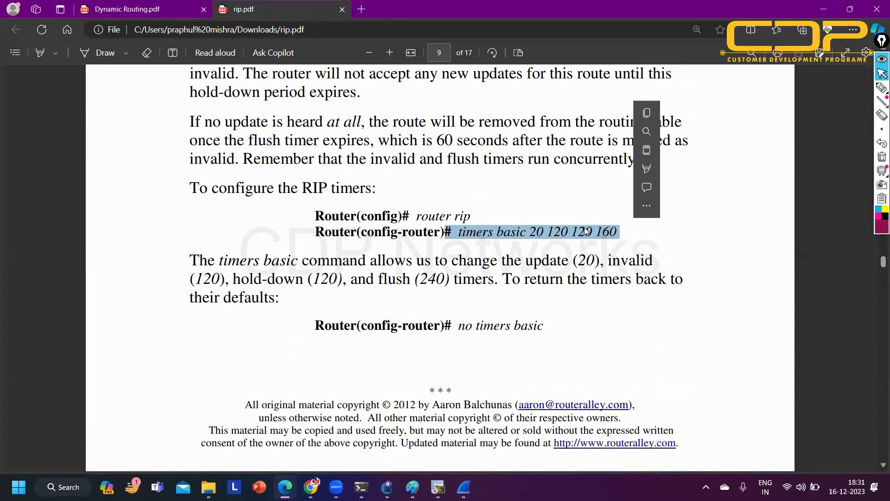
Read the RIP Loop Avoidance Mechanisms section through Hold-Down Timers, marking the Split-Horizon term and the first sentence of its definition
{"action": "scroll", "coordinate": [556, 239], "scroll_direction": "down", "scroll_amount": 2}
{"action": "scroll", "coordinate": [527, 246], "scroll_direction": "down", "scroll_amount": 5}
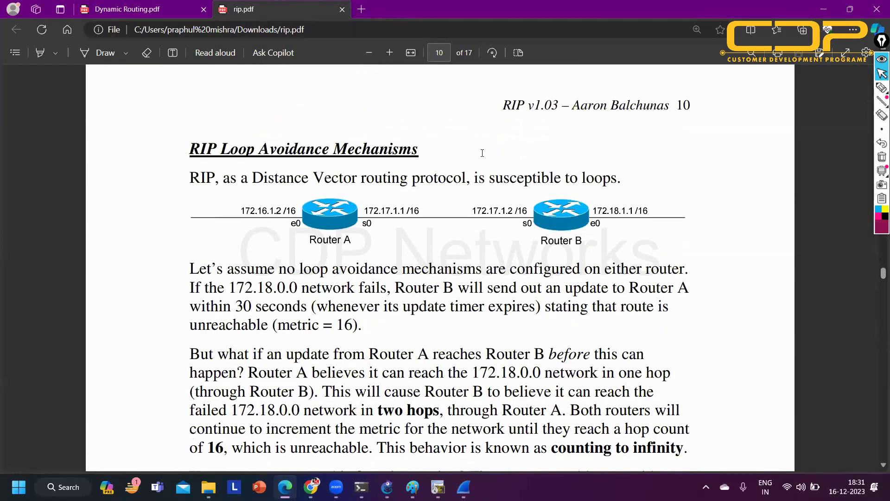
{"action": "scroll", "coordinate": [477, 171], "scroll_direction": "down", "scroll_amount": 1}
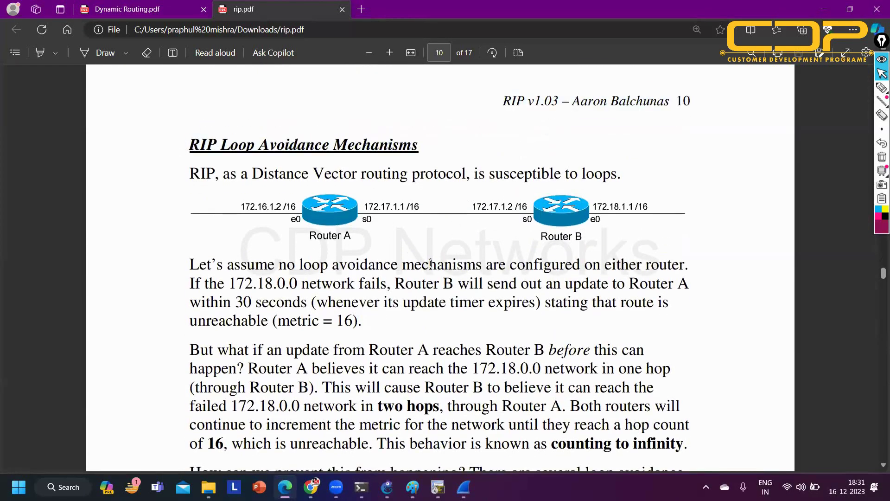
{"action": "scroll", "coordinate": [195, 350], "scroll_direction": "down", "scroll_amount": 2}
{"action": "scroll", "coordinate": [195, 350], "scroll_direction": "down", "scroll_amount": 1}
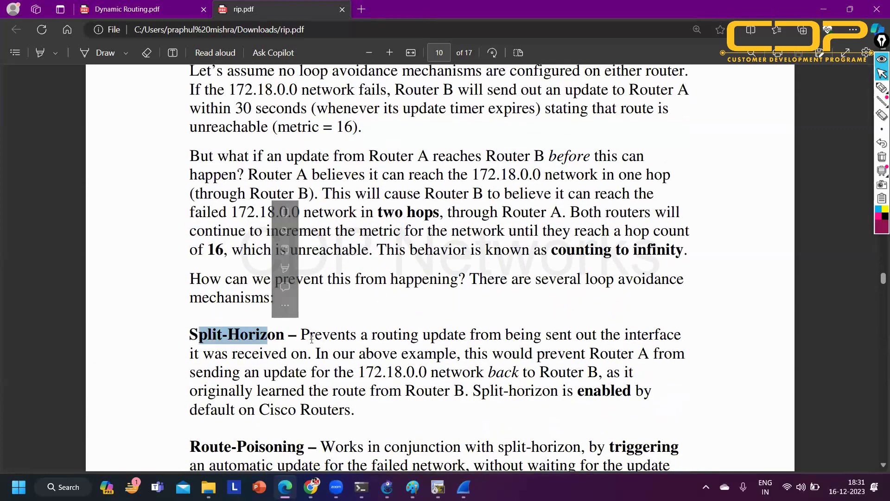
{"action": "left_click_drag", "start_coordinate": [310, 335], "coordinate": [469, 336]}
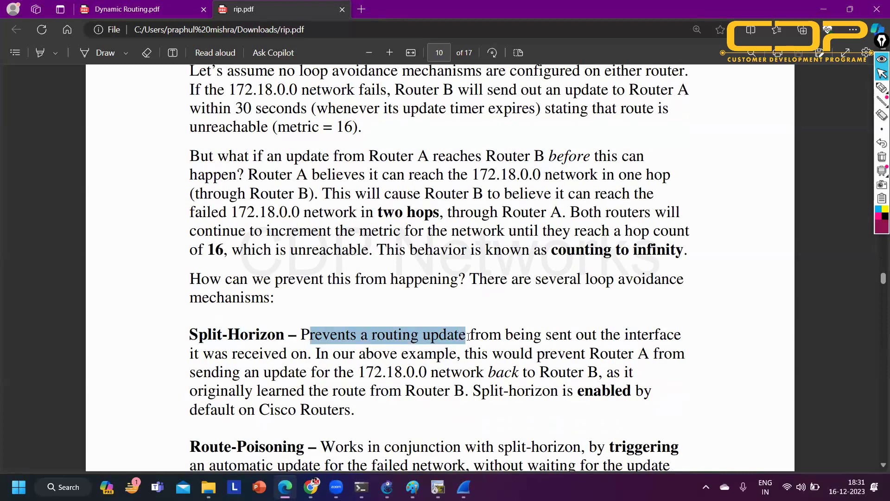
{"action": "left_click_drag", "start_coordinate": [524, 342], "coordinate": [309, 356]}
{"action": "scroll", "coordinate": [315, 371], "scroll_direction": "down", "scroll_amount": 2}
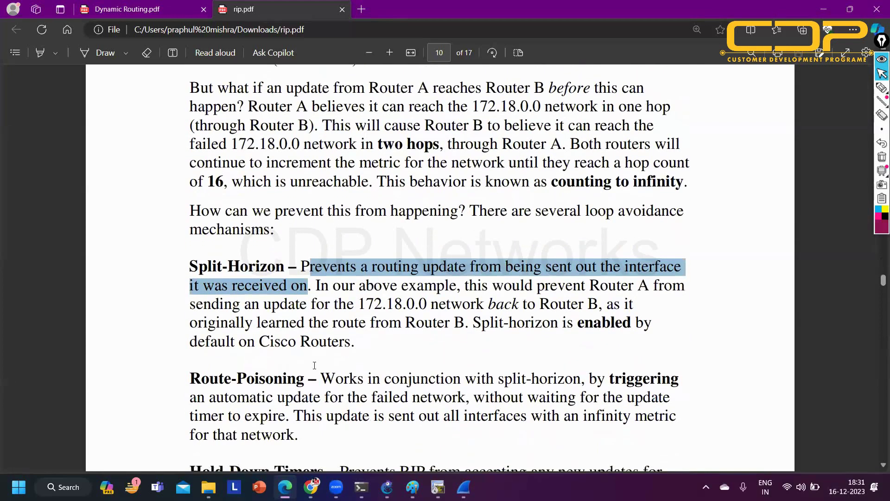
{"action": "scroll", "coordinate": [314, 353], "scroll_direction": "down", "scroll_amount": 7}
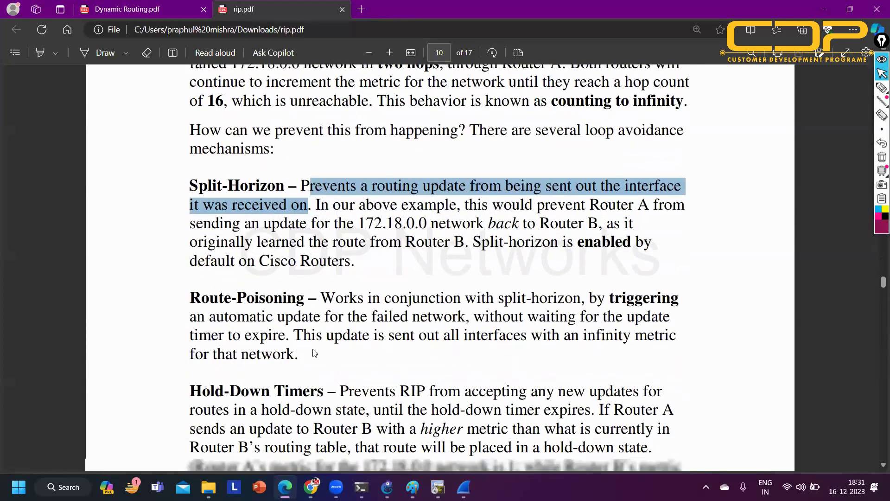
{"action": "scroll", "coordinate": [220, 107], "scroll_direction": "down", "scroll_amount": 2}
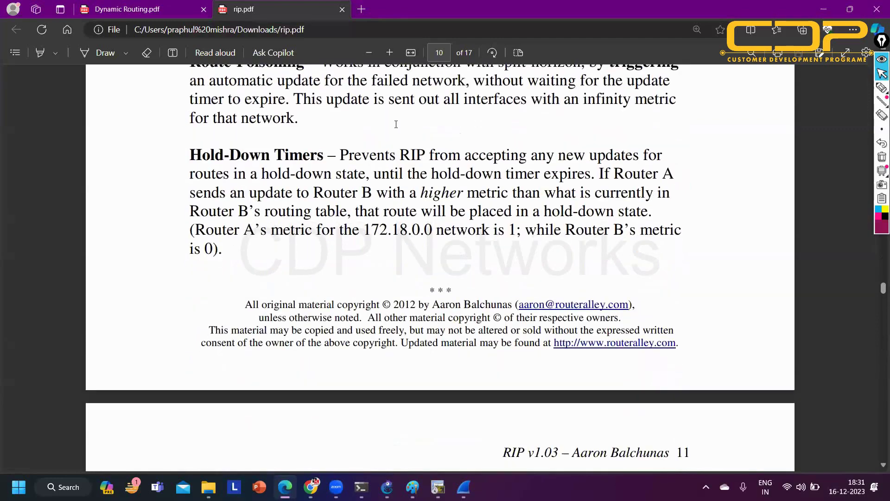
Skim the passive interface section, covering the three-router scenario and the passive-interface s0 and passive-interface default configurations
{"action": "scroll", "coordinate": [396, 125], "scroll_direction": "down", "scroll_amount": 9}
{"action": "scroll", "coordinate": [425, 280], "scroll_direction": "down", "scroll_amount": 8}
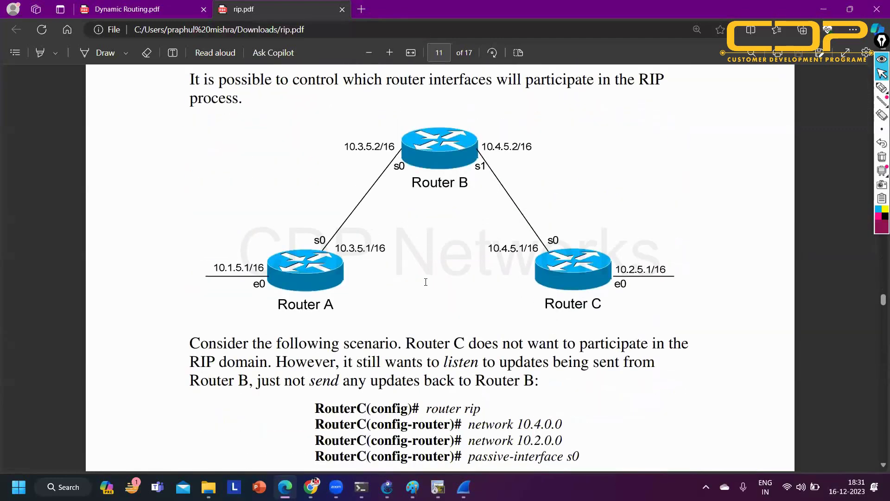
{"action": "scroll", "coordinate": [258, 216], "scroll_direction": "up", "scroll_amount": 2}
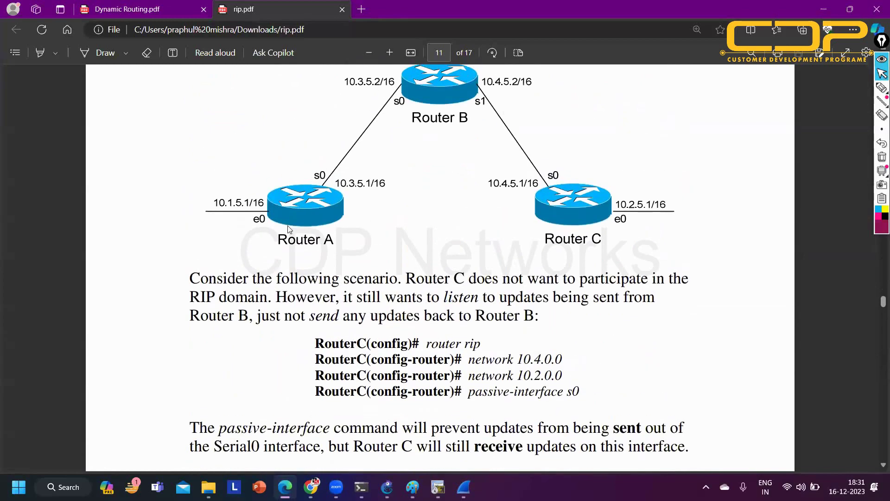
{"action": "scroll", "coordinate": [367, 270], "scroll_direction": "down", "scroll_amount": 8}
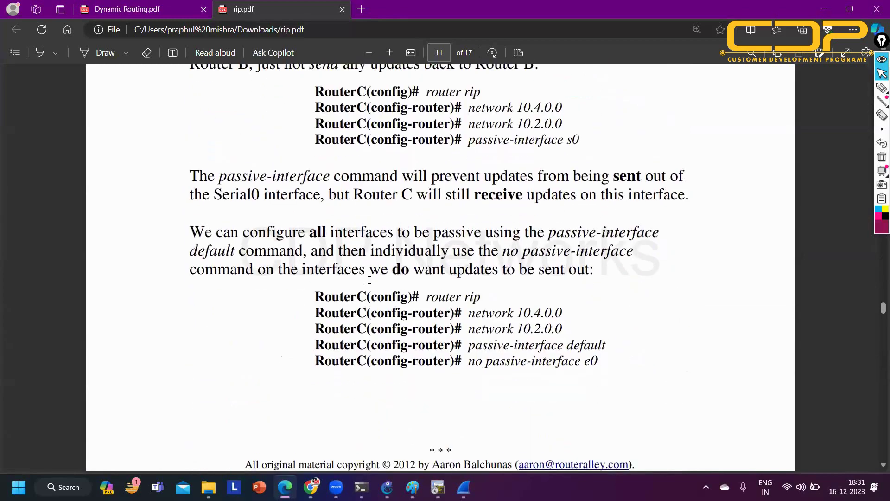
{"action": "scroll", "coordinate": [369, 278], "scroll_direction": "down", "scroll_amount": 1}
{"action": "scroll", "coordinate": [369, 279], "scroll_direction": "down", "scroll_amount": 10}
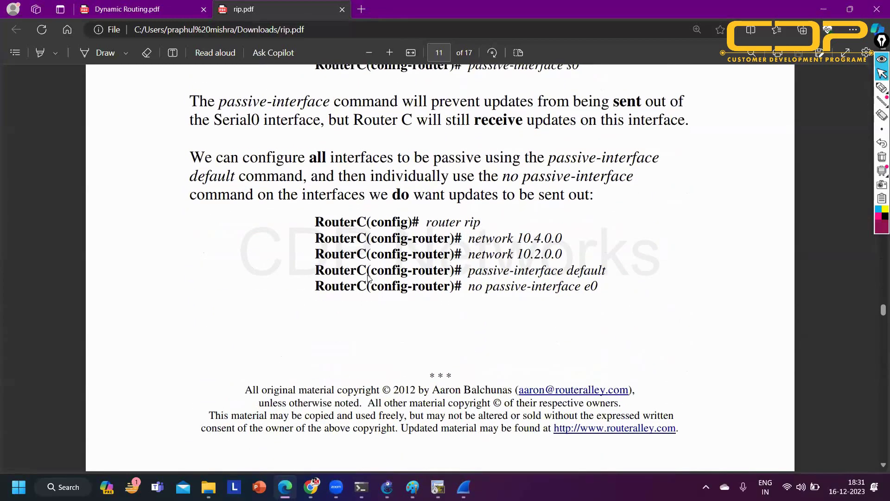
Read the RIP Neighbors section, covering unicast updates with the neighbor commands and their combination with passive interfaces
{"action": "scroll", "coordinate": [366, 283], "scroll_direction": "down", "scroll_amount": 2}
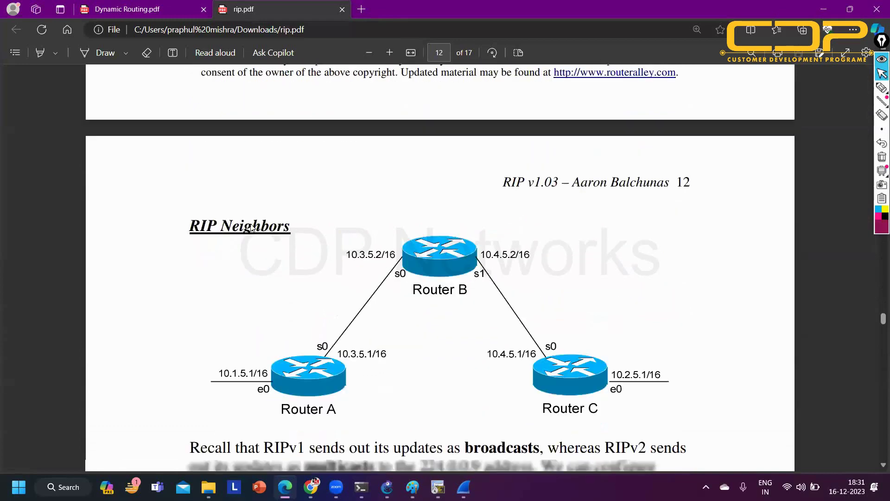
{"action": "left_click_drag", "start_coordinate": [221, 196], "coordinate": [298, 197]}
{"action": "scroll", "coordinate": [297, 221], "scroll_direction": "down", "scroll_amount": 3}
{"action": "scroll", "coordinate": [298, 221], "scroll_direction": "down", "scroll_amount": 3}
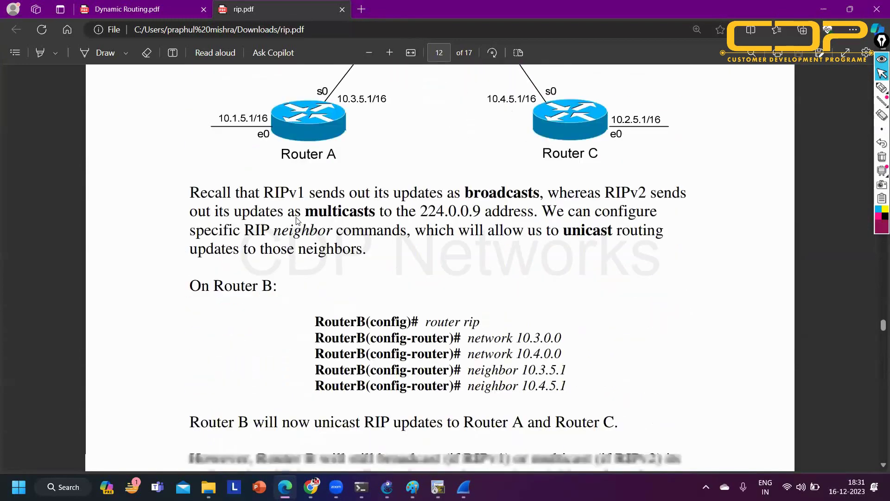
{"action": "scroll", "coordinate": [298, 221], "scroll_direction": "down", "scroll_amount": 3}
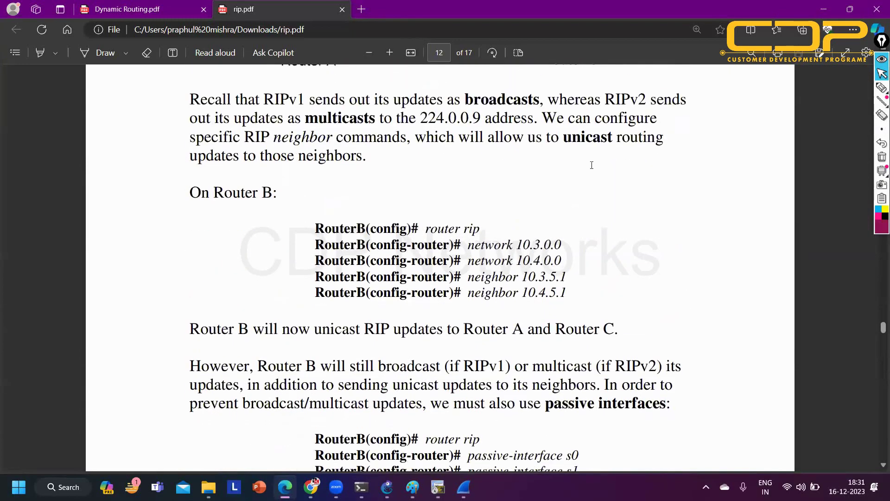
{"action": "scroll", "coordinate": [457, 230], "scroll_direction": "down", "scroll_amount": 10}
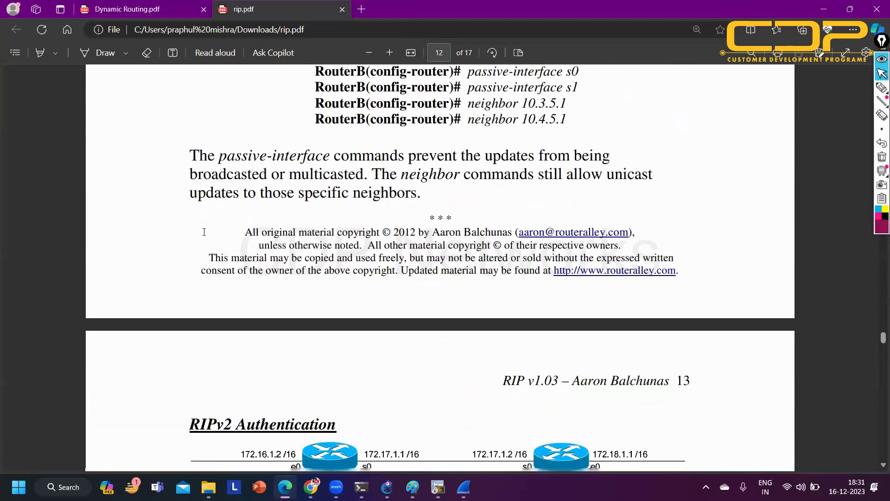
Read the start of the RIPv2 Authentication section, marking its heading and the key chain, key and key-string commands for both routers
{"action": "scroll", "coordinate": [377, 222], "scroll_direction": "down", "scroll_amount": 3}
{"action": "left_click_drag", "start_coordinate": [189, 221], "coordinate": [329, 221]}
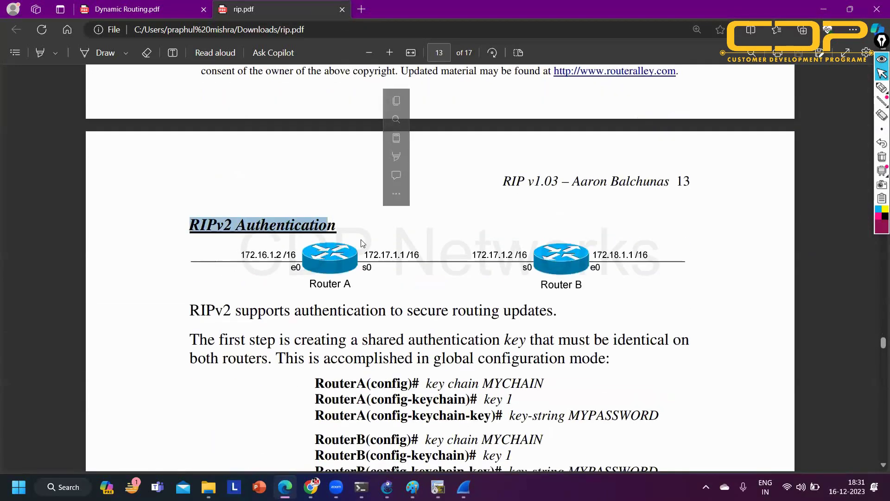
{"action": "scroll", "coordinate": [382, 273], "scroll_direction": "down", "scroll_amount": 3}
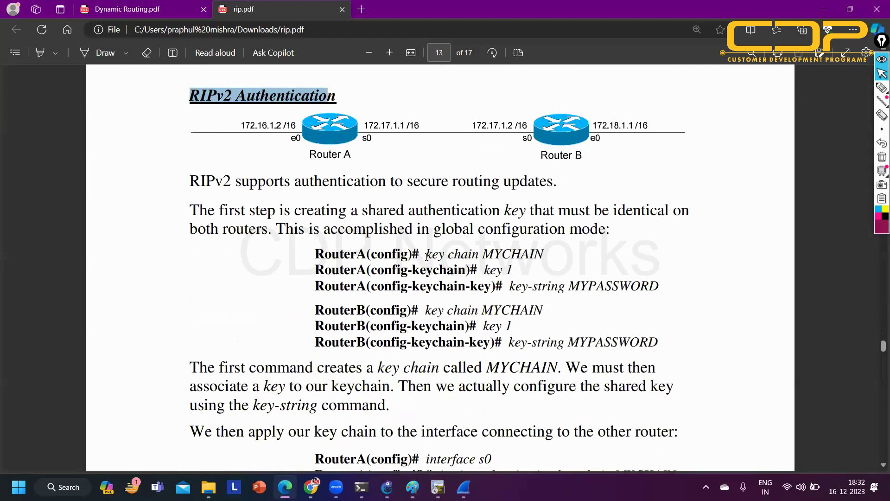
{"action": "mouse_move", "coordinate": [427, 254]}
{"action": "left_mouse_down"}
{"action": "mouse_move", "coordinate": [637, 387]}
{"action": "mouse_move", "coordinate": [433, 252]}
{"action": "left_mouse_up"}
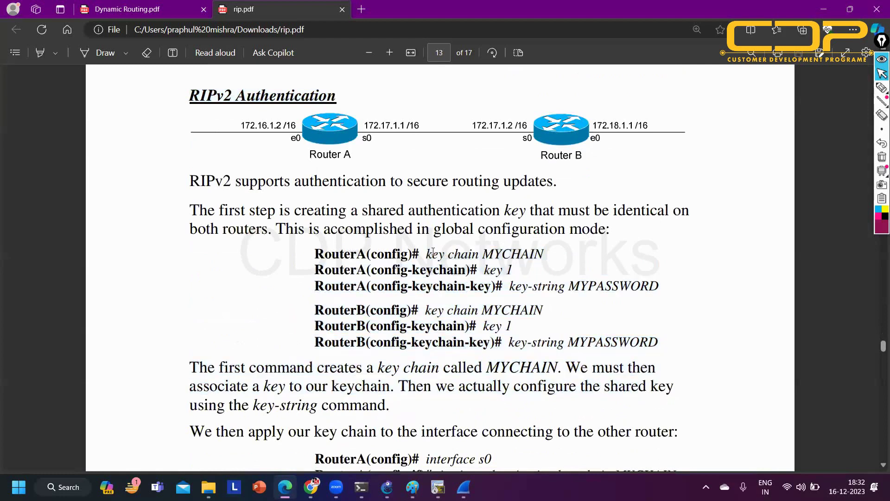
{"action": "triple_click", "coordinate": [489, 253]}
{"action": "left_click_drag", "start_coordinate": [484, 270], "coordinate": [574, 298]}
{"action": "left_click_drag", "start_coordinate": [425, 310], "coordinate": [591, 317]}
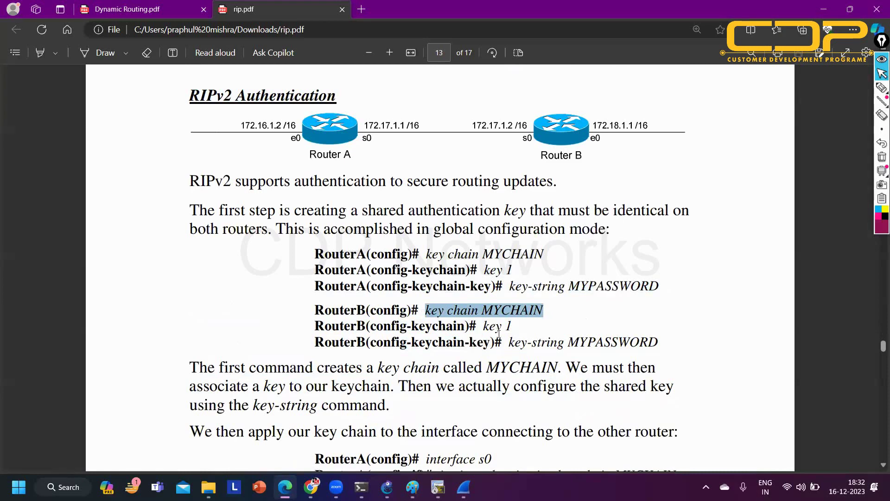
{"action": "left_click_drag", "start_coordinate": [498, 333], "coordinate": [650, 342]}
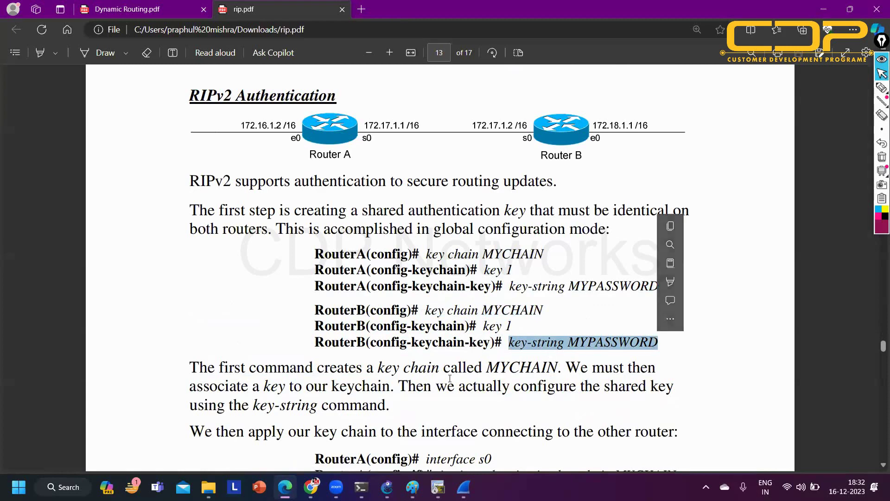
Read how the key chain is applied to interfaces and the encryption mode is chosen, marking Router B's key-string password
{"action": "scroll", "coordinate": [450, 297], "scroll_direction": "down", "scroll_amount": 3}
{"action": "scroll", "coordinate": [452, 293], "scroll_direction": "down", "scroll_amount": 2}
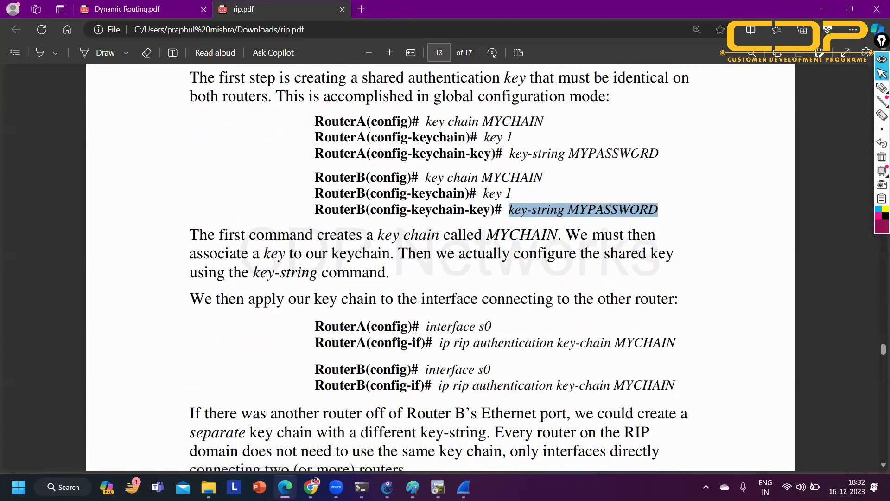
{"action": "left_click_drag", "start_coordinate": [569, 149], "coordinate": [677, 151]}
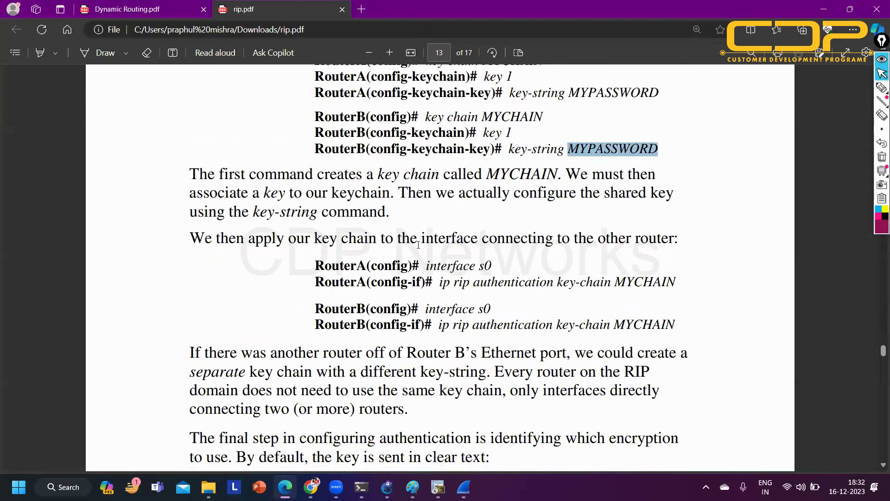
{"action": "scroll", "coordinate": [418, 243], "scroll_direction": "down", "scroll_amount": 7}
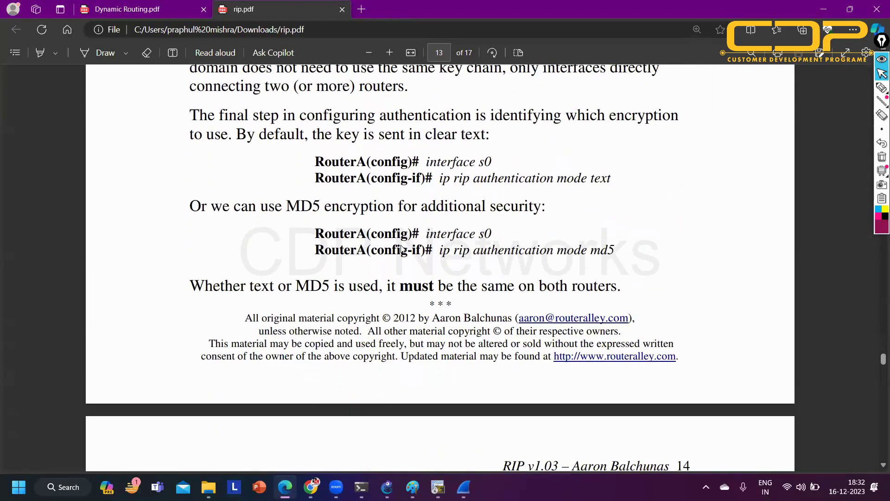
Skim the Altering RIP's Metric section, covering the MYLIST access list and the inbound and outbound offset-list commands
{"action": "scroll", "coordinate": [401, 249], "scroll_direction": "down", "scroll_amount": 7}
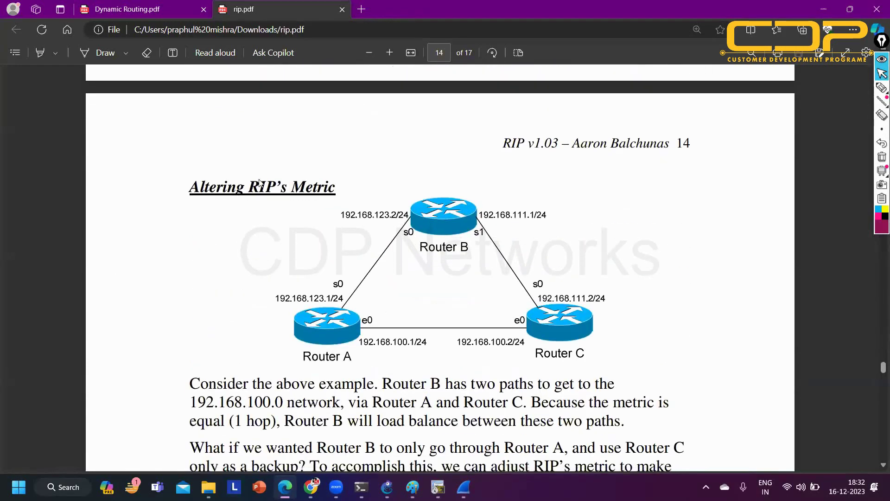
{"action": "scroll", "coordinate": [272, 207], "scroll_direction": "down", "scroll_amount": 3}
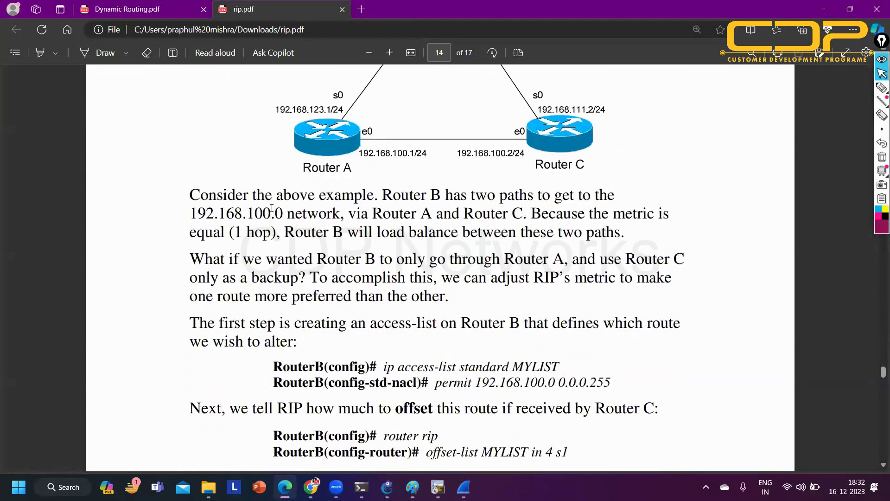
{"action": "scroll", "coordinate": [436, 275], "scroll_direction": "down", "scroll_amount": 4}
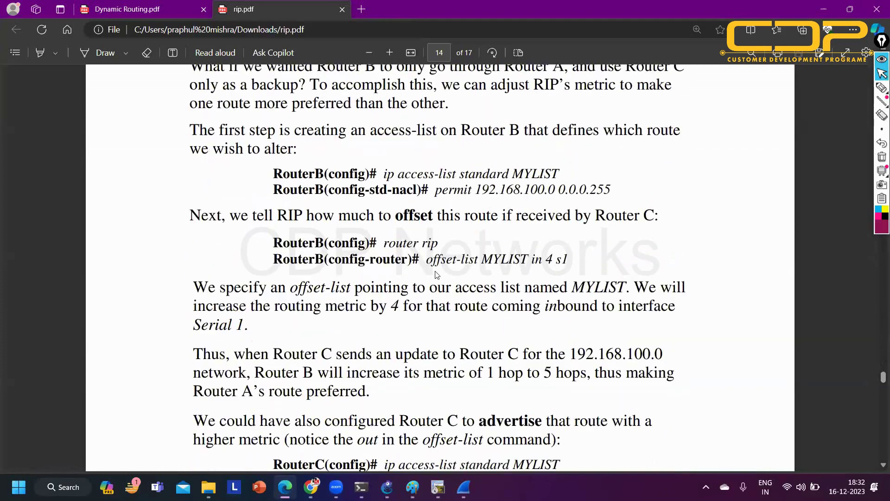
{"action": "scroll", "coordinate": [437, 274], "scroll_direction": "down", "scroll_amount": 6}
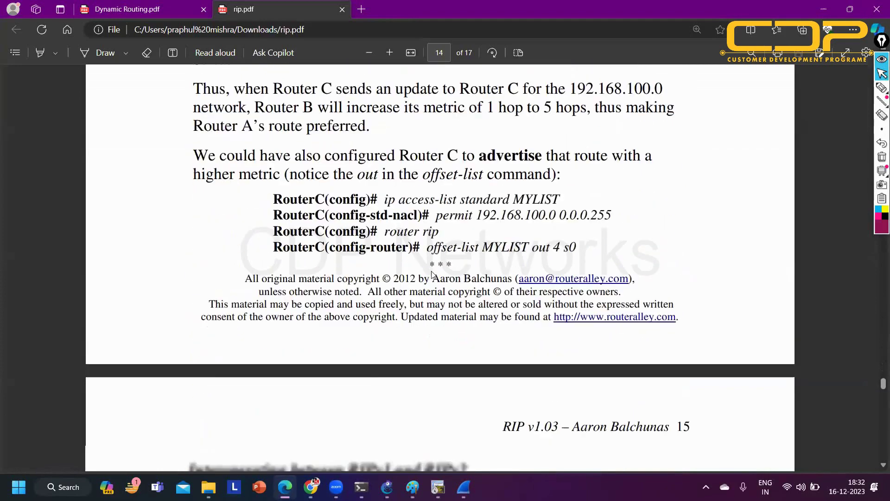
Skim the RIPv1 and RIPv2 interoperation and Triggering RIP Updates sections, continuing to Troubleshooting RIP (continued) on page 17
{"action": "scroll", "coordinate": [432, 275], "scroll_direction": "down", "scroll_amount": 14}
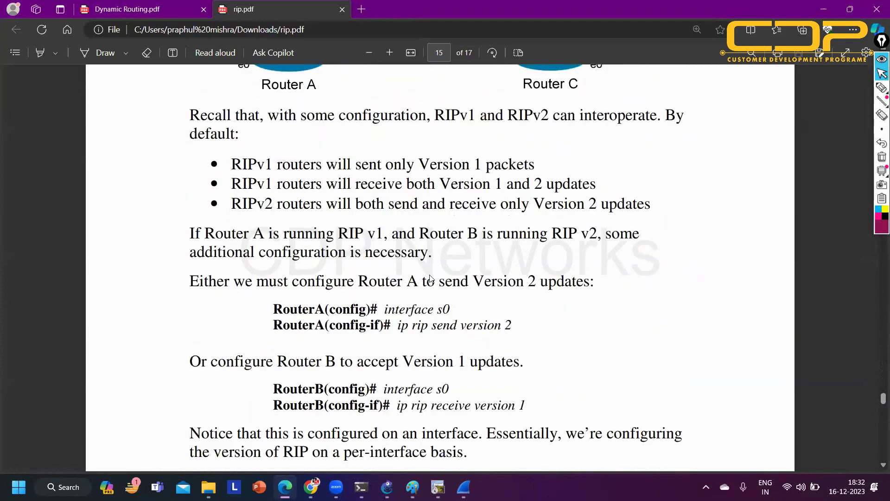
{"action": "scroll", "coordinate": [430, 278], "scroll_direction": "down", "scroll_amount": 11}
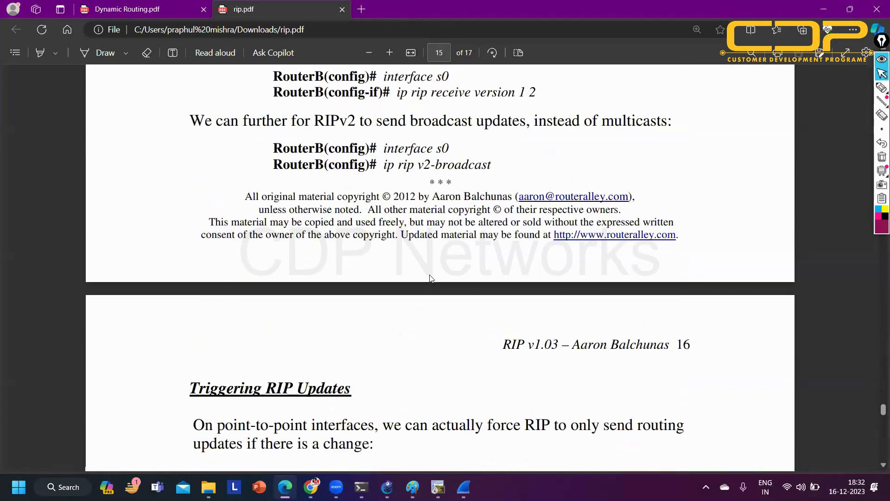
{"action": "scroll", "coordinate": [431, 278], "scroll_direction": "down", "scroll_amount": 20}
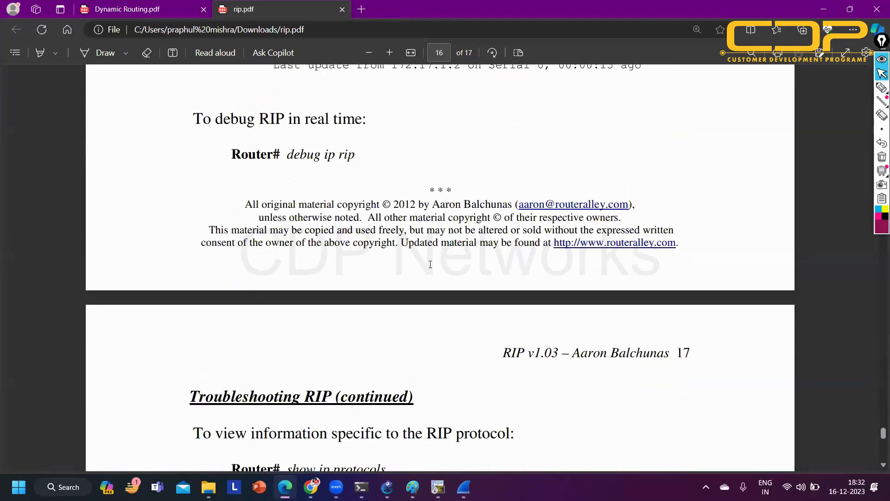
Review the PDF's closing sections again, going back to RIP Neighbors on page 12 and returning to the Troubleshooting RIP commands on pages 16 and 17
{"action": "scroll", "coordinate": [430, 265], "scroll_direction": "down", "scroll_amount": 17}
{"action": "scroll", "coordinate": [429, 267], "scroll_direction": "up", "scroll_amount": 8}
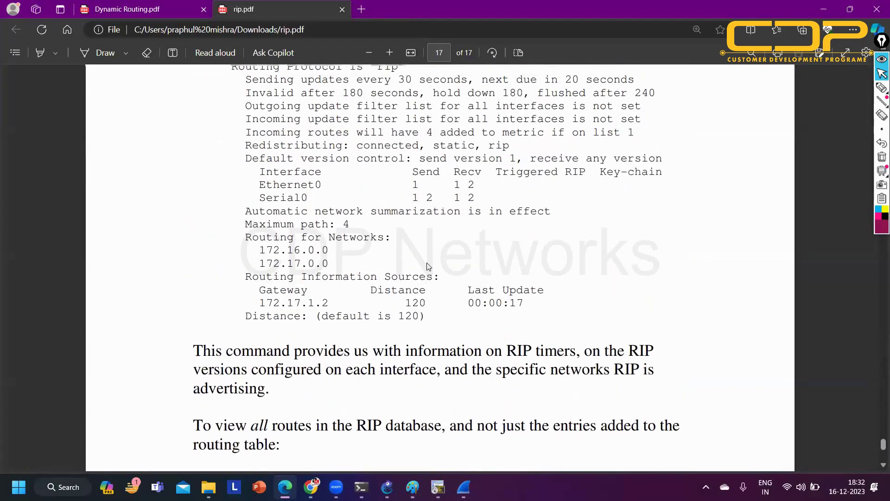
{"action": "scroll", "coordinate": [429, 267], "scroll_direction": "up", "scroll_amount": 20}
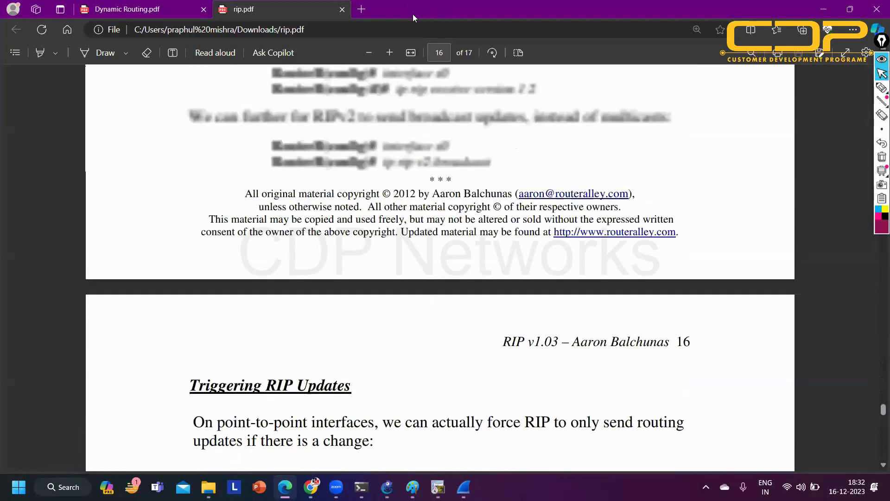
{"action": "scroll", "coordinate": [413, 17], "scroll_direction": "up", "scroll_amount": 15}
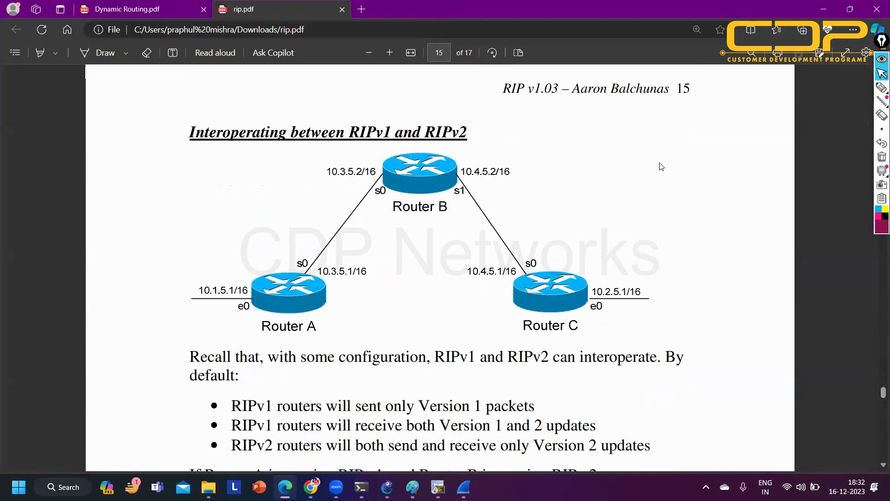
{"action": "scroll", "coordinate": [661, 167], "scroll_direction": "up", "scroll_amount": 8}
{"action": "scroll", "coordinate": [586, 166], "scroll_direction": "up", "scroll_amount": 20}
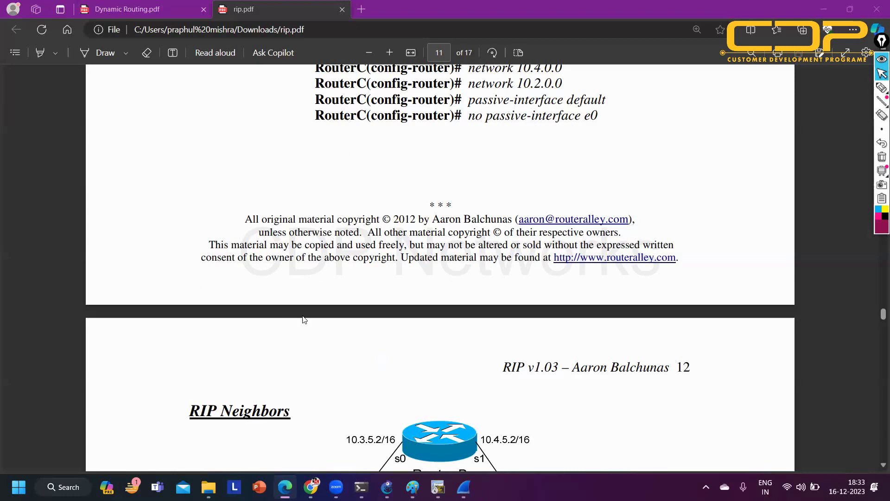
{"action": "scroll", "coordinate": [382, 334], "scroll_direction": "down", "scroll_amount": 1}
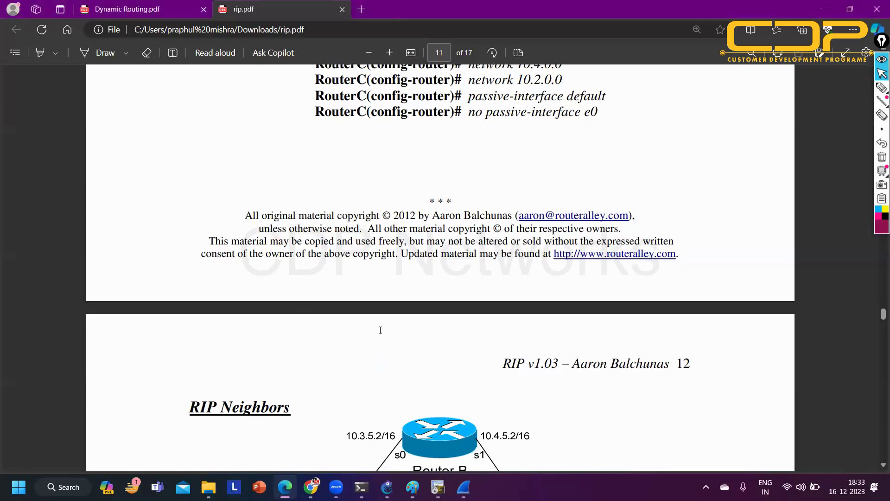
{"action": "scroll", "coordinate": [380, 341], "scroll_direction": "down", "scroll_amount": 20}
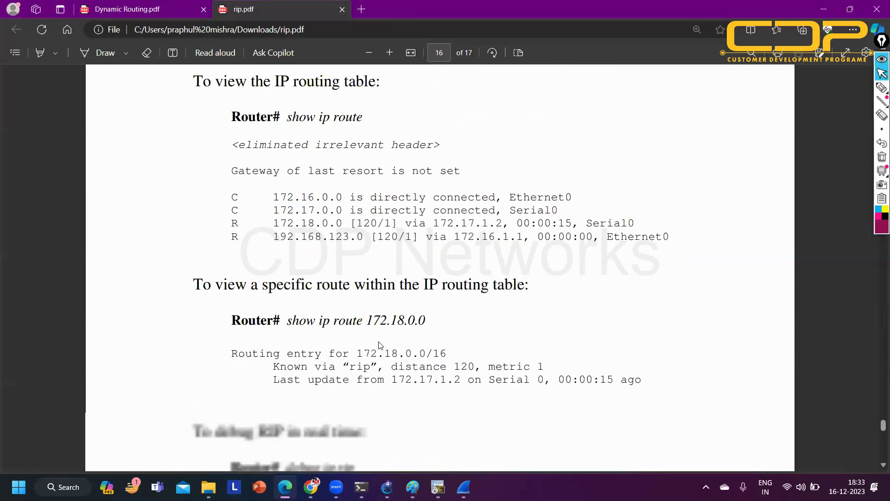
{"action": "scroll", "coordinate": [381, 345], "scroll_direction": "down", "scroll_amount": 10}
{"action": "scroll", "coordinate": [379, 344], "scroll_direction": "up", "scroll_amount": 5}
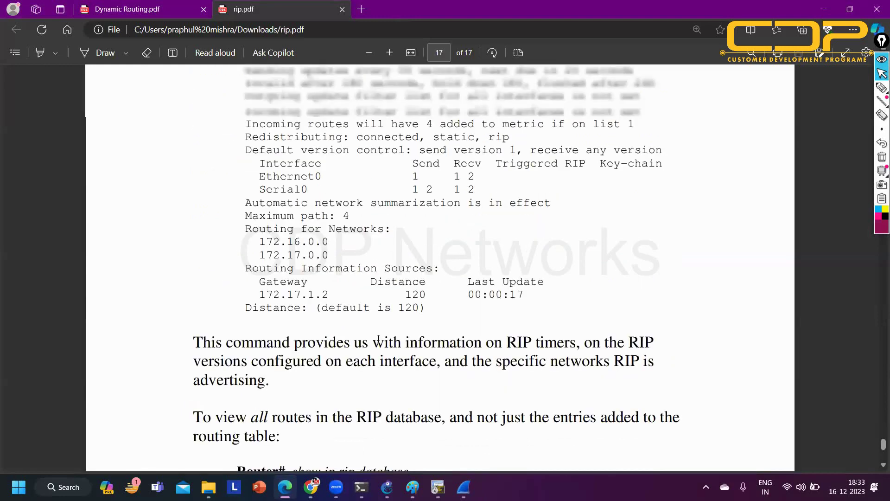